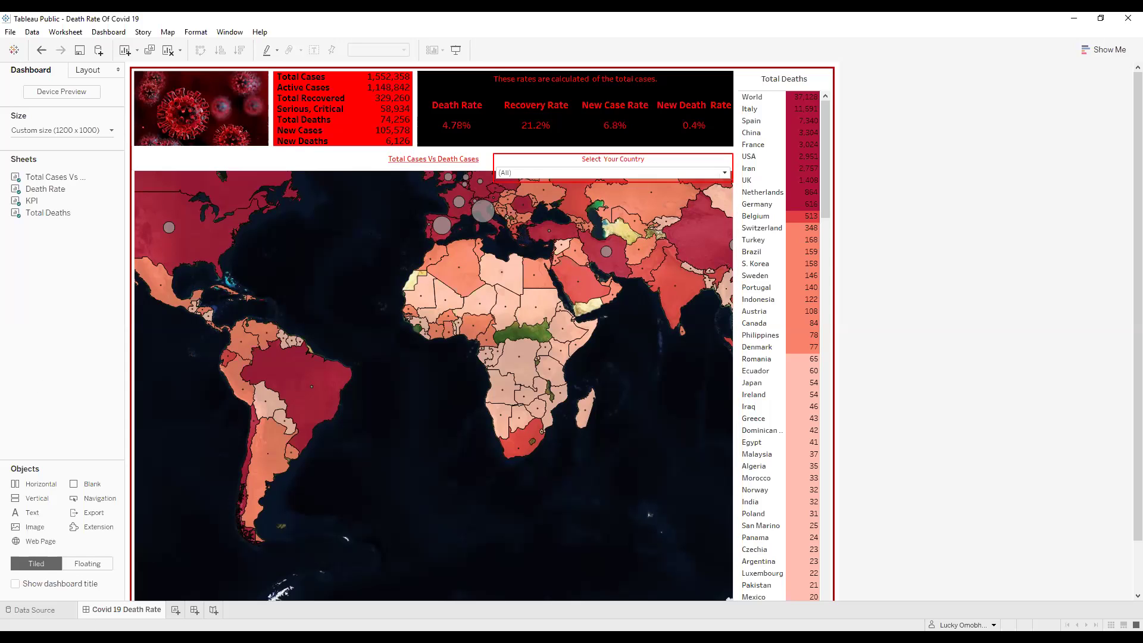
- Add a blank worksheet to the workbook and look over the fields in its Dimensions list
{"action": "left_click", "coordinate": [176, 610]}
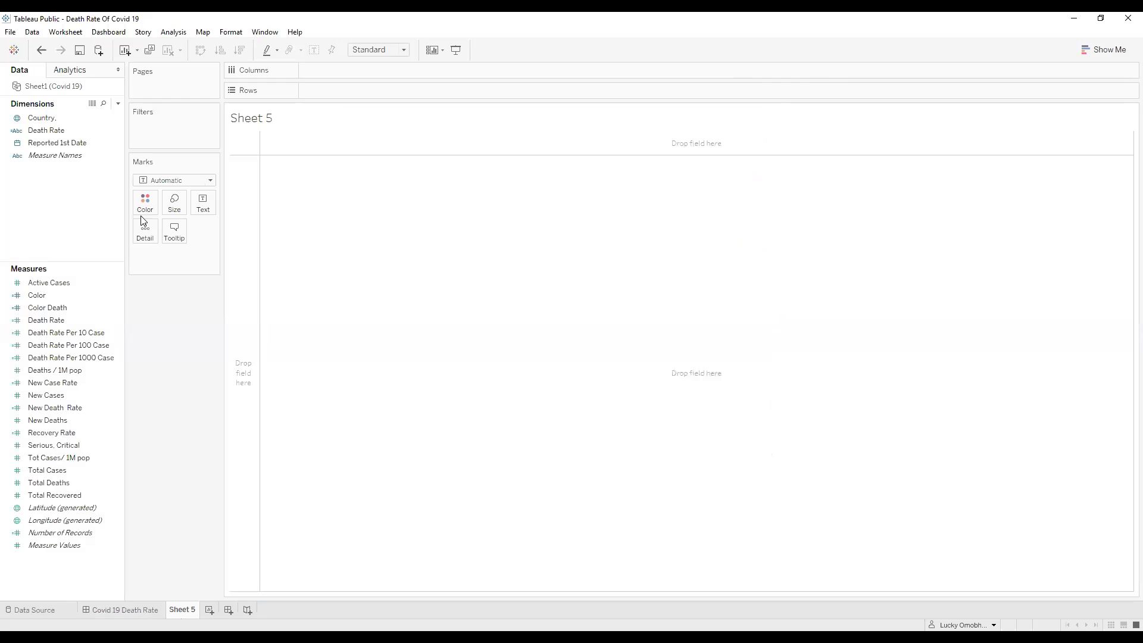
{"action": "left_click_drag", "start_coordinate": [30, 123], "coordinate": [99, 139]}
{"action": "left_click", "coordinate": [58, 119]}
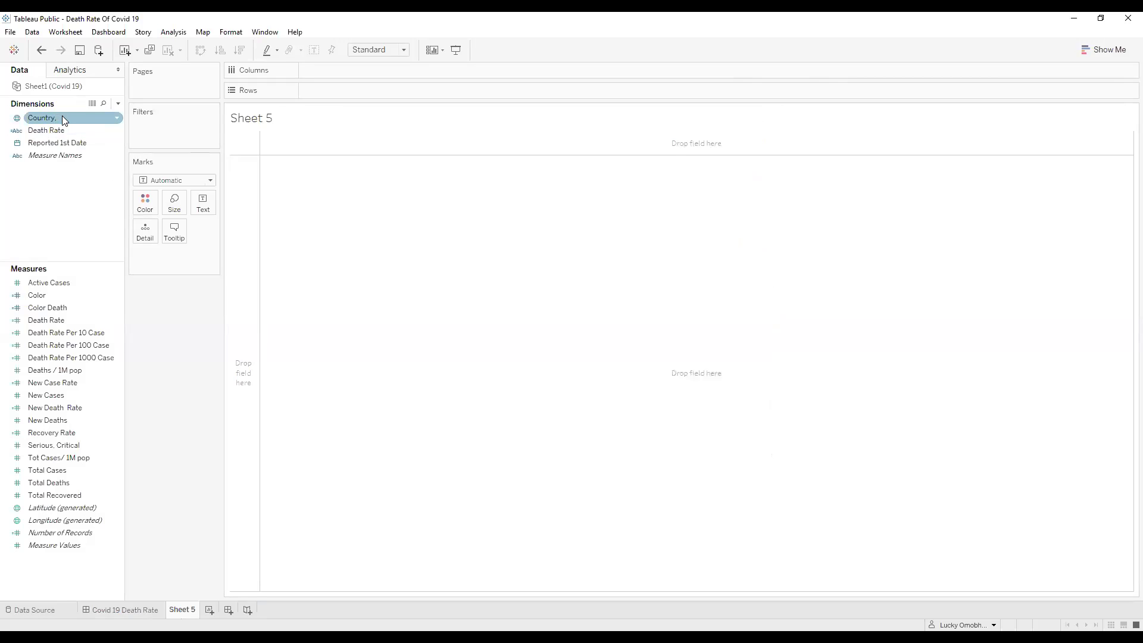
{"action": "left_click", "coordinate": [78, 143]}
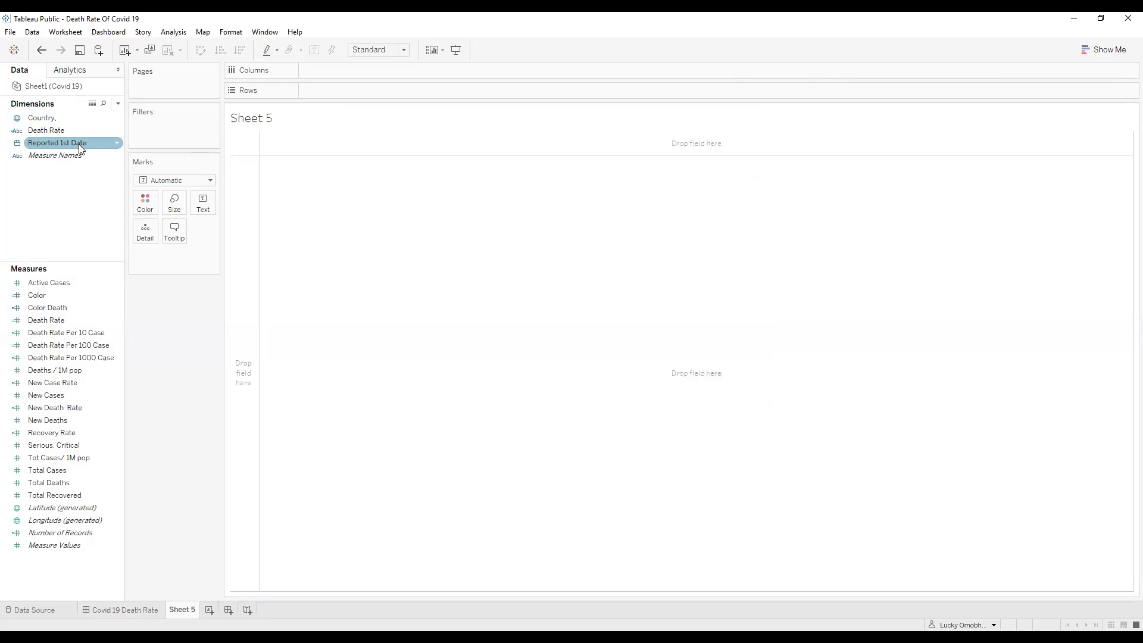
- Look through the Measures fields, from the colour and death rate calculations to the generated fields
{"action": "left_click", "coordinate": [46, 292]}
{"action": "left_click", "coordinate": [24, 307]}
{"action": "left_click", "coordinate": [77, 370]}
{"action": "left_click", "coordinate": [77, 357]}
{"action": "left_click", "coordinate": [51, 307]}
{"action": "left_click", "coordinate": [54, 458]}
{"action": "left_click", "coordinate": [60, 520]}
{"action": "left_click", "coordinate": [53, 445]}
{"action": "left_click", "coordinate": [47, 307]}
{"action": "left_click", "coordinate": [59, 532]}
{"action": "left_click", "coordinate": [76, 236]}
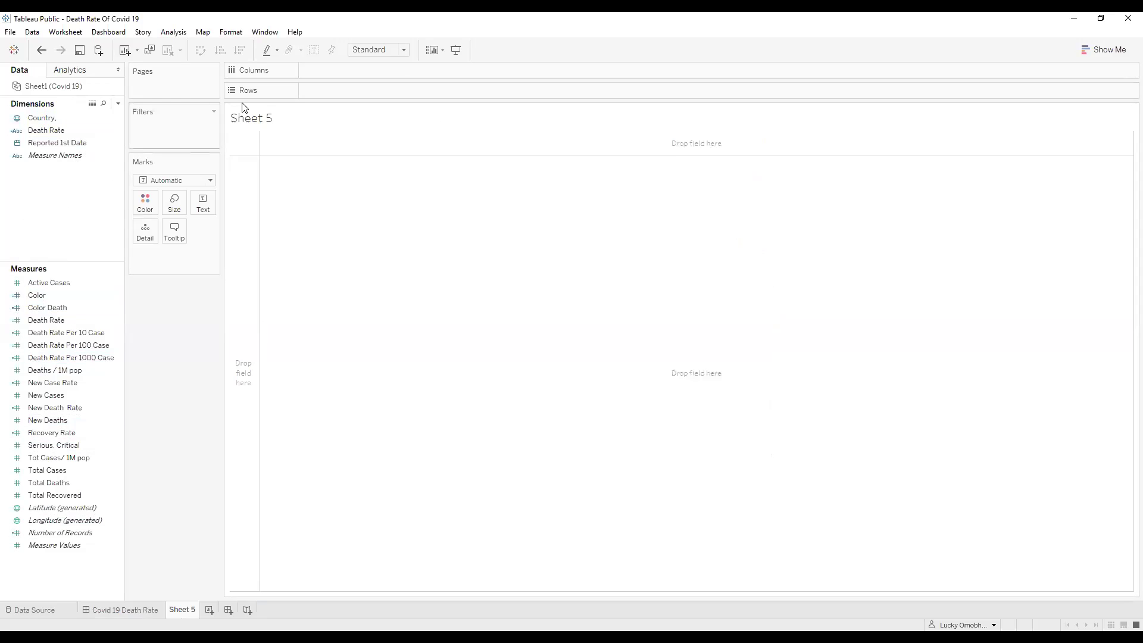
- Examine the dimension fields and their data type symbols, and compare them with the death rate measures
{"action": "left_click", "coordinate": [74, 160]}
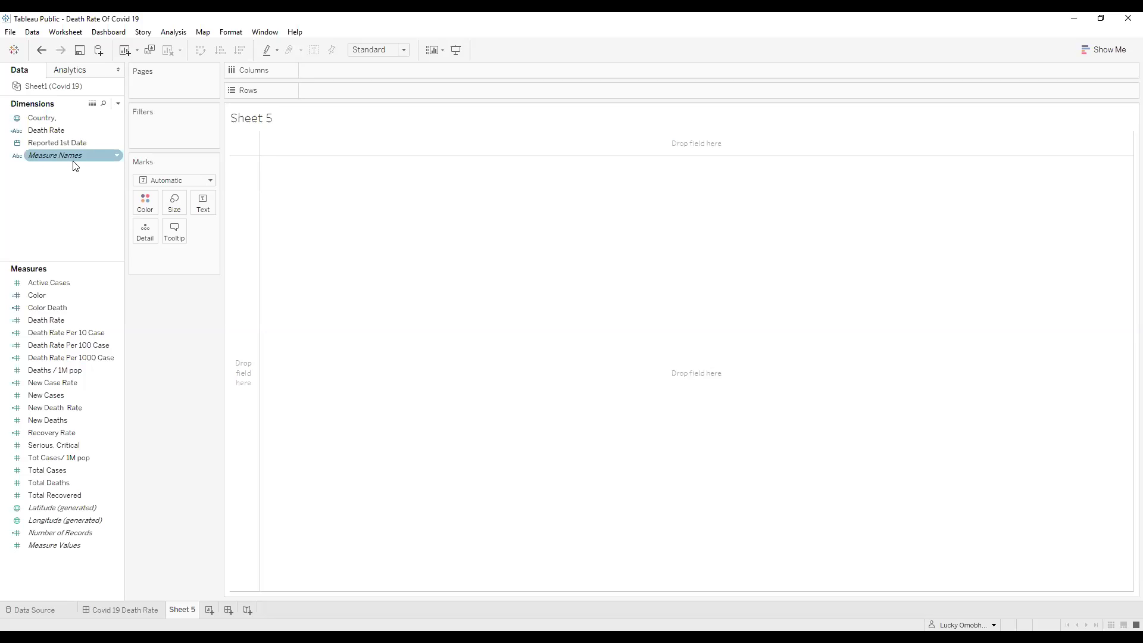
{"action": "left_click", "coordinate": [74, 166]}
{"action": "left_click", "coordinate": [102, 160]}
{"action": "key", "text": "Up"}
{"action": "left_click", "coordinate": [49, 131]}
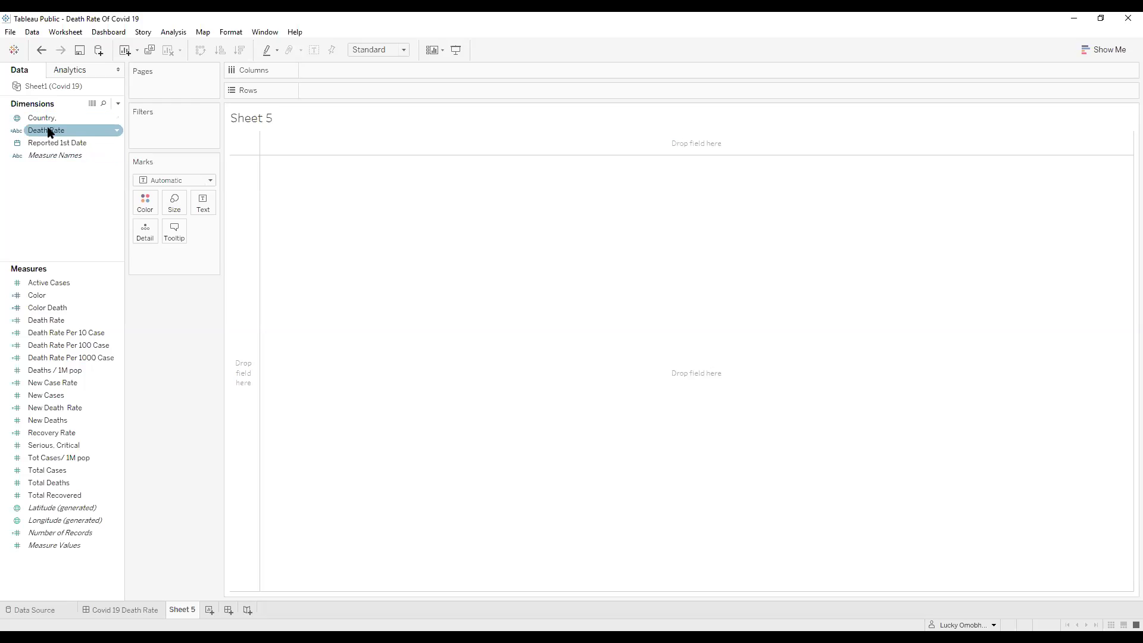
{"action": "key", "text": "Up"}
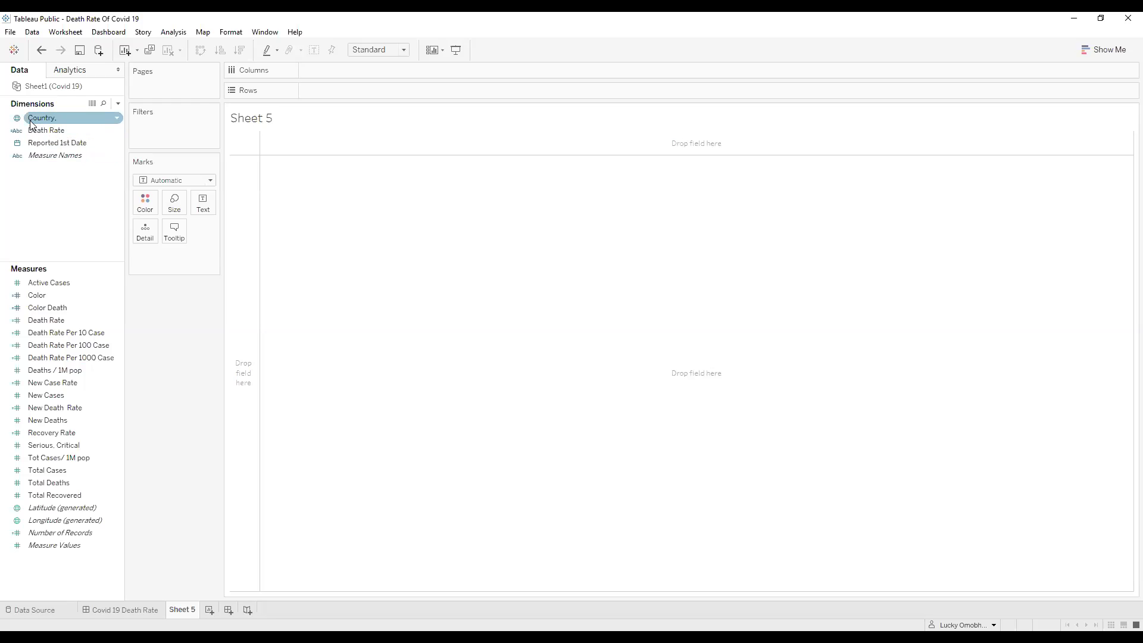
{"action": "left_click", "coordinate": [100, 84]}
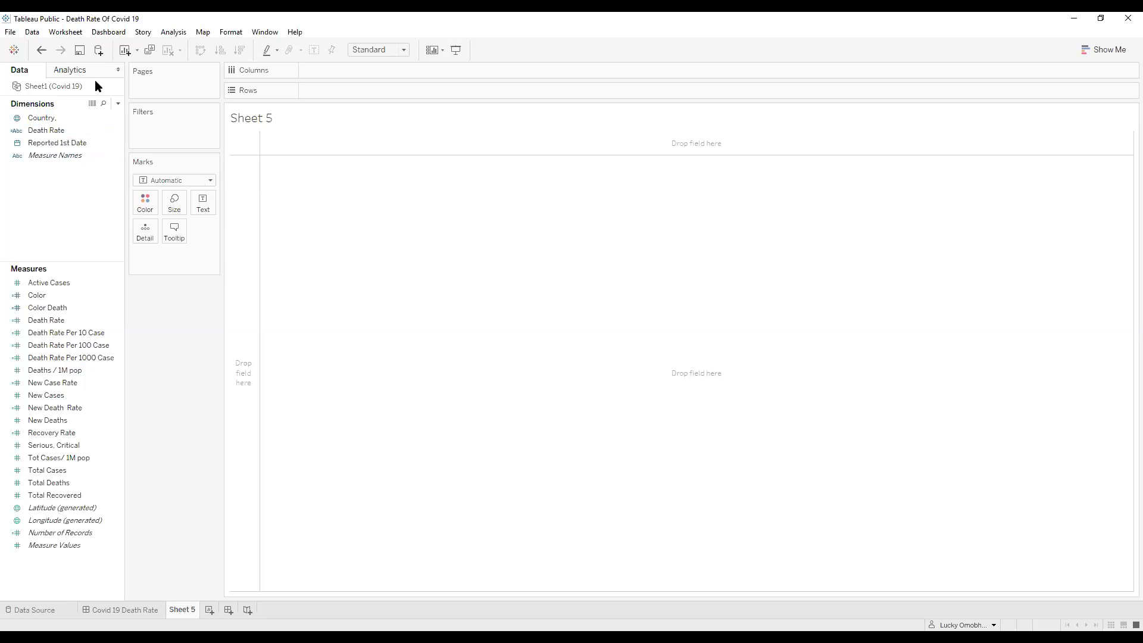
{"action": "left_click", "coordinate": [15, 130]}
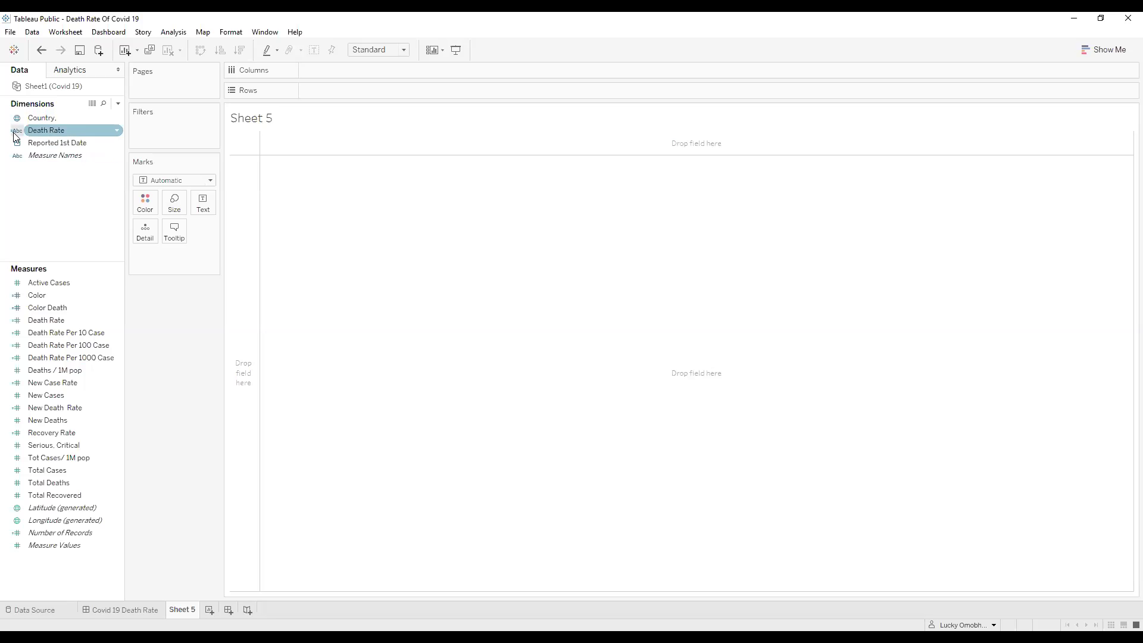
{"action": "left_click", "coordinate": [11, 192]}
{"action": "left_click", "coordinate": [39, 346]}
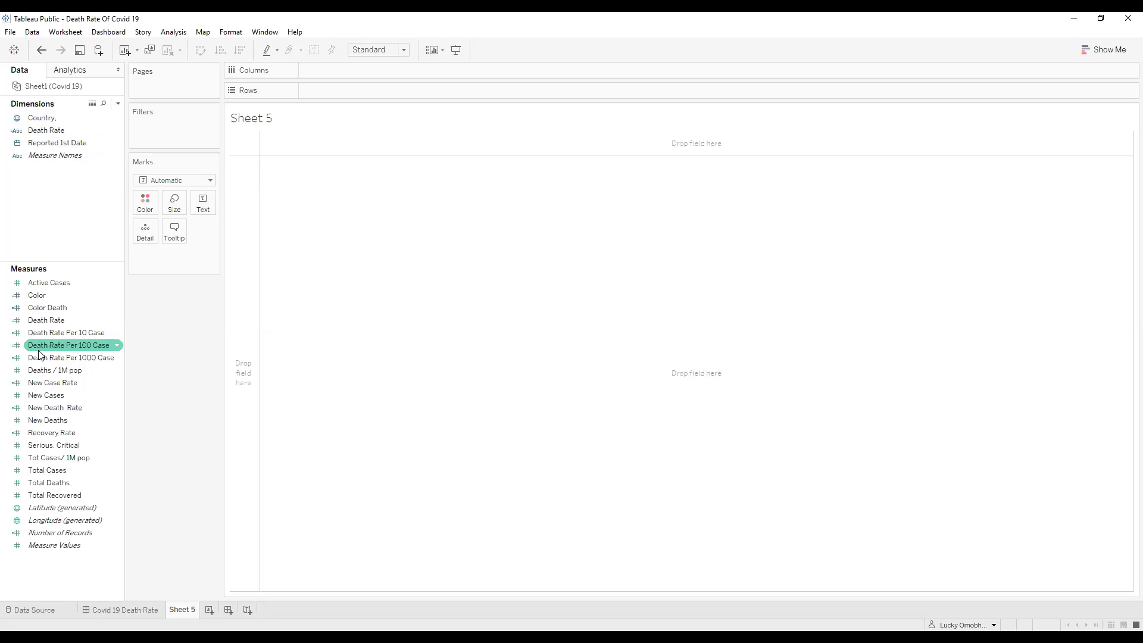
{"action": "left_click", "coordinate": [40, 358]}
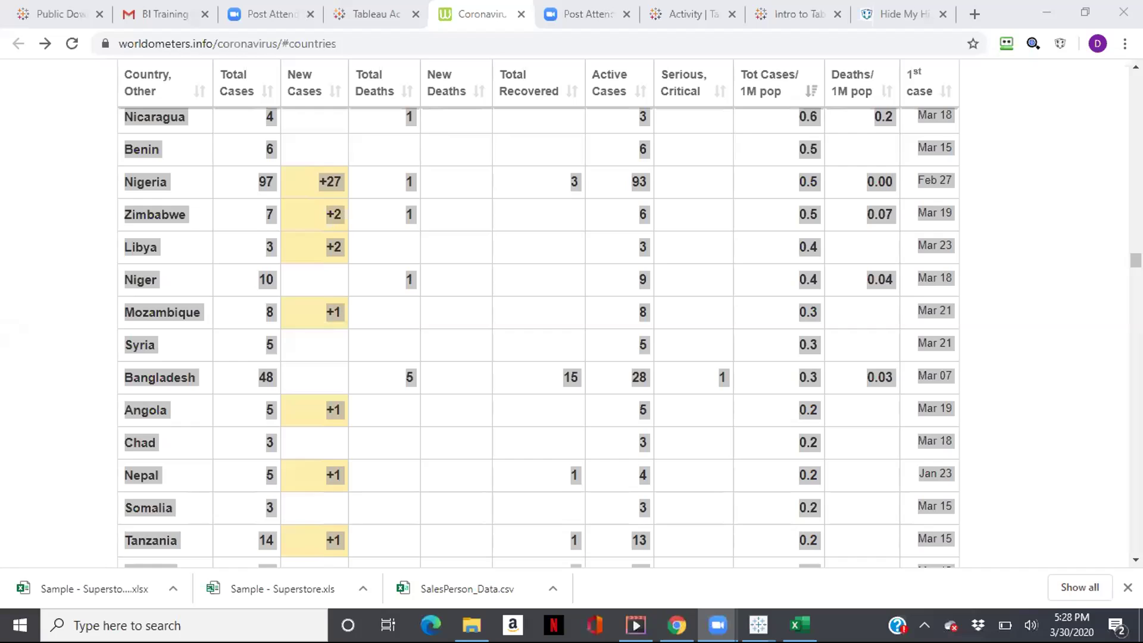
- Switch to the Corona workbook in Excel and append "1st case" to the header in J2
{"action": "left_click", "coordinate": [1046, 7]}
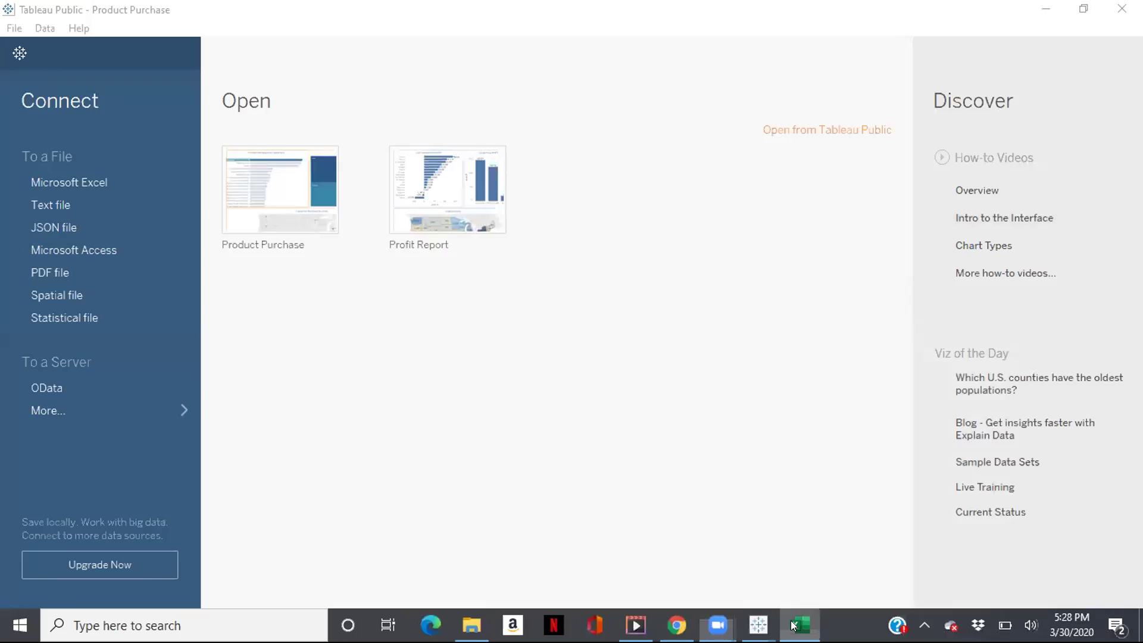
{"action": "left_click", "coordinate": [793, 625]}
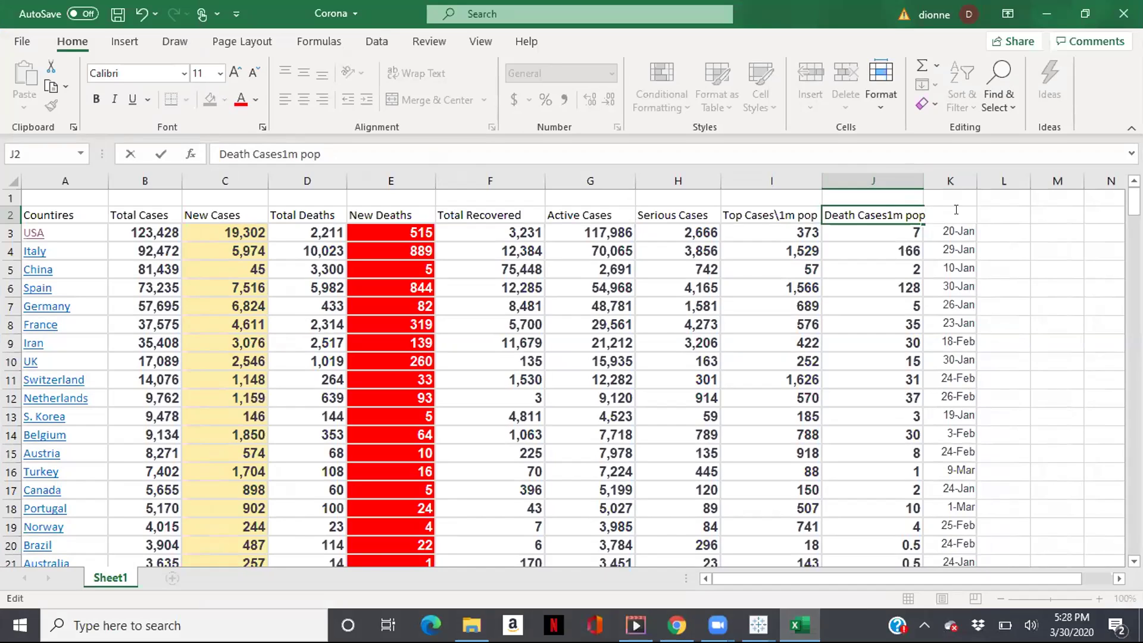
{"action": "type", "text": "1st case"}
{"action": "left_click", "coordinate": [1035, 231]}
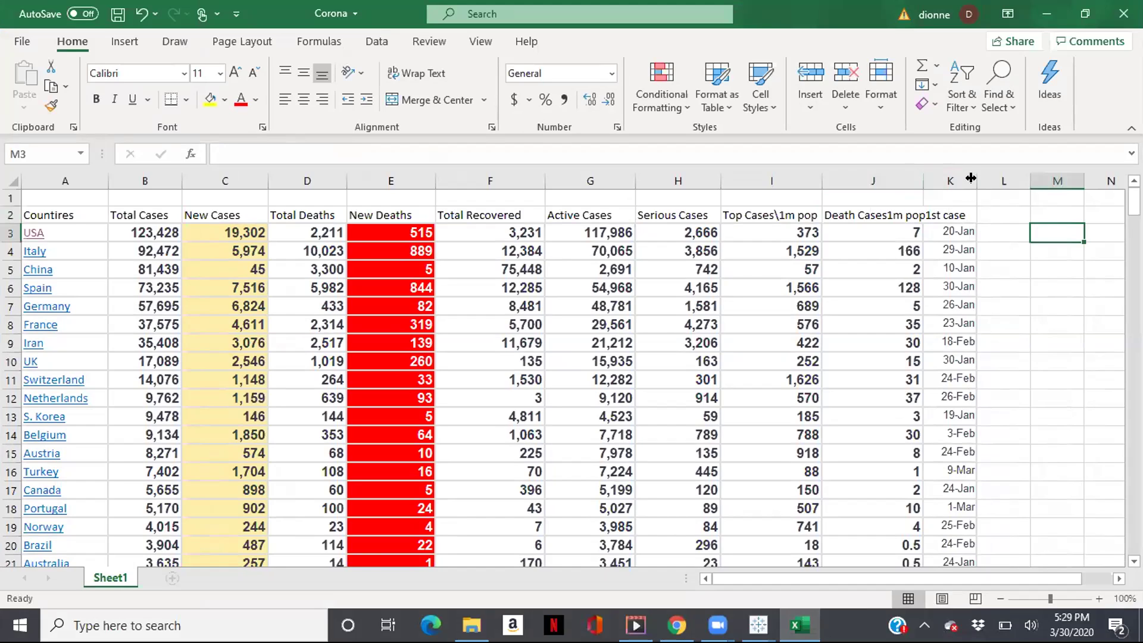
- Widen columns K and J slightly, and enter "1st case" as the header in K2
{"action": "left_click_drag", "start_coordinate": [971, 173], "coordinate": [991, 173]}
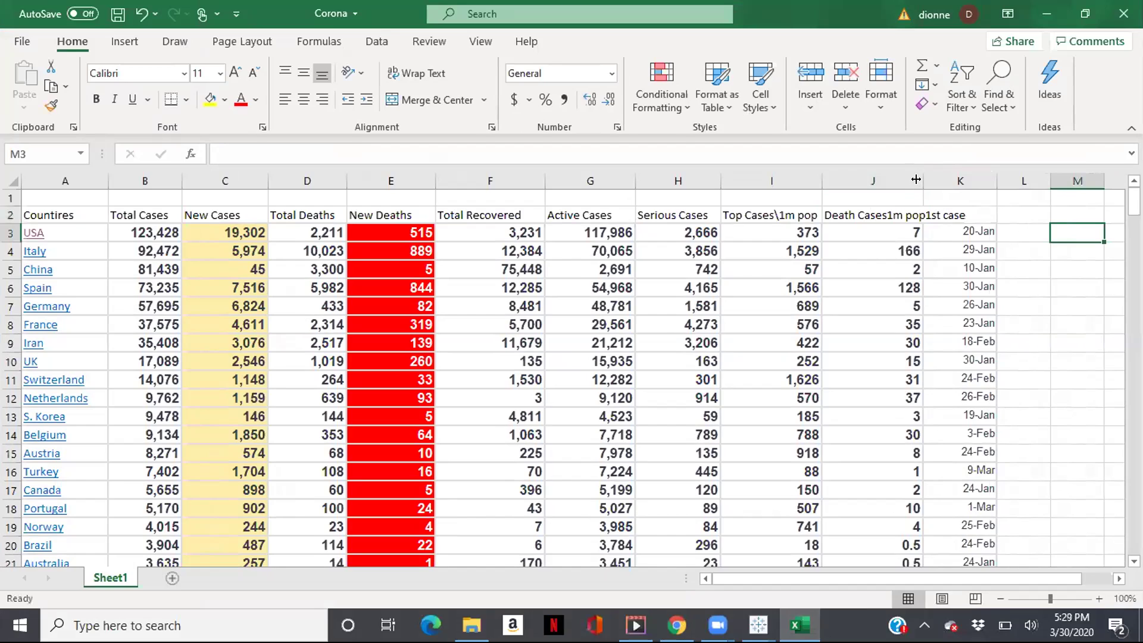
{"action": "left_click_drag", "start_coordinate": [919, 179], "coordinate": [939, 179]}
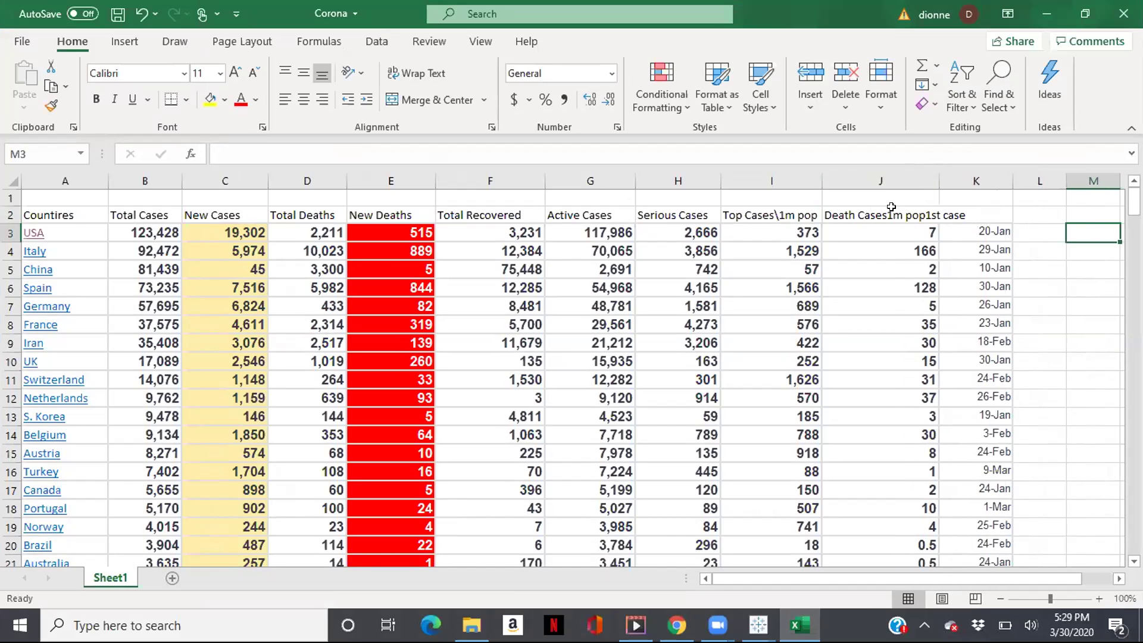
{"action": "left_click", "coordinate": [928, 208]}
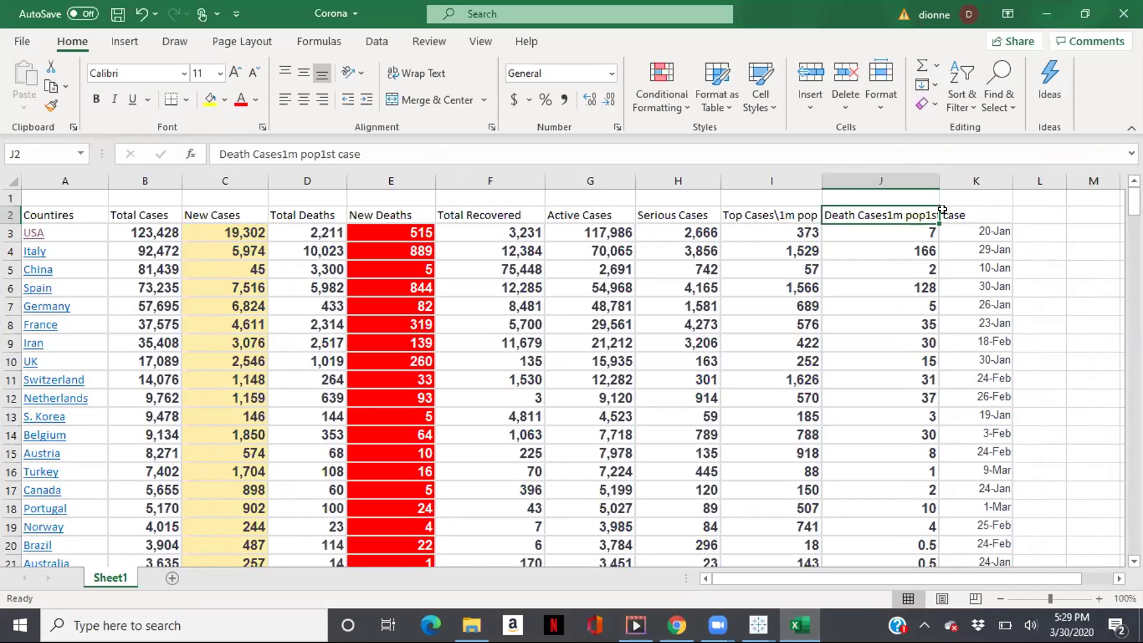
{"action": "left_click", "coordinate": [943, 210]}
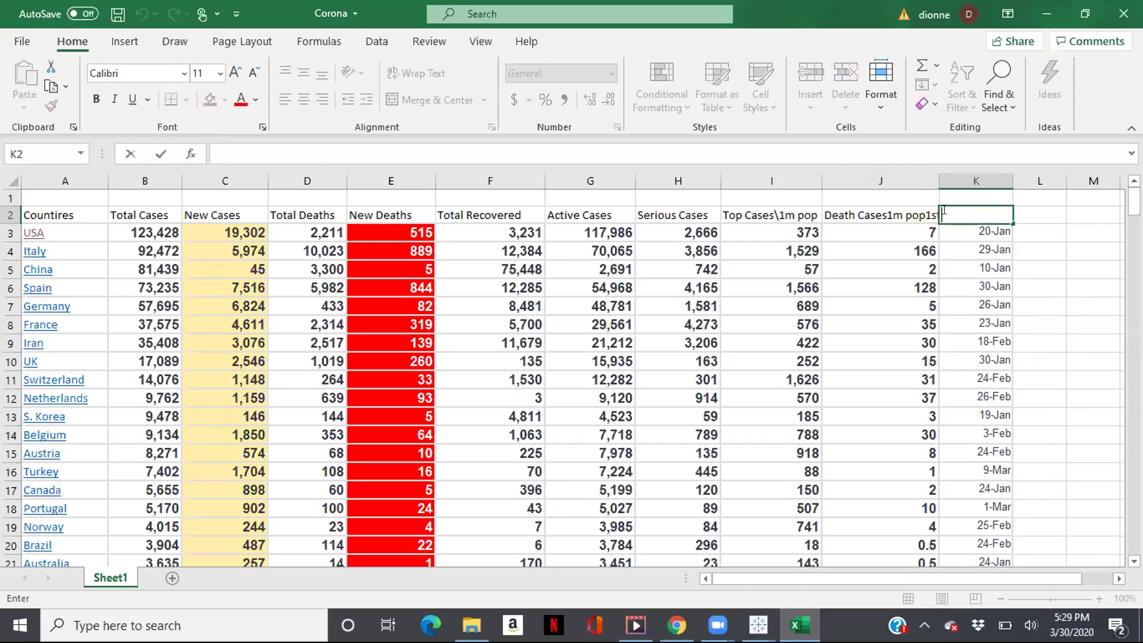
{"action": "type", "text": "1st "}
{"action": "type", "text": "case"}
- Trim the stray characters in the J2 header so that it reads "Death Cases1m pot case"
{"action": "left_click", "coordinate": [909, 212]}
{"action": "double_click", "coordinate": [932, 213]}
{"action": "key", "text": "BackSpace"}
{"action": "key", "text": "BackSpace"}
{"action": "key", "text": "BackSpace"}
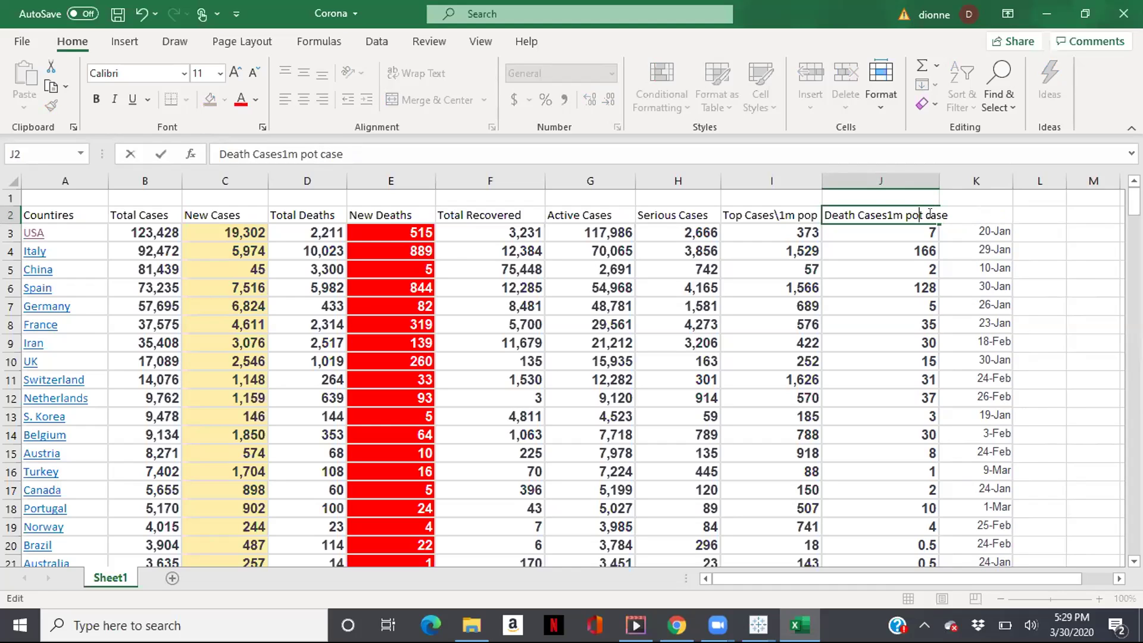
{"action": "left_click", "coordinate": [894, 232]}
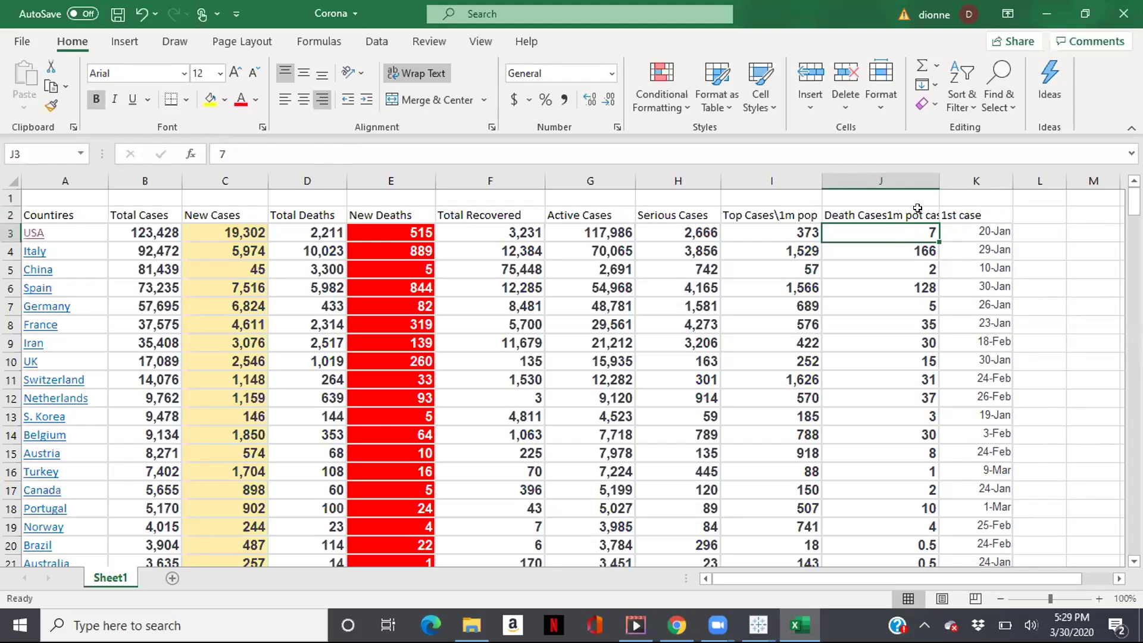
{"action": "left_click", "coordinate": [916, 209]}
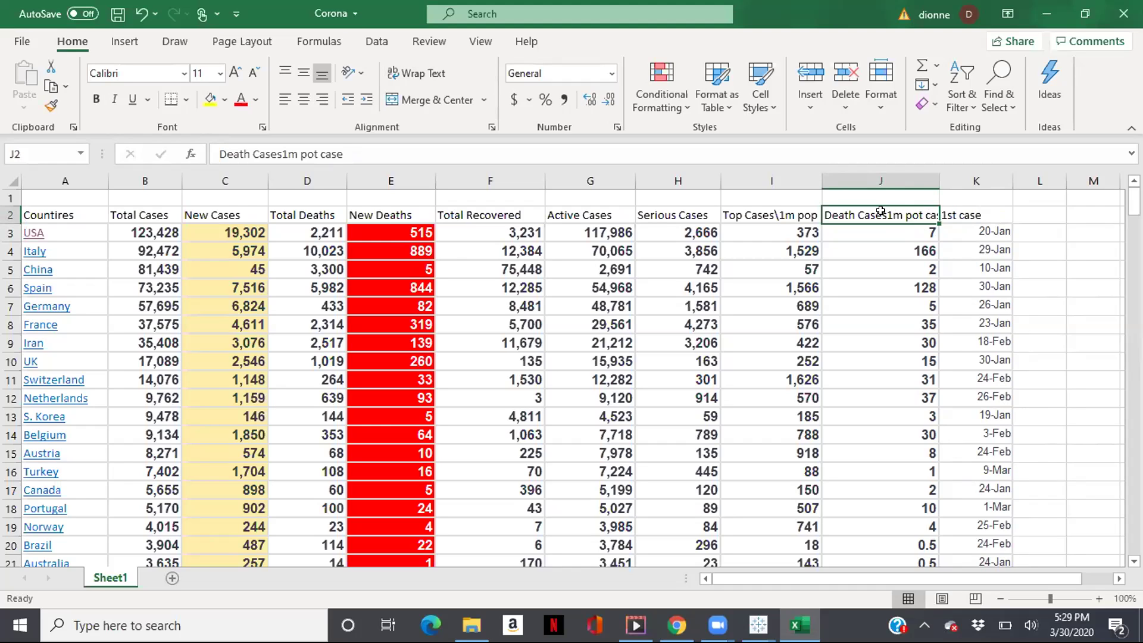
{"action": "left_click", "coordinate": [942, 212]}
- Remove the leftover ending from the J2 header and add a backslash so that it reads "Death Cases\1m po"
{"action": "double_click", "coordinate": [928, 209]}
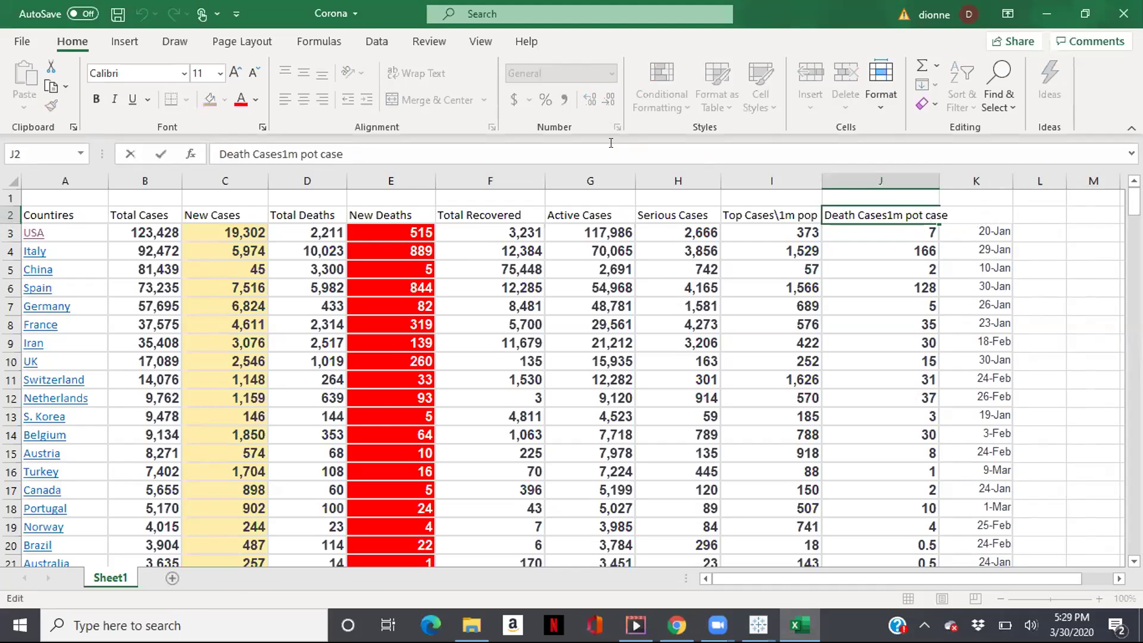
{"action": "key", "text": "BackSpace"}
{"action": "key", "text": "BackSpace"}
{"action": "key", "text": "BackSpace"}
{"action": "key", "text": "BackSpace"}
{"action": "key", "text": "BackSpace"}
{"action": "key", "text": "BackSpace"}
{"action": "left_click", "coordinate": [280, 148]}
{"action": "type", "text": "\\"}
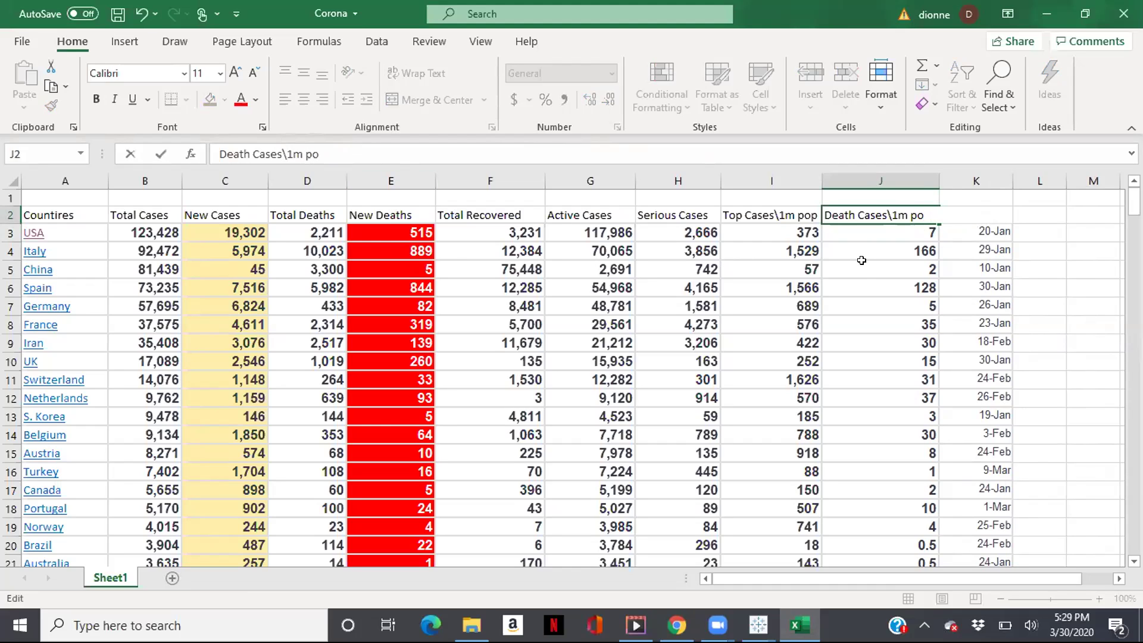
{"action": "left_click", "coordinate": [862, 262]}
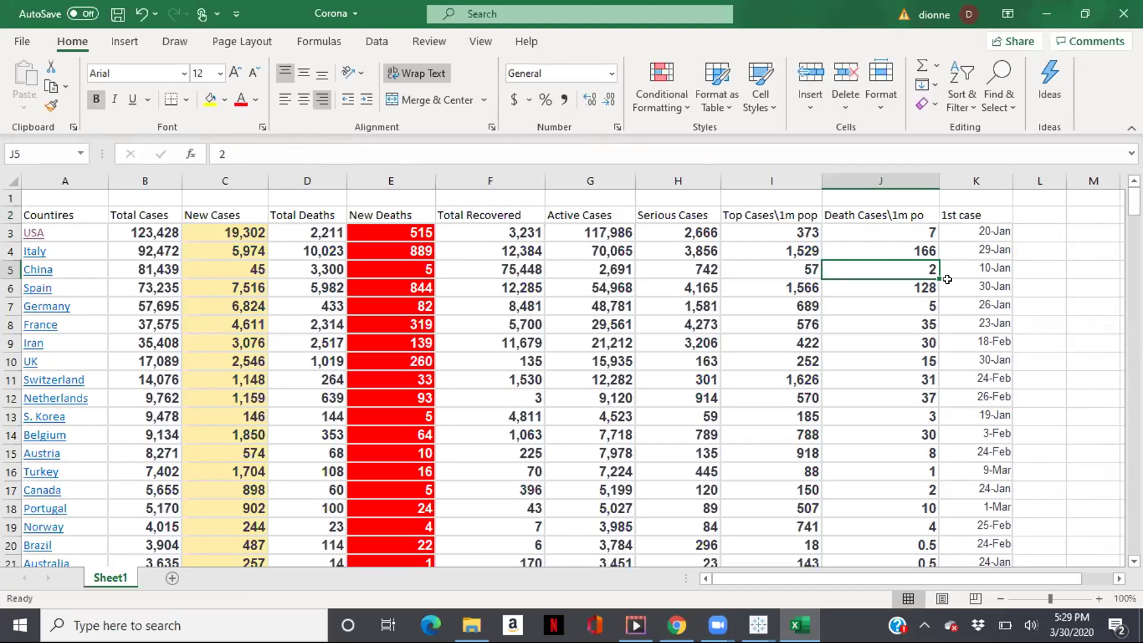
- Complete the J2 header as "Death Cases\1m pop" and save the workbook
{"action": "left_click", "coordinate": [918, 213]}
{"action": "double_click", "coordinate": [920, 213]}
{"action": "type", "text": "p"}
{"action": "left_click", "coordinate": [904, 271]}
{"action": "key", "text": "ctrl+s"}
- Check the case date column in the Worldometers table, then rename the K2 header "1st case date" and save the workbook
{"action": "left_click", "coordinate": [965, 207]}
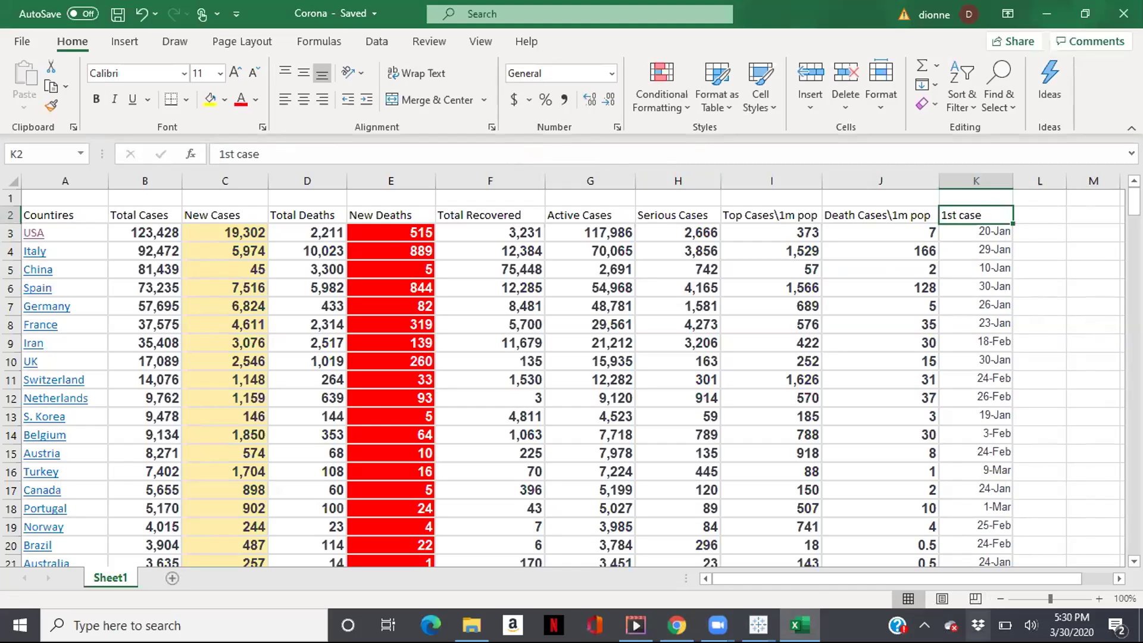
{"action": "left_click", "coordinate": [678, 624]}
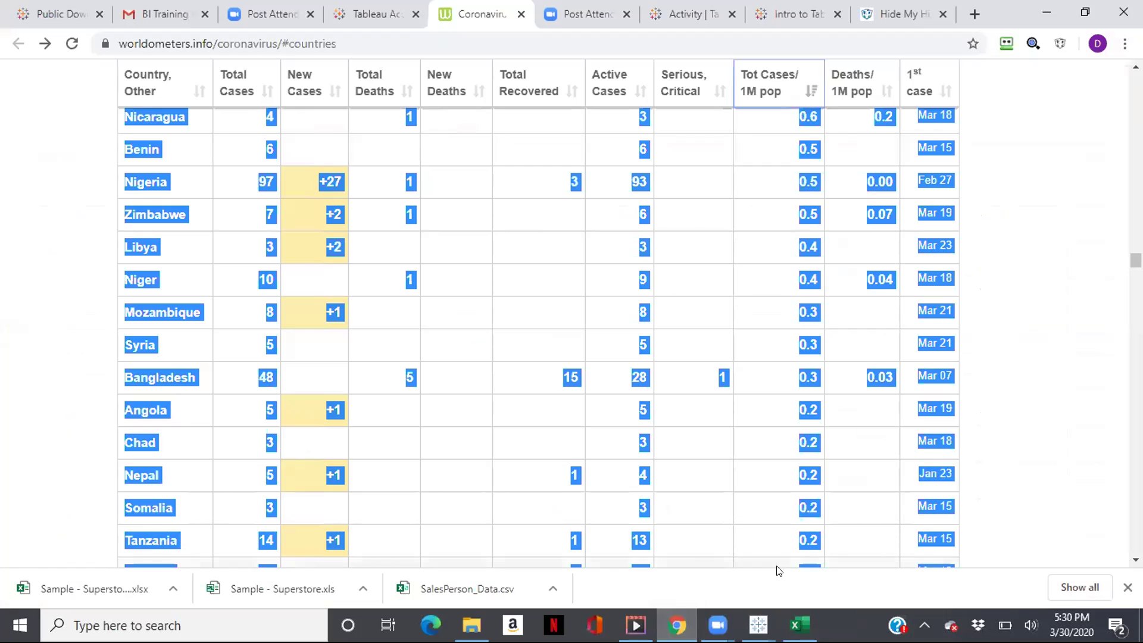
{"action": "left_click", "coordinate": [799, 625]}
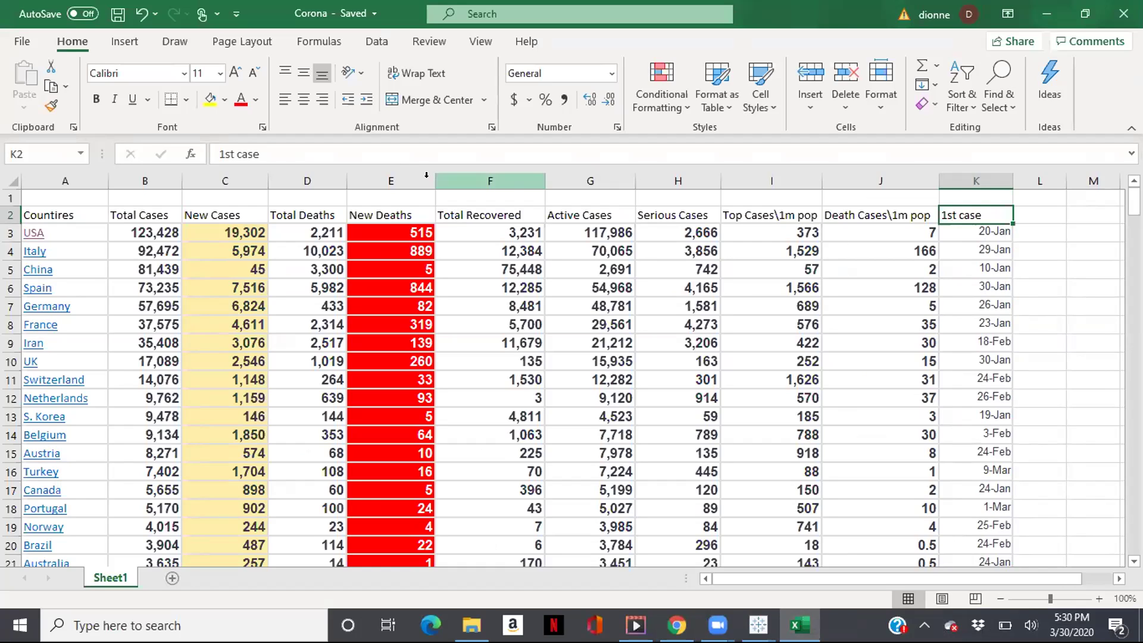
{"action": "left_click", "coordinate": [396, 149]}
{"action": "type", "text": "date"}
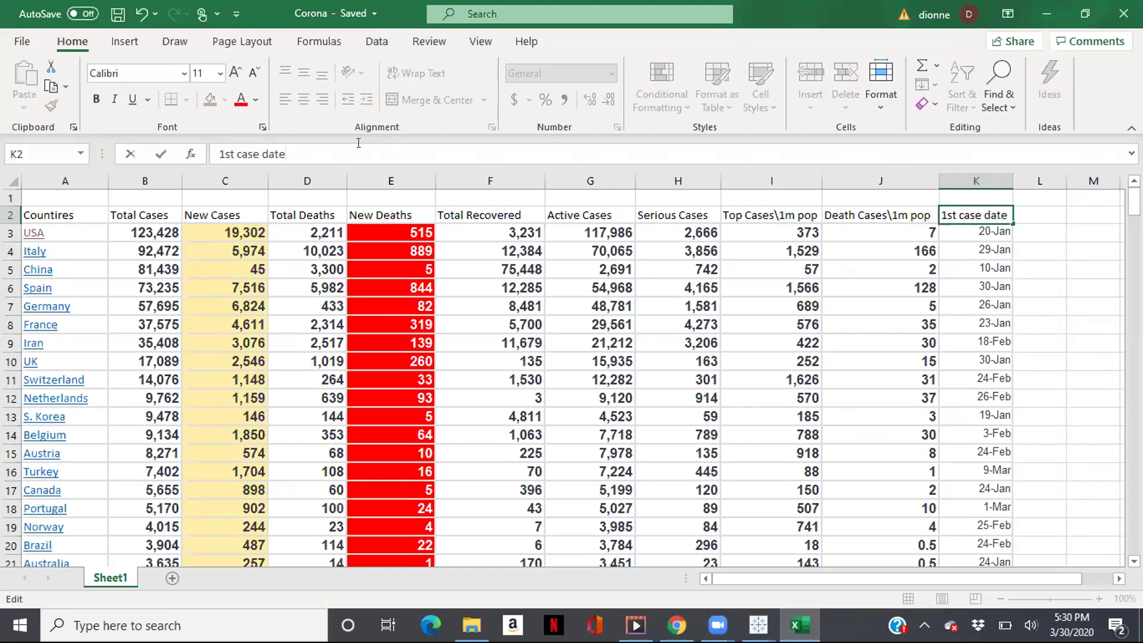
{"action": "left_click", "coordinate": [1066, 319]}
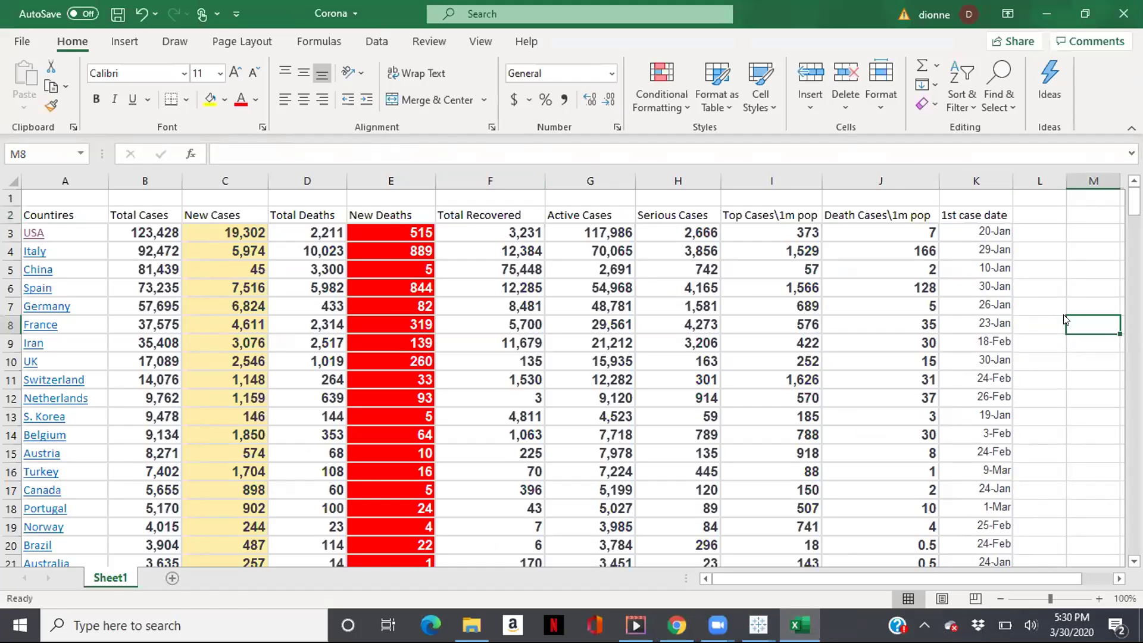
{"action": "key", "text": "ctrl+s"}
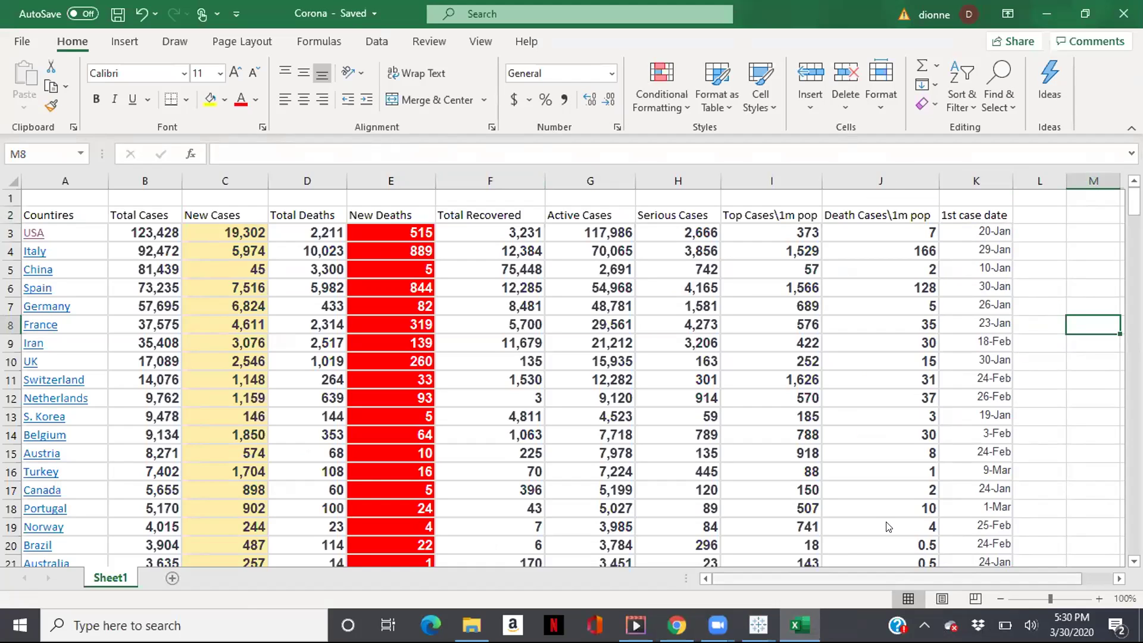
- Switch to the Tableau Public workbook Book2 and try to refresh its Sheet1 (Corona) data source
{"action": "mouse_move", "coordinate": [758, 625]}
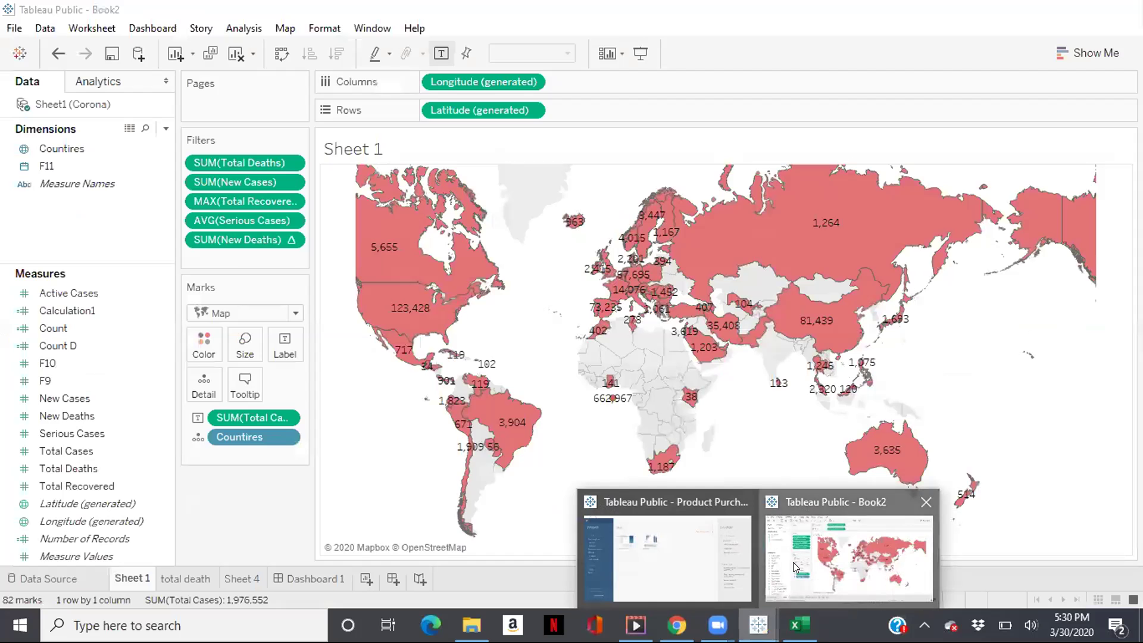
{"action": "left_click", "coordinate": [793, 562]}
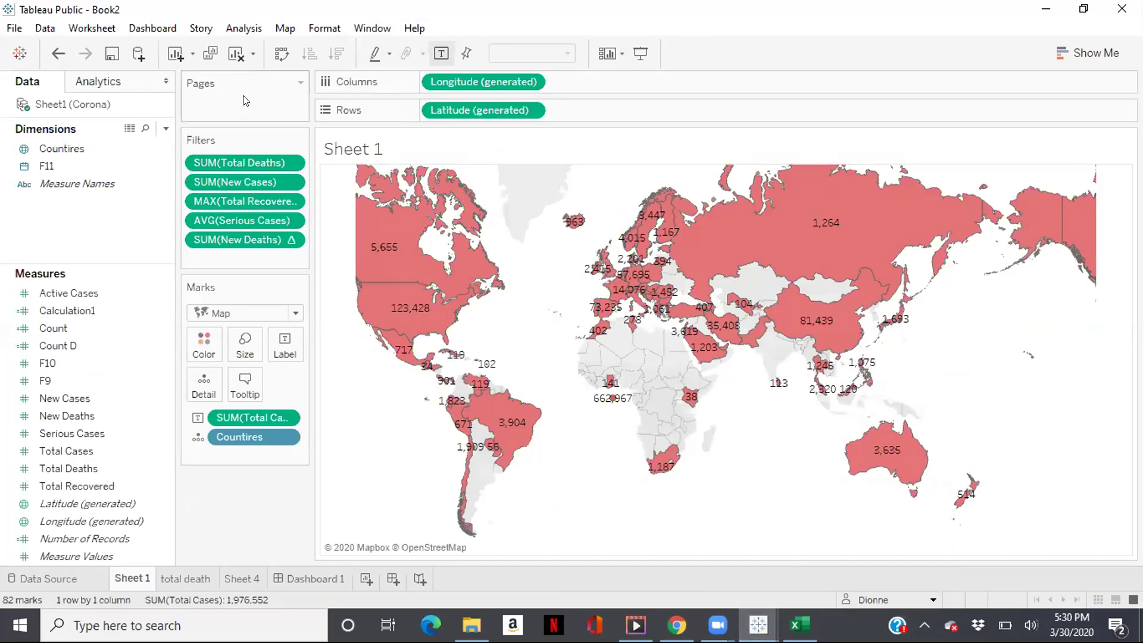
{"action": "left_click", "coordinate": [55, 31]}
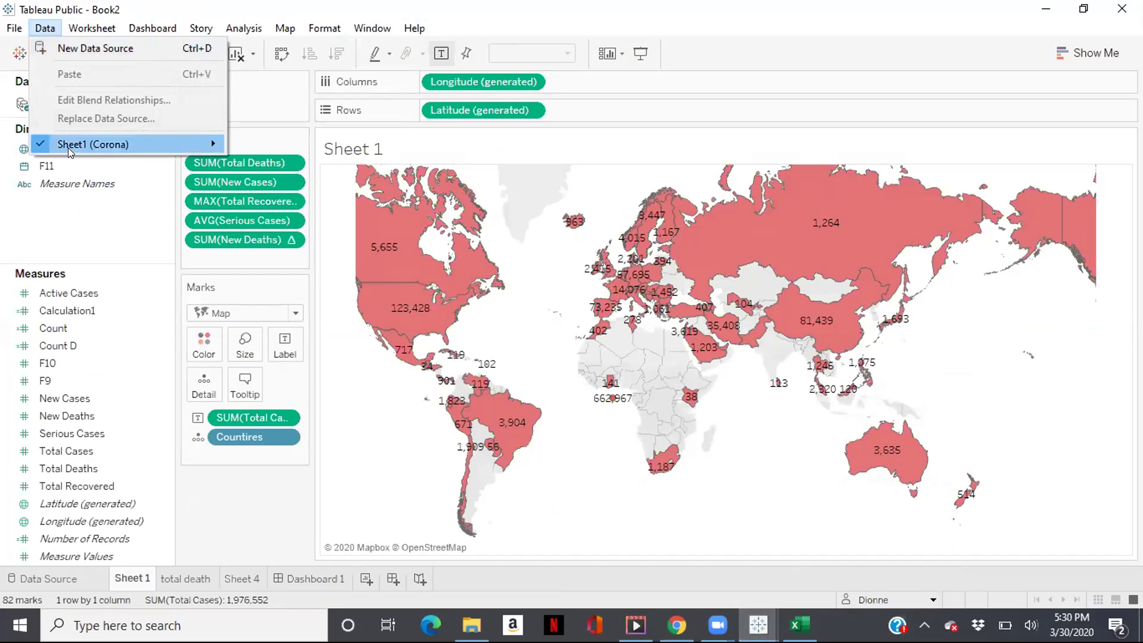
{"action": "mouse_move", "coordinate": [68, 147]}
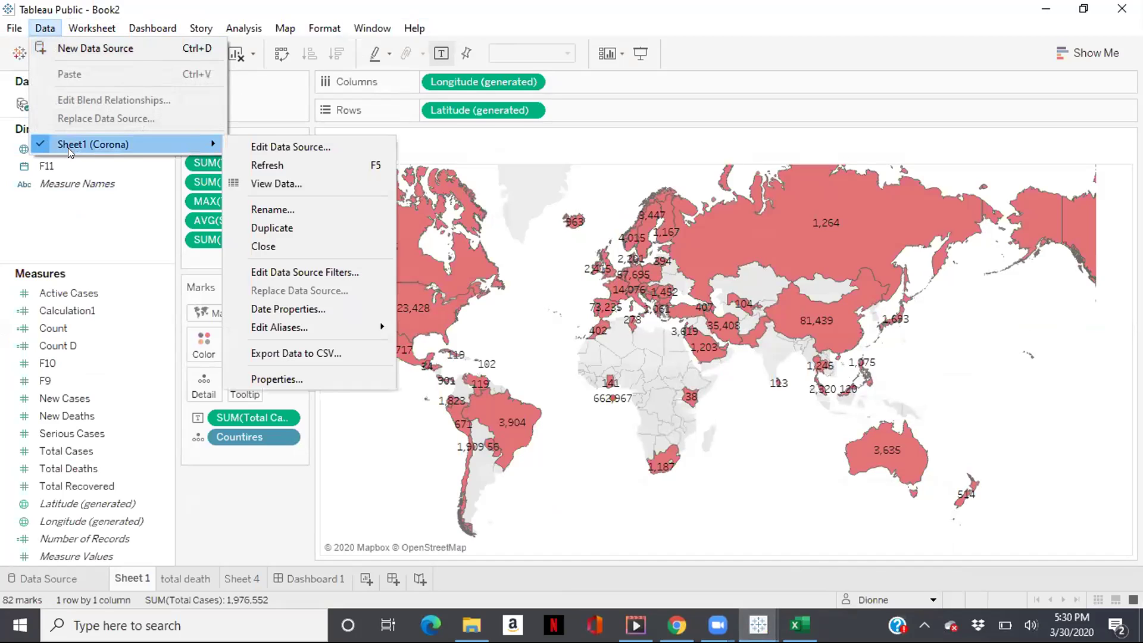
{"action": "left_click", "coordinate": [294, 164]}
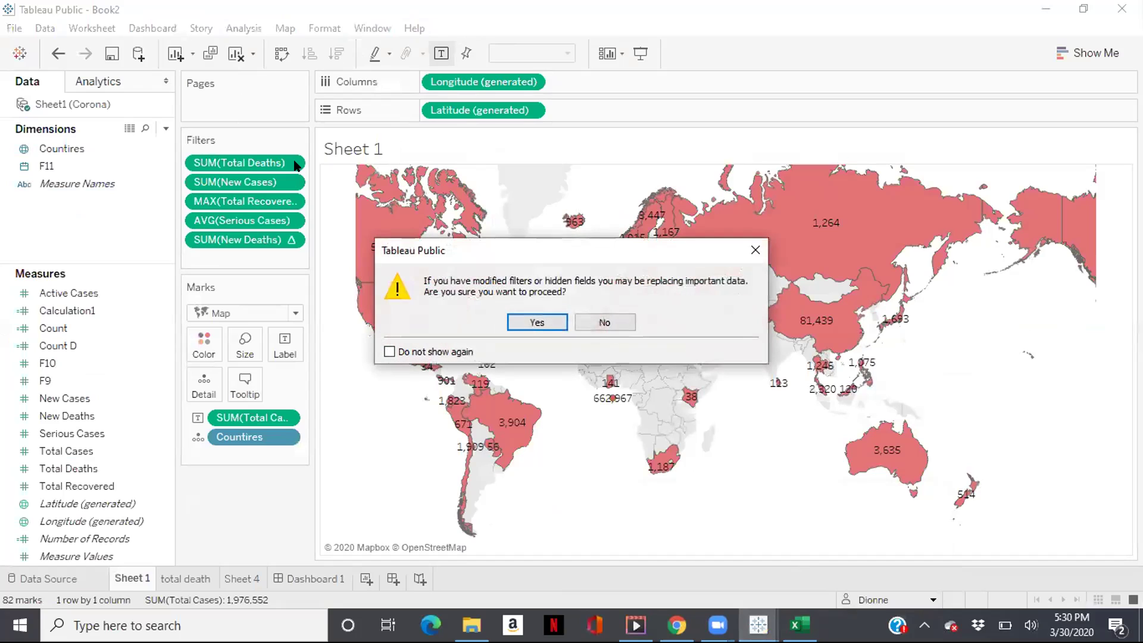
{"action": "left_click", "coordinate": [532, 325]}
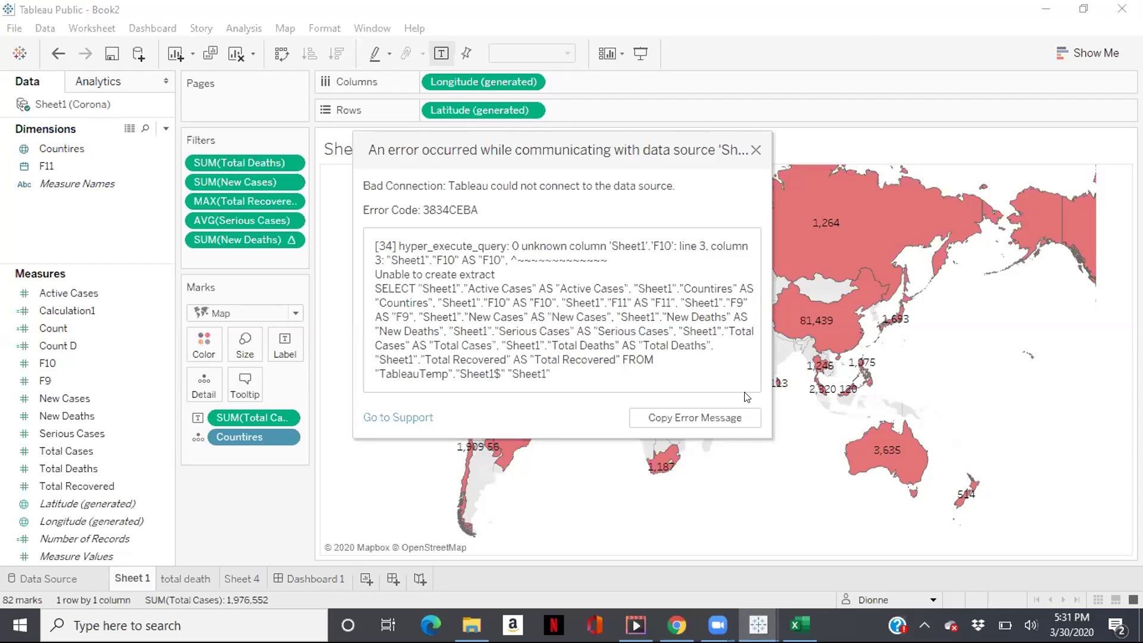
{"action": "left_click", "coordinate": [688, 423]}
{"action": "left_click", "coordinate": [756, 150]}
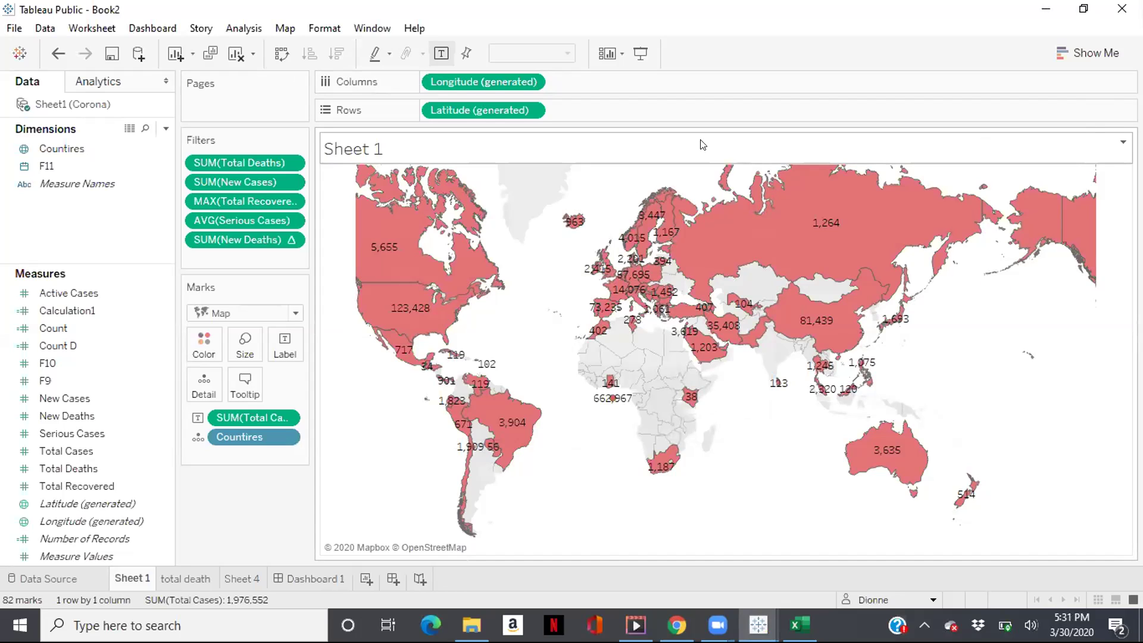
- Clear the map from Sheet 1 and close the Book2 workbook without saving the changes
{"action": "left_click", "coordinate": [235, 55]}
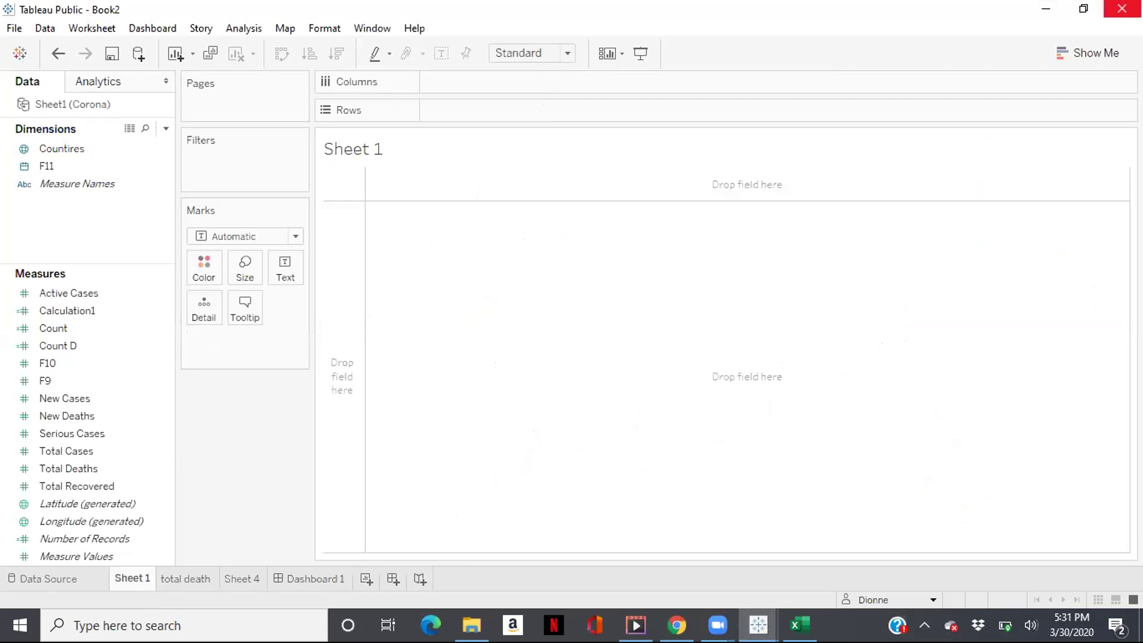
{"action": "left_click", "coordinate": [1122, 8]}
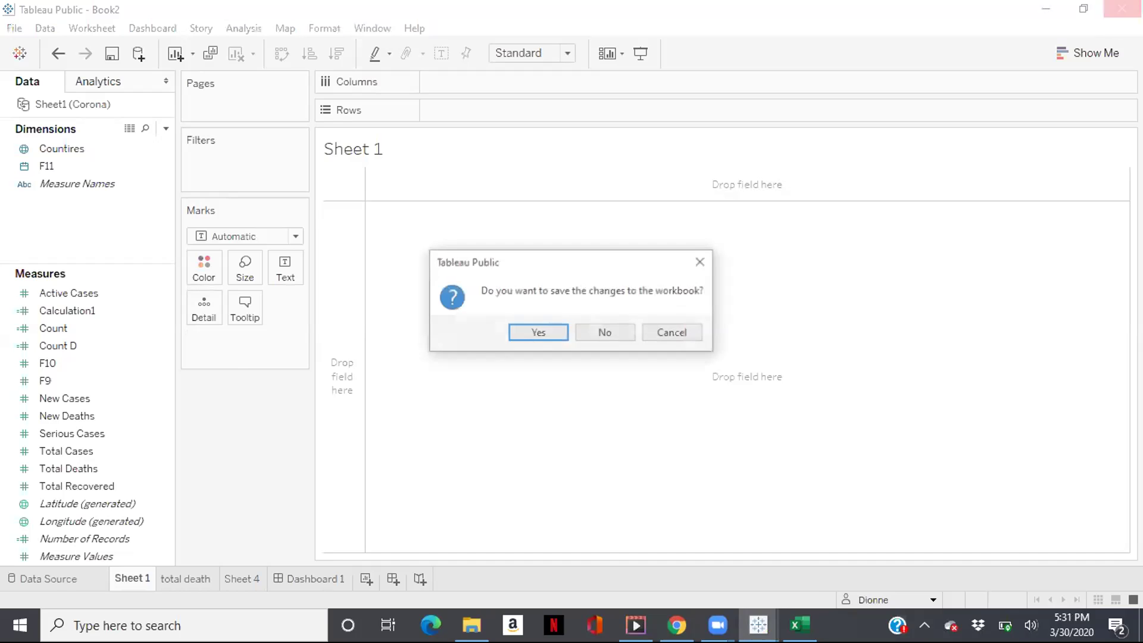
{"action": "left_click", "coordinate": [606, 328]}
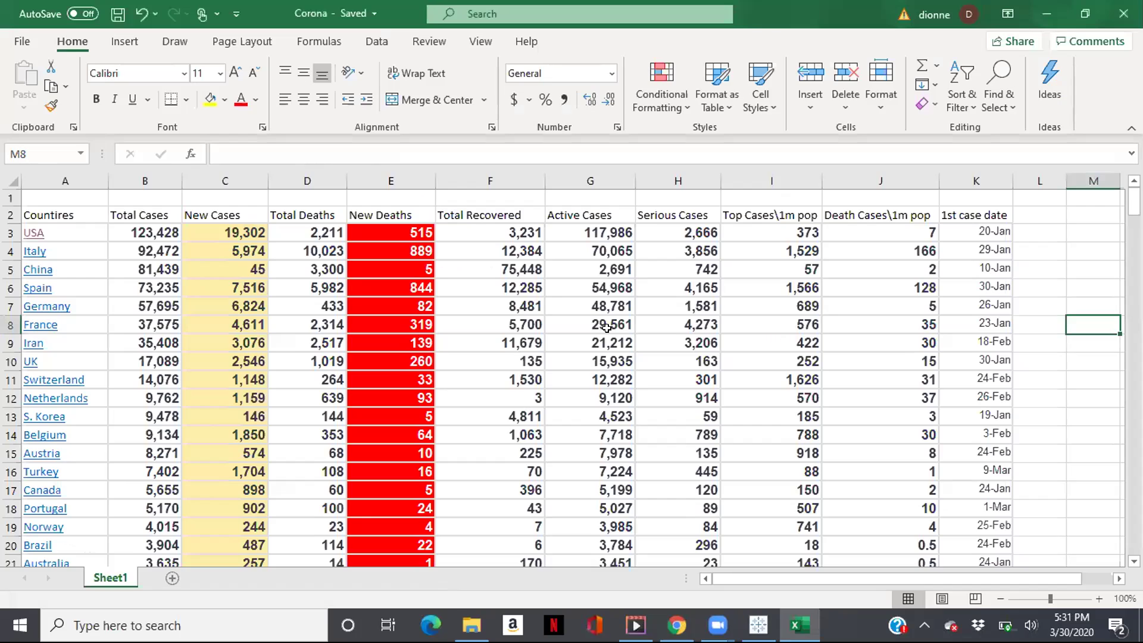
- Connect the Product Purchase workbook in Tableau Public to the Corona Excel file and go to Sheet 4
{"action": "left_click", "coordinate": [756, 626]}
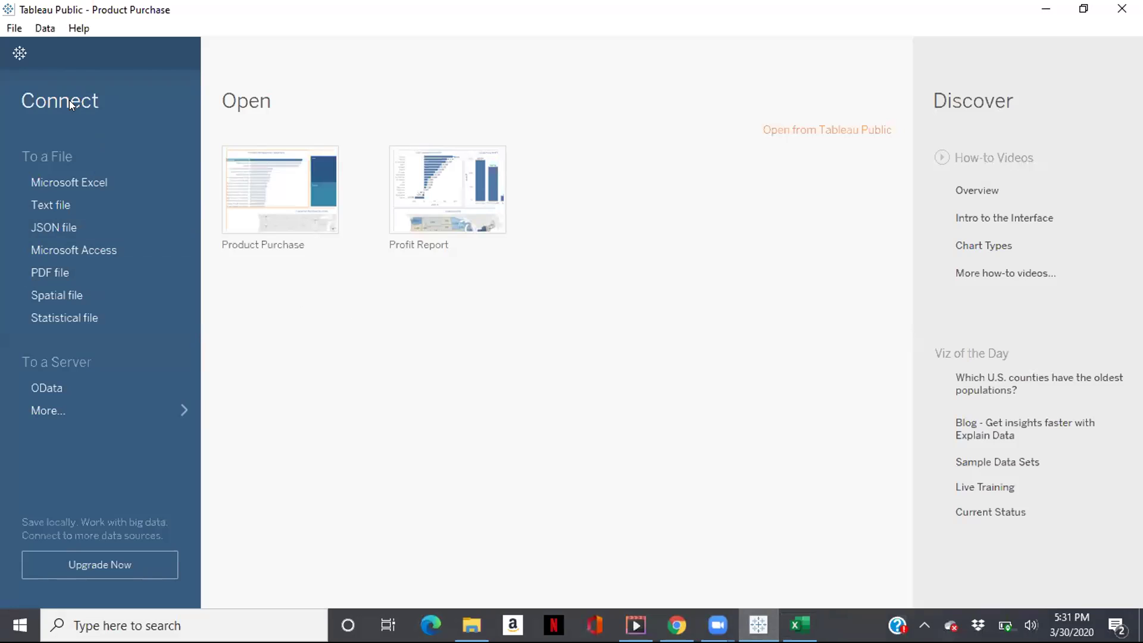
{"action": "left_click", "coordinate": [69, 182]}
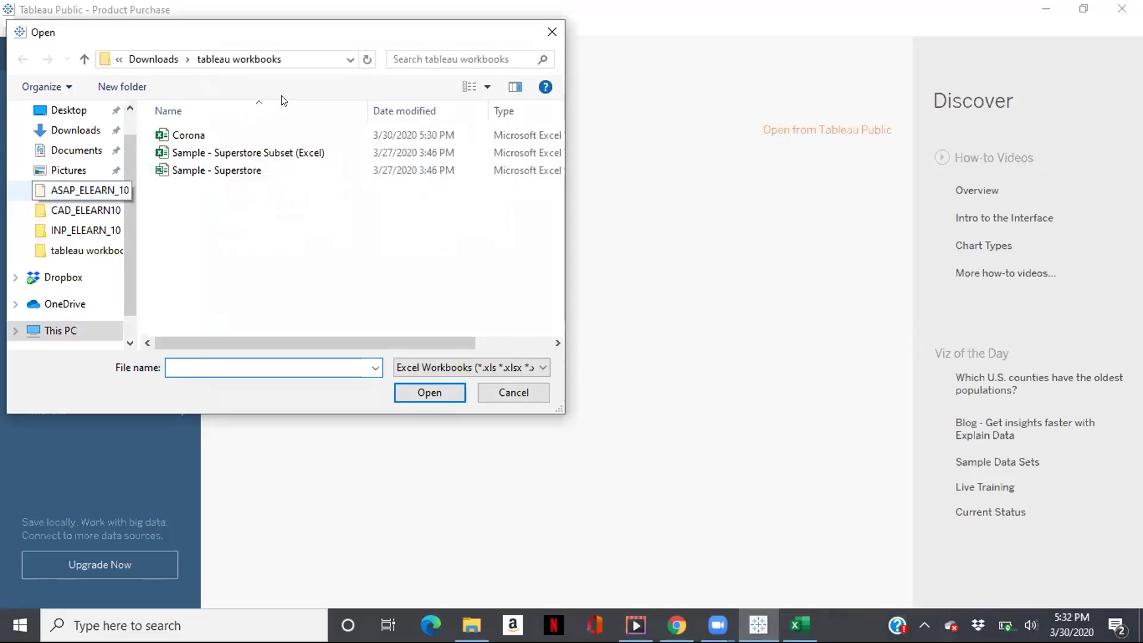
{"action": "left_click", "coordinate": [192, 136]}
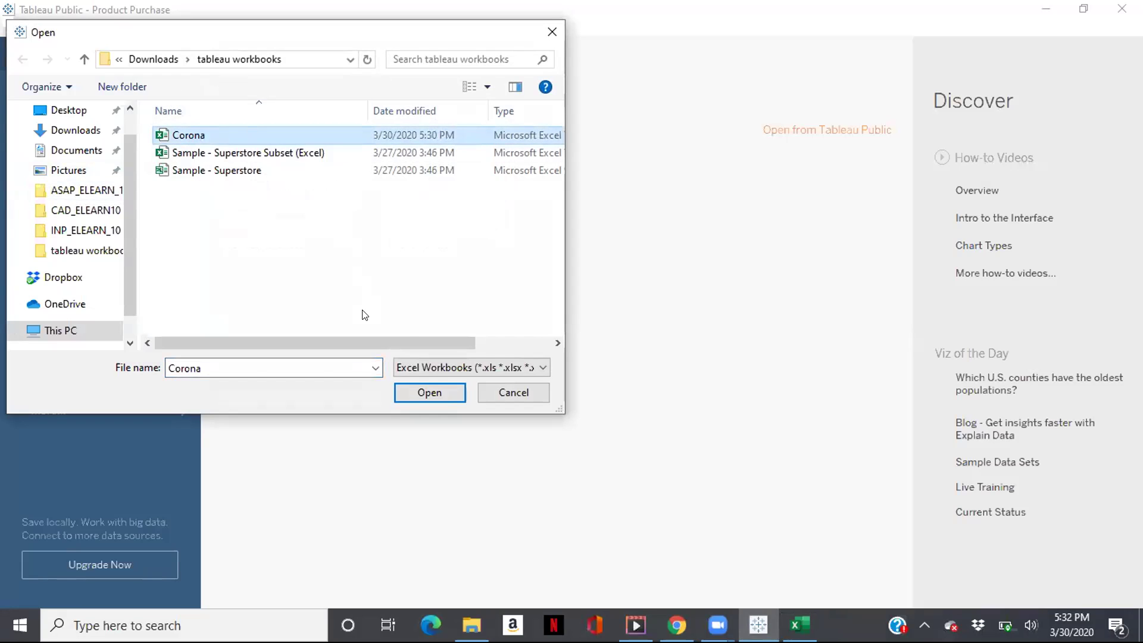
{"action": "left_click", "coordinate": [426, 394]}
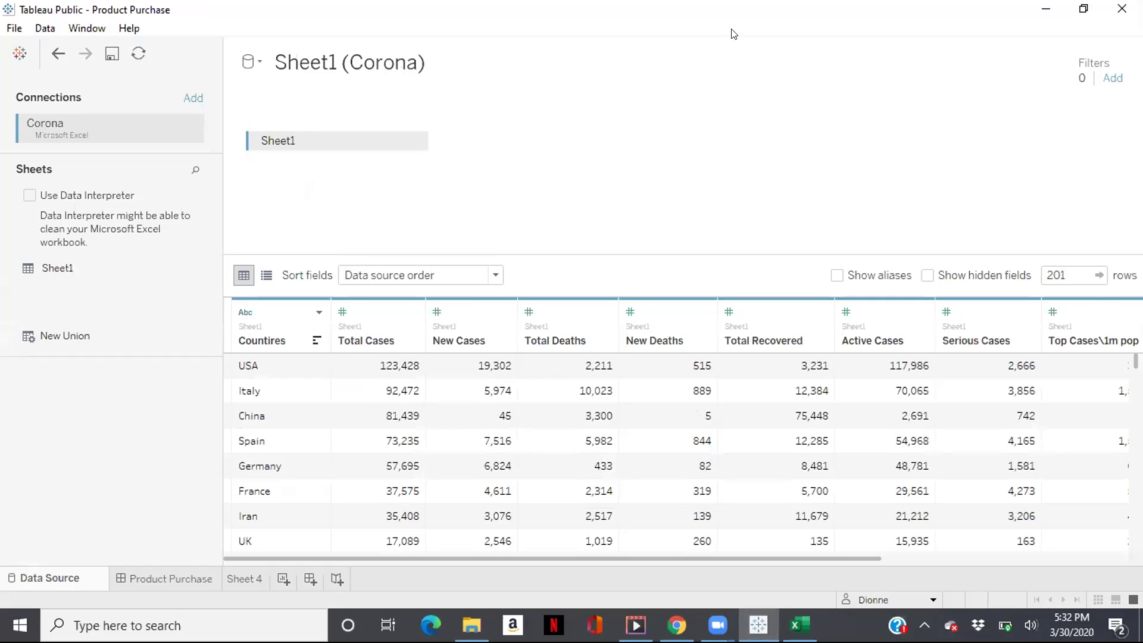
{"action": "mouse_move", "coordinate": [135, 571]}
{"action": "right_click", "coordinate": [135, 570]}
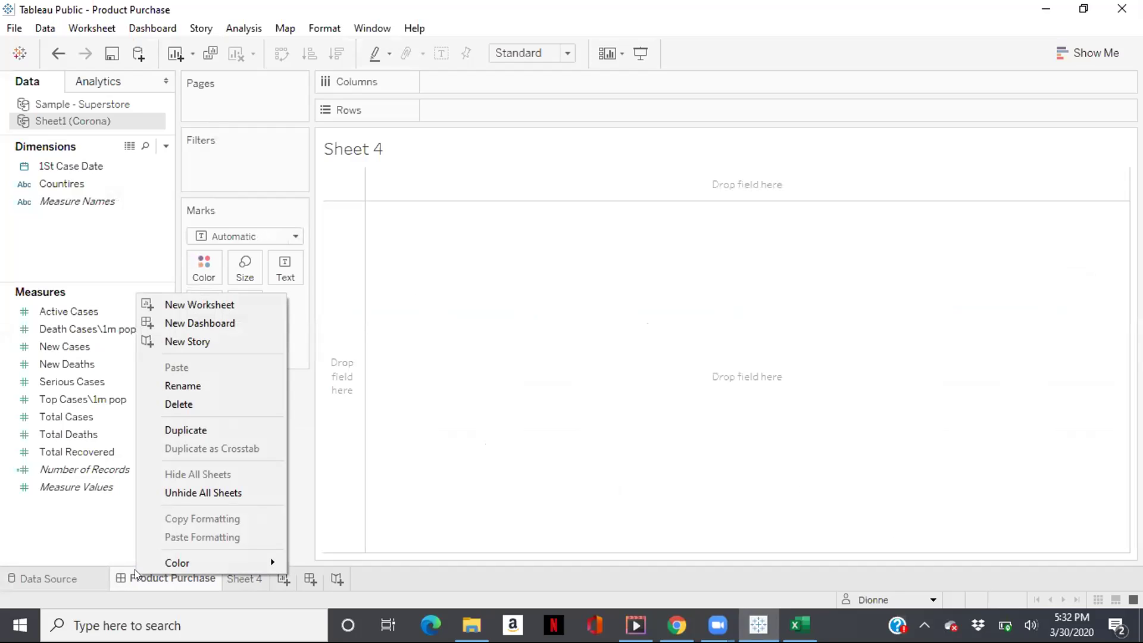
{"action": "left_click", "coordinate": [405, 424]}
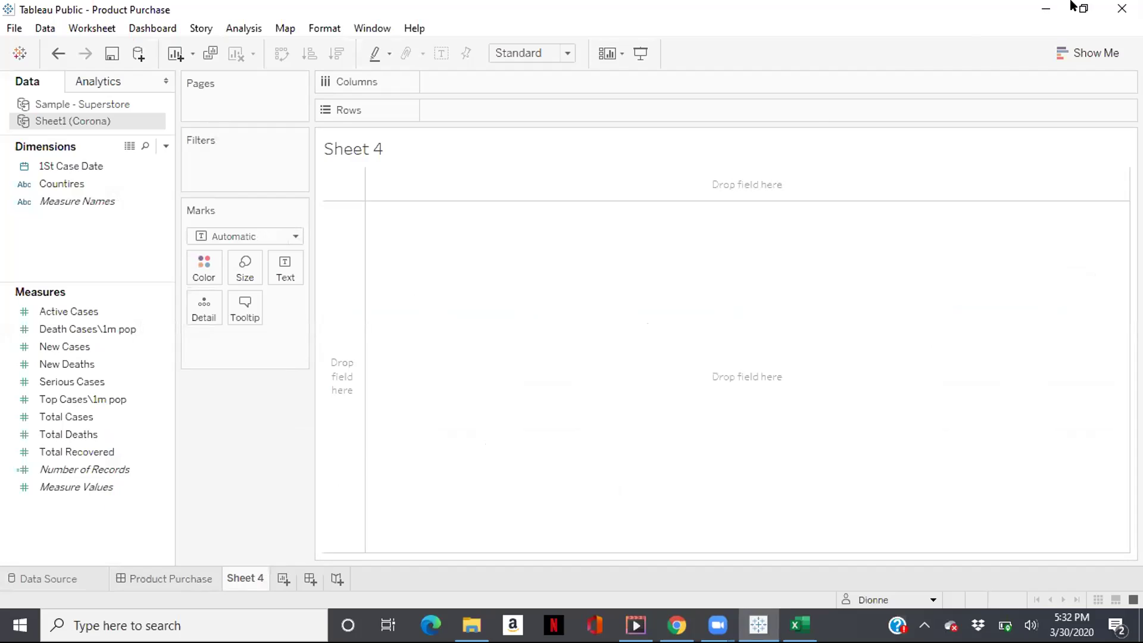
- Close the Product Purchase workbook without saving, clear the other windows off the desktop and launch Tableau Public 2020.1 again
{"action": "left_click", "coordinate": [1122, 6]}
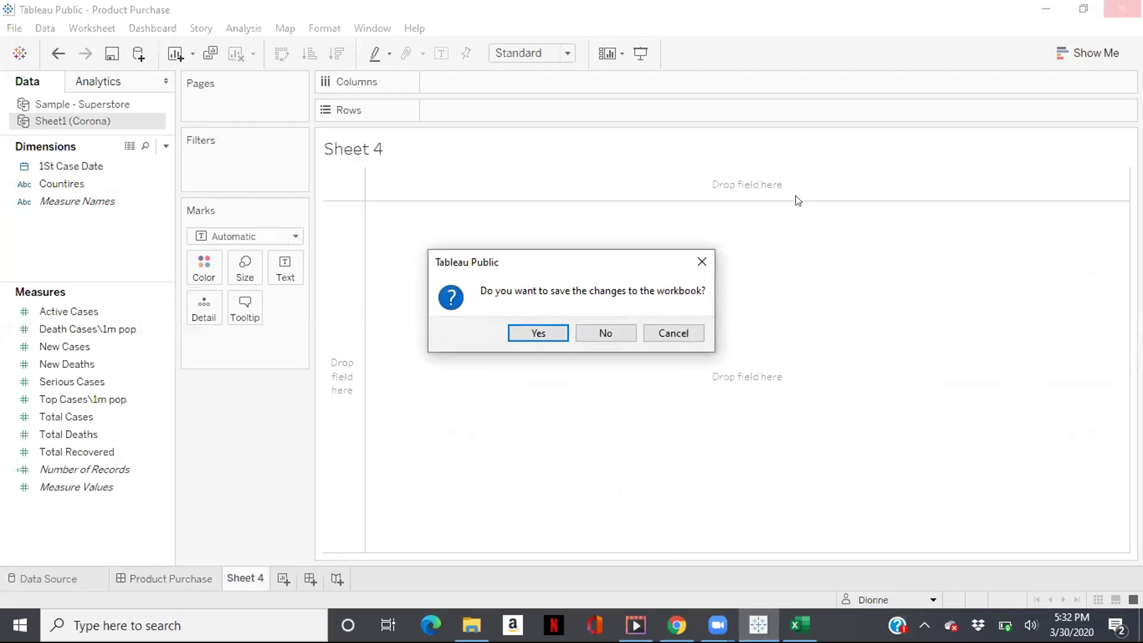
{"action": "left_click", "coordinate": [606, 334]}
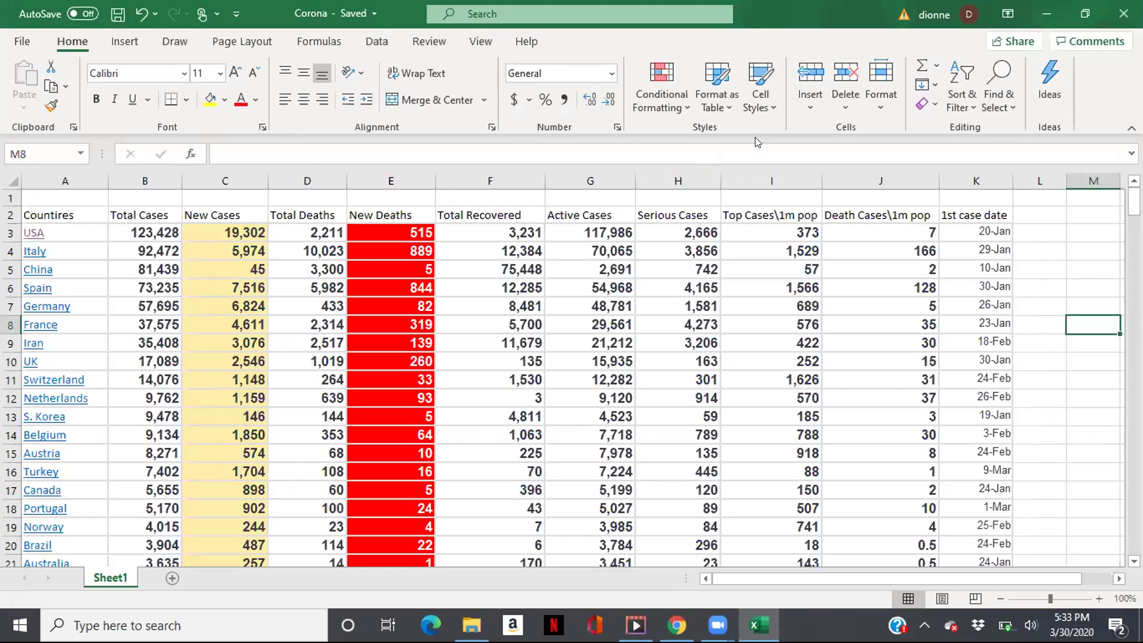
{"action": "left_click", "coordinate": [1047, 11]}
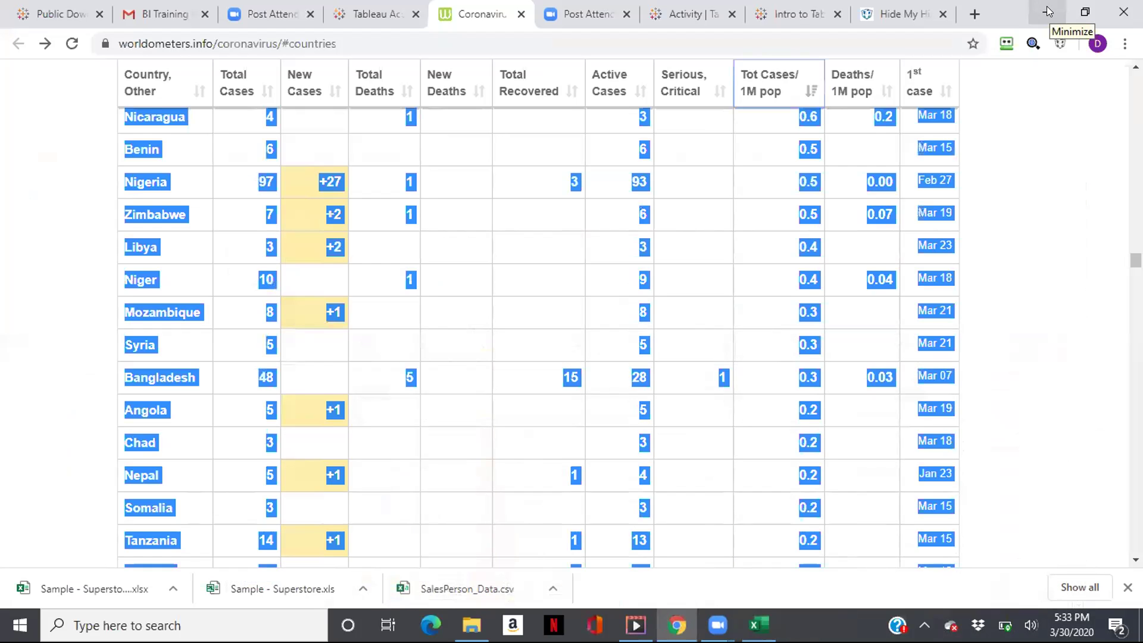
{"action": "left_click", "coordinate": [1048, 12]}
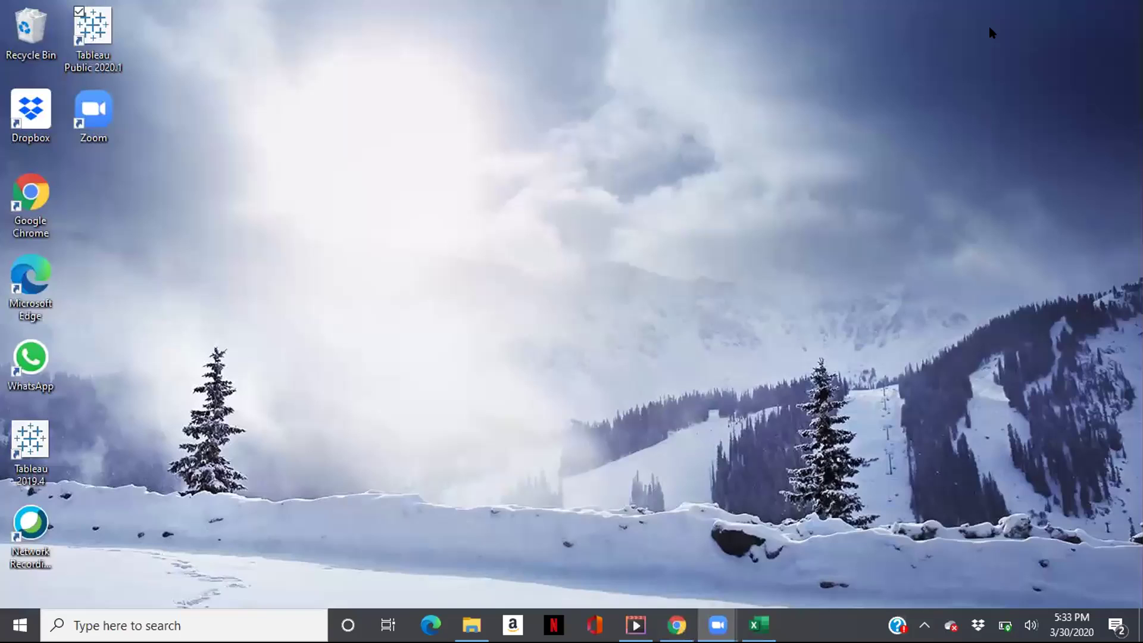
{"action": "double_click", "coordinate": [83, 26]}
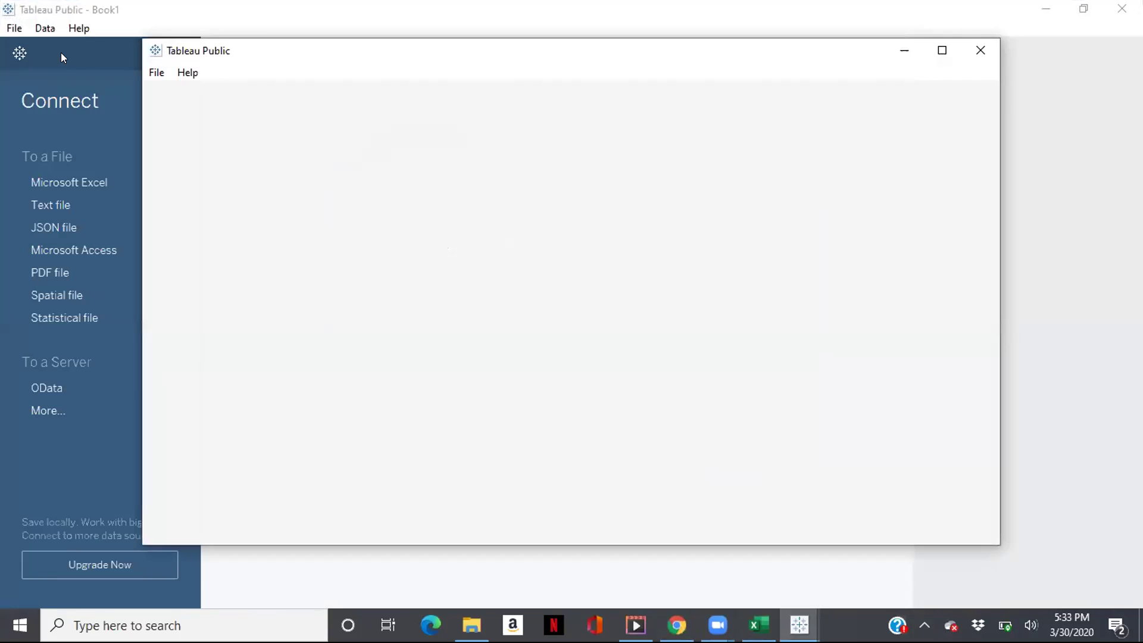
{"action": "left_click", "coordinate": [981, 49]}
- Connect to the Corona Excel workbook, clean it with the Data Interpreter and go to the Sheet 1 worksheet
{"action": "left_click", "coordinate": [92, 182]}
{"action": "left_click", "coordinate": [204, 132]}
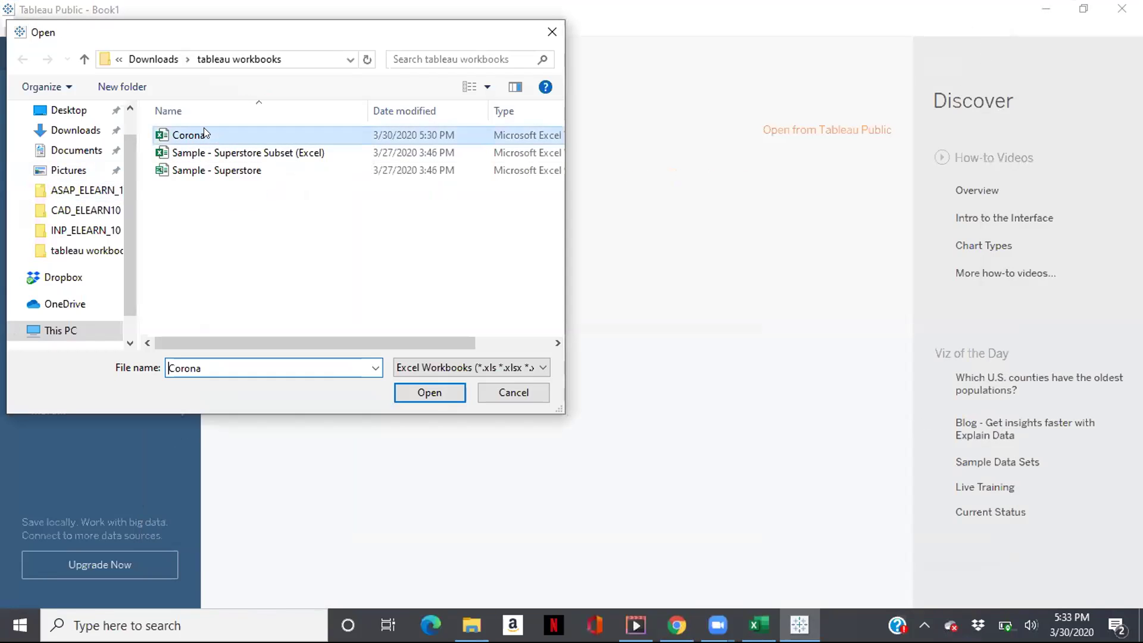
{"action": "left_click", "coordinate": [204, 132]}
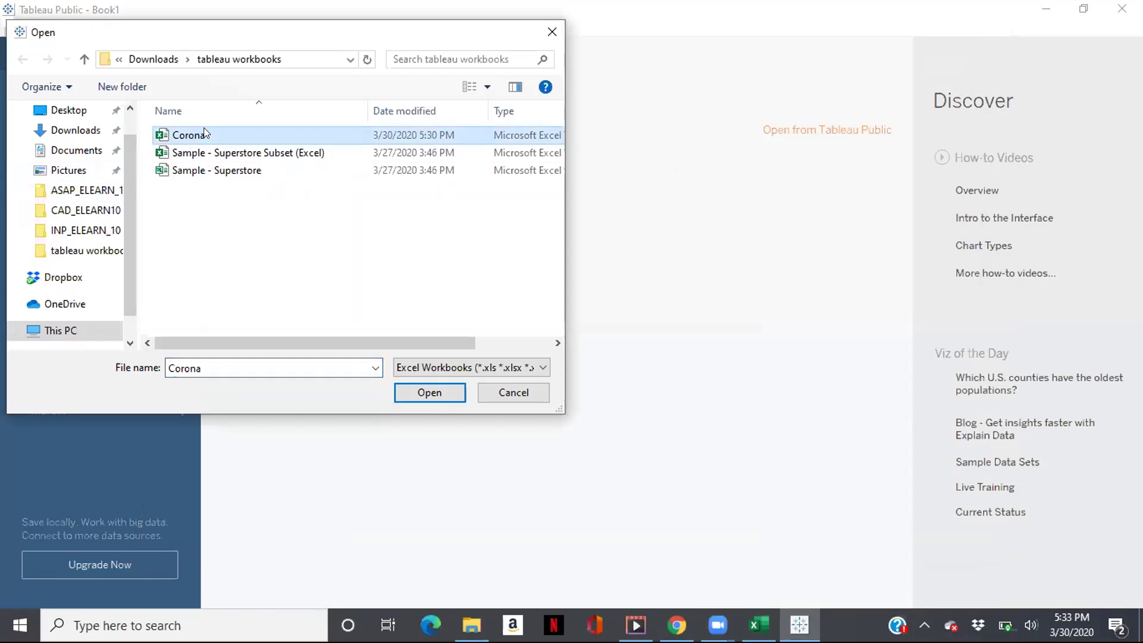
{"action": "left_click", "coordinate": [399, 393]}
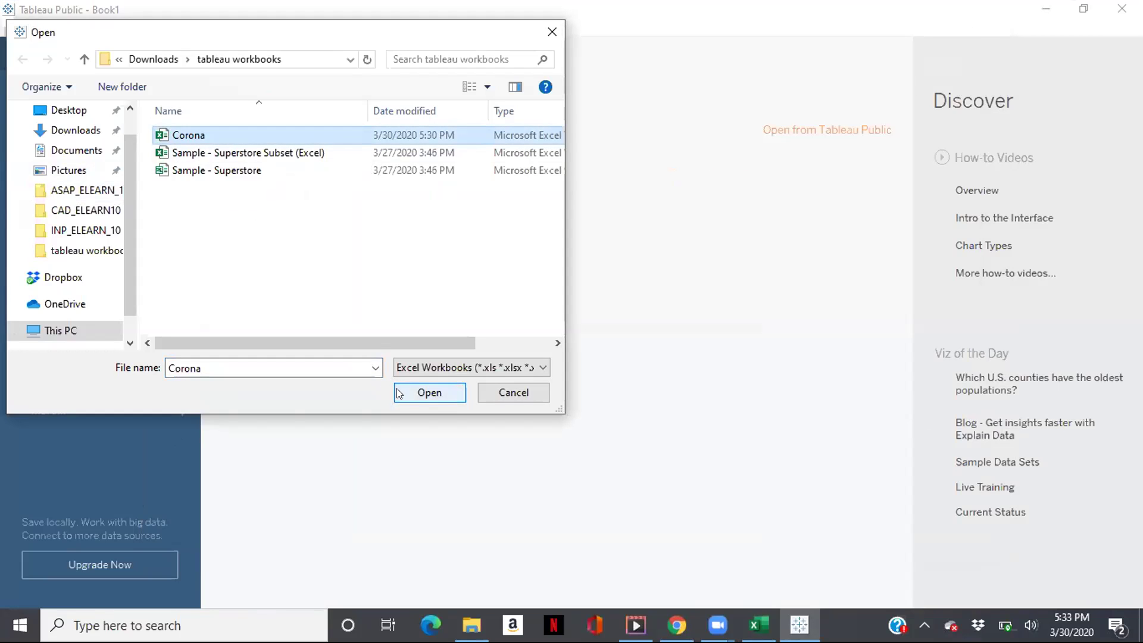
{"action": "left_click", "coordinate": [407, 393]}
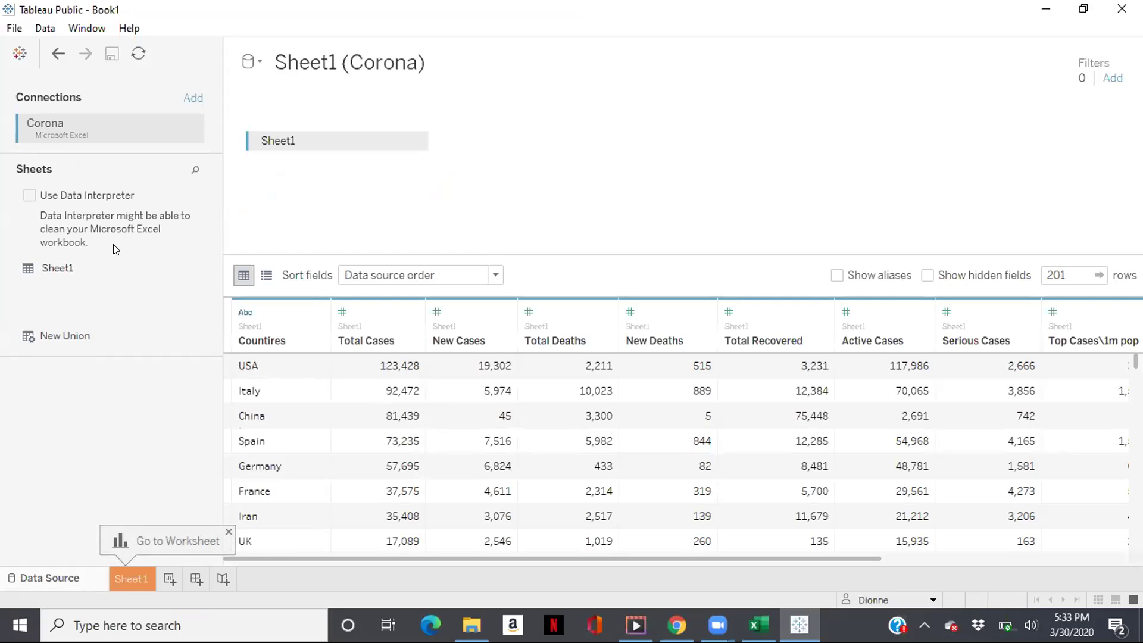
{"action": "left_click", "coordinate": [29, 196]}
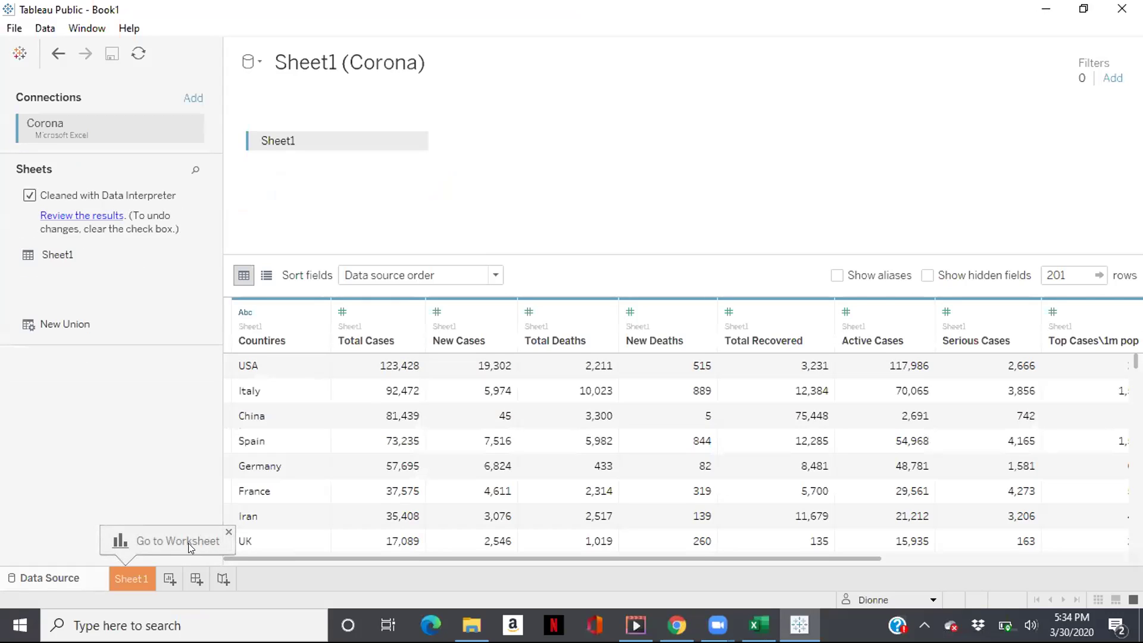
{"action": "left_click", "coordinate": [138, 573]}
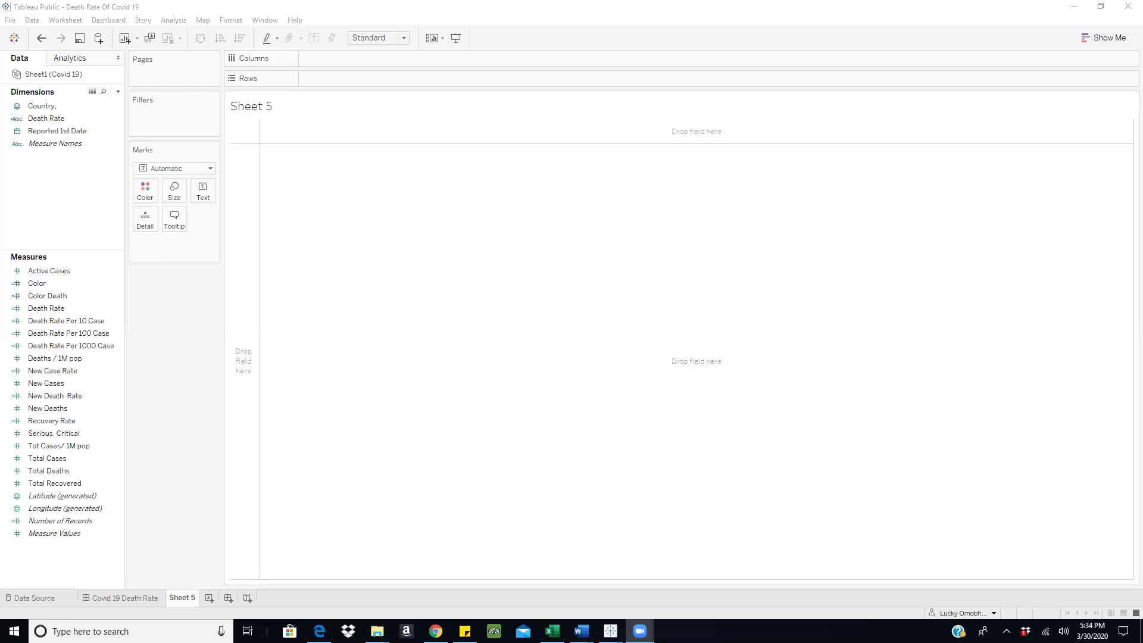
- Plot the Country field as a world map on Sheet 5 of the Death Rate Of Covid 19 workbook
{"action": "left_click_drag", "start_coordinate": [52, 271], "coordinate": [572, 7]}
{"action": "left_click", "coordinate": [44, 108]}
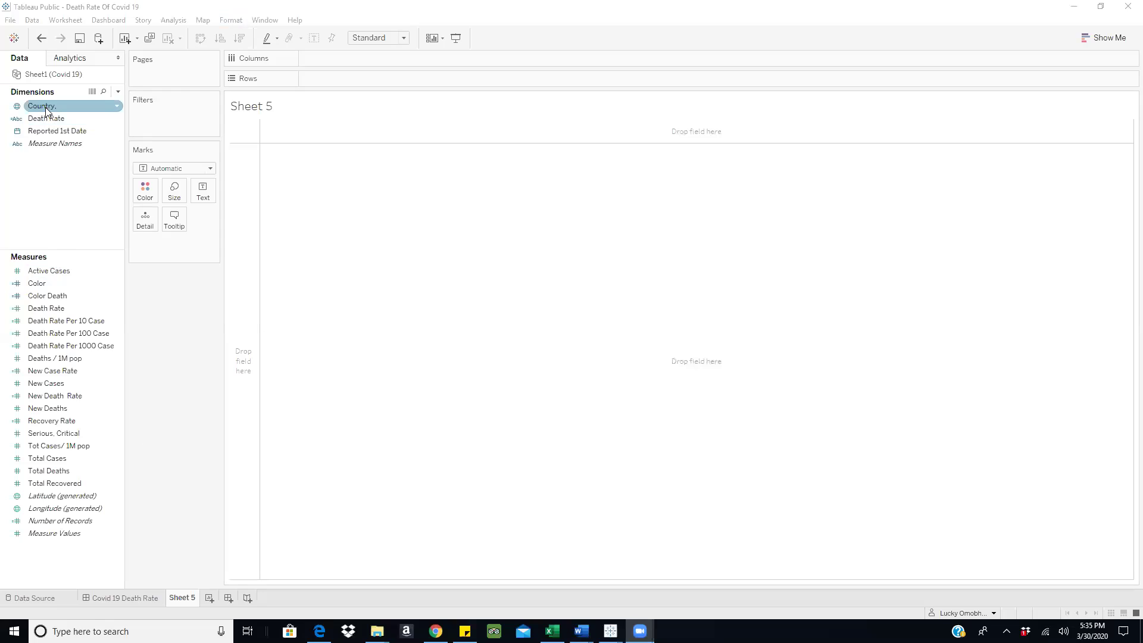
{"action": "double_click", "coordinate": [45, 109]}
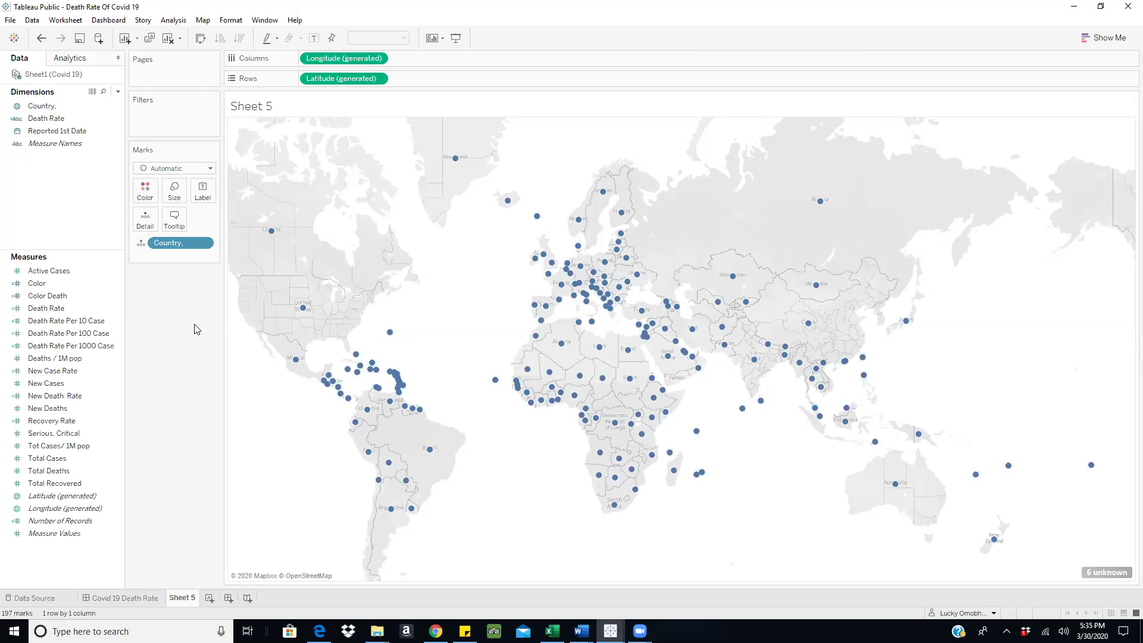
{"action": "left_click", "coordinate": [204, 21]}
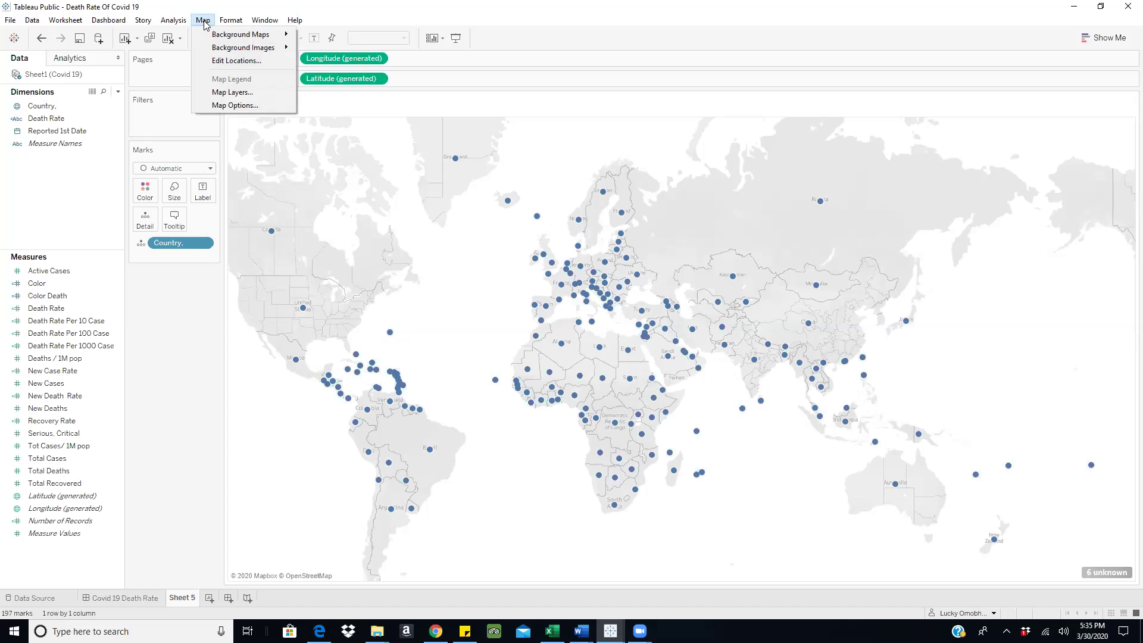
{"action": "left_click", "coordinate": [218, 106]}
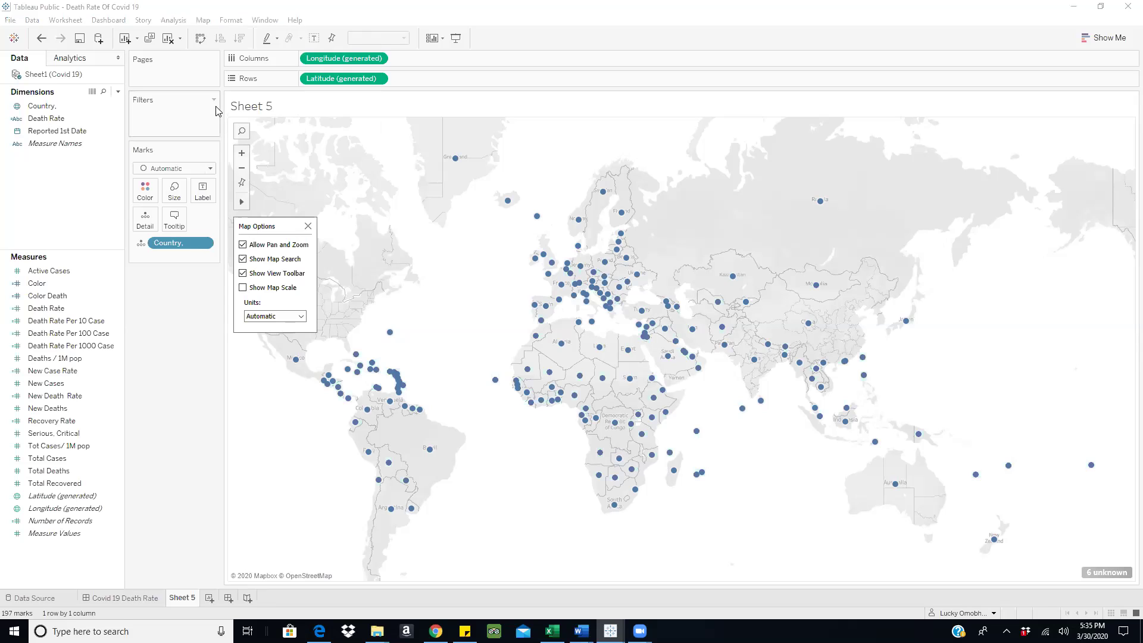
{"action": "left_click", "coordinate": [308, 227]}
- Set the map's background style to Satellite in the map layer settings
{"action": "left_click", "coordinate": [203, 20]}
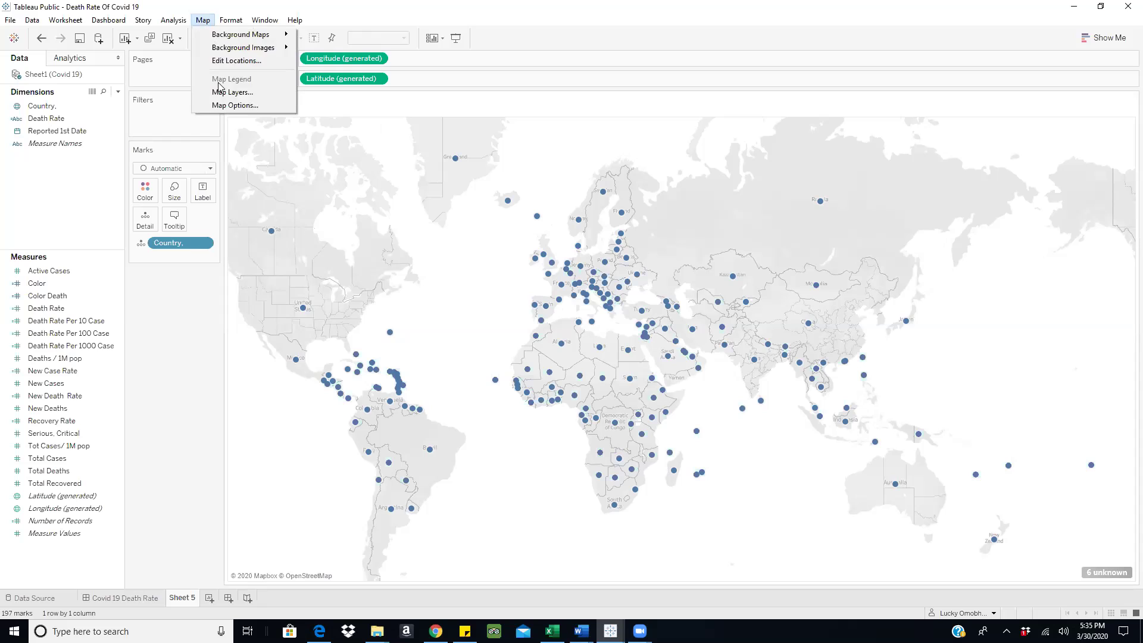
{"action": "left_click", "coordinate": [227, 93]}
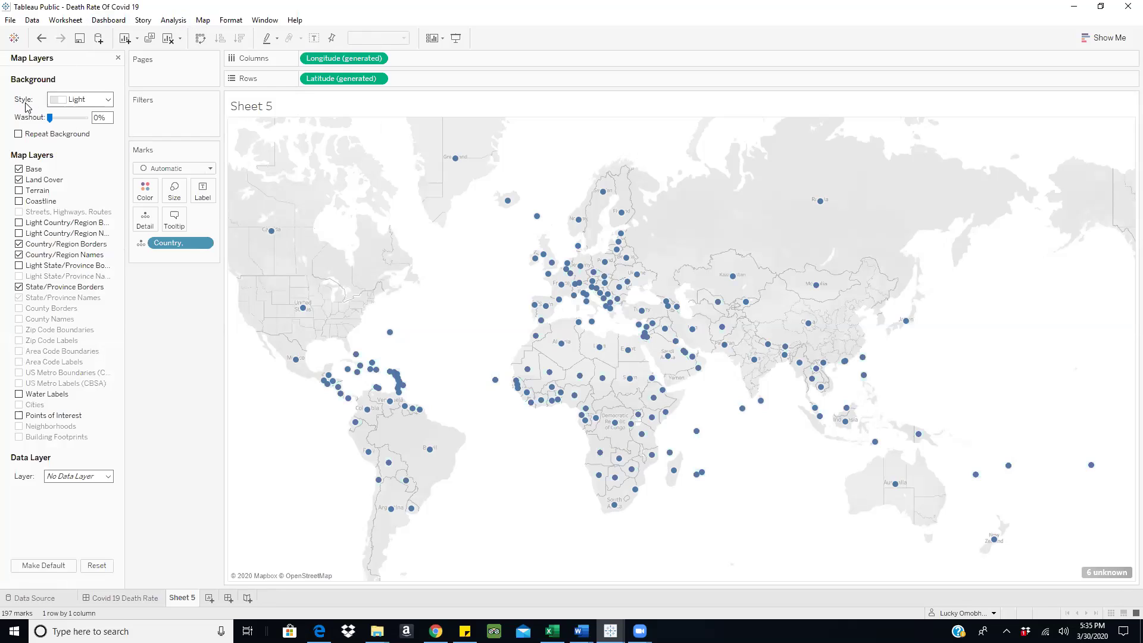
{"action": "left_click", "coordinate": [107, 100]}
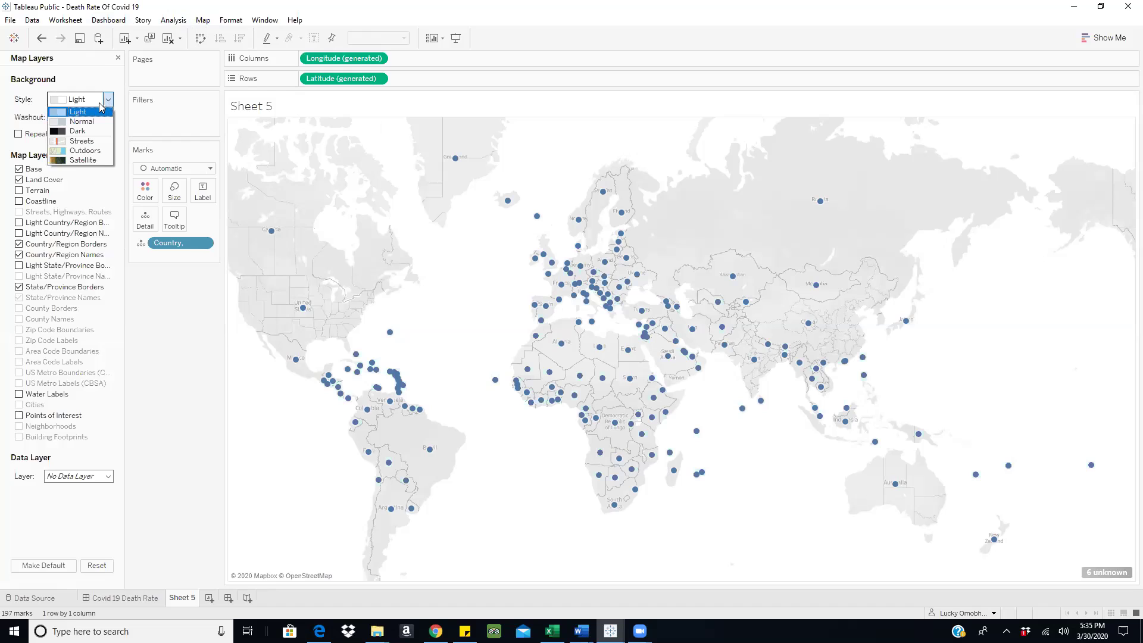
{"action": "left_click", "coordinate": [84, 160]}
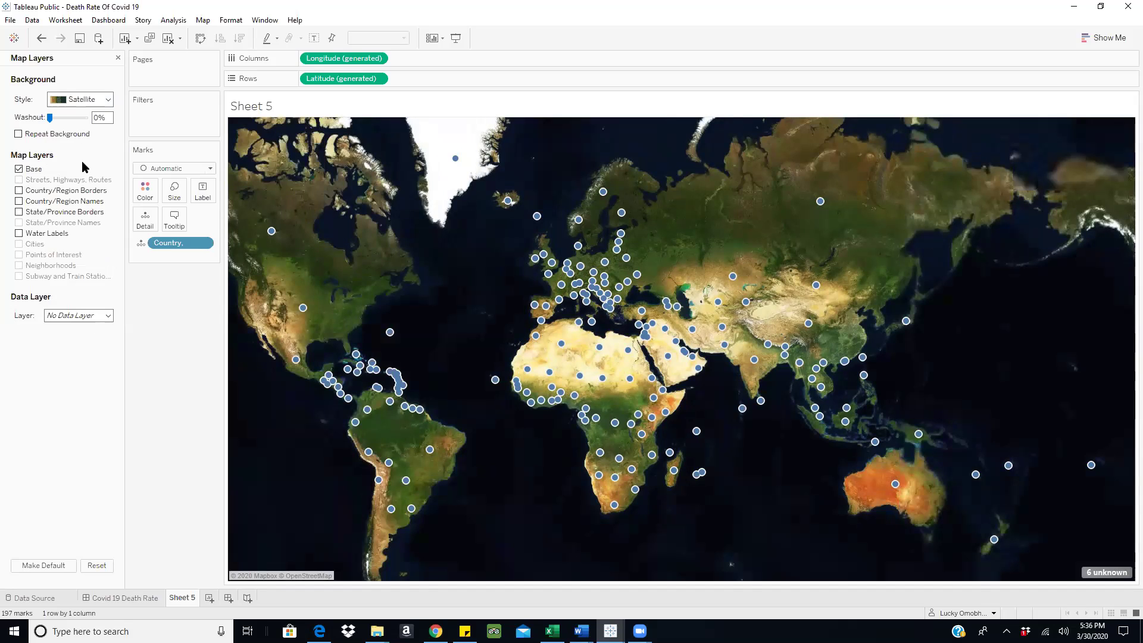
- Try the Outdoors and Streets background styles on the map and examine the Streets detail around Northwest Africa
{"action": "left_click", "coordinate": [107, 100]}
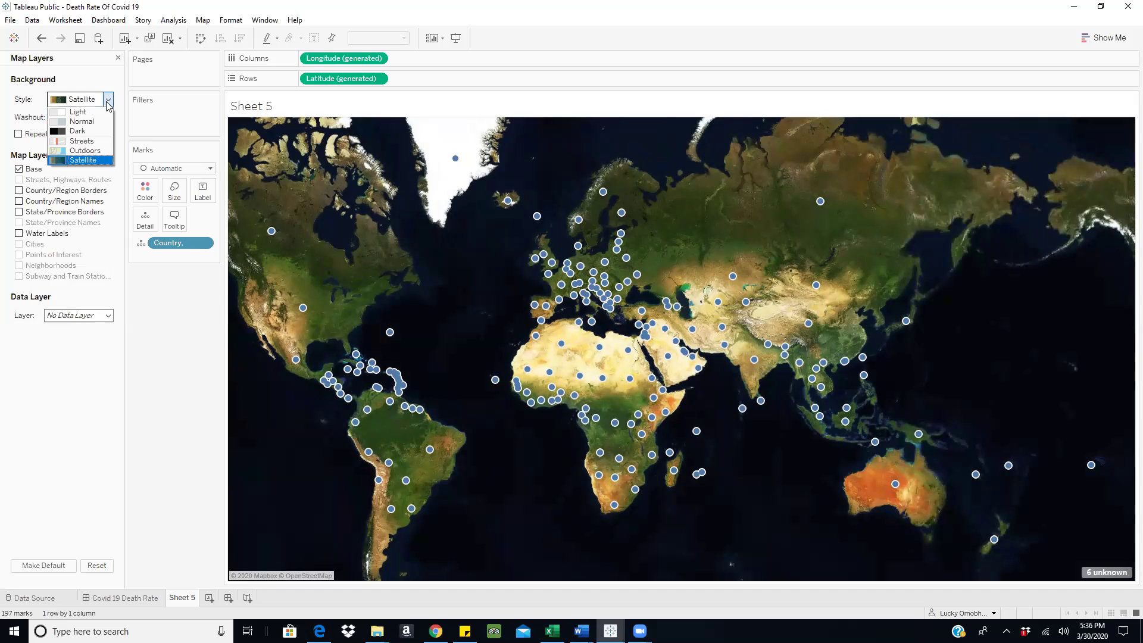
{"action": "left_click", "coordinate": [92, 151]}
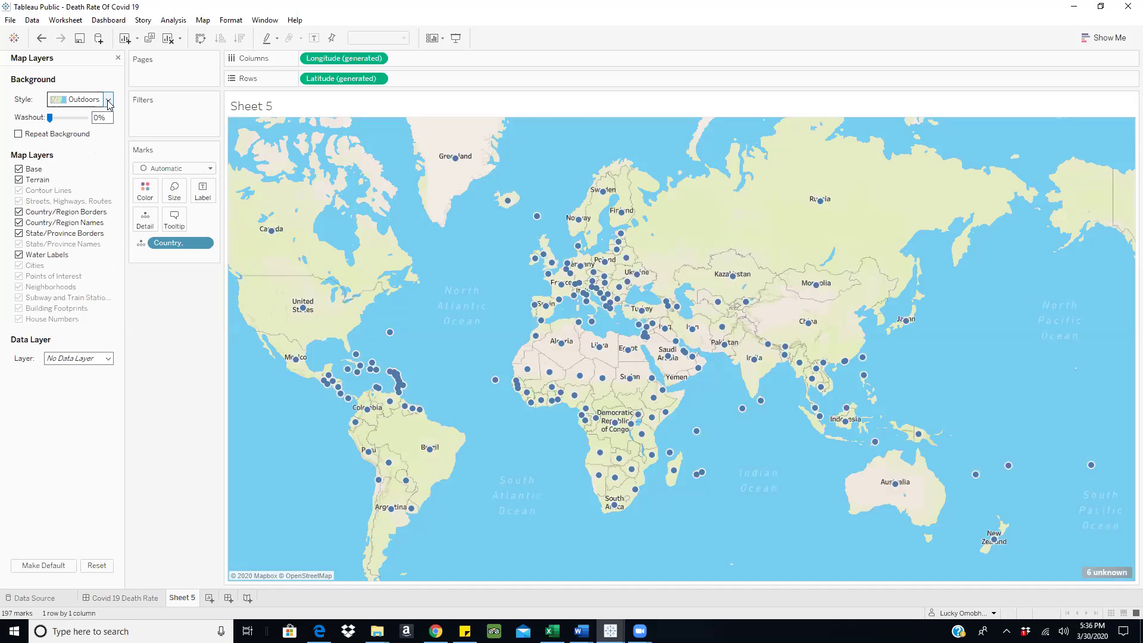
{"action": "left_click", "coordinate": [109, 102]}
{"action": "left_click", "coordinate": [96, 144]}
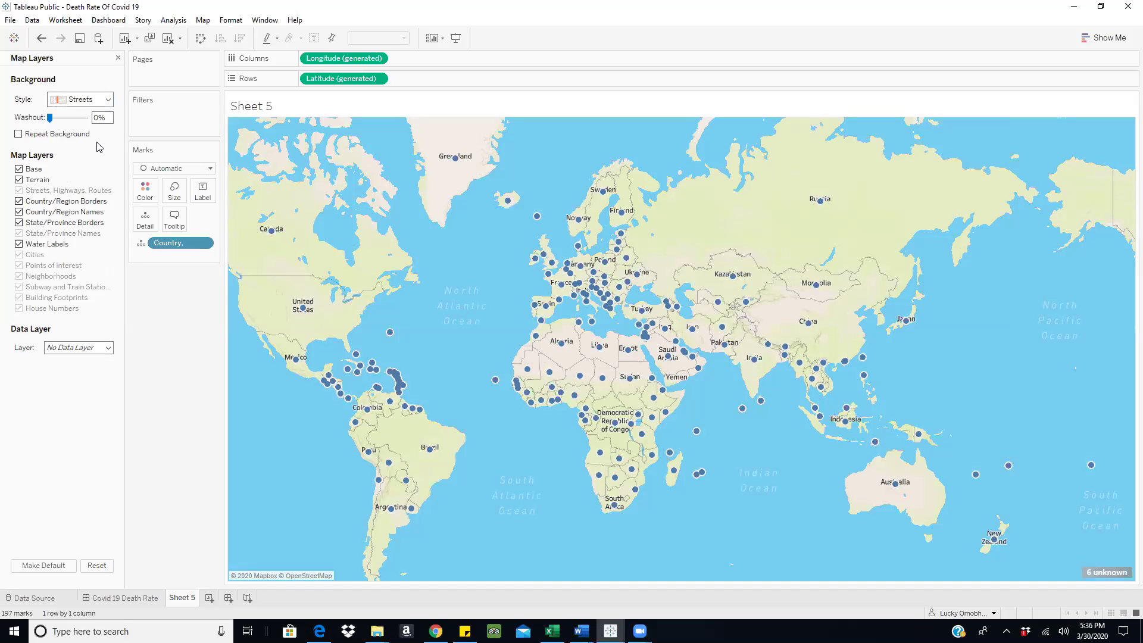
{"action": "mouse_move", "coordinate": [577, 410]}
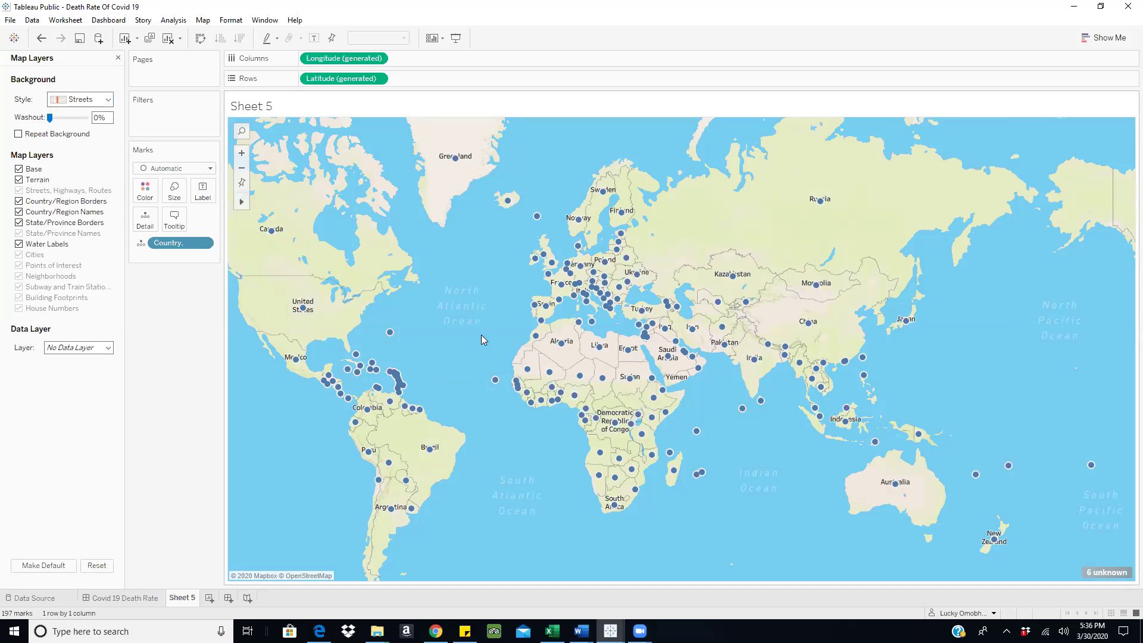
{"action": "scroll", "coordinate": [482, 339], "scroll_direction": "down", "scroll_amount": 1}
{"action": "scroll", "coordinate": [503, 335], "scroll_direction": "up", "scroll_amount": 3}
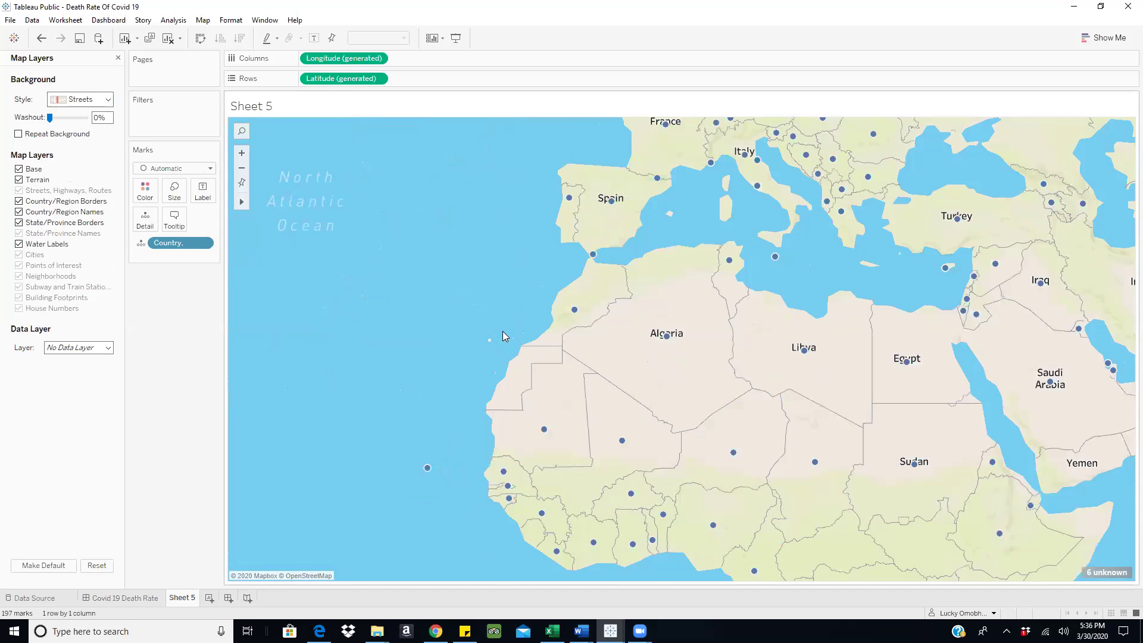
{"action": "scroll", "coordinate": [502, 331], "scroll_direction": "up", "scroll_amount": 2}
{"action": "scroll", "coordinate": [787, 468], "scroll_direction": "up", "scroll_amount": 2}
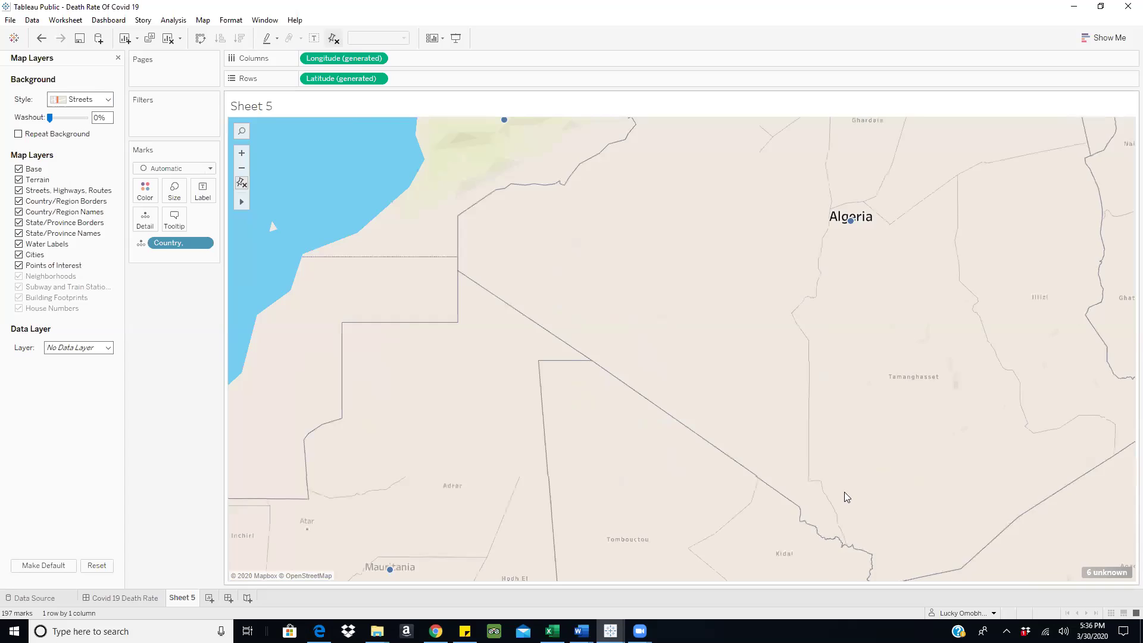
{"action": "scroll", "coordinate": [846, 493], "scroll_direction": "up", "scroll_amount": 2}
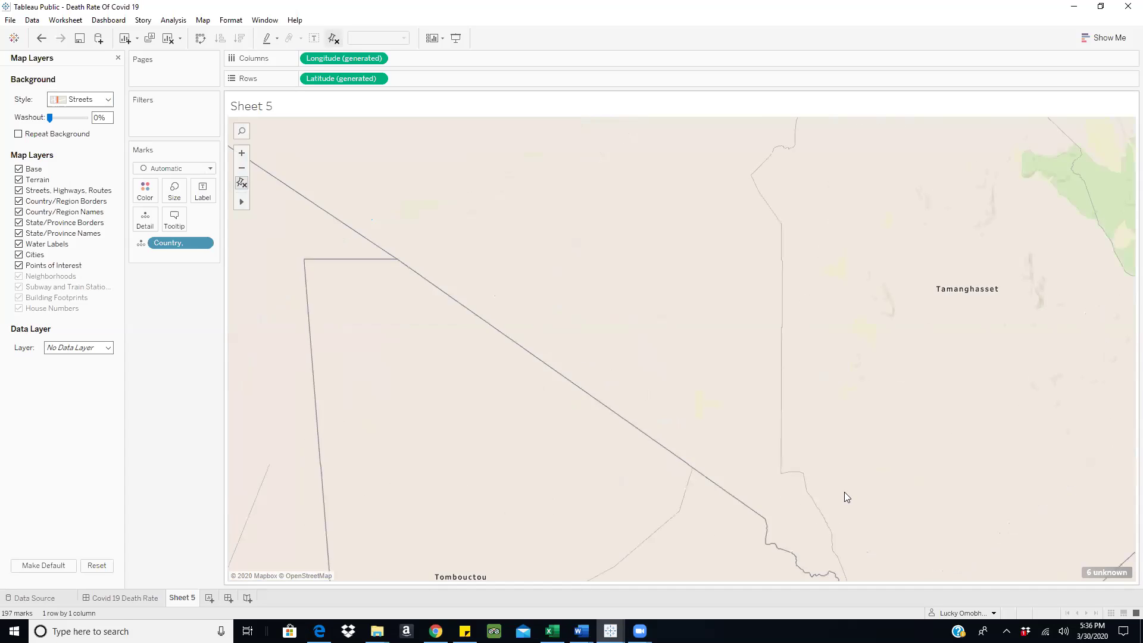
{"action": "scroll", "coordinate": [845, 492], "scroll_direction": "down", "scroll_amount": 3}
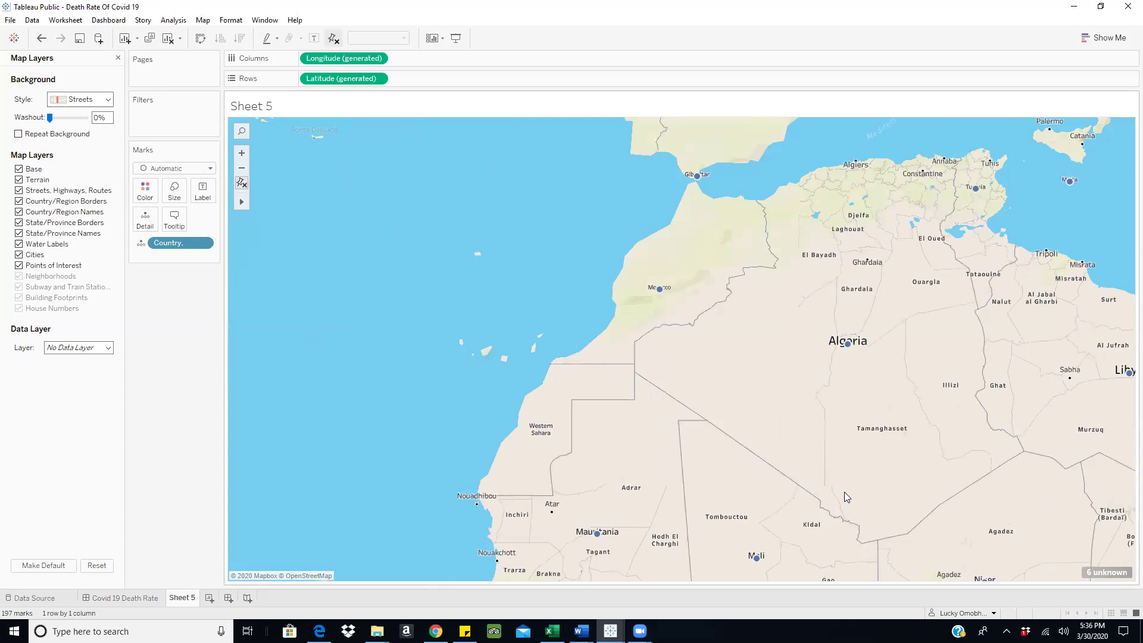
{"action": "scroll", "coordinate": [845, 491], "scroll_direction": "down", "scroll_amount": 1}
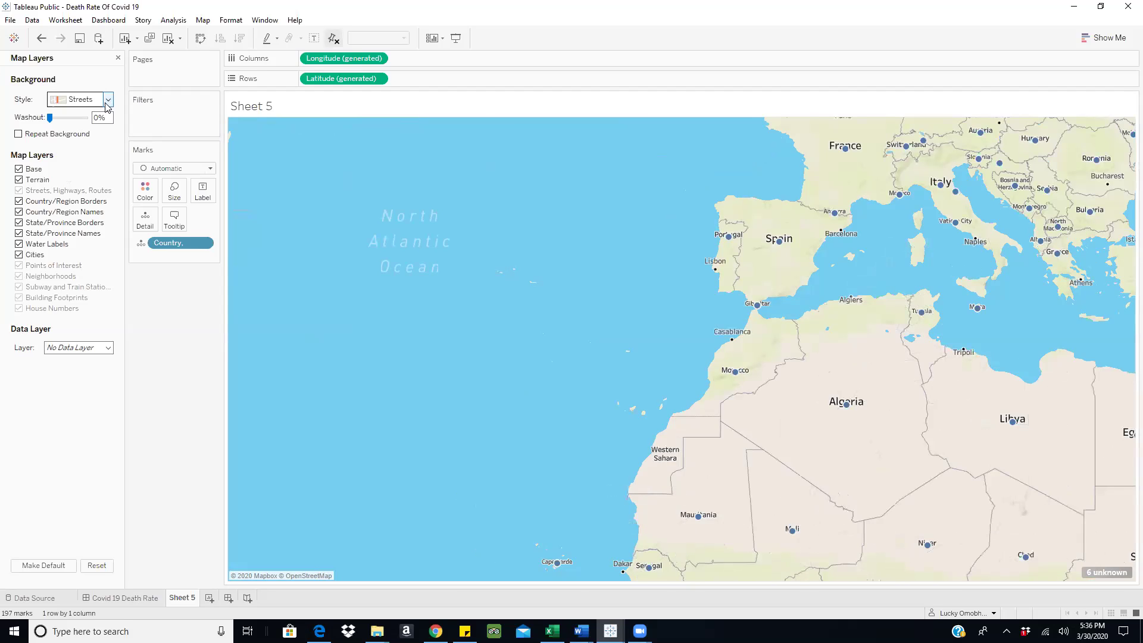
- Set the map's background style back to Satellite
{"action": "left_click", "coordinate": [107, 99]}
{"action": "left_click", "coordinate": [95, 160]}
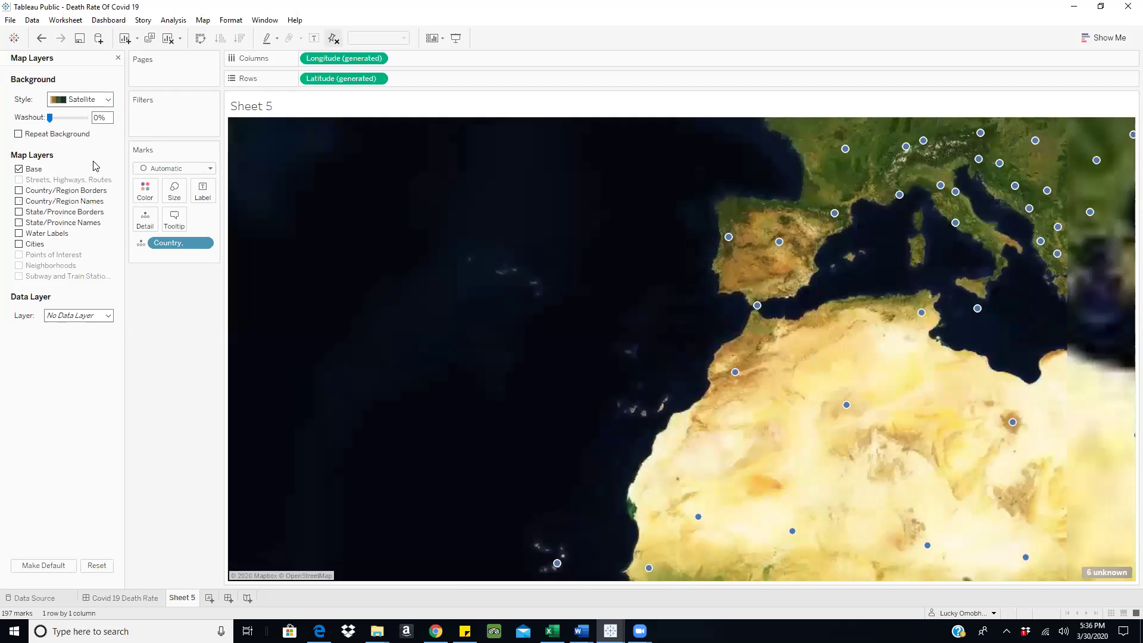
{"action": "scroll", "coordinate": [739, 405], "scroll_direction": "down", "scroll_amount": 4}
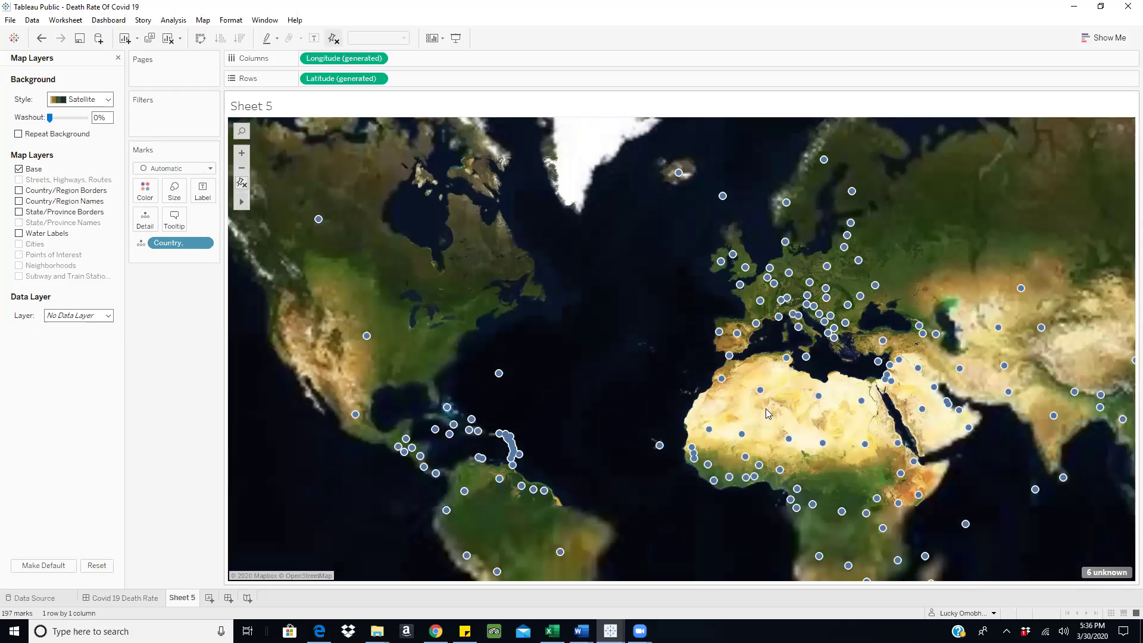
{"action": "scroll", "coordinate": [765, 408], "scroll_direction": "down", "scroll_amount": 2}
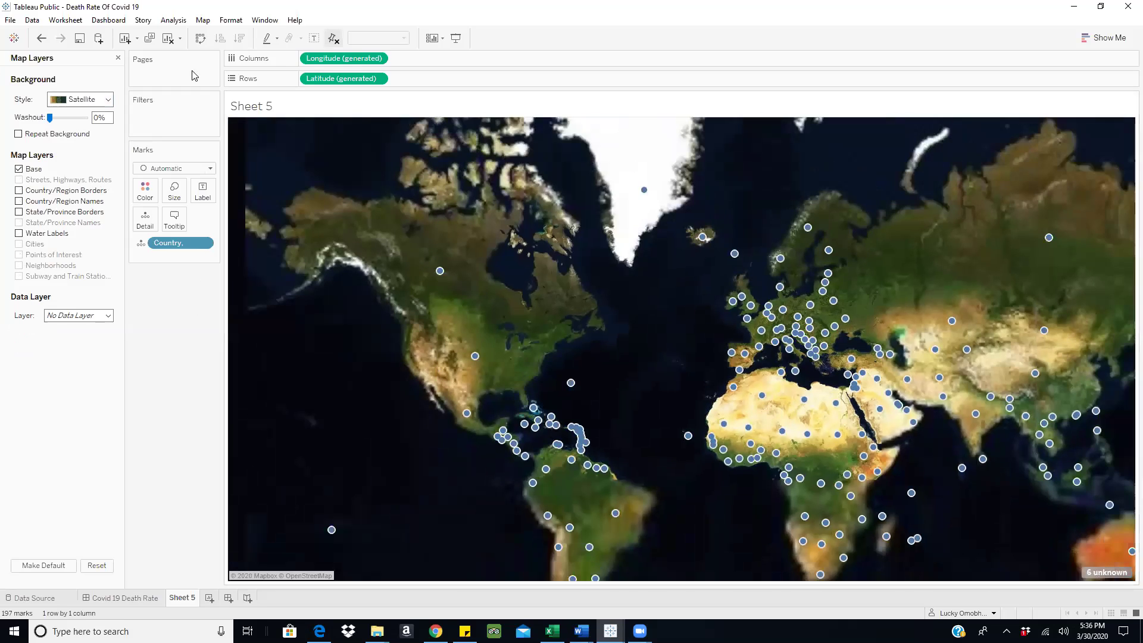
- Close the map layer settings, reset the map to its full world view and dismiss the mail notification
{"action": "left_click", "coordinate": [117, 58]}
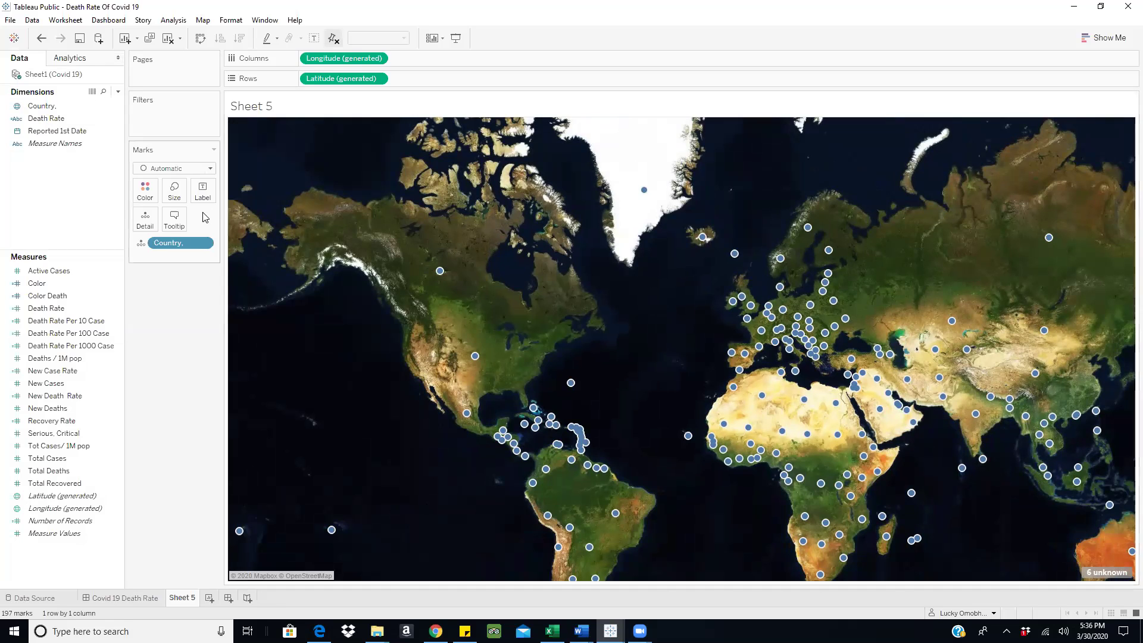
{"action": "left_click", "coordinate": [241, 184]}
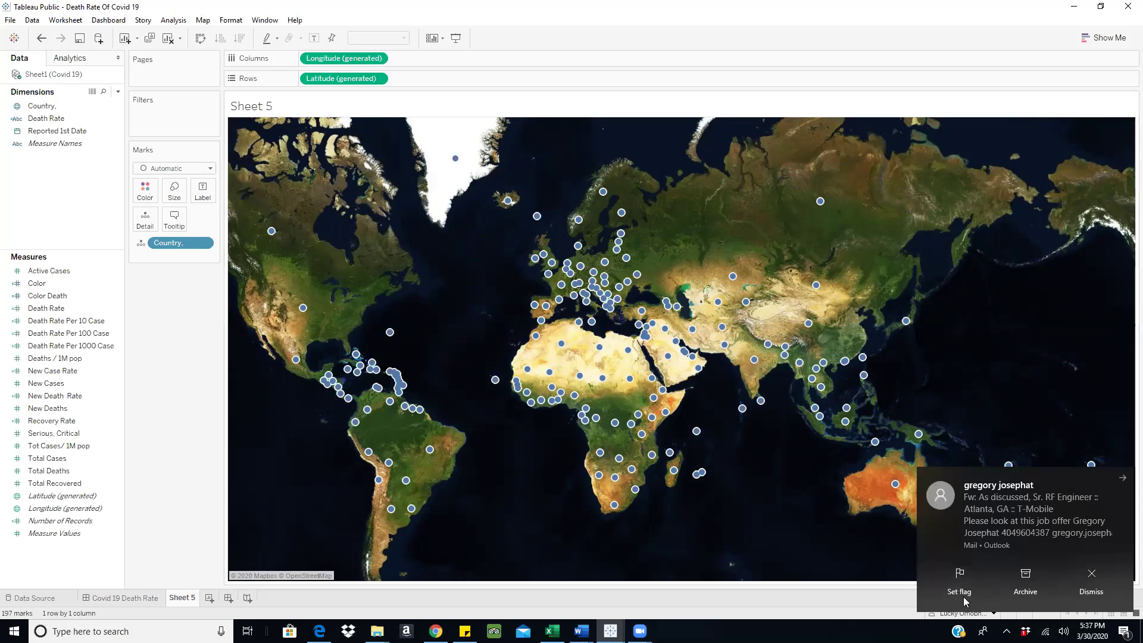
{"action": "left_click", "coordinate": [1082, 600]}
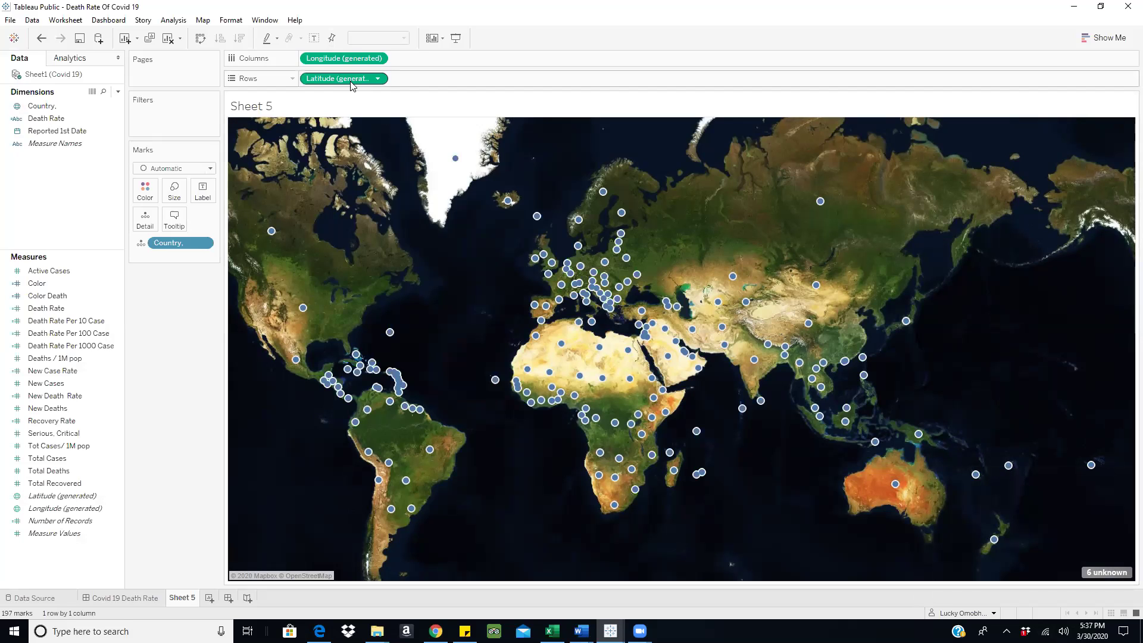
- Duplicate the Latitude (generated) field on Rows and compare the sheet with the Covid 19 Death Rate dashboard's map
{"action": "left_click_drag", "start_coordinate": [352, 85], "coordinate": [446, 78]}
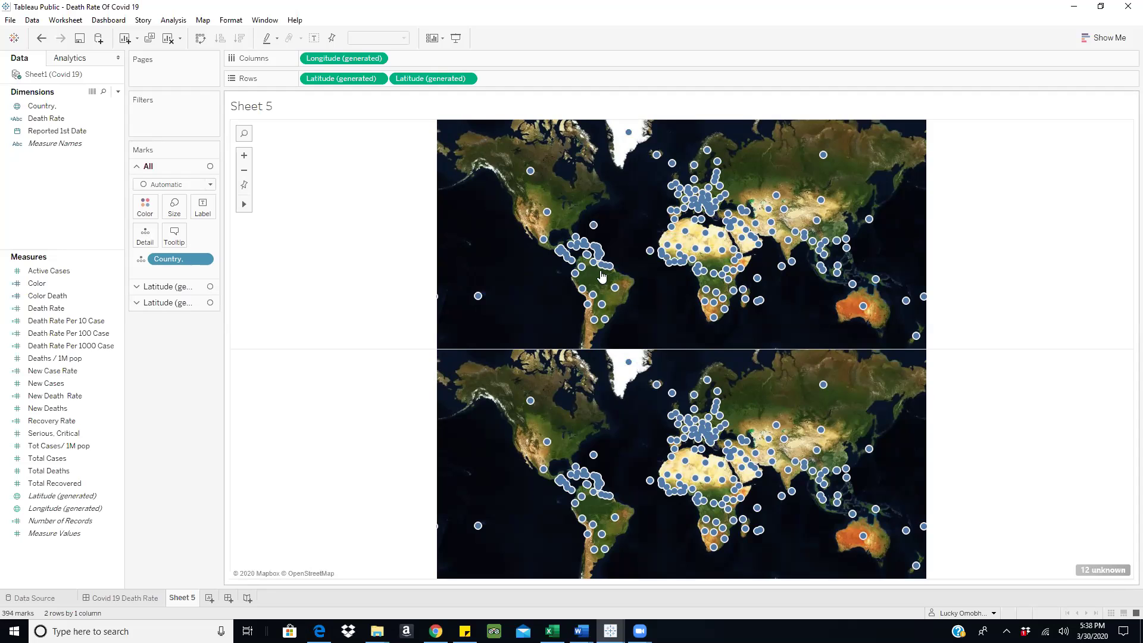
{"action": "left_click", "coordinate": [132, 598]}
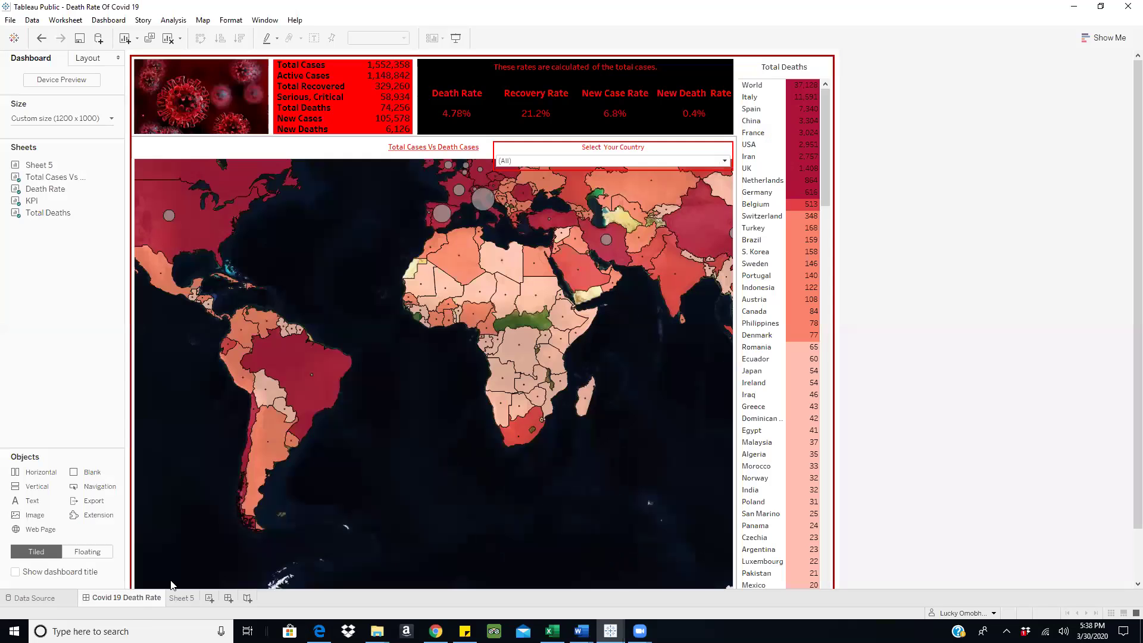
{"action": "mouse_move", "coordinate": [487, 206]}
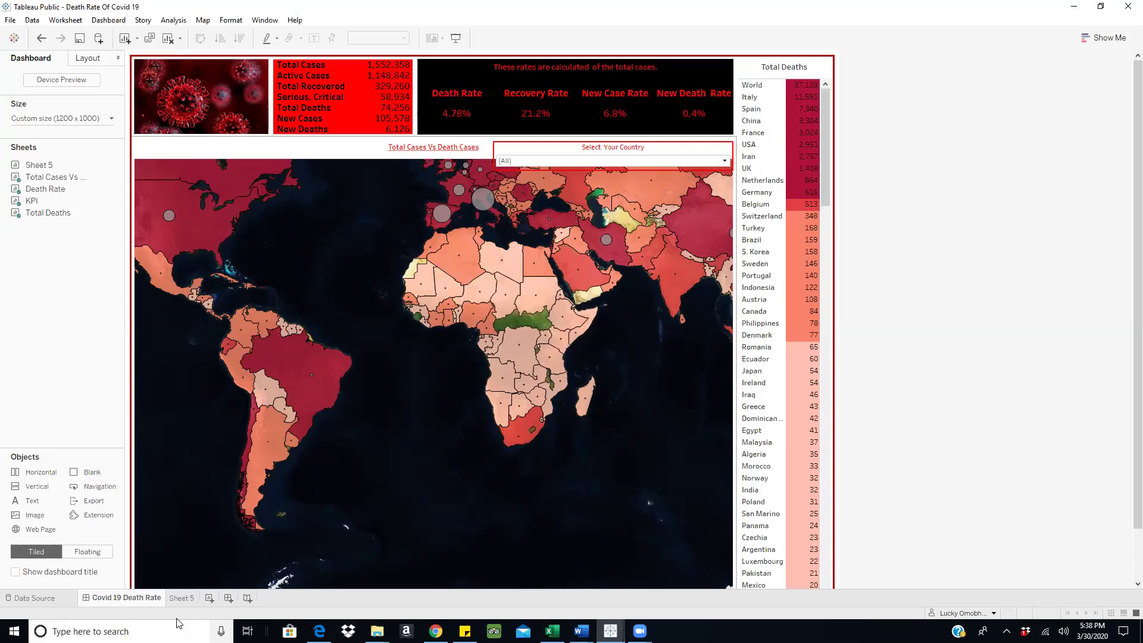
{"action": "left_click", "coordinate": [193, 602]}
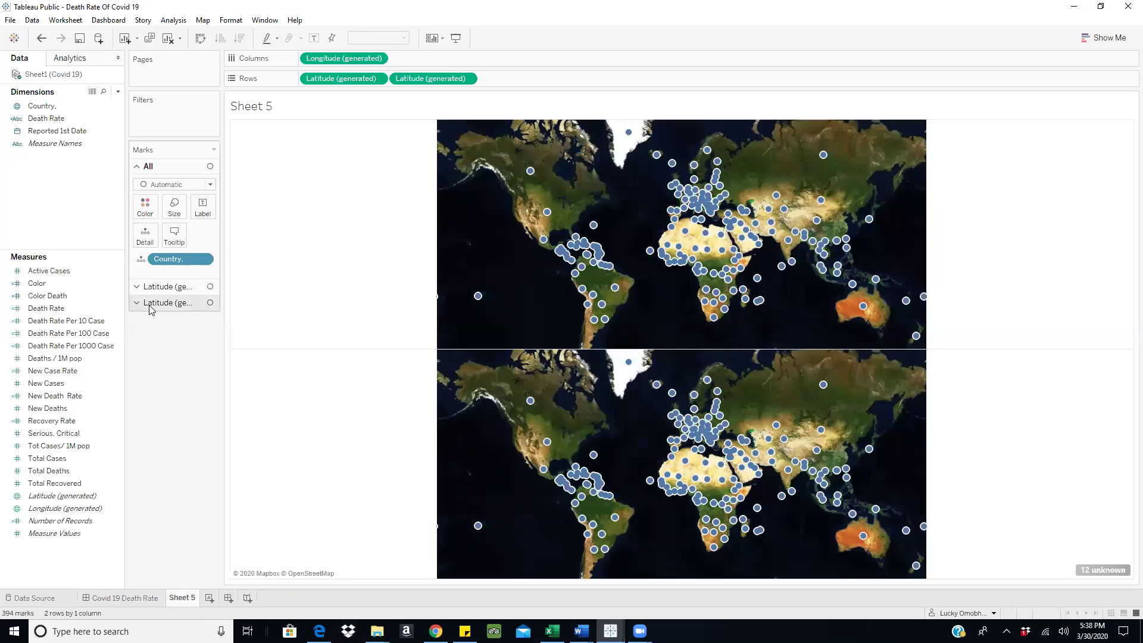
- Try removing the Country field from the second Latitude layer's marks, and undo the removal
{"action": "left_click", "coordinate": [138, 287]}
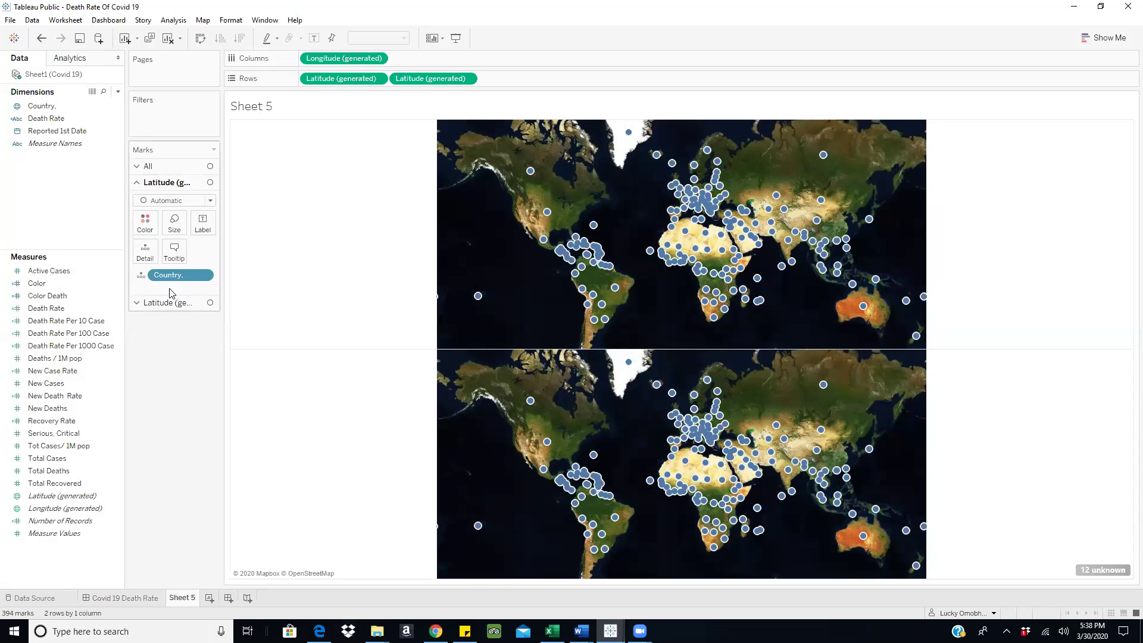
{"action": "left_click", "coordinate": [137, 305]}
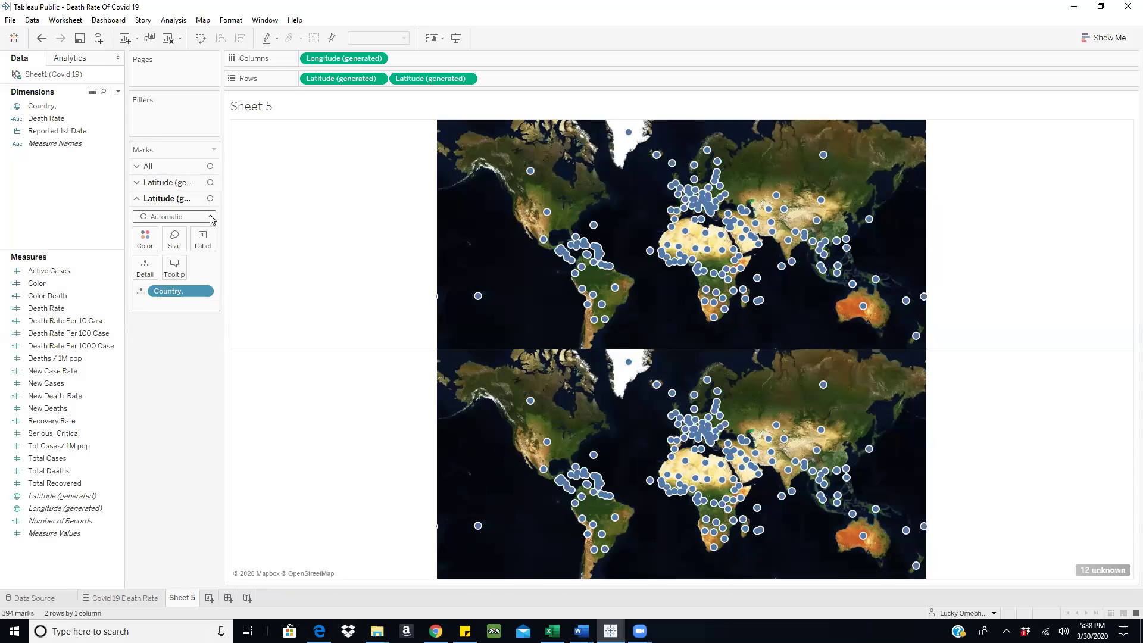
{"action": "left_click_drag", "start_coordinate": [164, 293], "coordinate": [161, 391]}
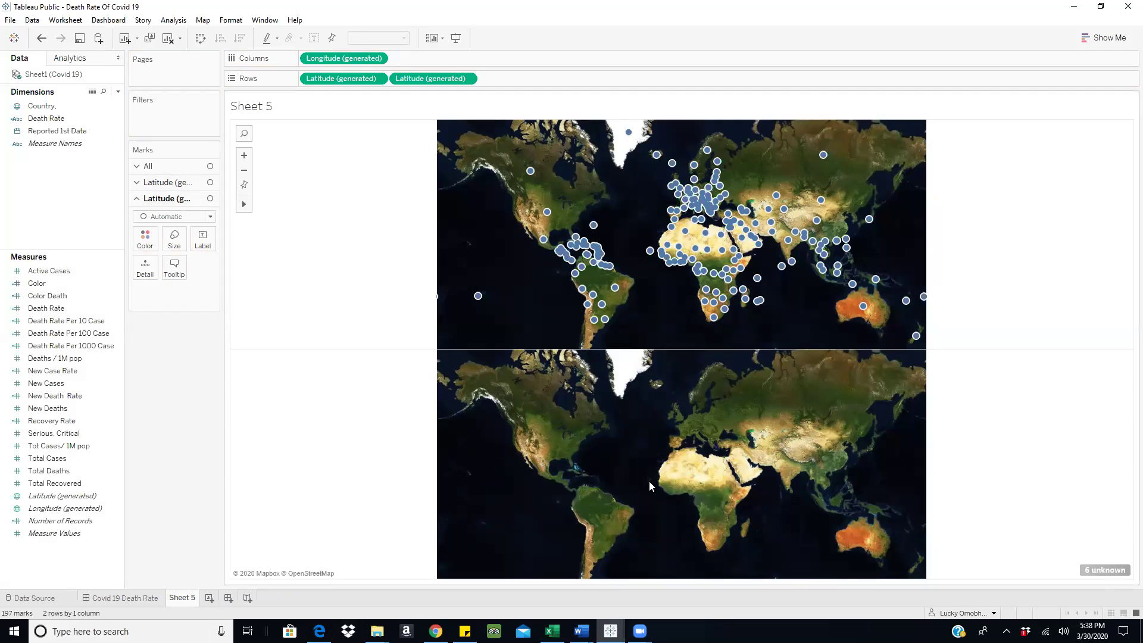
{"action": "key", "text": "ctrl+z"}
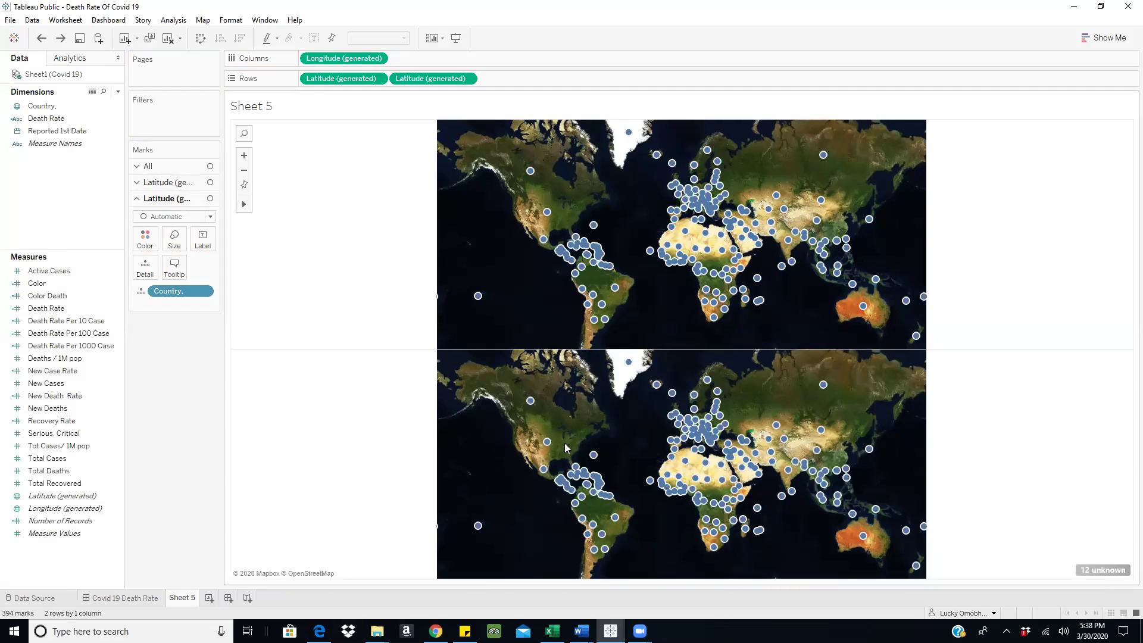
- Change the first Latitude layer's mark type to Map and open the second Latitude layer's marks
{"action": "left_click", "coordinate": [138, 183]}
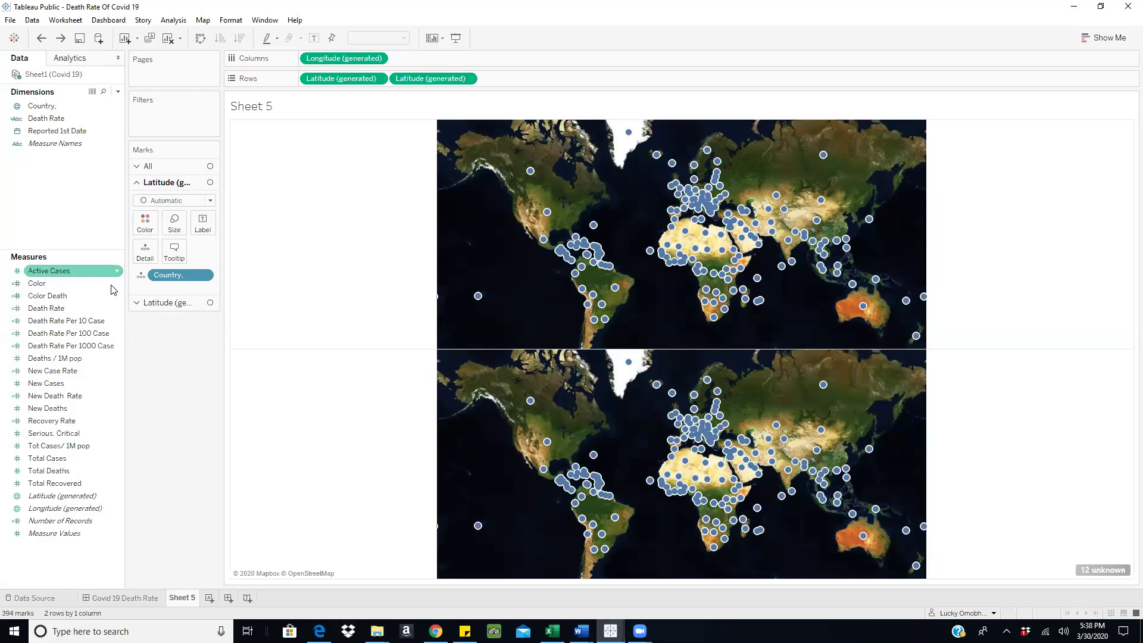
{"action": "left_click", "coordinate": [211, 201]}
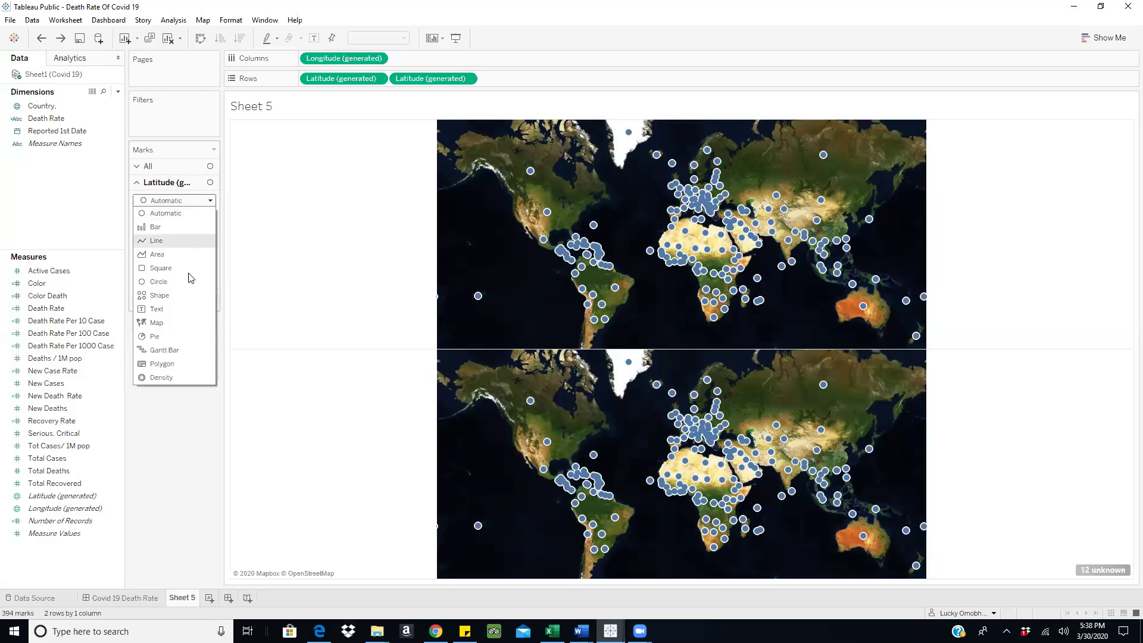
{"action": "left_click", "coordinate": [178, 323]}
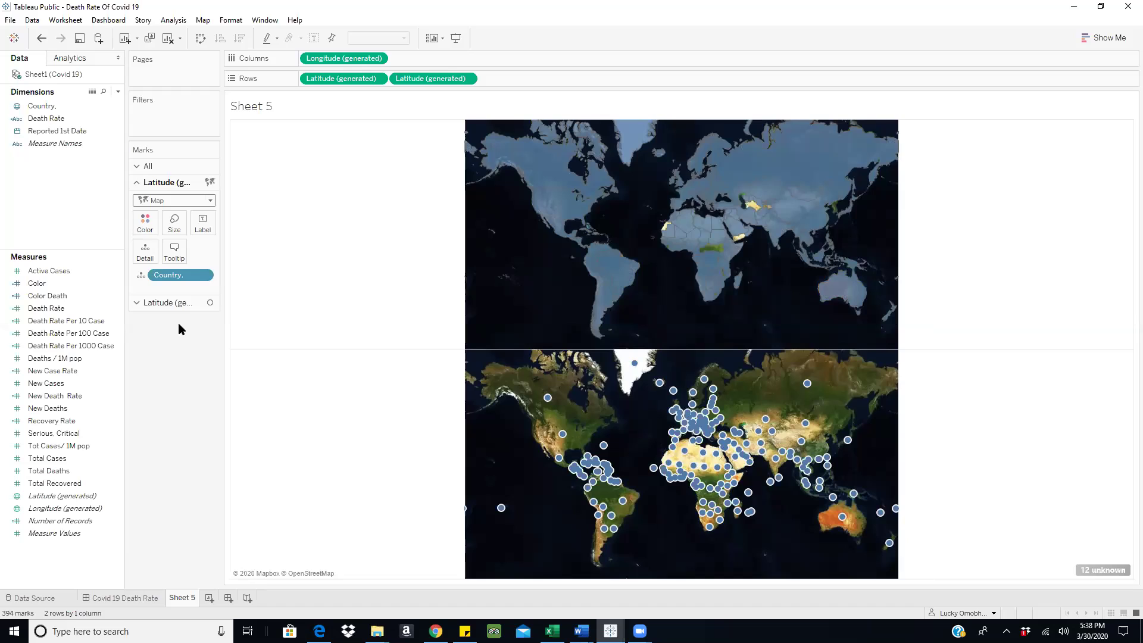
{"action": "mouse_move", "coordinate": [688, 477]}
{"action": "left_click", "coordinate": [160, 303]}
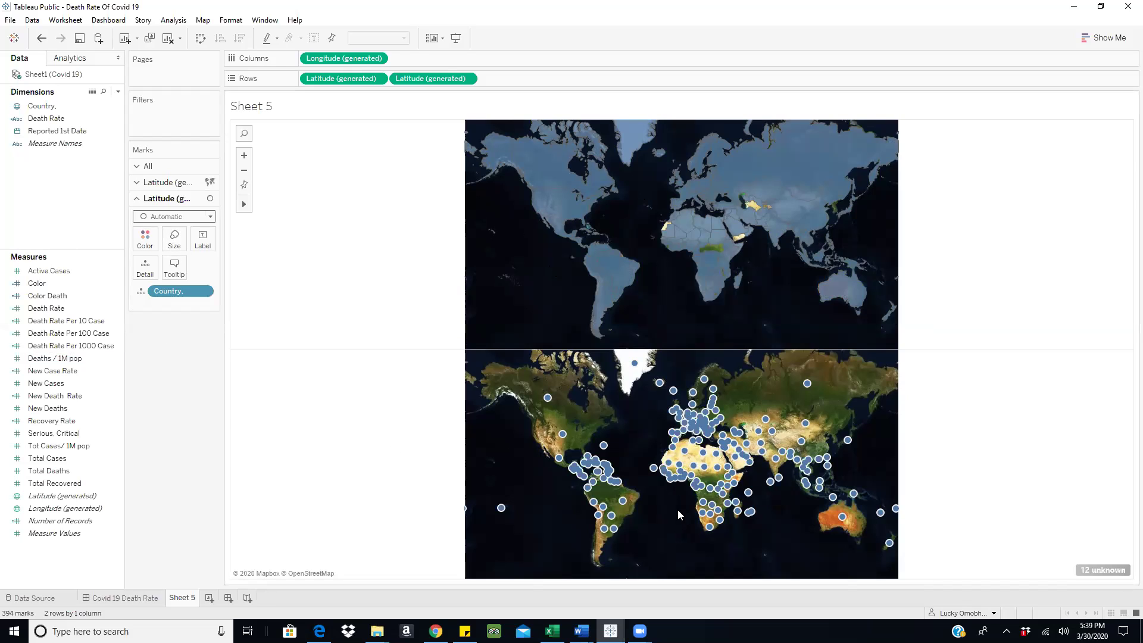
- Try sizing the lower map's country circles by the Death Rate measure, and remove it from the marks
{"action": "left_click", "coordinate": [117, 371]}
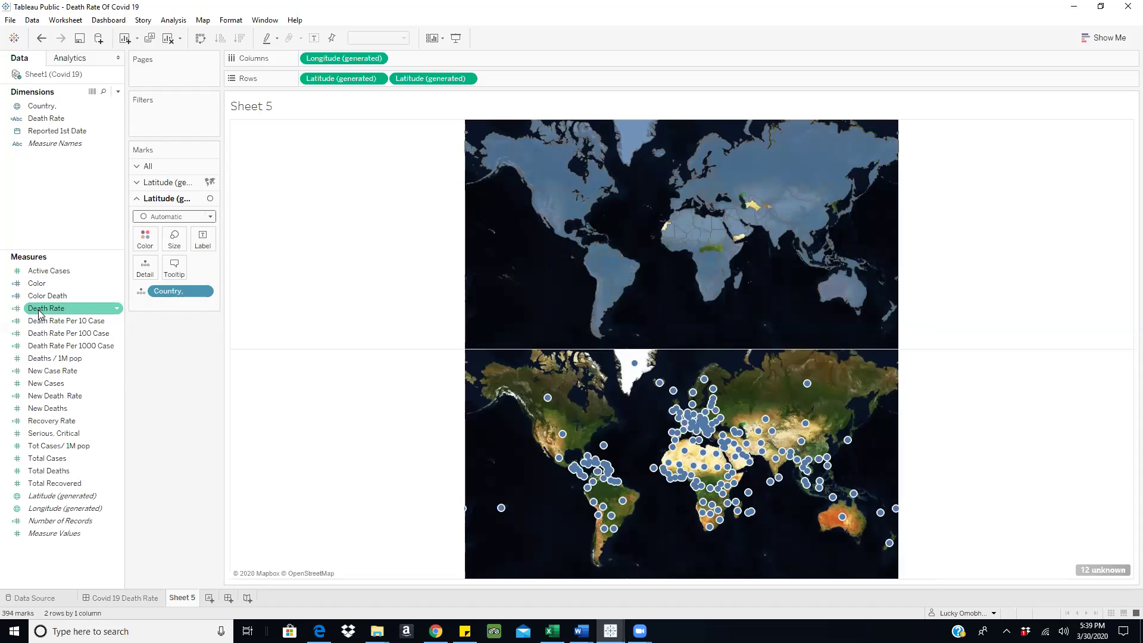
{"action": "left_click_drag", "start_coordinate": [39, 315], "coordinate": [171, 239]}
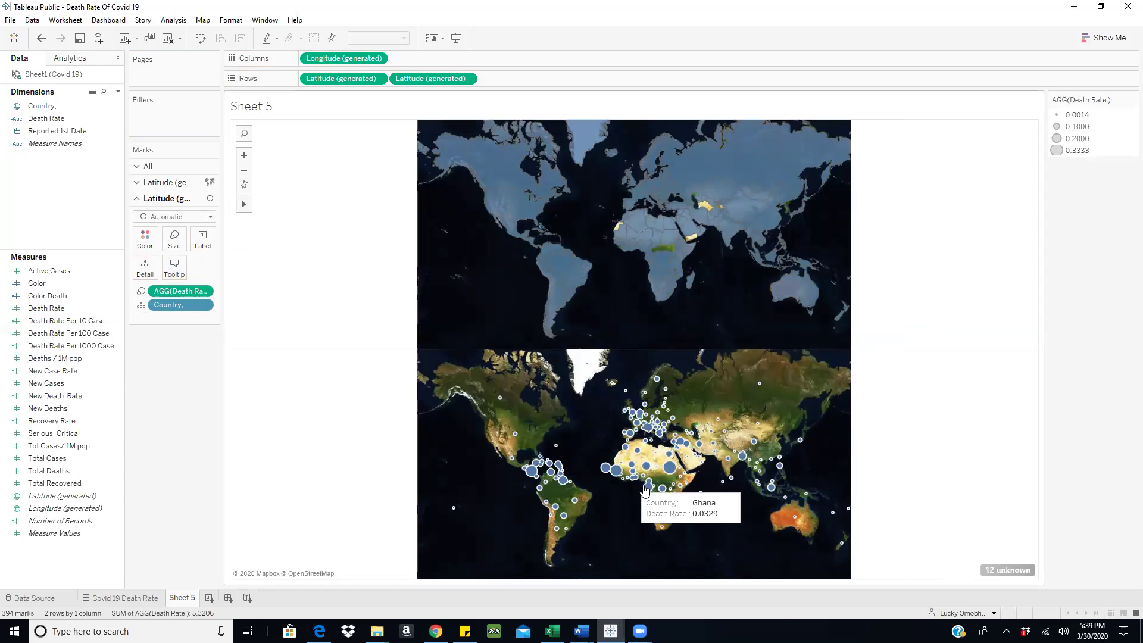
{"action": "mouse_move", "coordinate": [744, 457]}
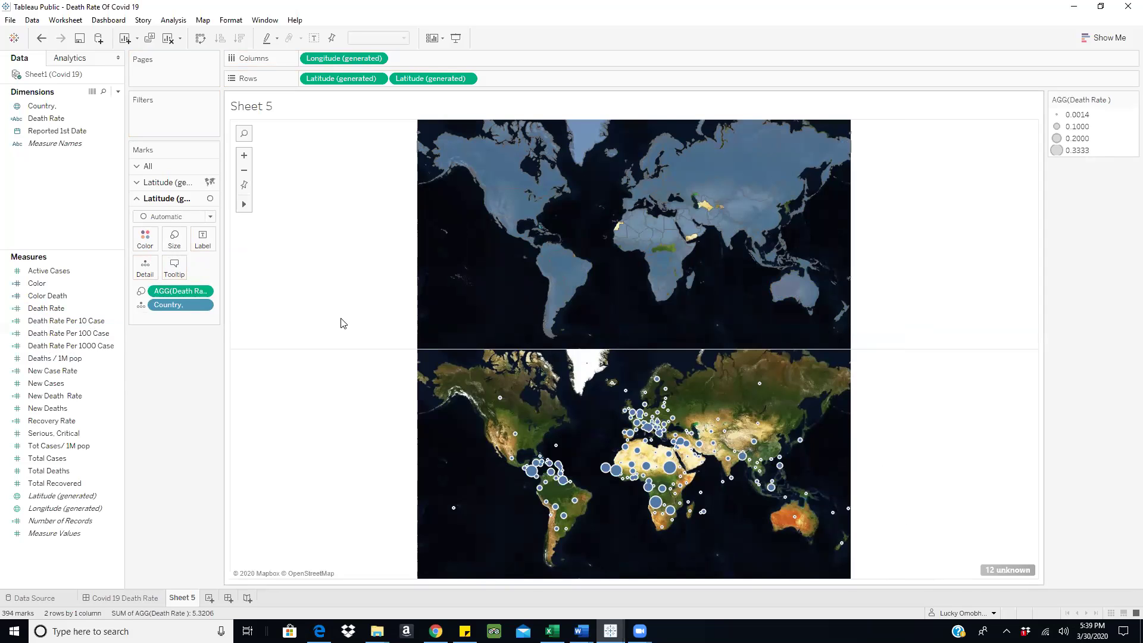
{"action": "left_click_drag", "start_coordinate": [180, 293], "coordinate": [196, 388]}
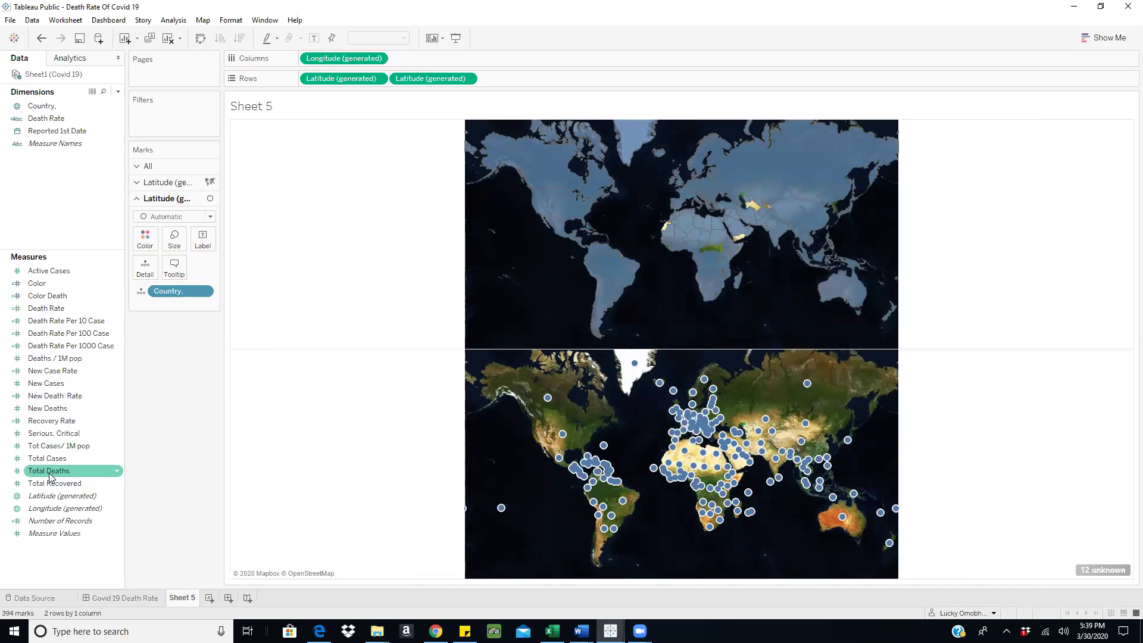
- Size the lower map's country circles by the Total Deaths measure
{"action": "left_click_drag", "start_coordinate": [48, 472], "coordinate": [174, 245]}
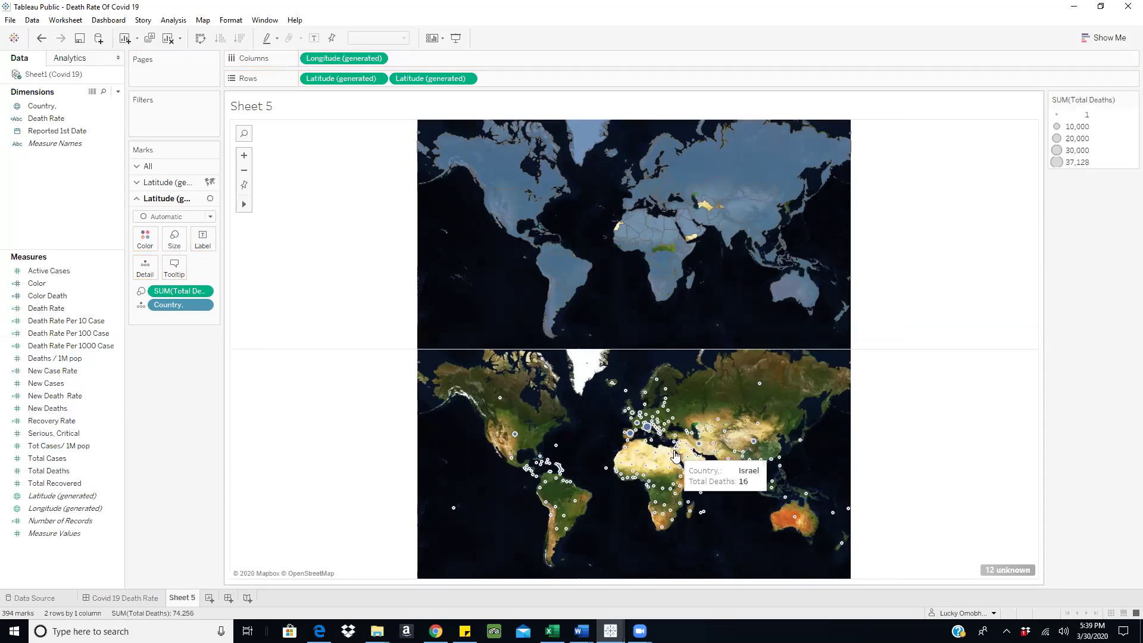
{"action": "mouse_move", "coordinate": [518, 439]}
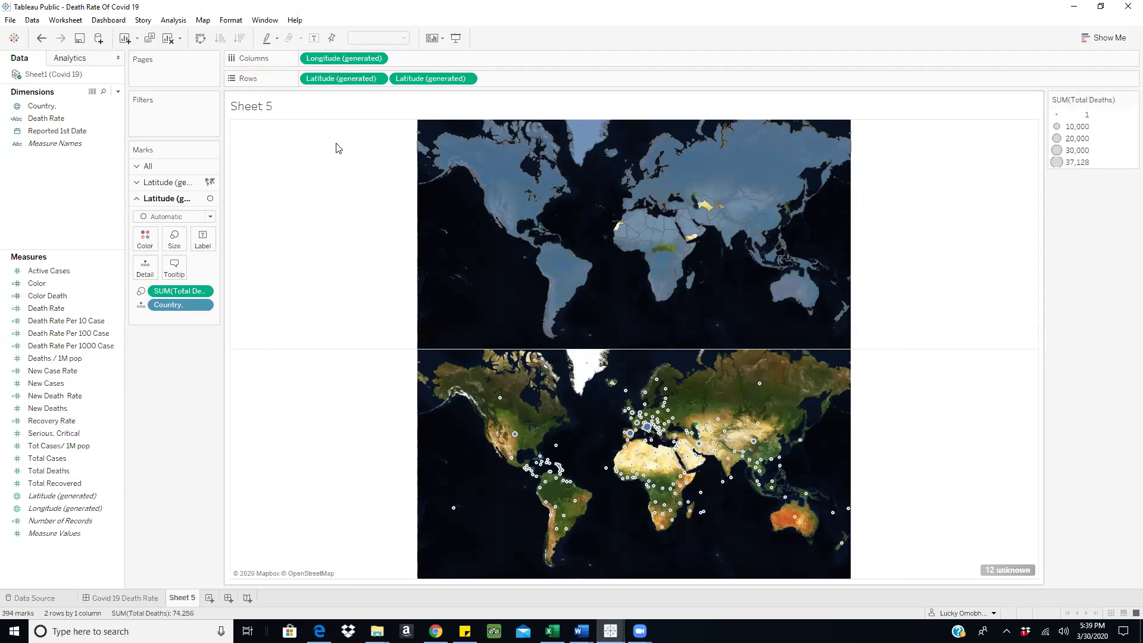
{"action": "left_click", "coordinate": [466, 79]}
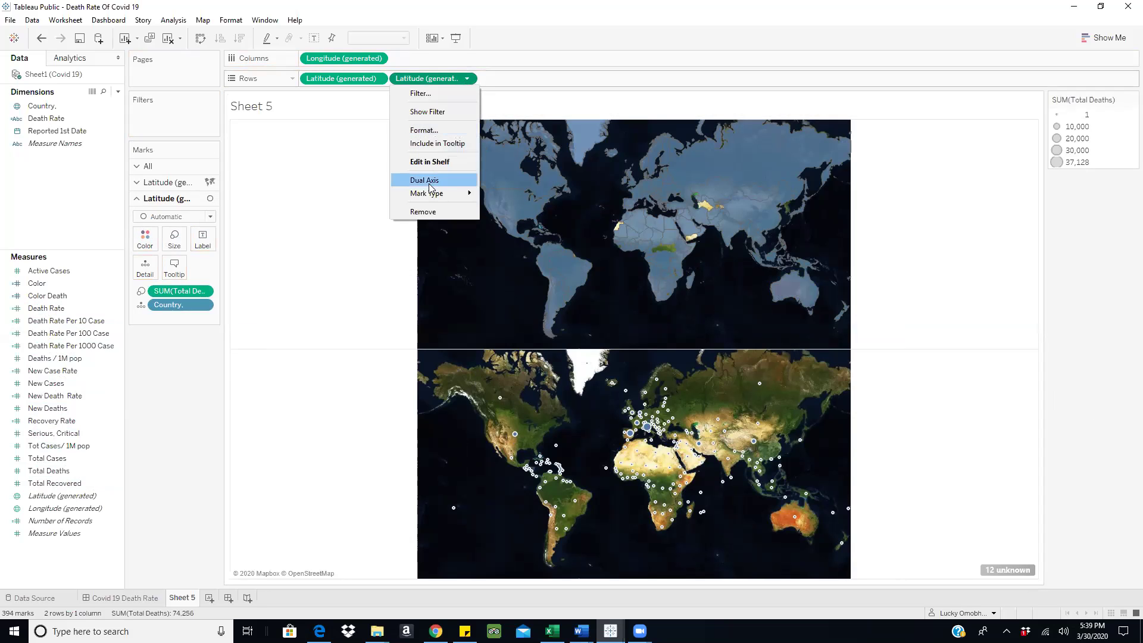
{"action": "left_click", "coordinate": [641, 74]}
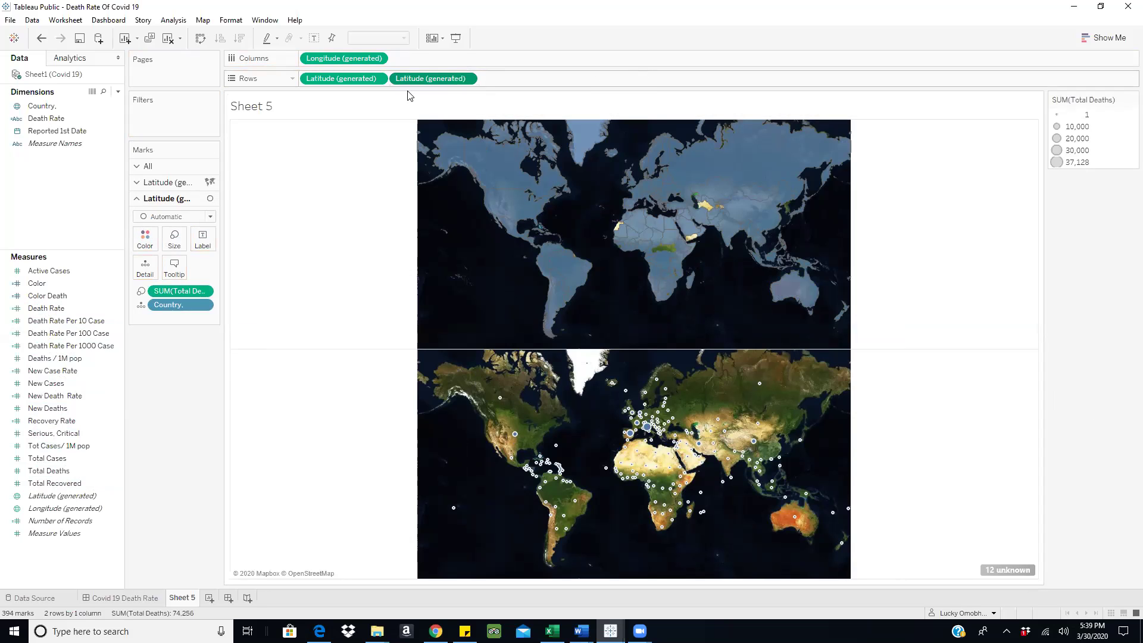
- Try combining the two Latitude layers into a dual-axis map and inspect its country marks
{"action": "left_click", "coordinate": [467, 81]}
{"action": "left_click", "coordinate": [505, 50]}
{"action": "left_click", "coordinate": [468, 81]}
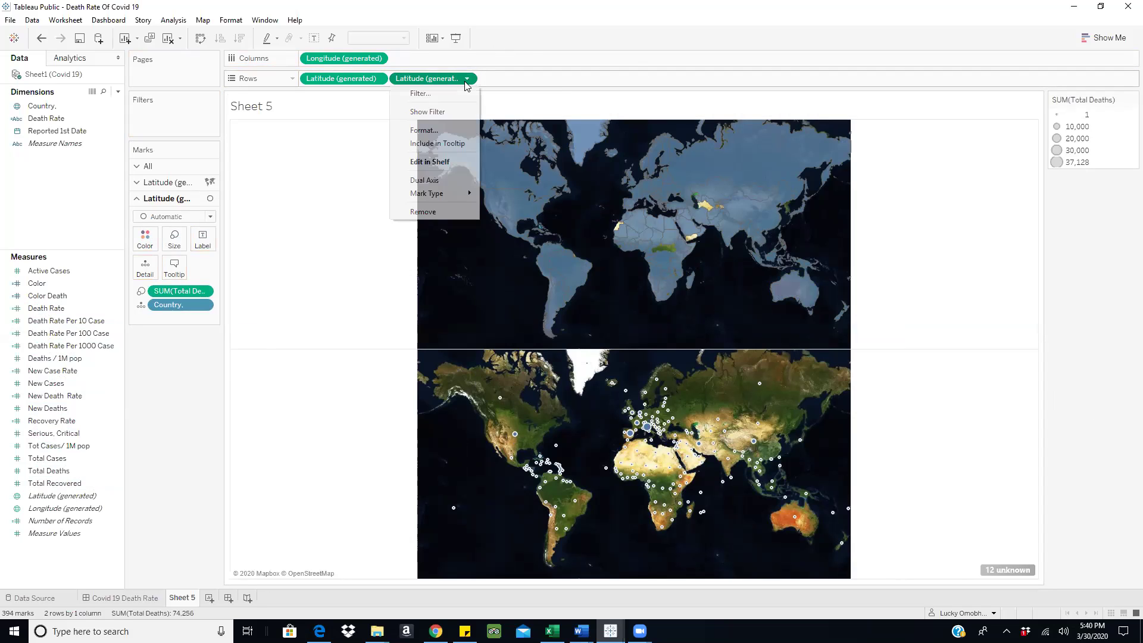
{"action": "left_click", "coordinate": [440, 183]}
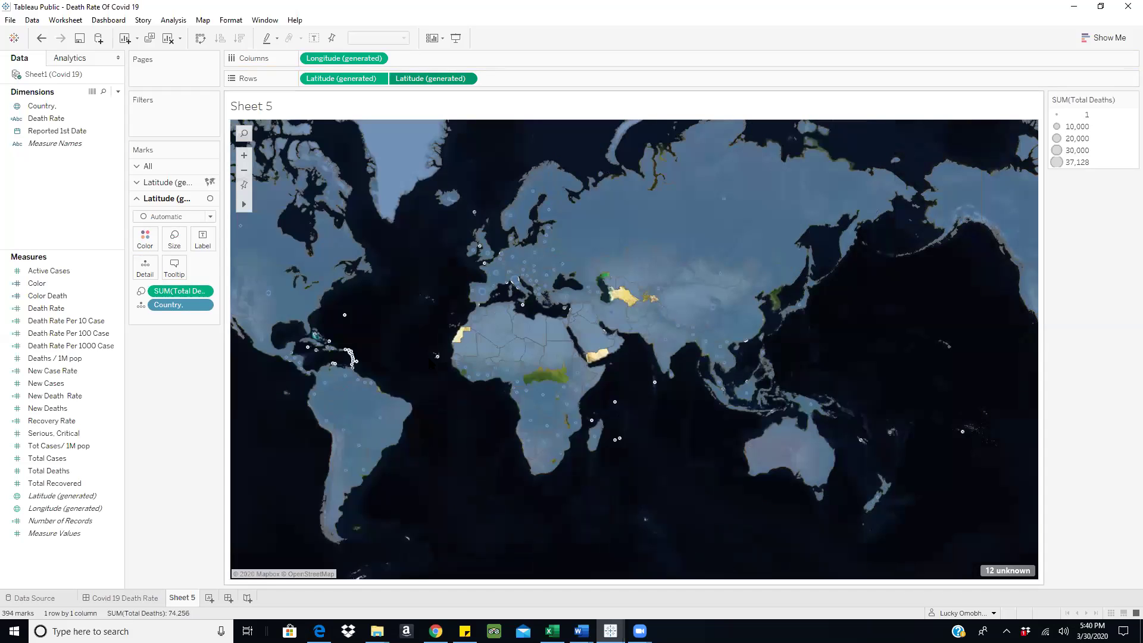
{"action": "left_click", "coordinate": [570, 444]}
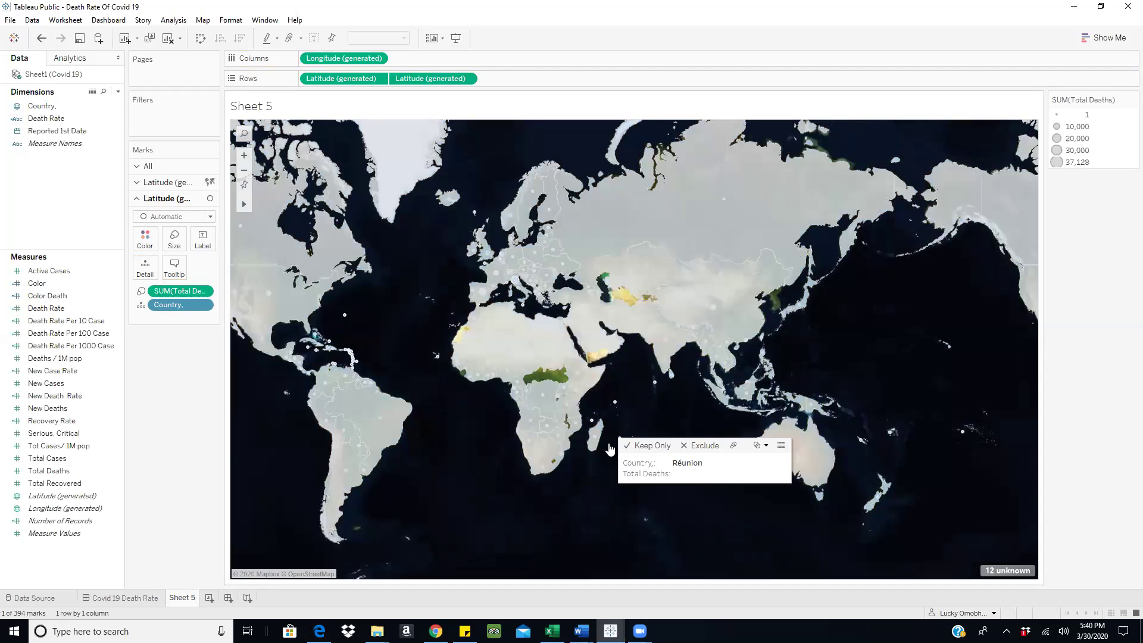
{"action": "left_click", "coordinate": [492, 439]}
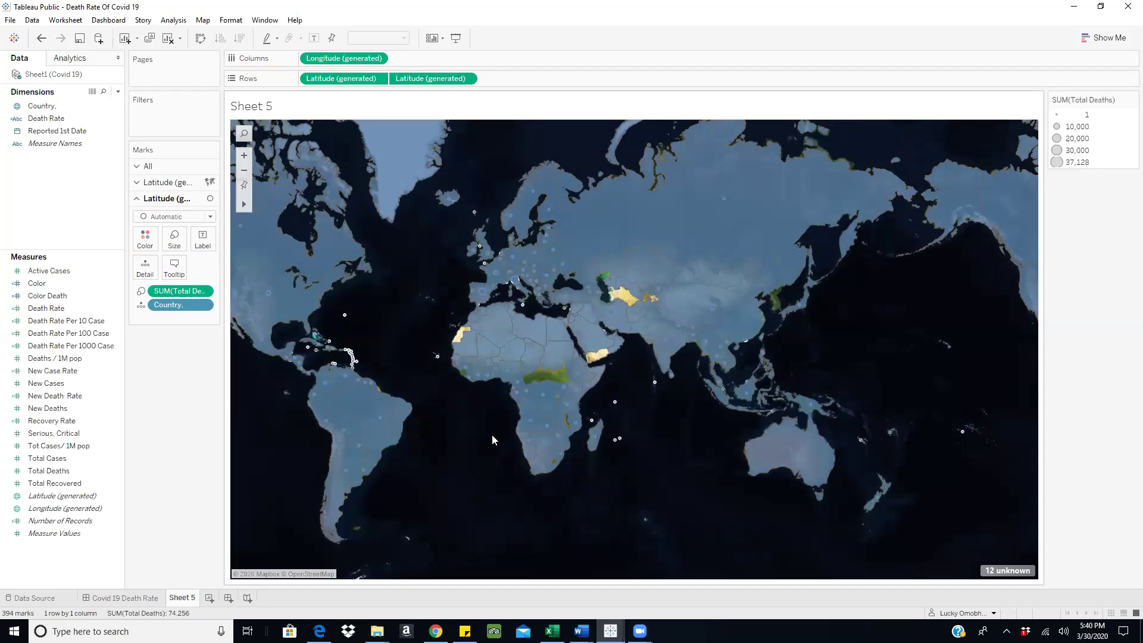
- Undo the dual axis and the earlier layer changes, back to a single Latitude field on Rows
{"action": "key", "text": "ctrl+z"}
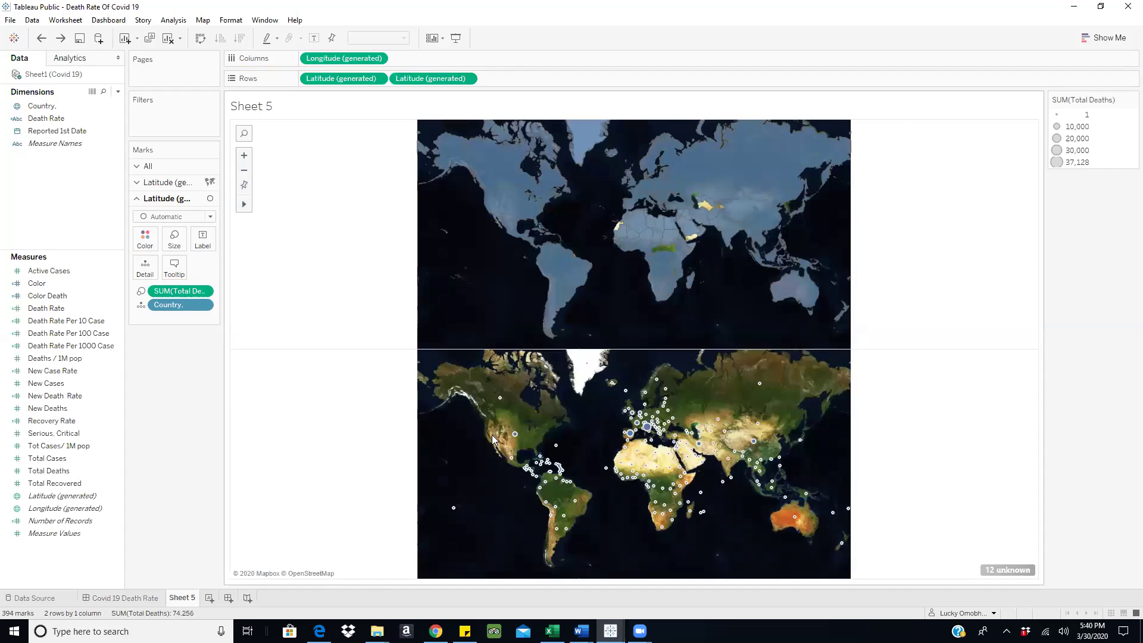
{"action": "key", "text": "ctrl+z"}
{"action": "key", "text": "ctrl+z"}
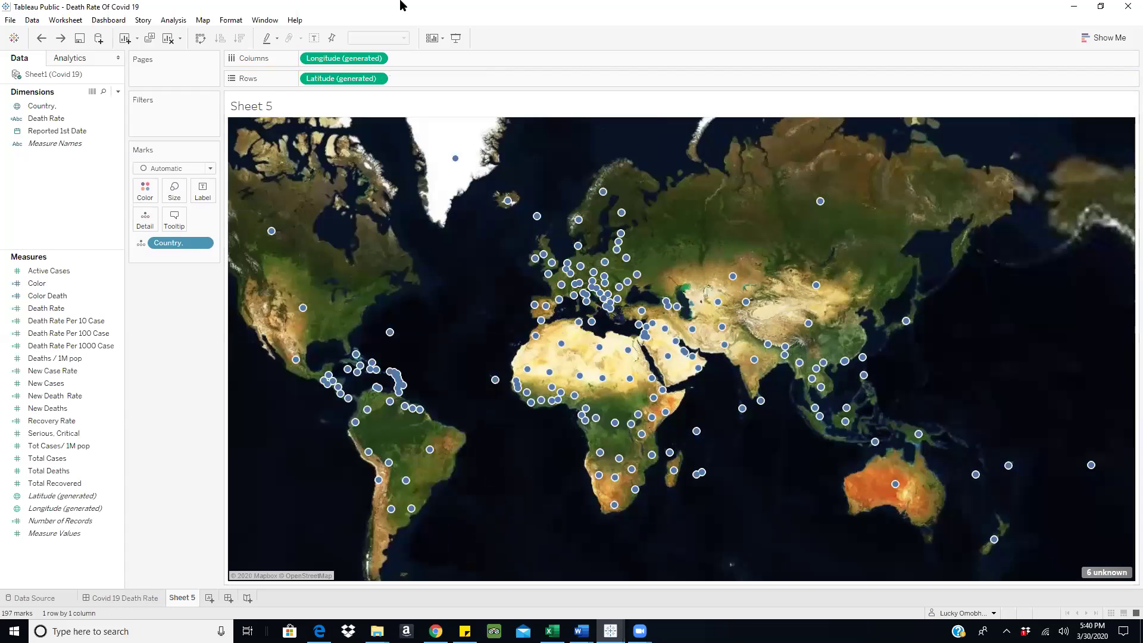
- Duplicate the Latitude field on Rows, and size the second layer's country circles by the Total Deaths measure
{"action": "left_click_drag", "start_coordinate": [336, 78], "coordinate": [444, 81]}
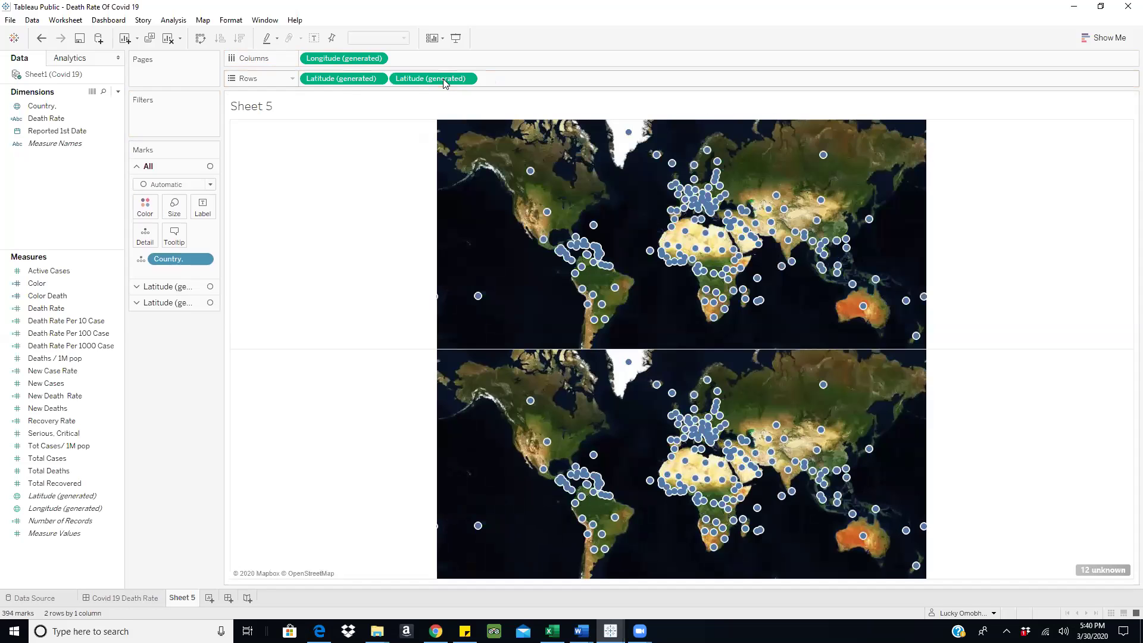
{"action": "left_click", "coordinate": [175, 303]}
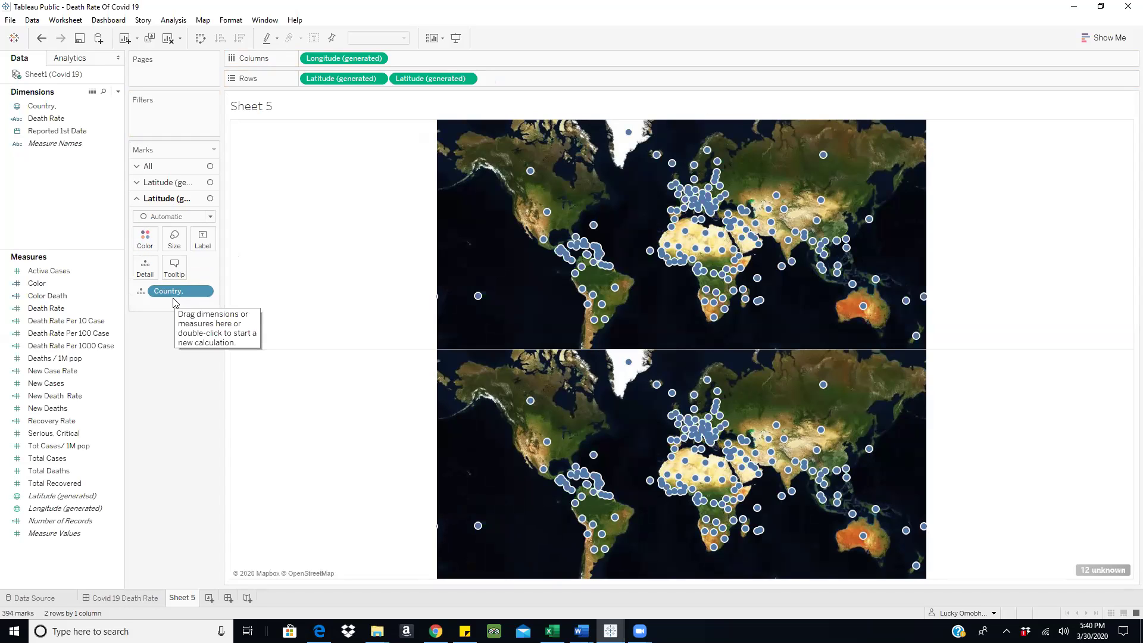
{"action": "left_click_drag", "start_coordinate": [49, 471], "coordinate": [152, 412]}
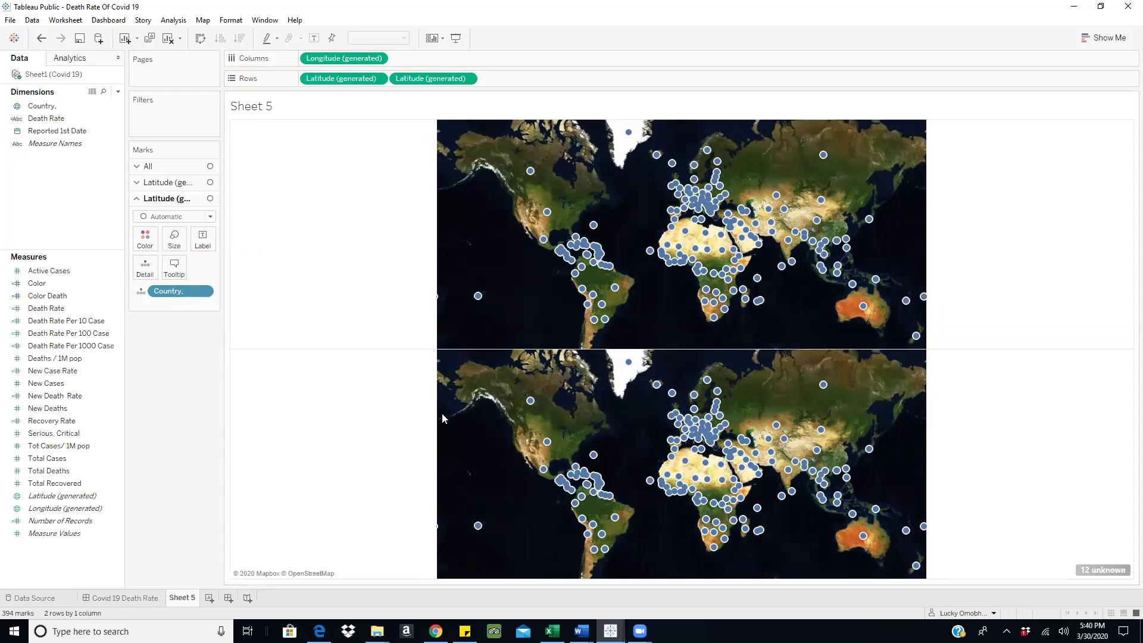
{"action": "left_click", "coordinate": [43, 471]}
{"action": "left_click_drag", "start_coordinate": [37, 475], "coordinate": [175, 245]}
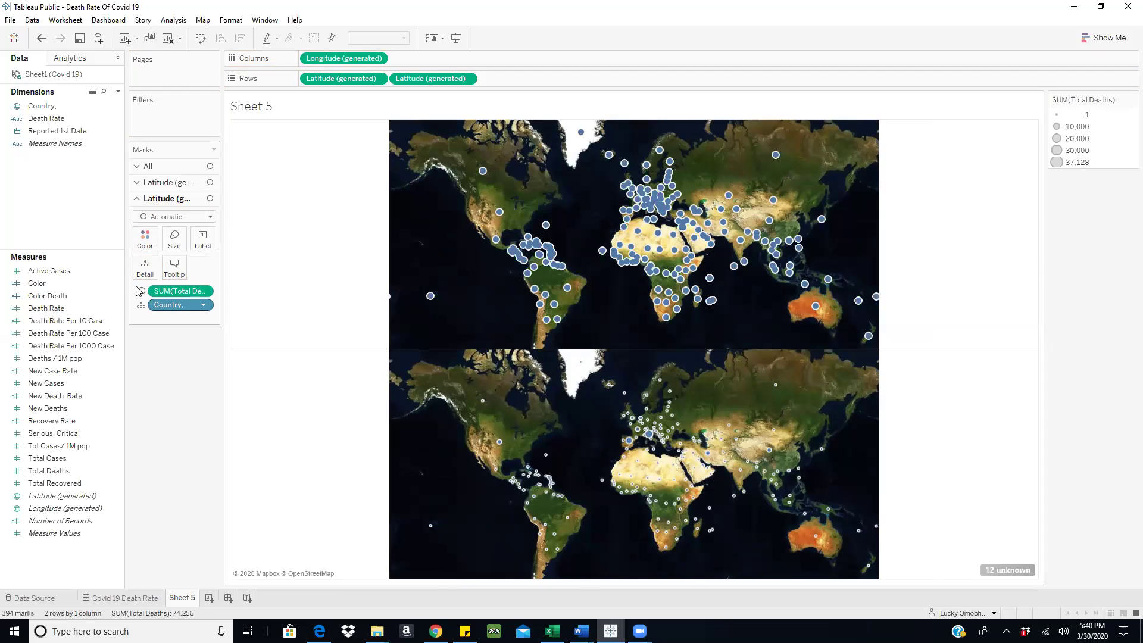
{"action": "left_click", "coordinate": [160, 182]}
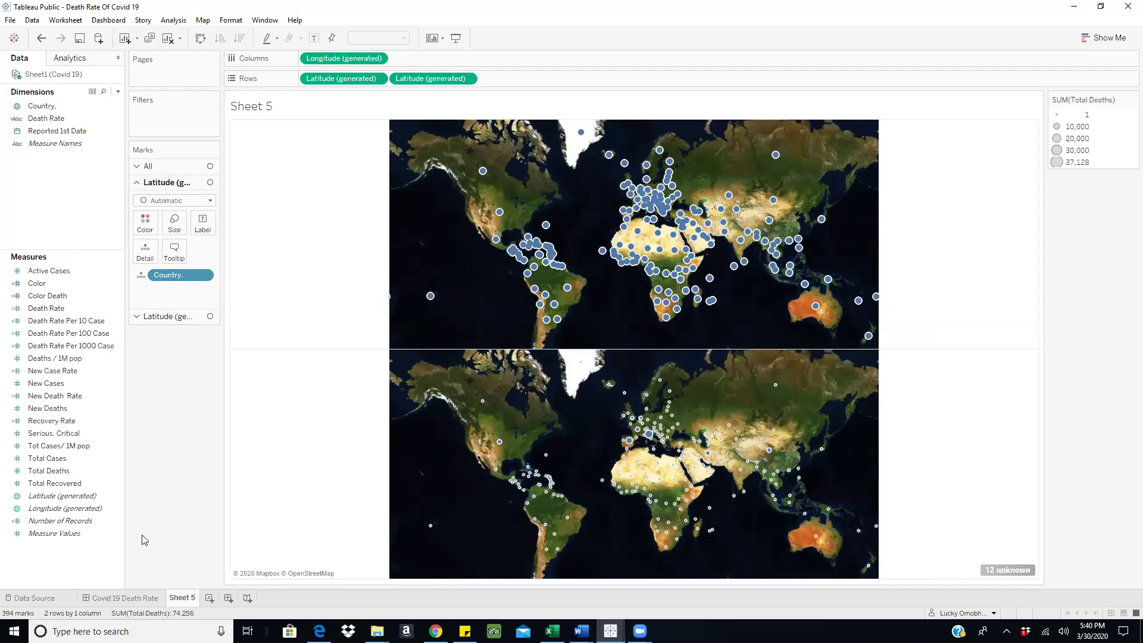
- Unhide all sheets of the Covid 19 Death Rate dashboard and open the Total Cases Vs Death Cases sheet
{"action": "left_click", "coordinate": [98, 597]}
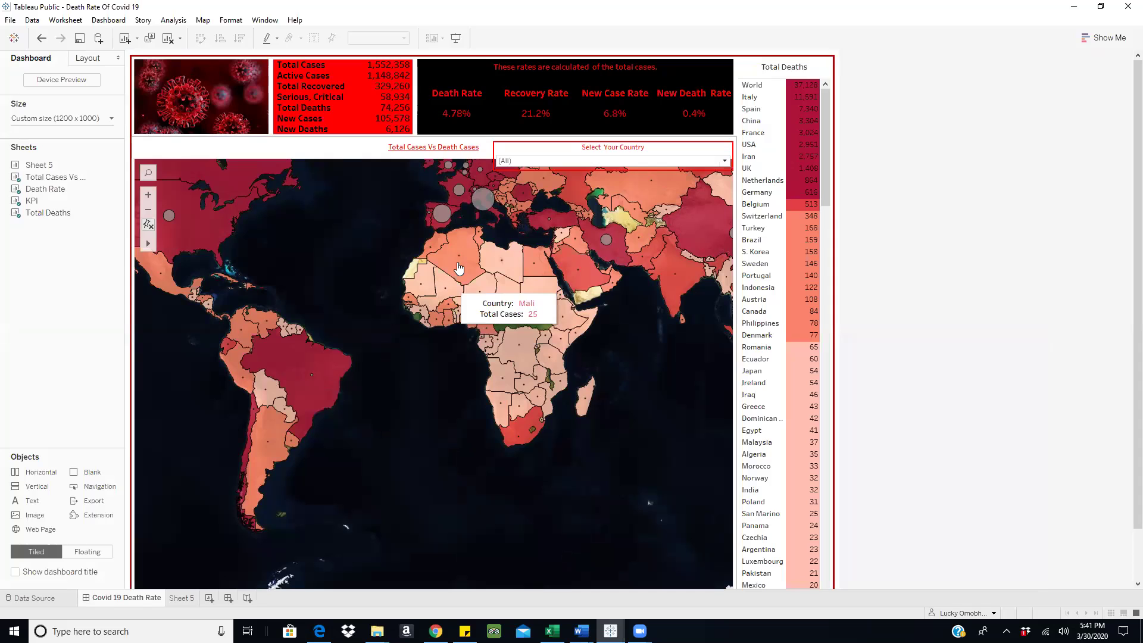
{"action": "right_click", "coordinate": [121, 597]}
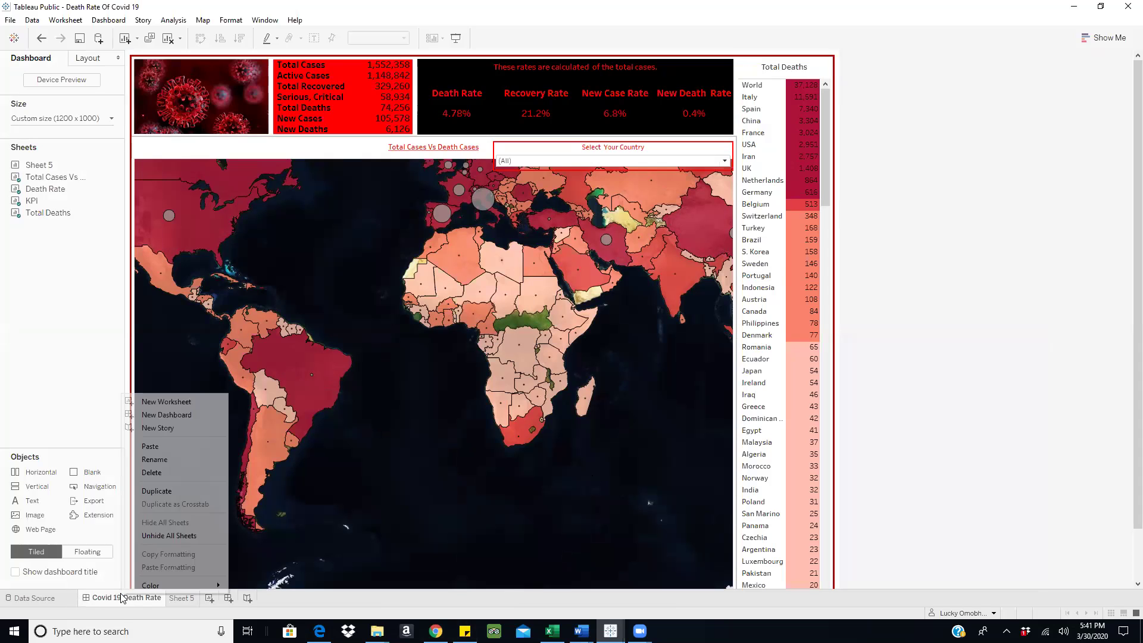
{"action": "left_click", "coordinate": [179, 537]}
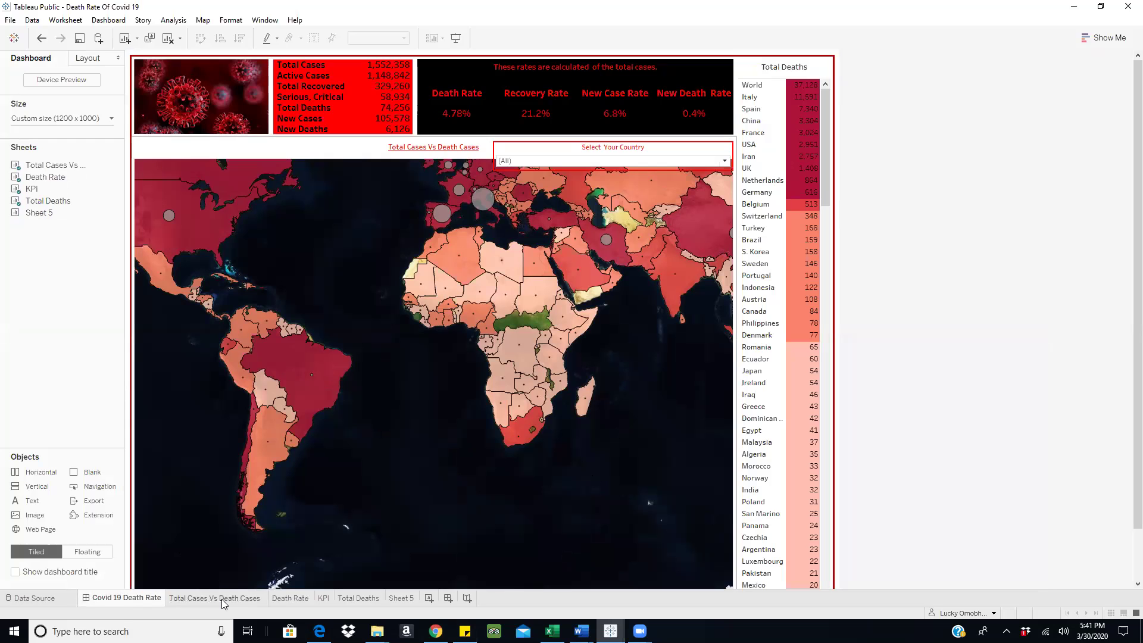
{"action": "left_click", "coordinate": [221, 600]}
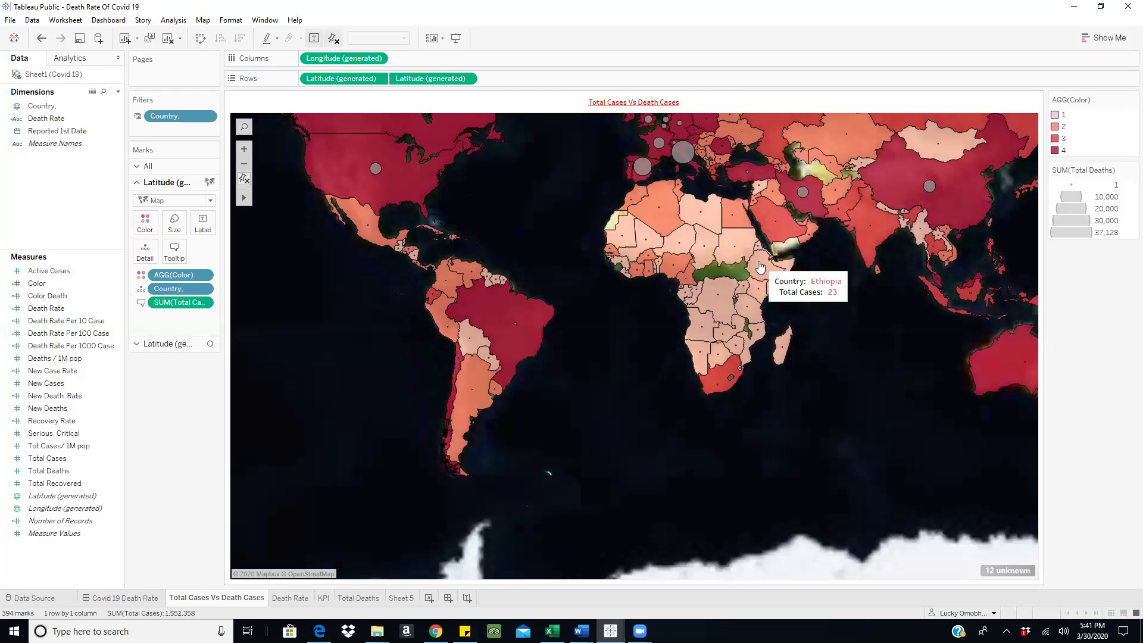
- Examine the finished map's country colours, death circles and tooltips for total cases and total deaths
{"action": "mouse_move", "coordinate": [390, 191]}
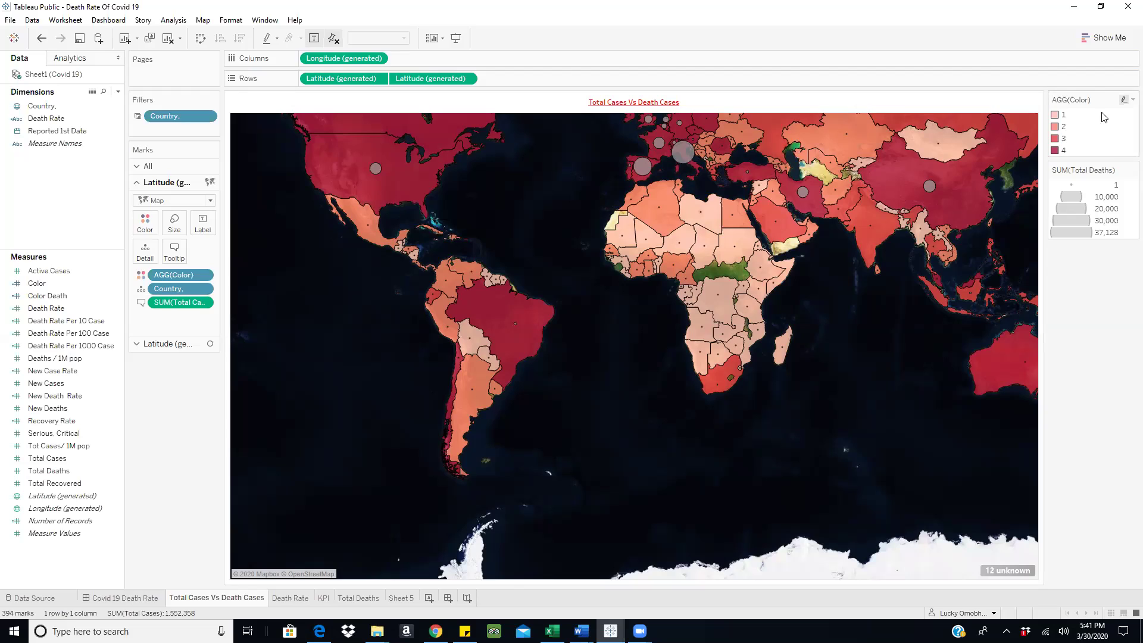
{"action": "mouse_move", "coordinate": [678, 155]}
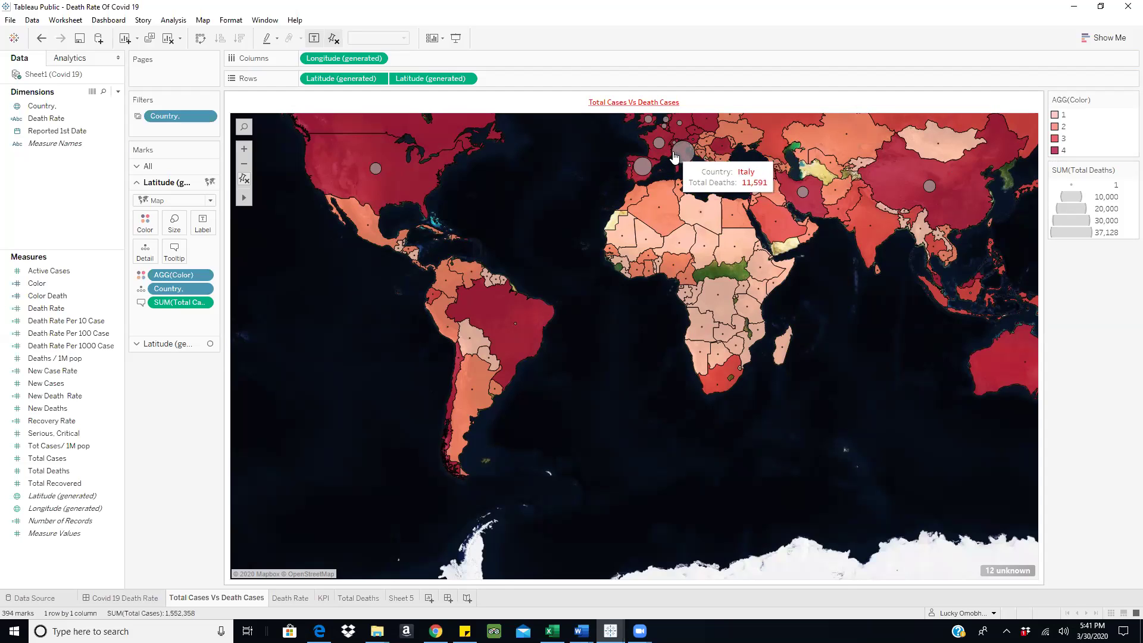
{"action": "mouse_move", "coordinate": [350, 154]}
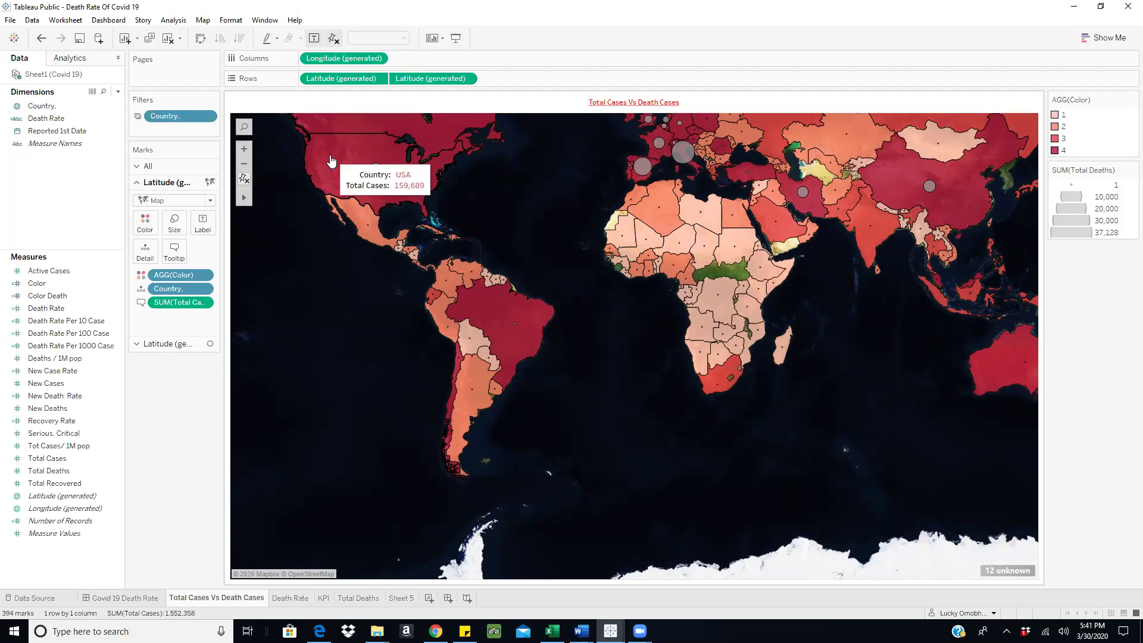
{"action": "mouse_move", "coordinate": [375, 175]}
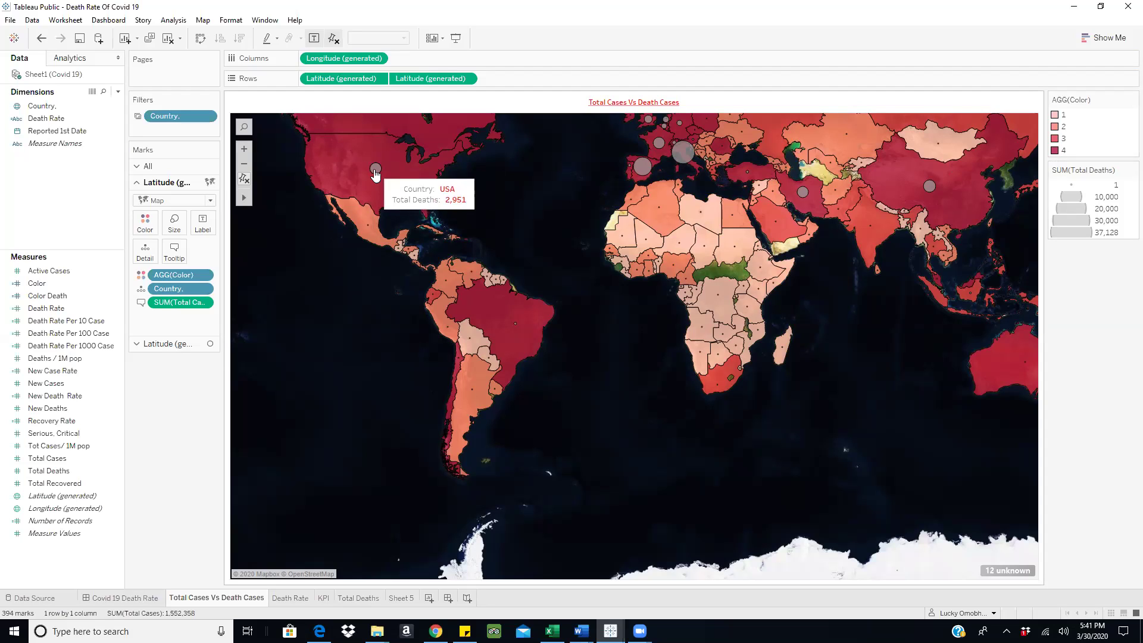
{"action": "mouse_move", "coordinate": [936, 193]}
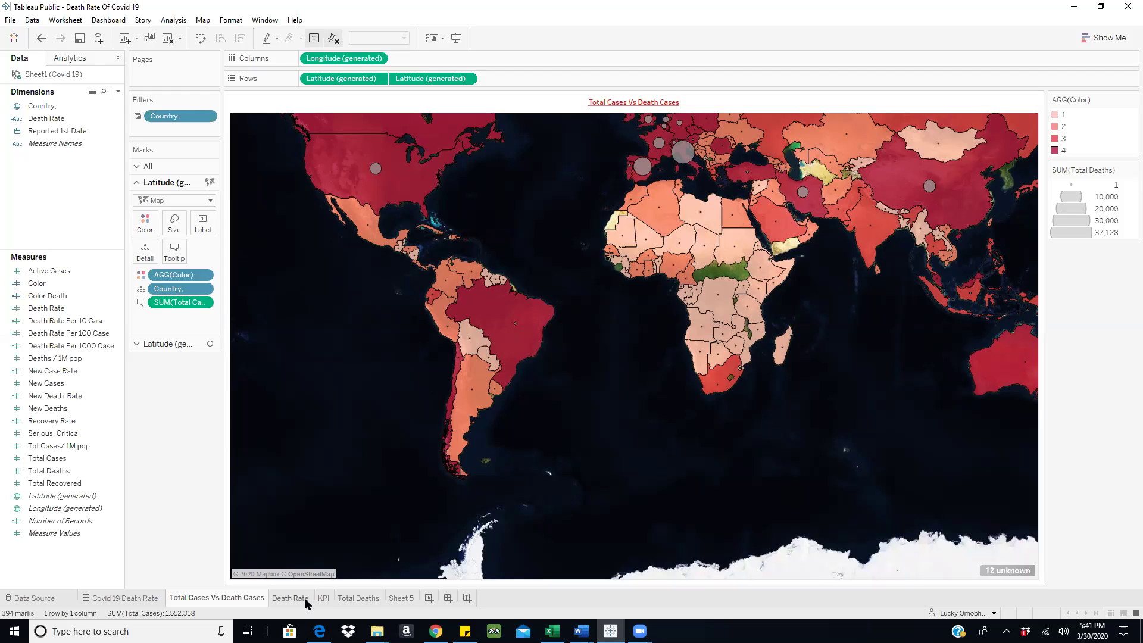
{"action": "mouse_move", "coordinate": [304, 600]}
- Return to Sheet 5 and open the Color calculated field for editing
{"action": "left_click", "coordinate": [412, 597]}
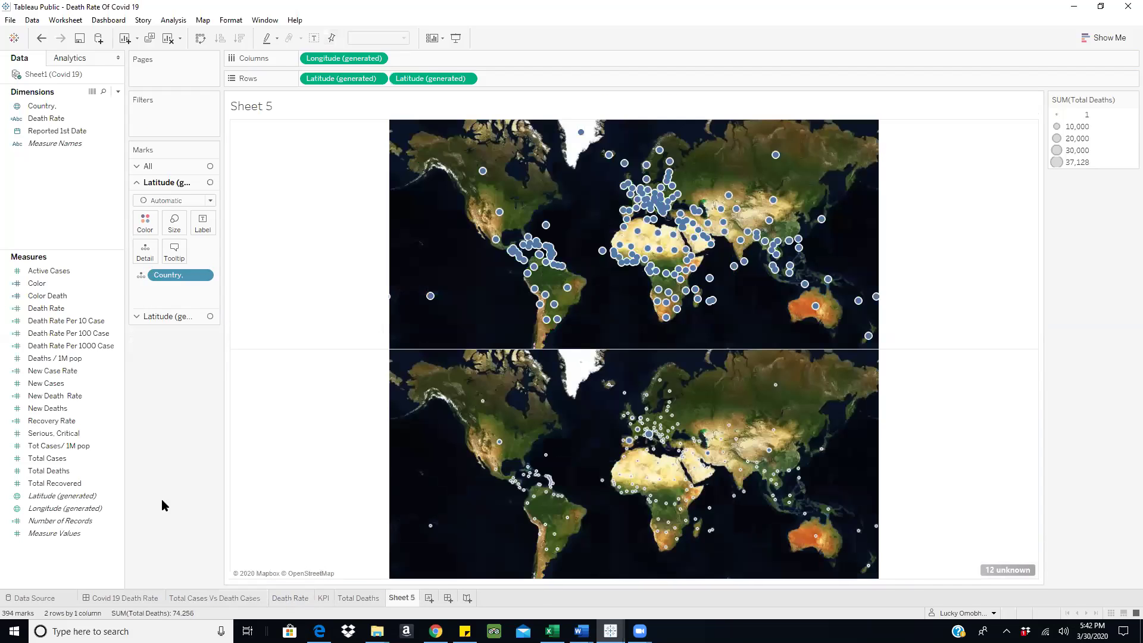
{"action": "left_click", "coordinate": [44, 285]}
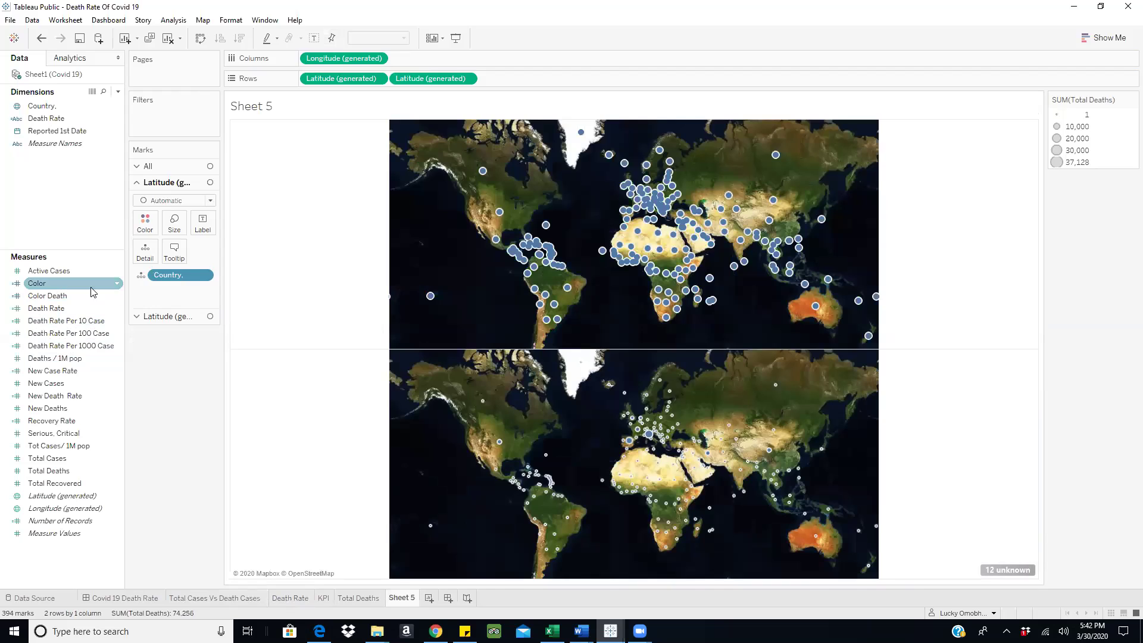
{"action": "left_click", "coordinate": [119, 286]}
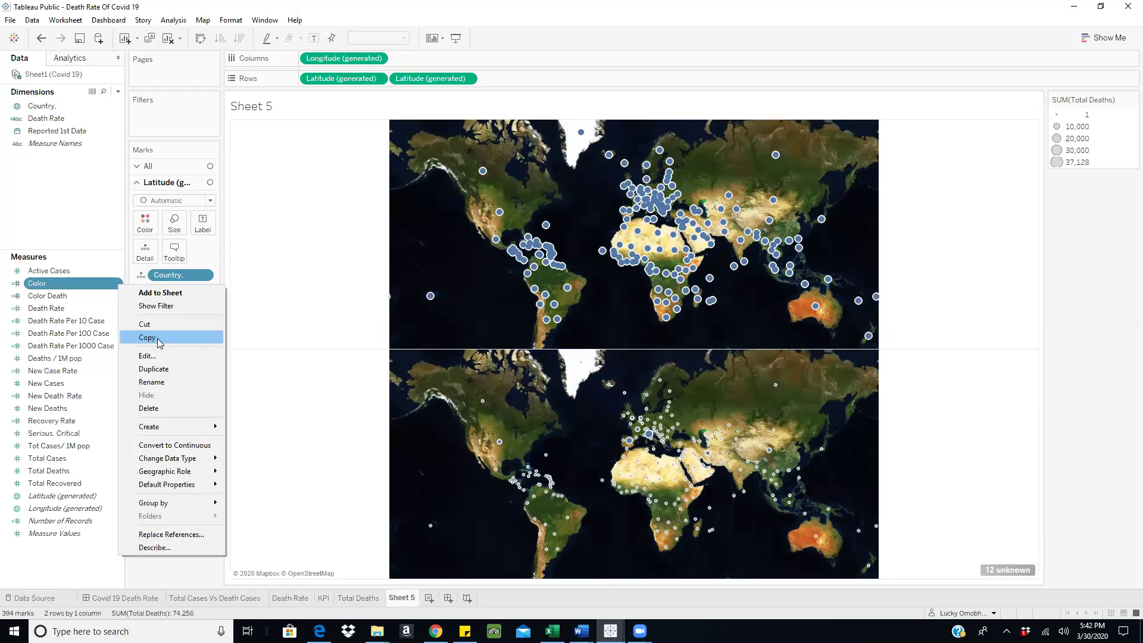
{"action": "left_click", "coordinate": [155, 357]}
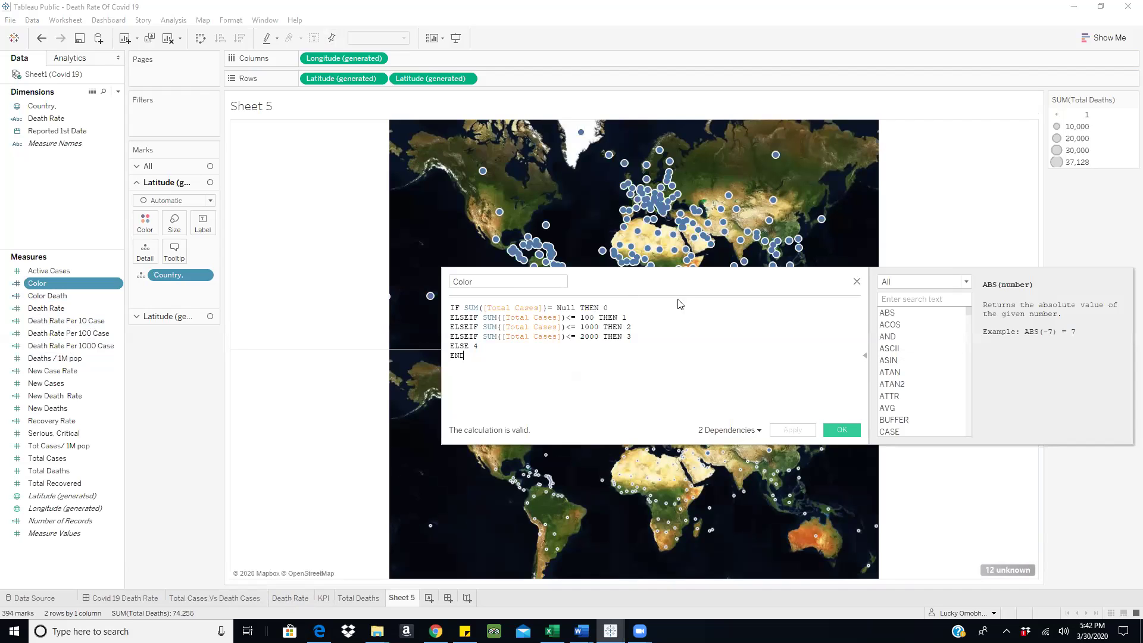
{"action": "left_click_drag", "start_coordinate": [686, 291], "coordinate": [466, 344]}
- Create a new worksheet listing Total Cases by Country, sorted in descending order
{"action": "left_click", "coordinate": [430, 598]}
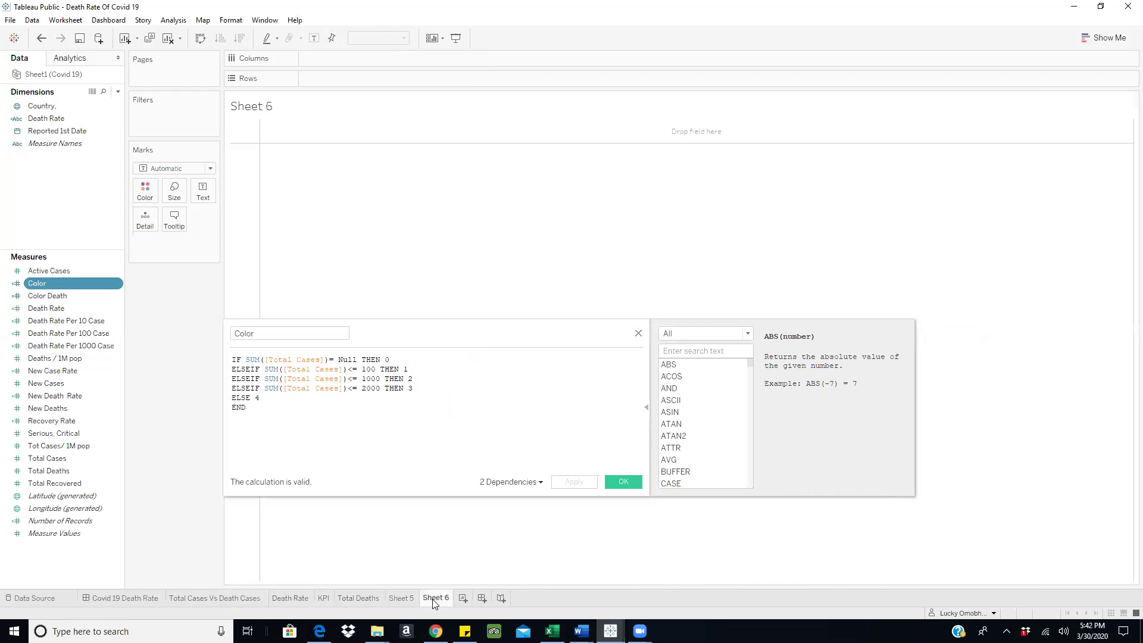
{"action": "left_click_drag", "start_coordinate": [414, 328], "coordinate": [391, 346]}
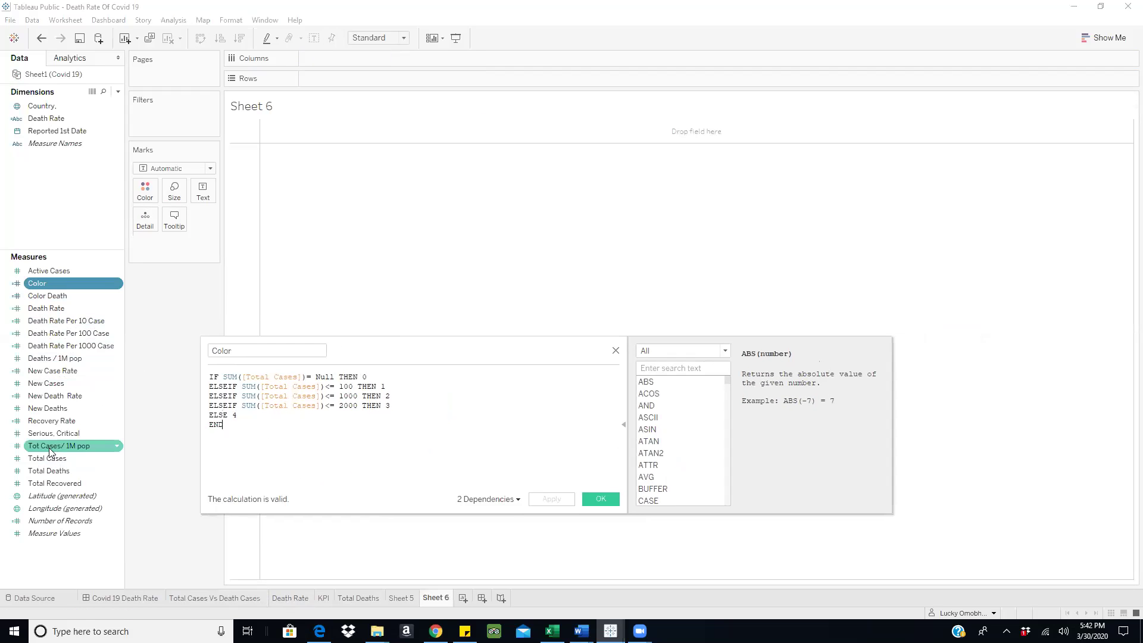
{"action": "left_click_drag", "start_coordinate": [46, 462], "coordinate": [196, 188]}
{"action": "left_click_drag", "start_coordinate": [41, 106], "coordinate": [331, 80]}
{"action": "left_click", "coordinate": [240, 38]}
- Compare the countries' case numbers with the Color formula's thresholds, and close the calculation editor
{"action": "mouse_move", "coordinate": [334, 145]}
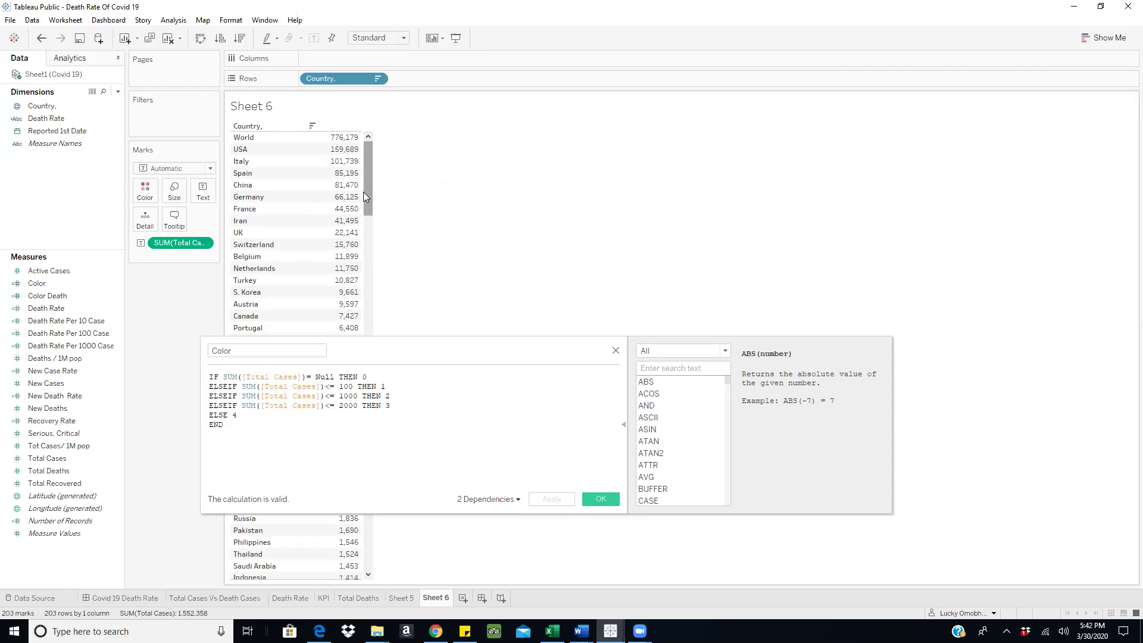
{"action": "scroll", "coordinate": [368, 202], "scroll_direction": "down", "scroll_amount": 2}
{"action": "mouse_move", "coordinate": [348, 273]}
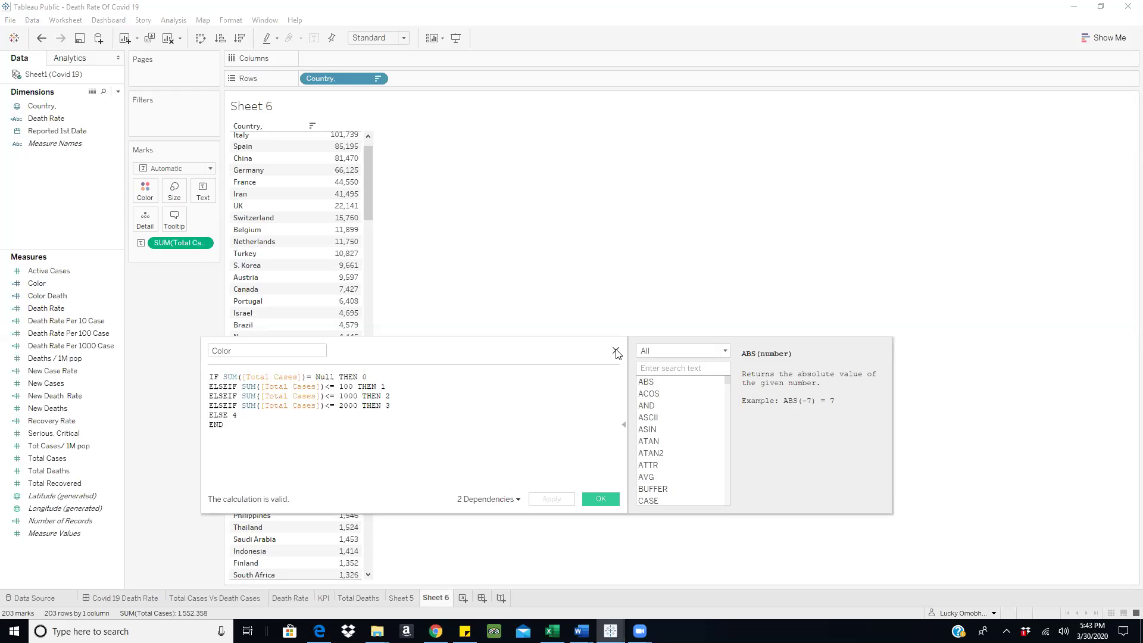
{"action": "left_click", "coordinate": [617, 352]}
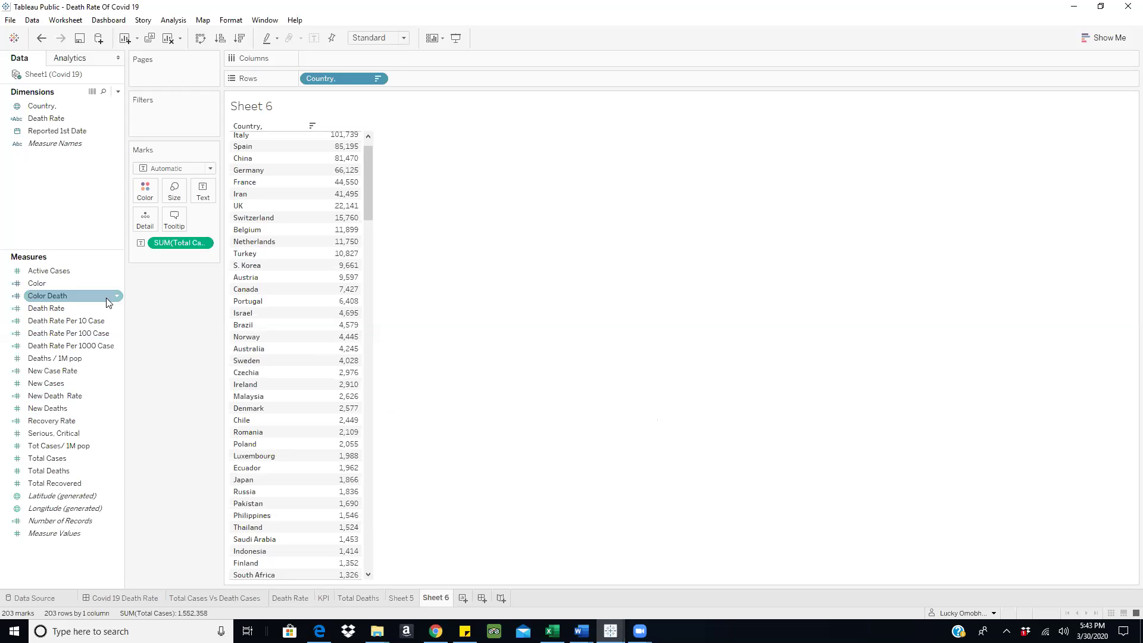
- Reopen the Color calculated field and examine its IF/ELSEIF conditions on Total Cases beside the country list
{"action": "right_click", "coordinate": [118, 285]}
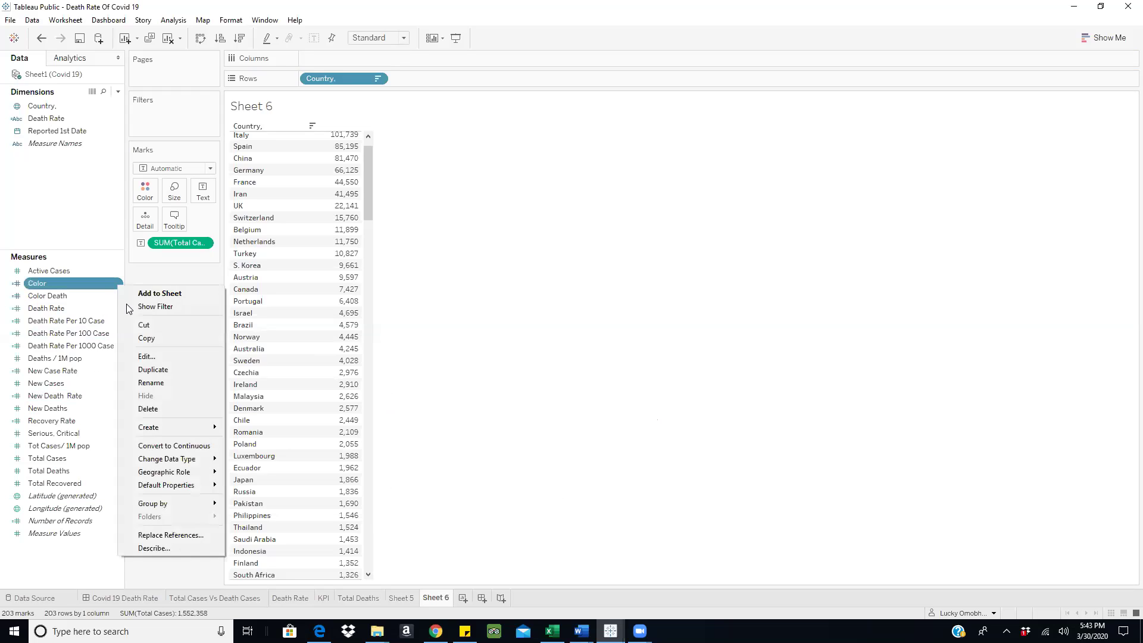
{"action": "left_click", "coordinate": [147, 356]}
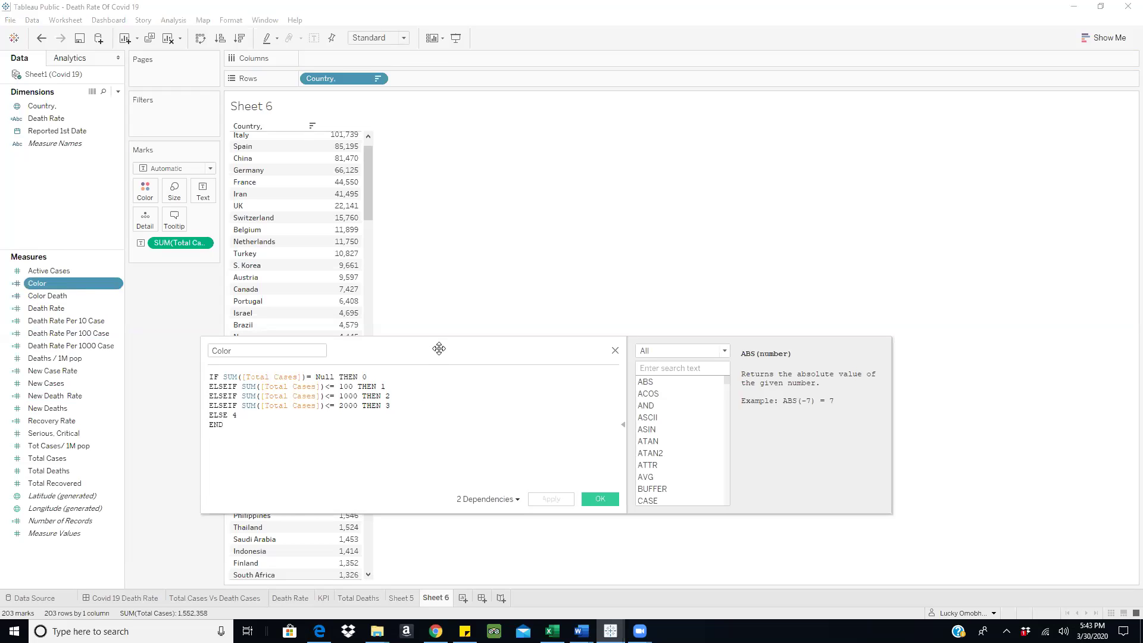
{"action": "left_click_drag", "start_coordinate": [439, 349], "coordinate": [532, 357]}
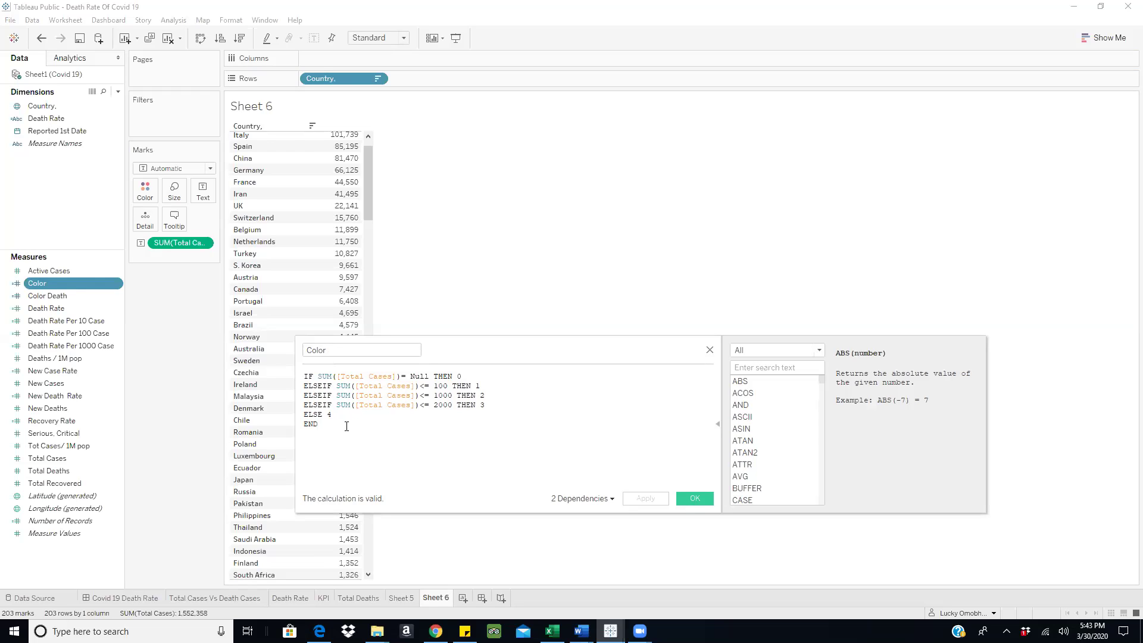
{"action": "key", "text": "shift+Up"}
{"action": "key", "text": "shift+Up"}
{"action": "key", "text": "shift+Up"}
{"action": "key", "text": "shift+Up"}
{"action": "key", "text": "shift+Up"}
{"action": "key", "text": "shift+Up"}
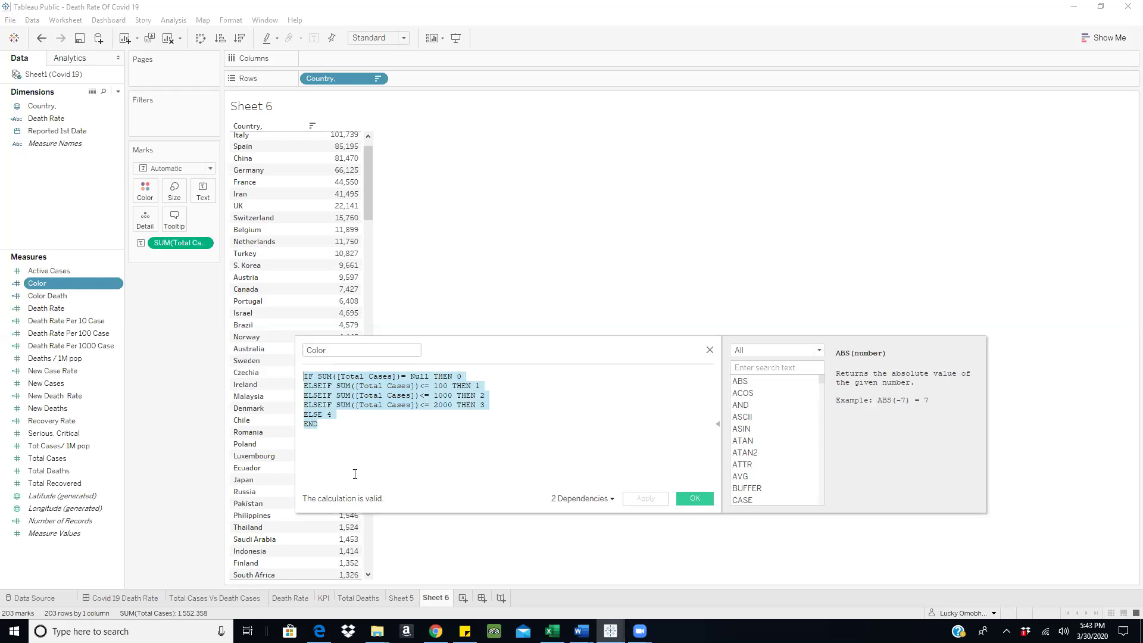
{"action": "left_click", "coordinate": [358, 462]}
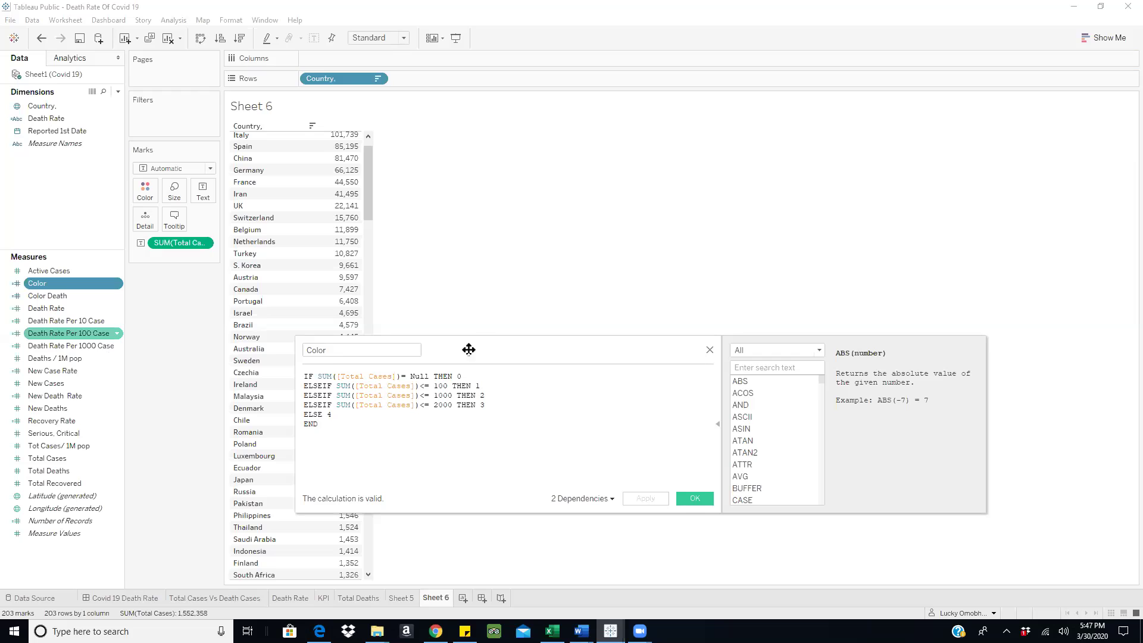
{"action": "left_click_drag", "start_coordinate": [510, 334], "coordinate": [551, 281]}
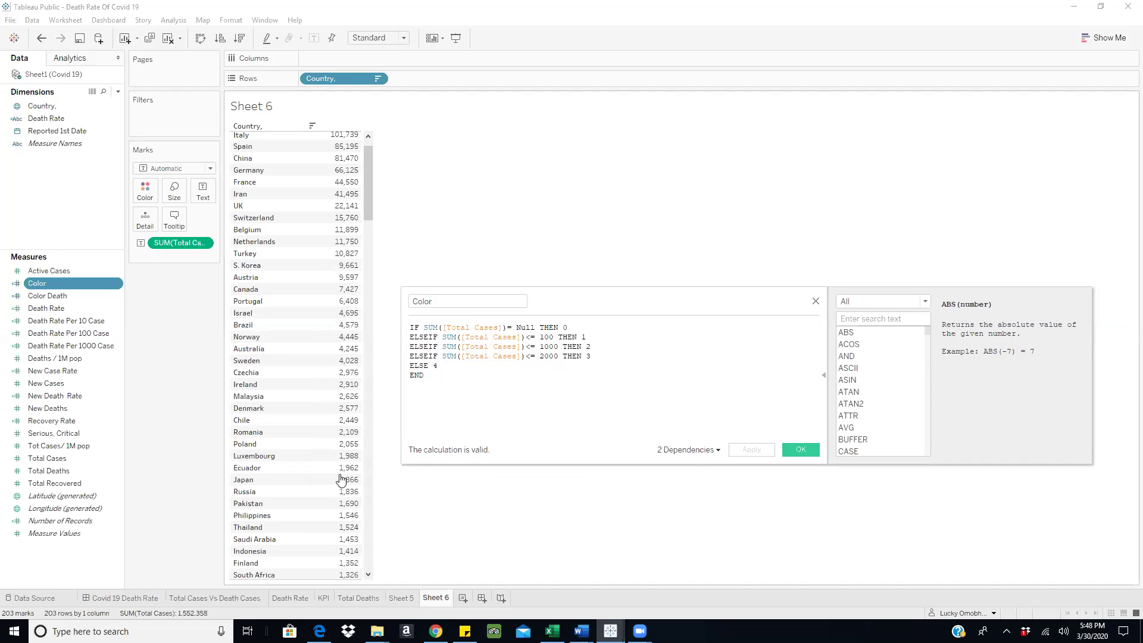
- Open the Covid 19 Death Rate dashboard and compare the map's country colours with the Color formula's thresholds
{"action": "left_click", "coordinate": [122, 598]}
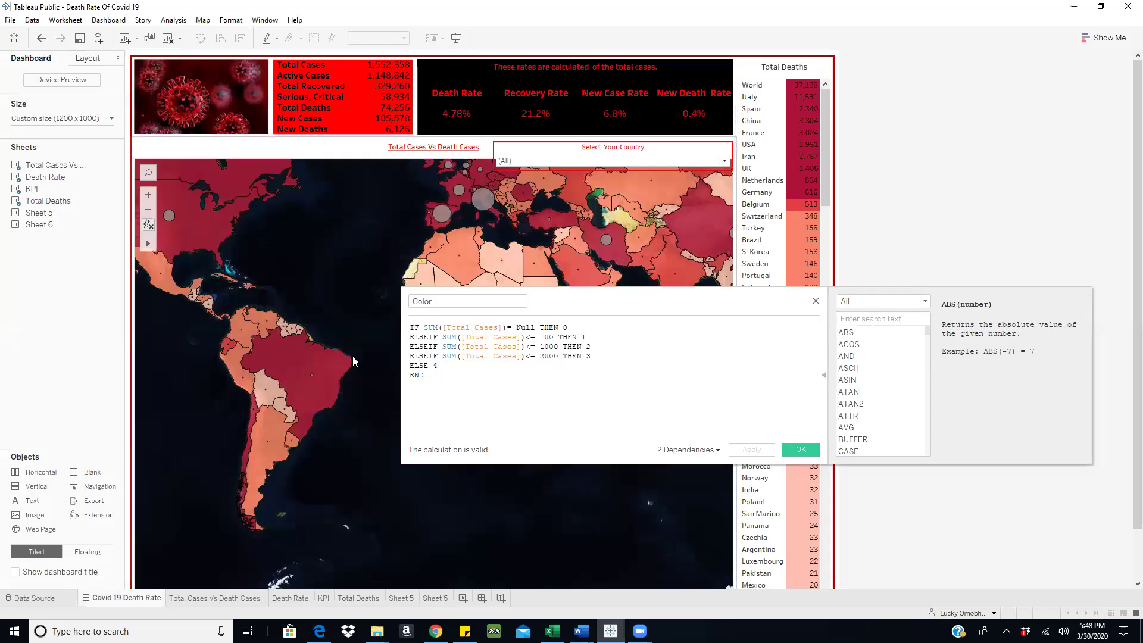
{"action": "left_click_drag", "start_coordinate": [668, 308], "coordinate": [636, 371]}
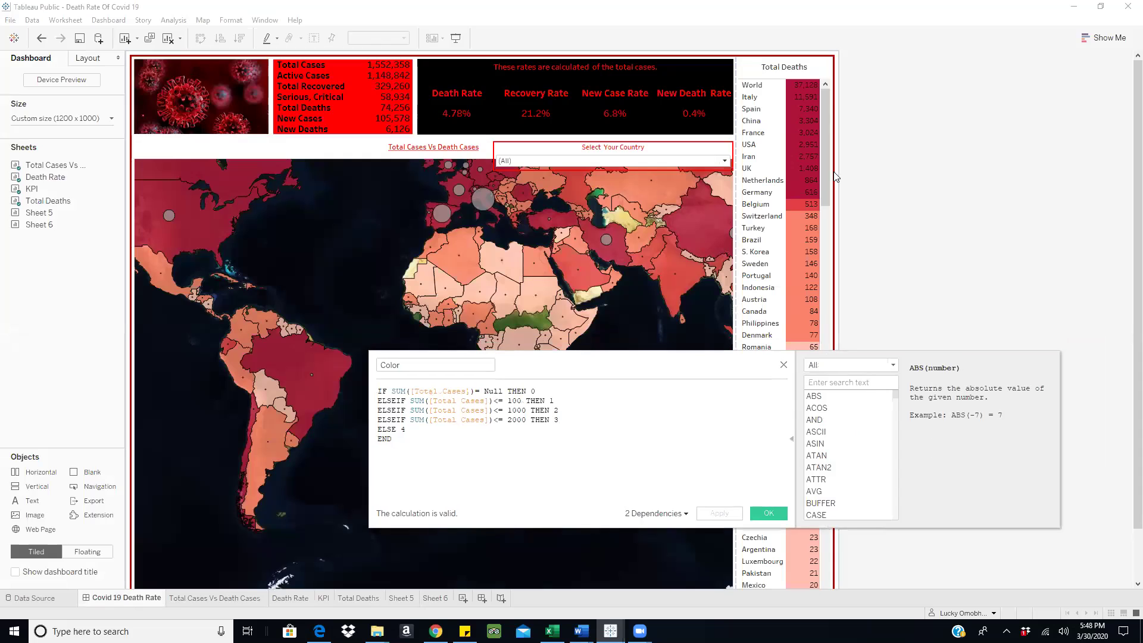
{"action": "mouse_move", "coordinate": [800, 197]}
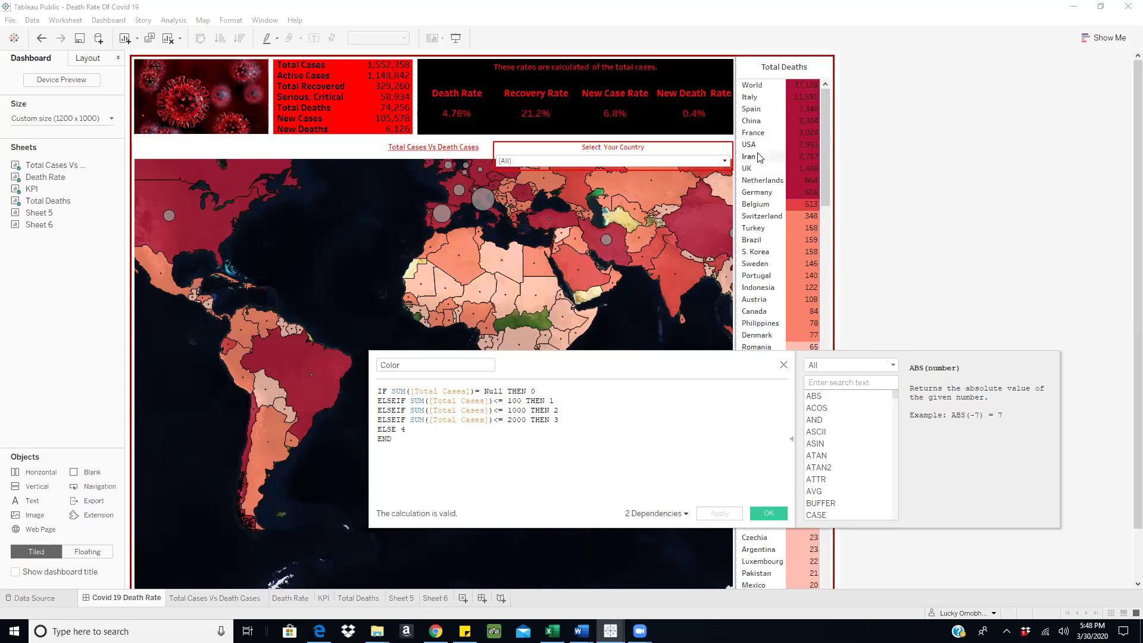
{"action": "left_click_drag", "start_coordinate": [743, 363], "coordinate": [859, 384]}
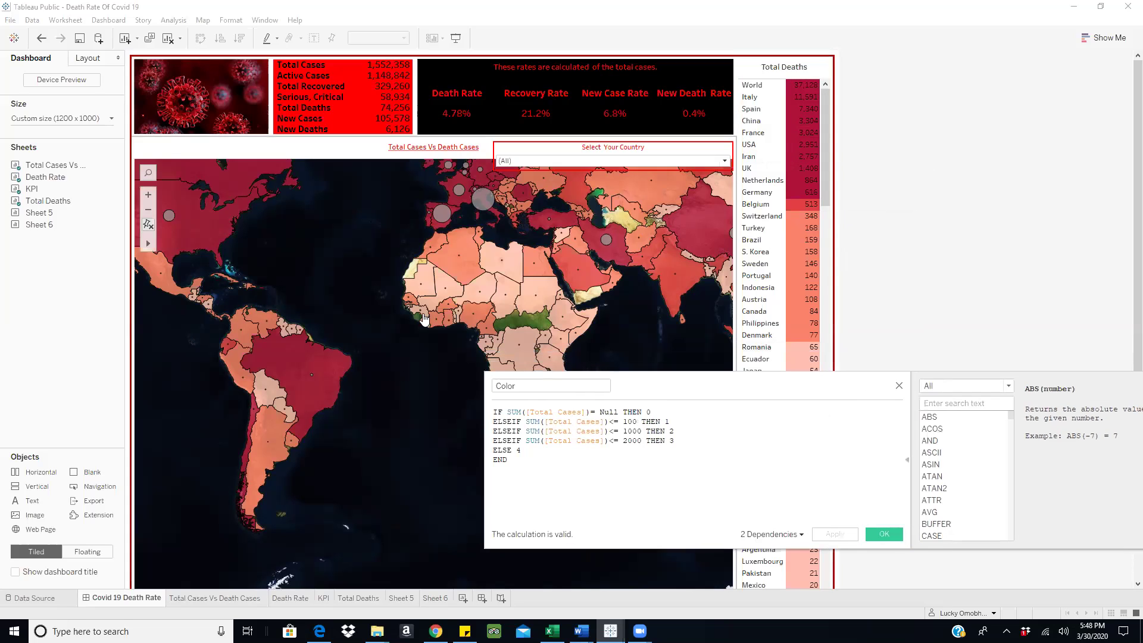
{"action": "mouse_move", "coordinate": [567, 266]}
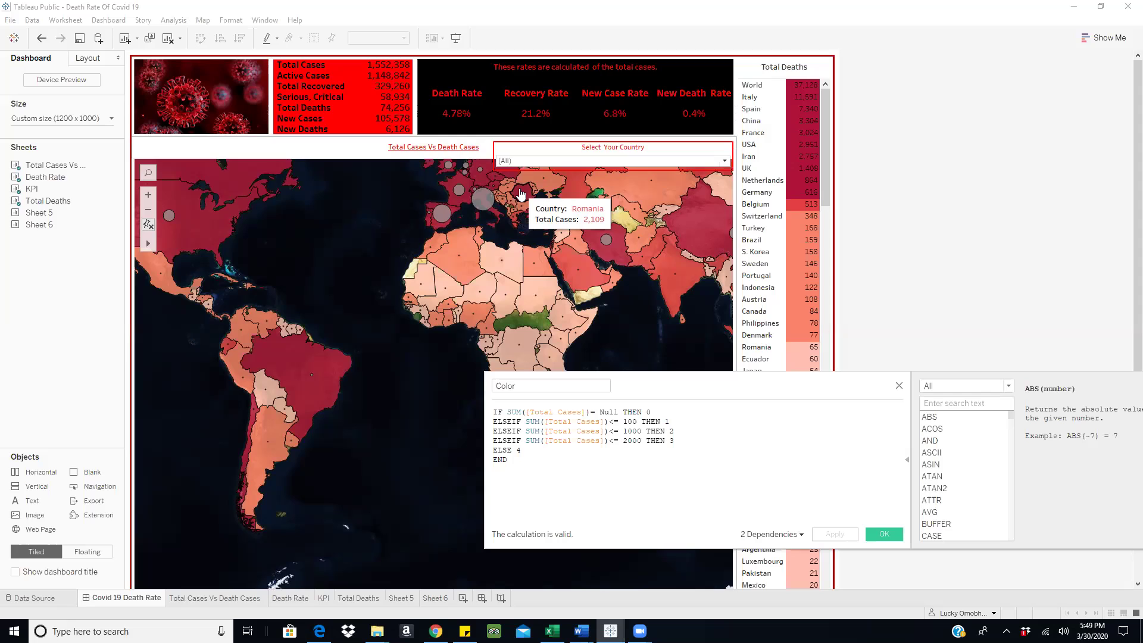
{"action": "mouse_move", "coordinate": [483, 317]}
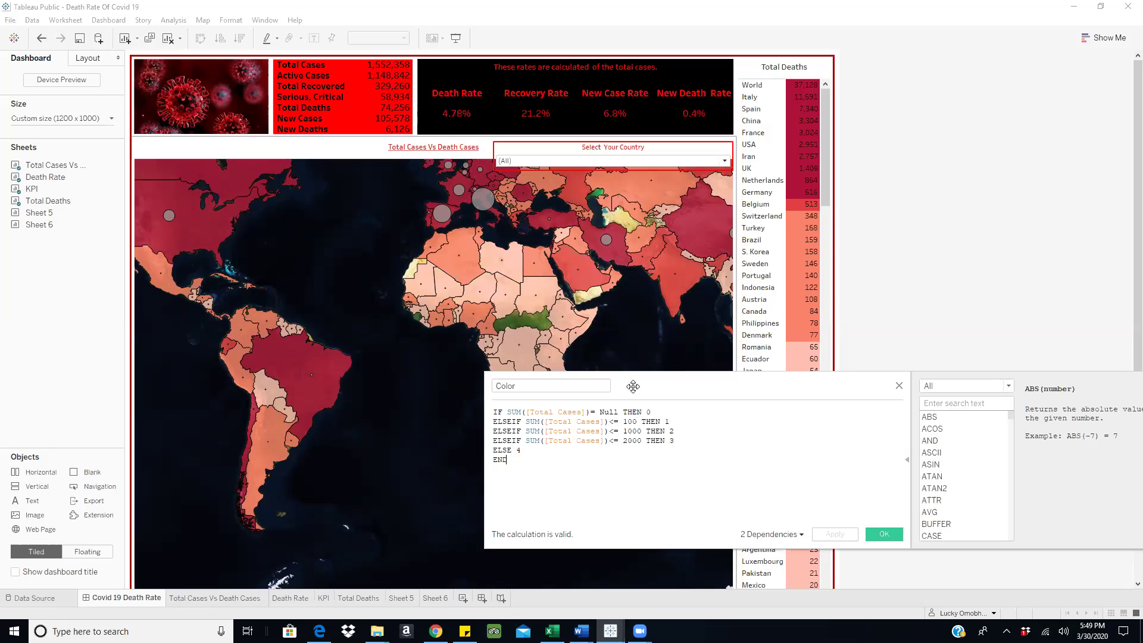
{"action": "left_click_drag", "start_coordinate": [668, 393], "coordinate": [603, 364]}
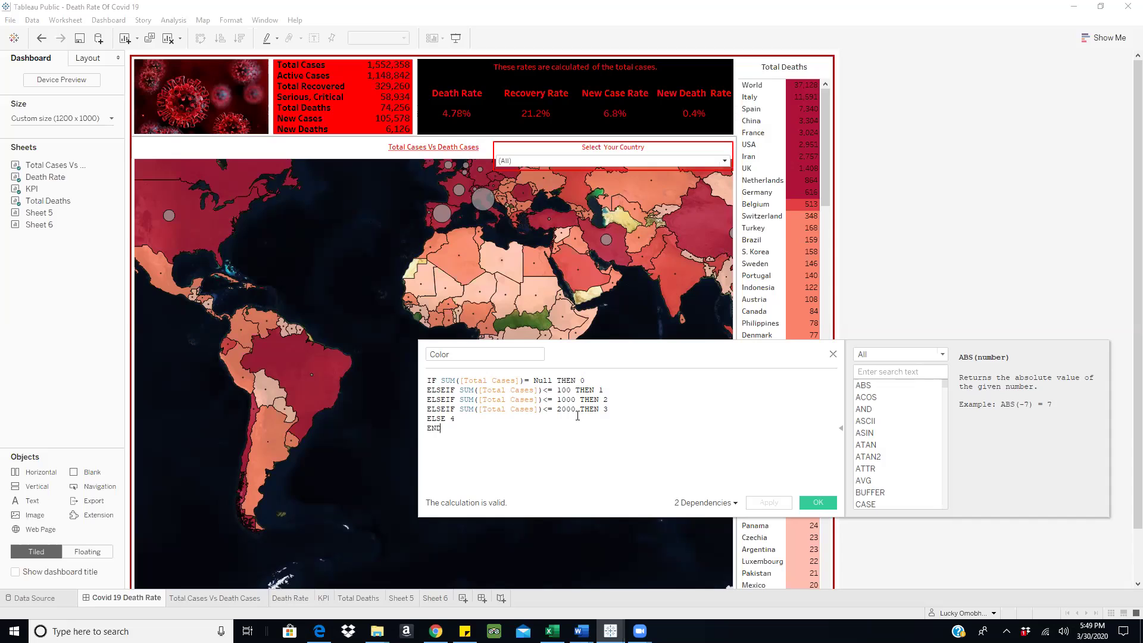
{"action": "left_click_drag", "start_coordinate": [620, 359], "coordinate": [602, 308]}
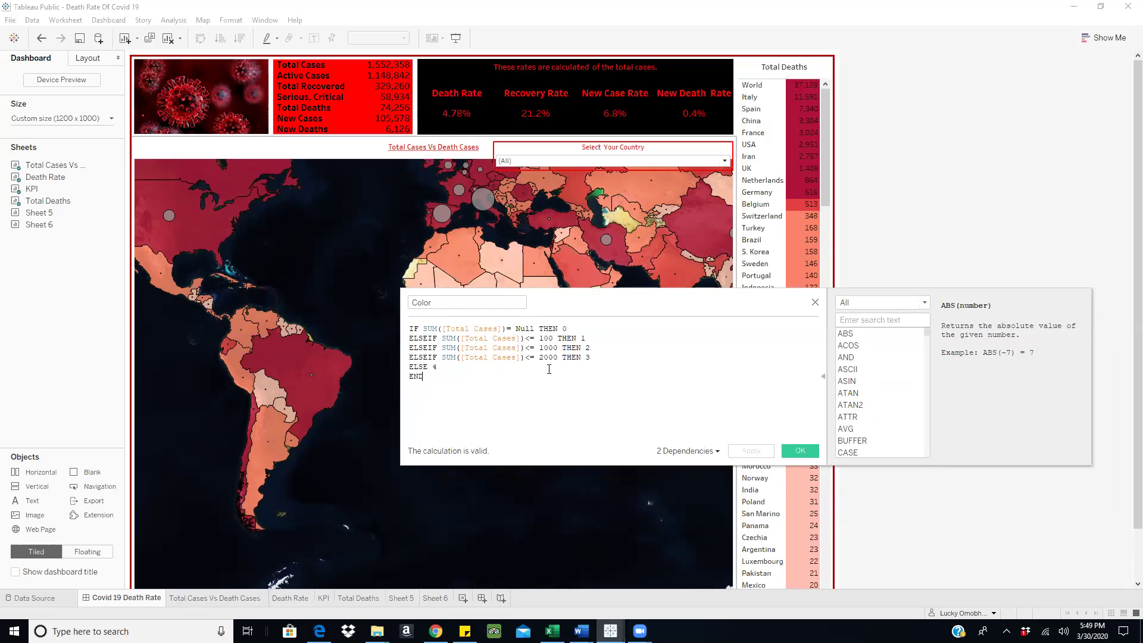
- Replace the Color formula's ELSE 4 line with the condition ELSEIF SUM([Total Cases])<= 4000 THEN 4
{"action": "left_click_drag", "start_coordinate": [592, 357], "coordinate": [409, 372]}
{"action": "type", "text": "ELSEIF SUM([Total Cases])<= 2000 THEN 3"}
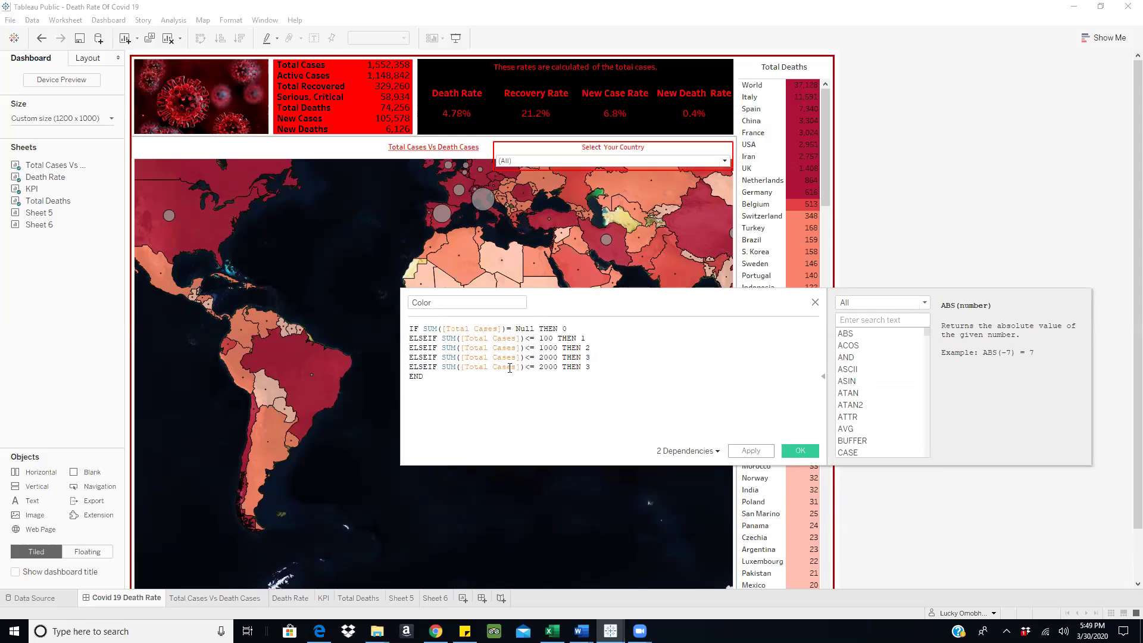
{"action": "left_click_drag", "start_coordinate": [544, 367], "coordinate": [539, 367]}
{"action": "type", "text": "4"}
{"action": "left_click_drag", "start_coordinate": [586, 367], "coordinate": [596, 367]}
{"action": "type", "text": "4"}
- Add the condition ELSEIF SUM([Total Cases])<= 6000 THEN 5 below the 4000 condition in the Color formula
{"action": "key", "text": "Return"}
{"action": "type", "text": "ELSEIF SUM([Total Cases])<= 2000 THEN 3"}
{"action": "left_click", "coordinate": [545, 376]}
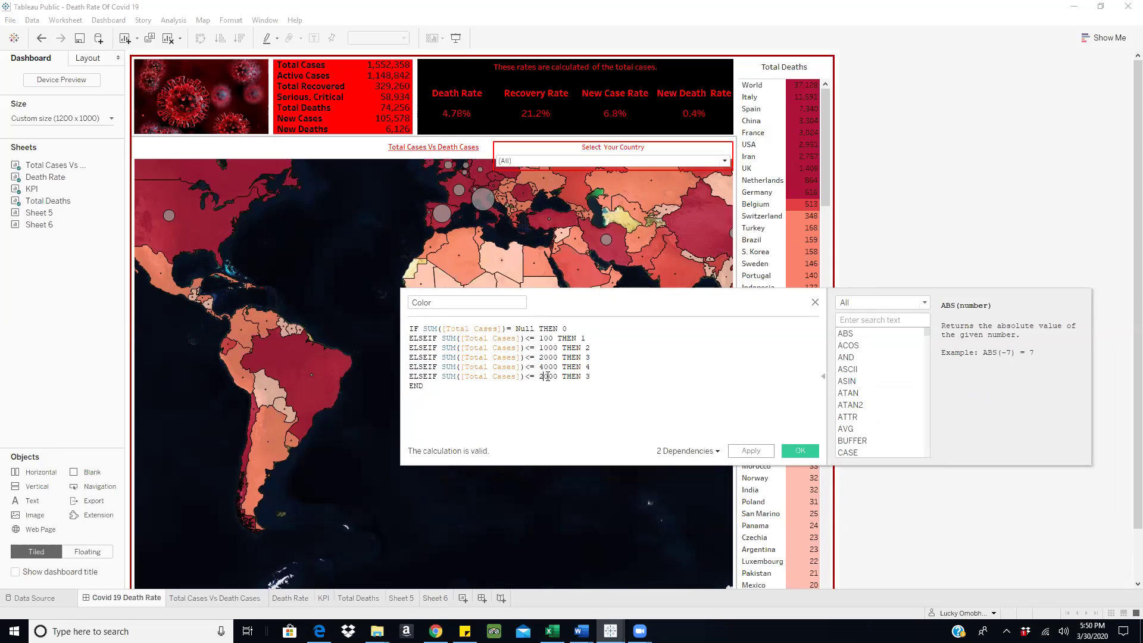
{"action": "key", "text": "BackSpace"}
{"action": "type", "text": "6"}
{"action": "left_click", "coordinate": [594, 375]}
{"action": "key", "text": "BackSpace"}
{"action": "type", "text": "5"}
- Add ELSE 6 before END in the Color formula, apply the calculation and close its editor
{"action": "key", "text": "Return"}
{"action": "type", "text": "el"}
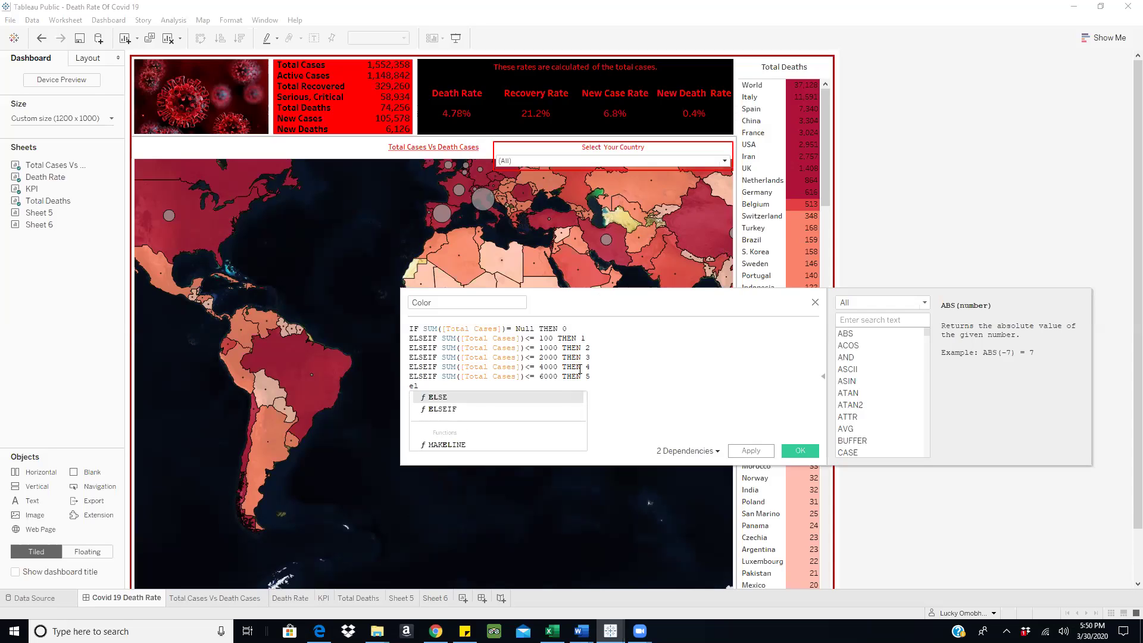
{"action": "left_click", "coordinate": [482, 398]}
{"action": "type", "text": "6"}
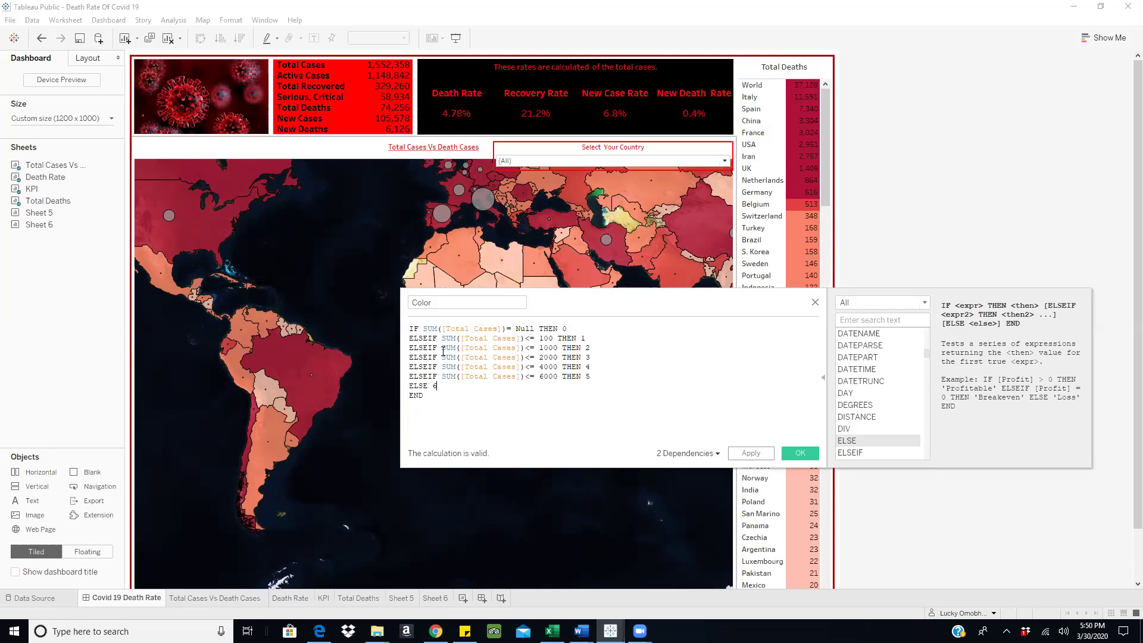
{"action": "left_click", "coordinate": [760, 457]}
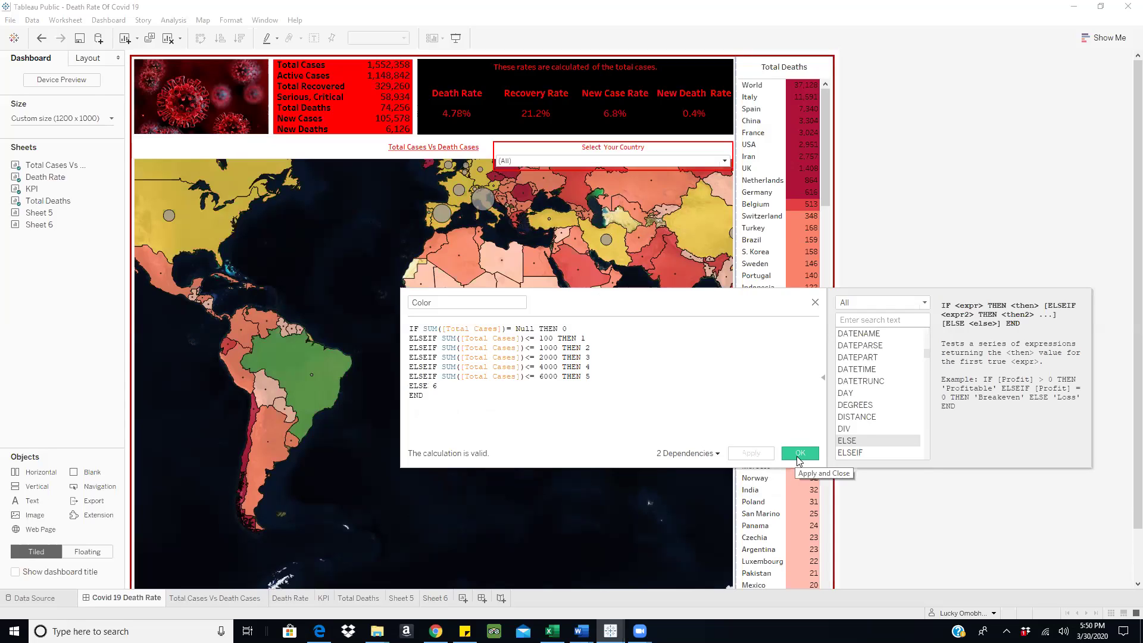
{"action": "left_click", "coordinate": [799, 454]}
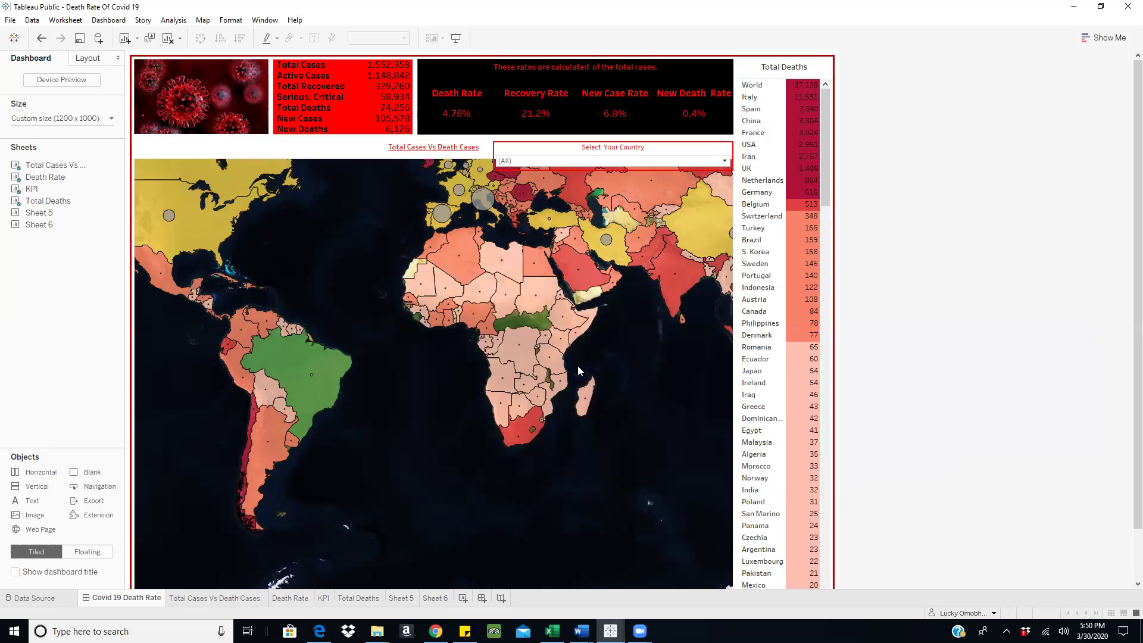
- Open the Total Cases Vs Death Cases sheet and choose the Red palette for editing the Color legend's colours
{"action": "left_click", "coordinate": [623, 369]}
{"action": "left_click", "coordinate": [742, 156]}
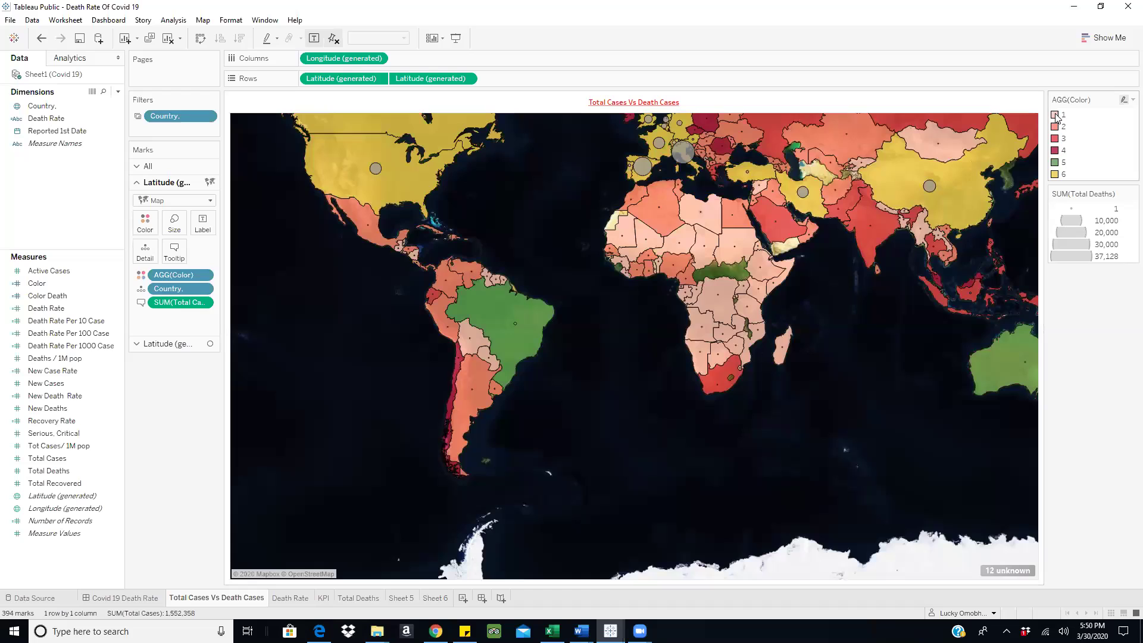
{"action": "double_click", "coordinate": [1057, 117]}
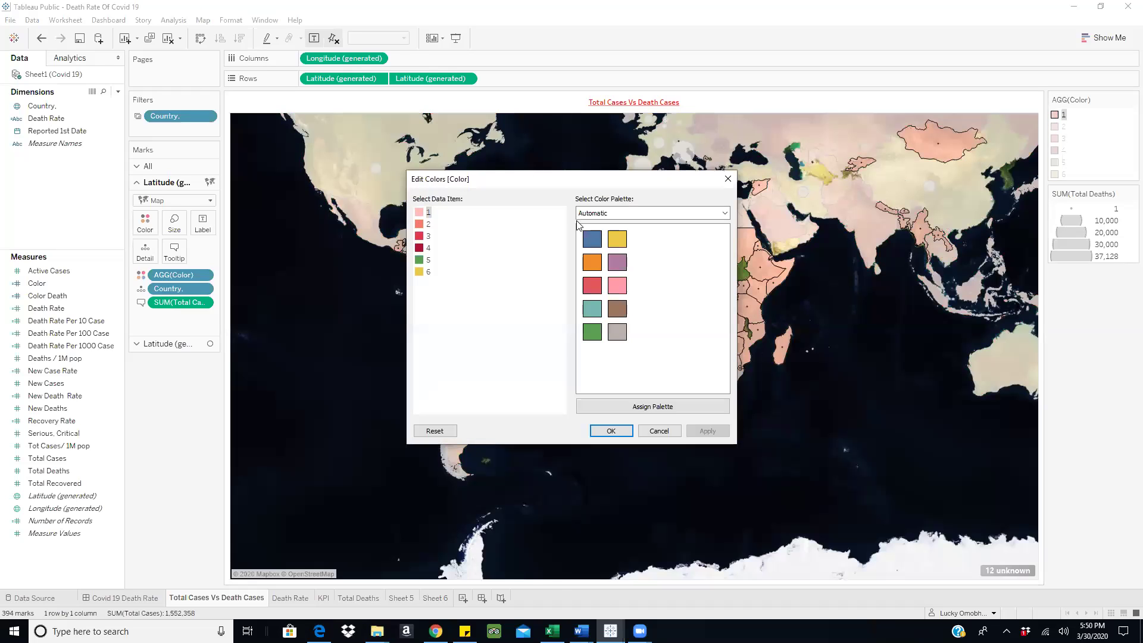
{"action": "left_click", "coordinate": [725, 214]}
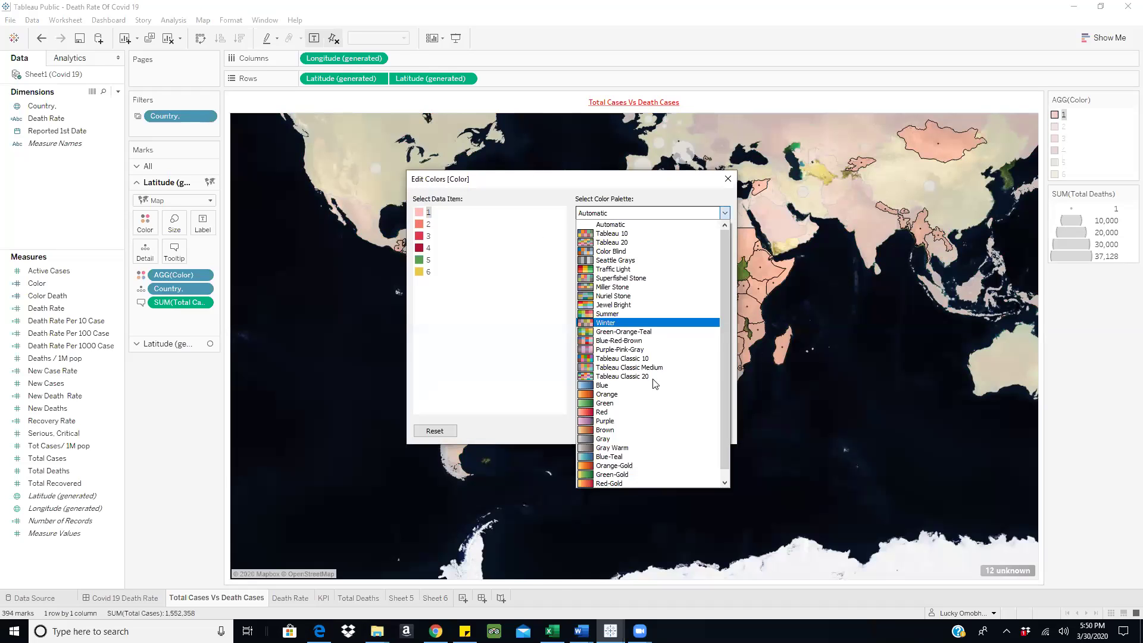
{"action": "left_click", "coordinate": [646, 412]}
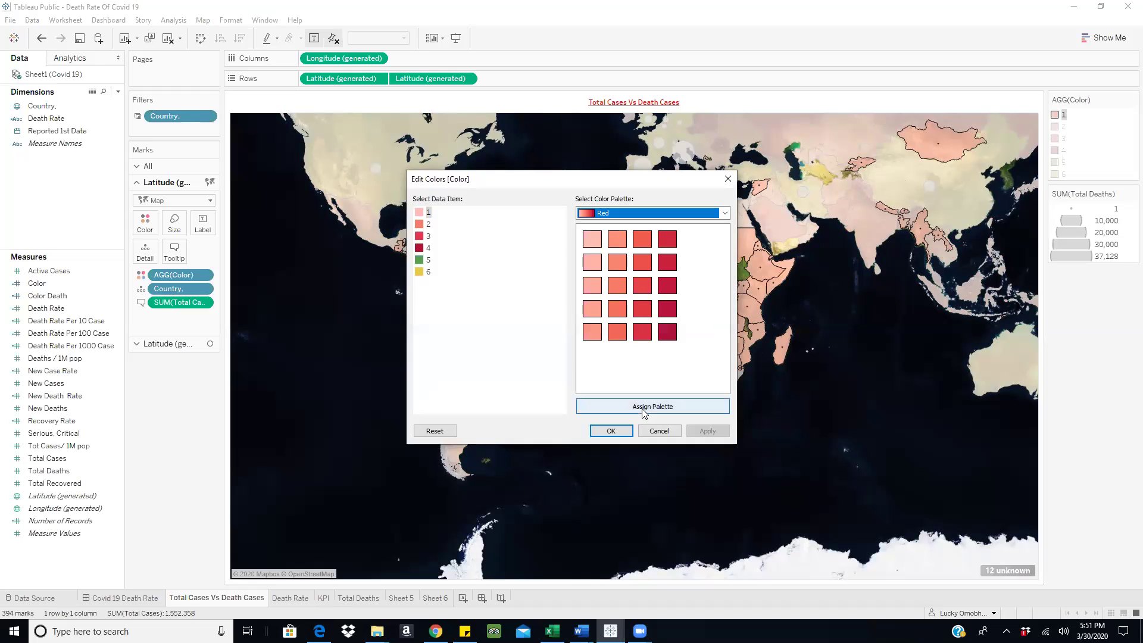
- Assign light red shades from the palette to values 1 and 2 of the Color legend
{"action": "left_click", "coordinate": [420, 215]}
{"action": "left_click", "coordinate": [597, 246]}
{"action": "left_click", "coordinate": [598, 254]}
{"action": "left_click", "coordinate": [424, 225]}
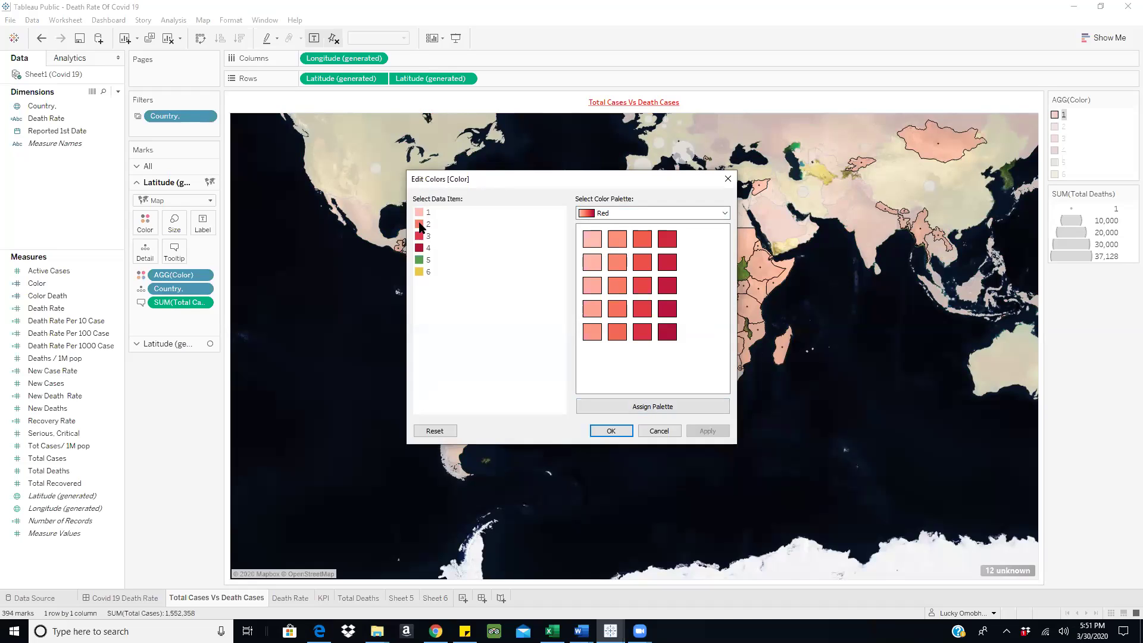
{"action": "left_click", "coordinate": [593, 262]}
{"action": "left_click", "coordinate": [618, 266]}
{"action": "left_click", "coordinate": [592, 311]}
- Assign a medium red shade to value 3 and a stronger red to value 4
{"action": "left_click", "coordinate": [424, 237]}
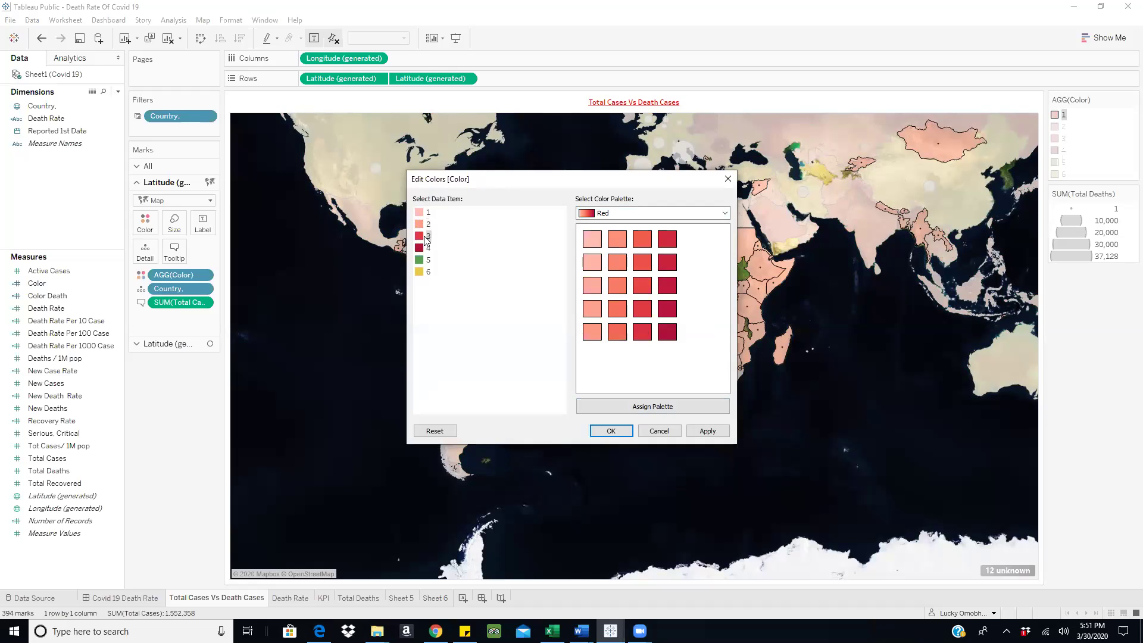
{"action": "left_click", "coordinate": [618, 292]}
{"action": "left_click", "coordinate": [424, 248]}
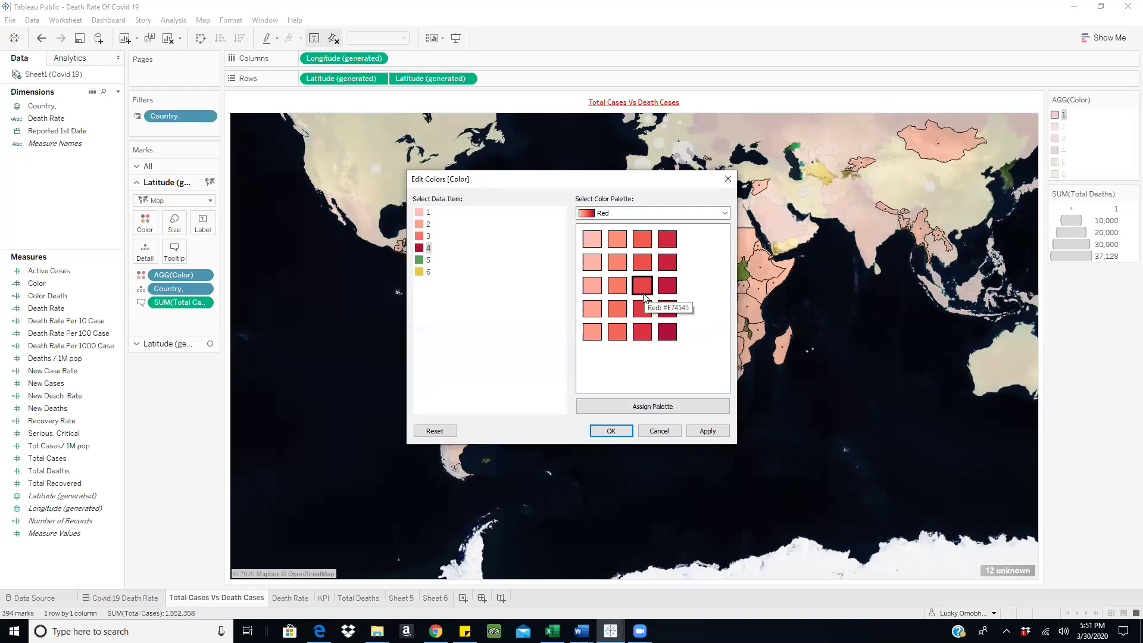
{"action": "left_click", "coordinate": [643, 309]}
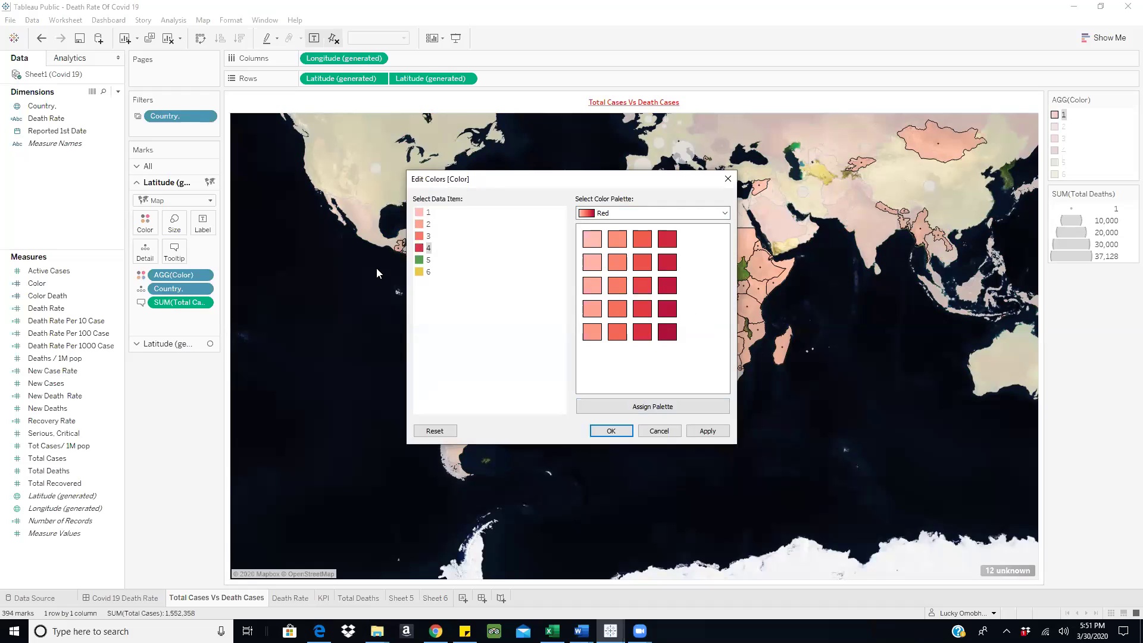
- Assign dark red to value 5 and the darkest red to value 6, and apply the legend colours
{"action": "left_click", "coordinate": [428, 260]}
{"action": "left_click", "coordinate": [644, 338]}
{"action": "left_click", "coordinate": [667, 337]}
{"action": "left_click", "coordinate": [714, 433]}
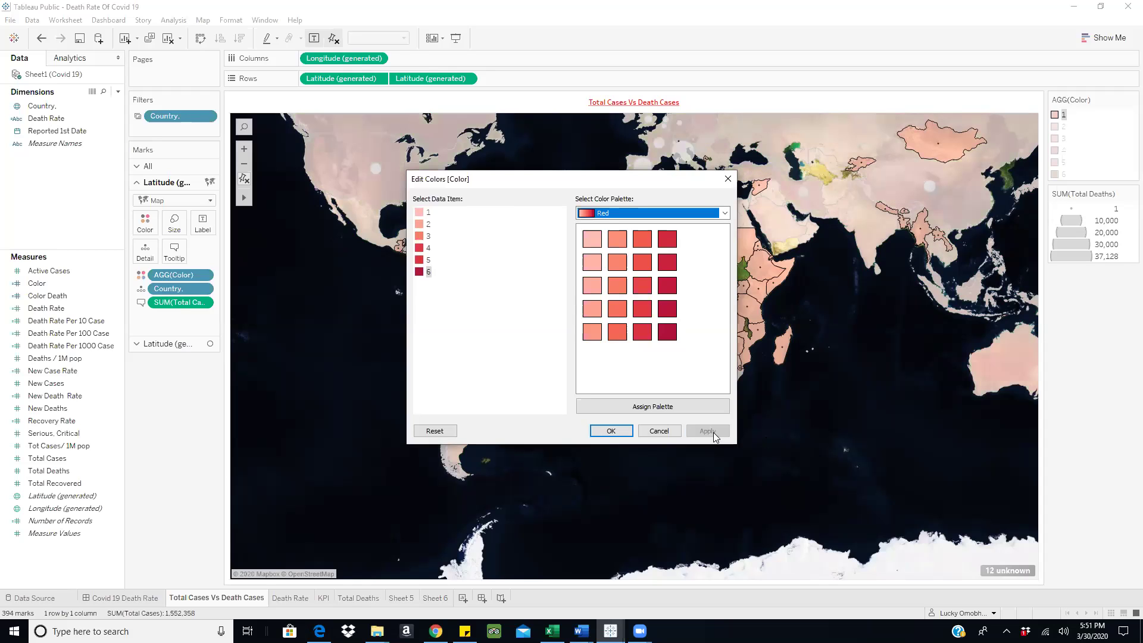
{"action": "left_click", "coordinate": [612, 431]}
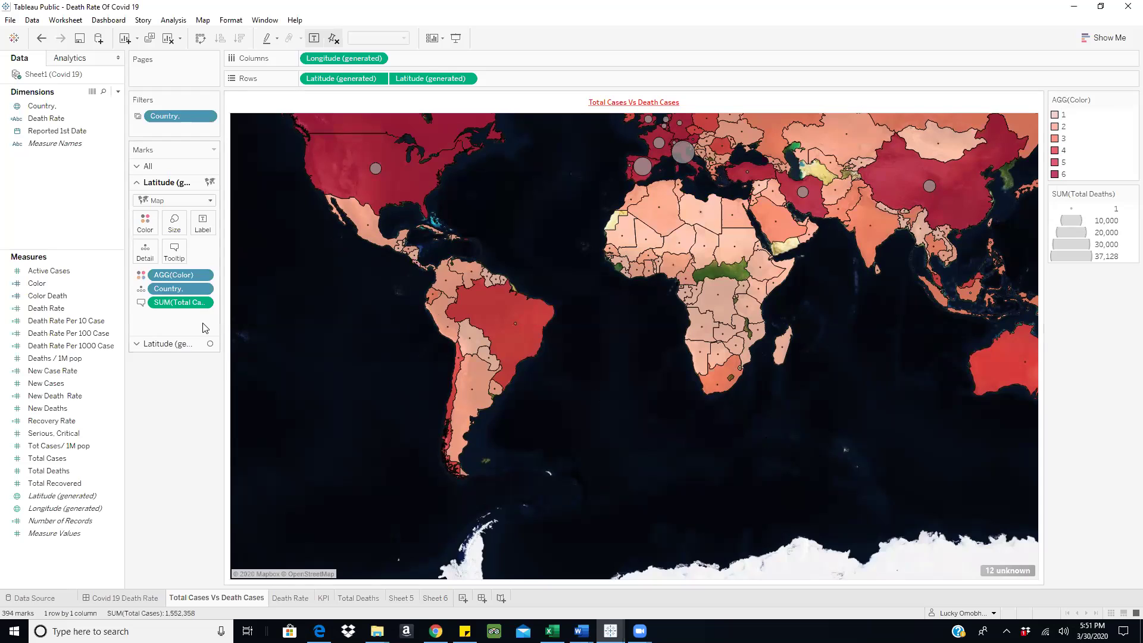
- Reopen the Color calculated field to review its extended conditions
{"action": "left_click", "coordinate": [117, 286]}
{"action": "left_click", "coordinate": [118, 285]}
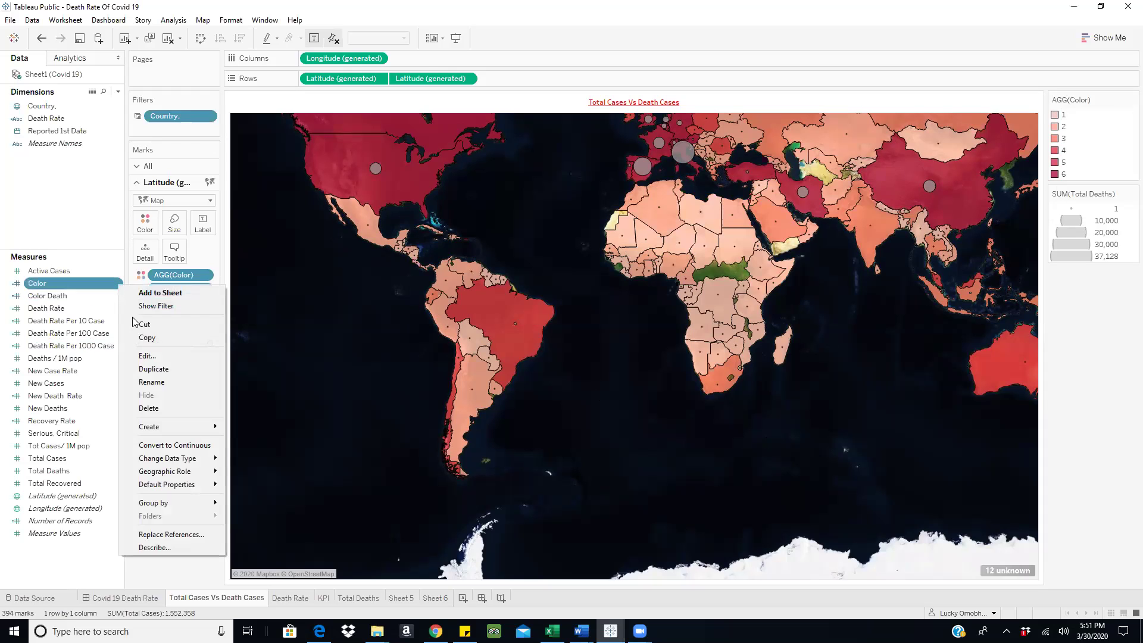
{"action": "left_click", "coordinate": [160, 358]}
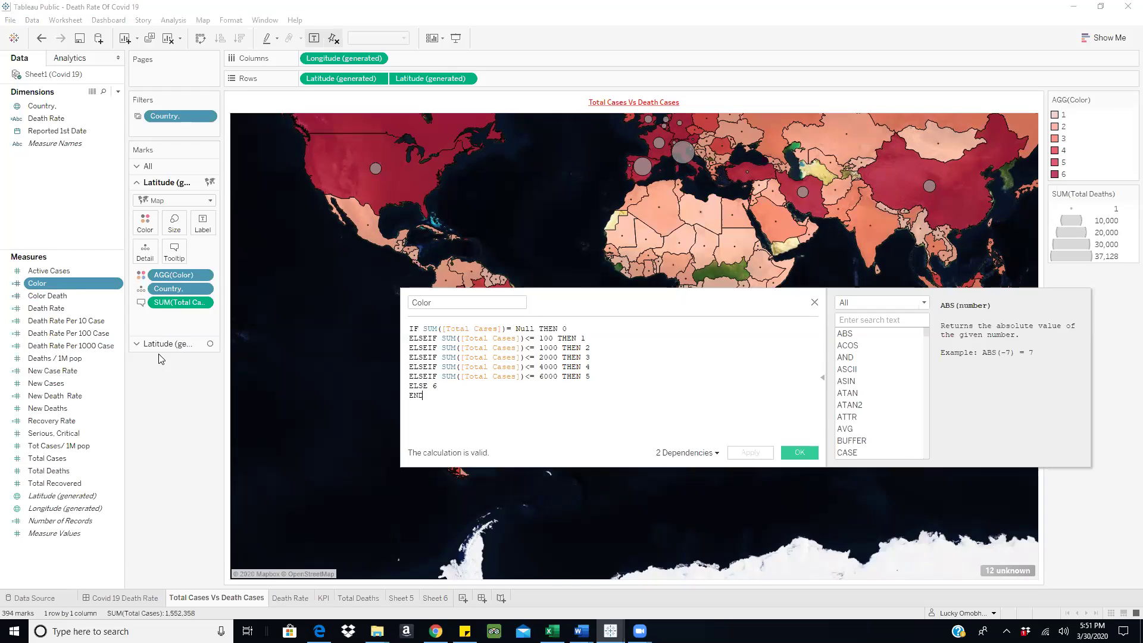
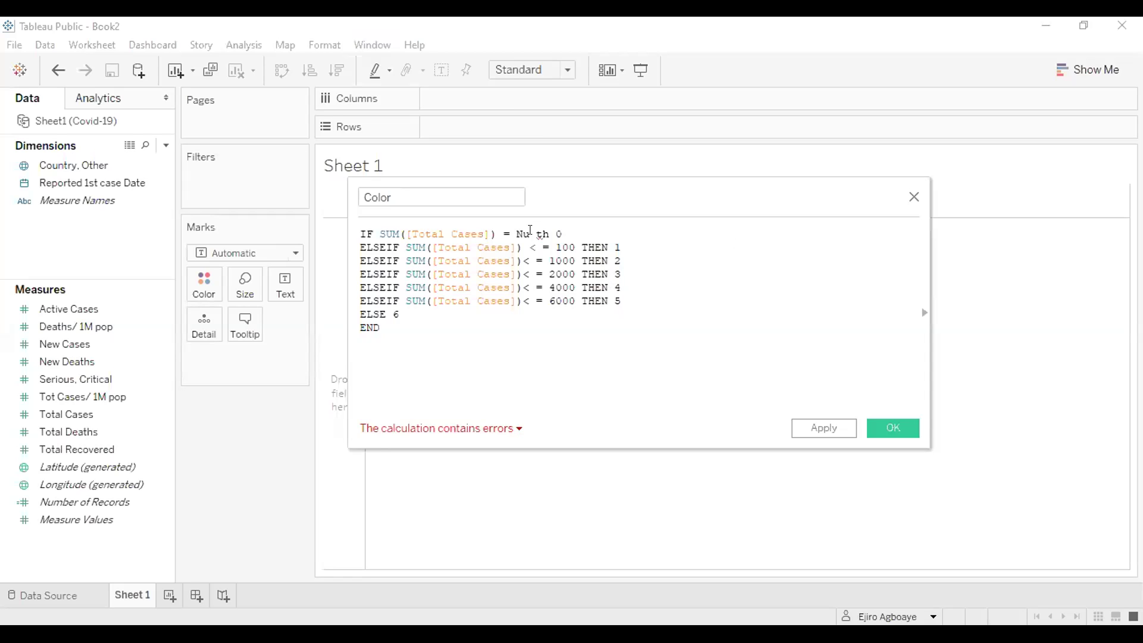
- In the Book2 workbook, try to complete the Color formula's first condition with = Null THEN 0
{"action": "key", "text": "BackSpace"}
{"action": "key", "text": "BackSpace"}
{"action": "type", "text": "Null th"}
{"action": "key", "text": "Delete"}
{"action": "key", "text": "Delete"}
{"action": "key", "text": "BackSpace"}
{"action": "key", "text": "BackSpace"}
{"action": "key", "text": "BackSpace"}
{"action": "key", "text": "BackSpace"}
{"action": "type", "text": "the"}
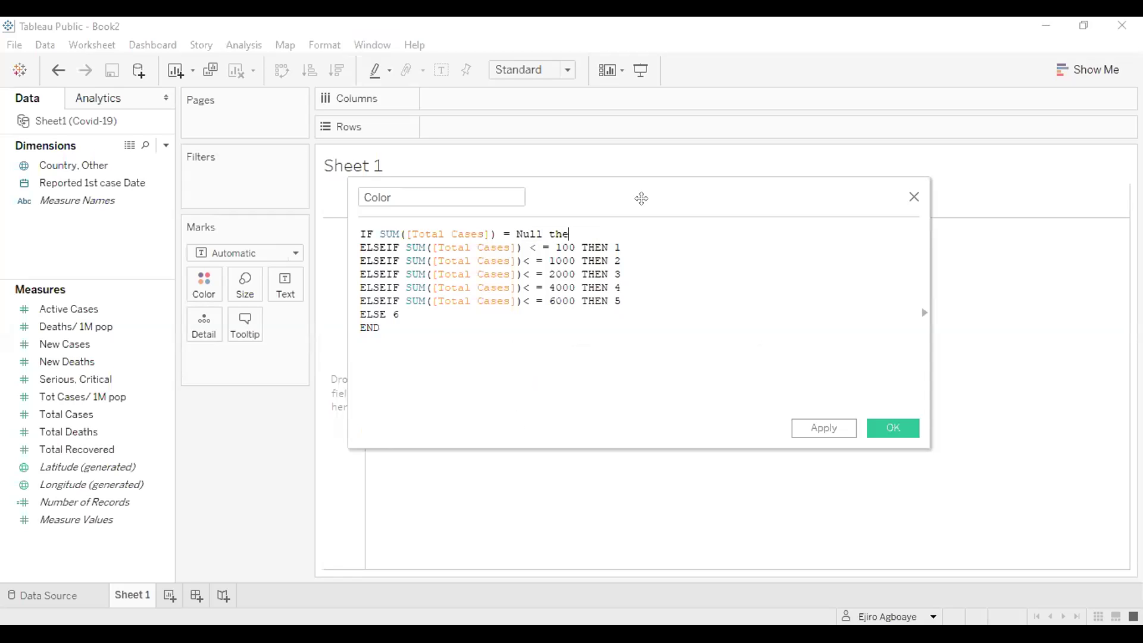
{"action": "type", "text": "n"}
{"action": "key", "text": "BackSpace"}
{"action": "key", "text": "BackSpace"}
{"action": "key", "text": "BackSpace"}
{"action": "key", "text": "BackSpace"}
{"action": "type", "text": "Then 0"}
{"action": "key", "text": "Left"}
{"action": "key", "text": "Left"}
{"action": "key", "text": "BackSpace"}
{"action": "key", "text": "BackSpace"}
{"action": "key", "text": "BackSpace"}
{"action": "type", "text": "HEN"}
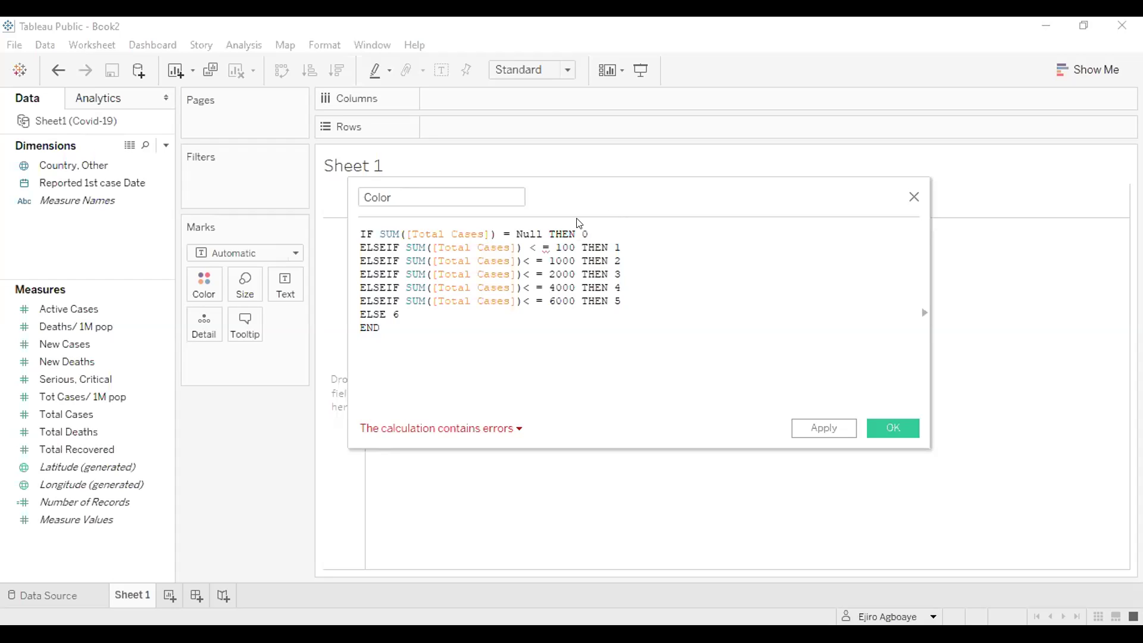
- Replace Null in the first condition with the suggested NULL keyword
{"action": "left_click", "coordinate": [538, 233]}
{"action": "key", "text": "BackSpace"}
{"action": "key", "text": "BackSpace"}
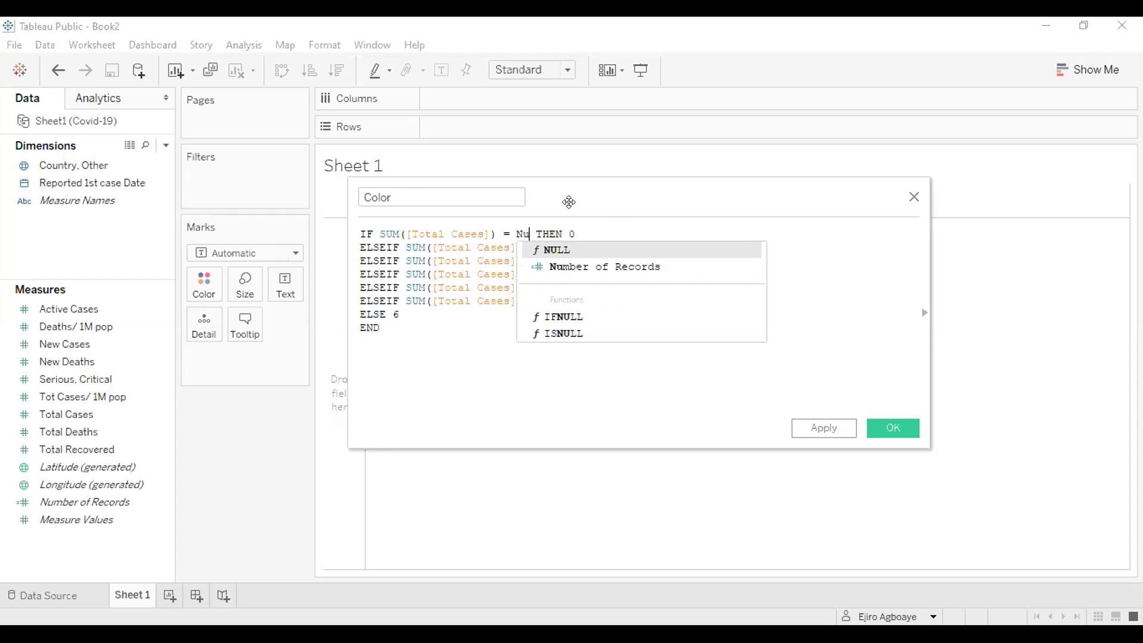
{"action": "left_click", "coordinate": [548, 248]}
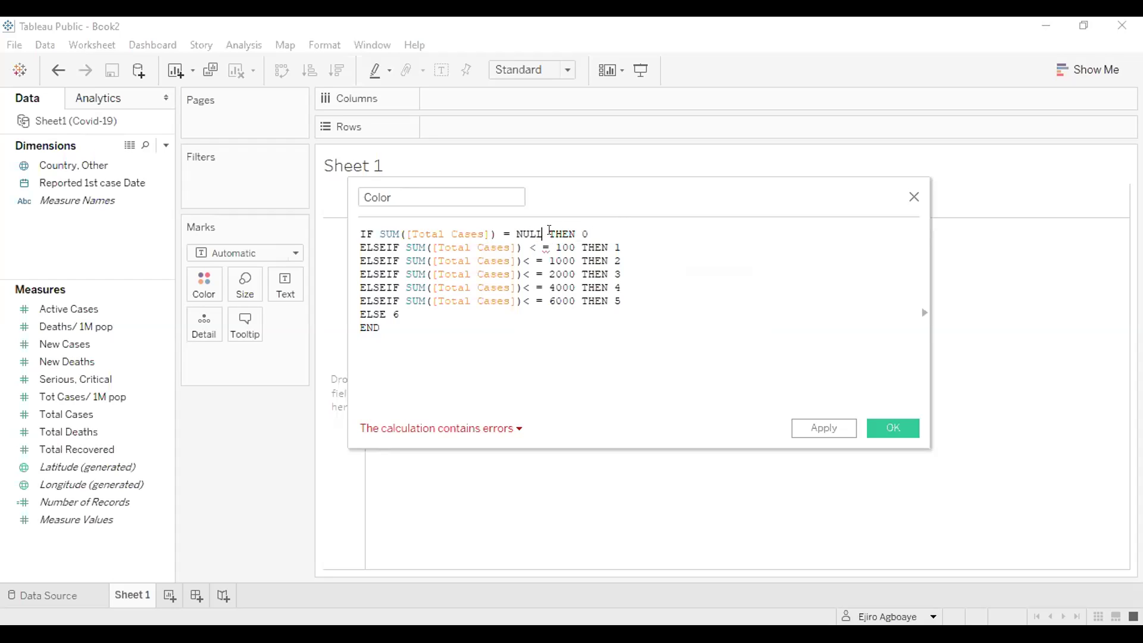
- Erase the first condition of the Color formula back to IF SUM([Tot
{"action": "type", "text": "T"}
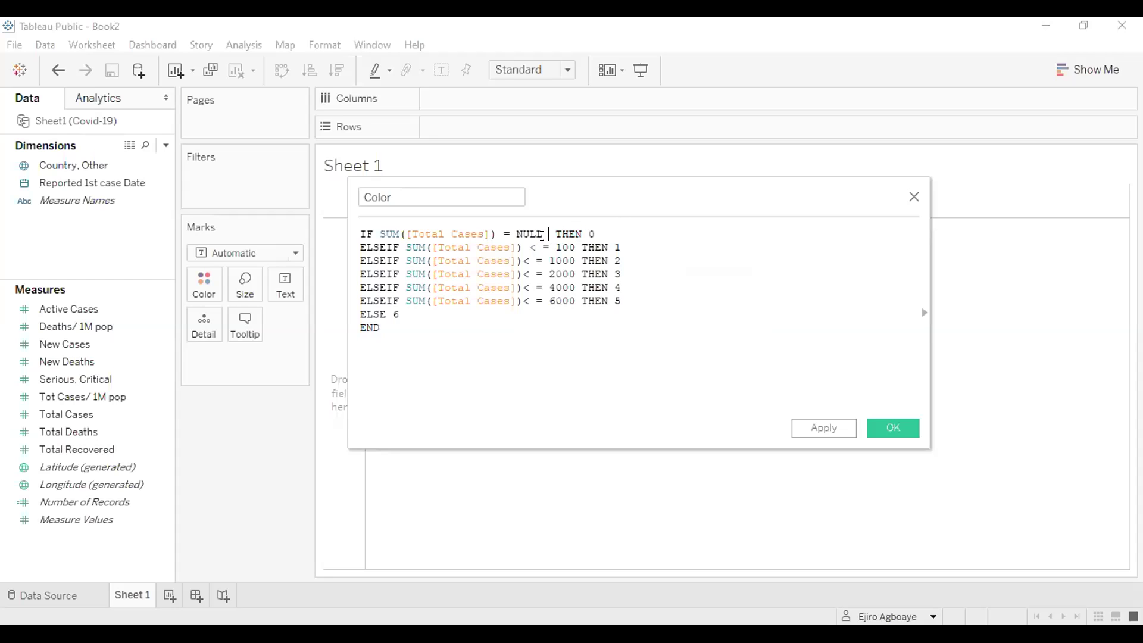
{"action": "type", "text": "HE"}
{"action": "key", "text": "Delete"}
{"action": "key", "text": "Delete"}
{"action": "key", "text": "Delete"}
{"action": "key", "text": "Delete"}
{"action": "key", "text": "Delete"}
{"action": "key", "text": "Delete"}
{"action": "key", "text": "Delete"}
{"action": "key", "text": "BackSpace"}
{"action": "key", "text": "BackSpace"}
{"action": "key", "text": "BackSpace"}
{"action": "key", "text": "BackSpace"}
{"action": "key", "text": "BackSpace"}
{"action": "key", "text": "BackSpace"}
{"action": "key", "text": "BackSpace"}
{"action": "key", "text": "BackSpace"}
{"action": "key", "text": "BackSpace"}
{"action": "key", "text": "BackSpace"}
{"action": "key", "text": "BackSpace"}
{"action": "key", "text": "BackSpace"}
{"action": "key", "text": "BackSpace"}
{"action": "key", "text": "BackSpace"}
{"action": "key", "text": "BackSpace"}
{"action": "key", "text": "BackSpace"}
{"action": "key", "text": "BackSpace"}
{"action": "key", "text": "BackSpace"}
{"action": "key", "text": "BackSpace"}
{"action": "key", "text": "BackSpace"}
{"action": "key", "text": "BackSpace"}
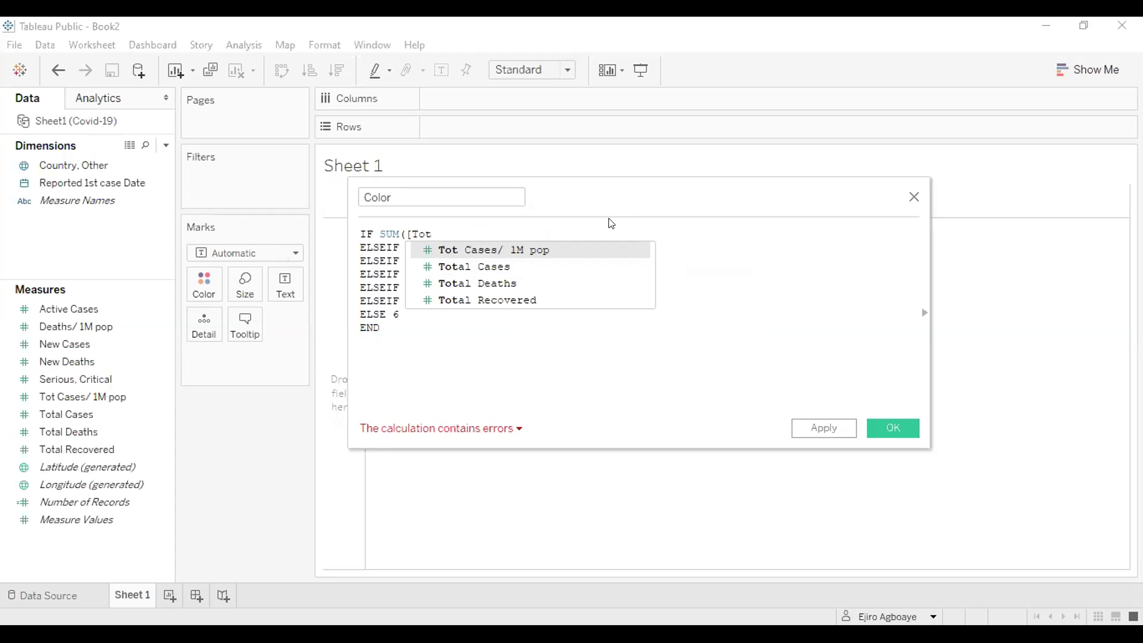
- Rewrite the Color formula's first condition as IF SUM([Total Cases]) = NULL THEN 0
{"action": "key", "text": "Down"}
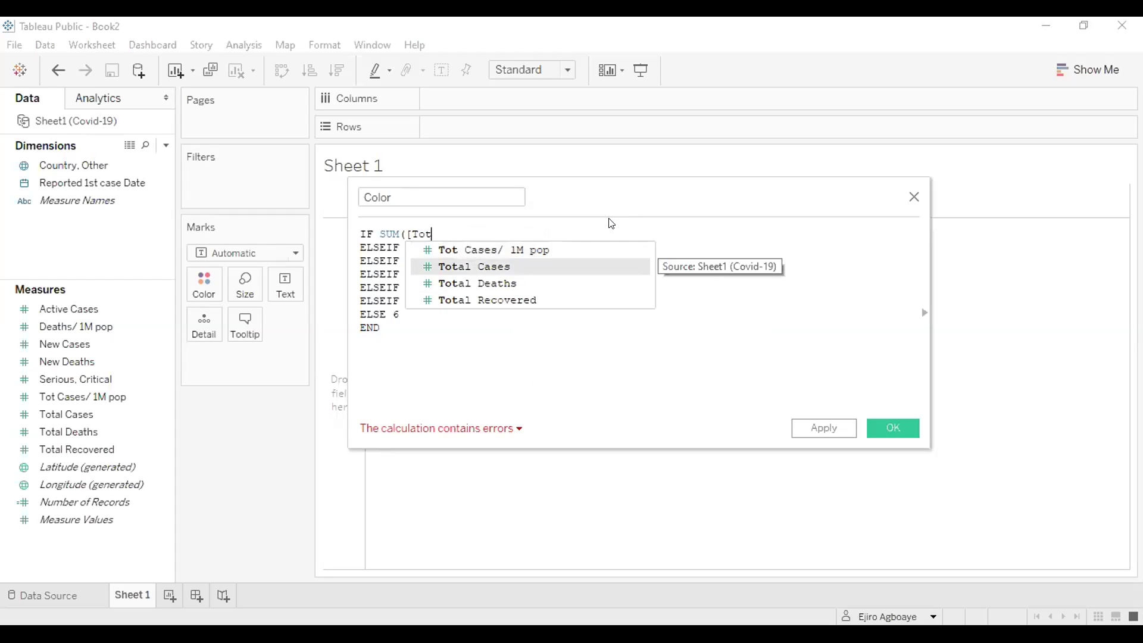
{"action": "key", "text": "Return"}
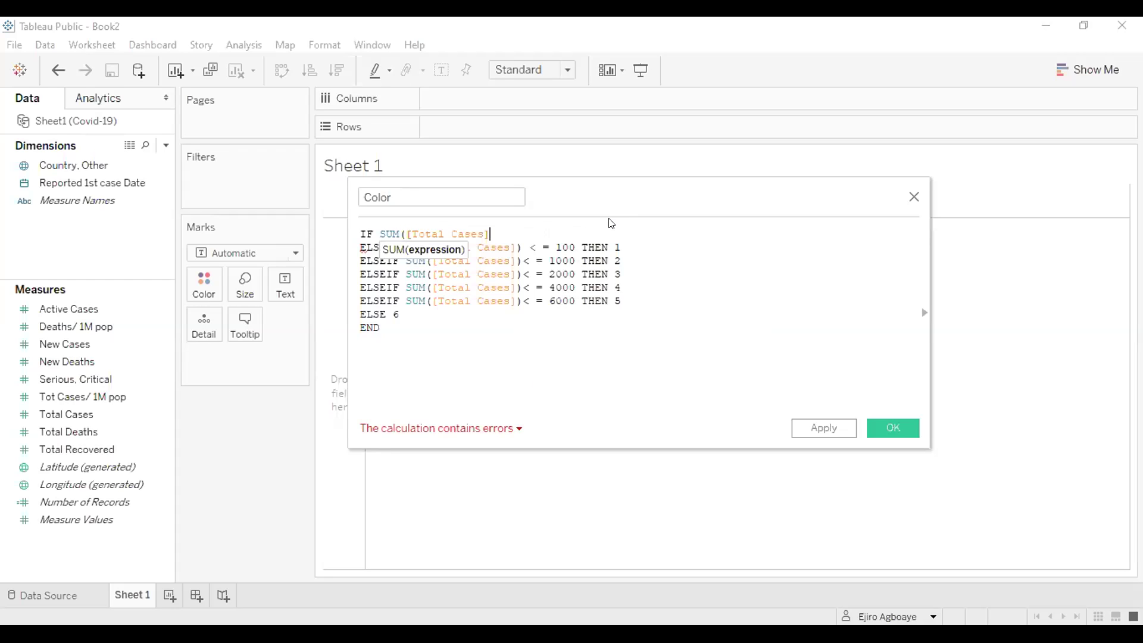
{"action": "type", "text": ")"}
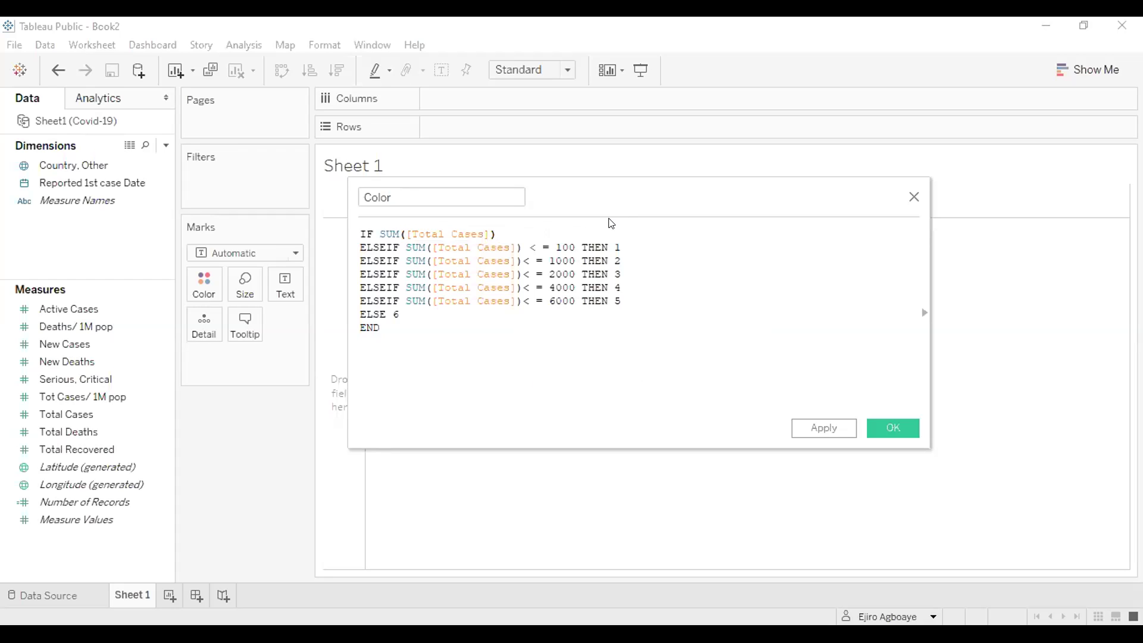
{"action": "type", "text": " ="}
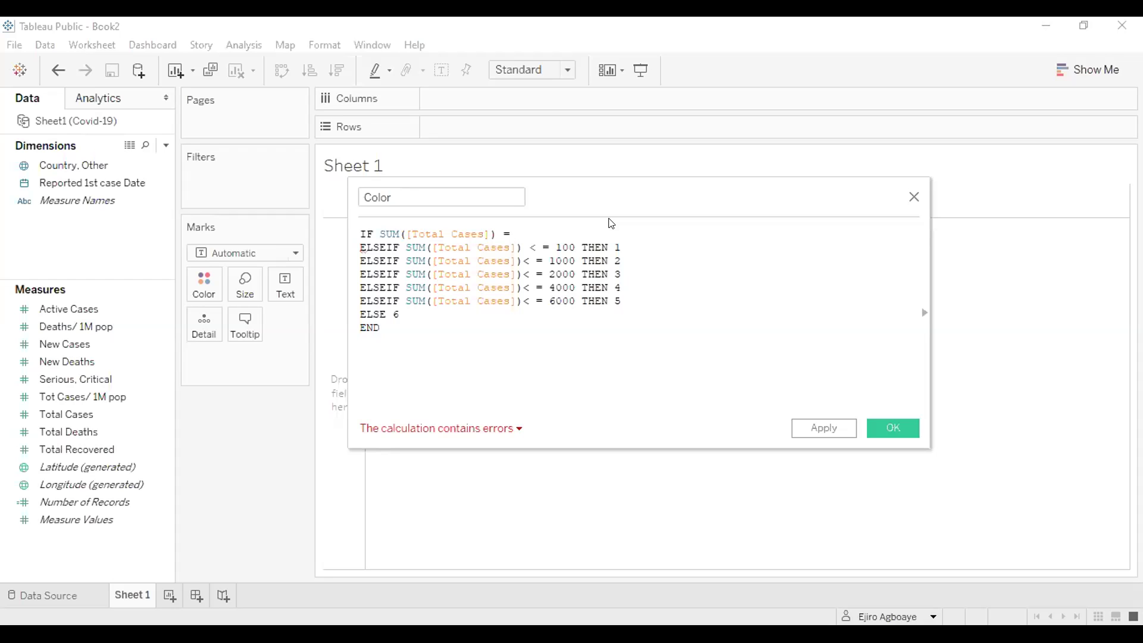
{"action": "type", "text": " N"}
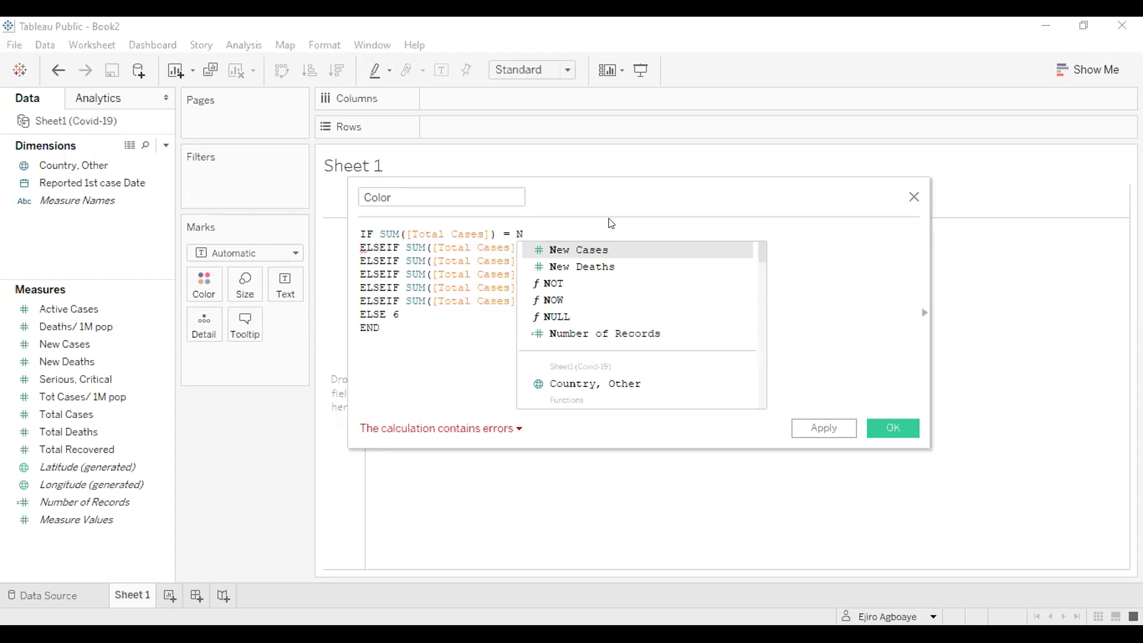
{"action": "type", "text": "ULL"}
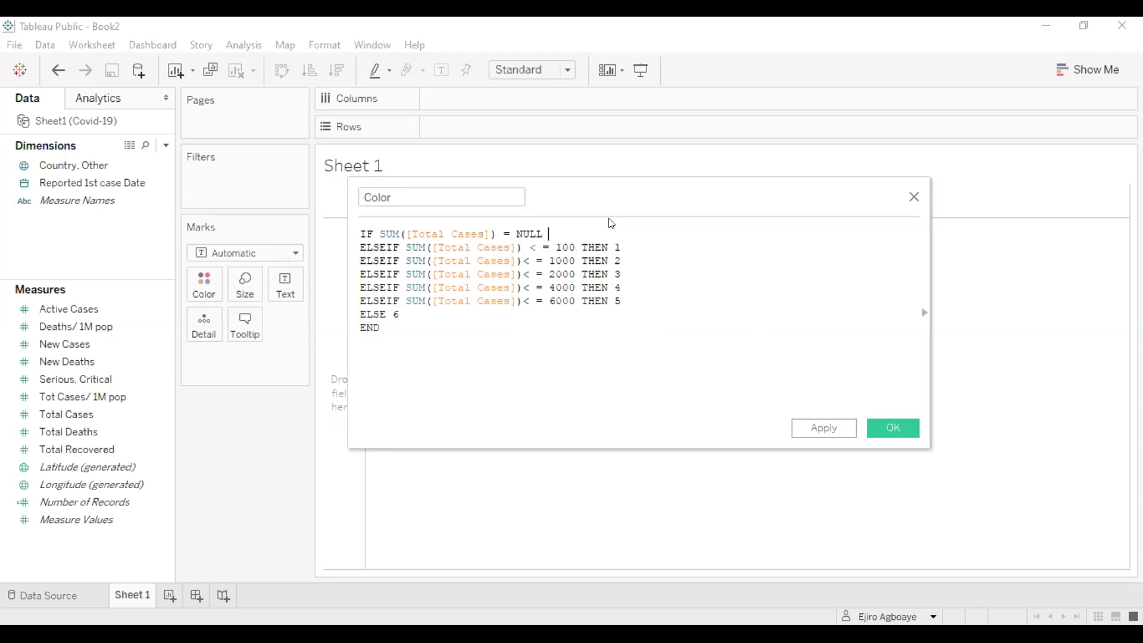
{"action": "type", "text": " THEN 0"}
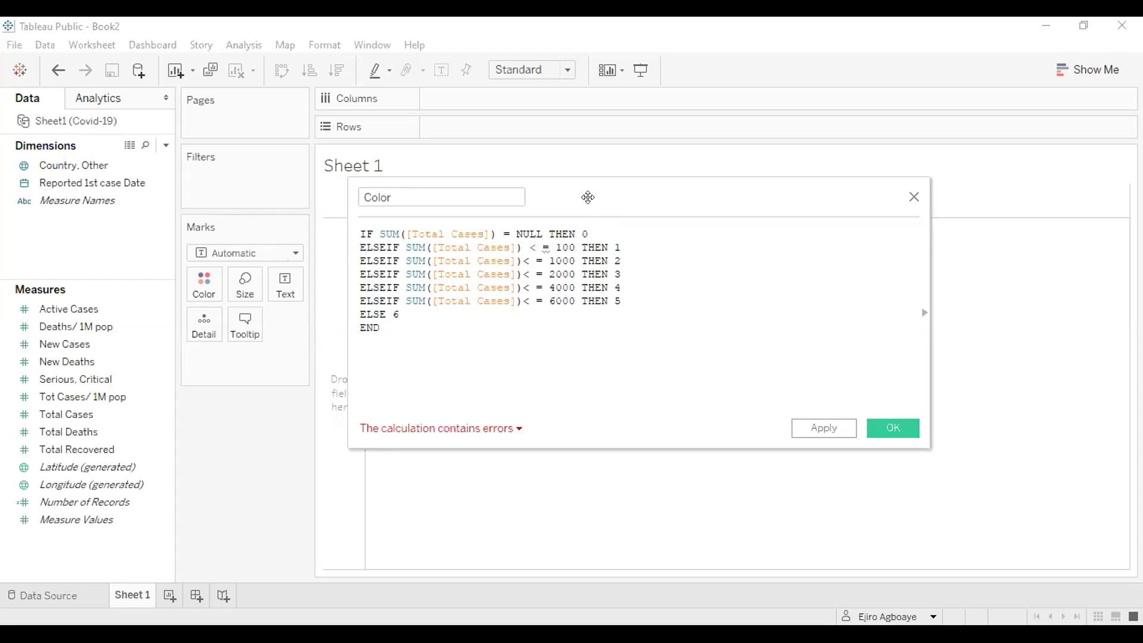
- Re-enter NULL in the first condition, changing its spelling to Null
{"action": "key", "text": "BackSpace"}
{"action": "key", "text": "BackSpace"}
{"action": "key", "text": "BackSpace"}
{"action": "key", "text": "BackSpace"}
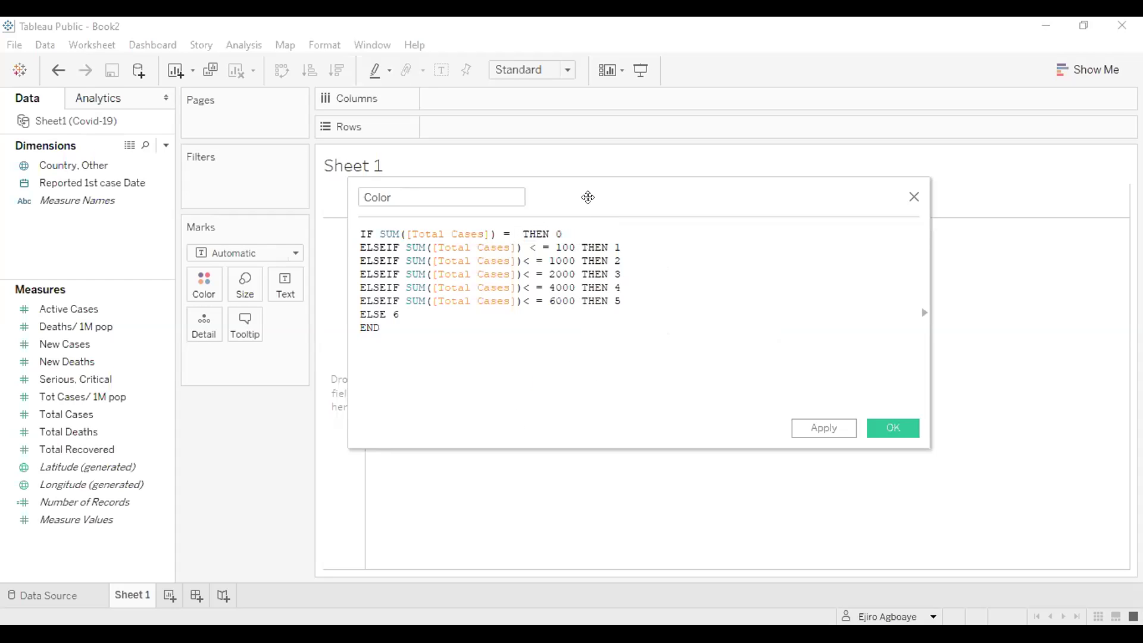
{"action": "type", "text": "N"}
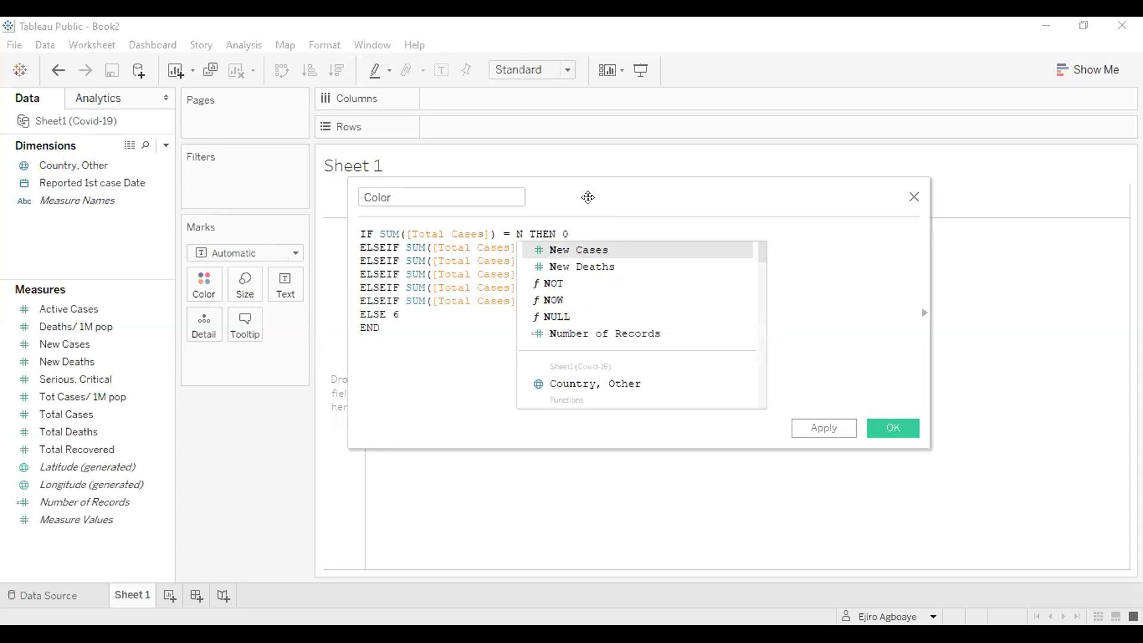
{"action": "type", "text": "ULL"}
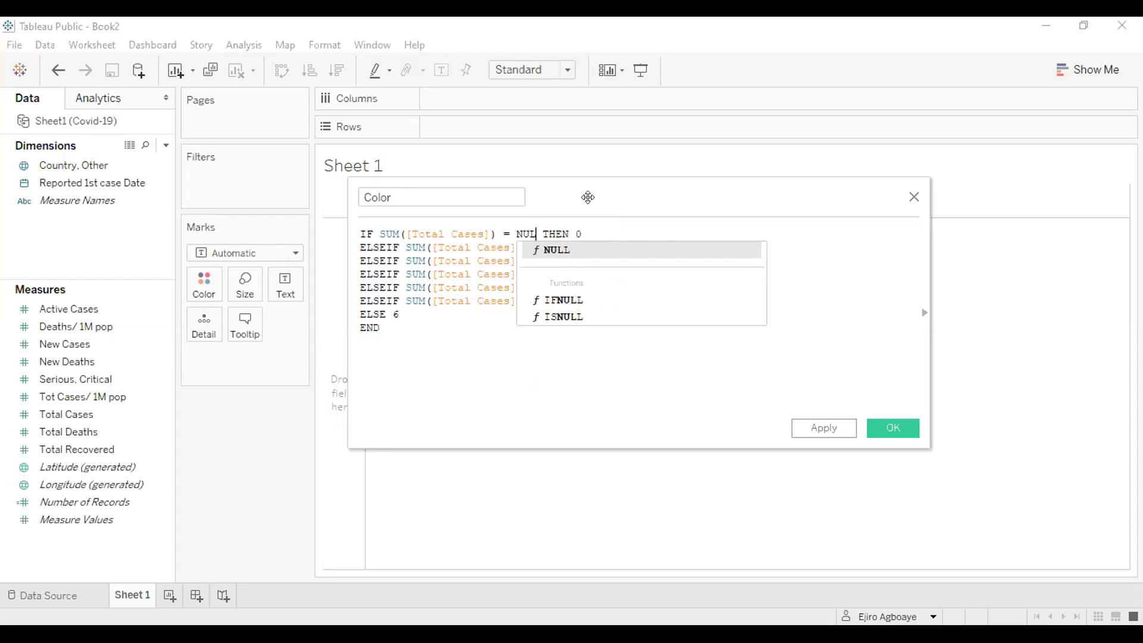
{"action": "key", "text": "BackSpace"}
{"action": "key", "text": "BackSpace"}
{"action": "key", "text": "BackSpace"}
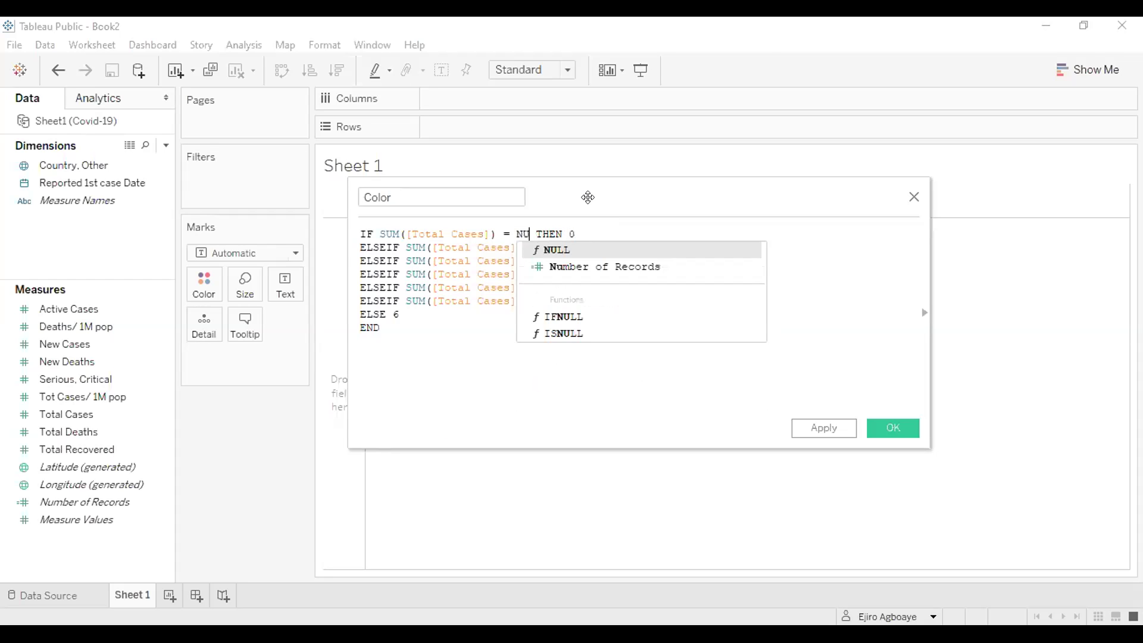
{"action": "type", "text": "ull"}
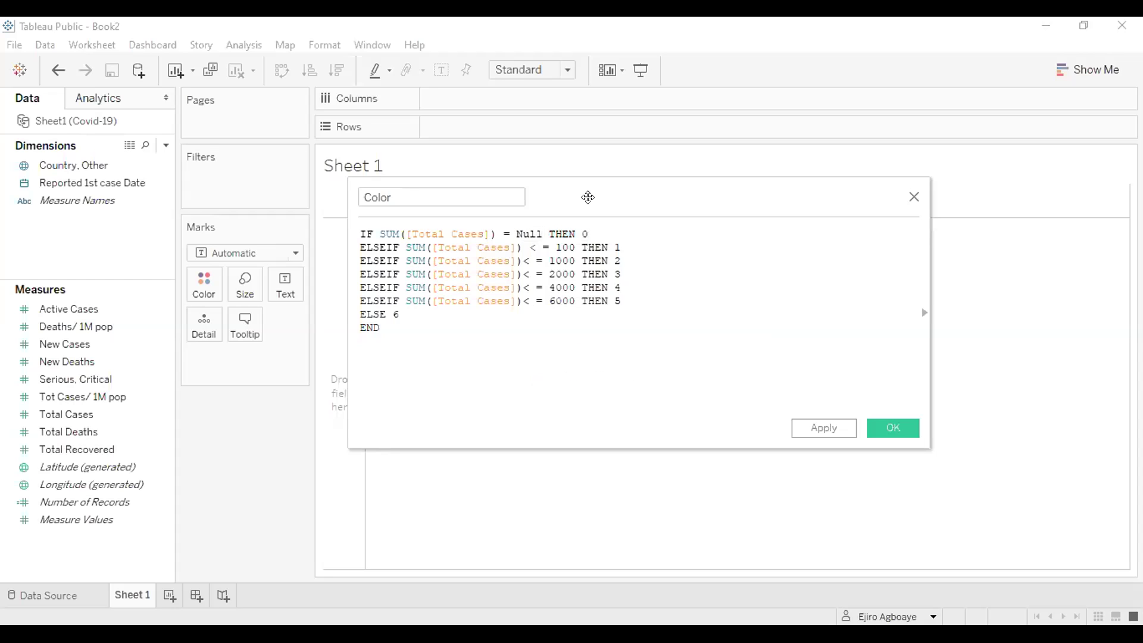
- Delete and re-enter THEN 0 at the end of the first condition
{"action": "type", "text": " THe"}
{"action": "key", "text": "End"}
{"action": "key", "text": "BackSpace"}
{"action": "key", "text": "BackSpace"}
{"action": "key", "text": "BackSpace"}
{"action": "key", "text": "BackSpace"}
{"action": "key", "text": "BackSpace"}
{"action": "key", "text": "BackSpace"}
{"action": "key", "text": "BackSpace"}
{"action": "key", "text": "BackSpace"}
{"action": "key", "text": "BackSpace"}
{"action": "key", "text": "BackSpace"}
{"action": "type", "text": "t"}
{"action": "key", "text": "BackSpace"}
{"action": "type", "text": "T"}
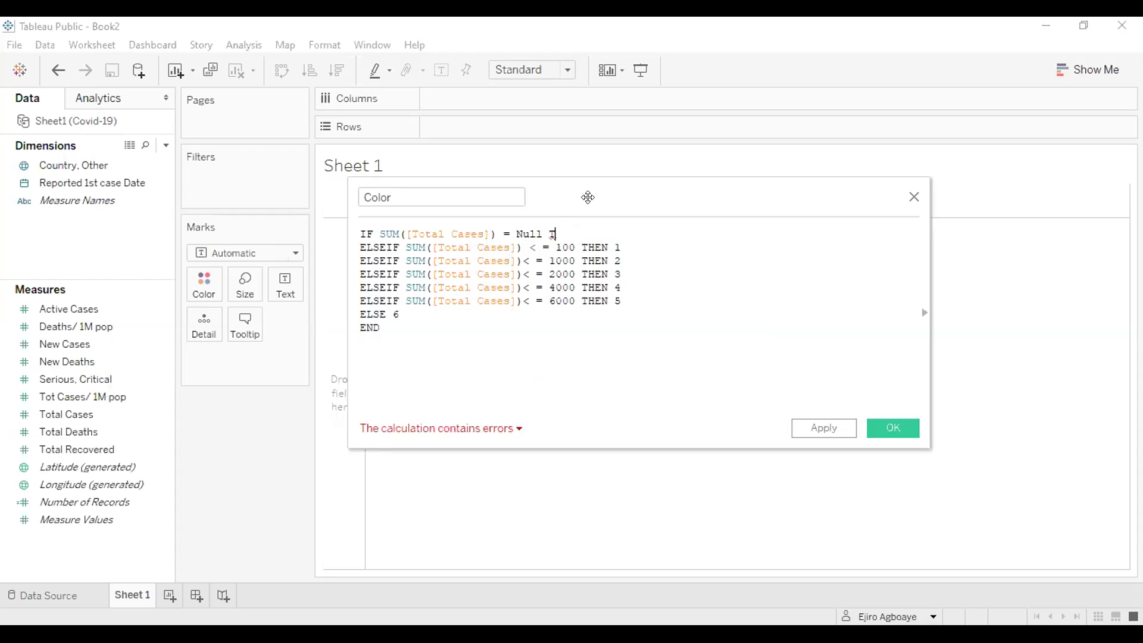
{"action": "type", "text": "H"}
{"action": "key", "text": "BackSpace"}
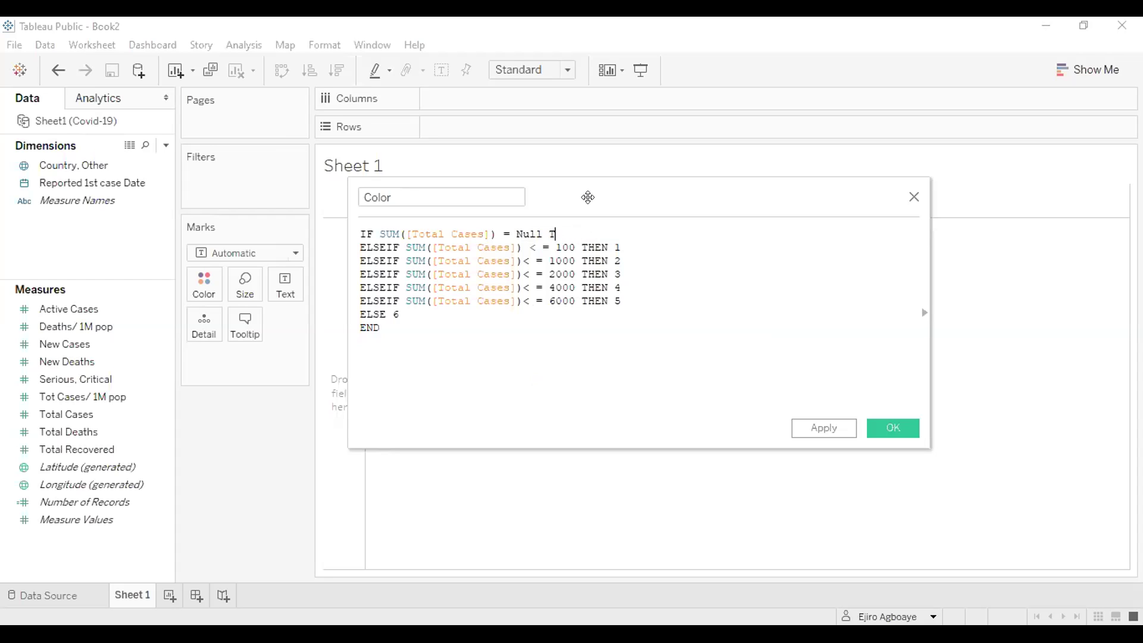
{"action": "type", "text": "HEN 0"}
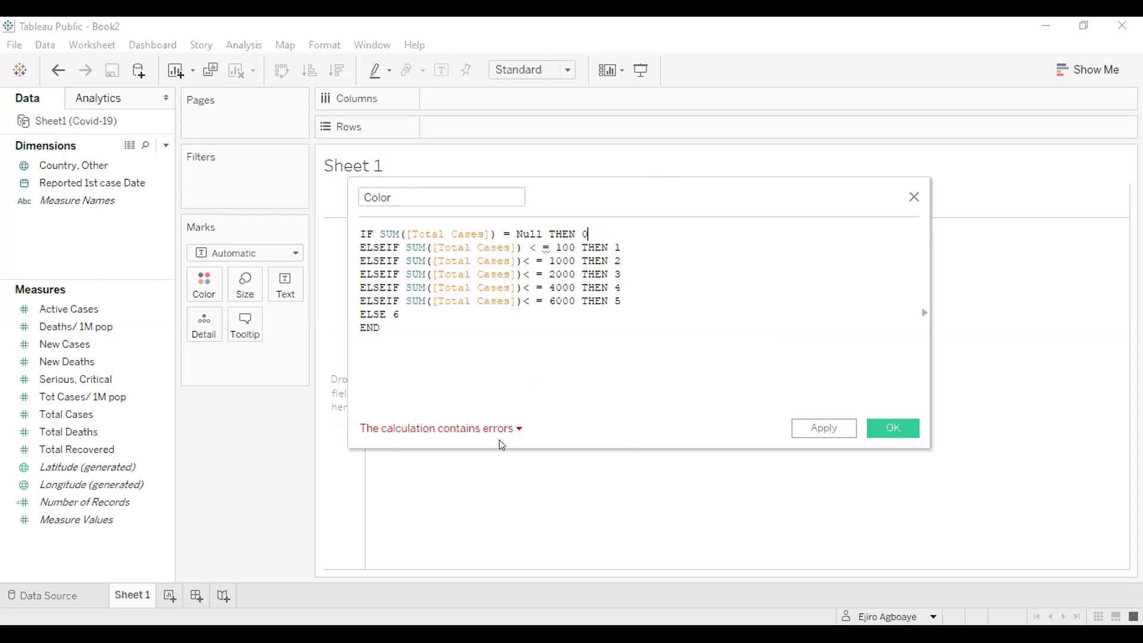
- Check the calculation's error details and replace Null with NULL in the first condition
{"action": "left_click", "coordinate": [514, 428]}
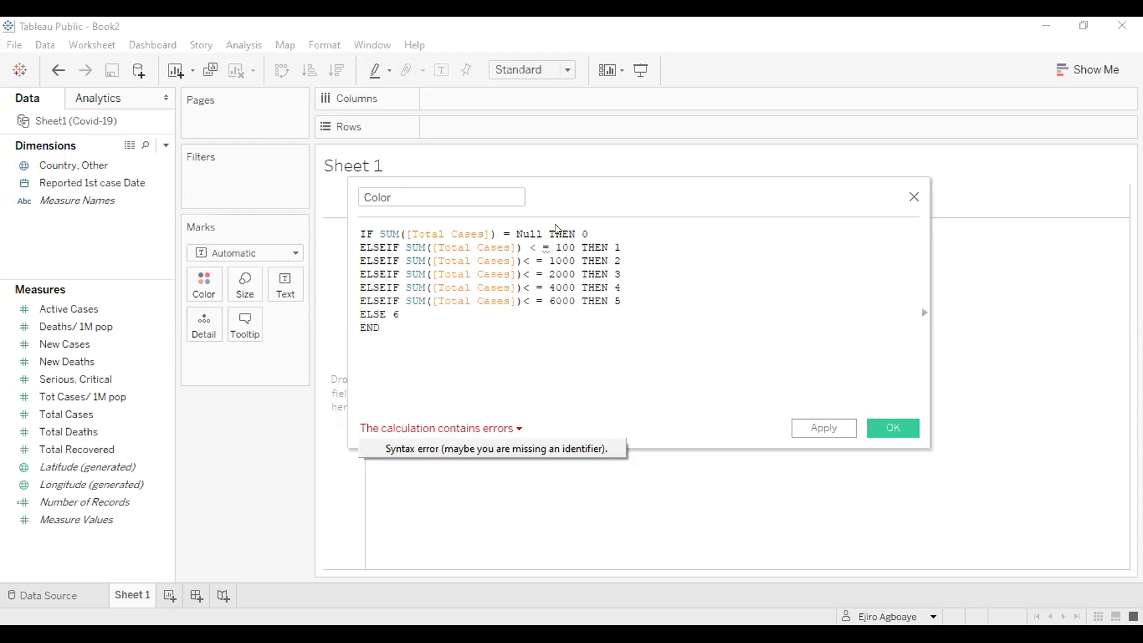
{"action": "left_click", "coordinate": [536, 370]}
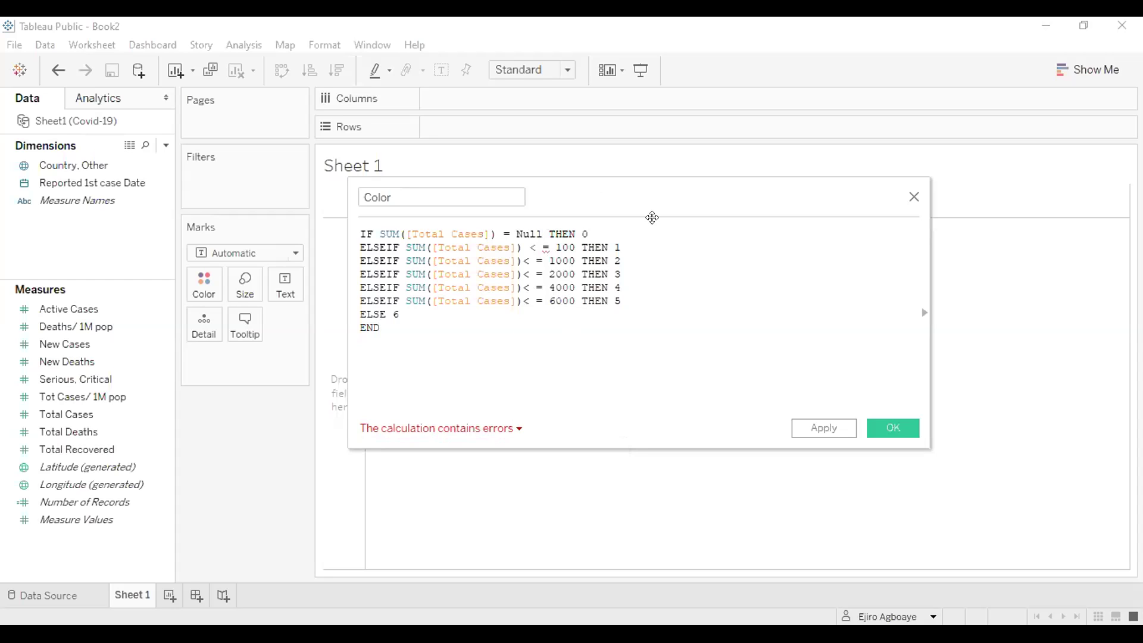
{"action": "left_click", "coordinate": [544, 232]}
{"action": "key", "text": "BackSpace"}
{"action": "key", "text": "BackSpace"}
{"action": "key", "text": "BackSpace"}
{"action": "key", "text": "BackSpace"}
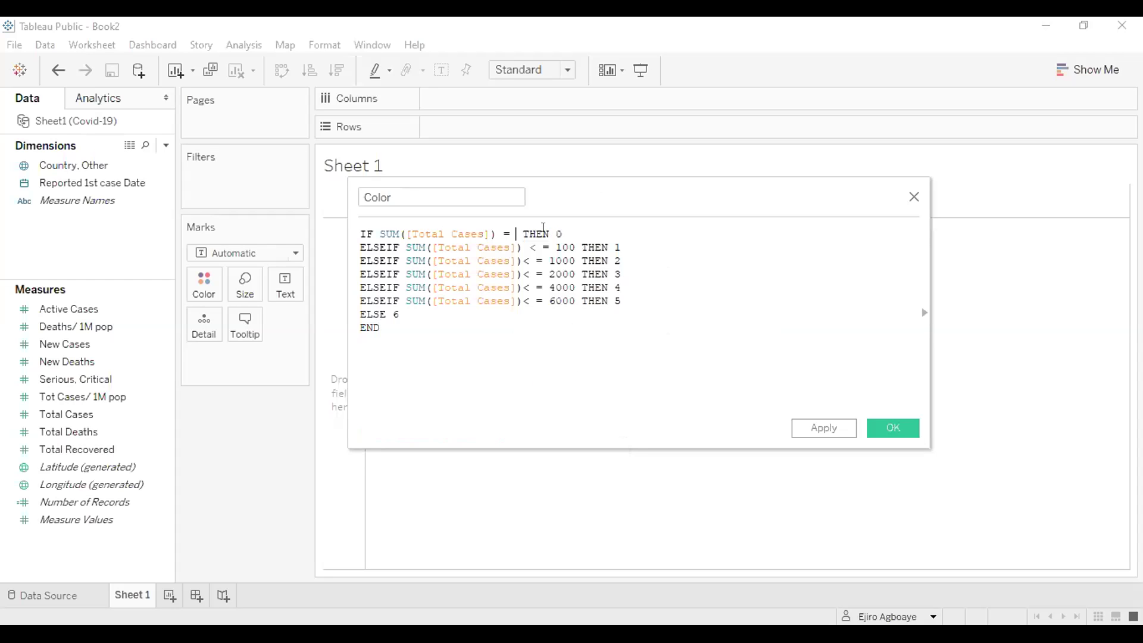
{"action": "type", "text": "N "}
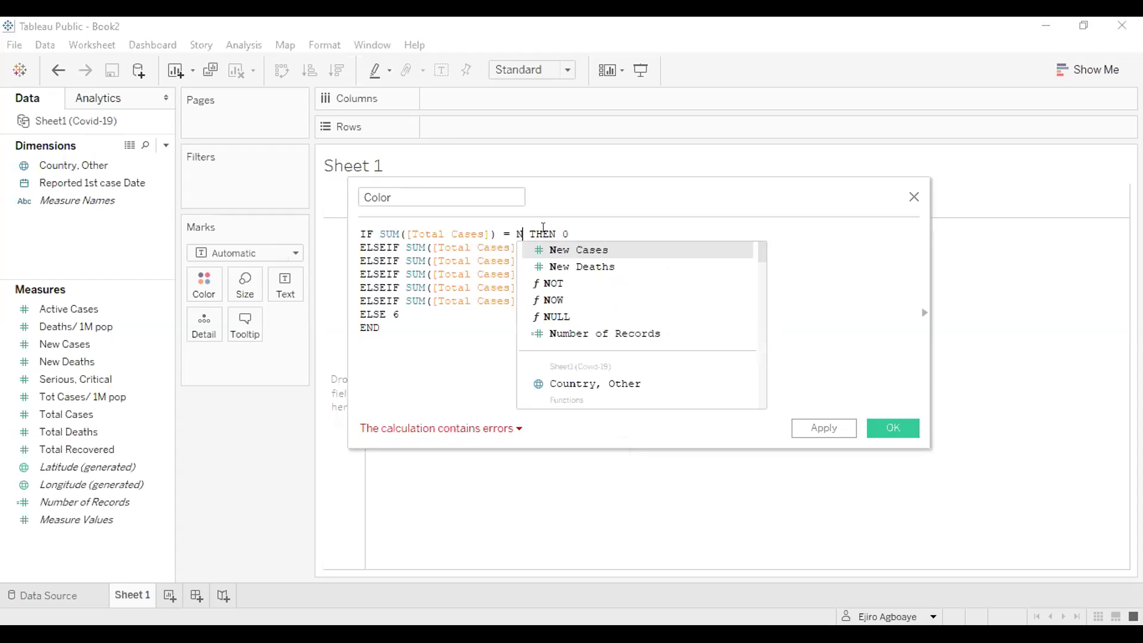
{"action": "type", "text": "ULL"}
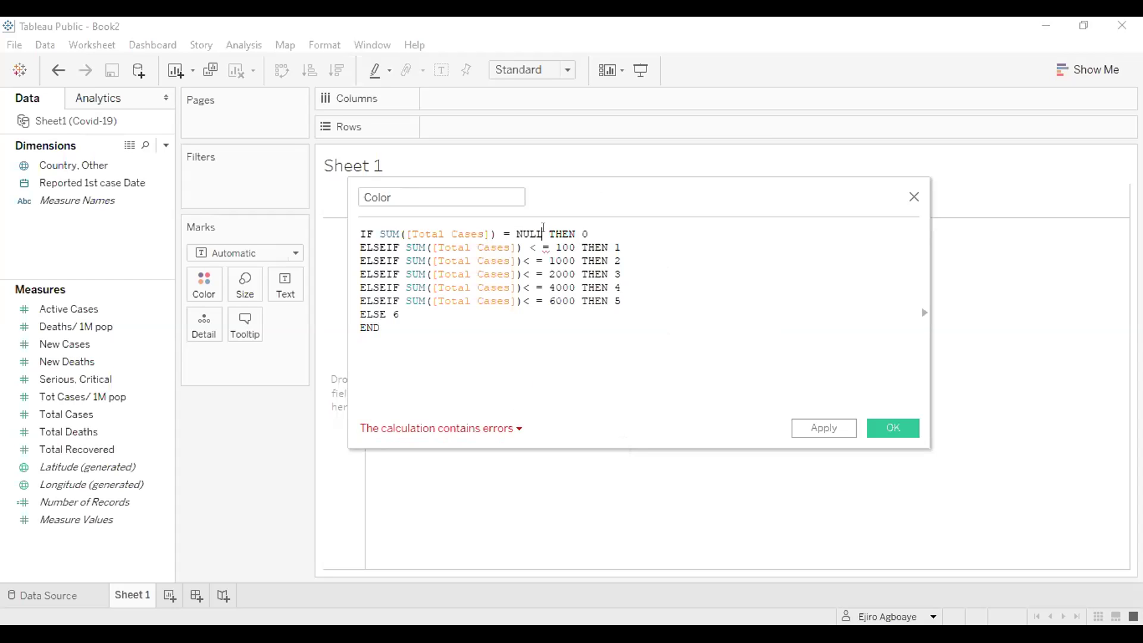
- Remove the spaces around the equals sign before NULL in the first condition
{"action": "key", "text": "Left"}
{"action": "key", "text": "Left"}
{"action": "key", "text": "Left"}
{"action": "key", "text": "BackSpace"}
{"action": "key", "text": "Left"}
{"action": "key", "text": "BackSpace"}
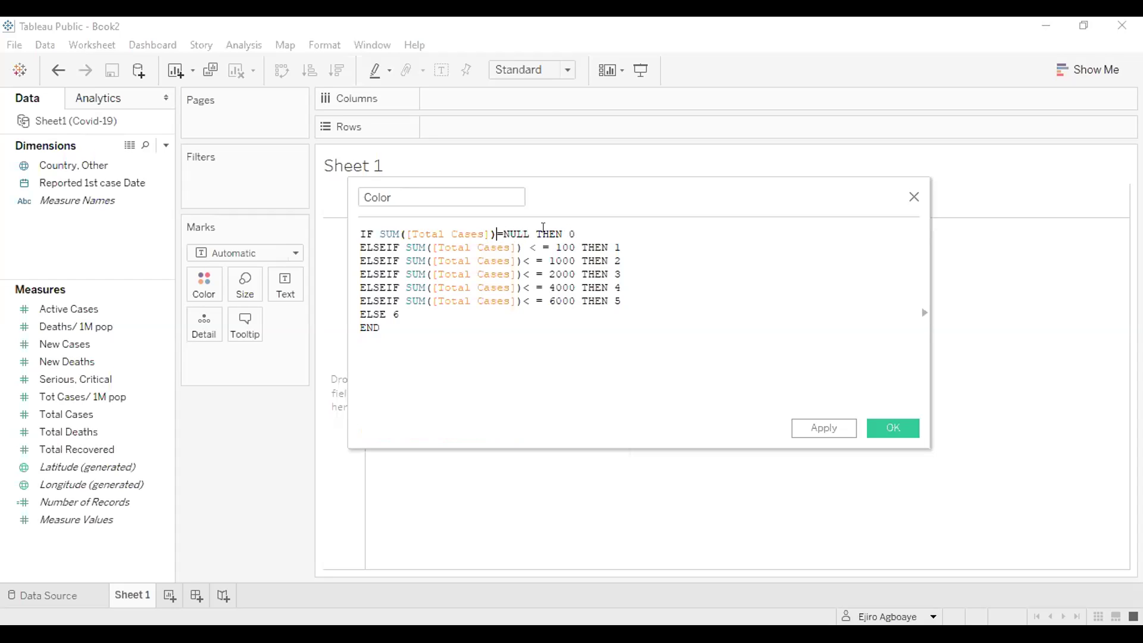
- Try to re-enter THEN after NULL, starting with TH, and check the calculation's error details
{"action": "key", "text": "Right"}
{"action": "key", "text": "Right"}
{"action": "key", "text": "Right"}
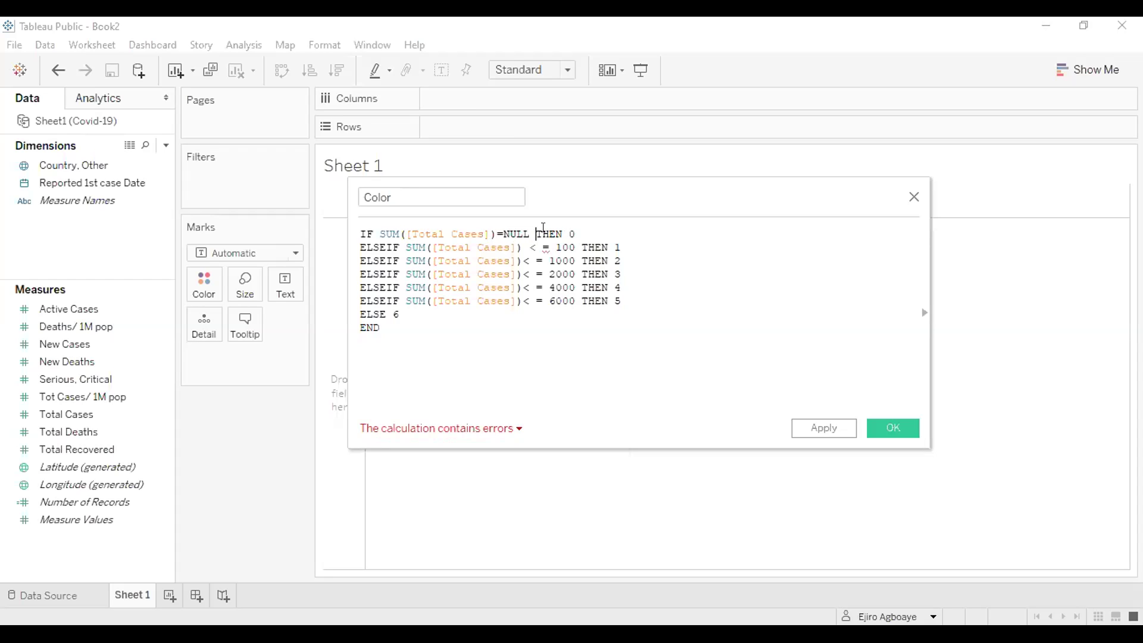
{"action": "key", "text": "Delete"}
{"action": "key", "text": "Delete"}
{"action": "key", "text": "Delete"}
{"action": "key", "text": "Delete"}
{"action": "key", "text": "Delete"}
{"action": "key", "text": "Delete"}
{"action": "key", "text": "Delete"}
{"action": "type", "text": "TH"}
{"action": "left_click", "coordinate": [515, 427]}
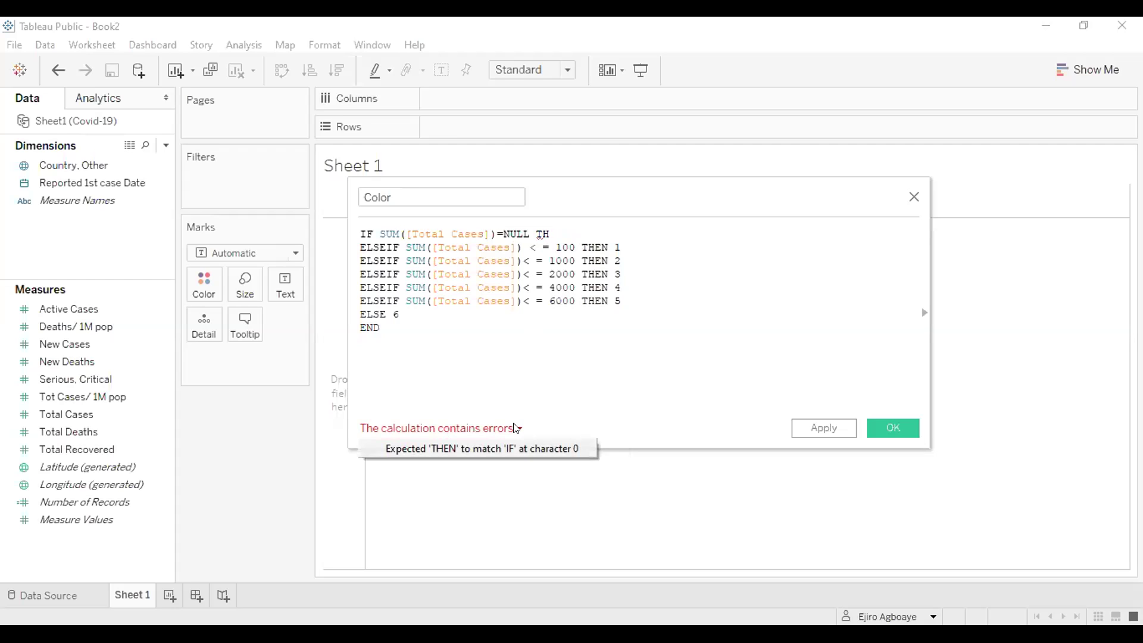
{"action": "left_click", "coordinate": [559, 350]}
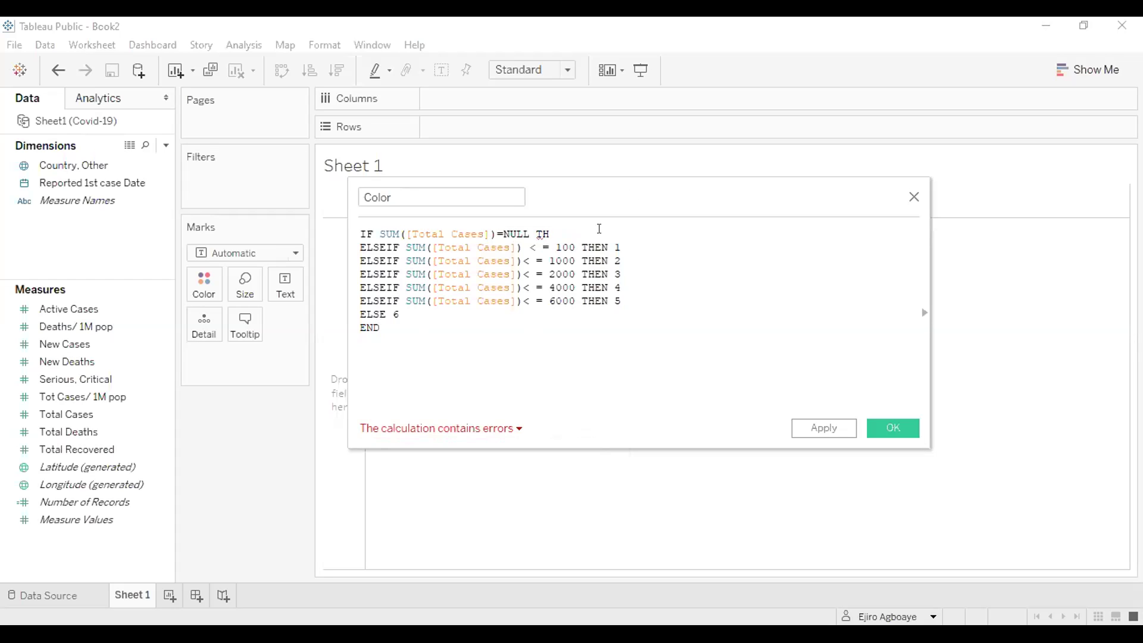
- Delete the entire Color formula, from the first IF condition through END
{"action": "left_click_drag", "start_coordinate": [360, 242], "coordinate": [386, 324]}
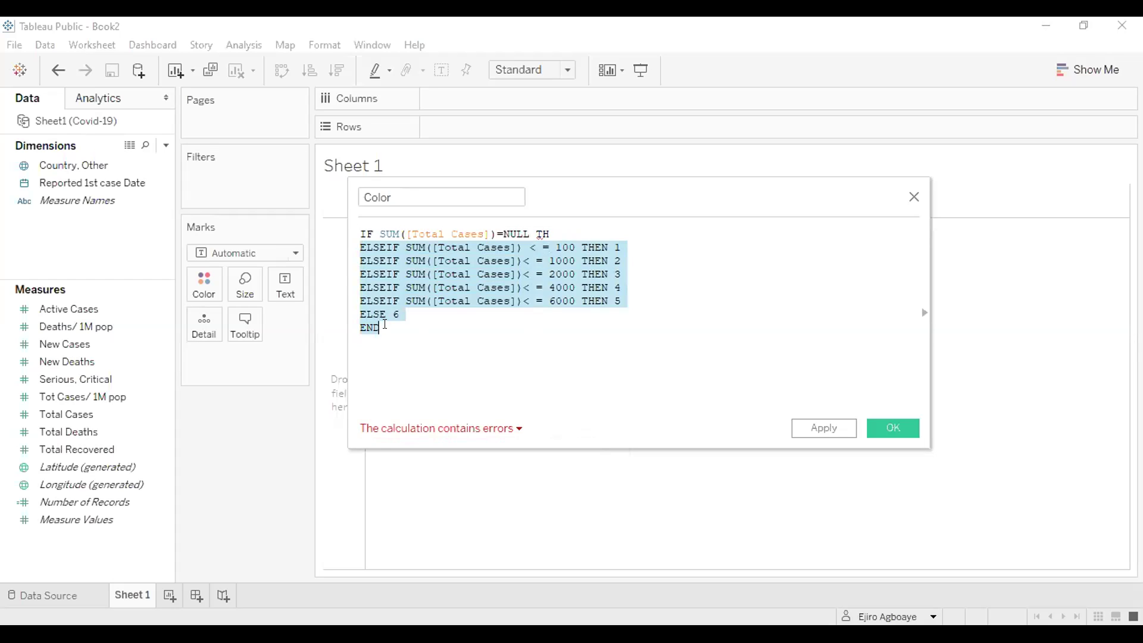
{"action": "key", "text": "BackSpace"}
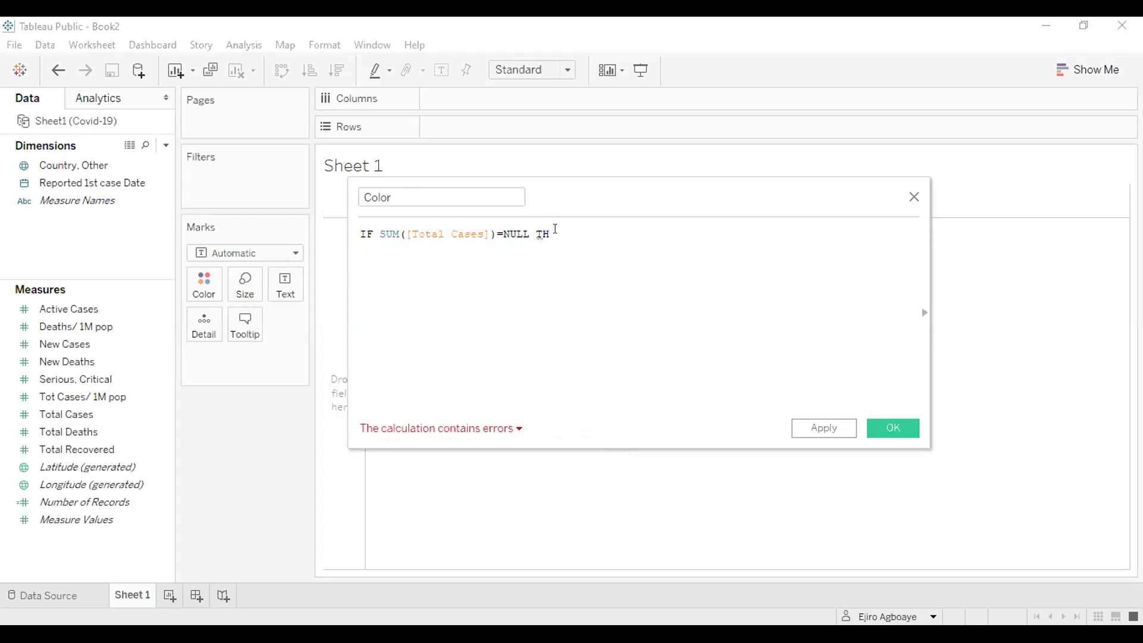
{"action": "left_click_drag", "start_coordinate": [360, 261], "coordinate": [359, 233]}
{"action": "key", "text": "BackSpace"}
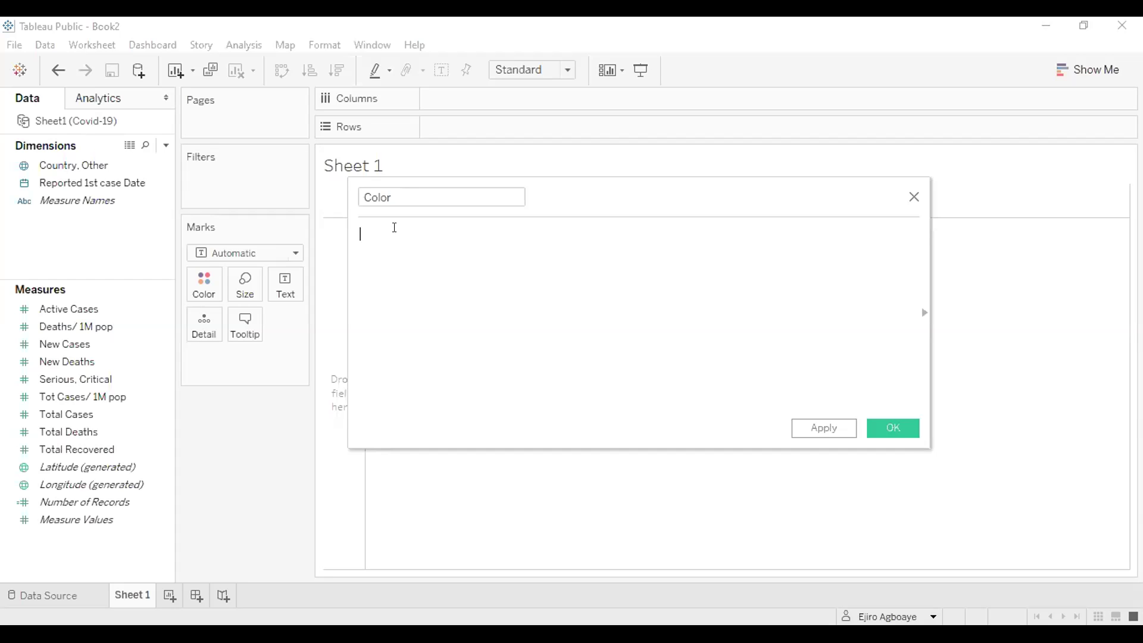
- Enter the first condition of the Color formula as IF SUM([Total Cases])= NULL THEN 0
{"action": "type", "text": "I"}
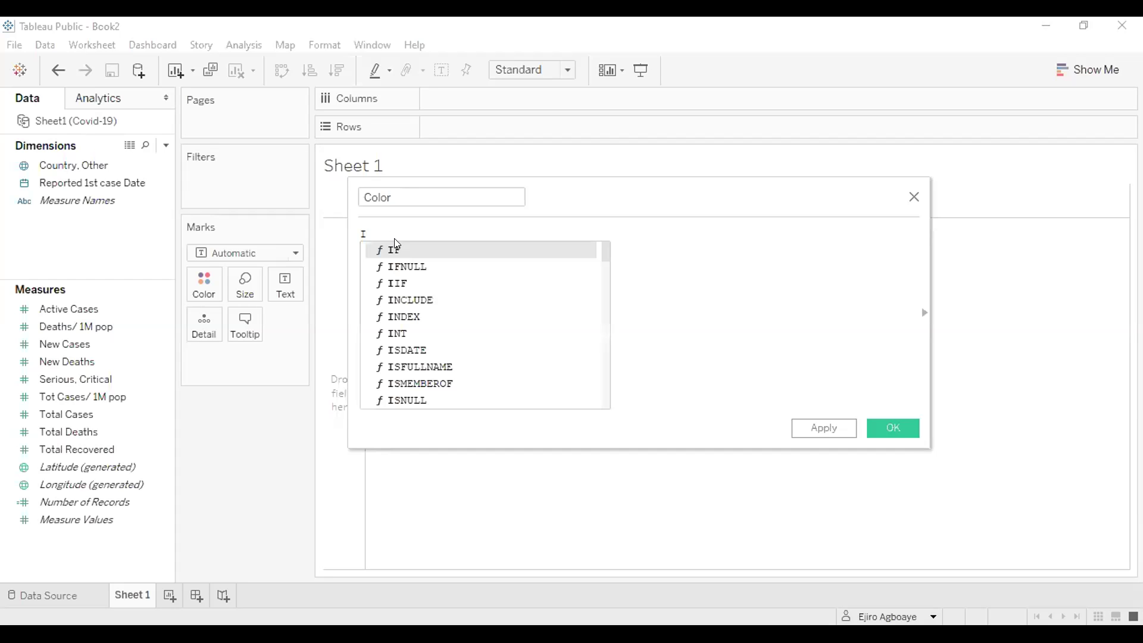
{"action": "key", "text": "Return"}
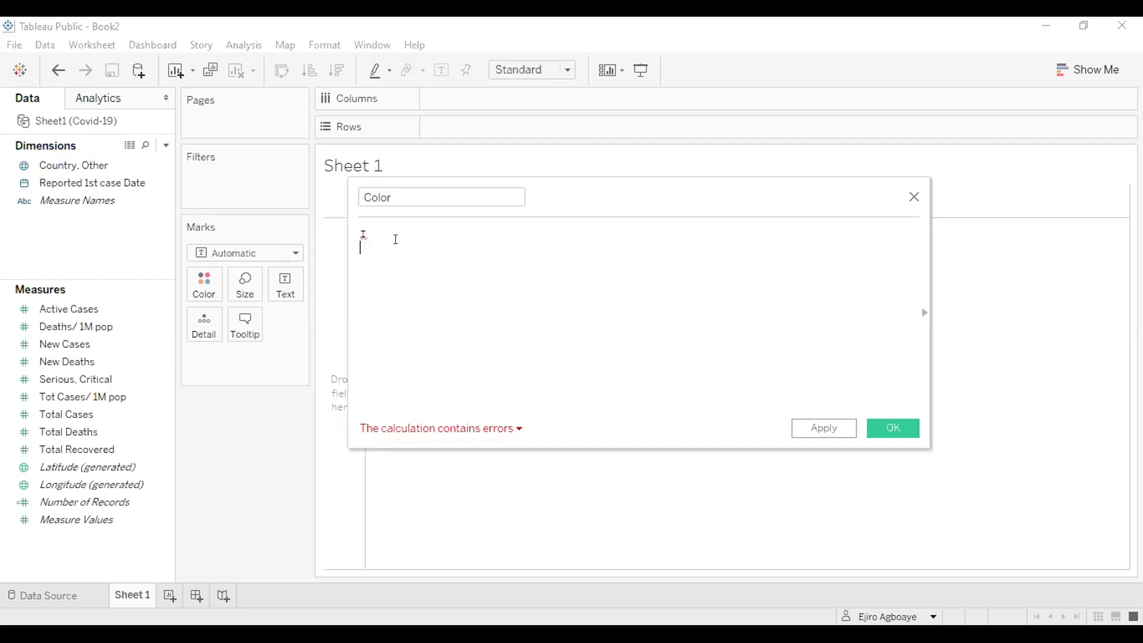
{"action": "key", "text": "Up"}
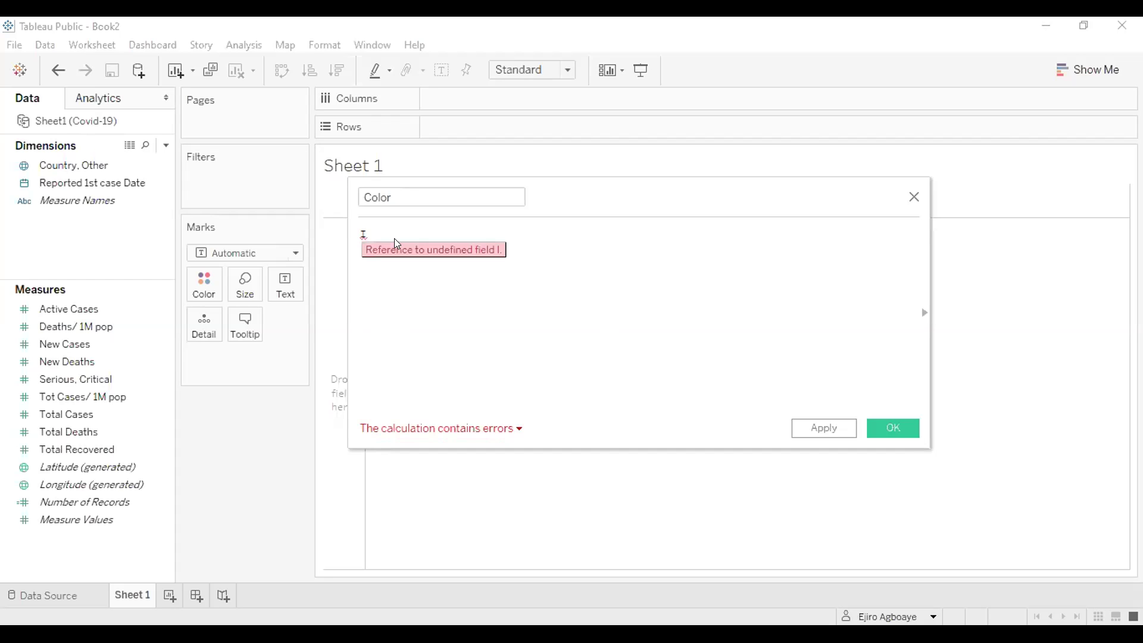
{"action": "type", "text": "F"}
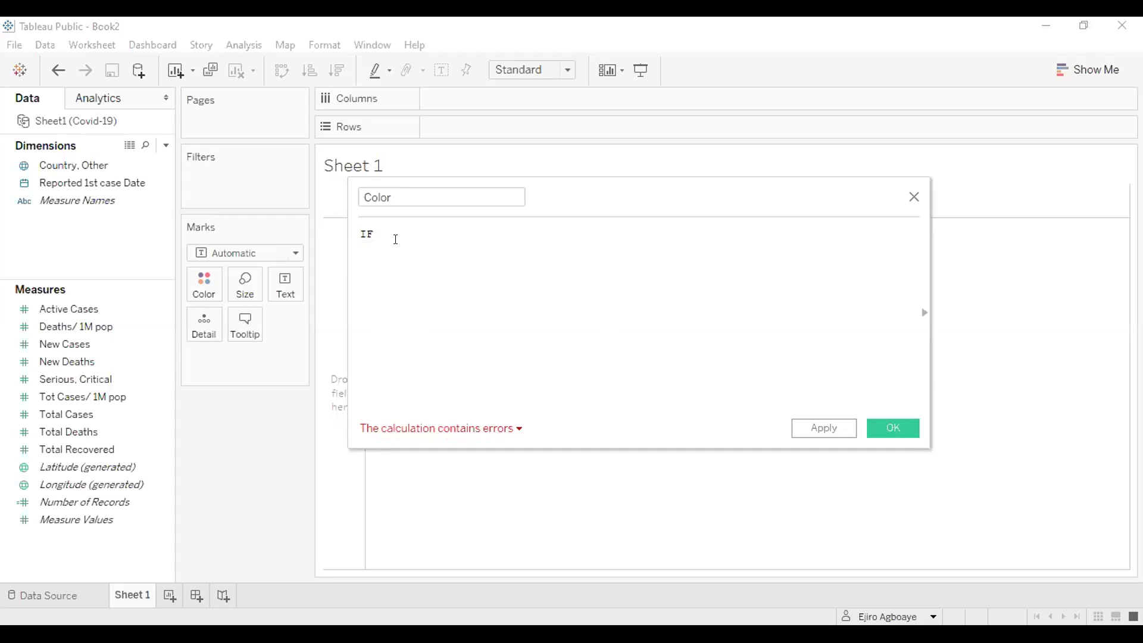
{"action": "type", "text": " SU"}
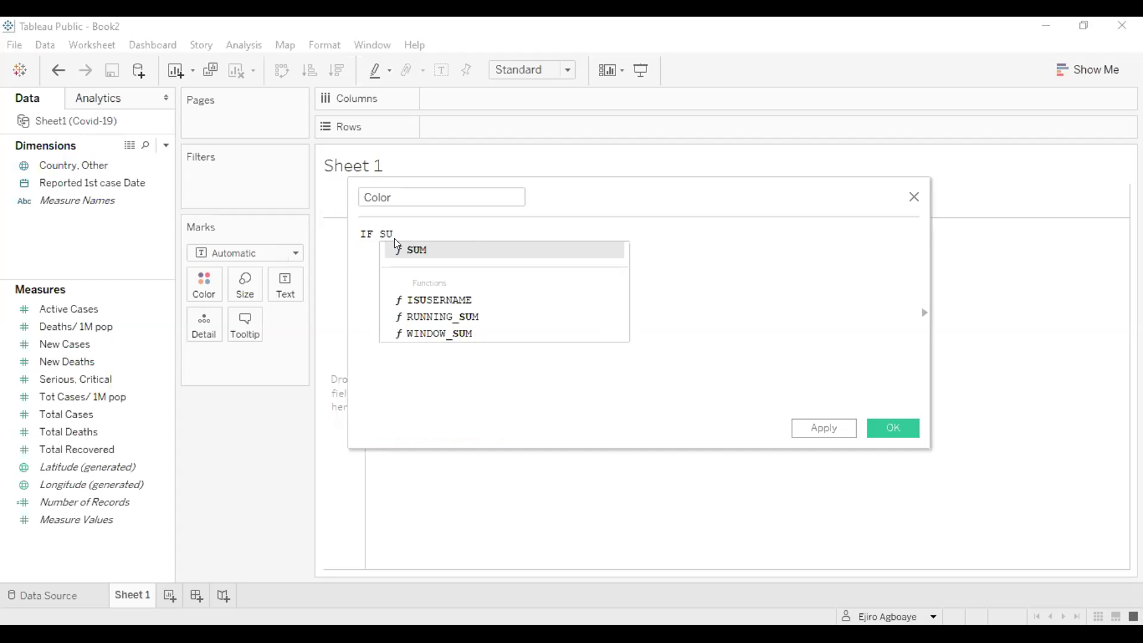
{"action": "key", "text": "Return"}
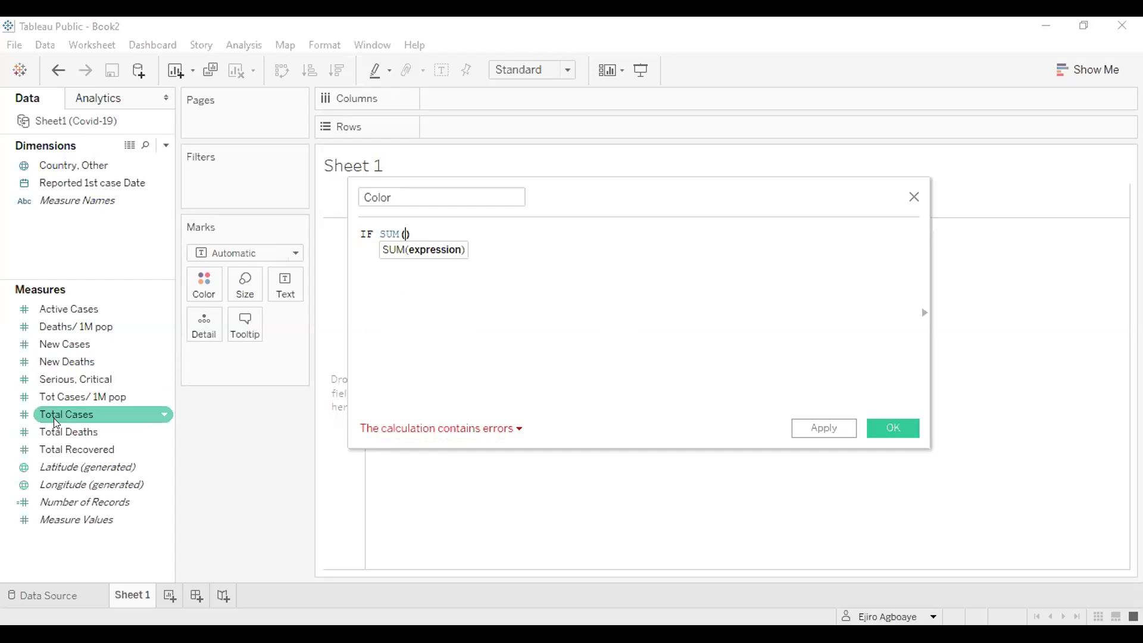
{"action": "left_click_drag", "start_coordinate": [379, 253], "coordinate": [406, 240]}
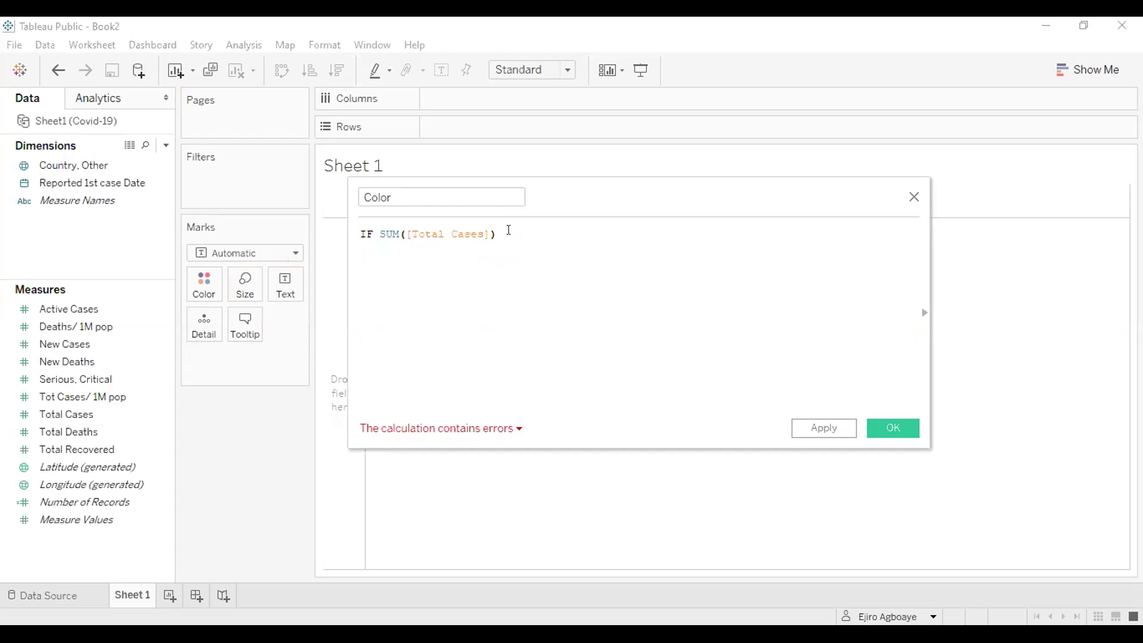
{"action": "type", "text": "="}
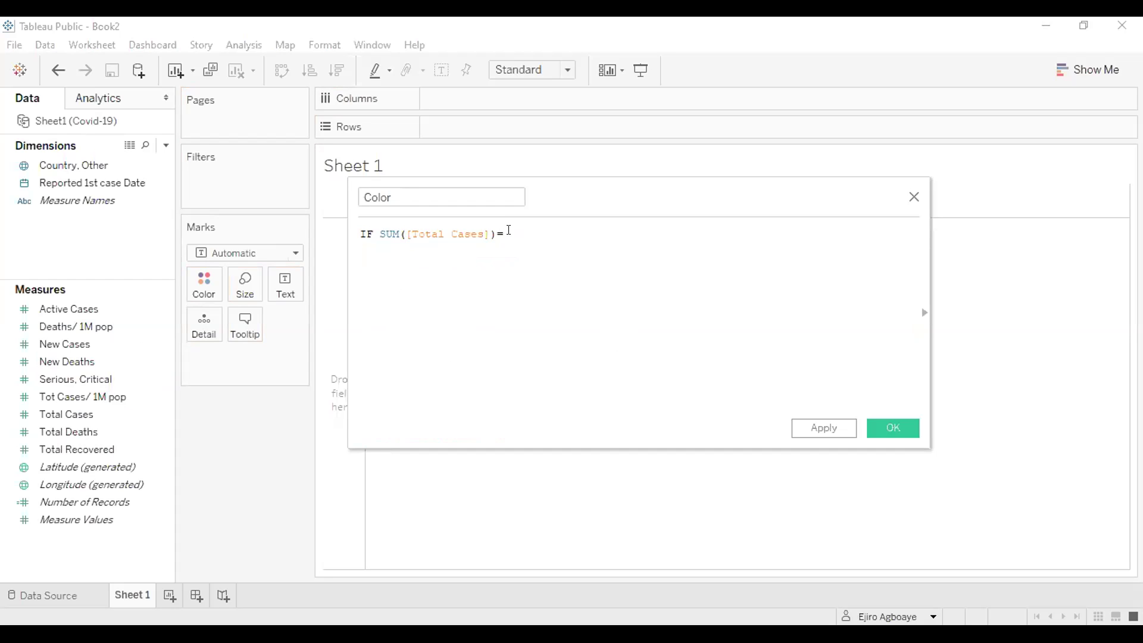
{"action": "type", "text": "N"}
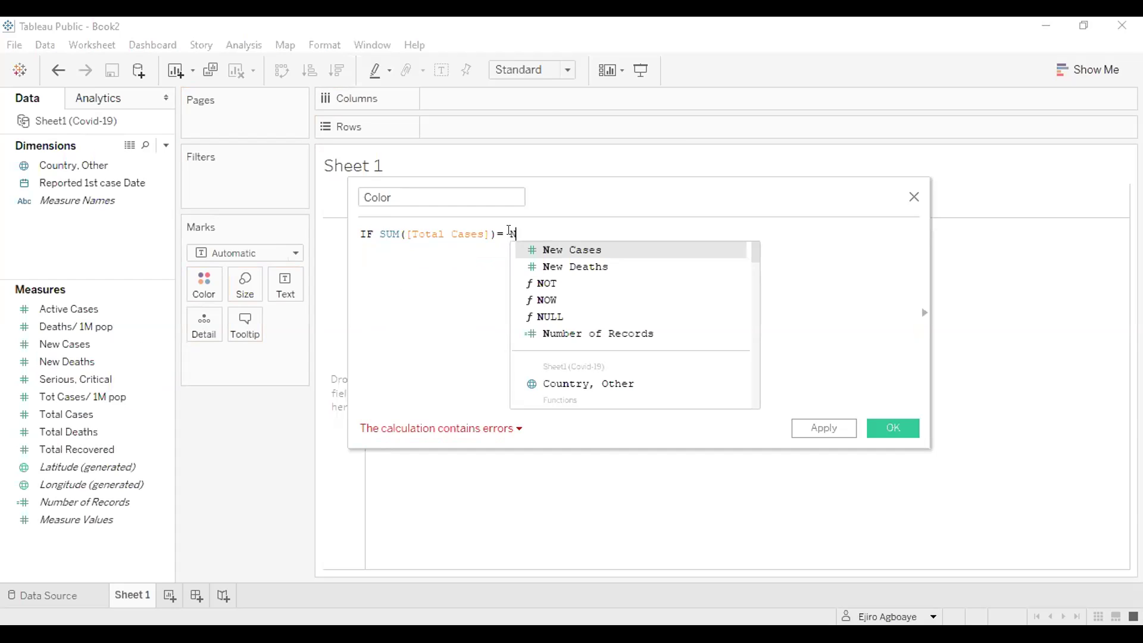
{"action": "type", "text": "ULL TH"}
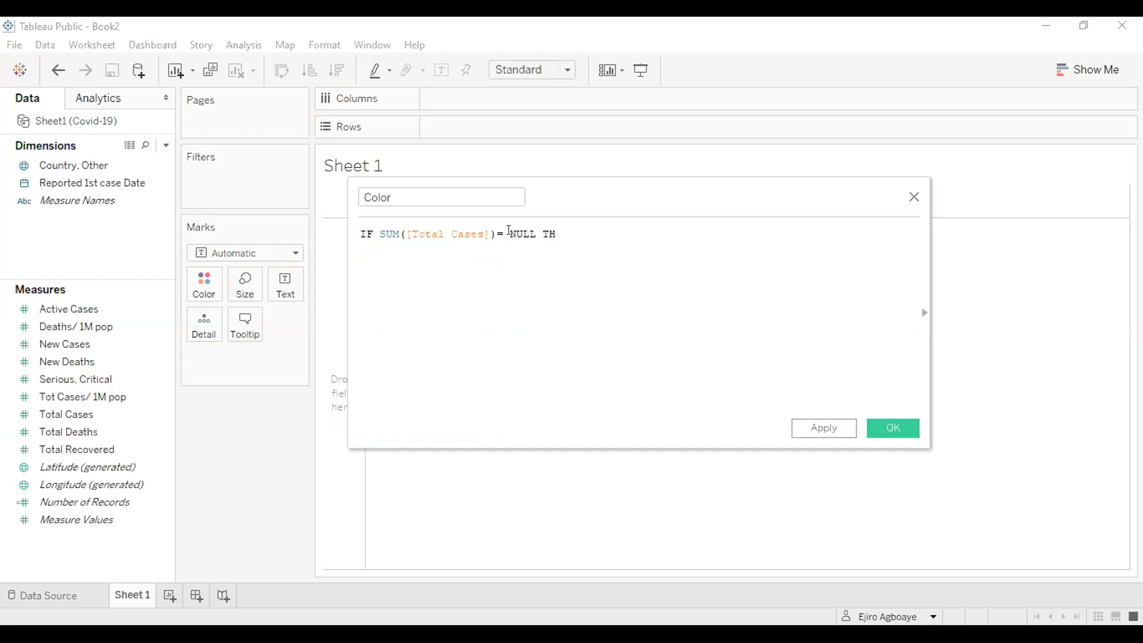
{"action": "type", "text": "EN"}
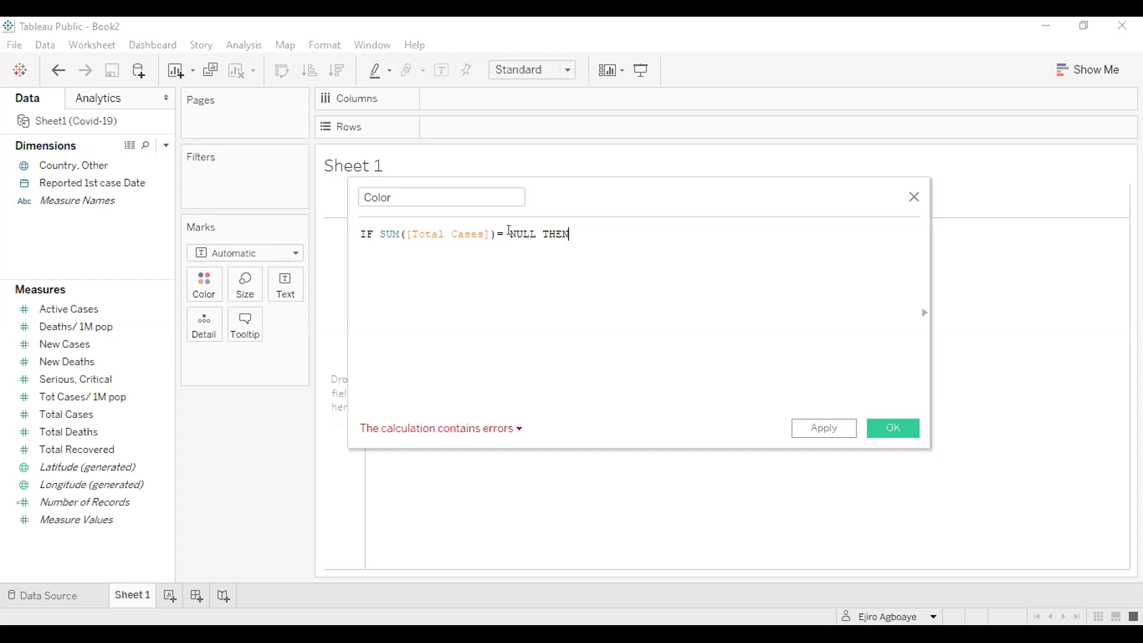
{"action": "type", "text": " 0"}
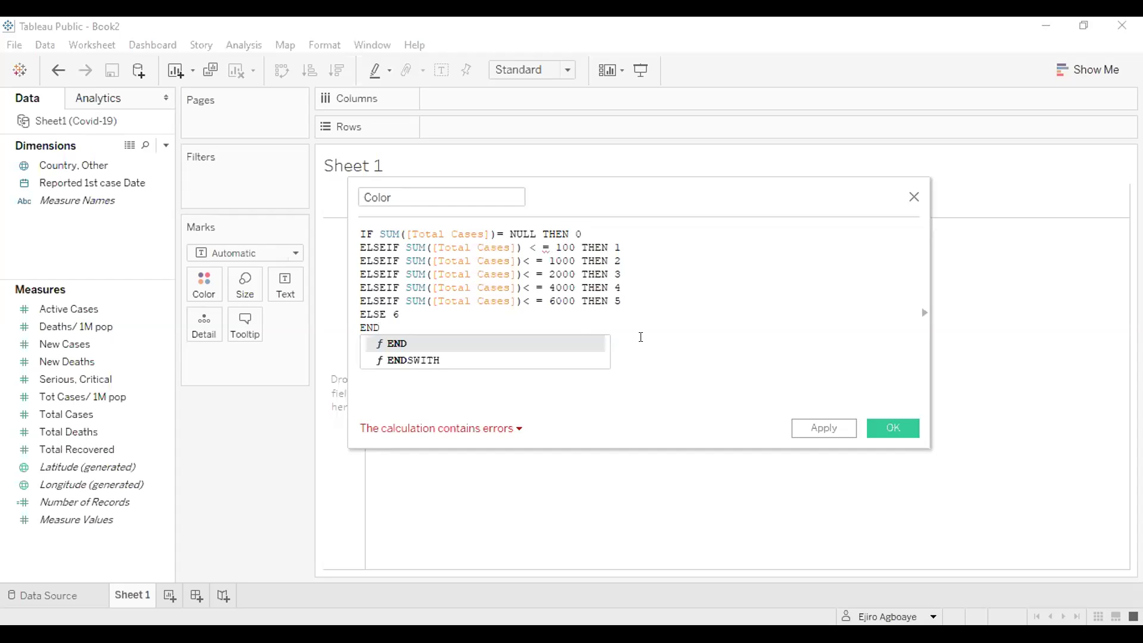
- Undo the pasted ELSEIF, ELSE and END lines, and close the formula with END a few lines below the first condition
{"action": "left_click", "coordinate": [641, 357]}
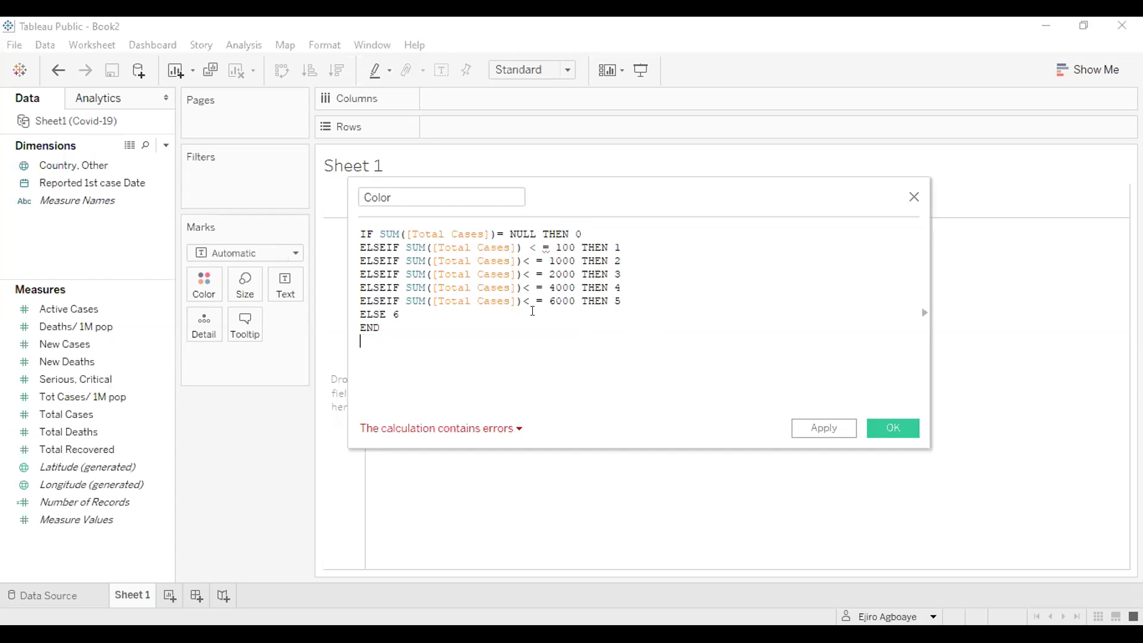
{"action": "key", "text": "ctrl+z"}
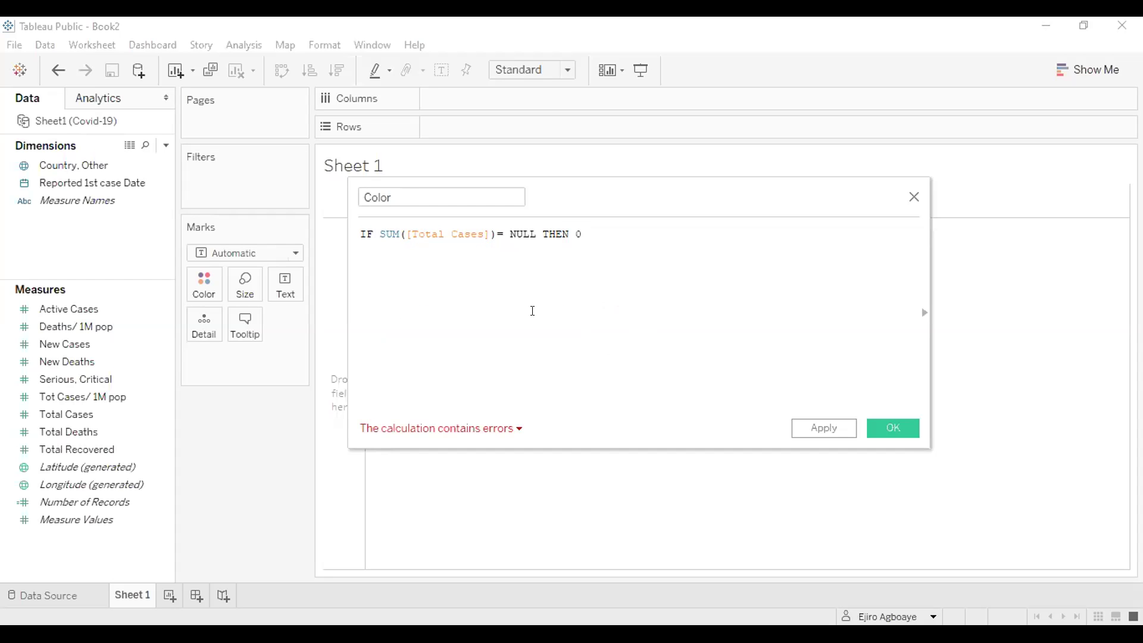
{"action": "key", "text": "Return"}
{"action": "key", "text": "Return"}
{"action": "type", "text": "EN"}
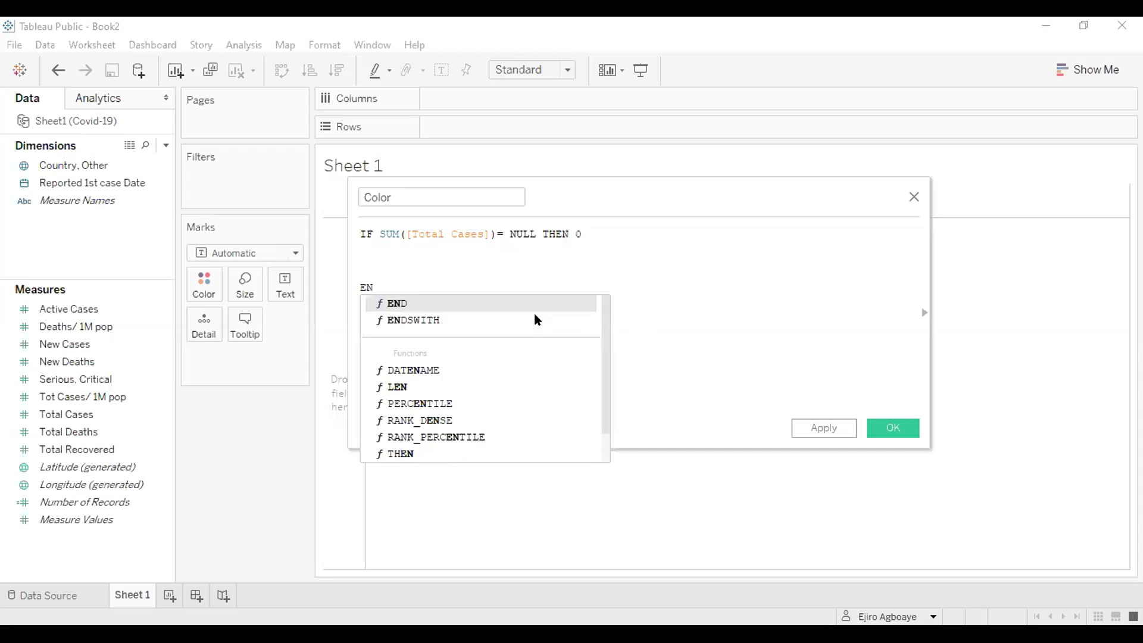
{"action": "type", "text": "D"}
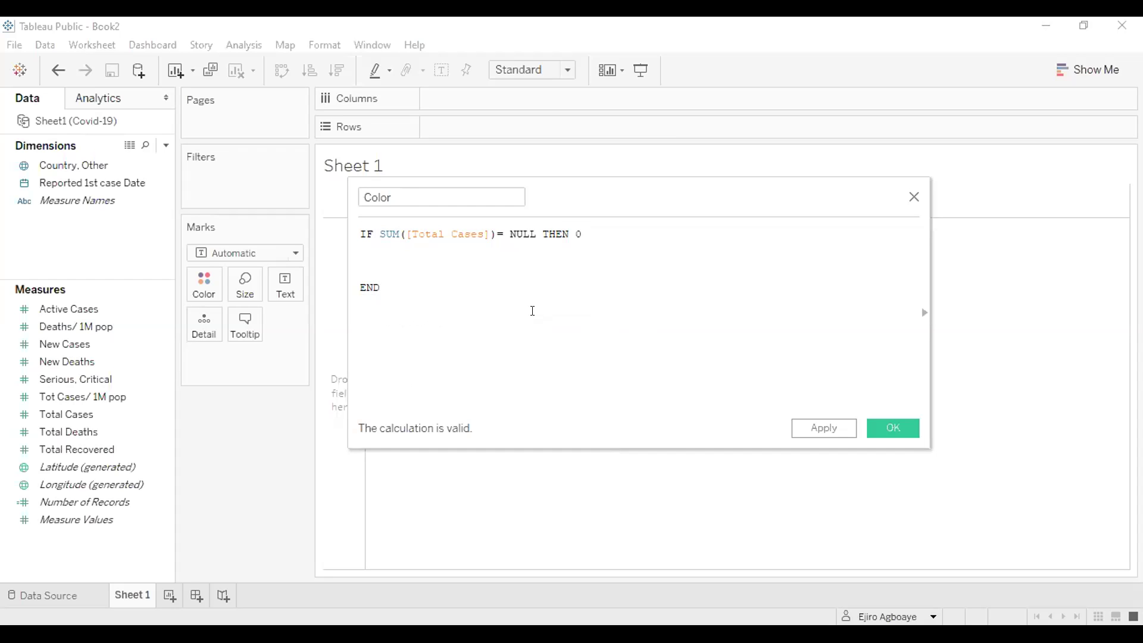
- Insert the branch ELSEIF SUM([Total Cases])<= 100 THEN 1 directly below the NULL condition
{"action": "left_click", "coordinate": [577, 232]}
{"action": "key", "text": "Return"}
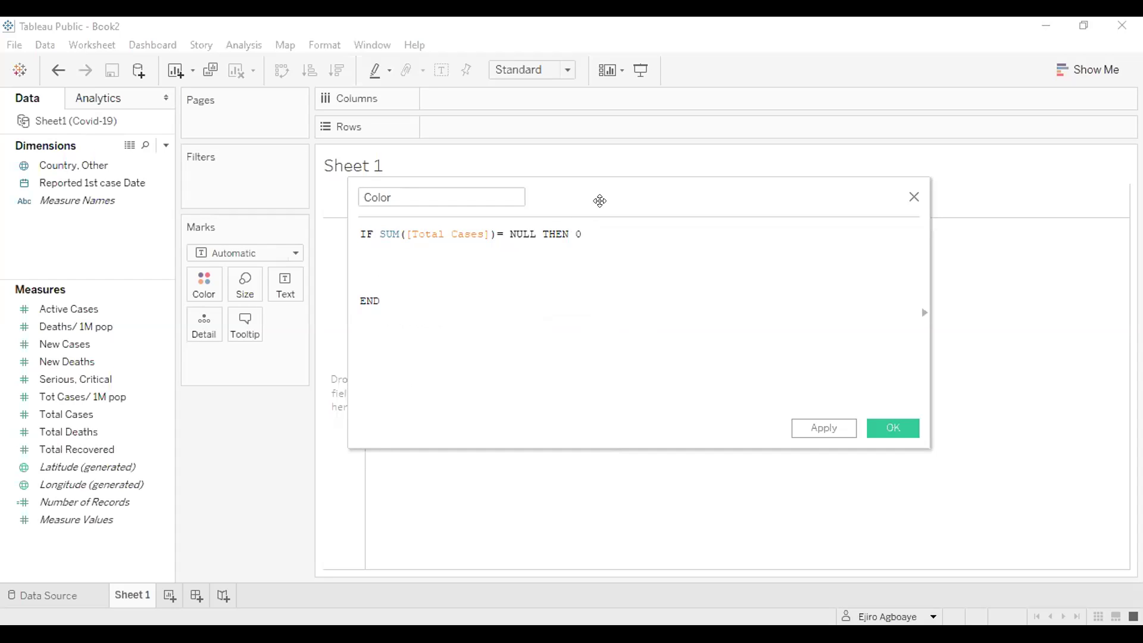
{"action": "type", "text": "ELSE"}
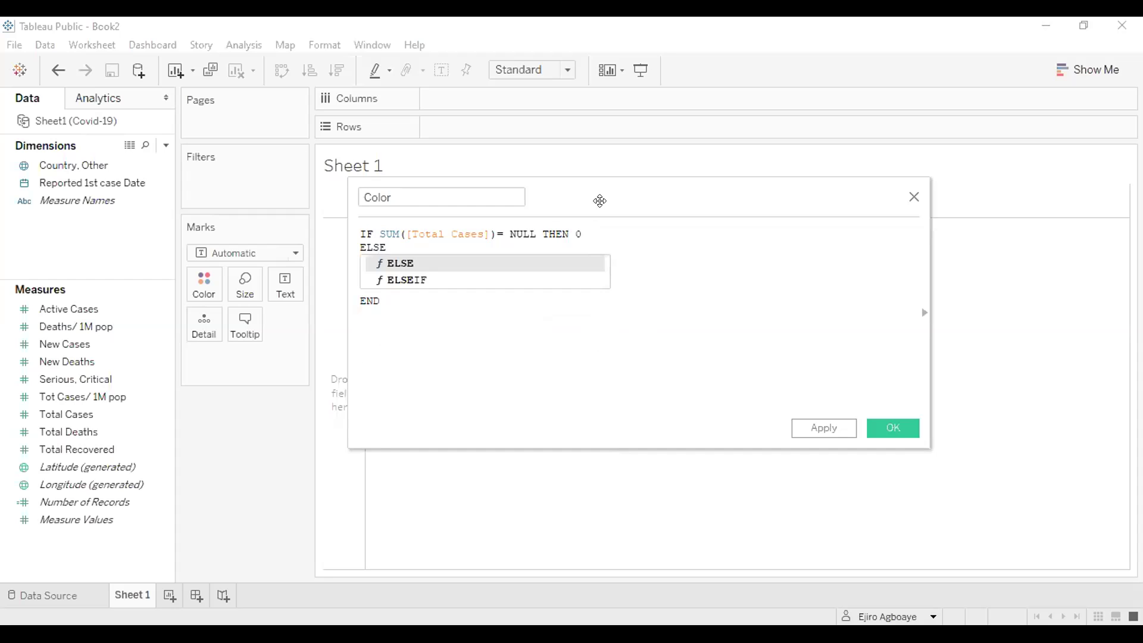
{"action": "type", "text": "IF "}
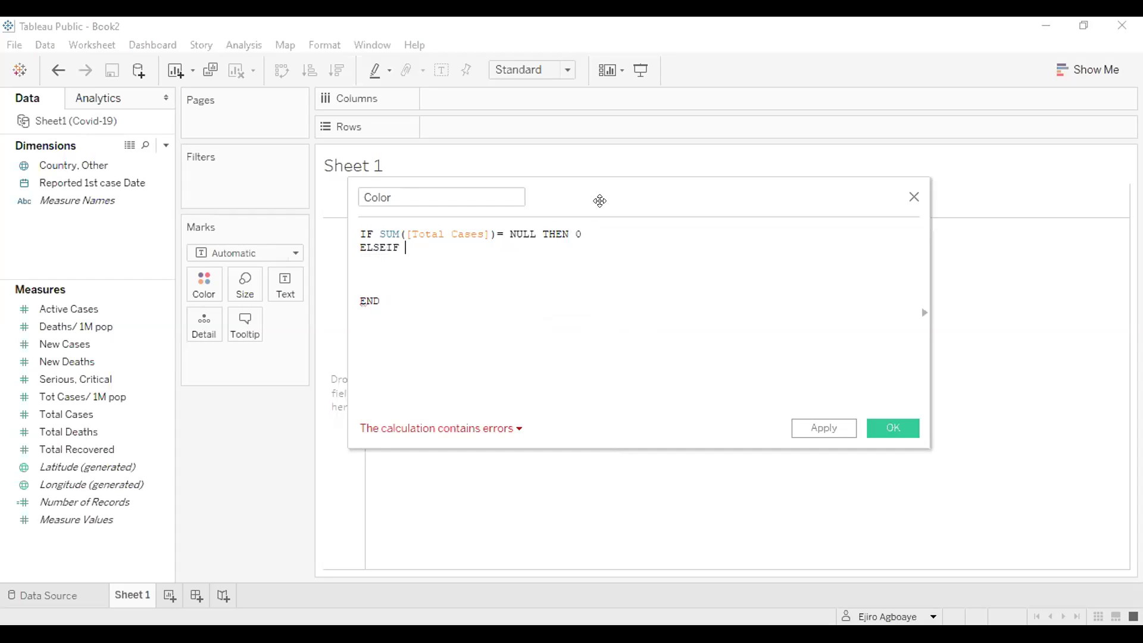
{"action": "type", "text": "SUM"}
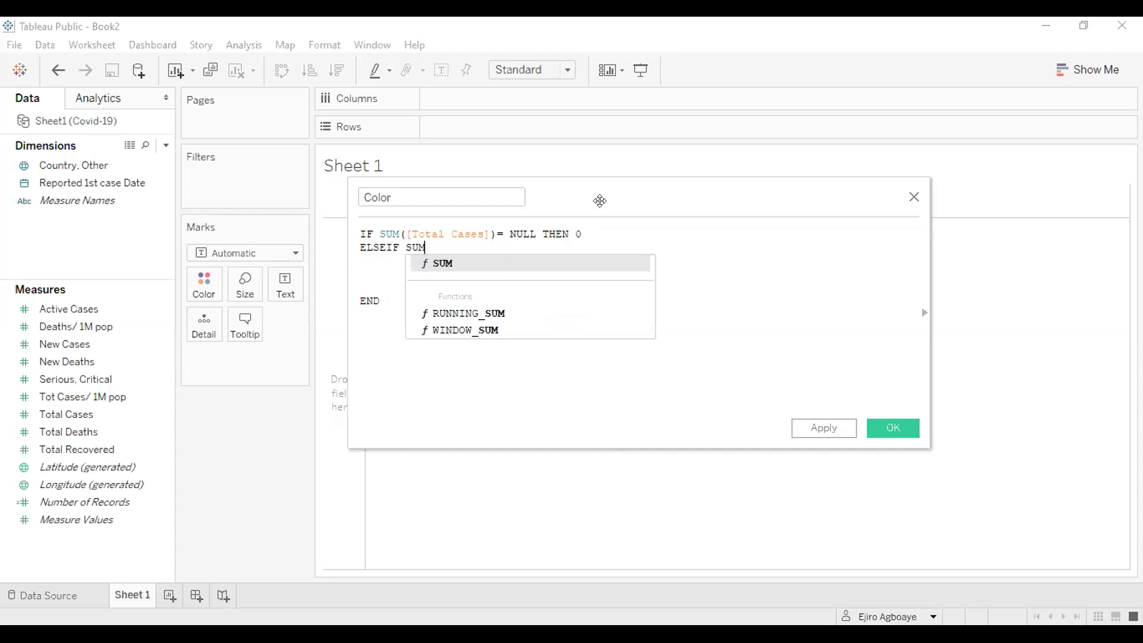
{"action": "key", "text": "Return"}
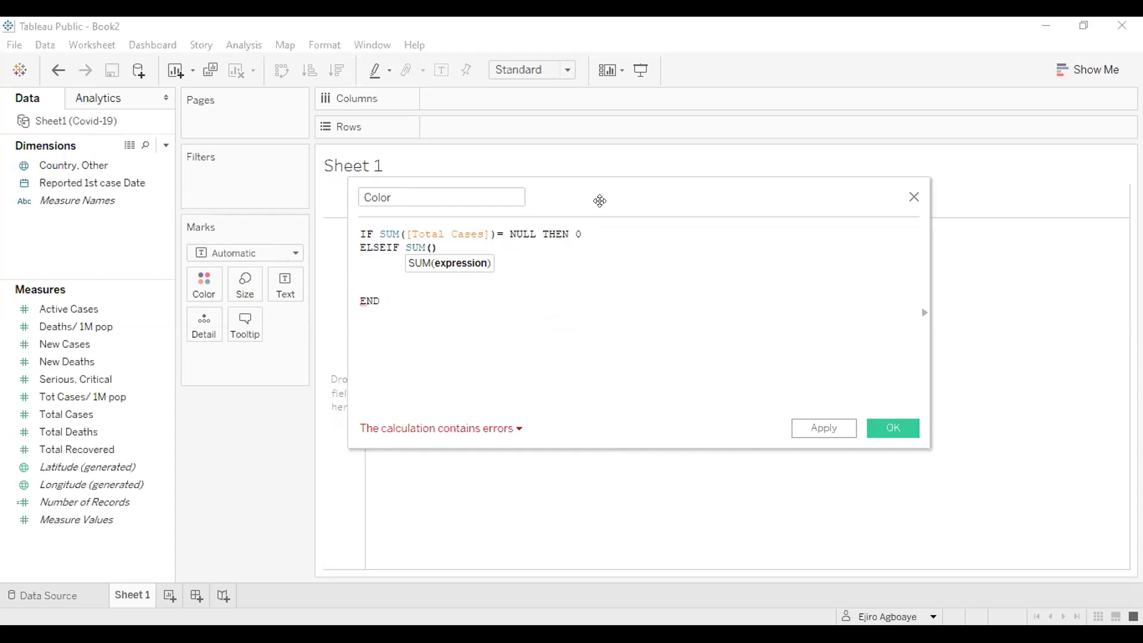
{"action": "type", "text": "TOT"}
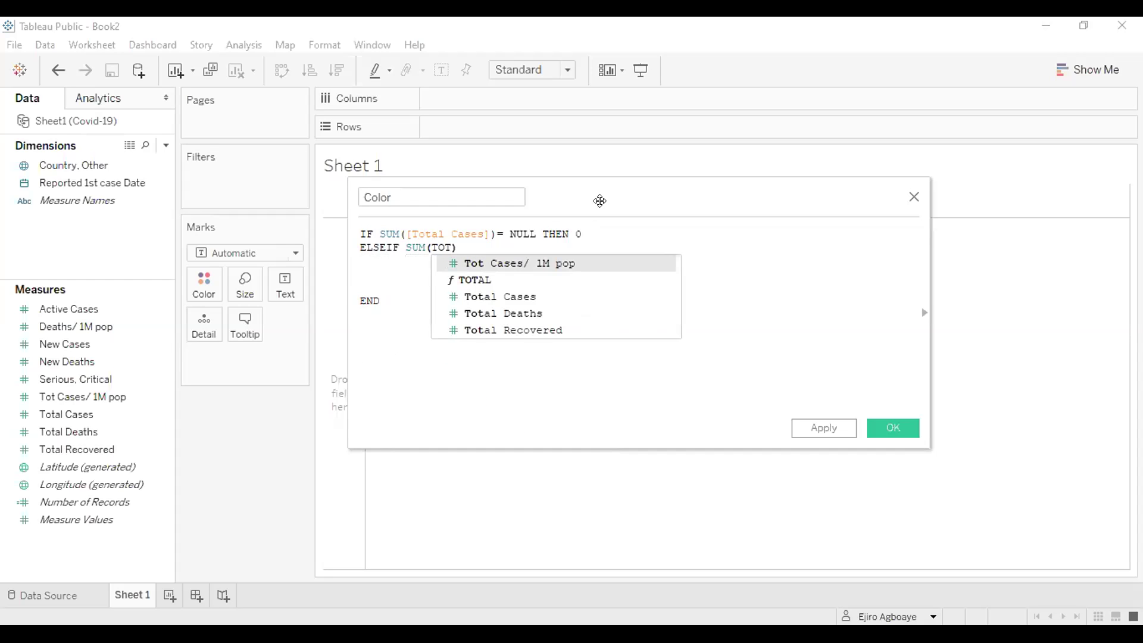
{"action": "key", "text": "Down"}
{"action": "key", "text": "Down"}
{"action": "key", "text": "Return"}
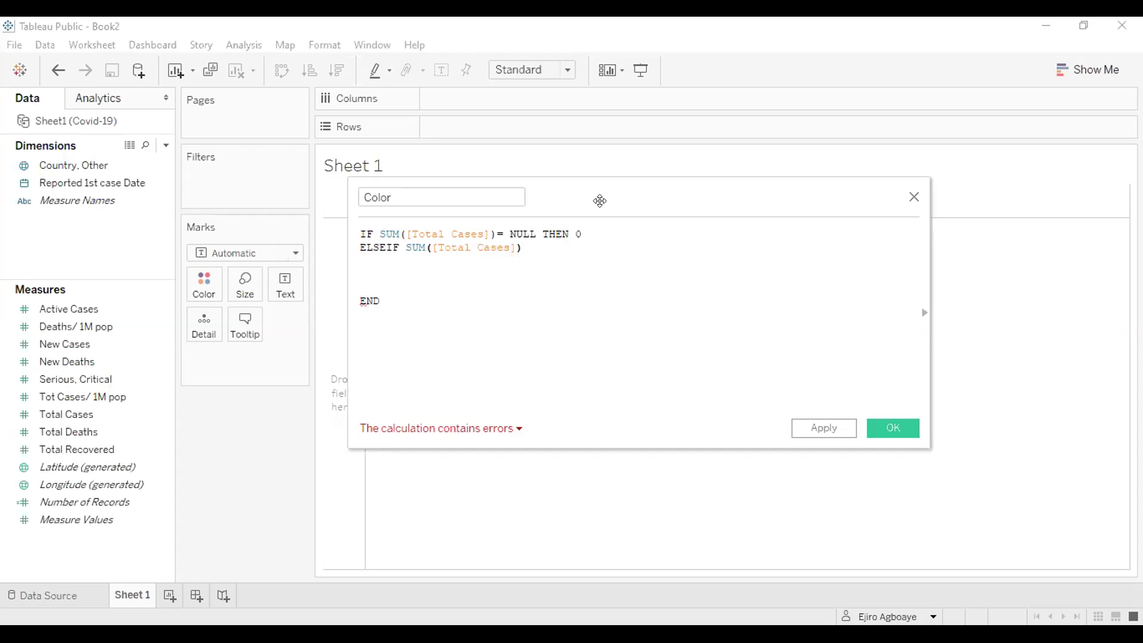
{"action": "type", "text": "<= 100"}
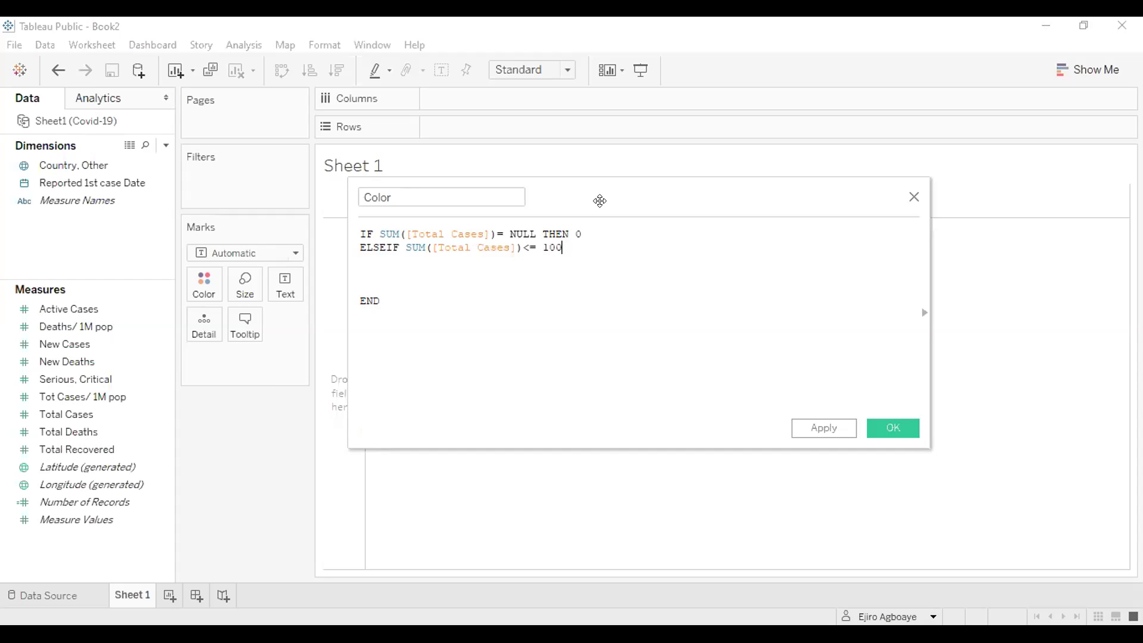
{"action": "type", "text": " THEN 1"}
- Add the branch ELSEIF SUM([Total Cases])<= 1000 THEN 2 on the line below the 100-case branch
{"action": "key", "text": "Return"}
{"action": "type", "text": "ELS"}
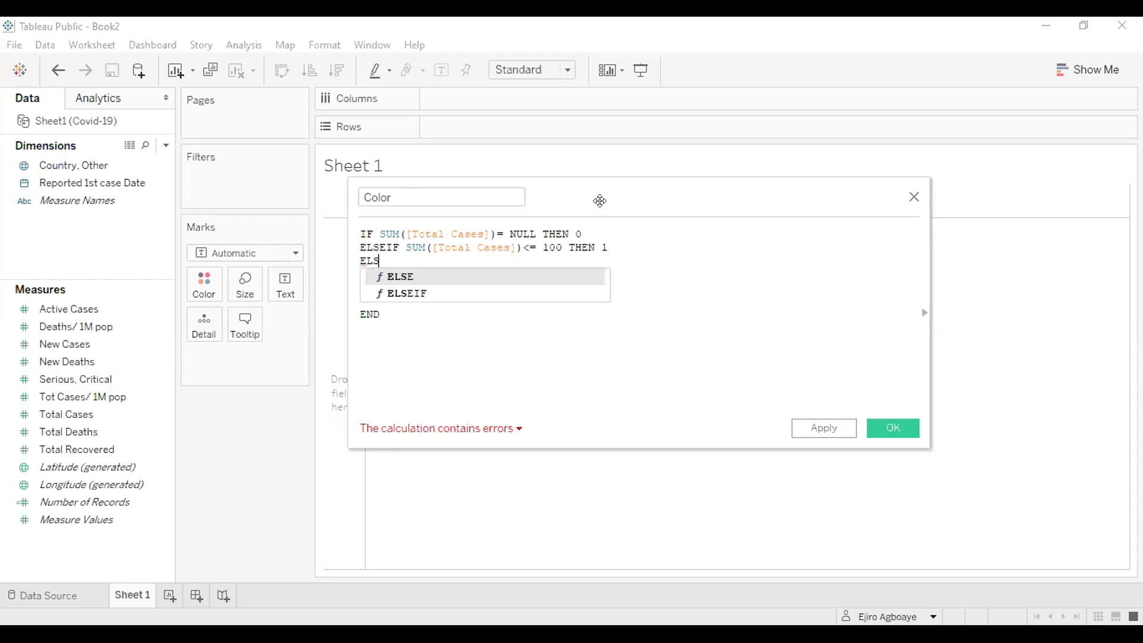
{"action": "type", "text": "EIF SUM"}
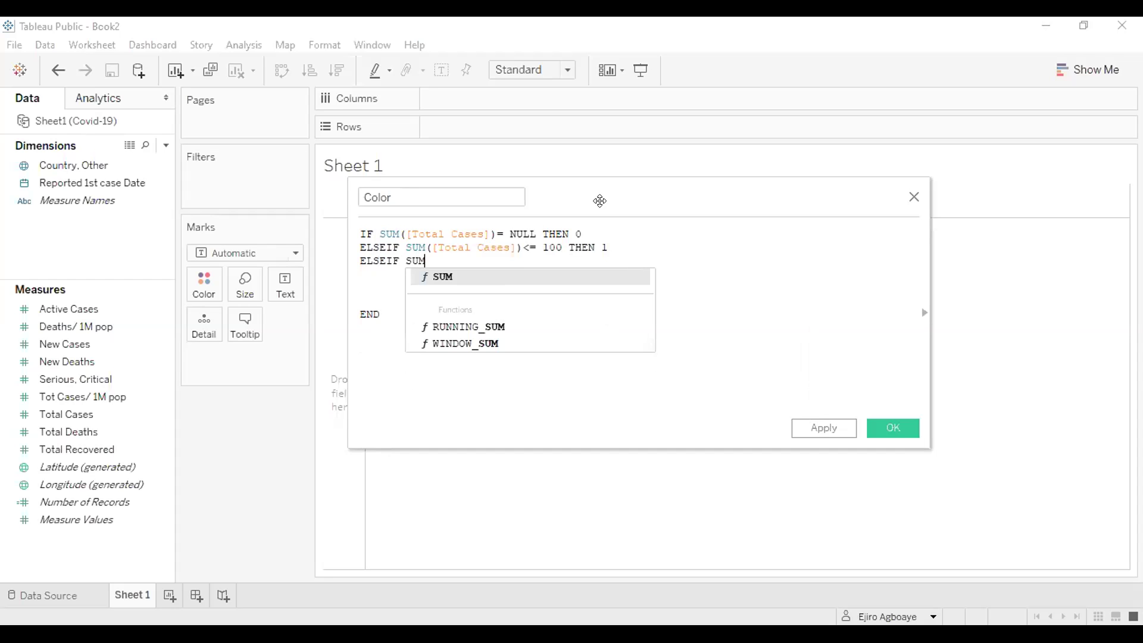
{"action": "type", "text": "("}
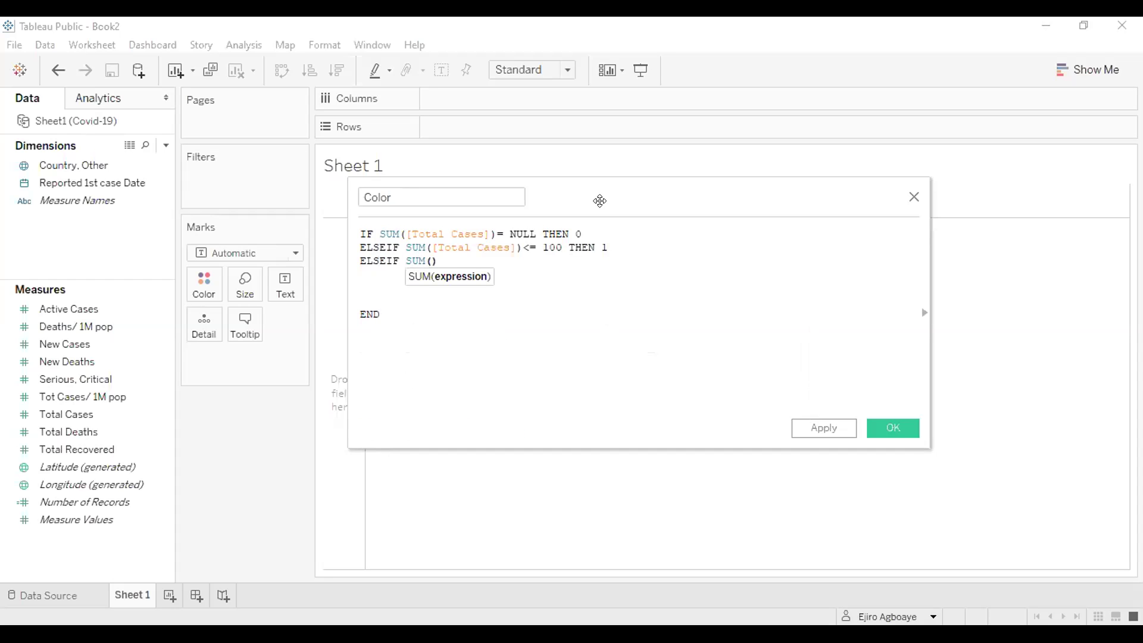
{"action": "type", "text": "TOT"}
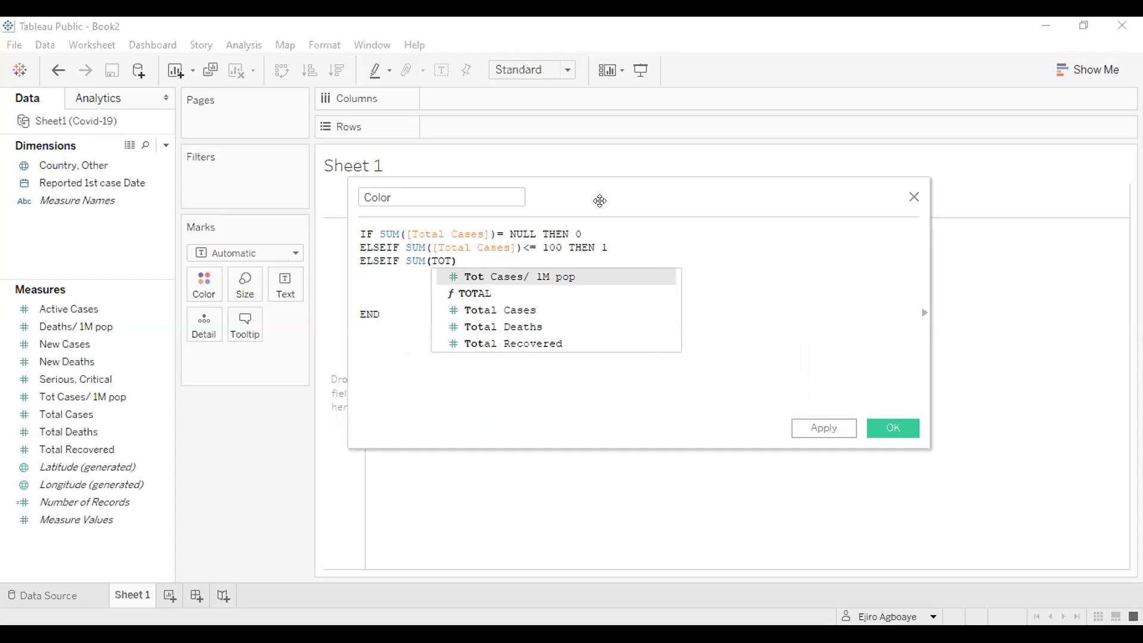
{"action": "key", "text": "Down"}
{"action": "key", "text": "Down"}
{"action": "key", "text": "Return"}
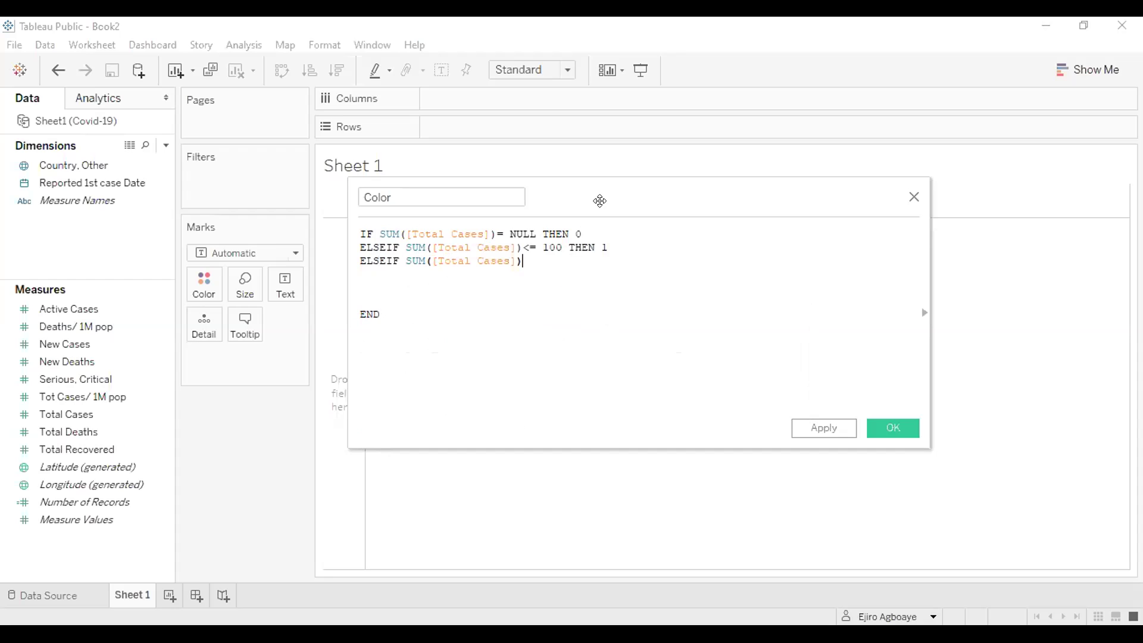
{"action": "type", "text": "<= 1000 THEN 2"}
- Add the branch ELSEIF SUM([Total Cases])<= 2000 THEN 3 on the line below the 1000-case branch
{"action": "key", "text": "Return"}
{"action": "type", "text": "ELSE"}
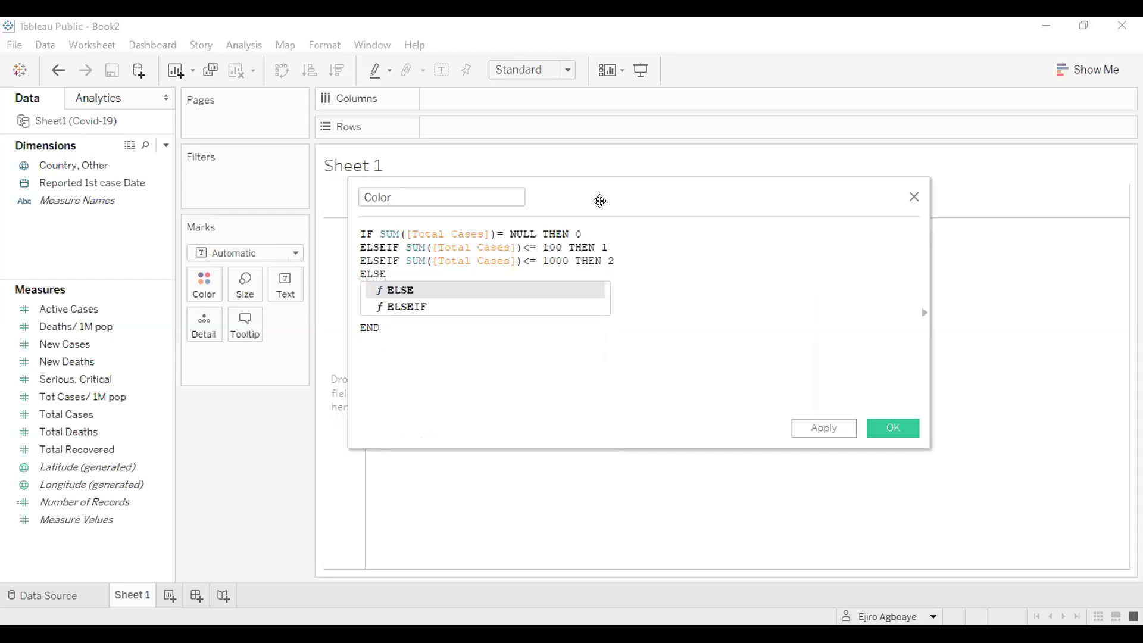
{"action": "type", "text": "IF SU"}
{"action": "type", "text": "M"}
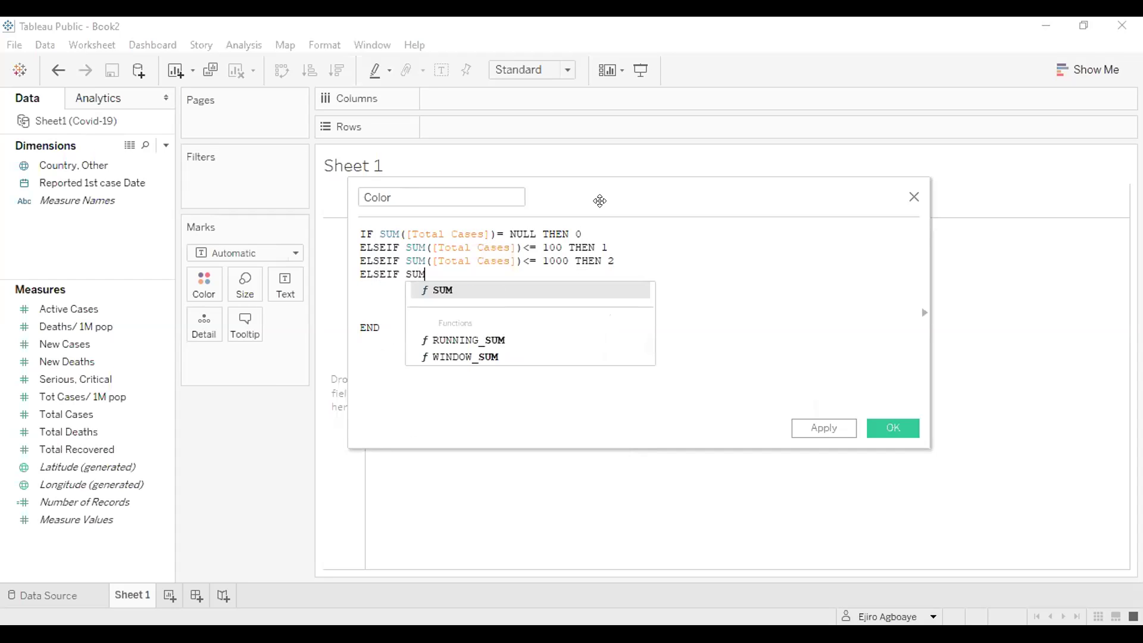
{"action": "type", "text": "(TOTA"}
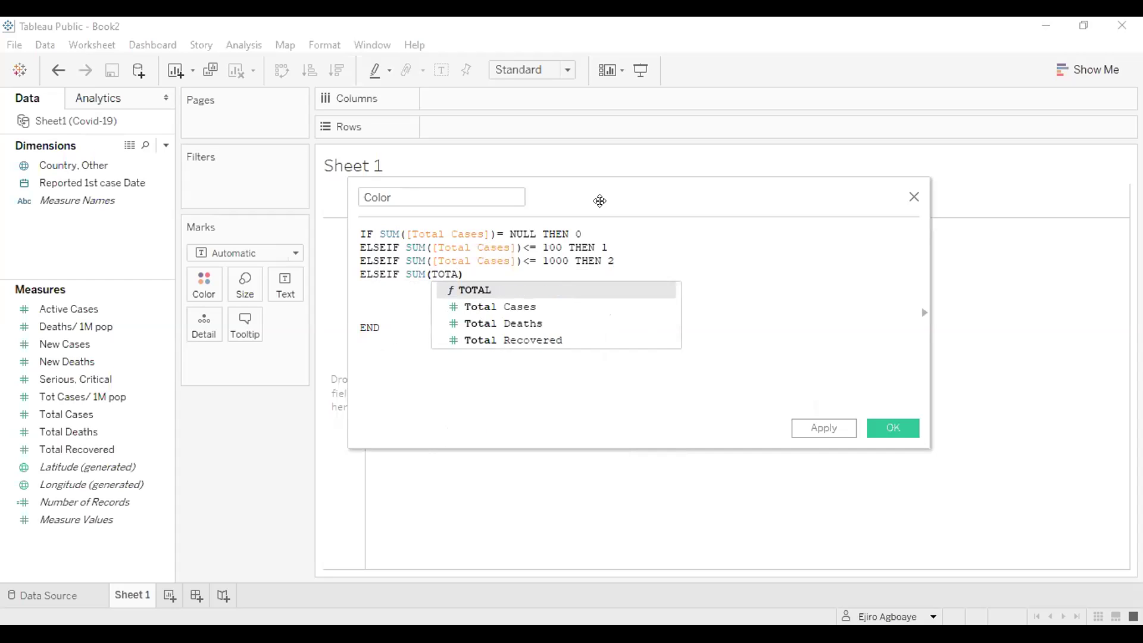
{"action": "key", "text": "Down"}
{"action": "key", "text": "Return"}
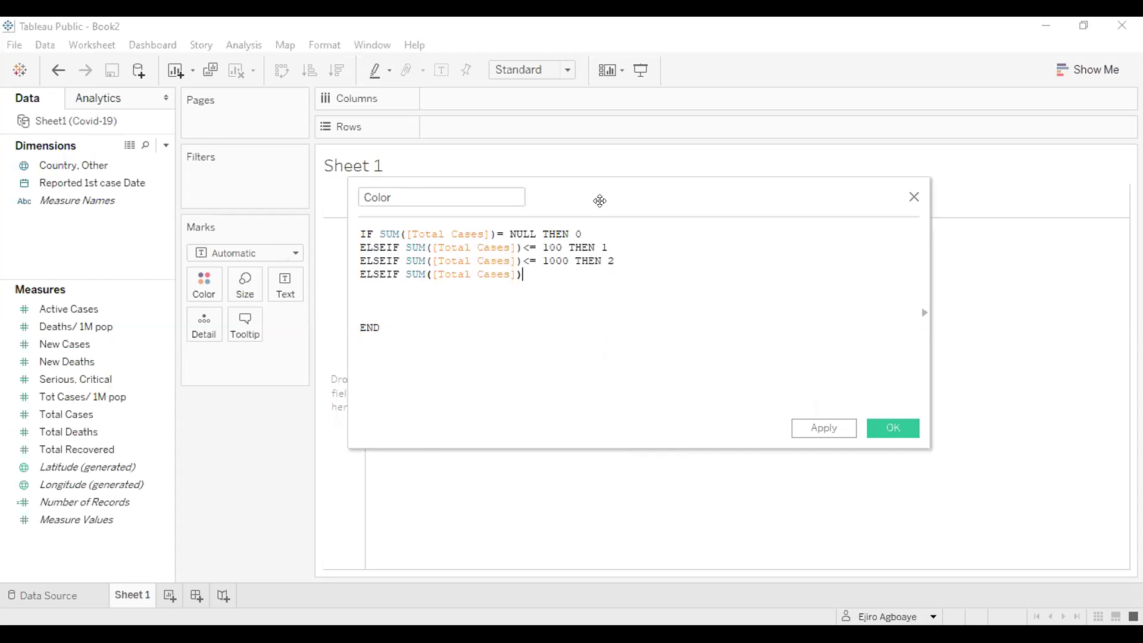
{"action": "type", "text": "<= 2000 THEN 3"}
- Add the branch ELSEIF SUM([Total Cases])<= 4000 THEN 4 on the line below the 2000-case branch
{"action": "key", "text": "Return"}
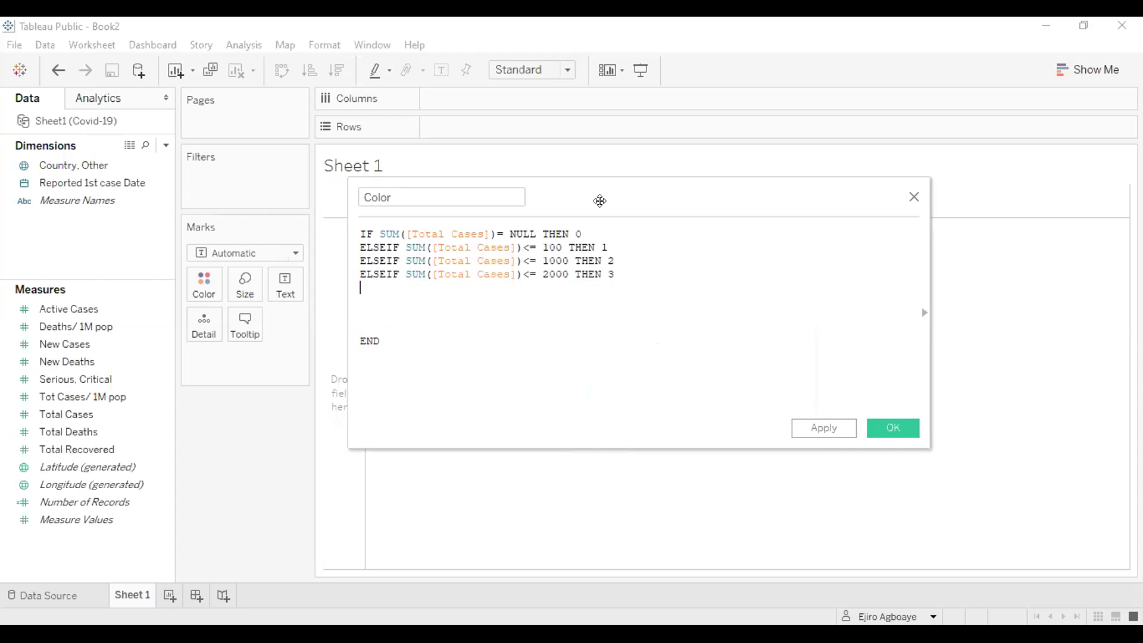
{"action": "type", "text": "ELSE"}
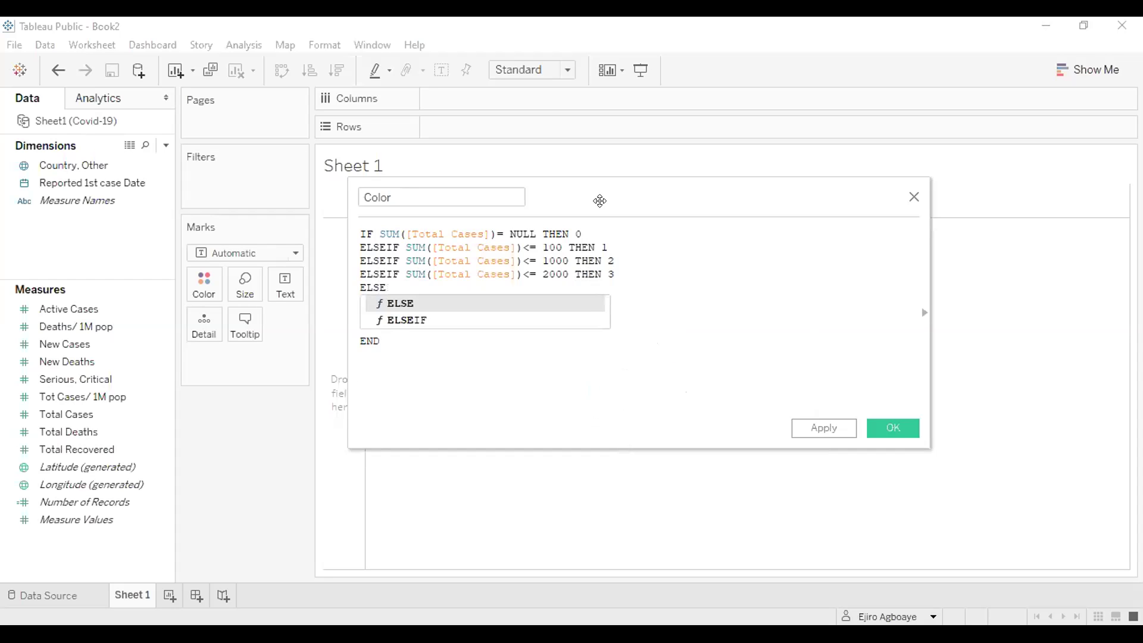
{"action": "type", "text": "IF SU"}
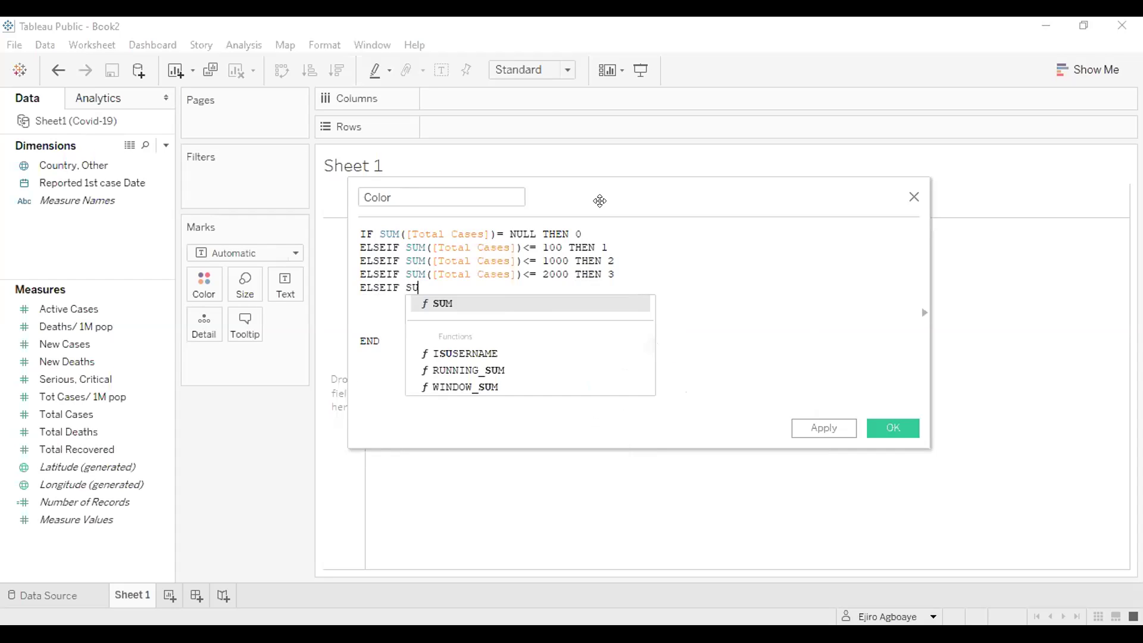
{"action": "key", "text": "Return"}
{"action": "type", "text": "TOT"}
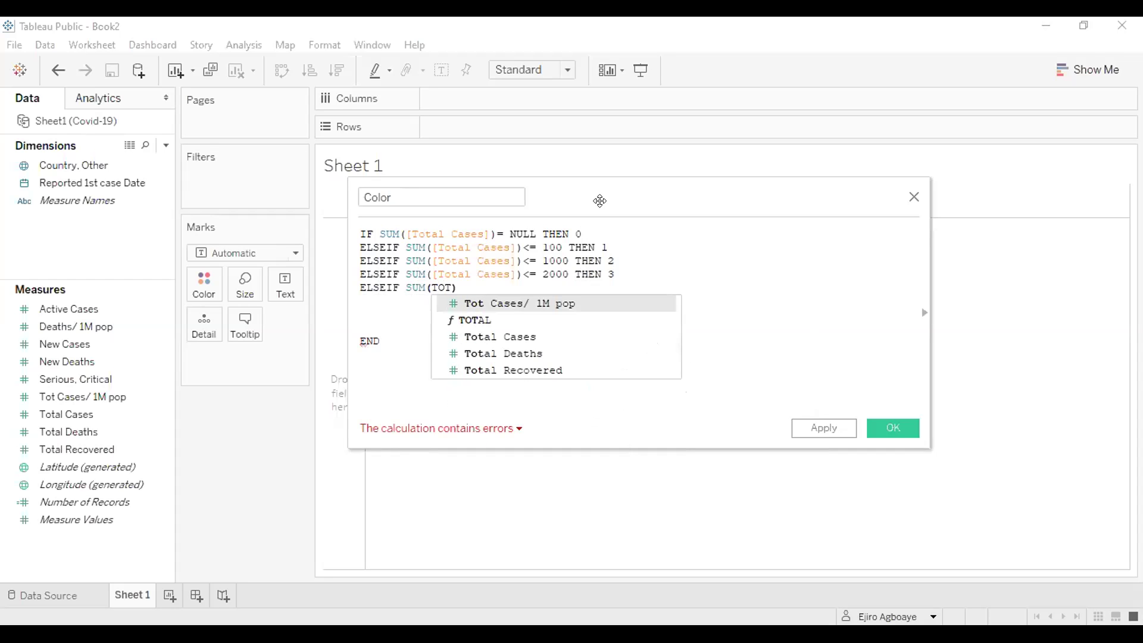
{"action": "key", "text": "Down"}
{"action": "key", "text": "Down"}
{"action": "key", "text": "Return"}
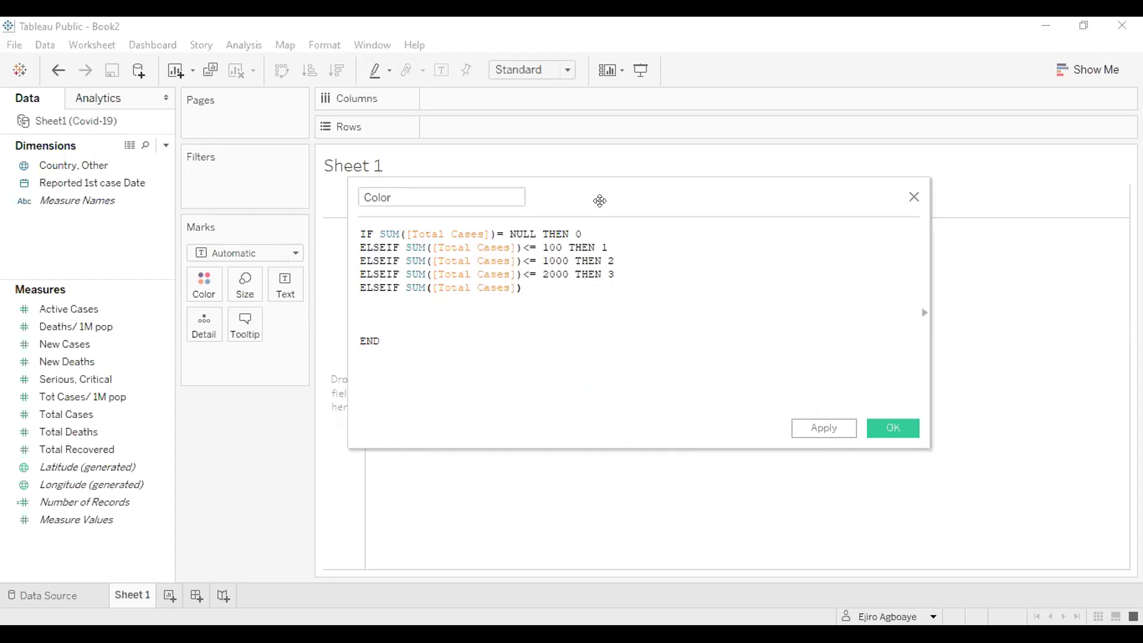
{"action": "type", "text": "<="}
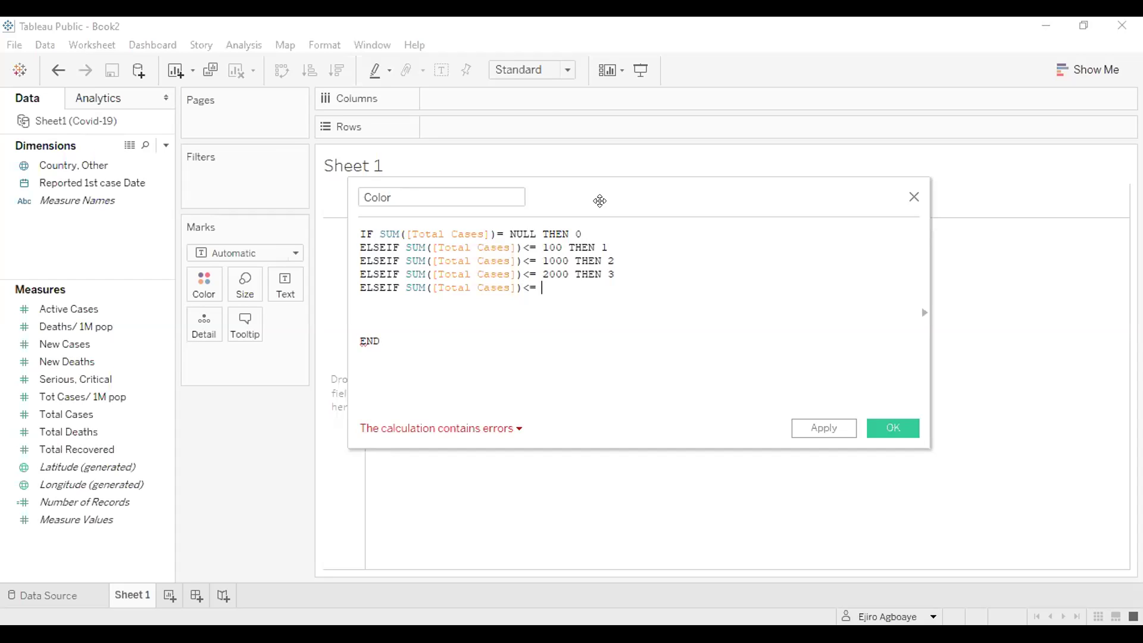
{"action": "type", "text": "4000 "}
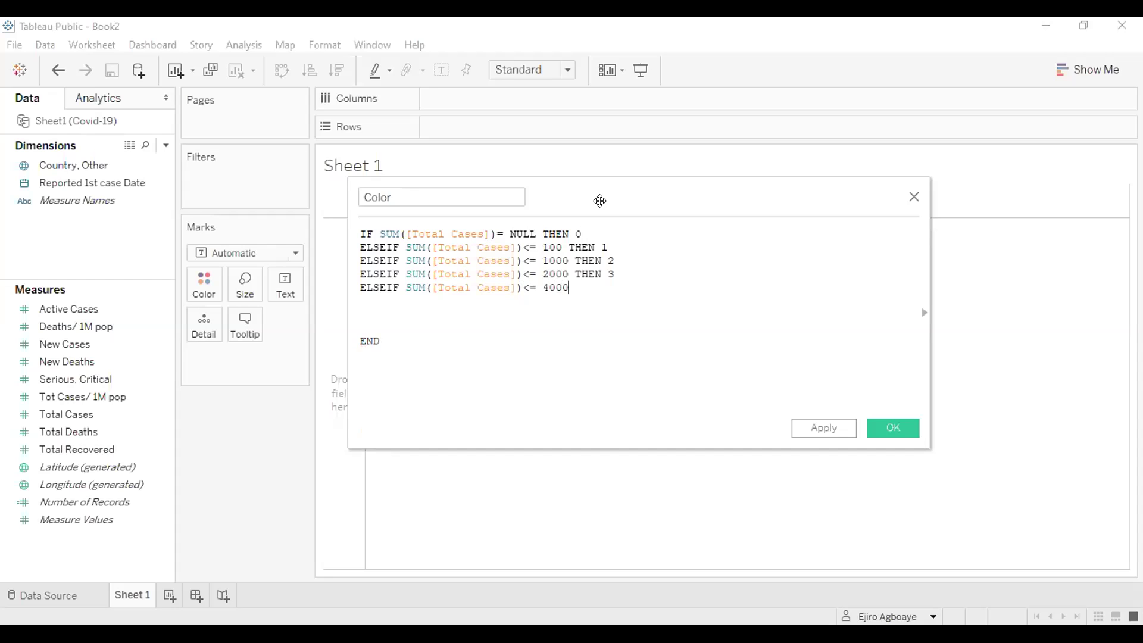
{"action": "type", "text": "TH"}
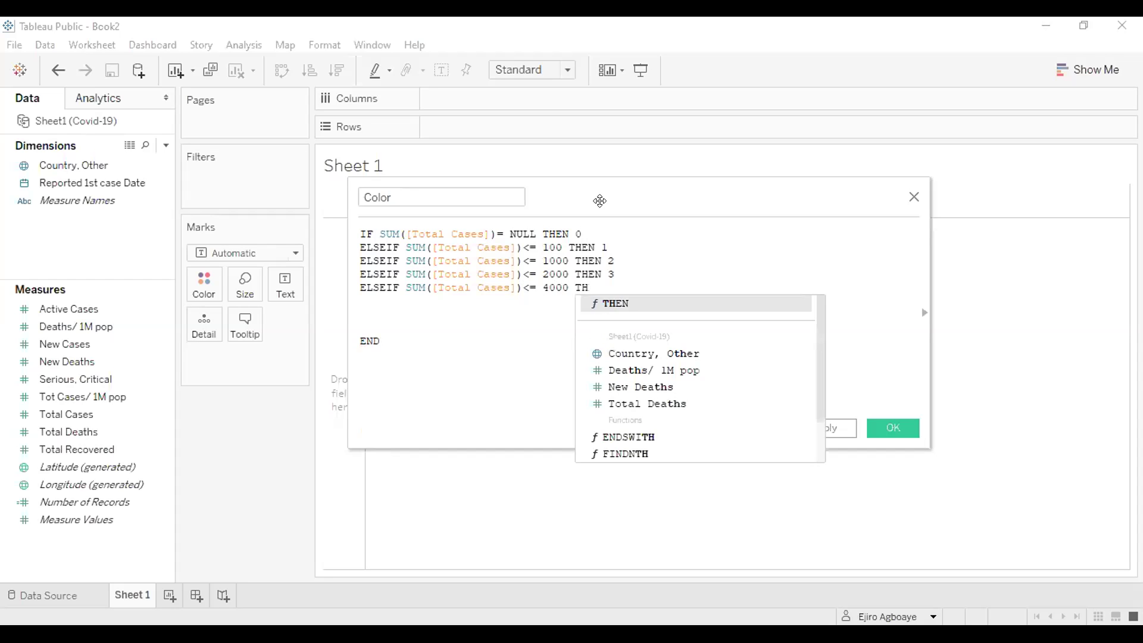
{"action": "type", "text": "EN 4"}
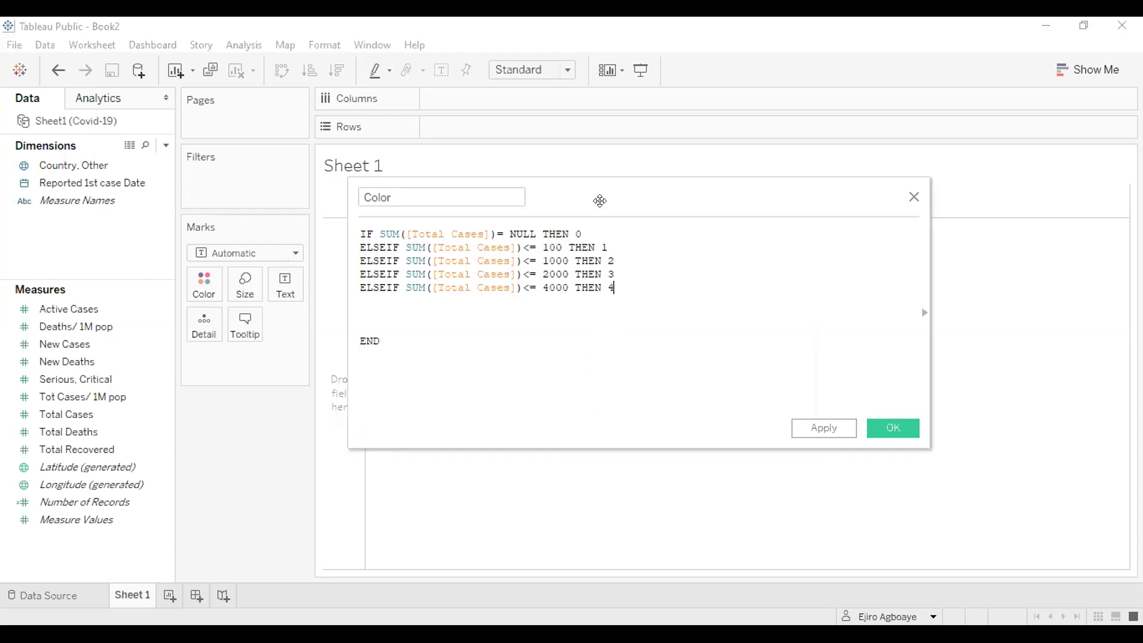
- Add the branch ELSEIF SUM([Total Cases])<= 6000 THEN 5 on the line below the 4000-case branch
{"action": "key", "text": "Return"}
{"action": "type", "text": "EL"}
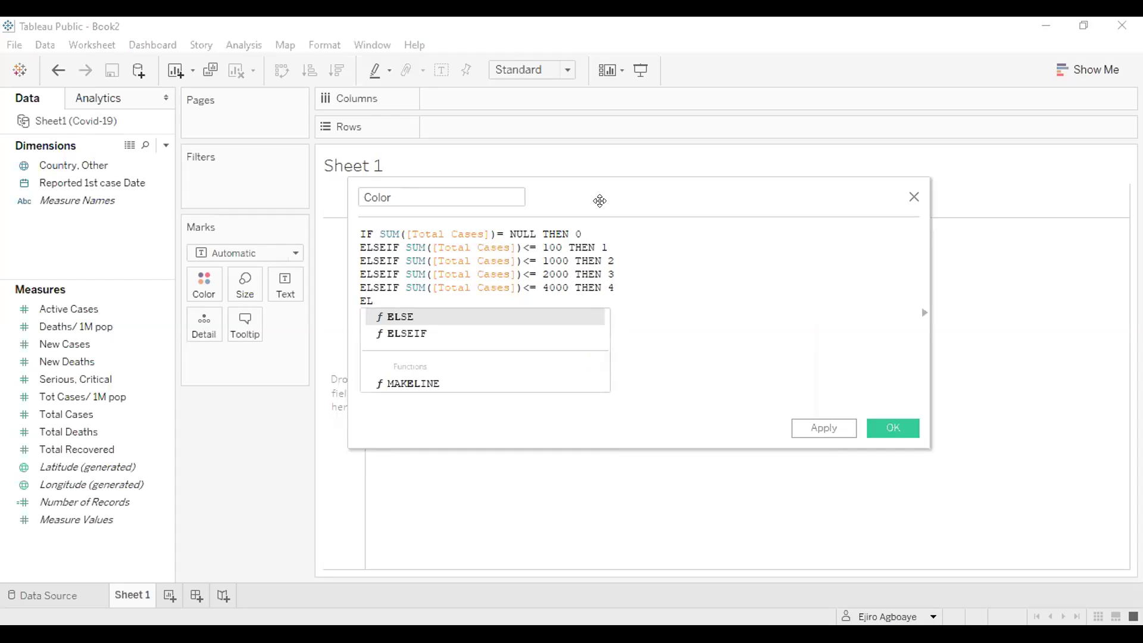
{"action": "type", "text": "SEIF SUM"}
{"action": "key", "text": "Return"}
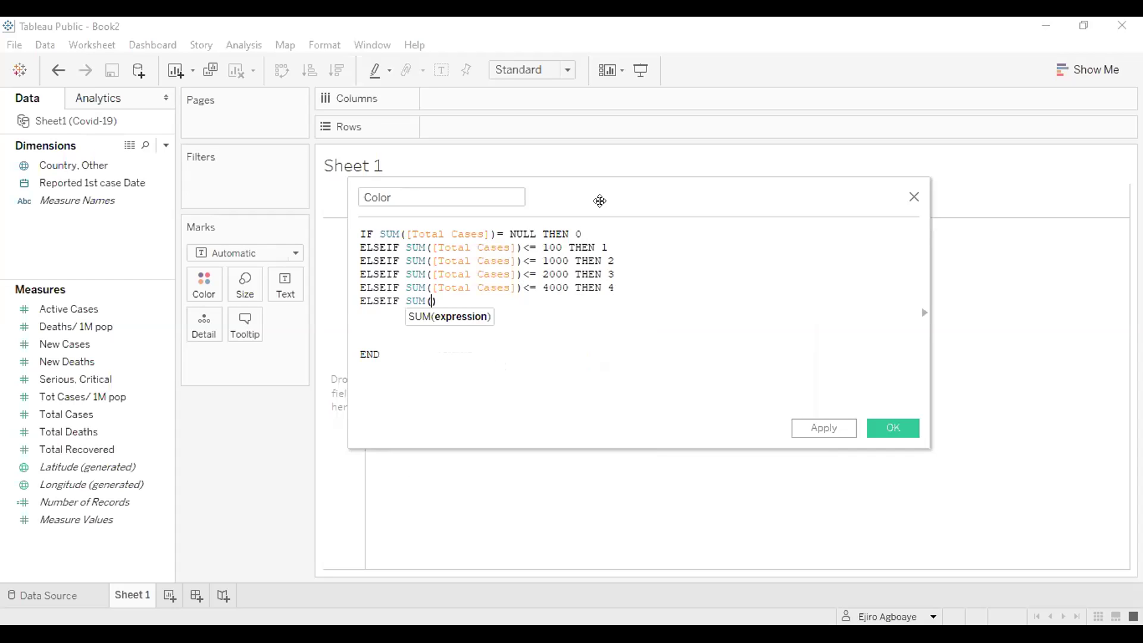
{"action": "type", "text": "TOT"}
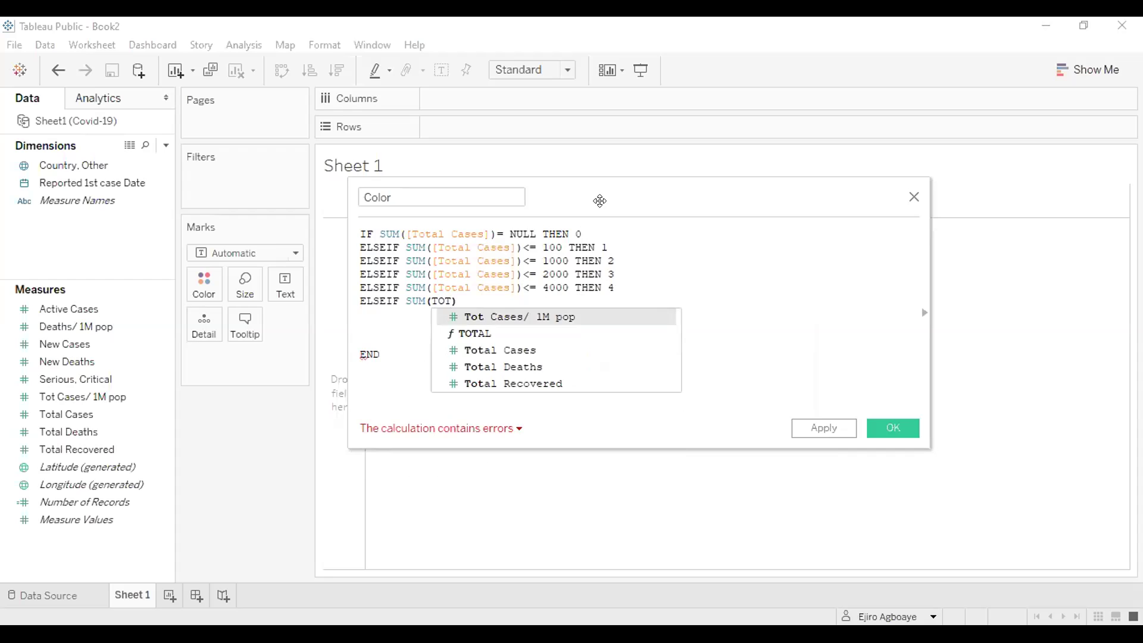
{"action": "key", "text": "Down"}
{"action": "key", "text": "Down"}
{"action": "key", "text": "Return"}
{"action": "type", "text": "<"}
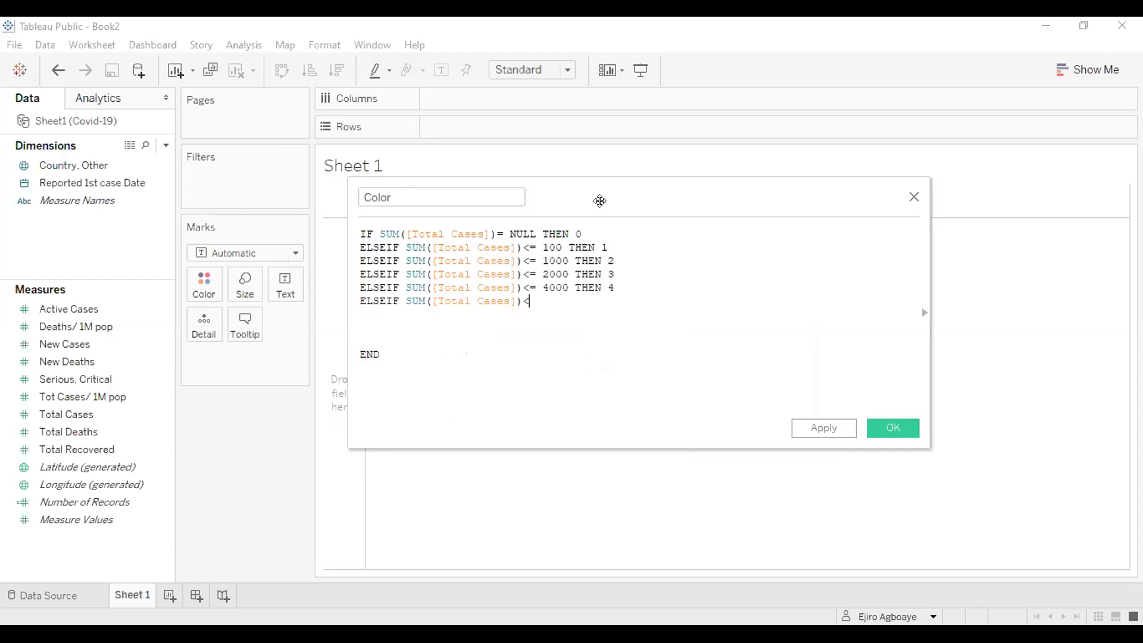
{"action": "type", "text": "="}
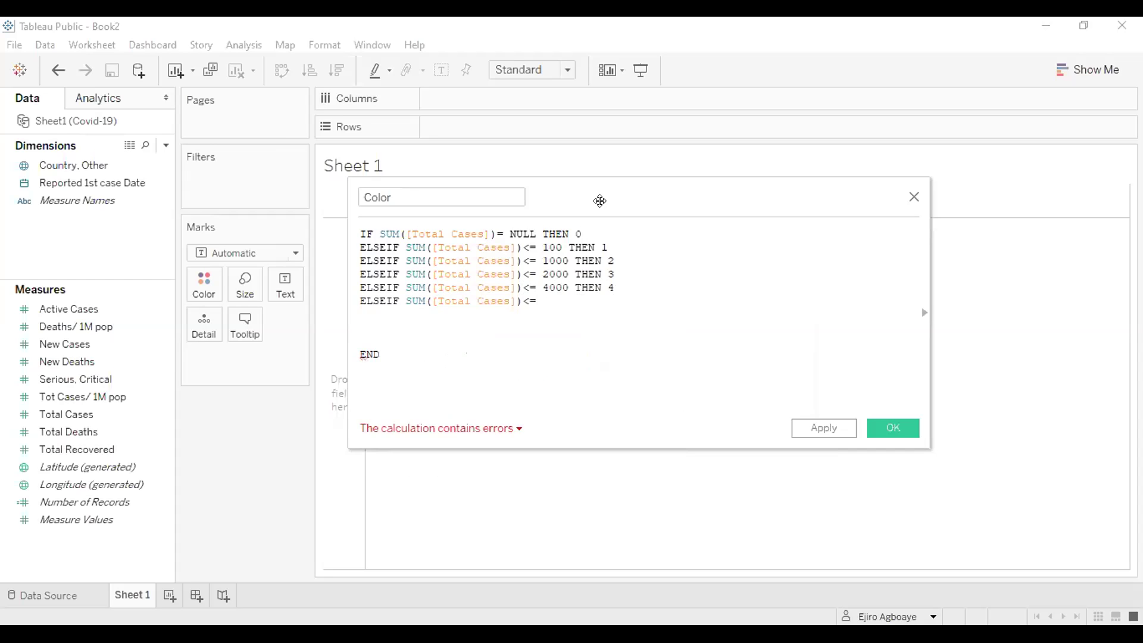
{"action": "type", "text": " 6000 TH"}
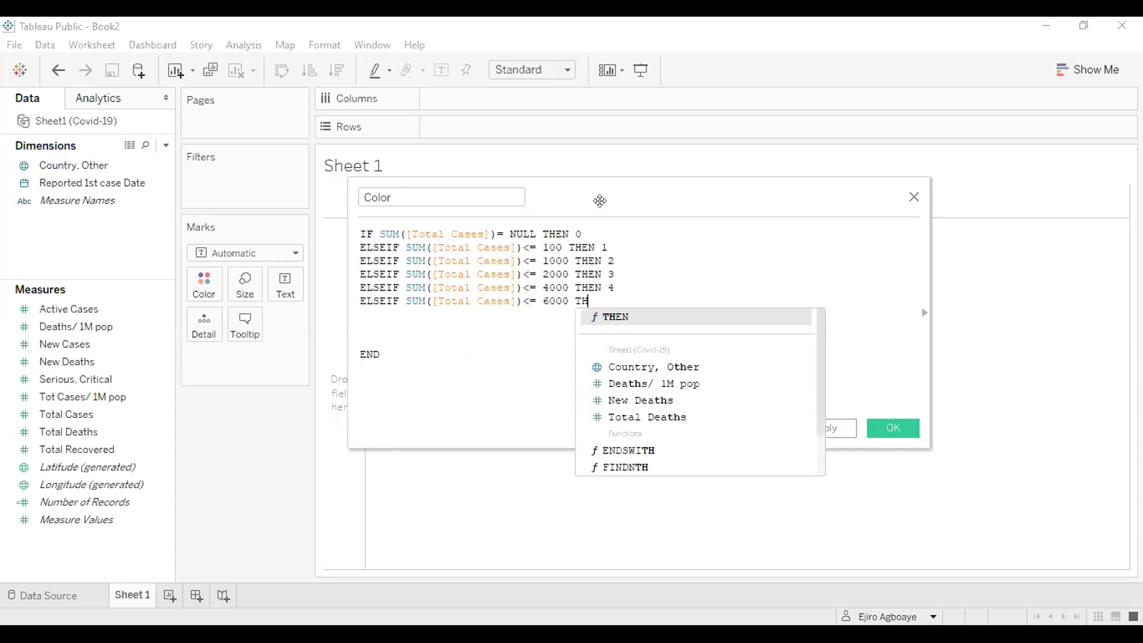
{"action": "type", "text": "EN 5"}
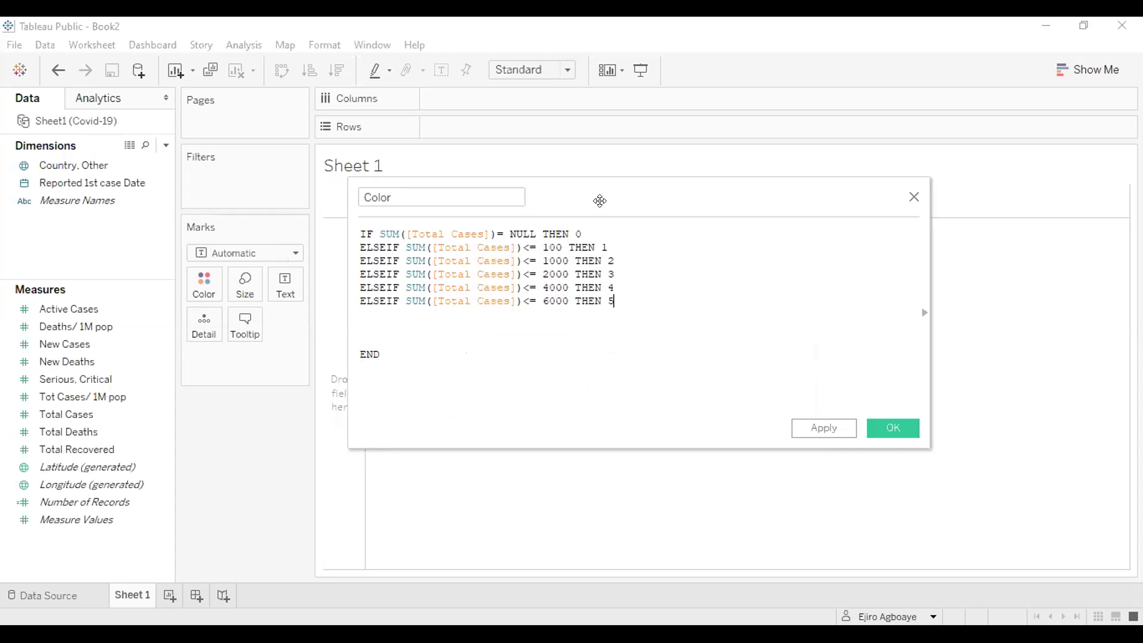
- Finish the conditions with ELSE 6 below the 6000-case branch, then apply and save the Color calculation
{"action": "key", "text": "Return"}
{"action": "type", "text": "ELSE 6"}
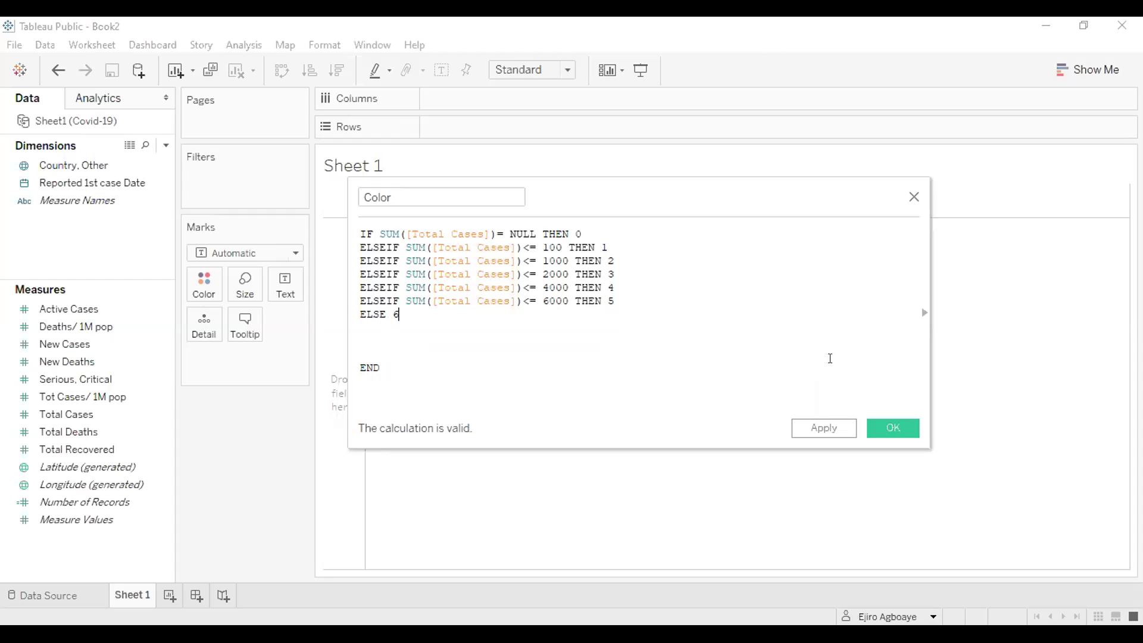
{"action": "left_click", "coordinate": [615, 383]}
{"action": "left_click", "coordinate": [834, 429]}
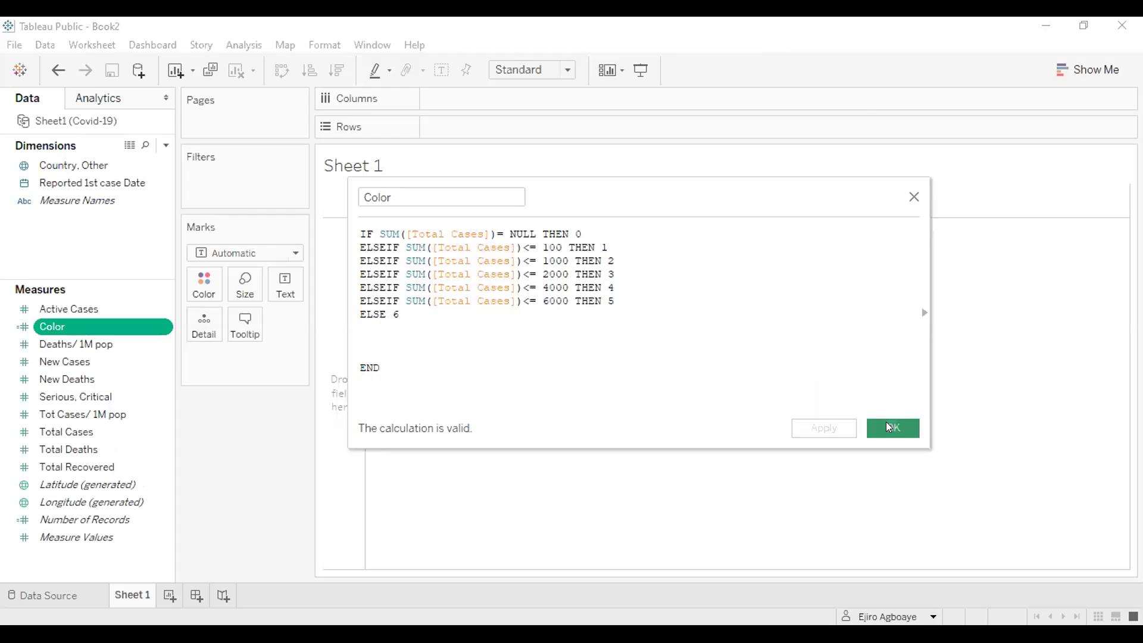
{"action": "left_click", "coordinate": [888, 427]}
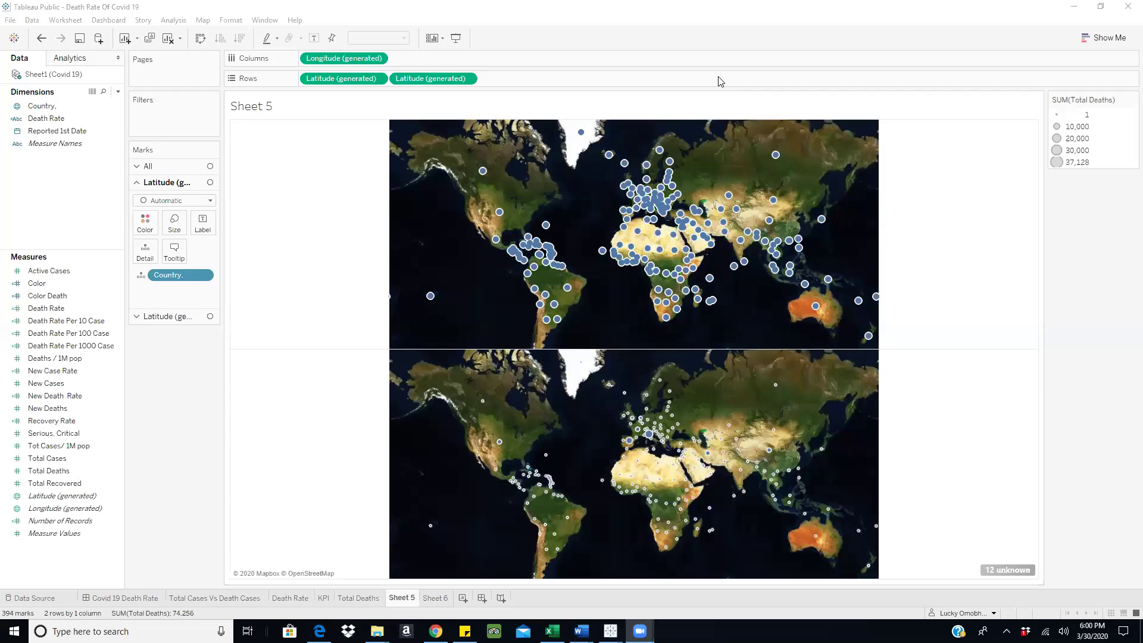
- Combine the two latitude maps on Sheet 5 into one dual-axis map and check total deaths for the USA and Nigeria
{"action": "left_click", "coordinate": [467, 79]}
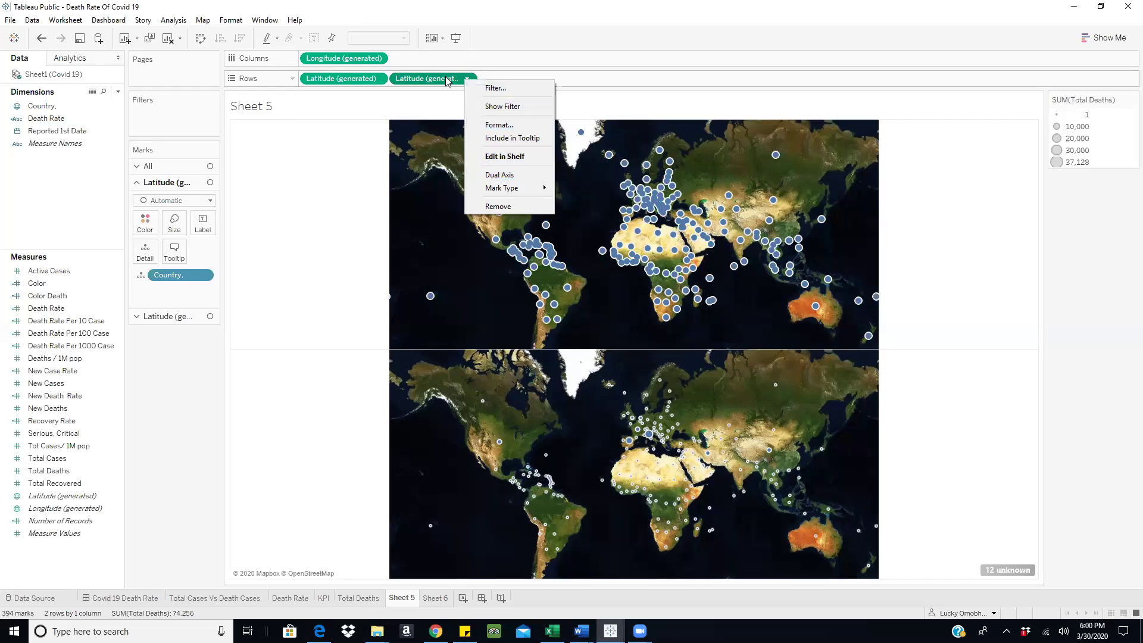
{"action": "left_click", "coordinate": [498, 175]}
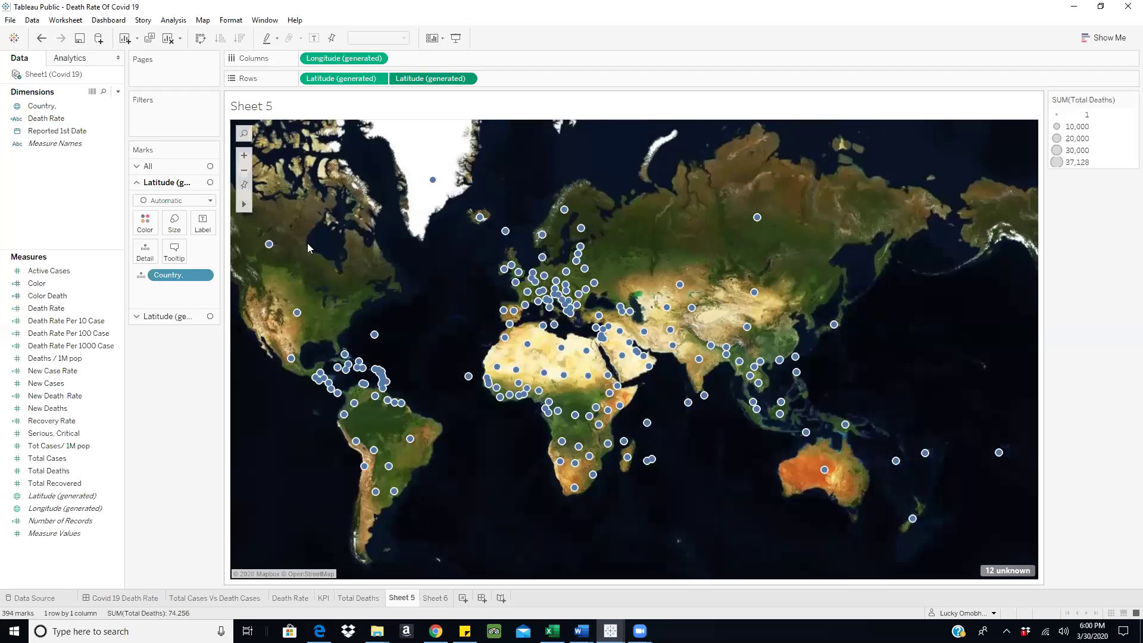
{"action": "left_click", "coordinate": [138, 317]}
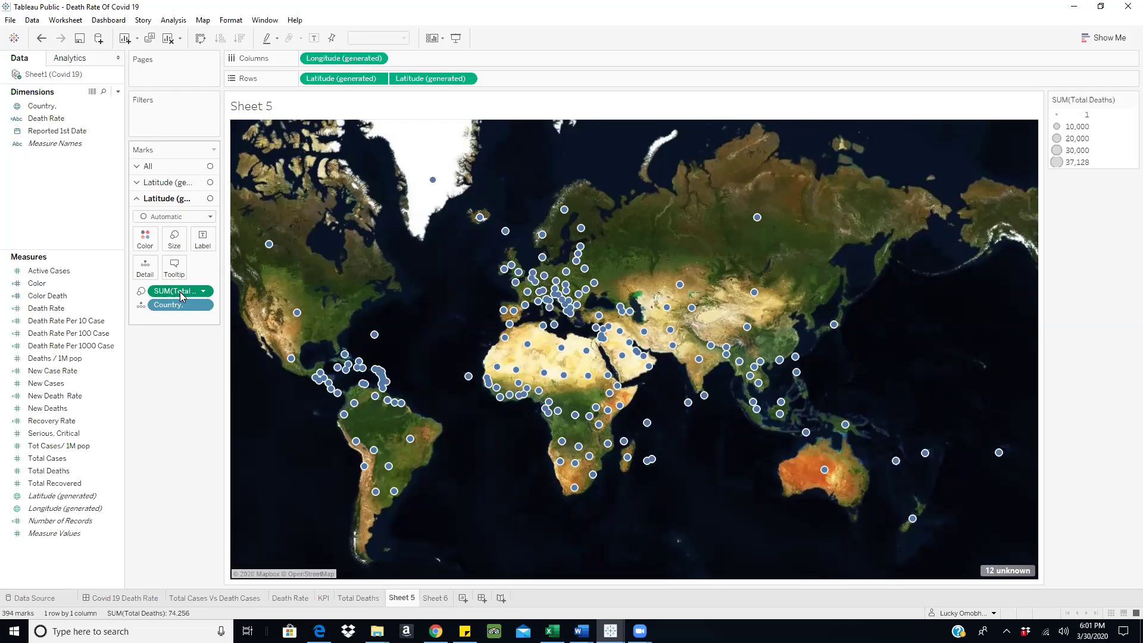
{"action": "mouse_move", "coordinate": [295, 318]}
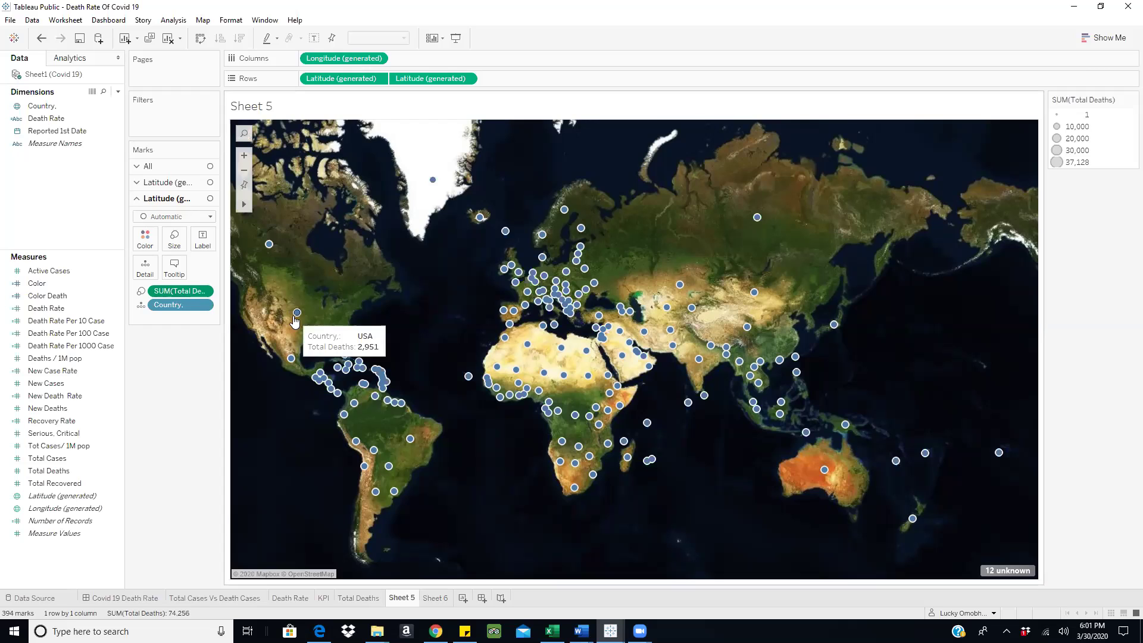
{"action": "mouse_move", "coordinate": [544, 376]}
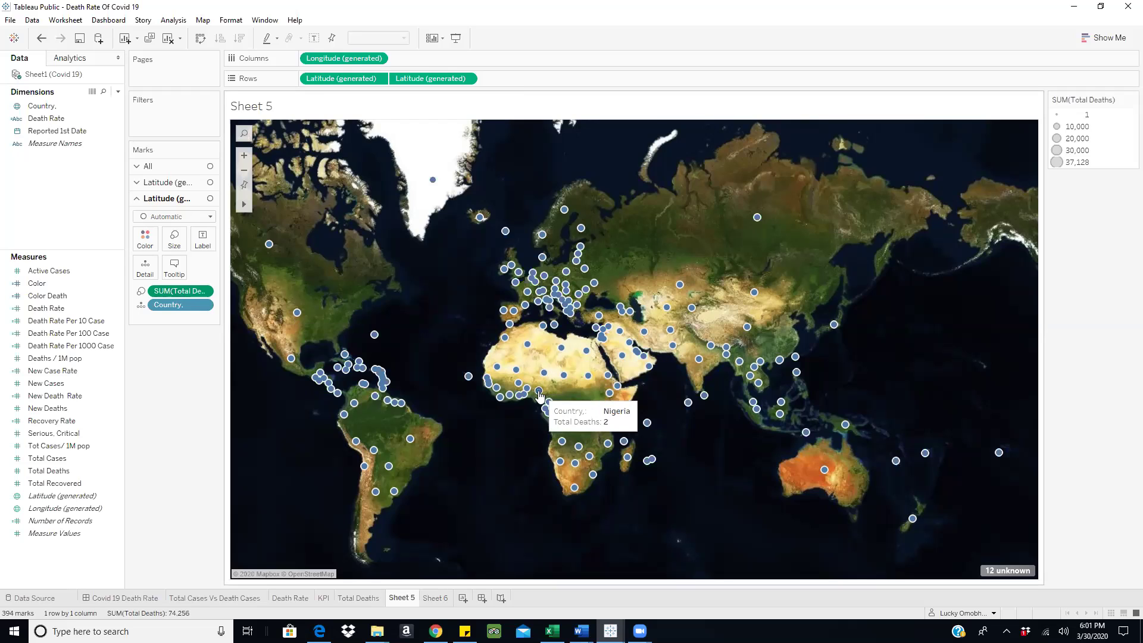
- Color the first latitude layer of the Sheet 5 map by the Color calculation
{"action": "left_click", "coordinate": [101, 337]}
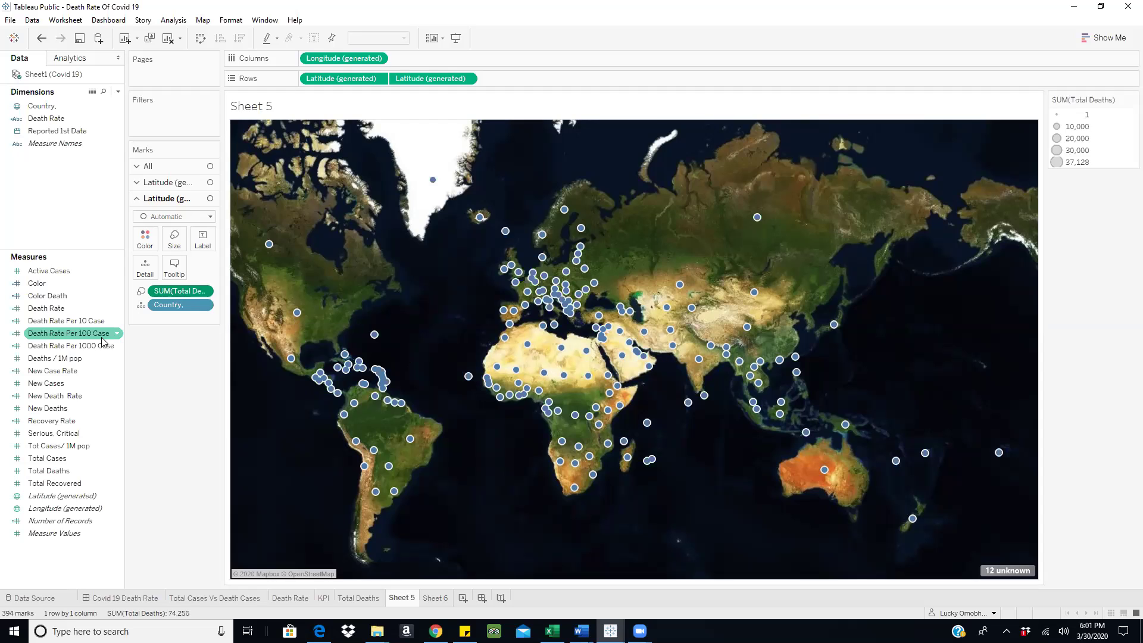
{"action": "left_click", "coordinate": [138, 183]}
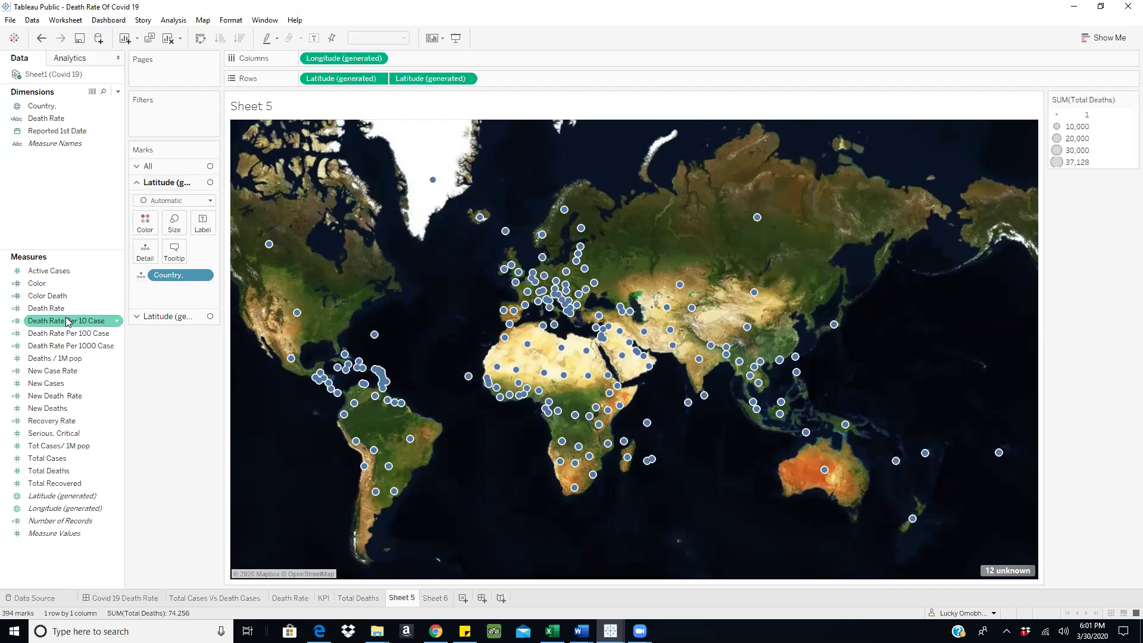
{"action": "left_click", "coordinate": [74, 282]}
{"action": "left_click_drag", "start_coordinate": [74, 272], "coordinate": [143, 224]}
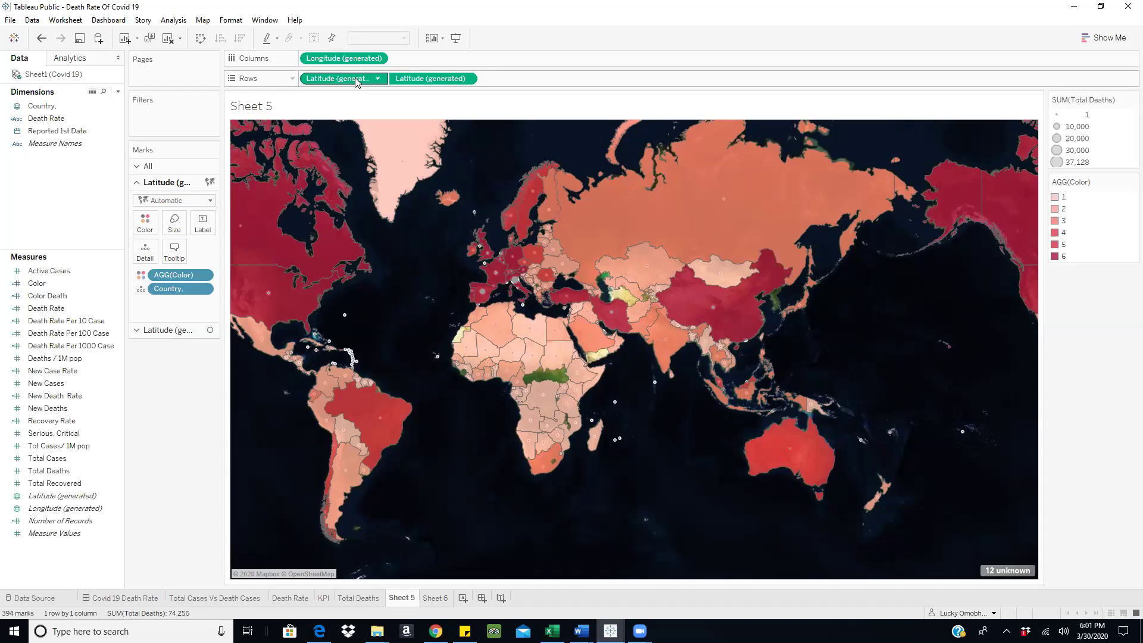
- Examine the mark settings of both layers on the Total Cases Vs Death Cases sheet, then return to Sheet 5
{"action": "left_click", "coordinate": [106, 323]}
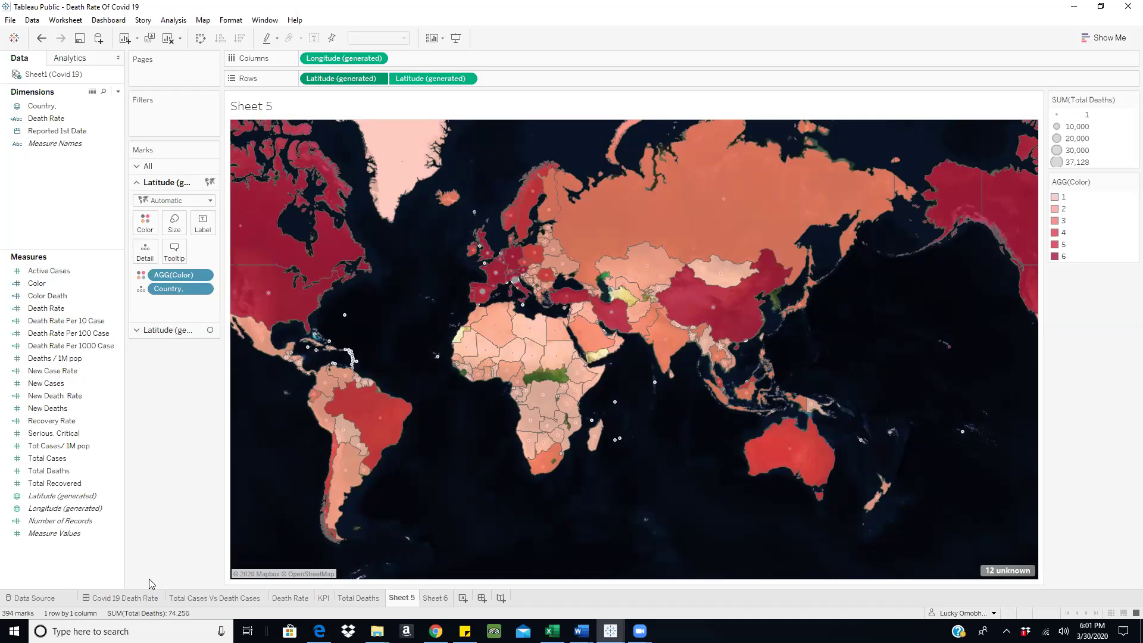
{"action": "left_click", "coordinate": [198, 601]}
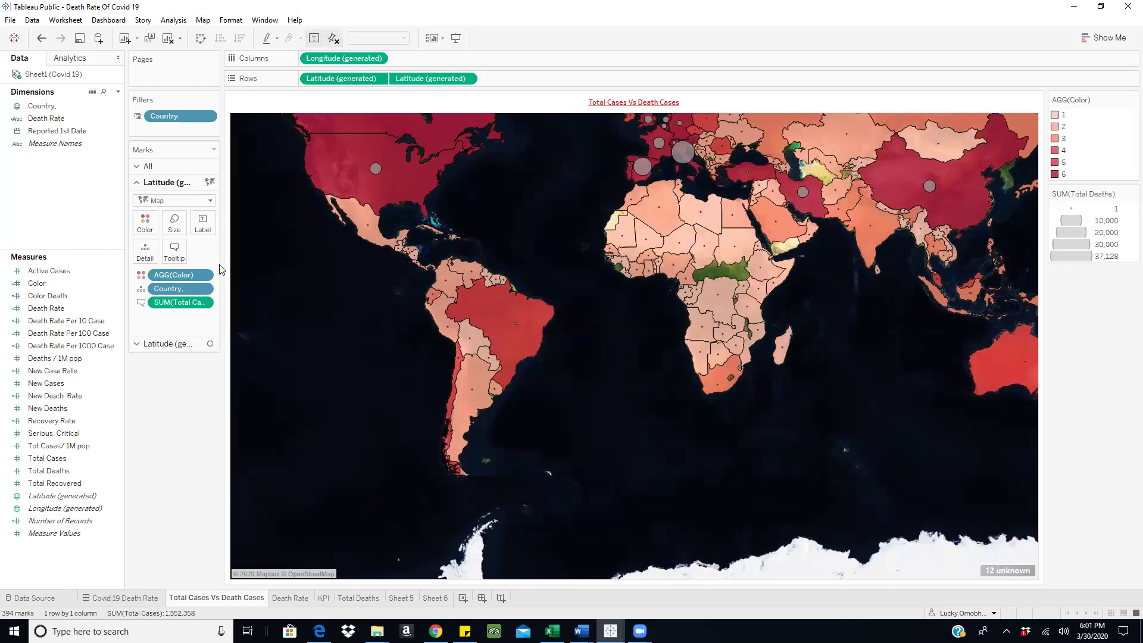
{"action": "left_click", "coordinate": [162, 344]}
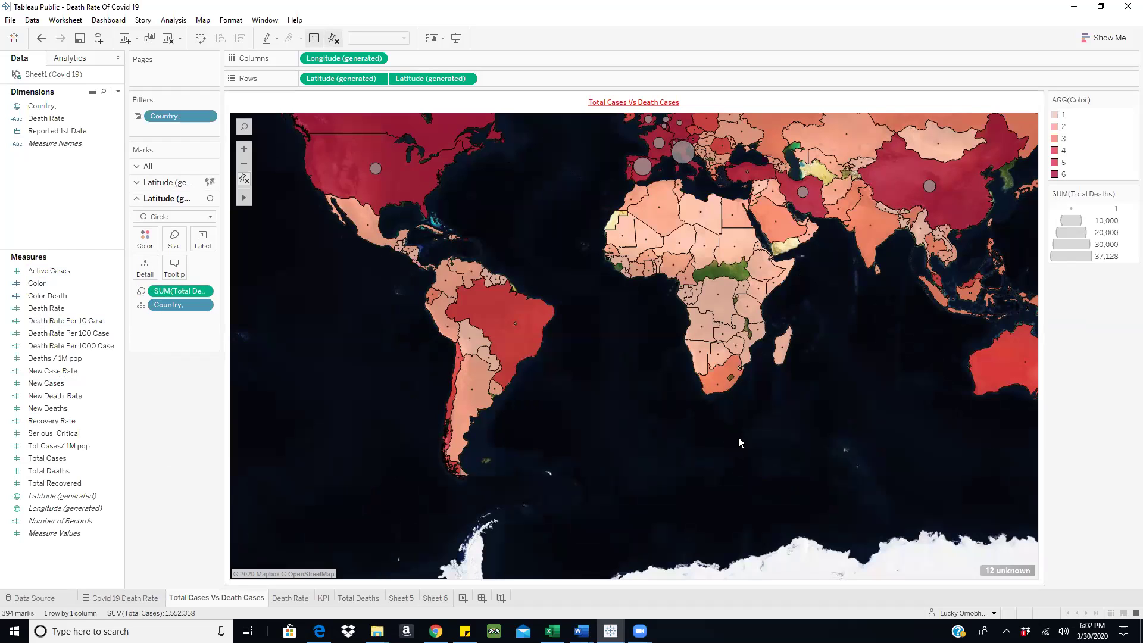
{"action": "left_click", "coordinate": [436, 598]}
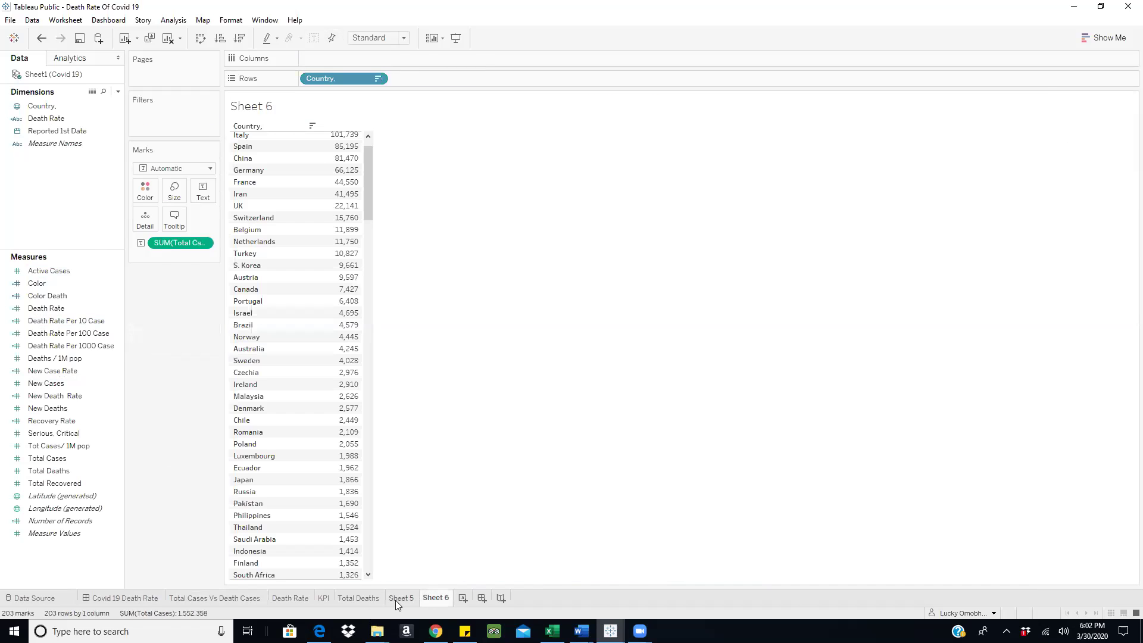
{"action": "left_click", "coordinate": [403, 601]}
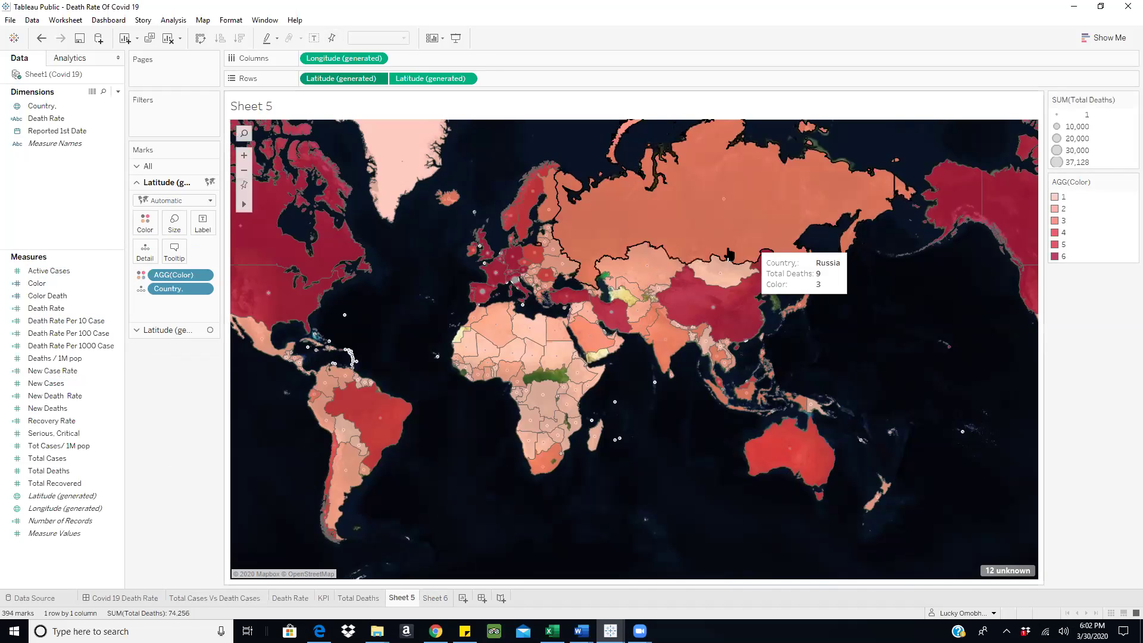
- Remove the SUM(Total Deaths) size encoding from the second latitude layer on Sheet 5
{"action": "left_click", "coordinate": [146, 331]}
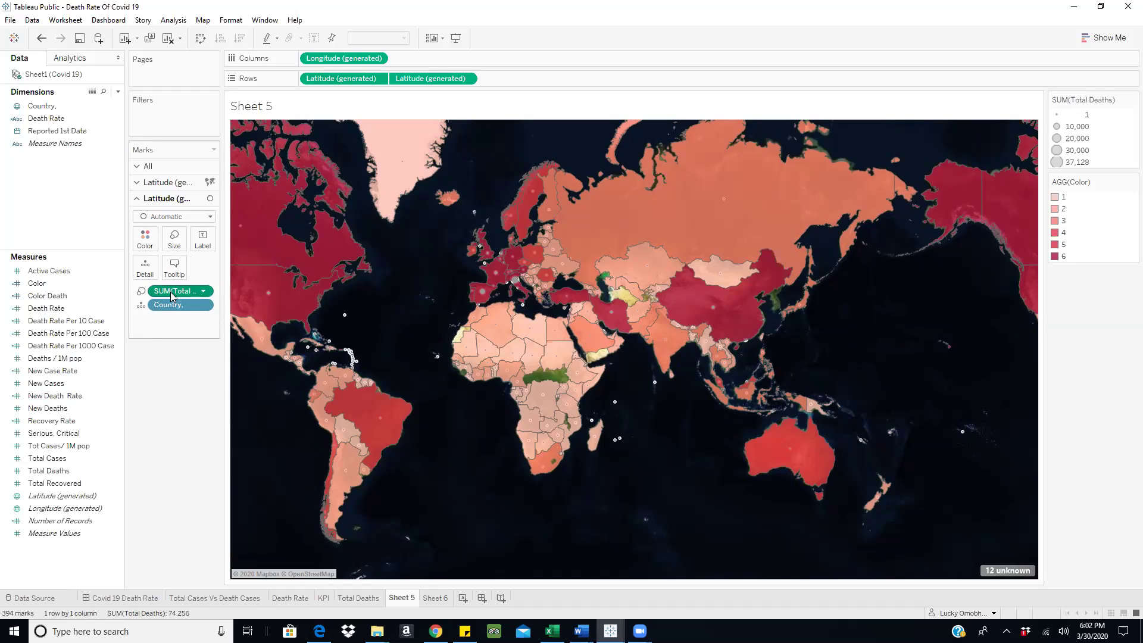
{"action": "left_click_drag", "start_coordinate": [169, 298], "coordinate": [164, 360]}
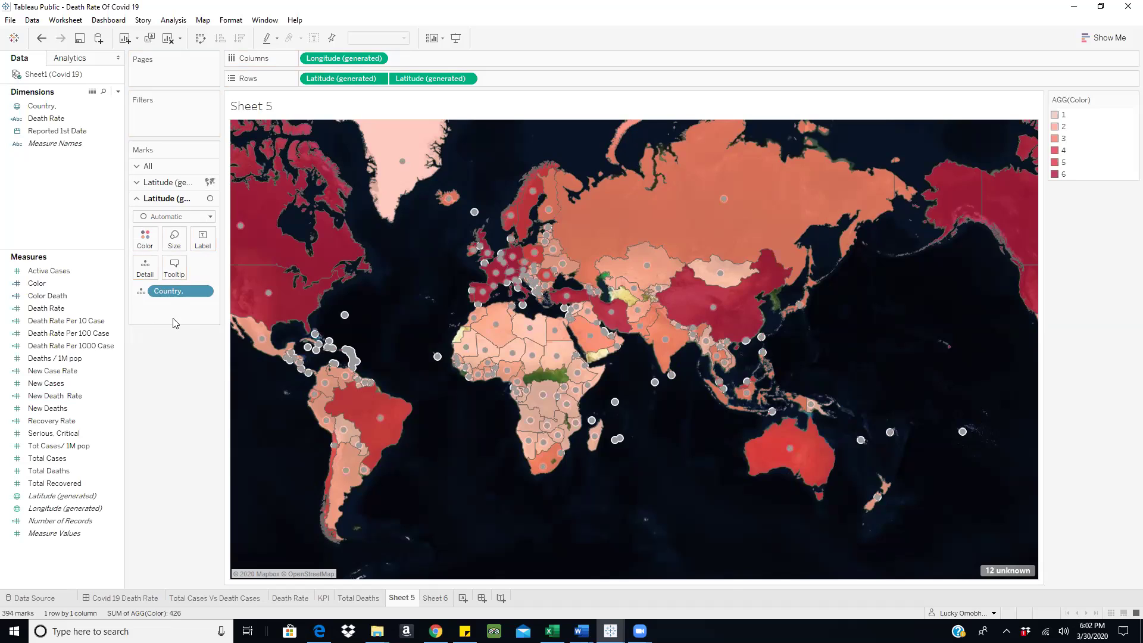
{"action": "left_click", "coordinate": [140, 184]}
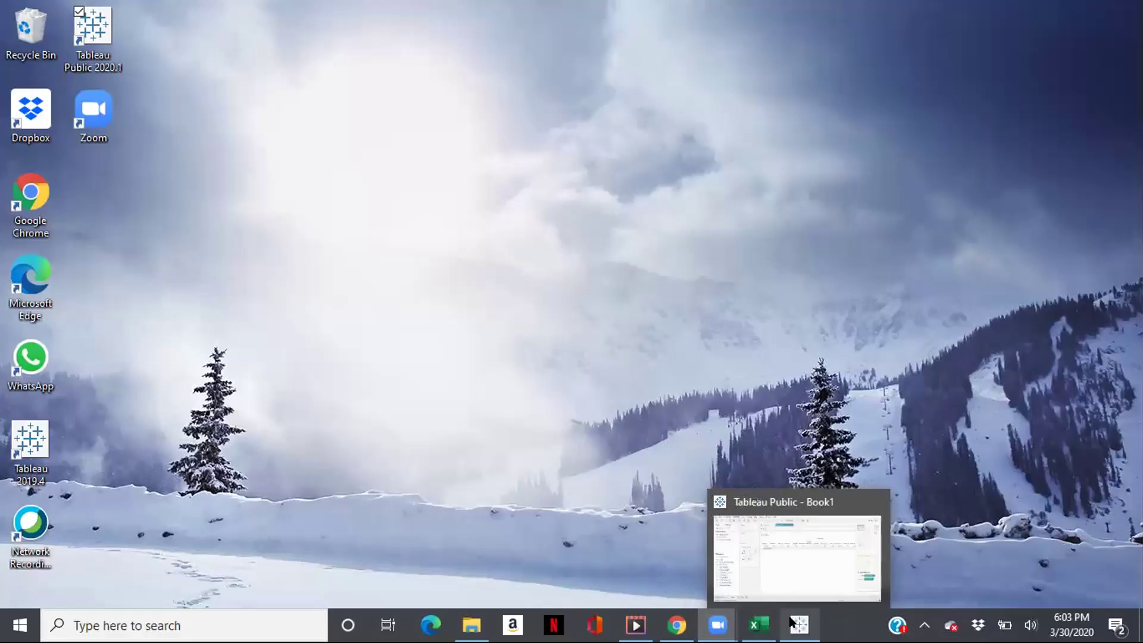
- Switch to the Book1 workbook in Tableau Public and clear Sheet 1 with the chart suggestions hidden
{"action": "left_click", "coordinate": [790, 622]}
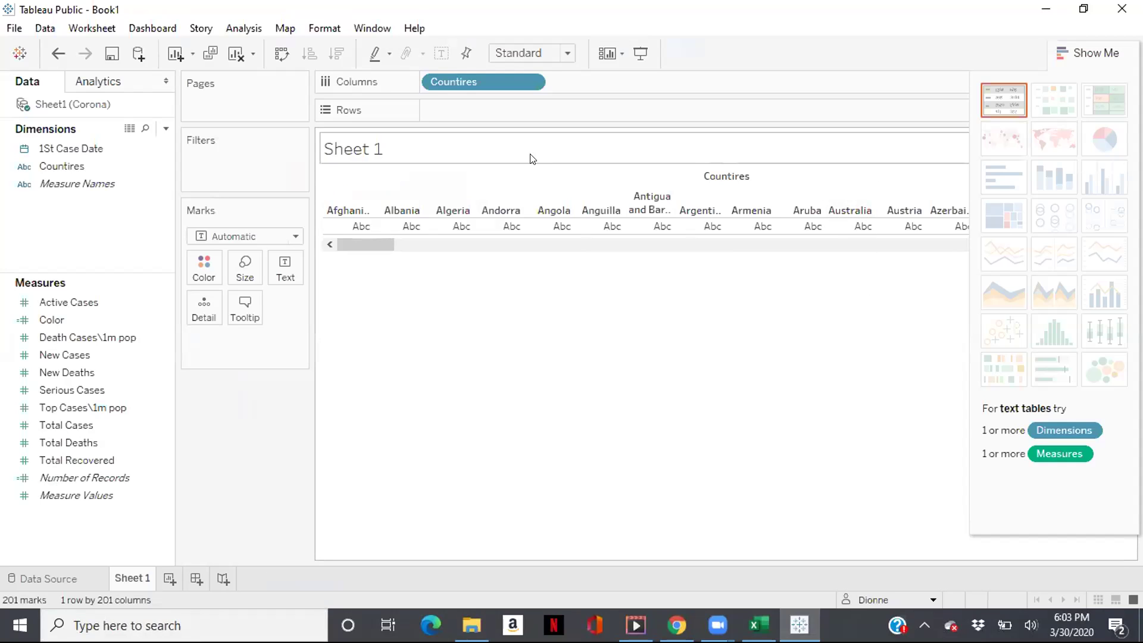
{"action": "key", "text": "ctrl+w"}
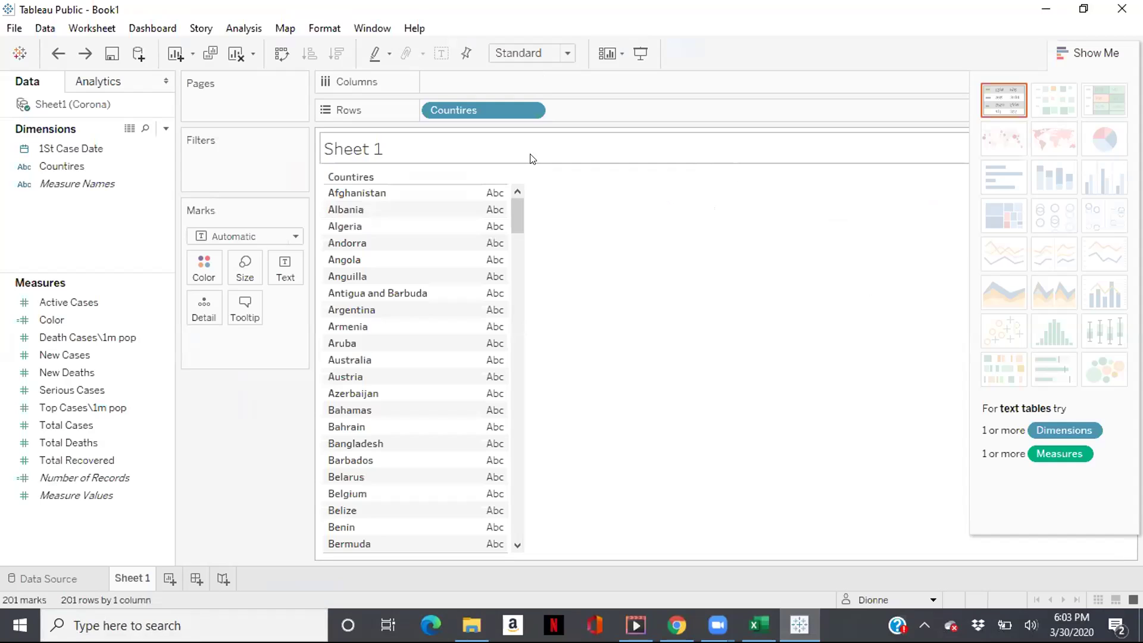
{"action": "key", "text": "ctrl+z"}
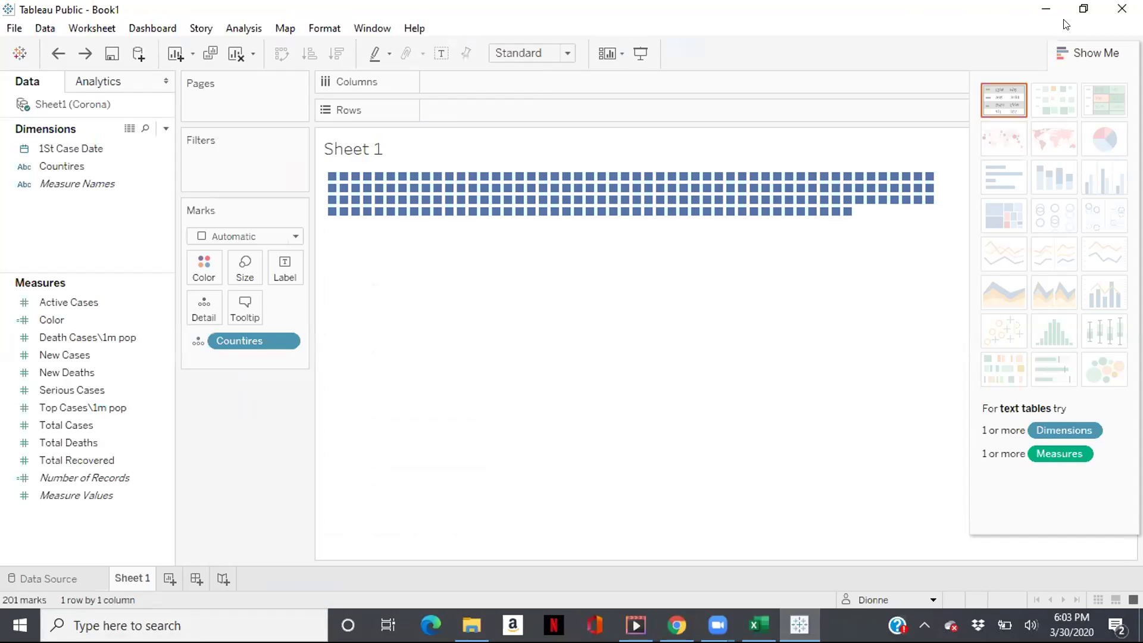
{"action": "left_click", "coordinate": [1073, 50]}
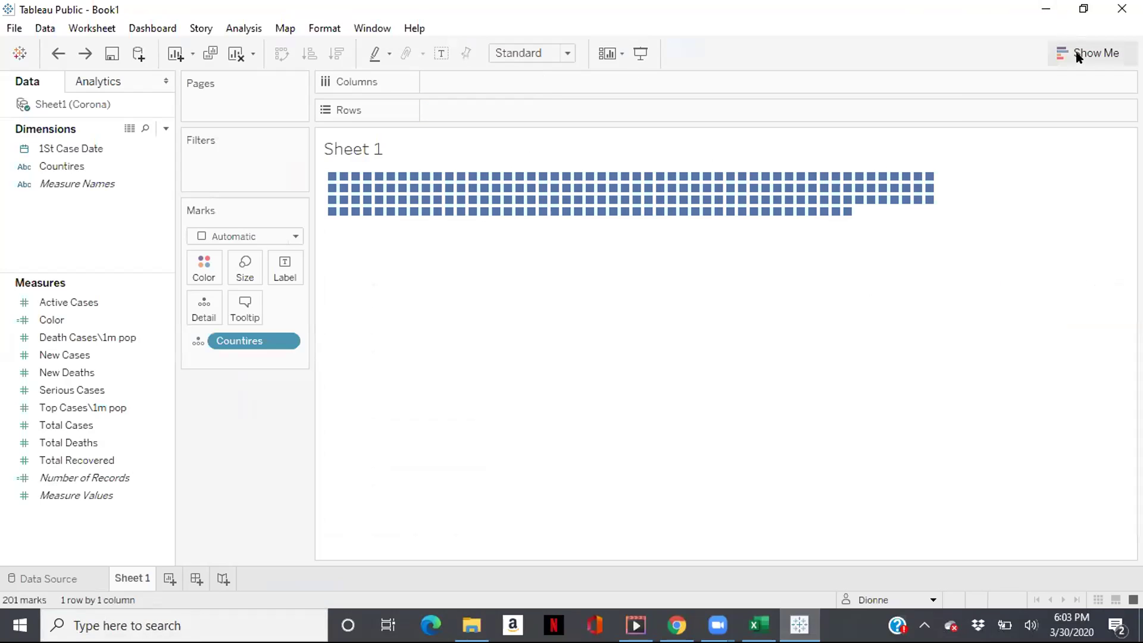
{"action": "left_click", "coordinate": [236, 54]}
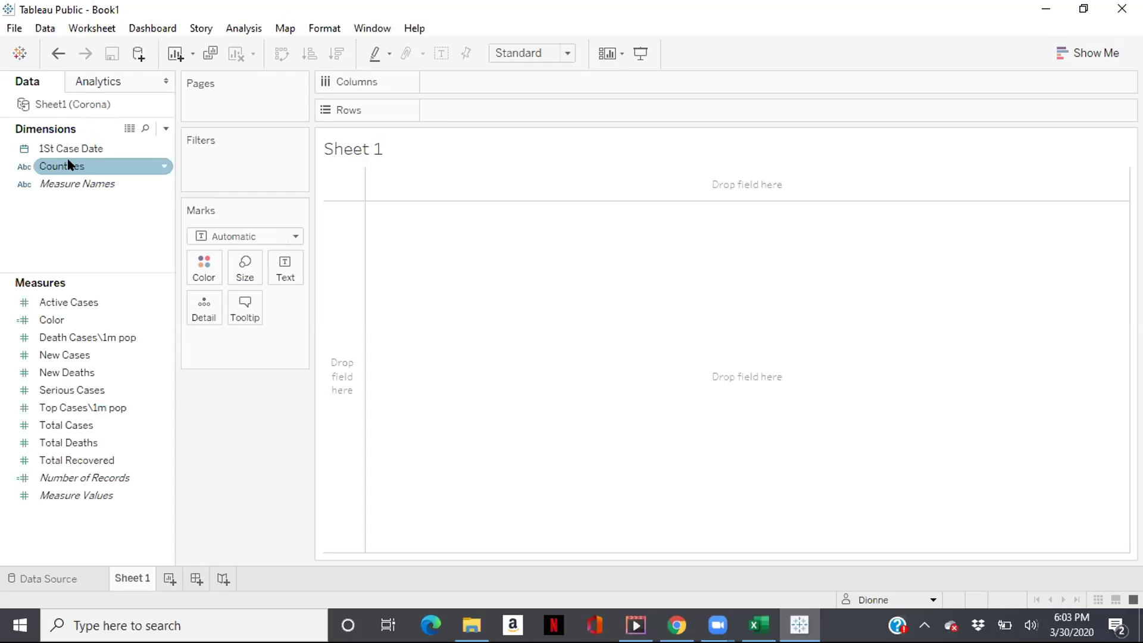
- Assign the Country/Region geographic role to the Countires dimension
{"action": "left_click", "coordinate": [68, 160]}
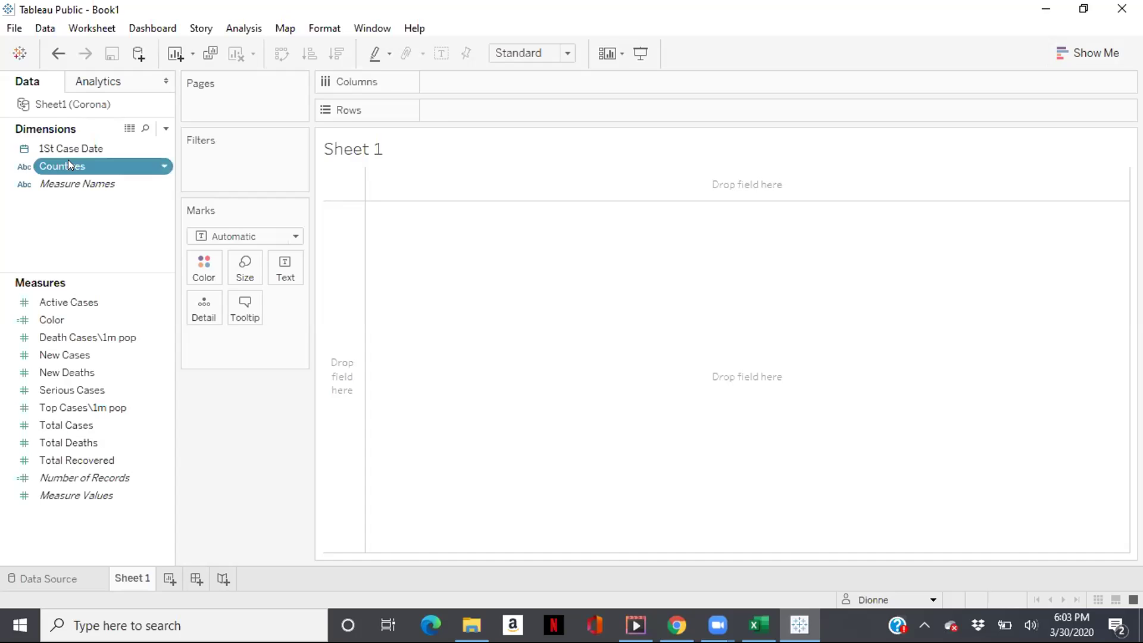
{"action": "left_click", "coordinate": [164, 169]}
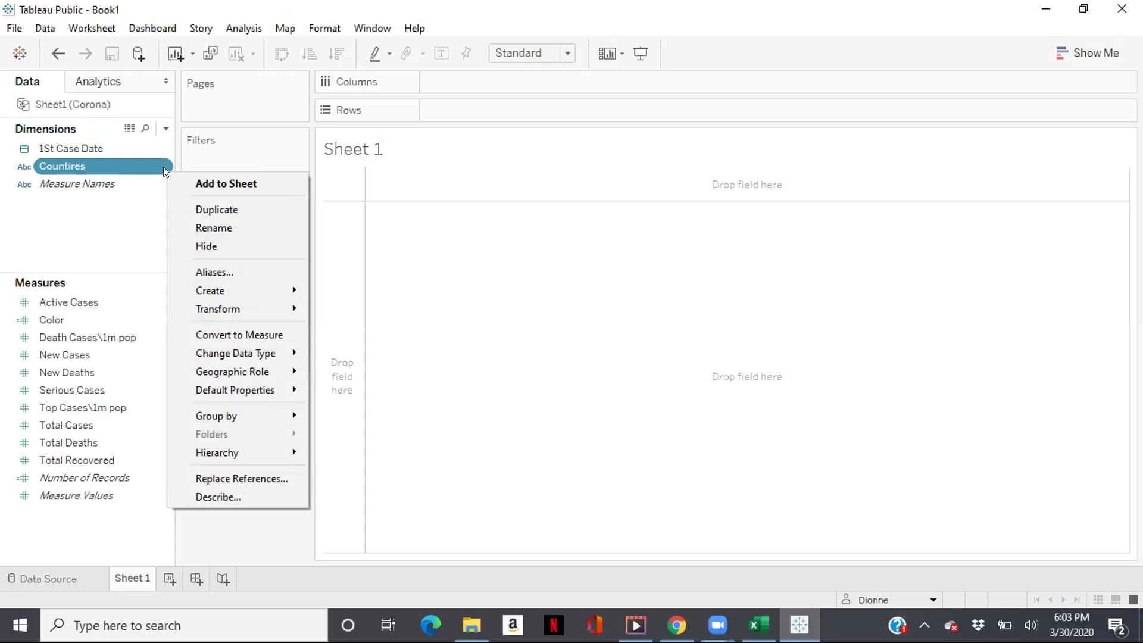
{"action": "left_click", "coordinate": [22, 167]}
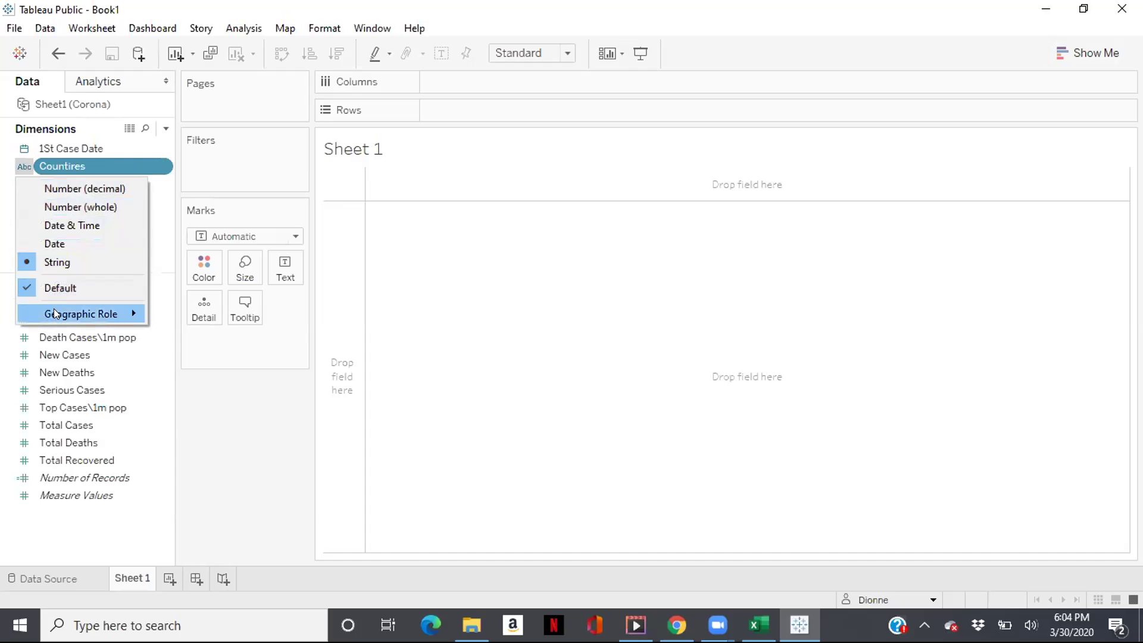
{"action": "mouse_move", "coordinate": [54, 314]}
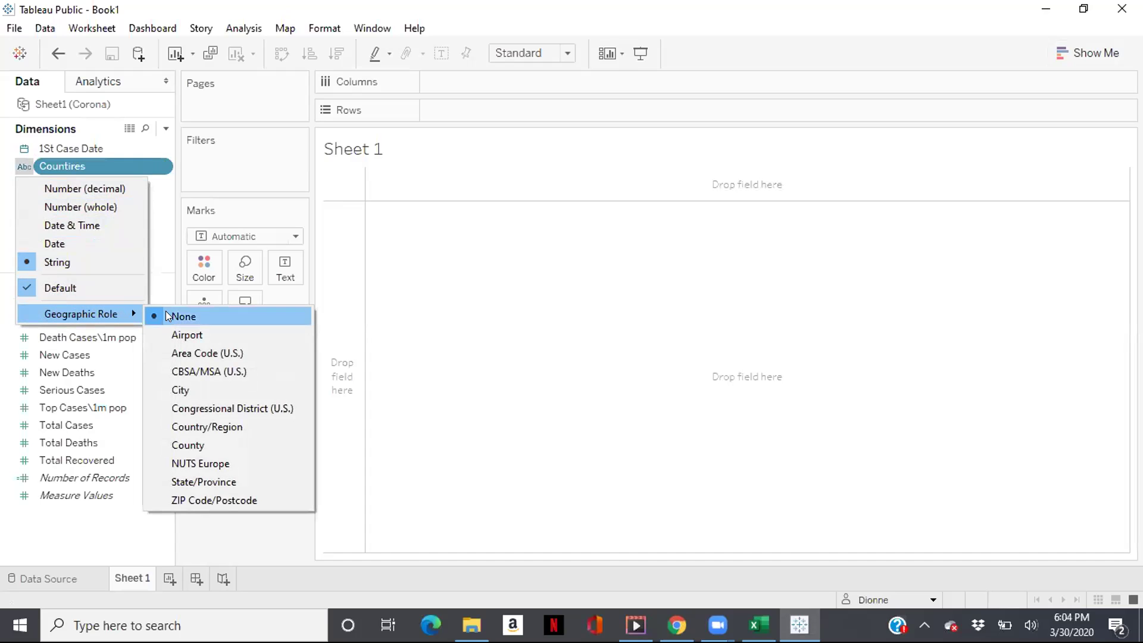
{"action": "left_click", "coordinate": [193, 428]}
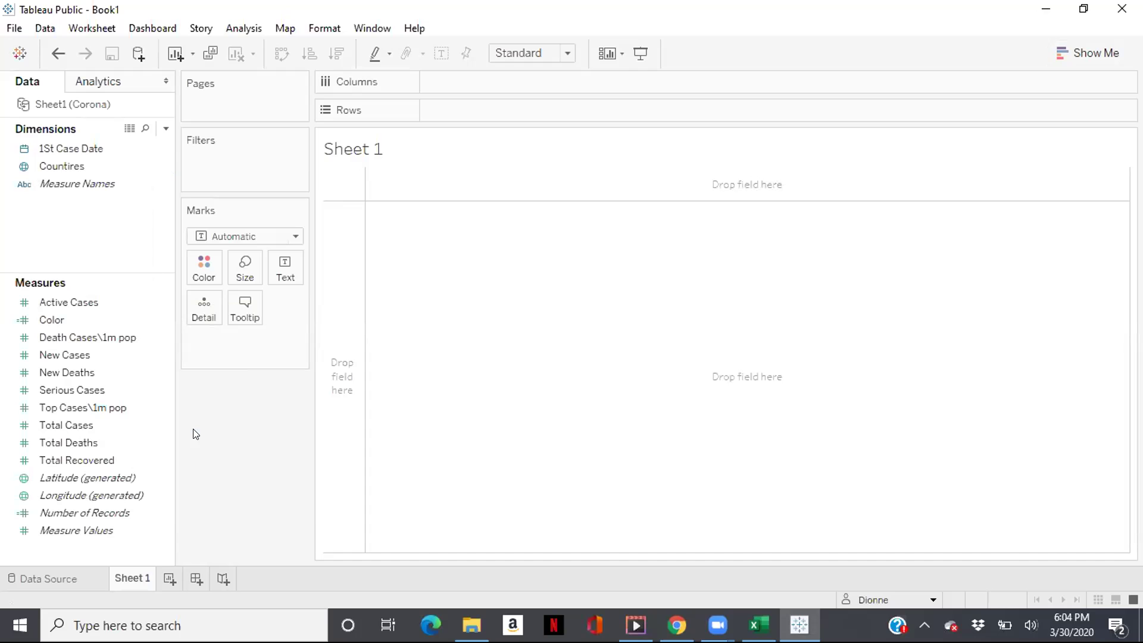
- Plot Countires as a map on Sheet 1 and duplicate Latitude (generated) on Rows to get two maps
{"action": "left_click", "coordinate": [84, 162]}
{"action": "double_click", "coordinate": [84, 162]}
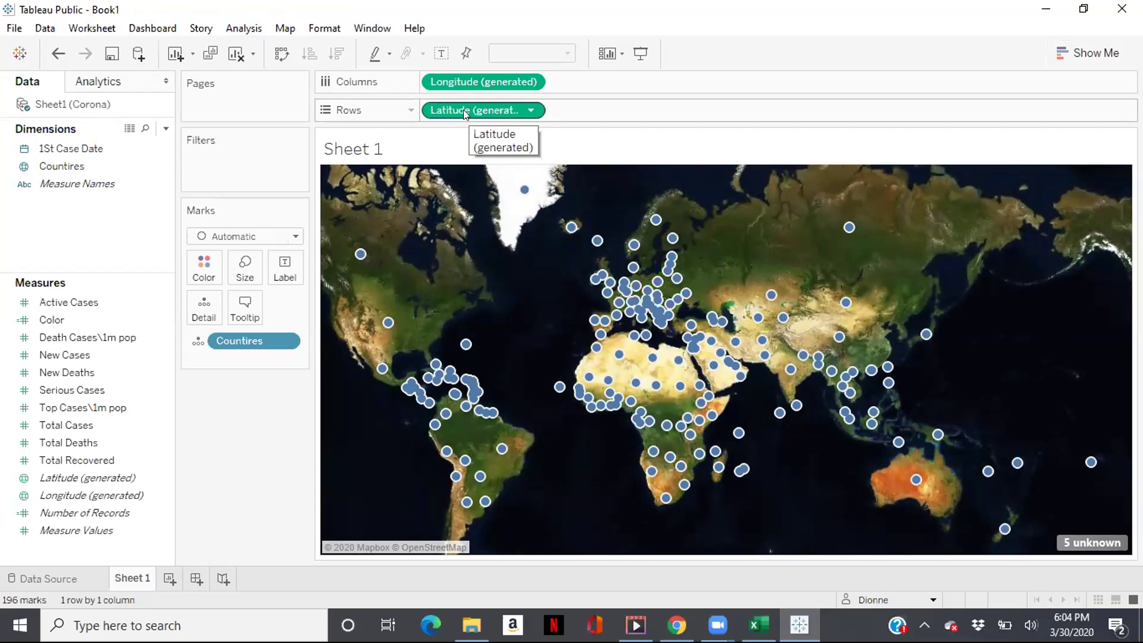
{"action": "left_click_drag", "start_coordinate": [463, 109], "coordinate": [594, 113]}
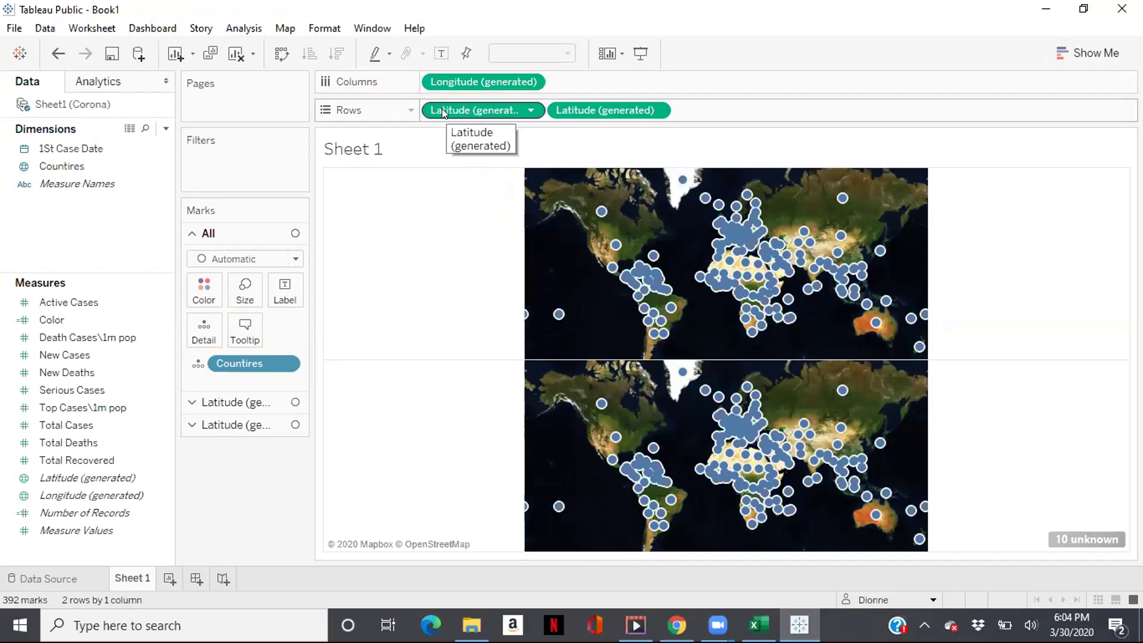
- Size the marks of the second latitude layer by Total Deaths
{"action": "mouse_move", "coordinate": [355, 292]}
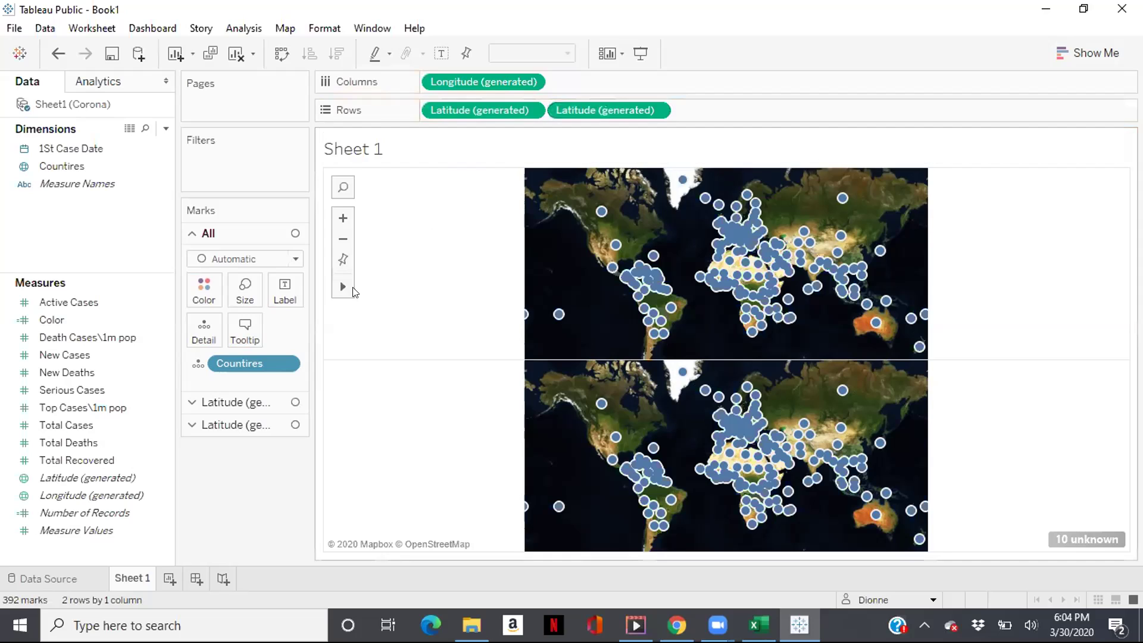
{"action": "left_click", "coordinate": [215, 426]}
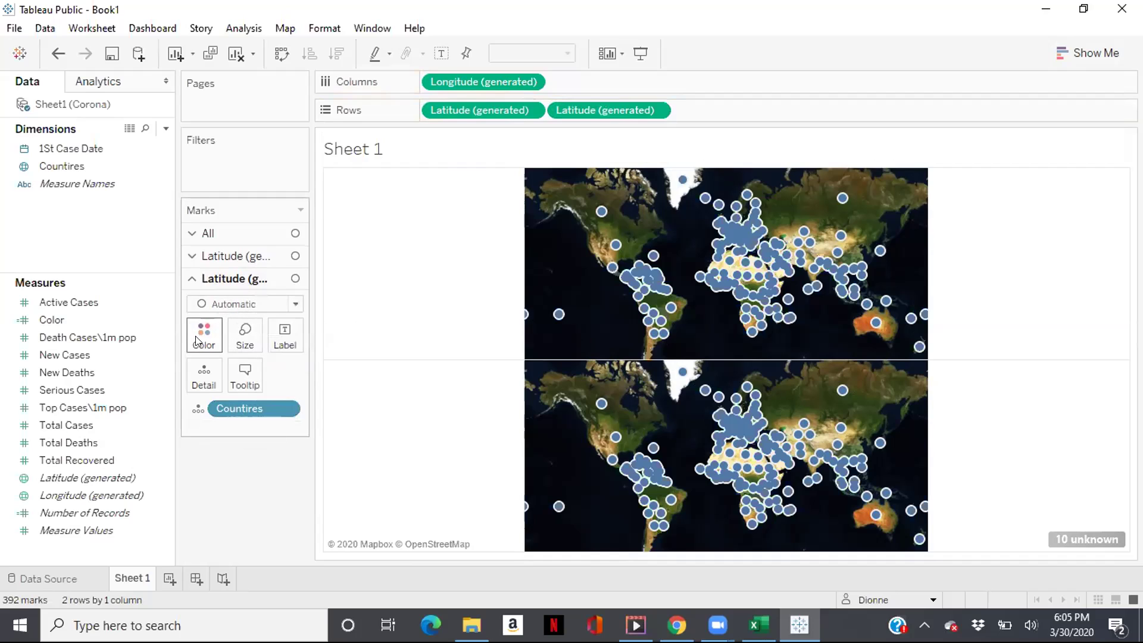
{"action": "left_click_drag", "start_coordinate": [75, 441], "coordinate": [234, 335]}
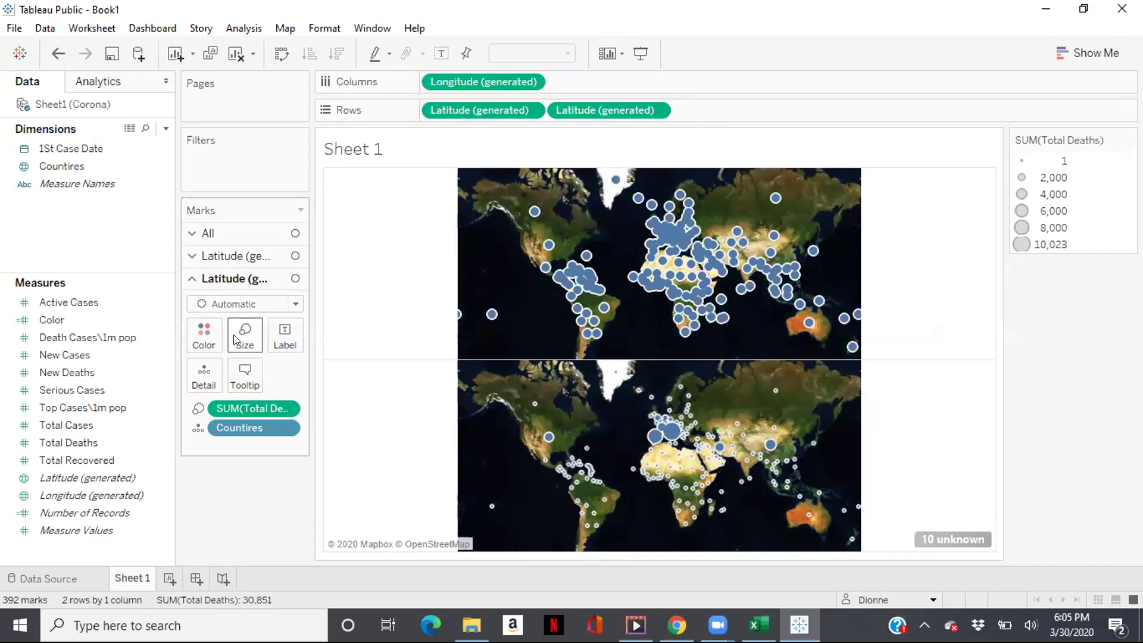
- Combine the two latitude maps on Sheet 1 into one dual-axis map
{"action": "left_click", "coordinate": [249, 257]}
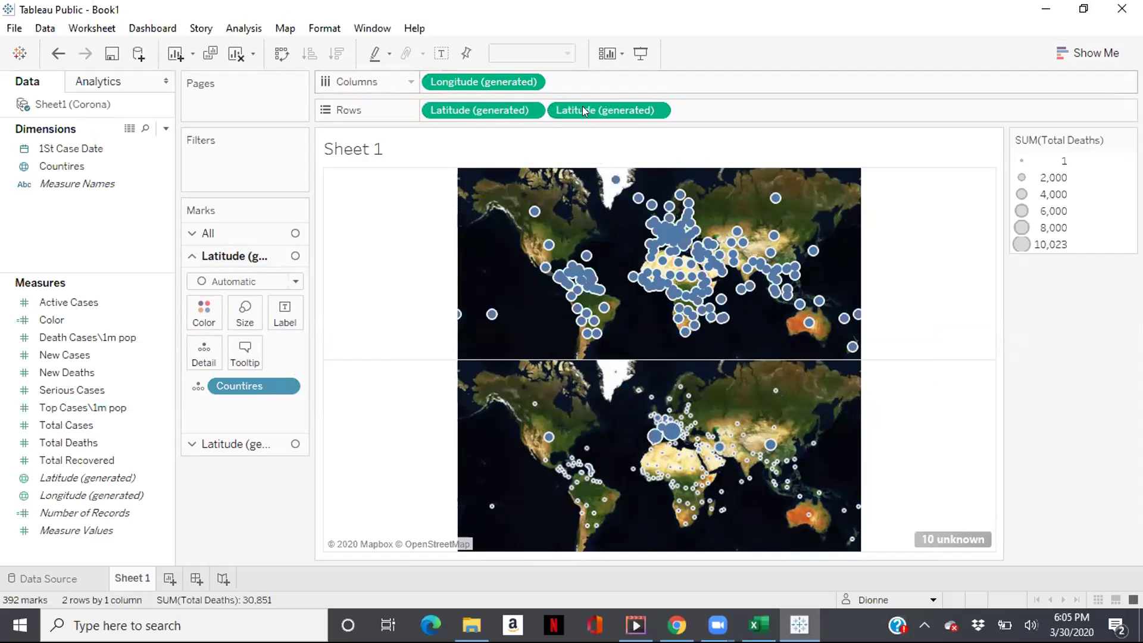
{"action": "left_click", "coordinate": [651, 108]}
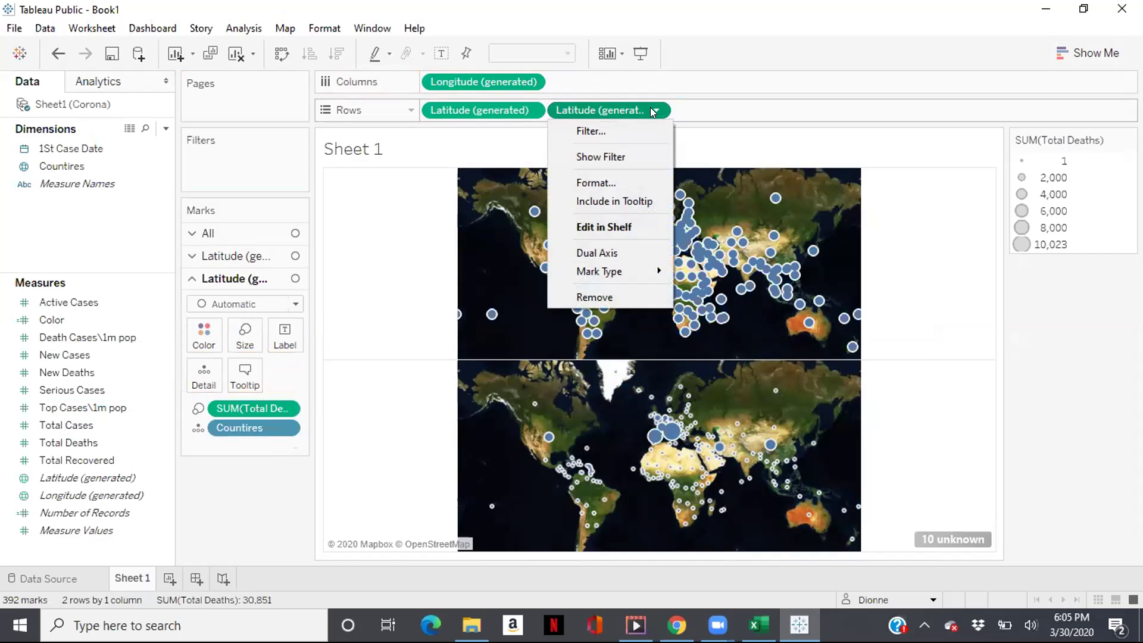
{"action": "left_click", "coordinate": [584, 251]}
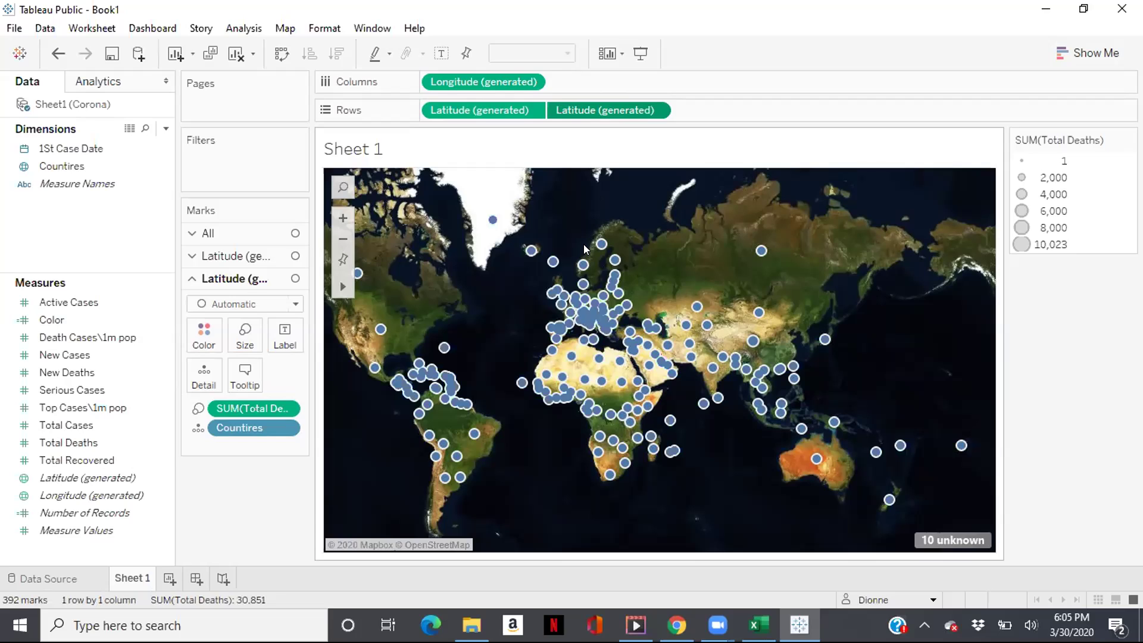
- Color the first latitude layer of the Sheet 1 map by the Color calculation
{"action": "left_click", "coordinate": [215, 260]}
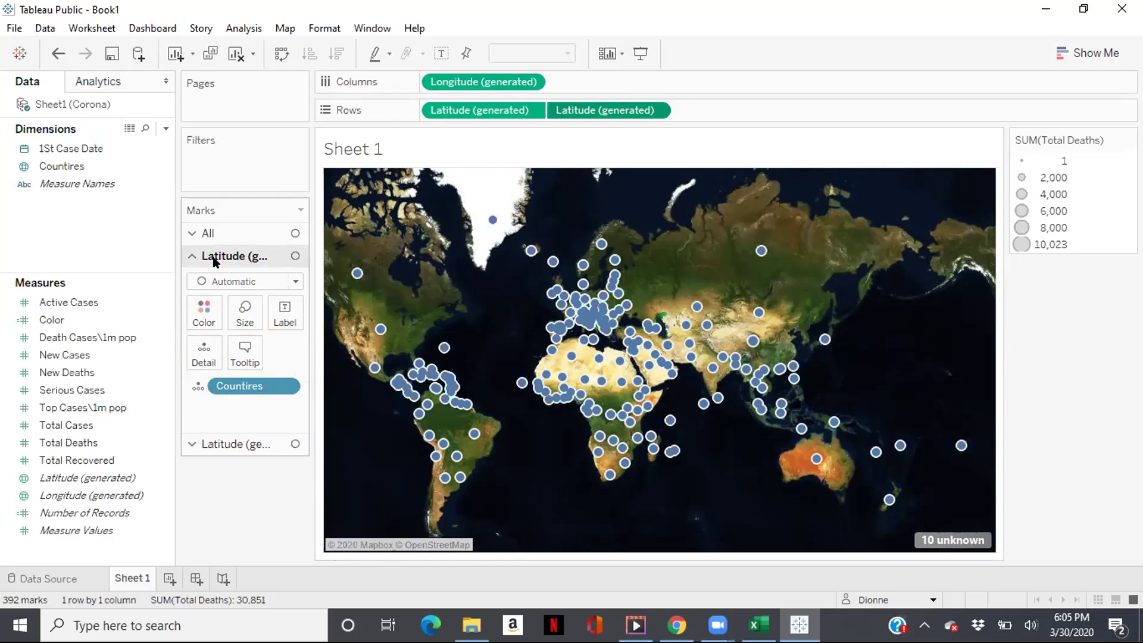
{"action": "left_click", "coordinate": [61, 320]}
{"action": "left_click_drag", "start_coordinate": [62, 320], "coordinate": [195, 318]}
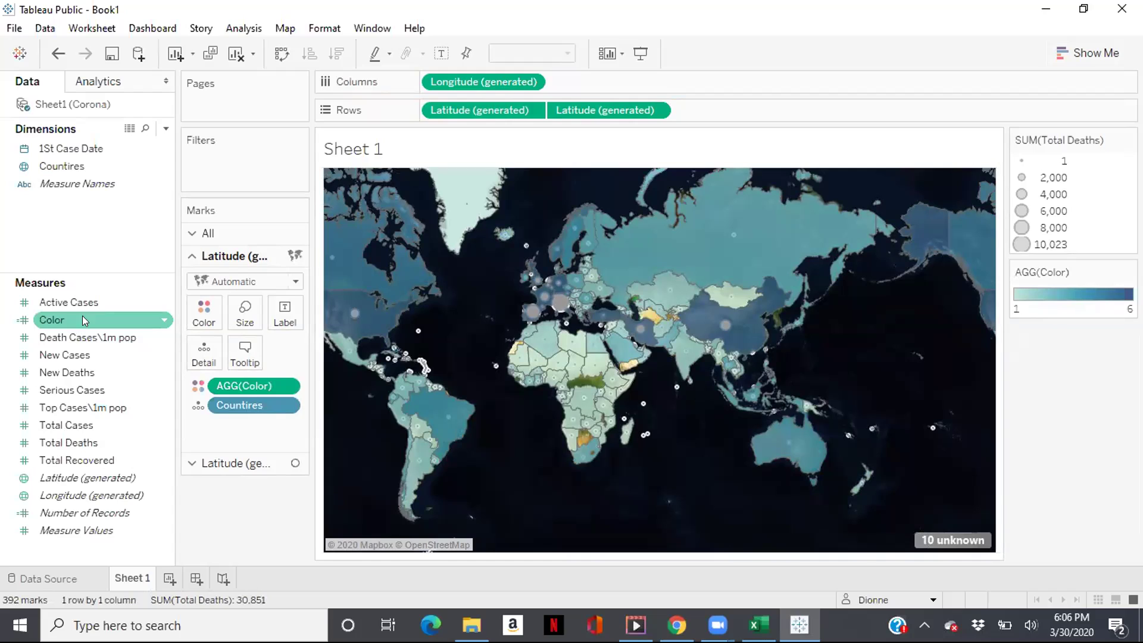
- Change the Color calculation's data type to String and reapply it as the color encoding of the first latitude layer
{"action": "left_click", "coordinate": [163, 321]}
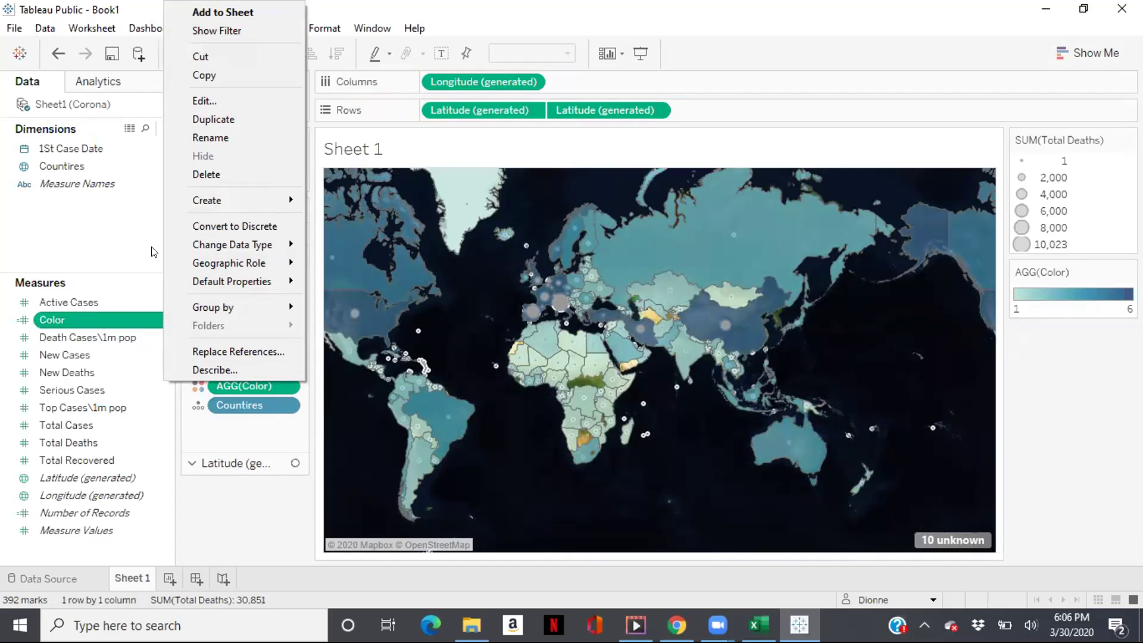
{"action": "left_click", "coordinate": [139, 263]}
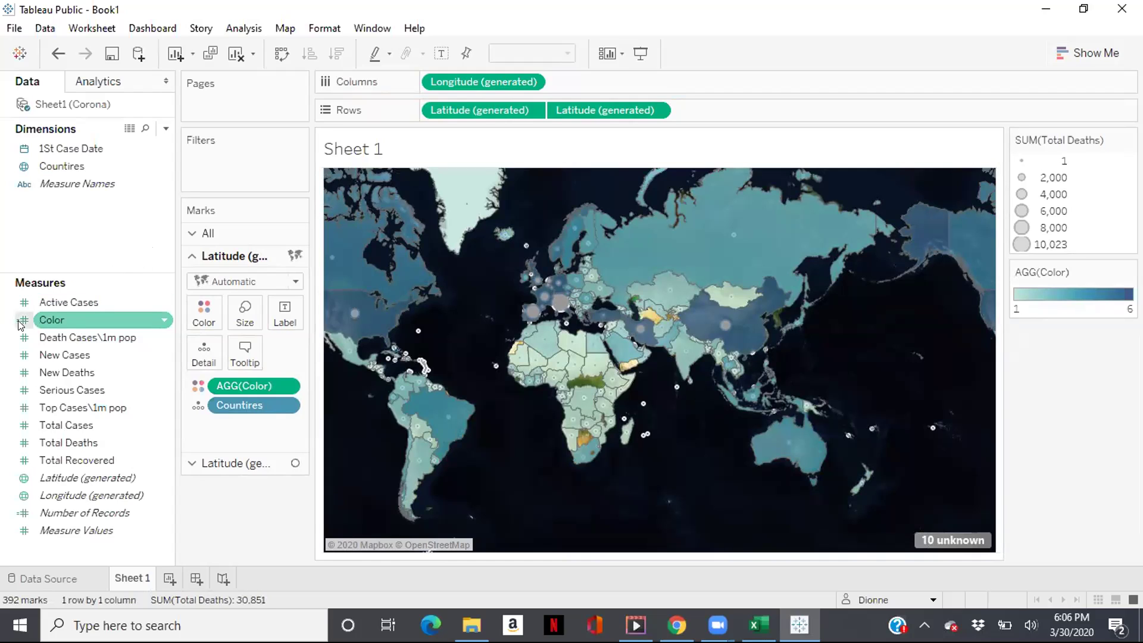
{"action": "left_click", "coordinate": [22, 322]}
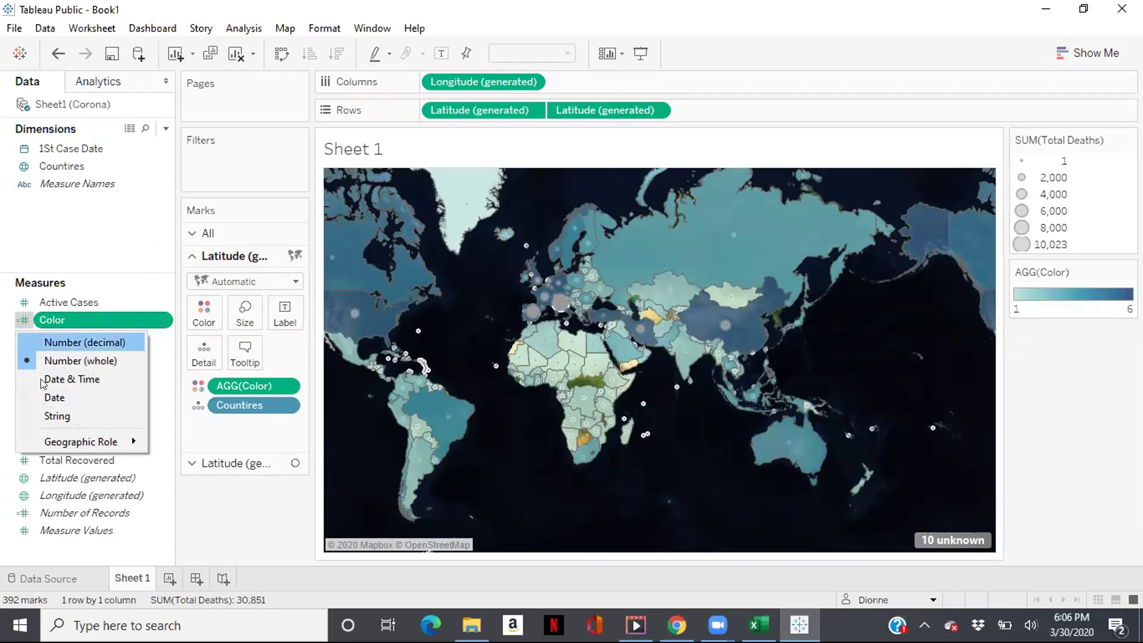
{"action": "left_click", "coordinate": [46, 415]}
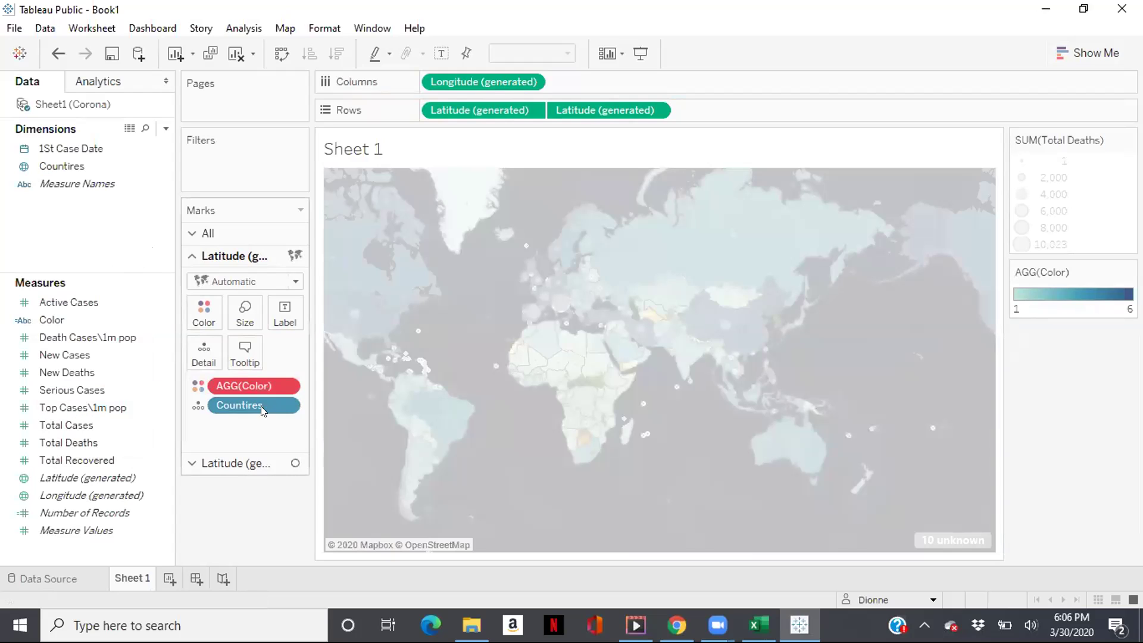
{"action": "left_click_drag", "start_coordinate": [261, 381], "coordinate": [122, 355]}
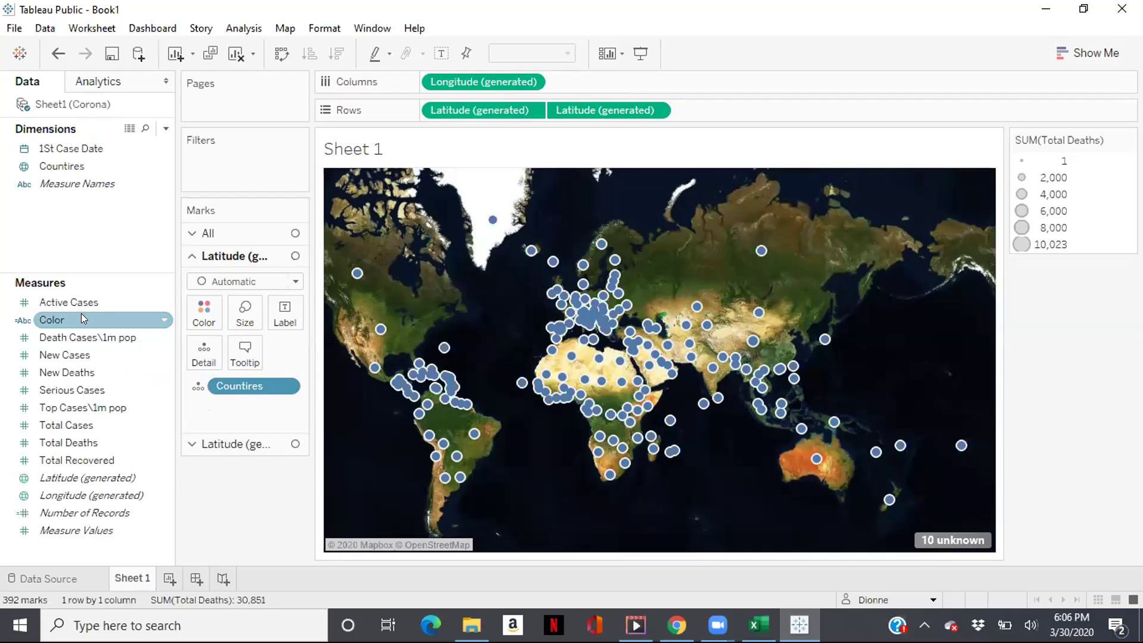
{"action": "left_click_drag", "start_coordinate": [81, 313], "coordinate": [206, 312]}
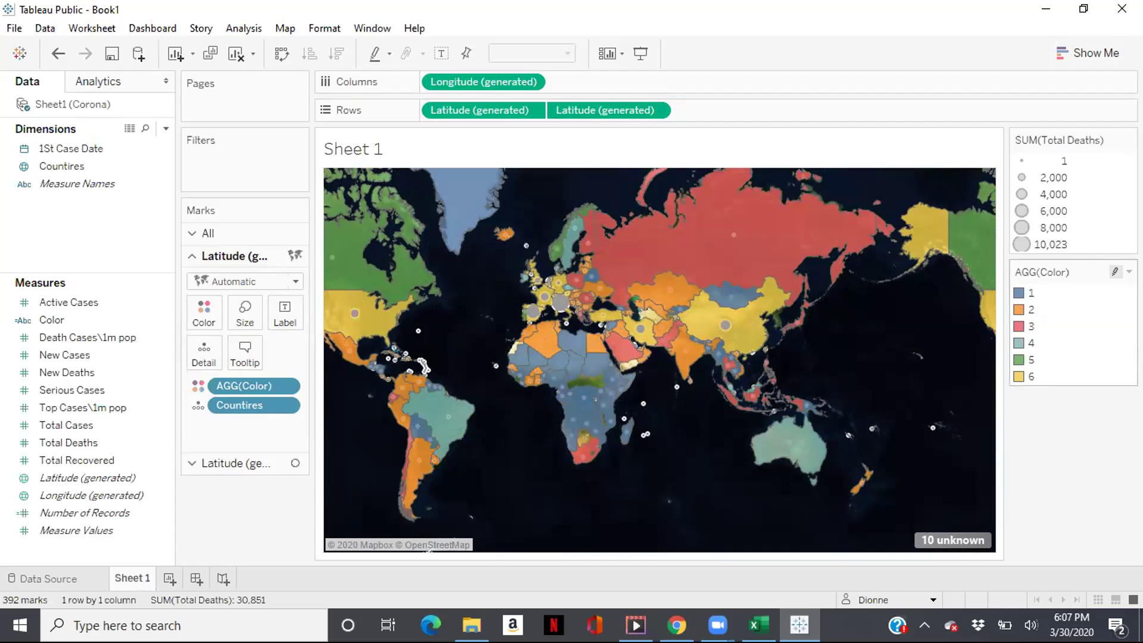
- Choose the Orange palette for the Color legend and give items 1, 2 and 3 progressively deeper light-to-medium orange shades
{"action": "double_click", "coordinate": [1021, 293]}
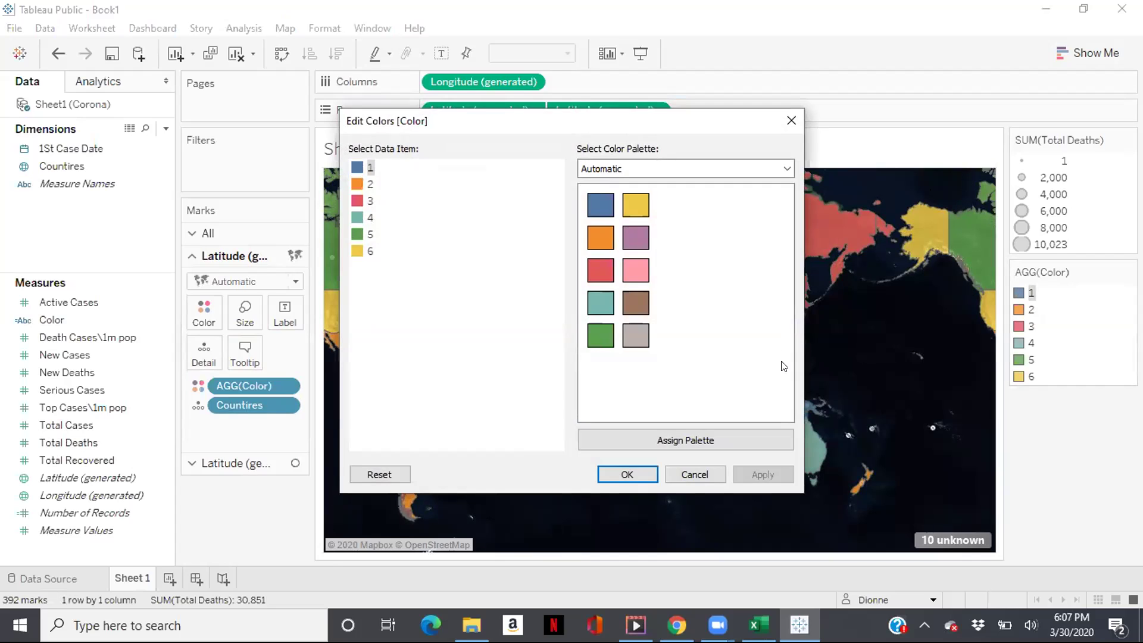
{"action": "left_click", "coordinate": [787, 171]}
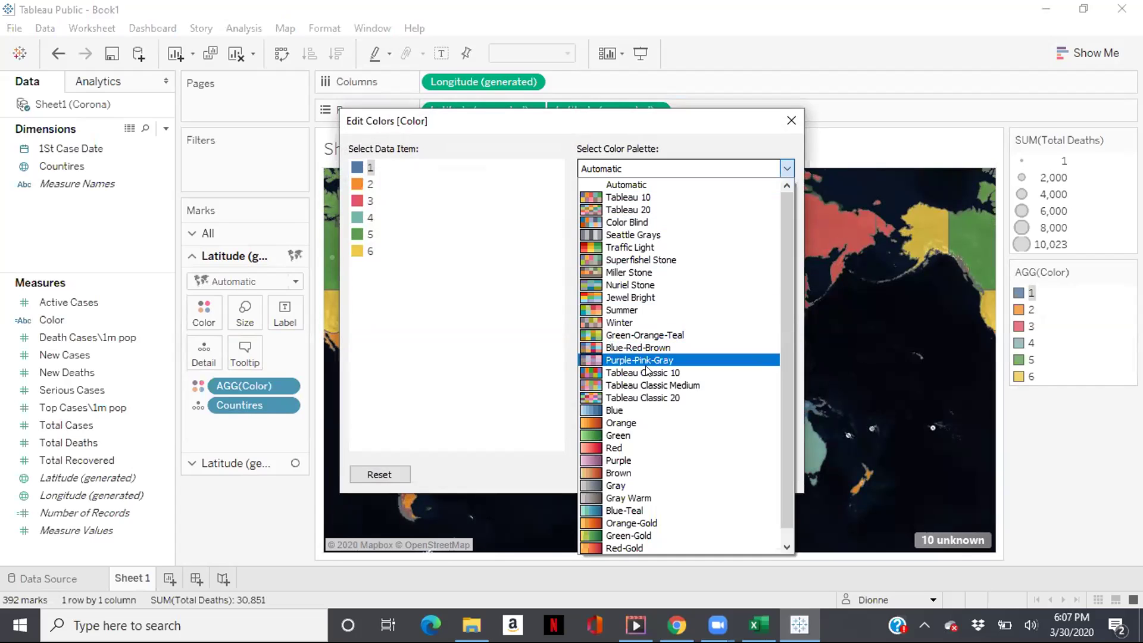
{"action": "left_click", "coordinate": [624, 423]}
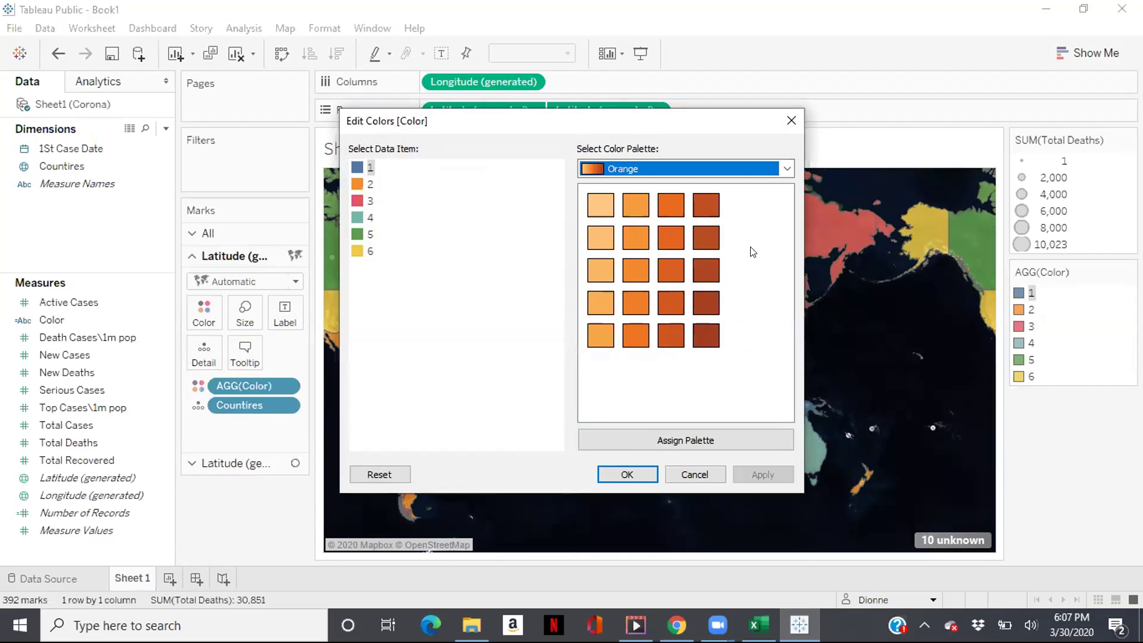
{"action": "left_click", "coordinate": [592, 206]}
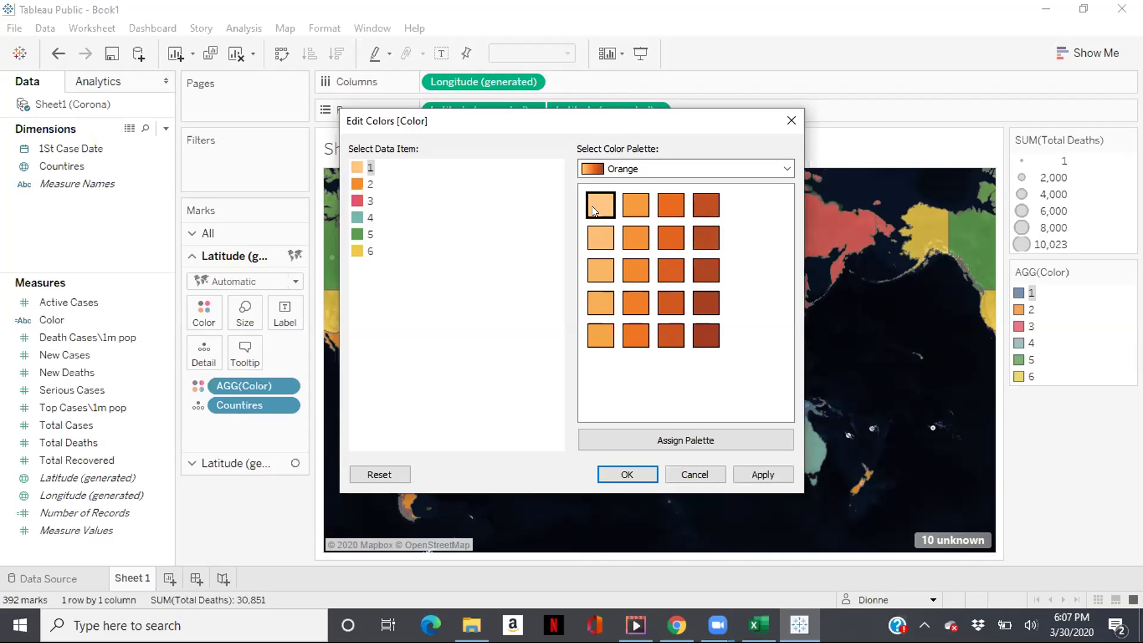
{"action": "left_click", "coordinate": [368, 183]}
{"action": "left_click", "coordinate": [596, 268]}
{"action": "left_click", "coordinate": [357, 201]}
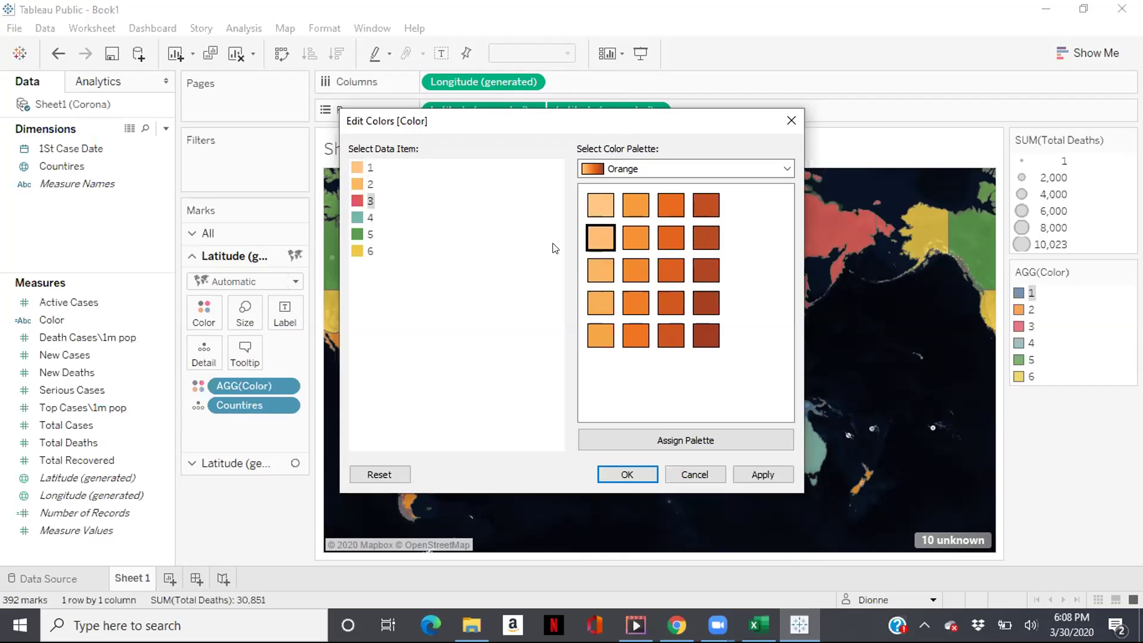
{"action": "left_click", "coordinate": [648, 239]}
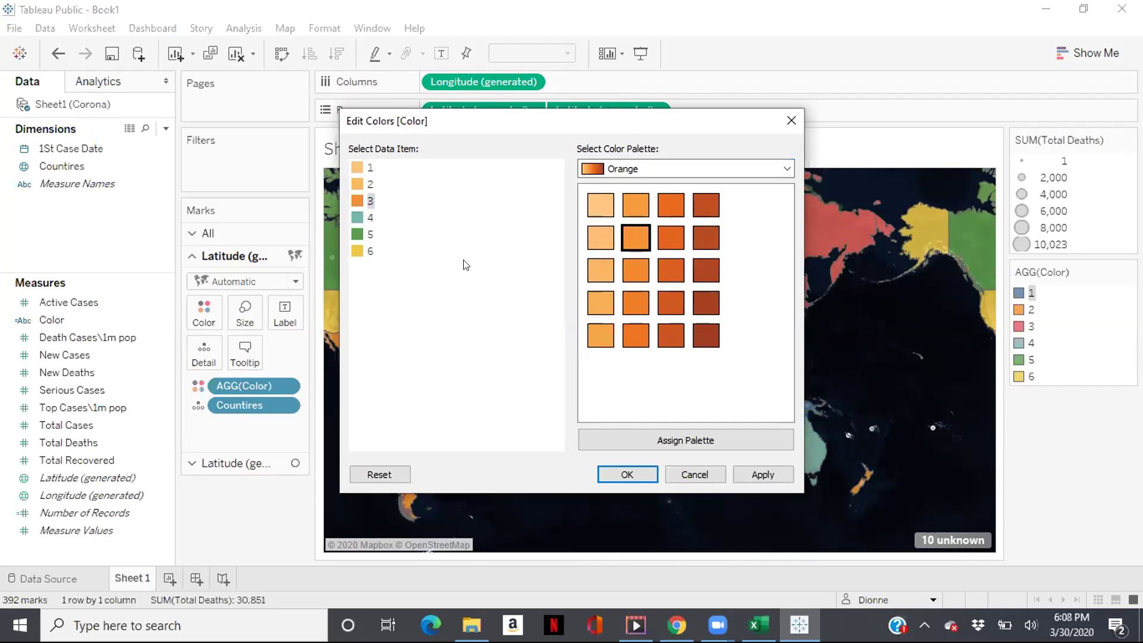
- Give Color items 4, 5 and 6 progressively darker orange shades, ending with the darkest, and accept the legend colors
{"action": "left_click", "coordinate": [357, 217]}
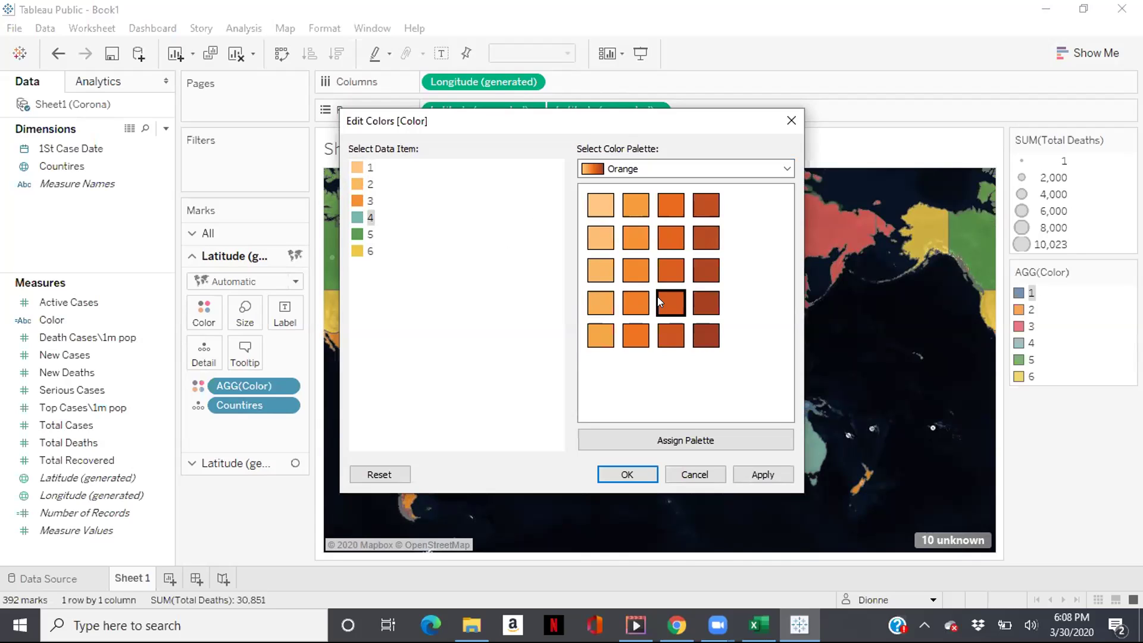
{"action": "left_click", "coordinate": [672, 206]}
{"action": "left_click", "coordinate": [356, 236]}
{"action": "left_click", "coordinate": [698, 203]}
{"action": "left_click", "coordinate": [356, 250]}
{"action": "left_click", "coordinate": [701, 332]}
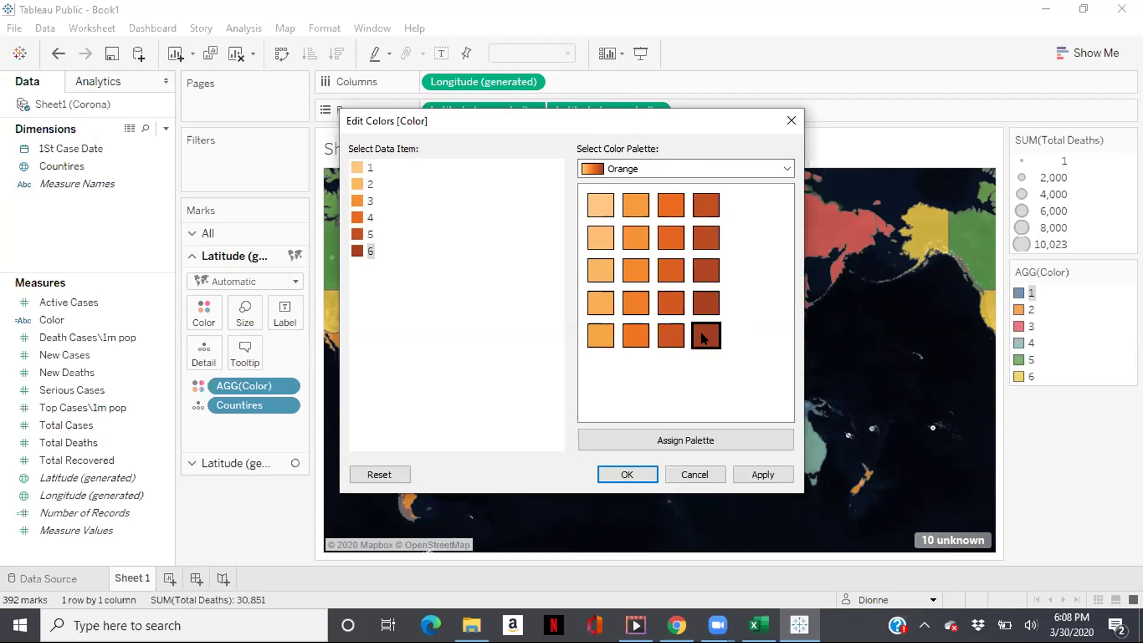
{"action": "left_click", "coordinate": [627, 474]}
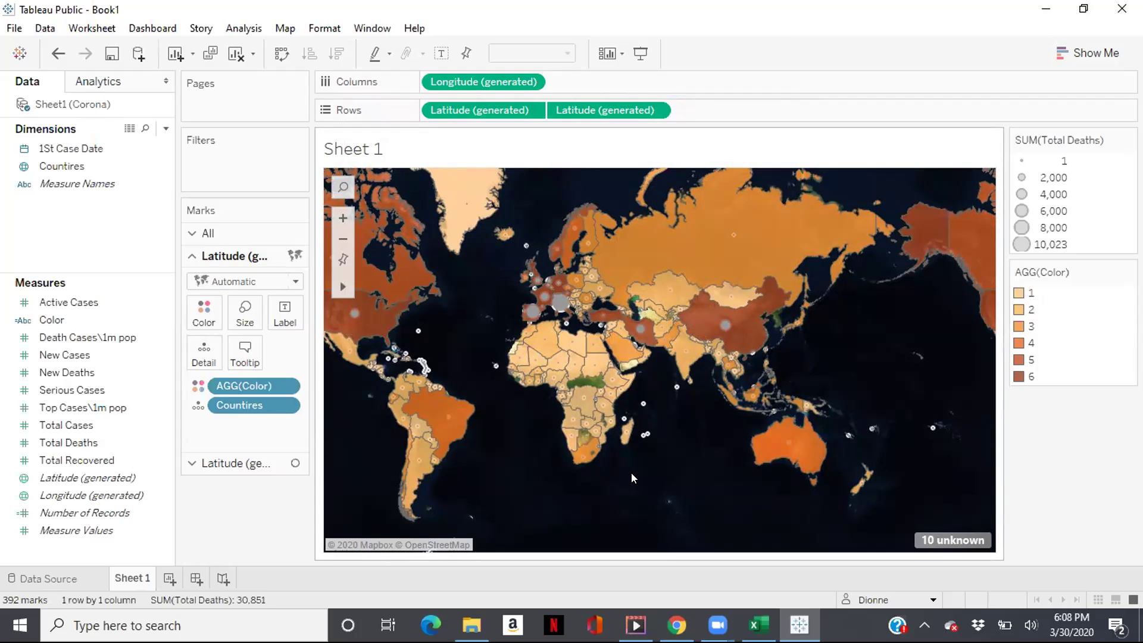
- Switch to Sheet 5 of the Death Rate Of Covid 19 workbook and size the second latitude layer's circles by Total Deaths
{"action": "mouse_move", "coordinate": [928, 248]}
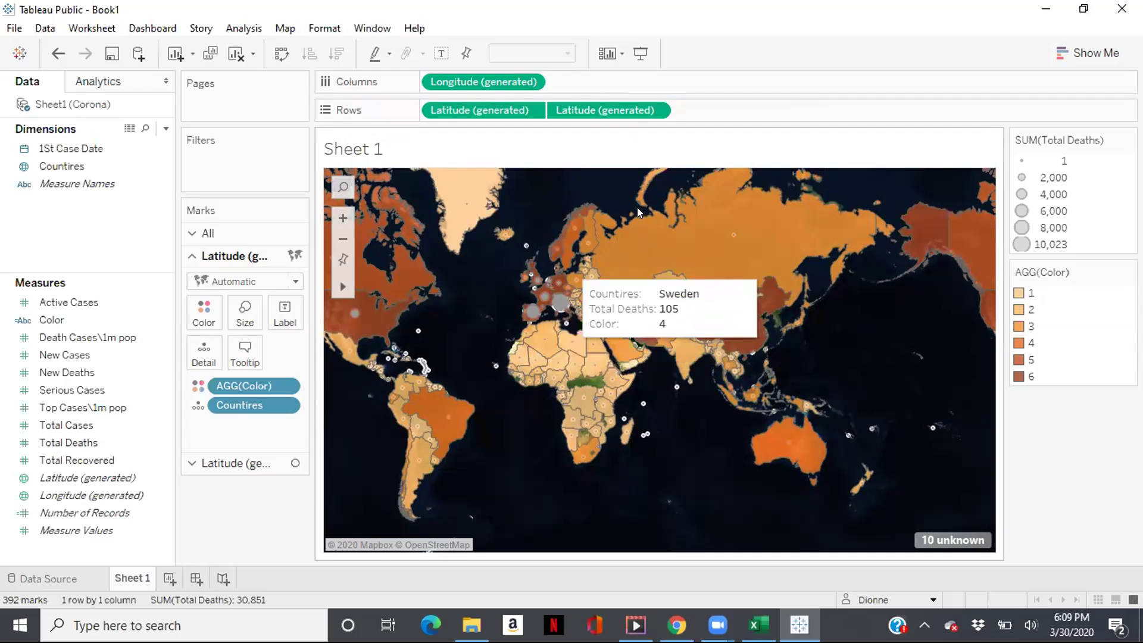
{"action": "mouse_move", "coordinate": [785, 237]}
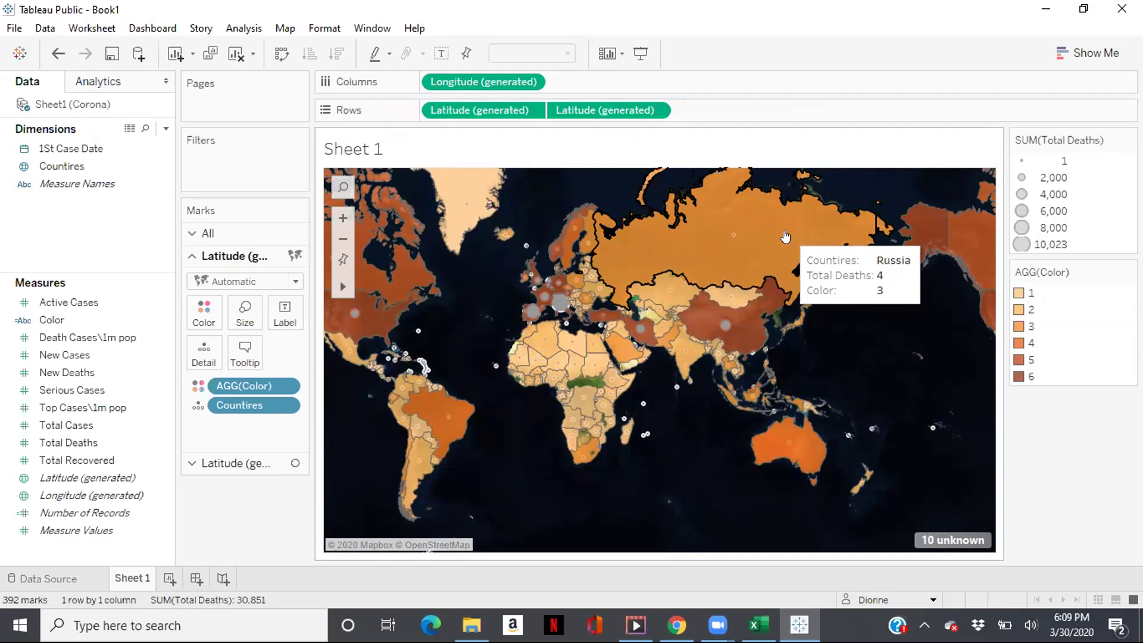
{"action": "left_click", "coordinate": [1045, 12]}
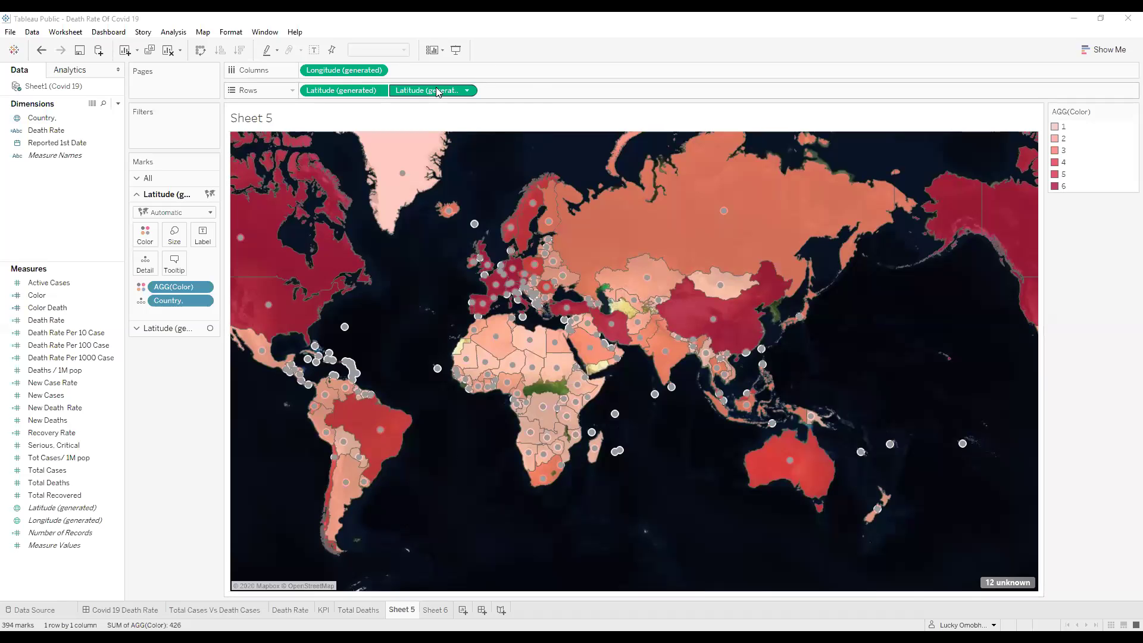
{"action": "mouse_move", "coordinate": [507, 370]}
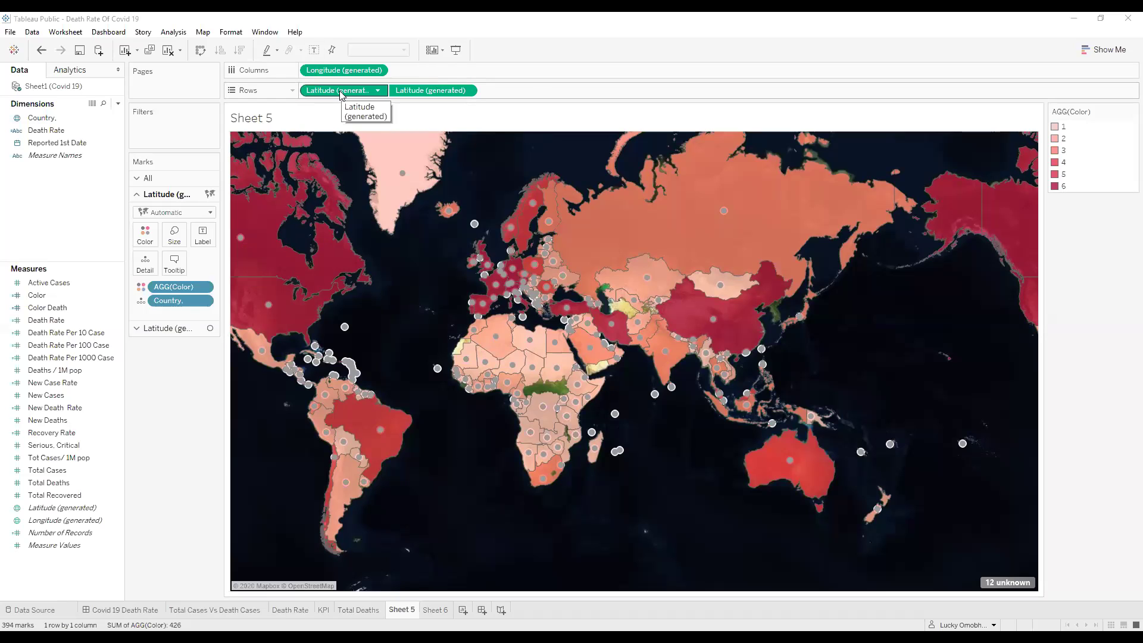
{"action": "mouse_move", "coordinate": [661, 292]}
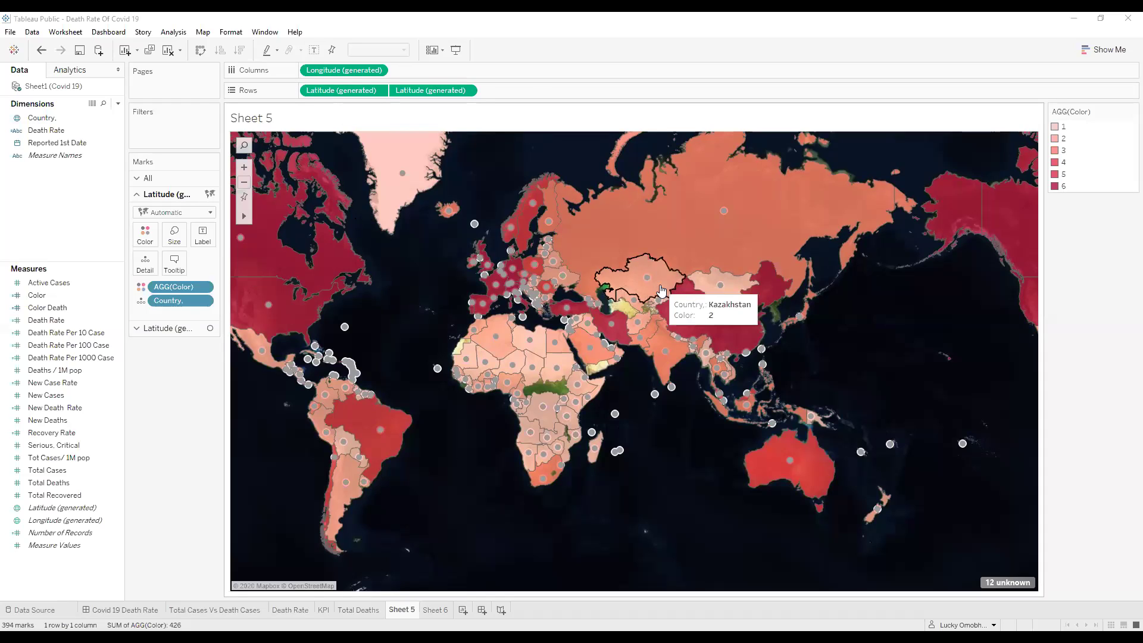
{"action": "left_click", "coordinate": [145, 330]}
{"action": "left_click_drag", "start_coordinate": [173, 303], "coordinate": [66, 332]}
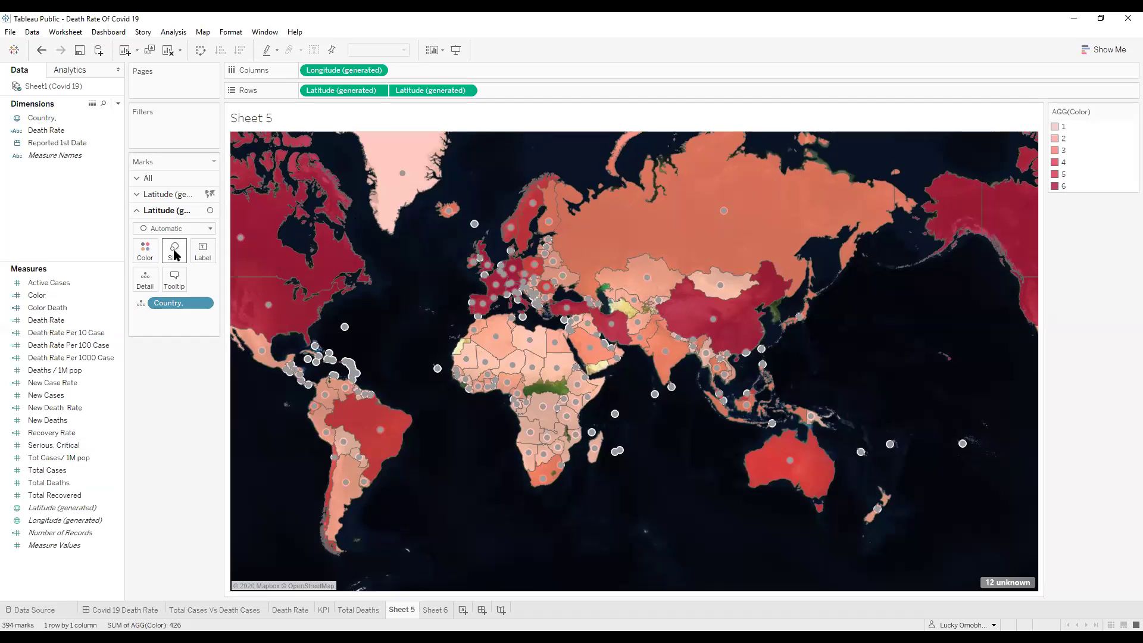
{"action": "left_click", "coordinate": [60, 485]}
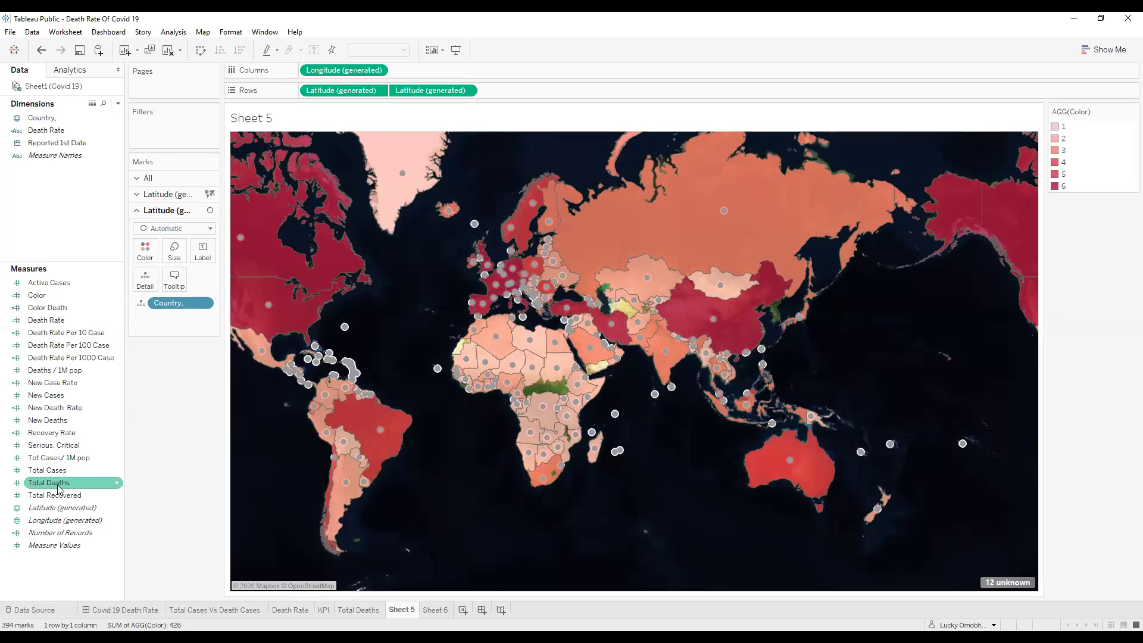
{"action": "left_click_drag", "start_coordinate": [50, 487], "coordinate": [176, 314]}
{"action": "left_click_drag", "start_coordinate": [42, 488], "coordinate": [175, 257]}
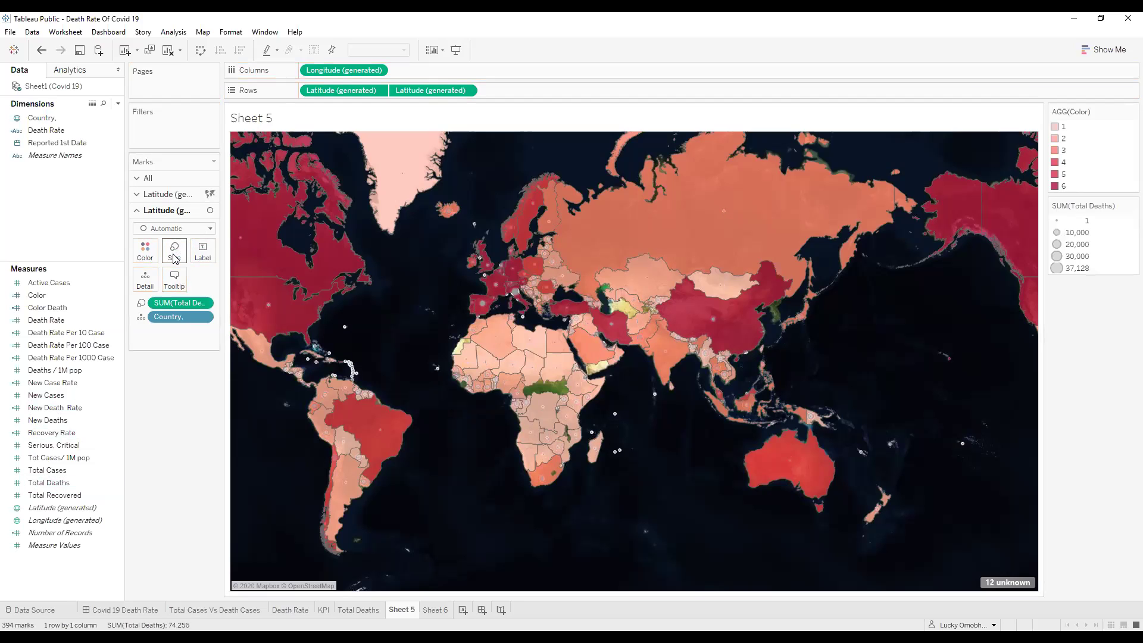
- Enlarge the Total Deaths circles in the second latitude layer of the Sheet 5 map
{"action": "mouse_move", "coordinate": [235, 329]}
{"action": "mouse_move", "coordinate": [588, 371]}
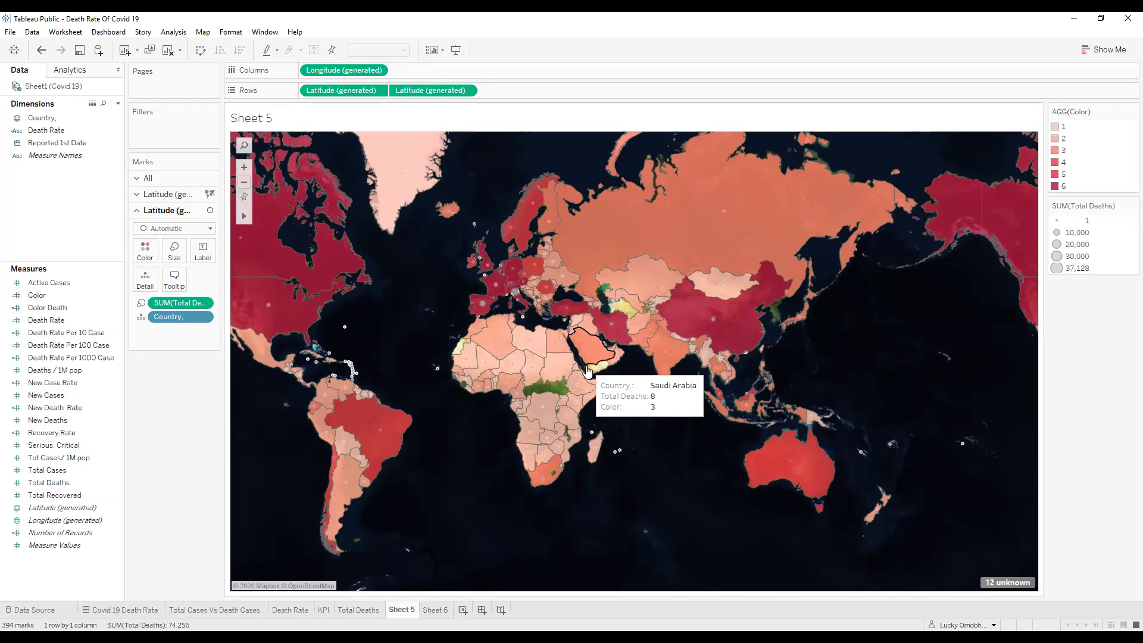
{"action": "mouse_move", "coordinate": [270, 233]}
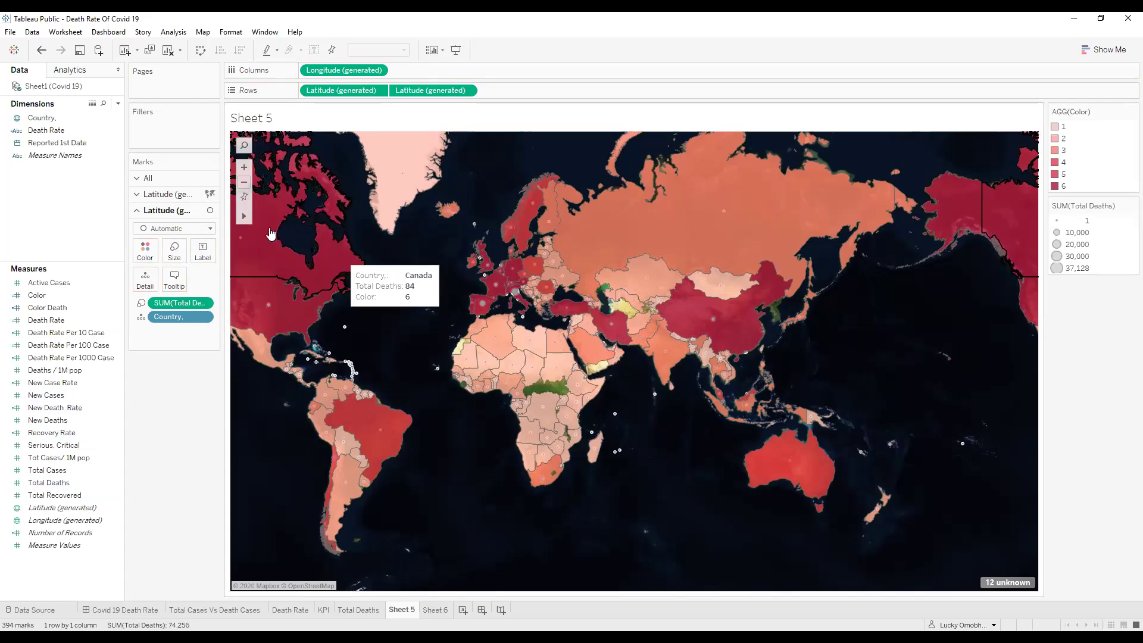
{"action": "left_click", "coordinate": [174, 257]}
{"action": "left_click", "coordinate": [217, 281]}
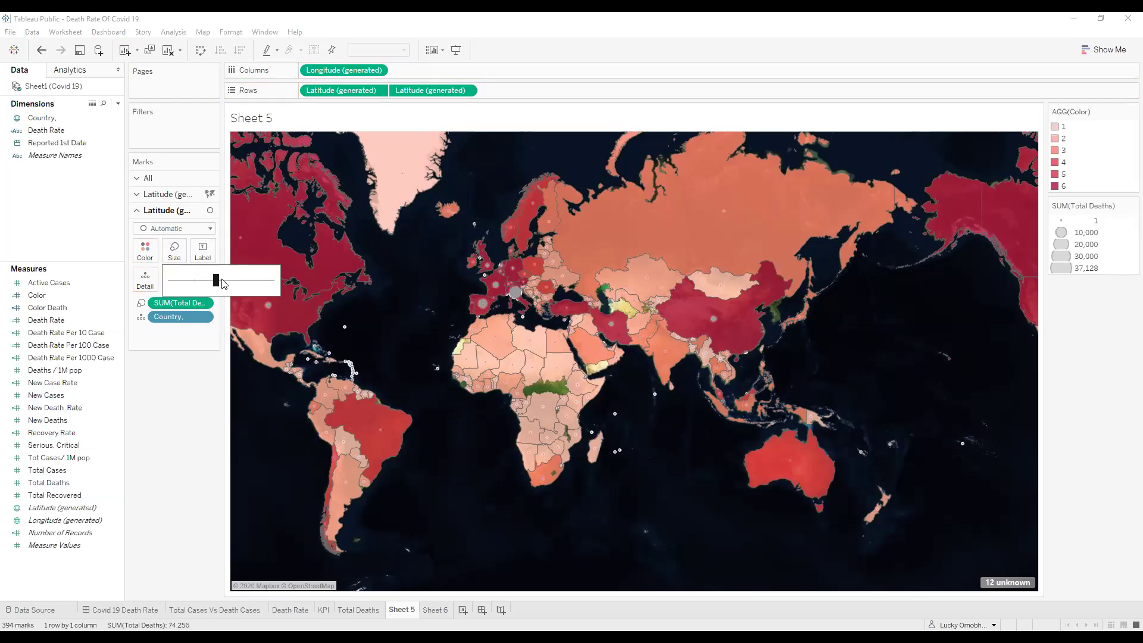
{"action": "left_click", "coordinate": [225, 284]}
{"action": "left_click", "coordinate": [225, 284]}
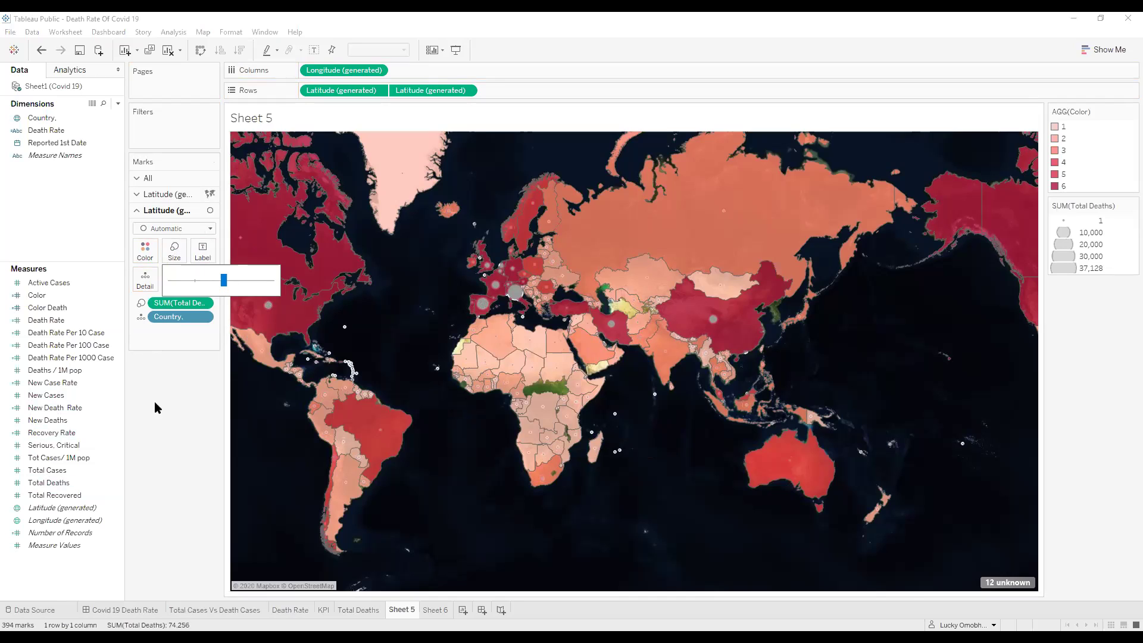
- Color the Total Deaths circles on the Sheet 5 map white and give them a black border
{"action": "left_click", "coordinate": [149, 255]}
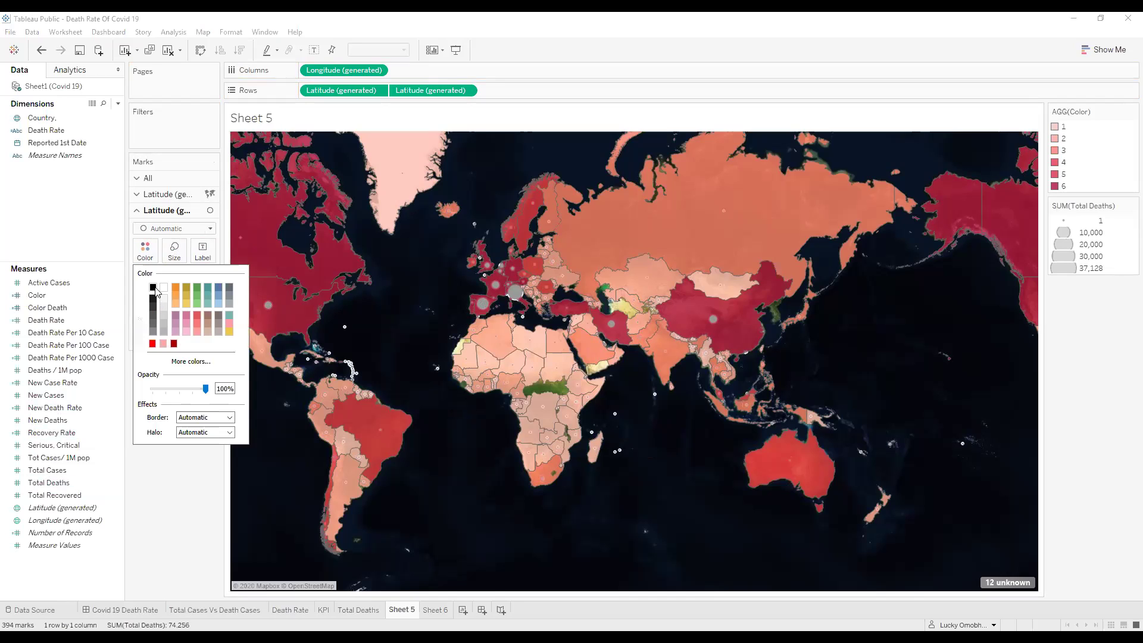
{"action": "left_click", "coordinate": [153, 288]}
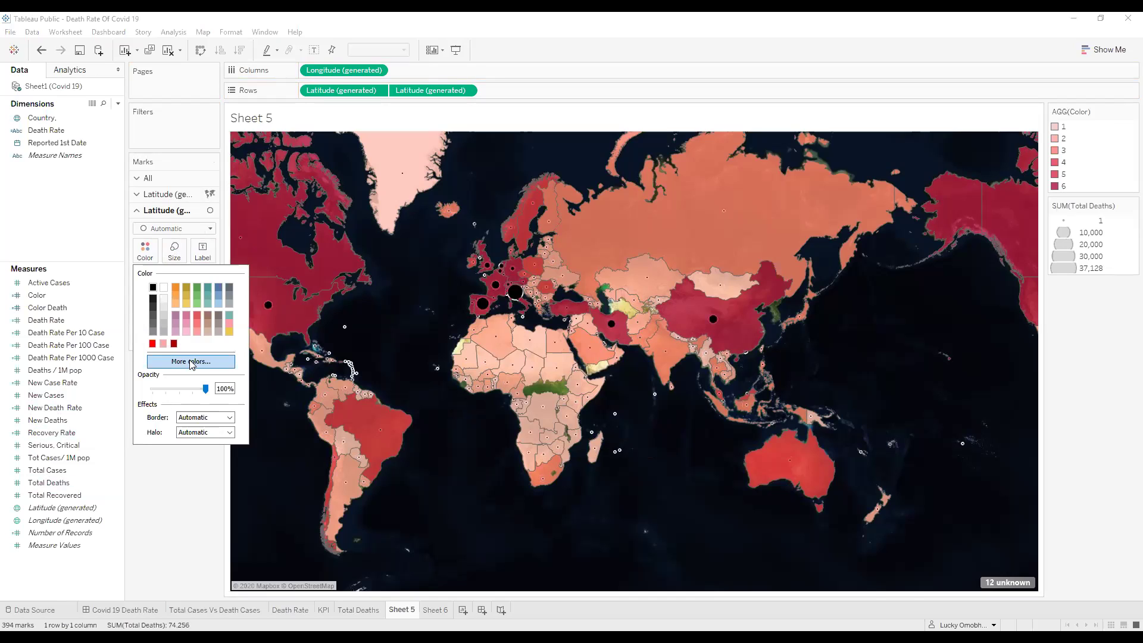
{"action": "left_click", "coordinate": [164, 287]}
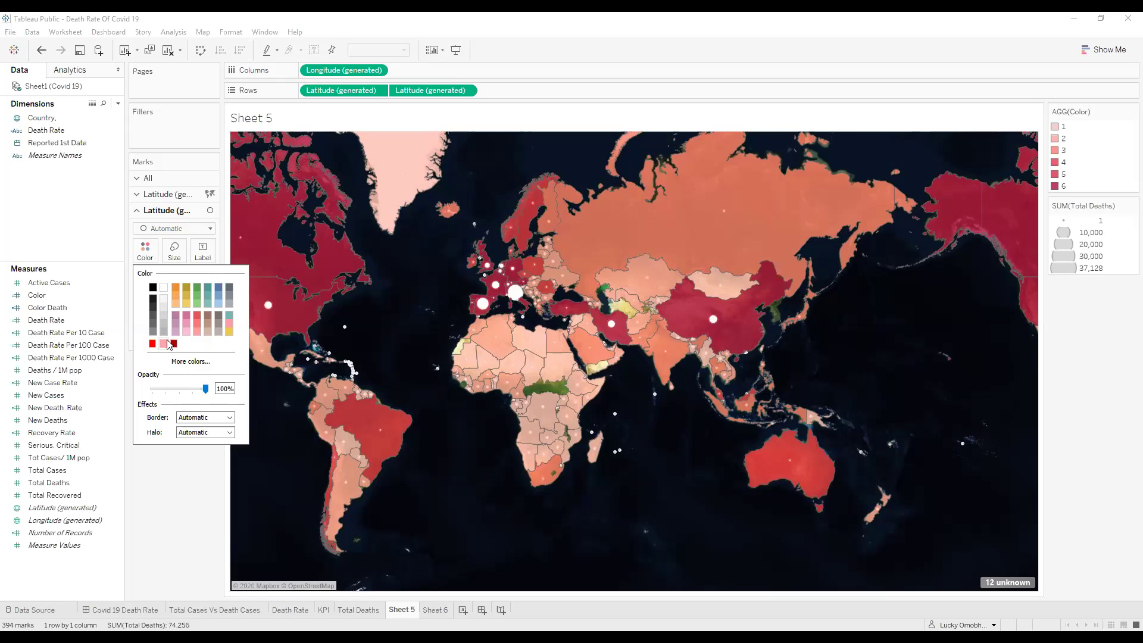
{"action": "left_click", "coordinate": [162, 304]}
{"action": "left_click", "coordinate": [196, 432]}
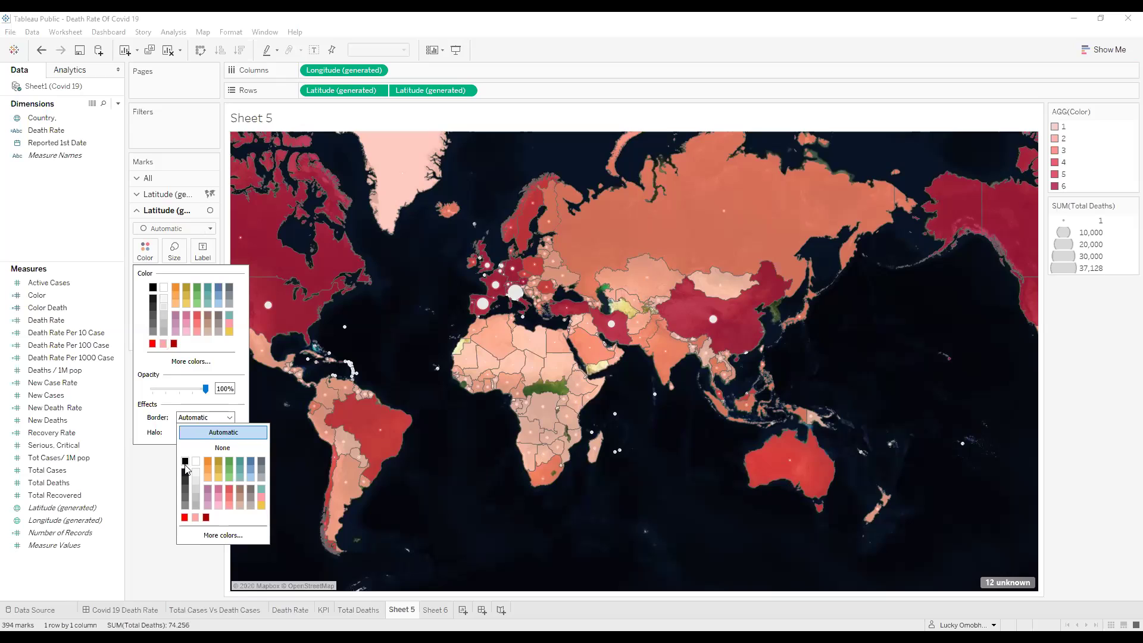
{"action": "left_click", "coordinate": [186, 463]}
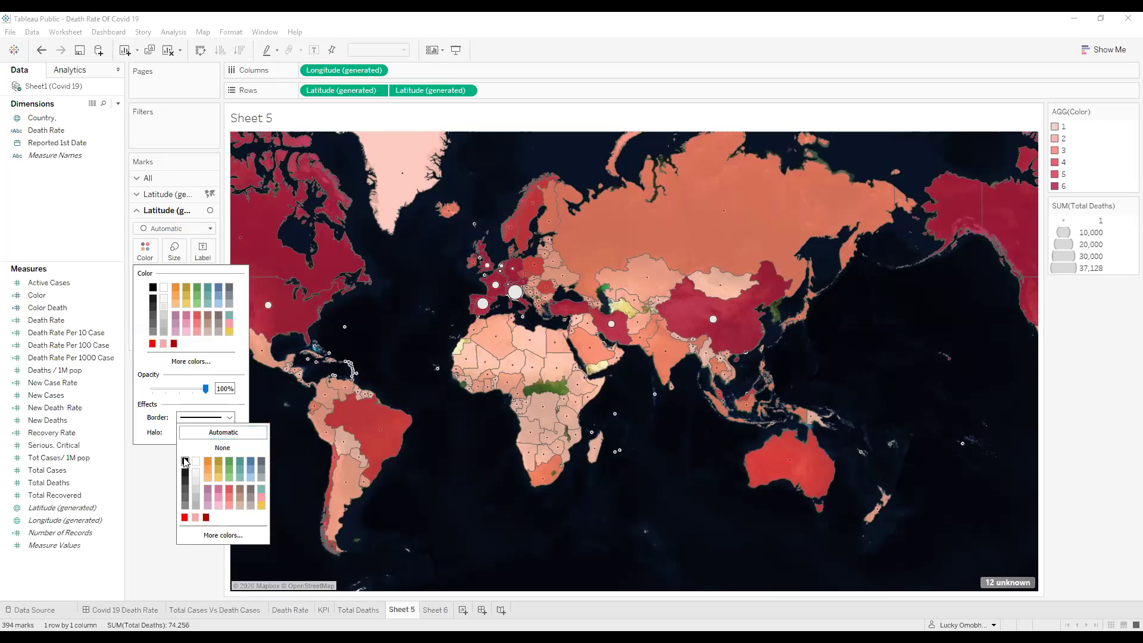
{"action": "left_click", "coordinate": [160, 483]}
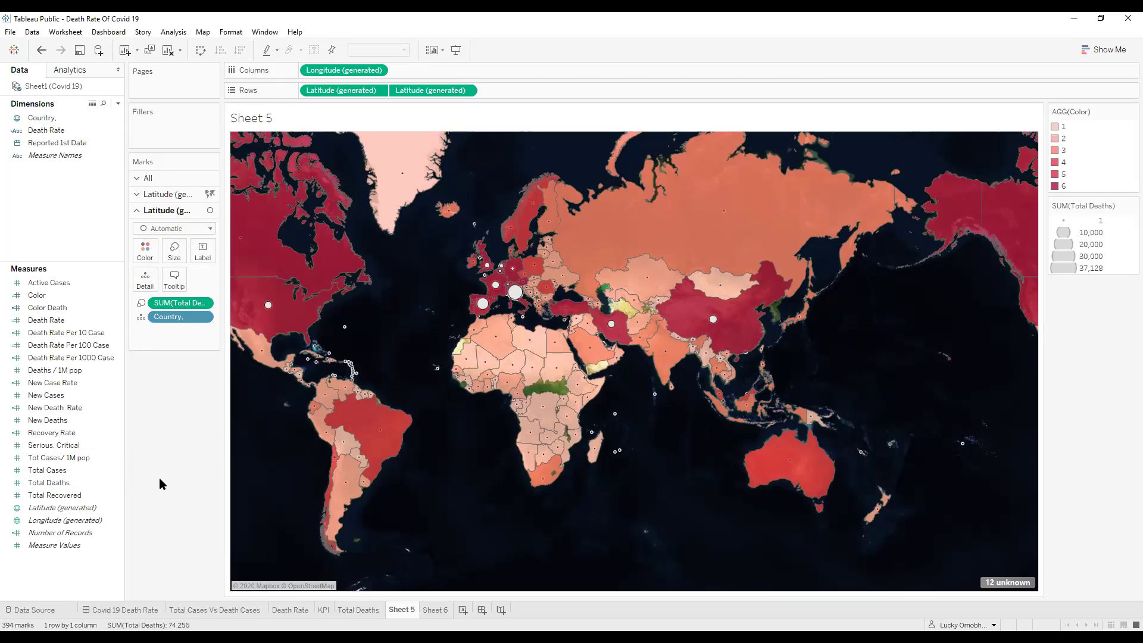
{"action": "mouse_move", "coordinate": [284, 343]}
{"action": "mouse_move", "coordinate": [715, 321]}
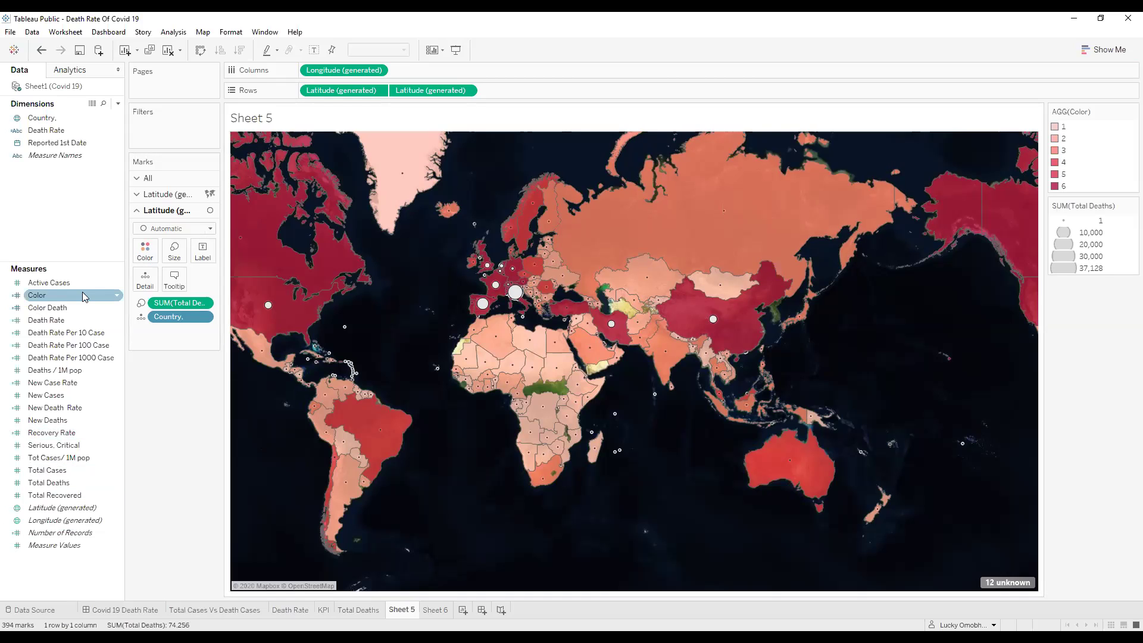
{"action": "mouse_move", "coordinate": [247, 219]}
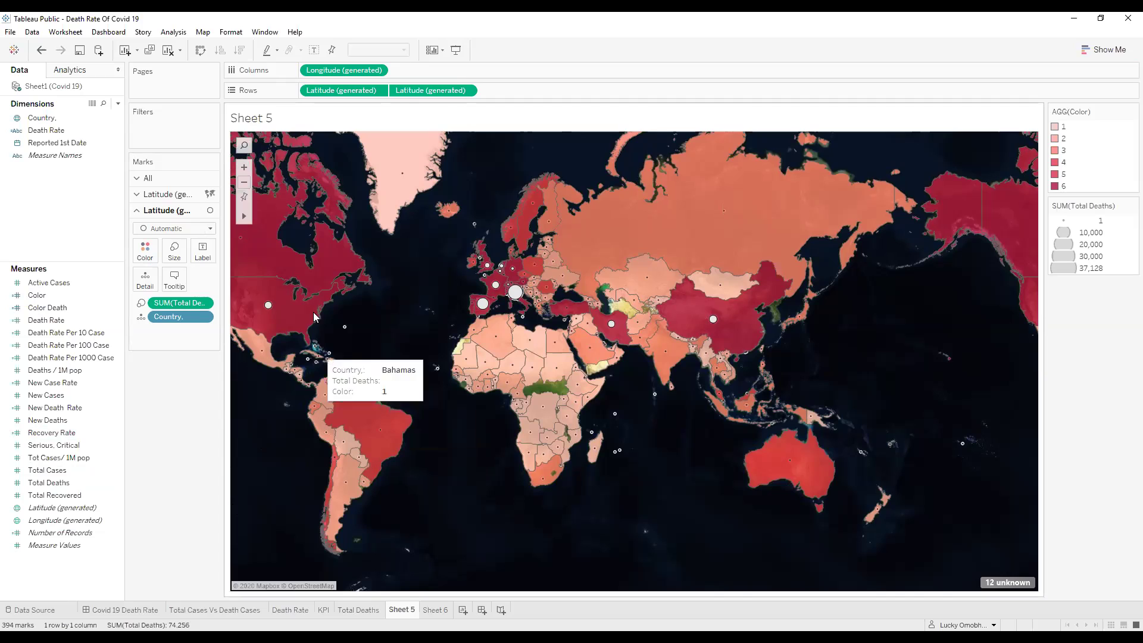
{"action": "mouse_move", "coordinate": [310, 311]}
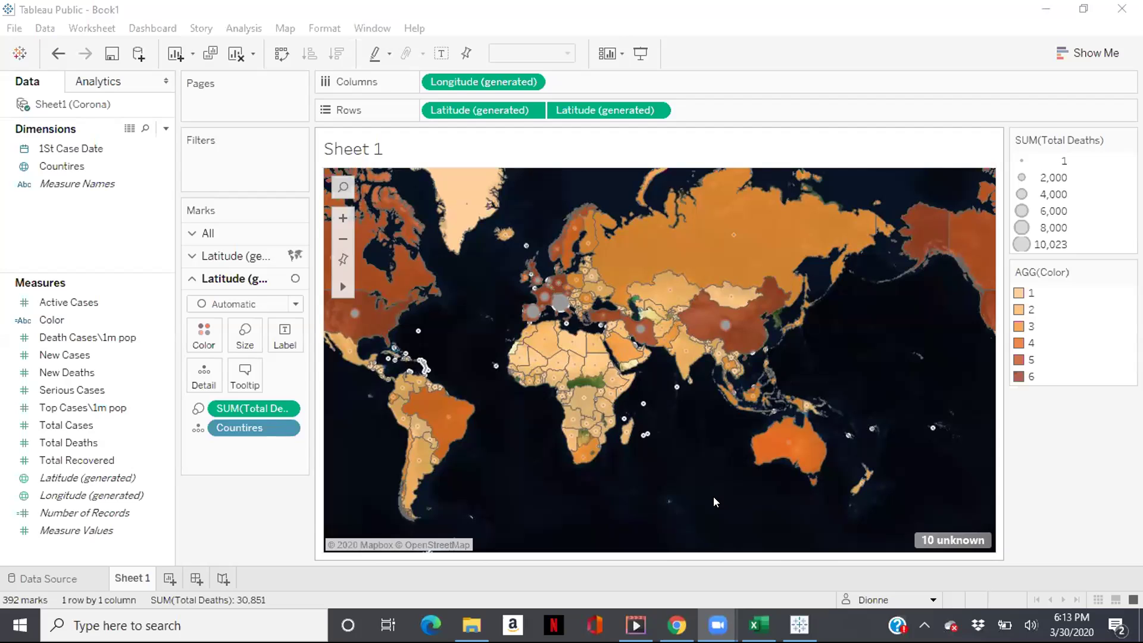
- Moderately enlarge the Total Deaths circles in the second latitude layer of Book1's Sheet 1 map
{"action": "left_click", "coordinate": [246, 336]}
{"action": "left_click", "coordinate": [300, 377]}
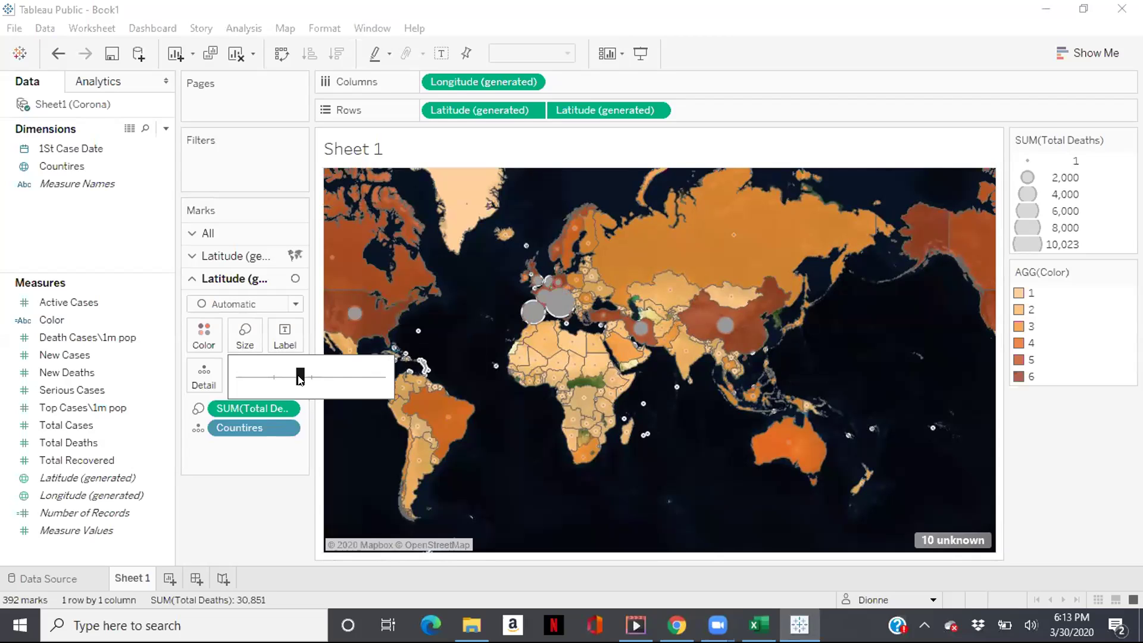
{"action": "left_click_drag", "start_coordinate": [300, 379], "coordinate": [292, 379]}
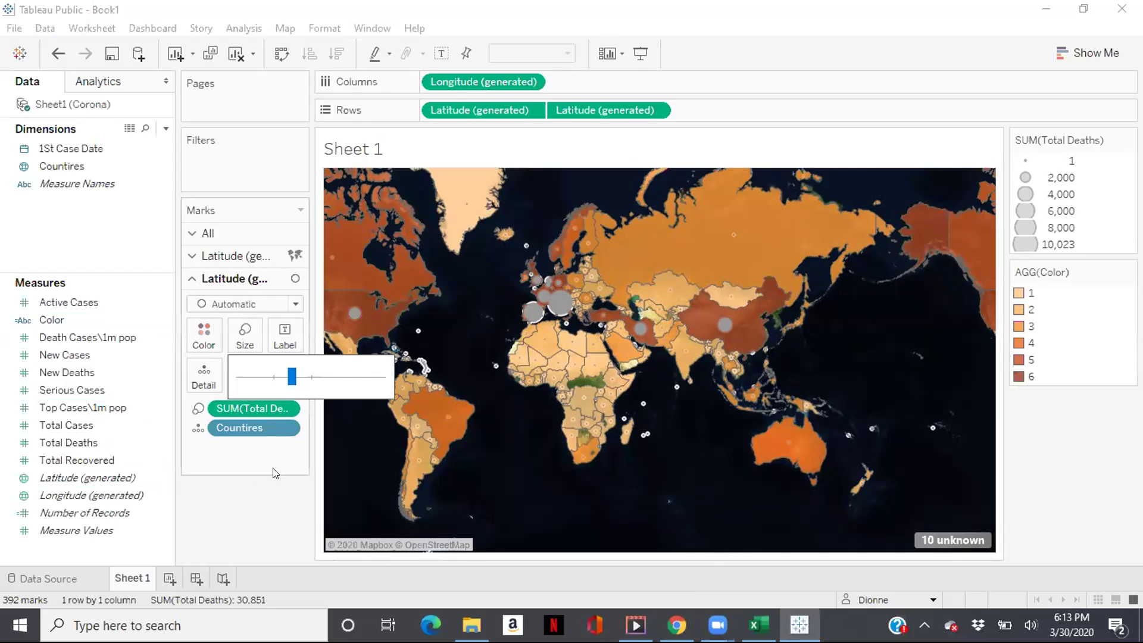
- Give the Total Deaths circles on the Sheet 1 map a black border
{"action": "left_click", "coordinate": [214, 340]}
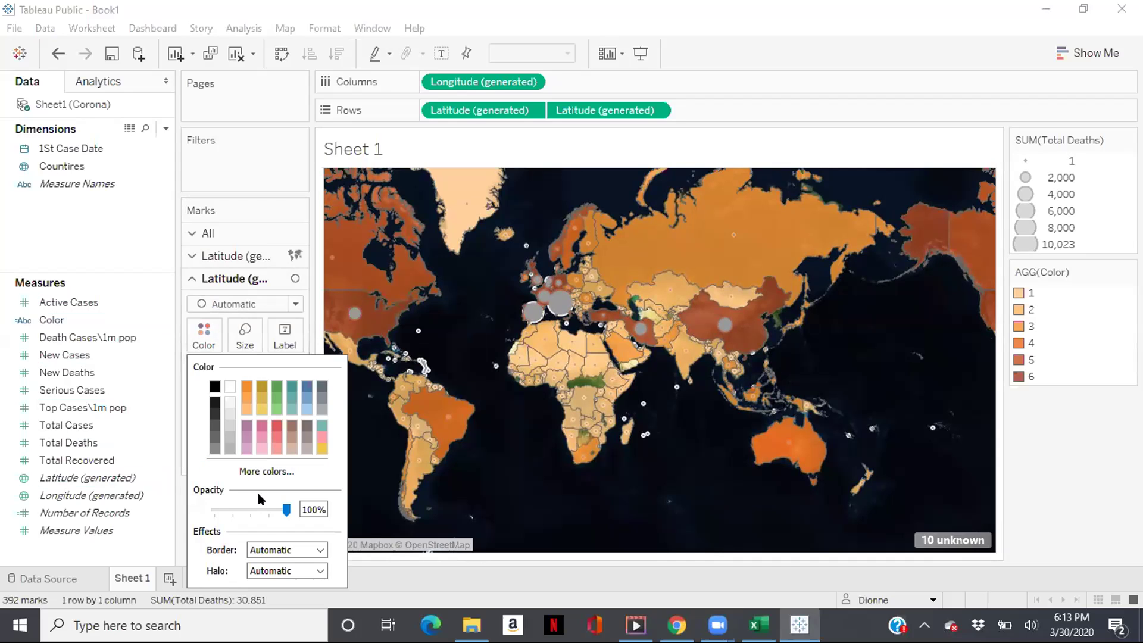
{"action": "left_click", "coordinate": [263, 551]}
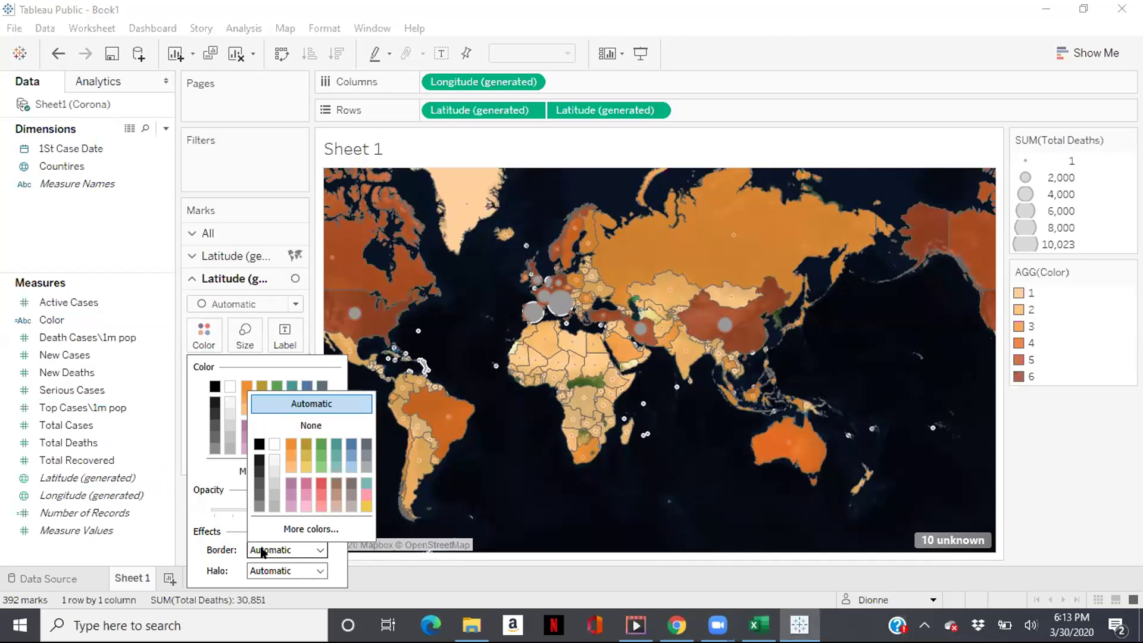
{"action": "left_click", "coordinate": [259, 445]}
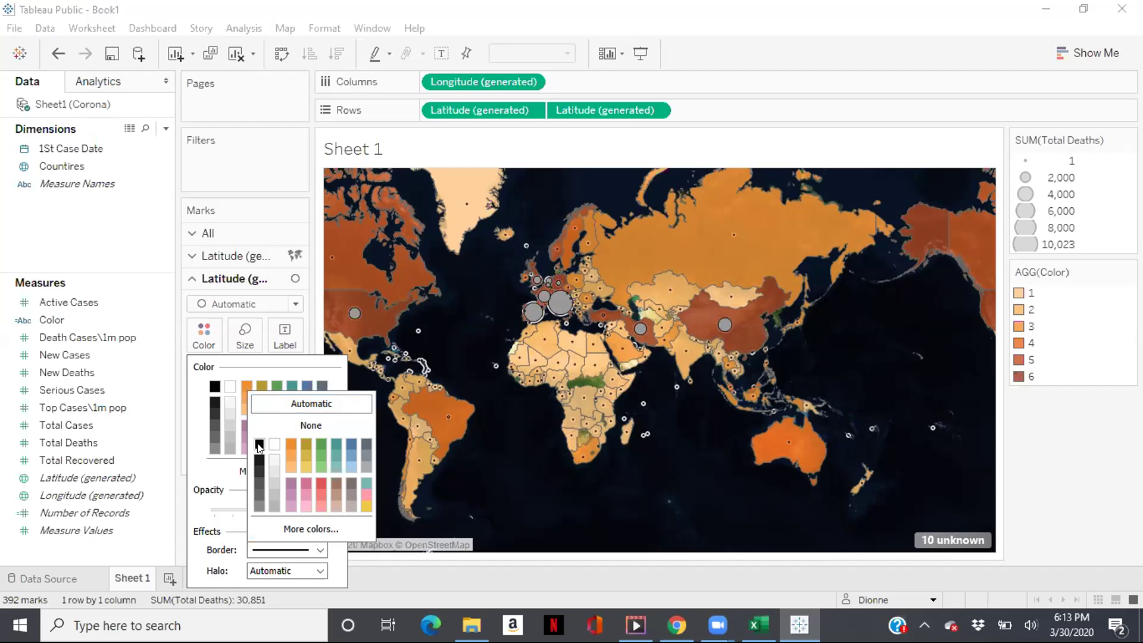
{"action": "left_click", "coordinate": [364, 565]}
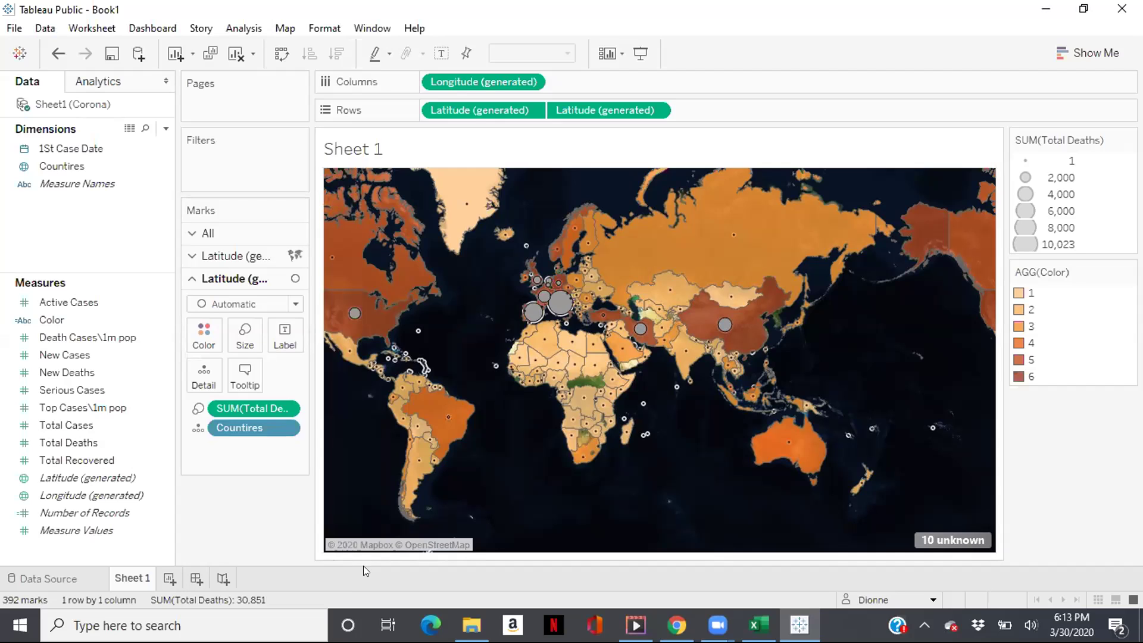
- Examine the total deaths and color level of individual countries across Europe and Asia on the Sheet 1 map
{"action": "mouse_move", "coordinate": [557, 300]}
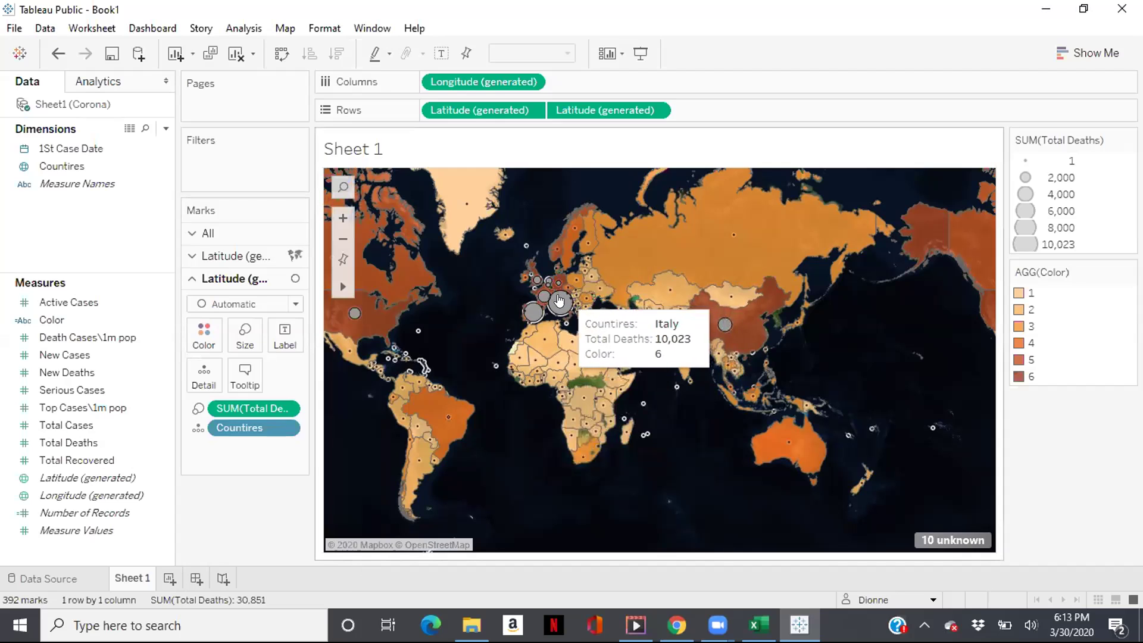
{"action": "mouse_move", "coordinate": [544, 280]}
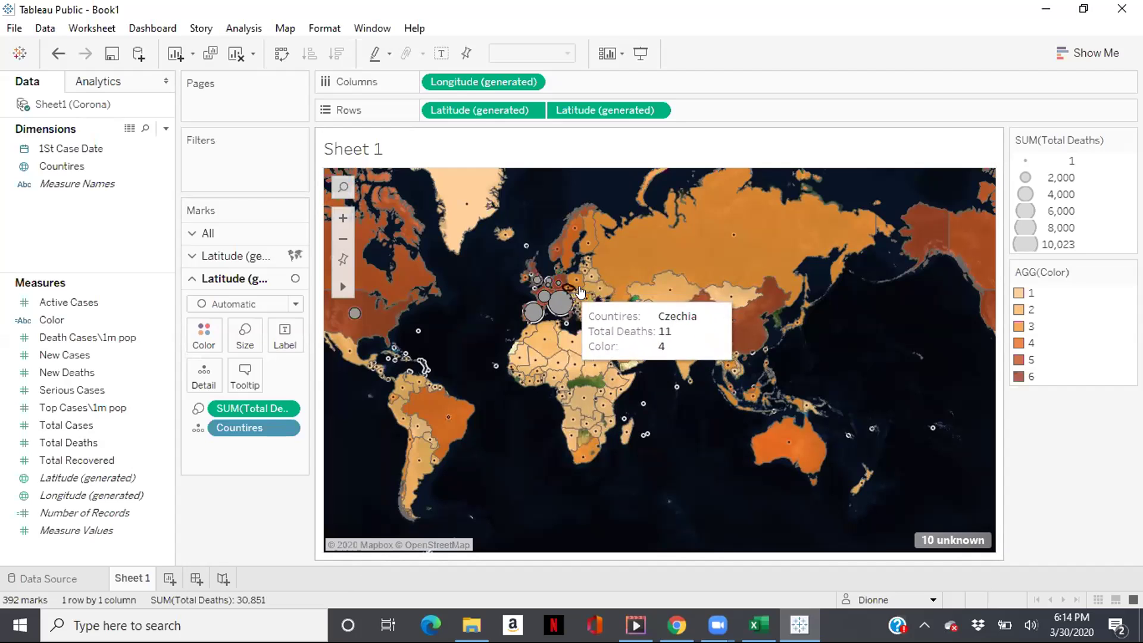
{"action": "mouse_move", "coordinate": [720, 327]}
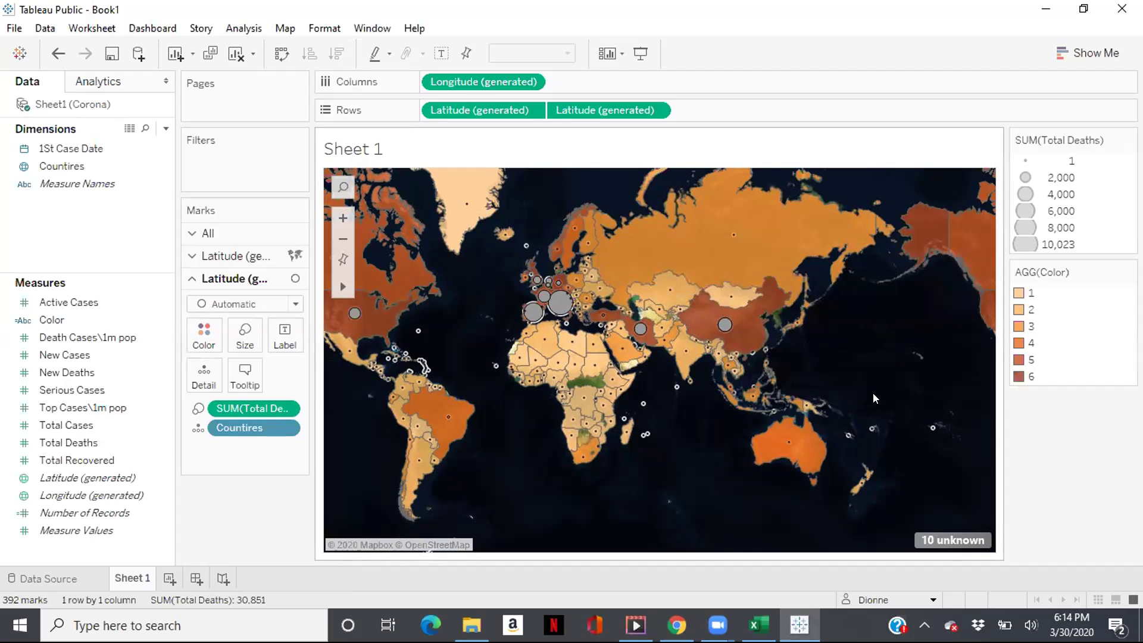
{"action": "mouse_move", "coordinate": [761, 280]}
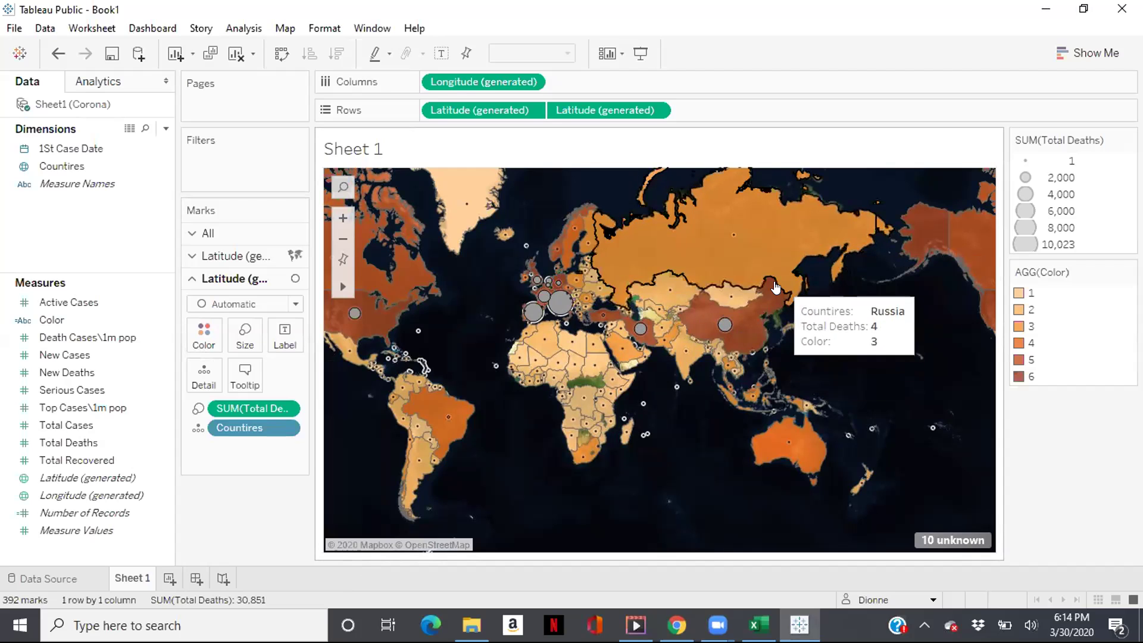
{"action": "mouse_move", "coordinate": [786, 301]}
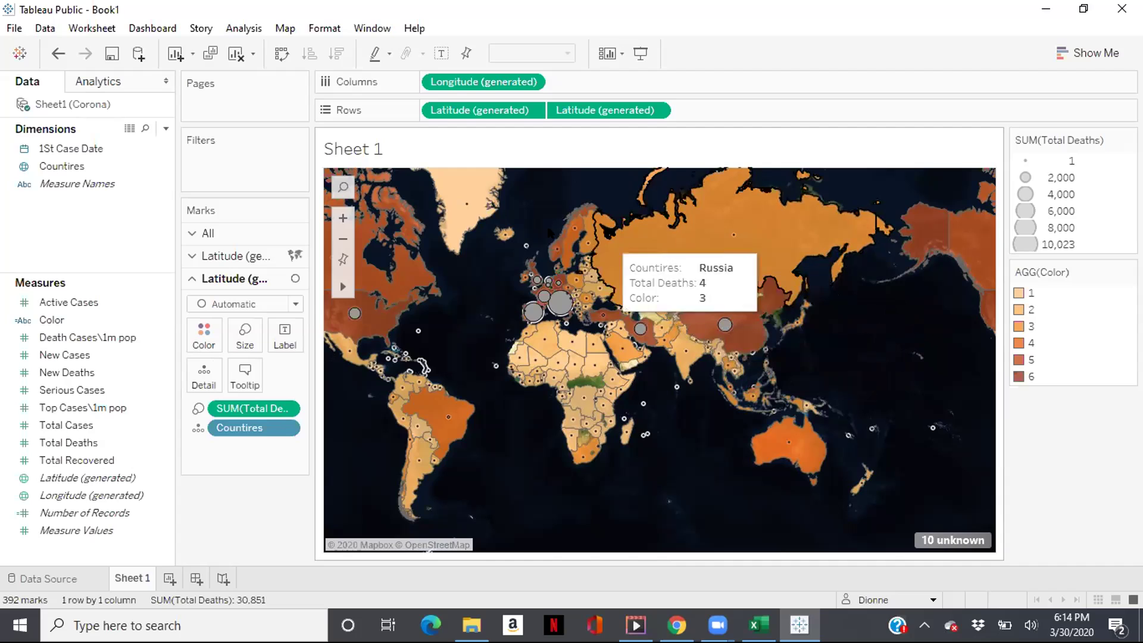
- Add the Total Cases measure to the tooltip of the first Latitude layer, the one coloured by Color
{"action": "left_click", "coordinate": [249, 256]}
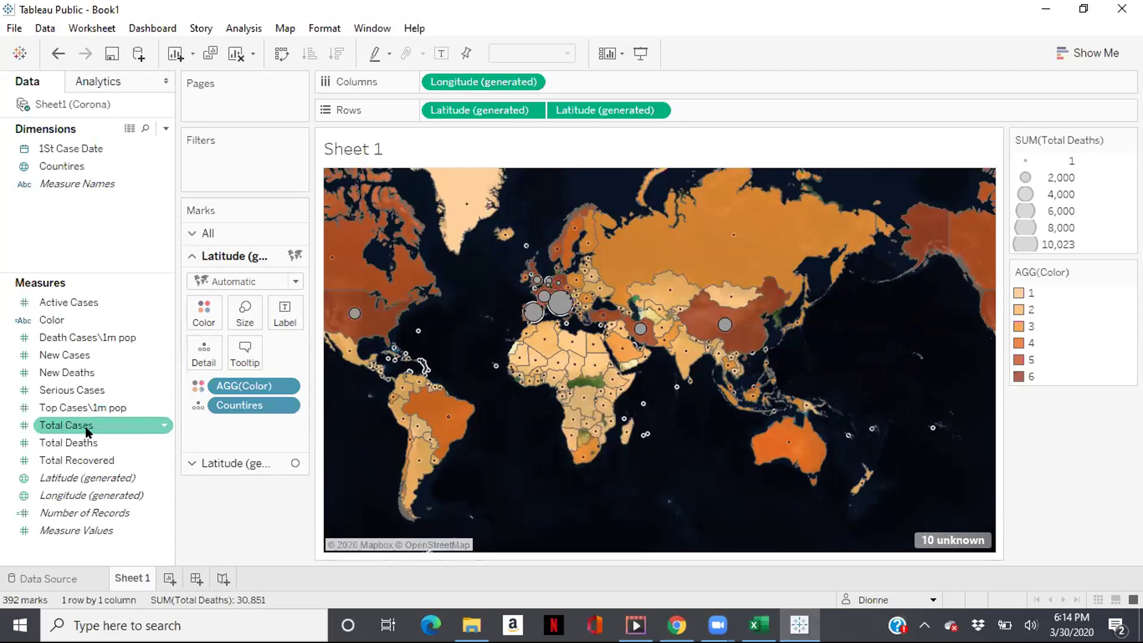
{"action": "left_click_drag", "start_coordinate": [87, 430], "coordinate": [249, 360]}
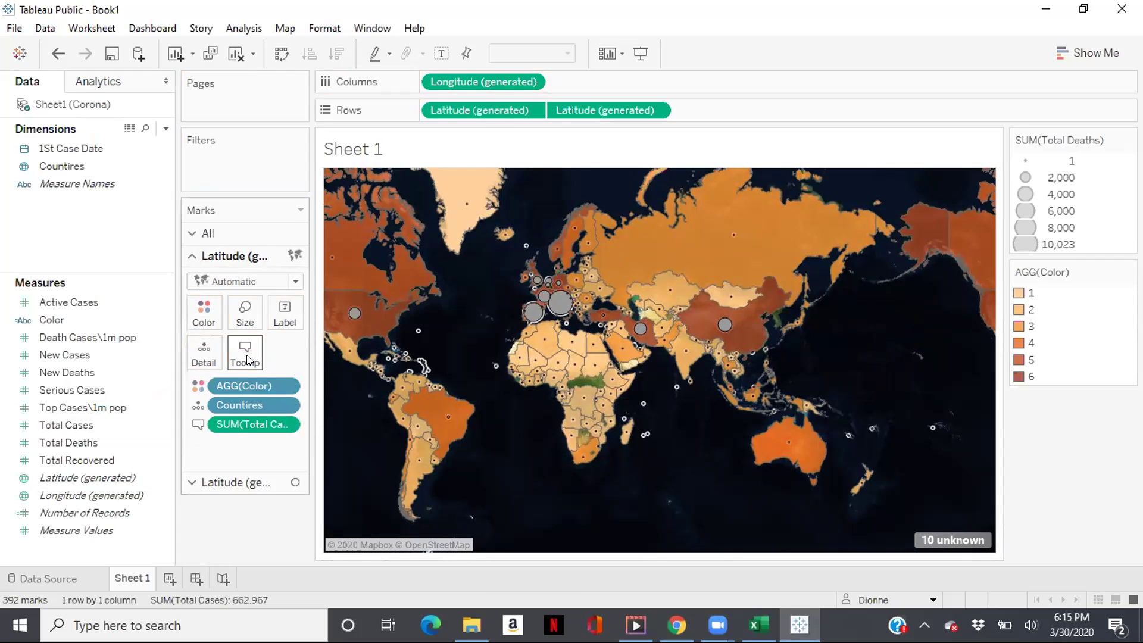
{"action": "mouse_move", "coordinate": [686, 321]}
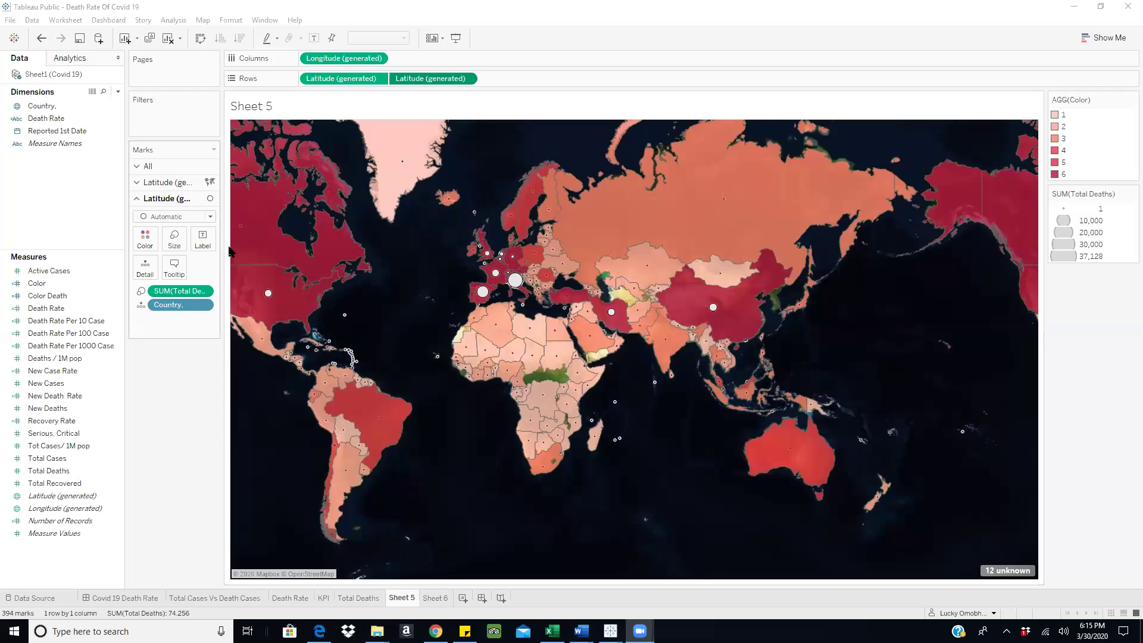
{"action": "left_click", "coordinate": [167, 184]}
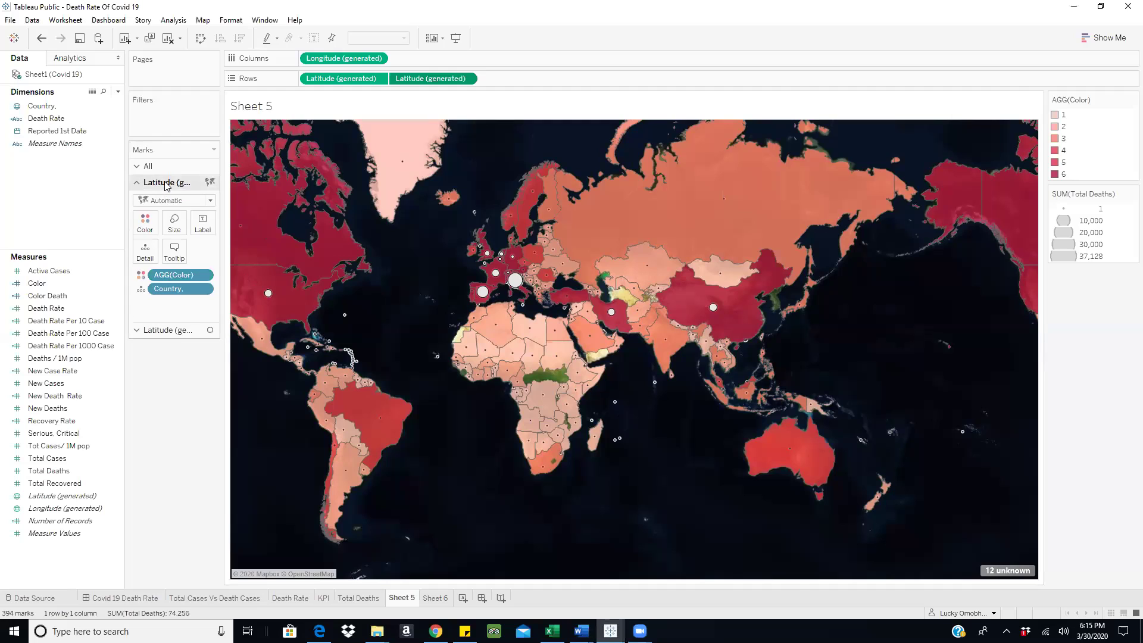
{"action": "left_click", "coordinate": [174, 252]}
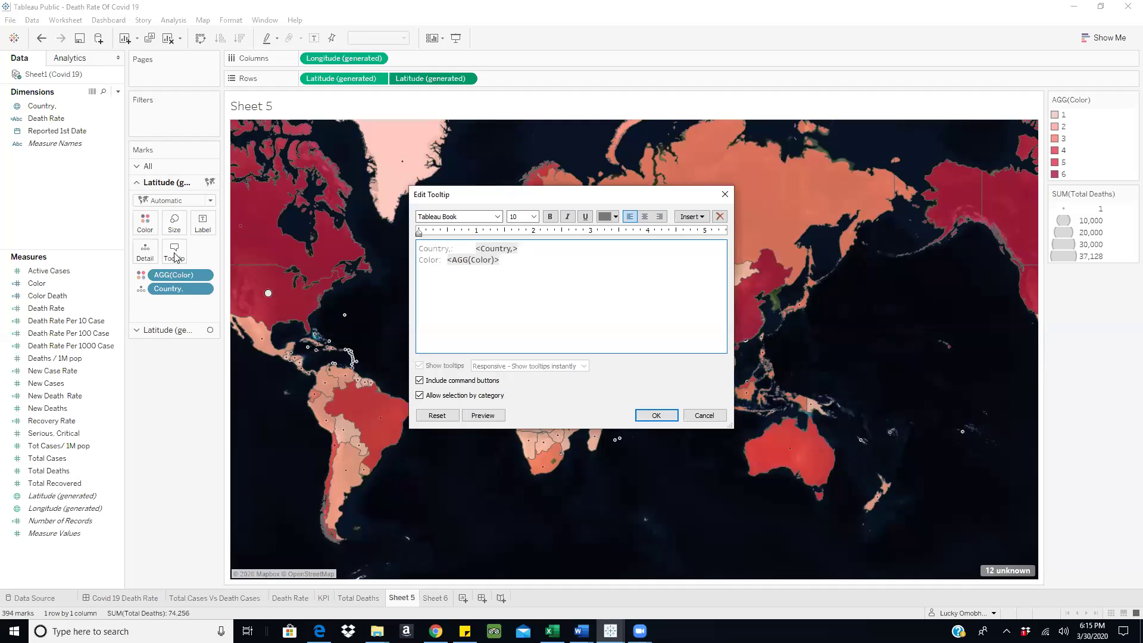
{"action": "left_click", "coordinate": [420, 381]}
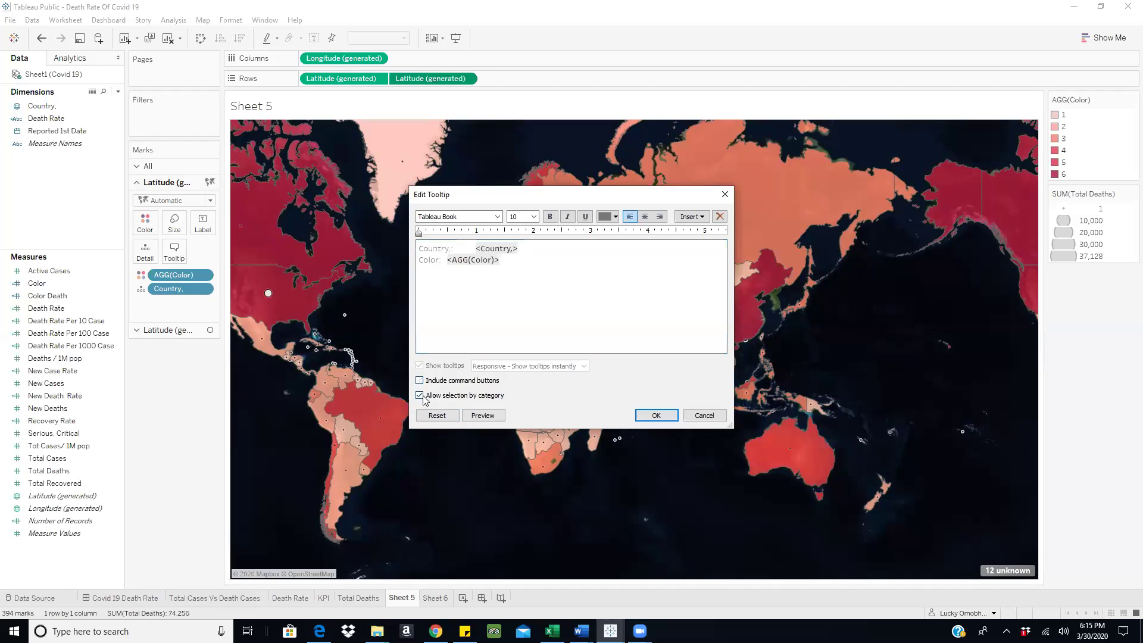
{"action": "left_click", "coordinate": [420, 396]}
{"action": "left_click", "coordinate": [725, 196]}
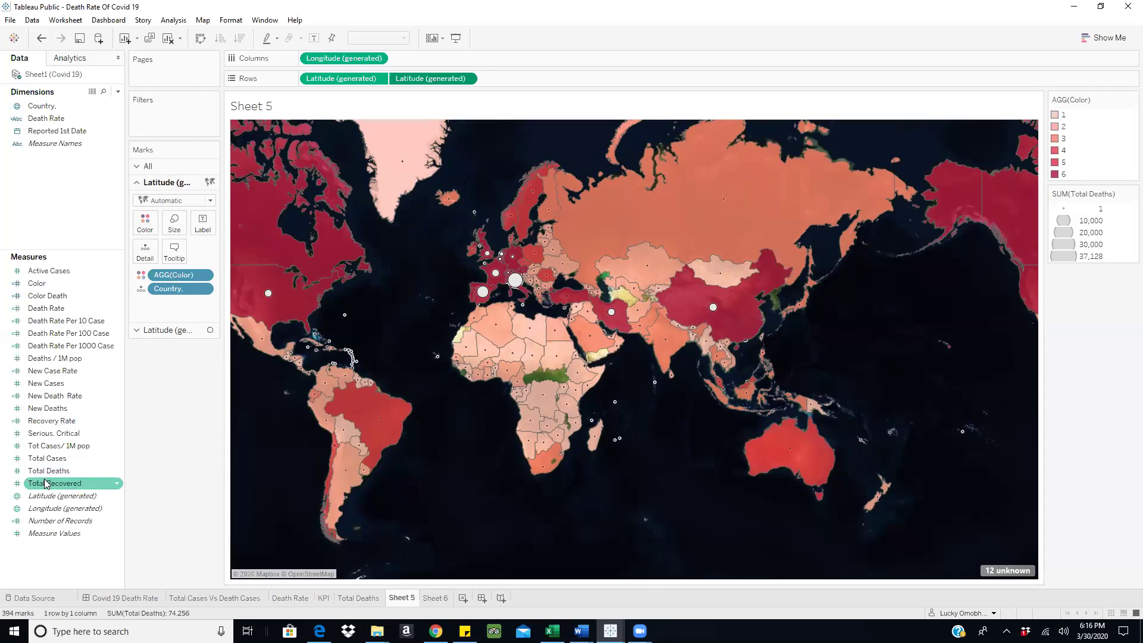
- Add Total Cases to the first Latitude layer's tooltip, disable its command buttons and selection by category, and preview it
{"action": "left_click_drag", "start_coordinate": [59, 462], "coordinate": [183, 256]}
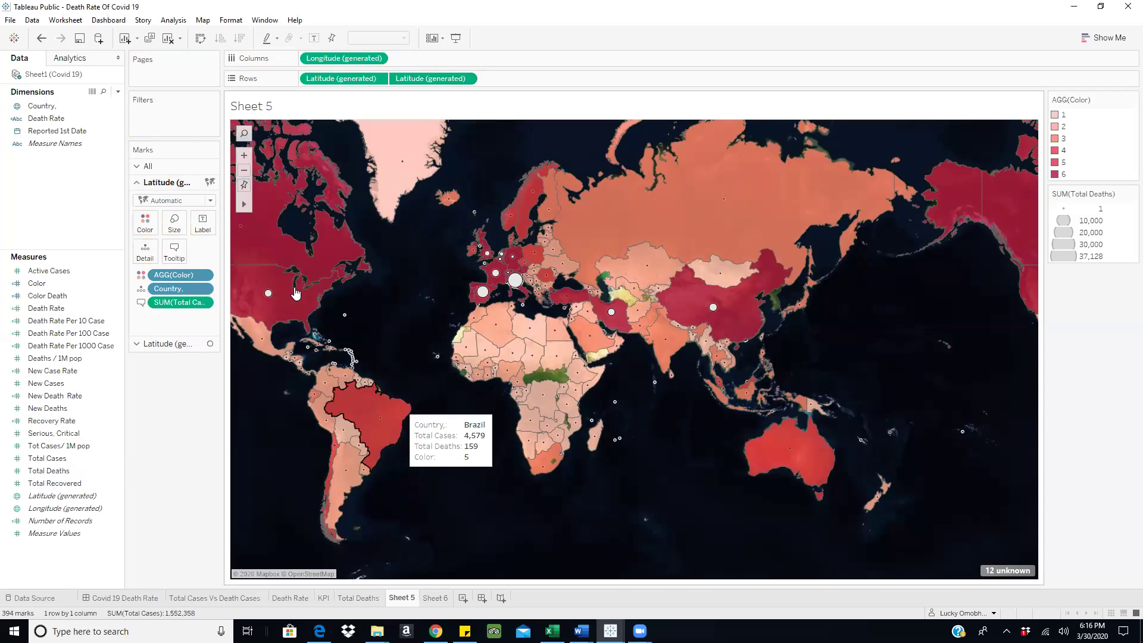
{"action": "left_click", "coordinate": [173, 250]}
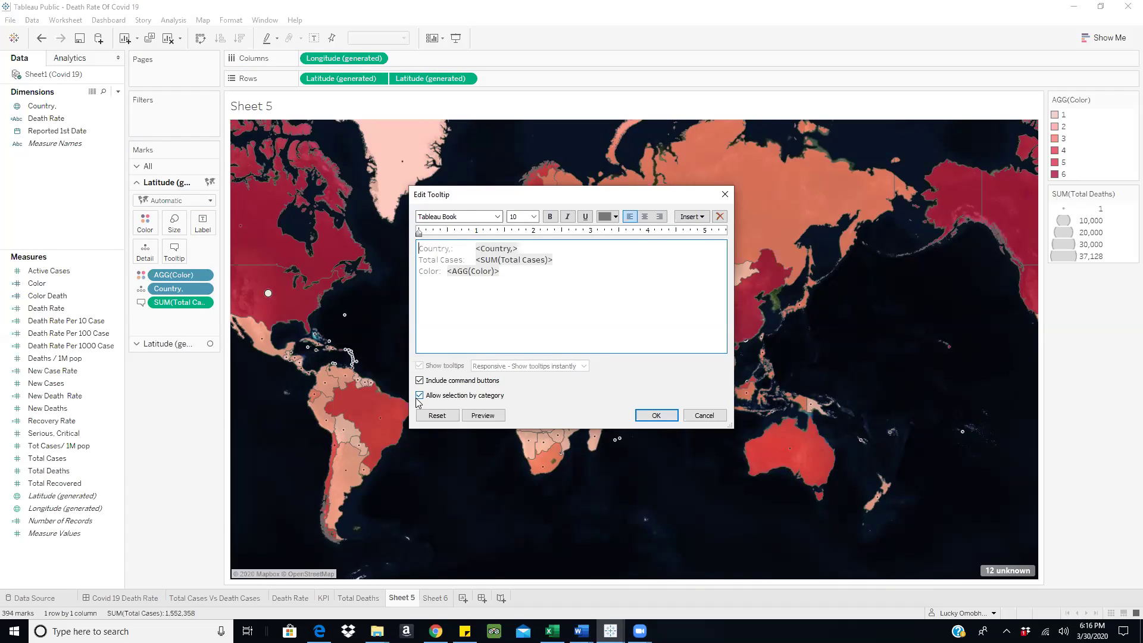
{"action": "left_click", "coordinate": [420, 396]}
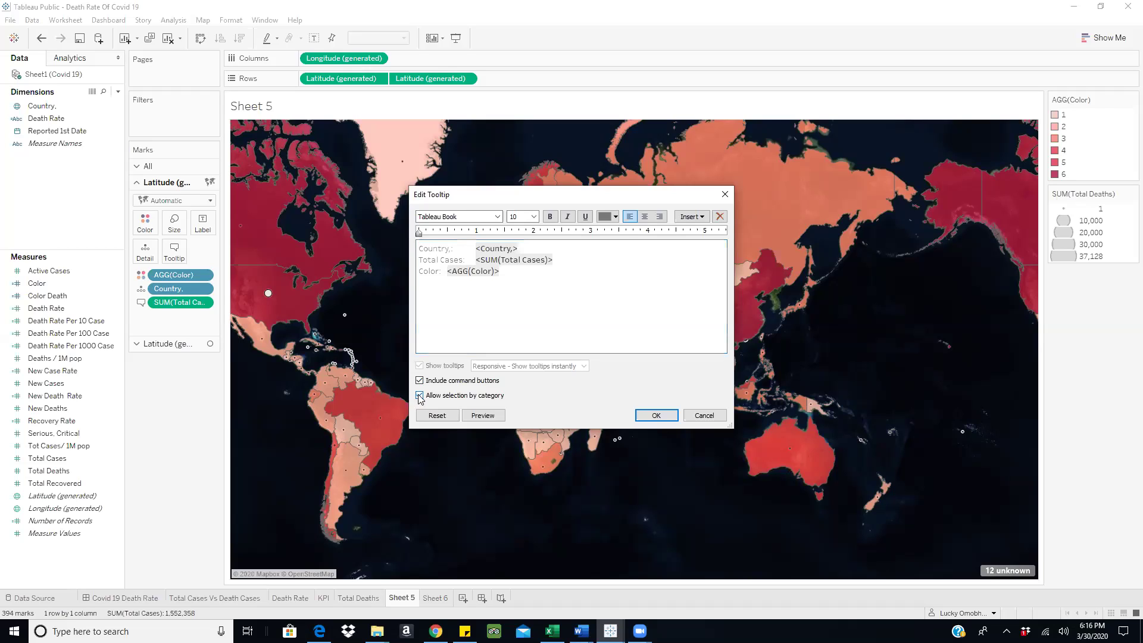
{"action": "left_click", "coordinate": [419, 380]}
{"action": "left_click", "coordinate": [481, 417]}
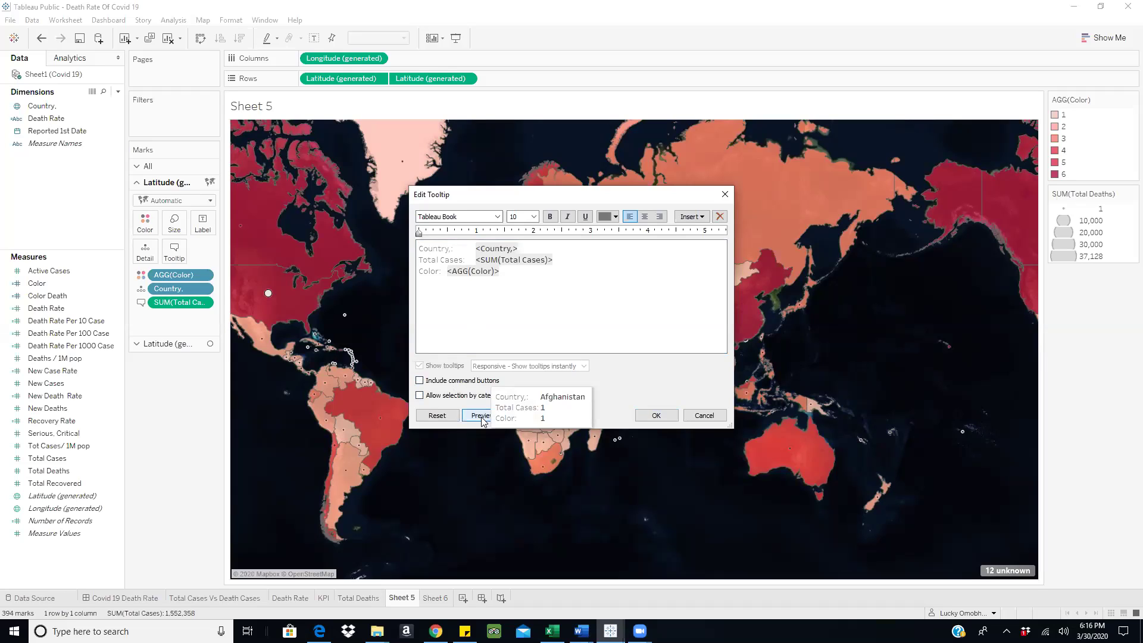
- Delete the Color line, including its AGG(Color) field, from the tooltip text
{"action": "left_click", "coordinate": [491, 323]}
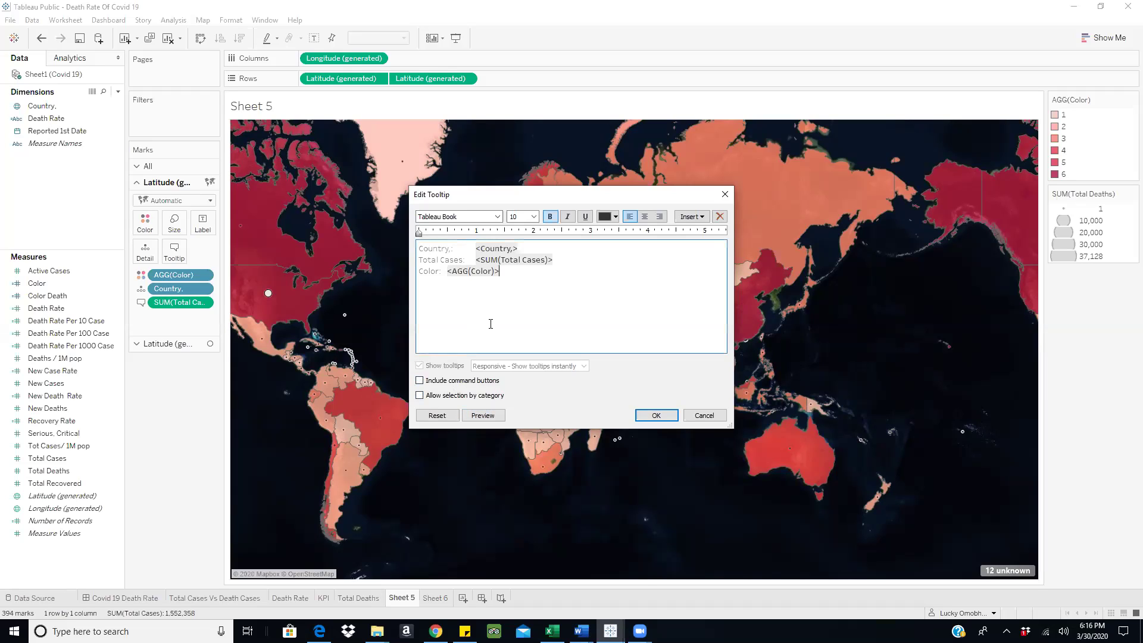
{"action": "left_click_drag", "start_coordinate": [511, 274], "coordinate": [415, 275]}
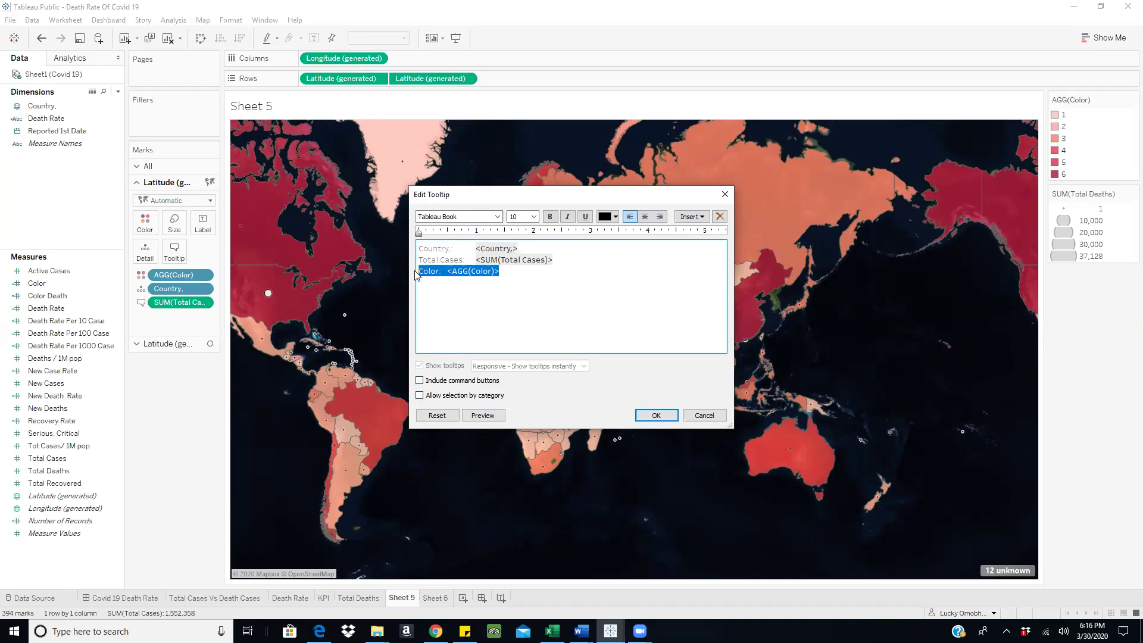
{"action": "key", "text": "Delete"}
- Cut the Country label in front of the Country field down to "Co", keeping the field itself
{"action": "left_click_drag", "start_coordinate": [474, 249], "coordinate": [421, 248]}
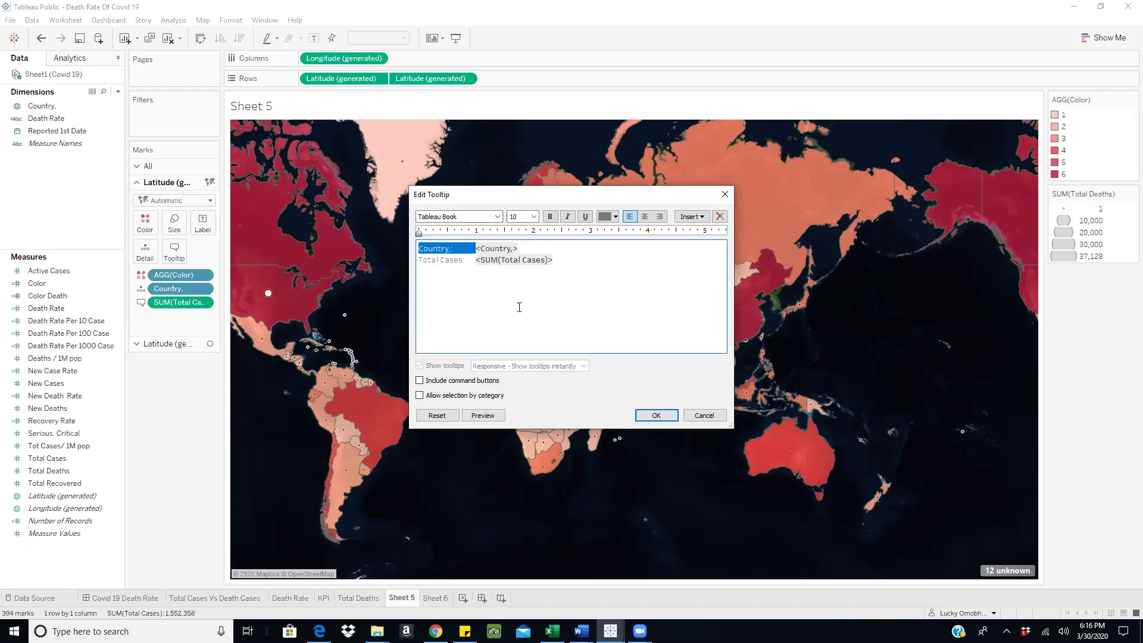
{"action": "left_click", "coordinate": [489, 274]}
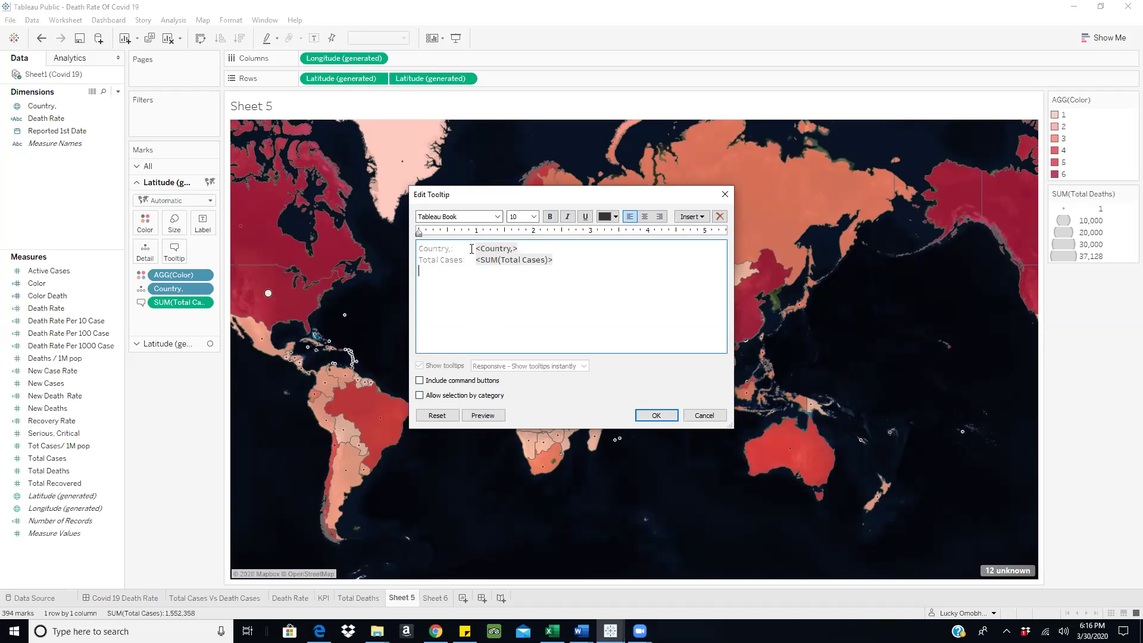
{"action": "left_click", "coordinate": [511, 249]}
{"action": "key", "text": "BackSpace"}
{"action": "left_click_drag", "start_coordinate": [476, 248], "coordinate": [527, 250]}
{"action": "left_click", "coordinate": [478, 312]}
{"action": "left_click_drag", "start_coordinate": [434, 248], "coordinate": [429, 248]}
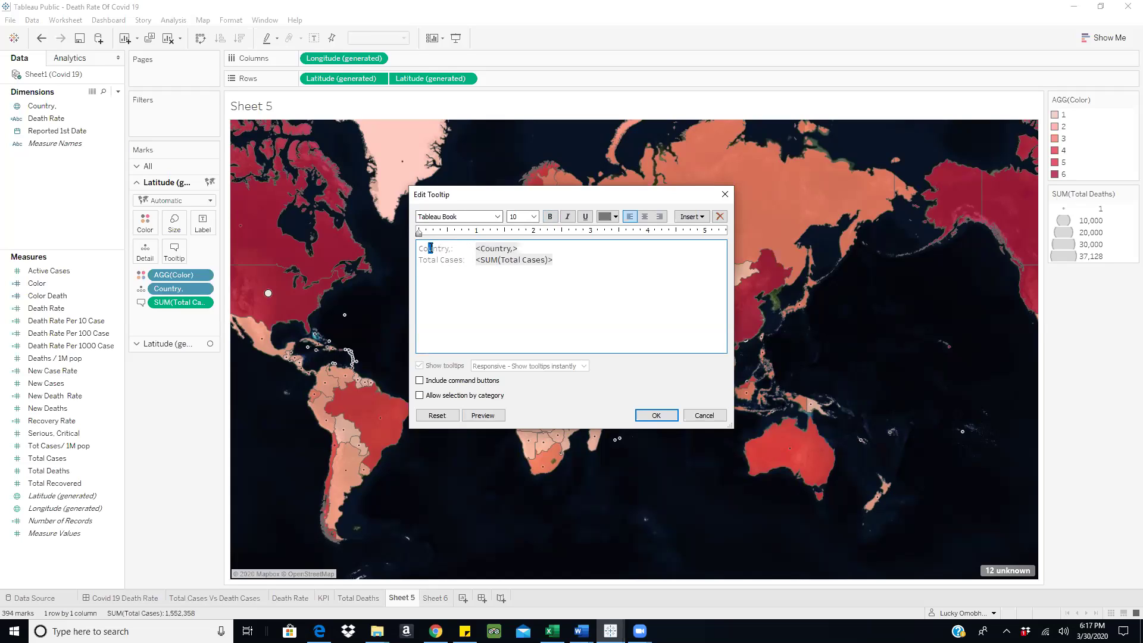
{"action": "double_click", "coordinate": [464, 249]}
{"action": "key", "text": "BackSpace"}
{"action": "key", "text": "BackSpace"}
{"action": "key", "text": "BackSpace"}
{"action": "key", "text": "BackSpace"}
{"action": "key", "text": "BackSpace"}
{"action": "key", "text": "BackSpace"}
{"action": "key", "text": "BackSpace"}
{"action": "key", "text": "BackSpace"}
- Replace the Total Cases label and the gap before its field with "There are " in the tooltip text
{"action": "double_click", "coordinate": [471, 261]}
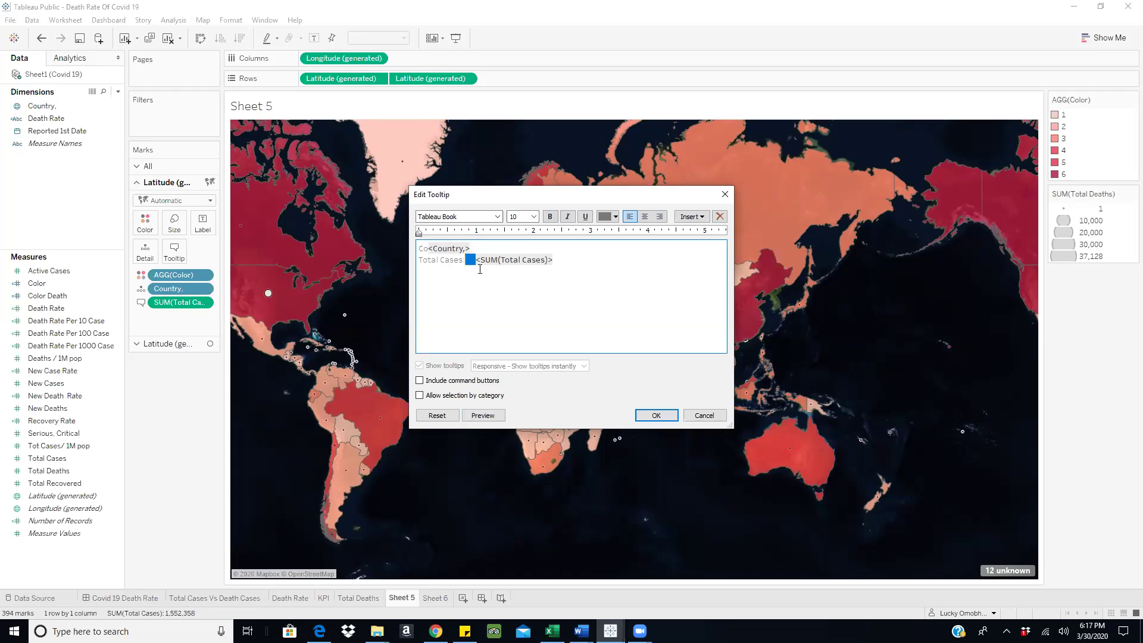
{"action": "key", "text": "BackSpace"}
{"action": "key", "text": "BackSpace"}
{"action": "key", "text": "BackSpace"}
{"action": "key", "text": "BackSpace"}
{"action": "key", "text": "BackSpace"}
{"action": "key", "text": "BackSpace"}
{"action": "key", "text": "BackSpace"}
{"action": "key", "text": "BackSpace"}
{"action": "key", "text": "BackSpace"}
{"action": "key", "text": "BackSpace"}
{"action": "key", "text": "BackSpace"}
{"action": "key", "text": "BackSpace"}
{"action": "key", "text": "BackSpace"}
{"action": "type", "text": "There are"}
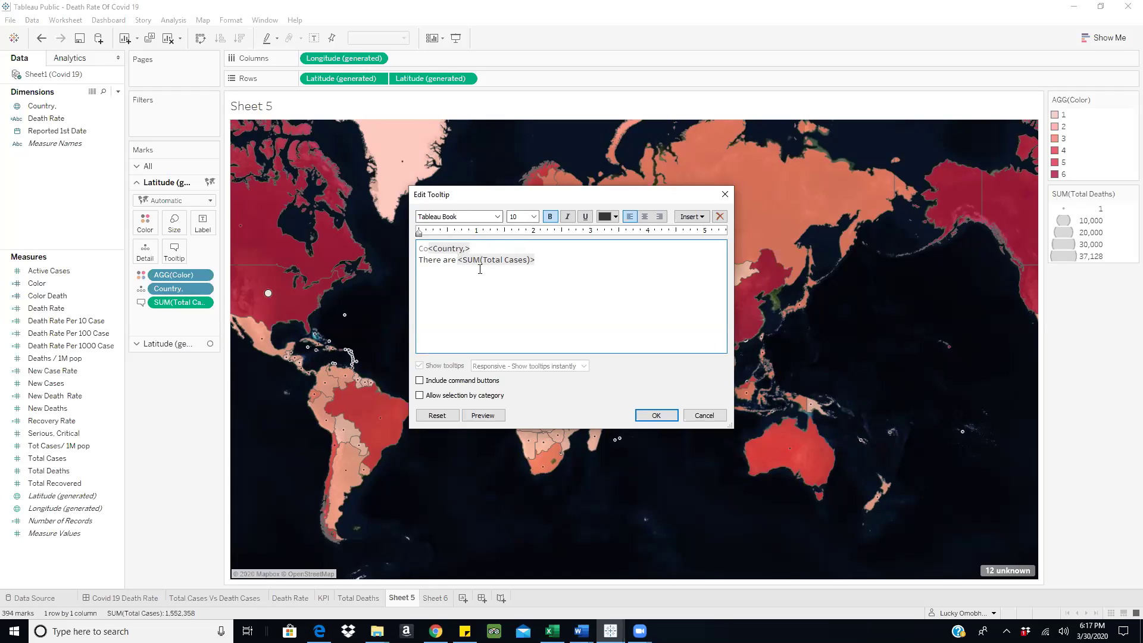
- Delete the leftover "Co" before the Country field and add "cases in" after the Total Cases field
{"action": "left_click", "coordinate": [425, 248]}
{"action": "left_click_drag", "start_coordinate": [426, 248], "coordinate": [412, 249]}
{"action": "key", "text": "BackSpace"}
{"action": "type", "text": "n"}
{"action": "key", "text": "BackSpace"}
{"action": "type", "text": "cases in"}
- Move the Country field to the end of the sentence after "cases in" and remove the empty first line
{"action": "left_click_drag", "start_coordinate": [464, 251], "coordinate": [414, 249]}
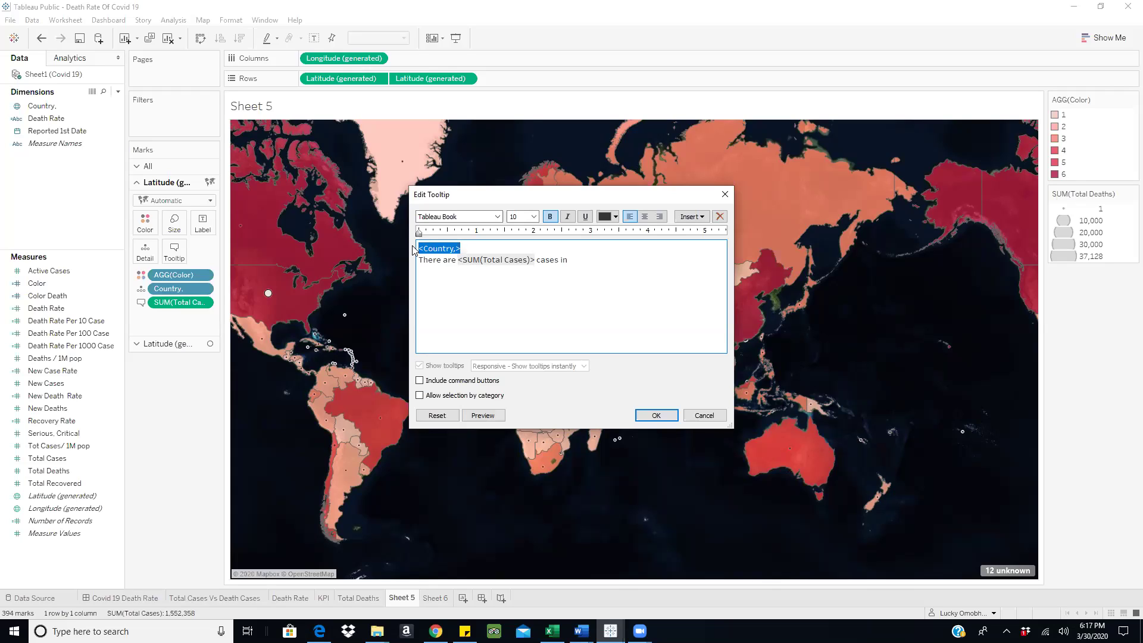
{"action": "key", "text": "ctrl+x"}
{"action": "key", "text": "ctrl+v"}
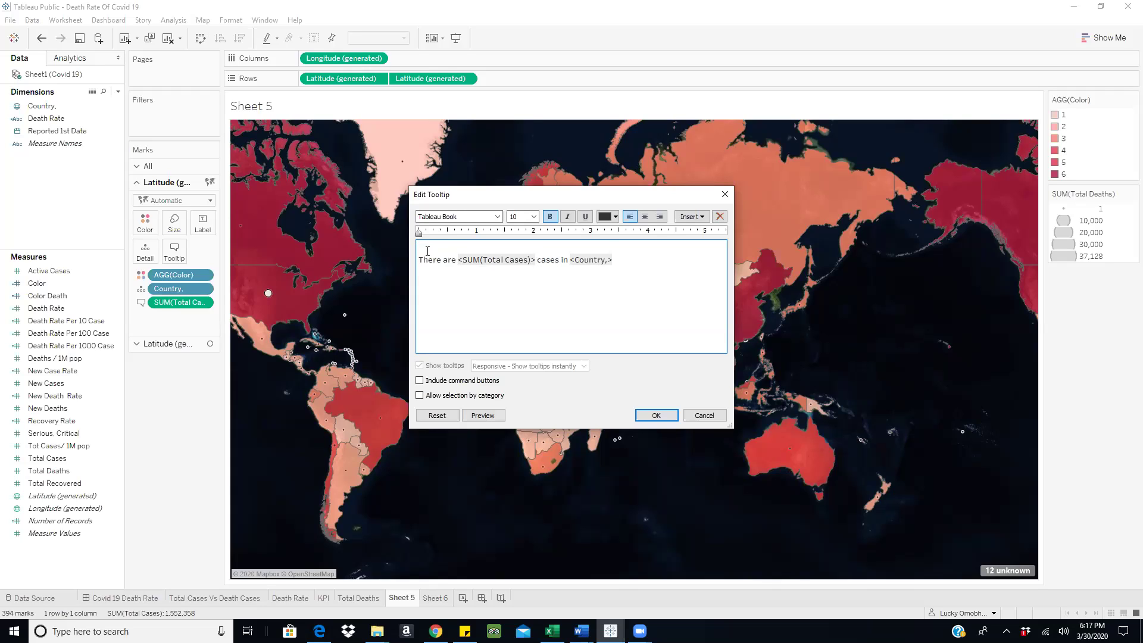
{"action": "key", "text": "BackSpace"}
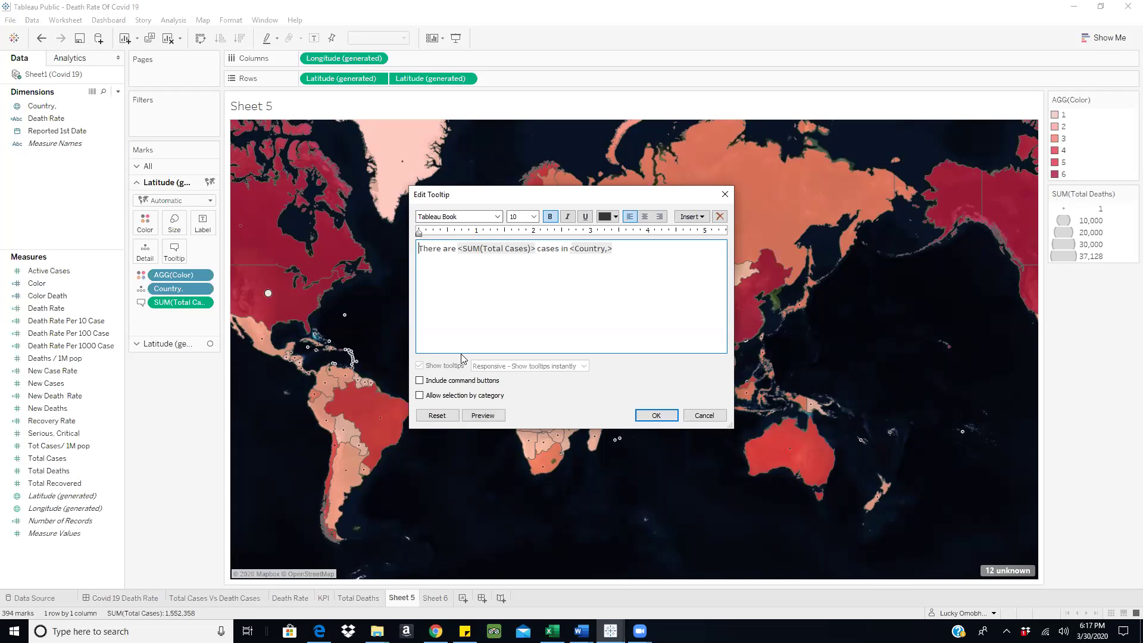
- Preview and apply the edited tooltip, and check it on Canada and the USA on the map
{"action": "left_click", "coordinate": [483, 416]}
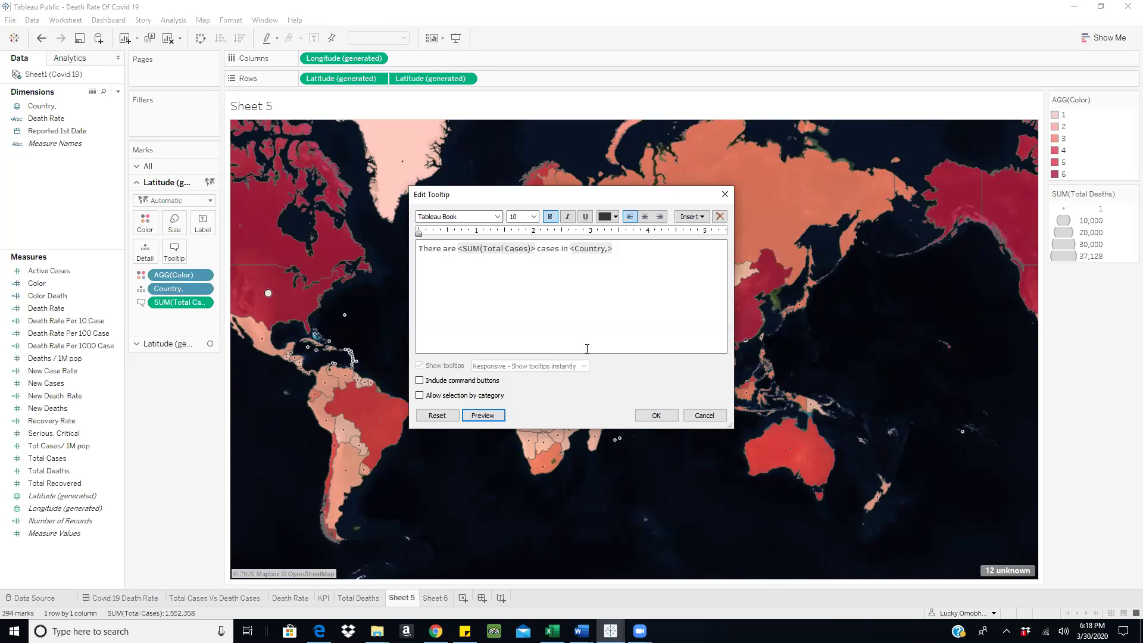
{"action": "left_click", "coordinate": [656, 416]}
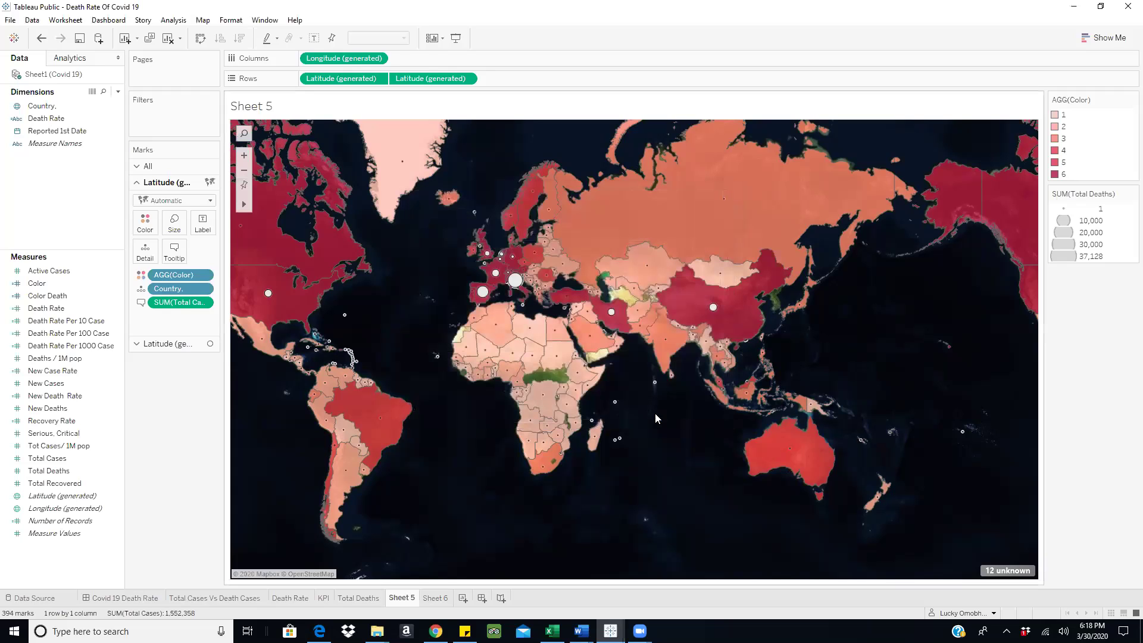
{"action": "mouse_move", "coordinate": [285, 264]}
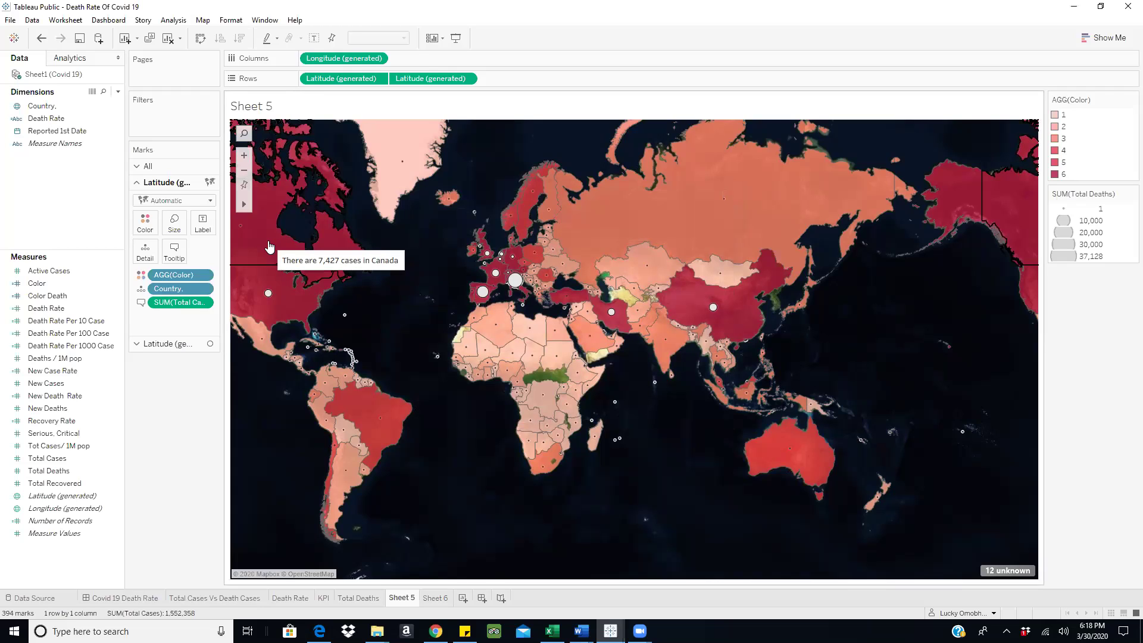
{"action": "mouse_move", "coordinate": [252, 278]}
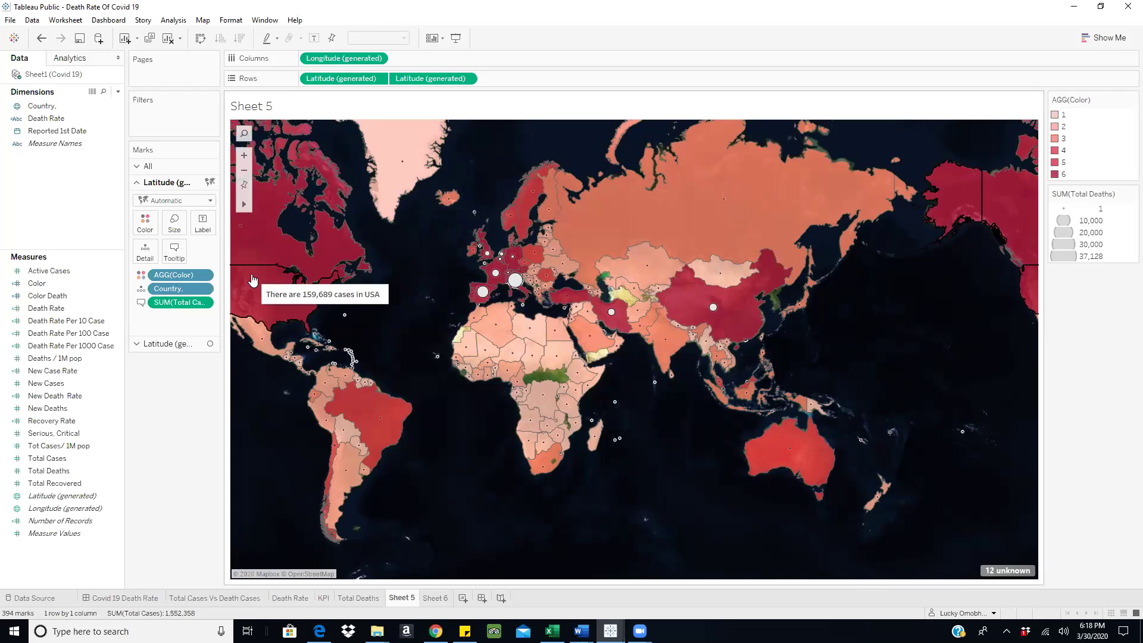
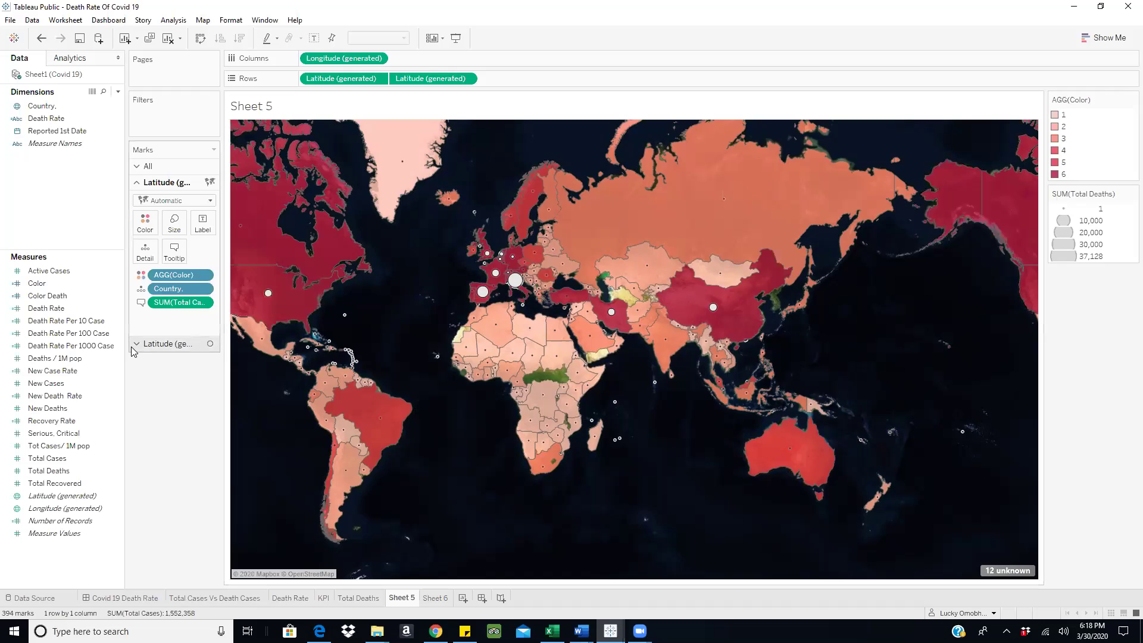
- Open the tooltip editor for the second Latitude layer and disable command buttons and selection by category
{"action": "left_click", "coordinate": [159, 344]}
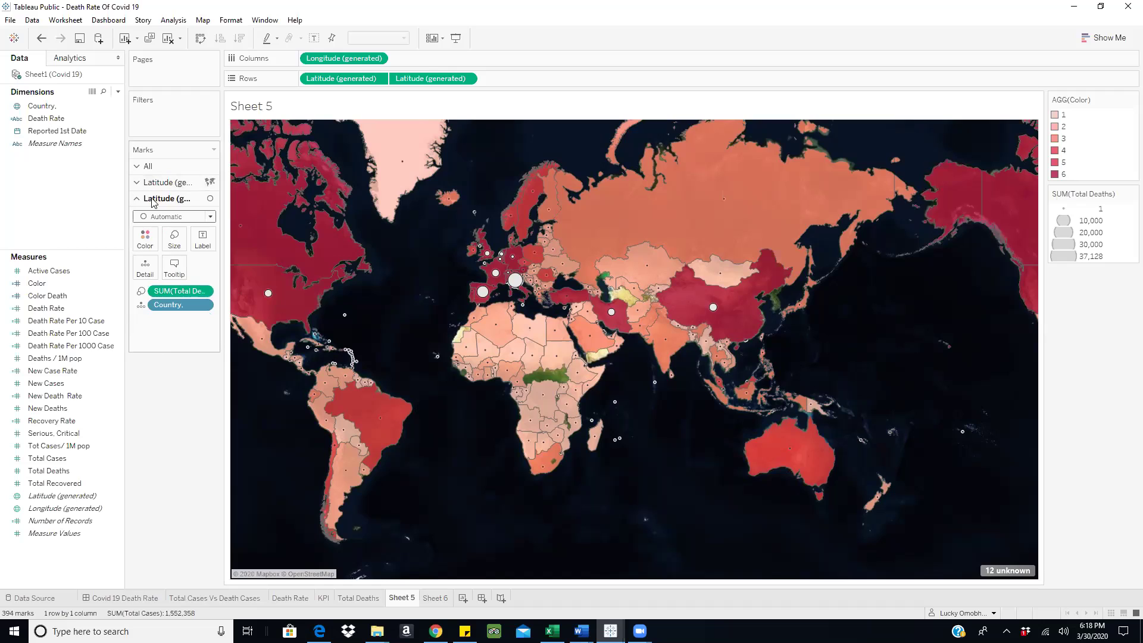
{"action": "left_click", "coordinate": [177, 269]}
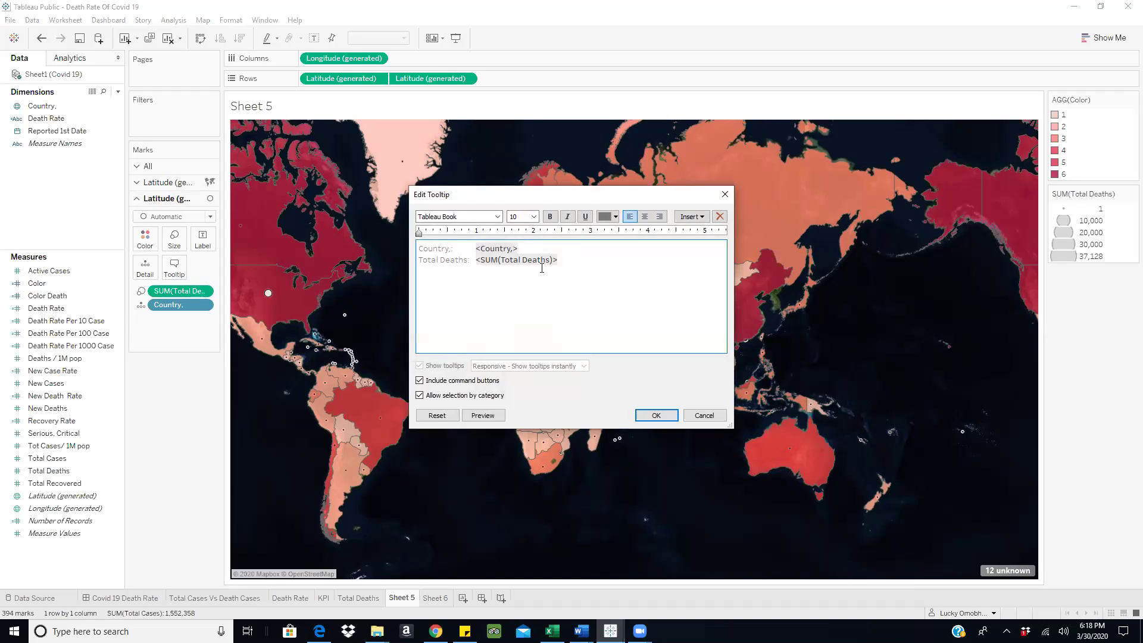
{"action": "left_click", "coordinate": [420, 382]}
{"action": "left_click", "coordinate": [420, 395]}
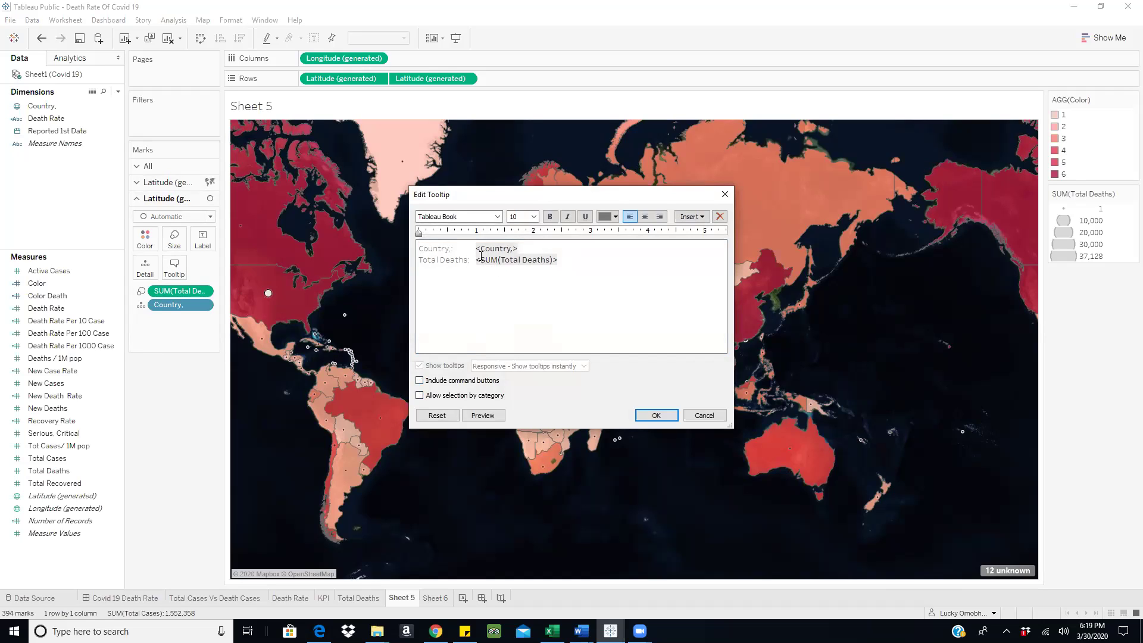
- Replace the Total Deaths label in the tooltip text with "There are"
{"action": "left_click_drag", "start_coordinate": [470, 259], "coordinate": [419, 262]}
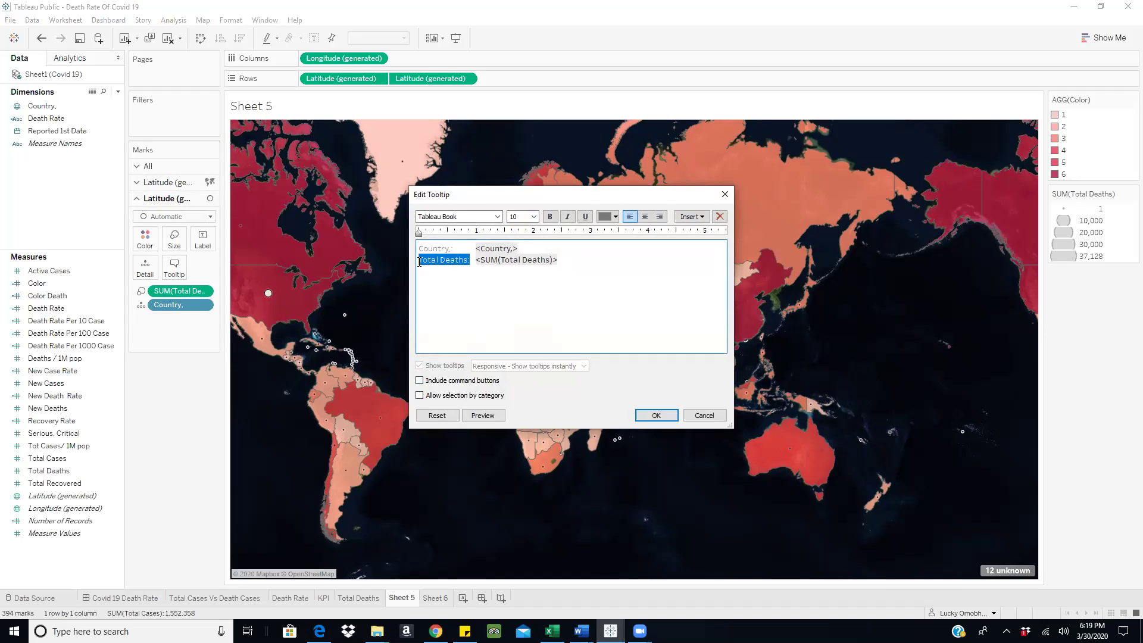
{"action": "type", "text": "Therre"}
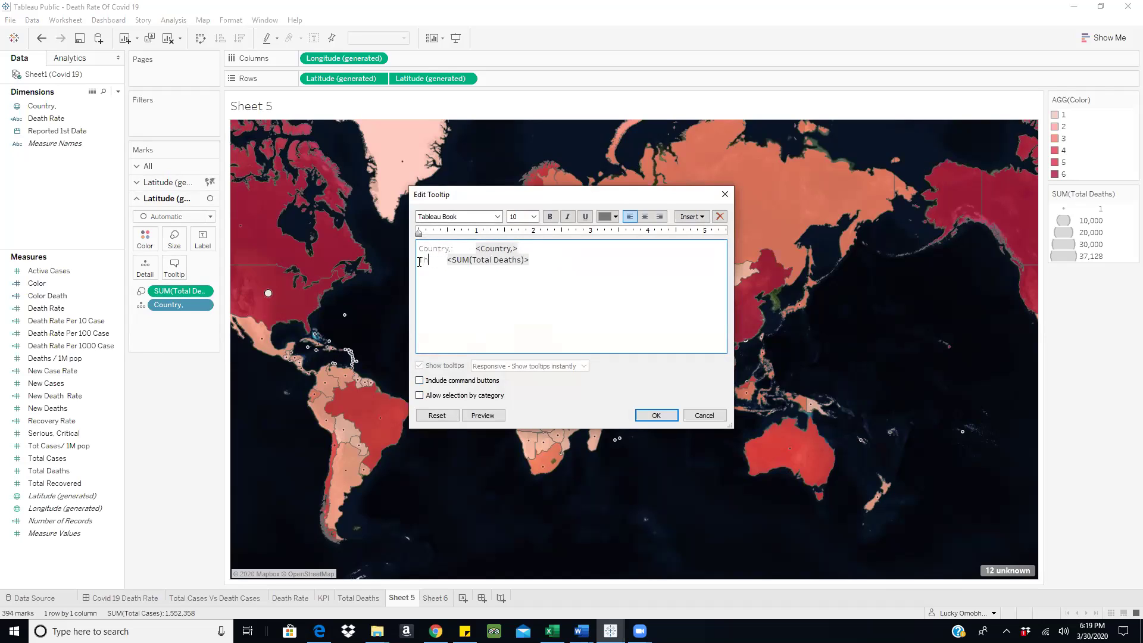
{"action": "key", "text": "BackSpace"}
{"action": "key", "text": "BackSpace"}
{"action": "type", "text": "e are"}
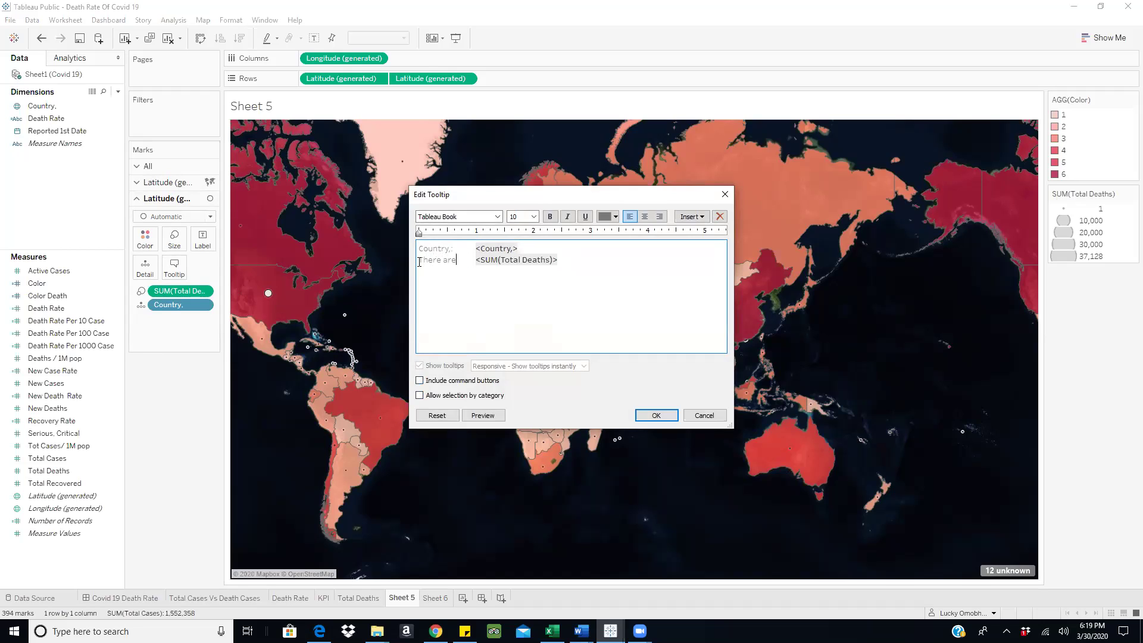
- Replace the Country label and the gap before the Country field with "In "
{"action": "left_click", "coordinate": [476, 250]}
{"action": "key", "text": "BackSpace"}
{"action": "key", "text": "BackSpace"}
{"action": "key", "text": "BackSpace"}
{"action": "key", "text": "BackSpace"}
{"action": "key", "text": "BackSpace"}
{"action": "key", "text": "BackSpace"}
{"action": "key", "text": "BackSpace"}
{"action": "key", "text": "BackSpace"}
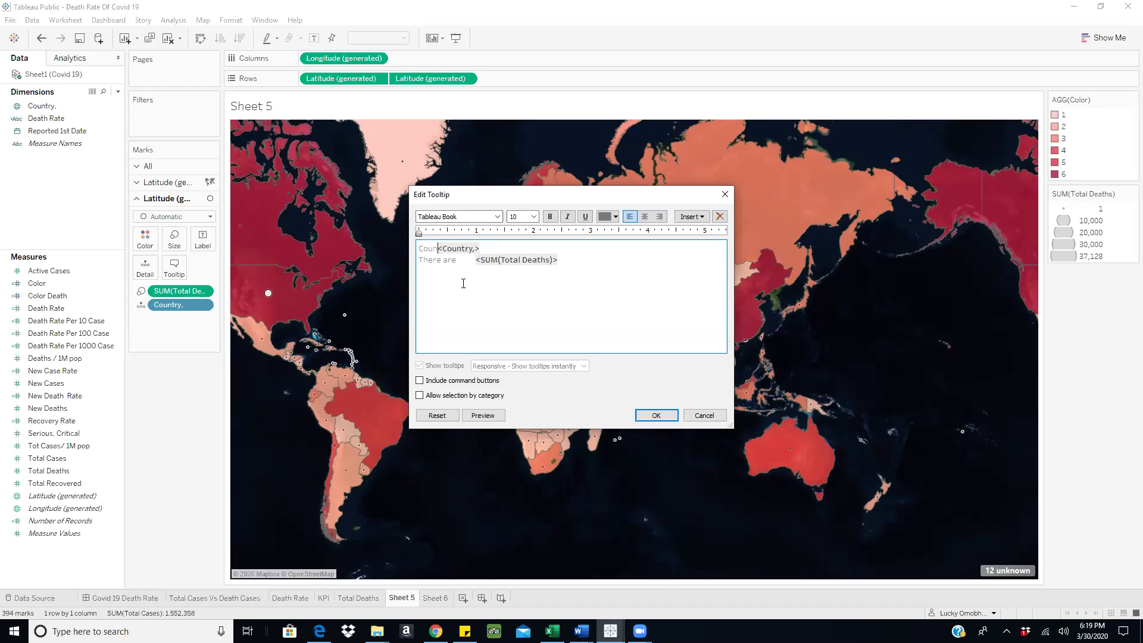
{"action": "key", "text": "BackSpace"}
{"action": "key", "text": "BackSpace"}
{"action": "type", "text": "In"}
- Join the two tooltip lines into one, evenly spaced, reading "In <Country,> there are <SUM(Total Deaths)>"
{"action": "left_click", "coordinate": [431, 266]}
{"action": "key", "text": "Delete"}
{"action": "type", "text": "t"}
{"action": "key", "text": "BackSpace"}
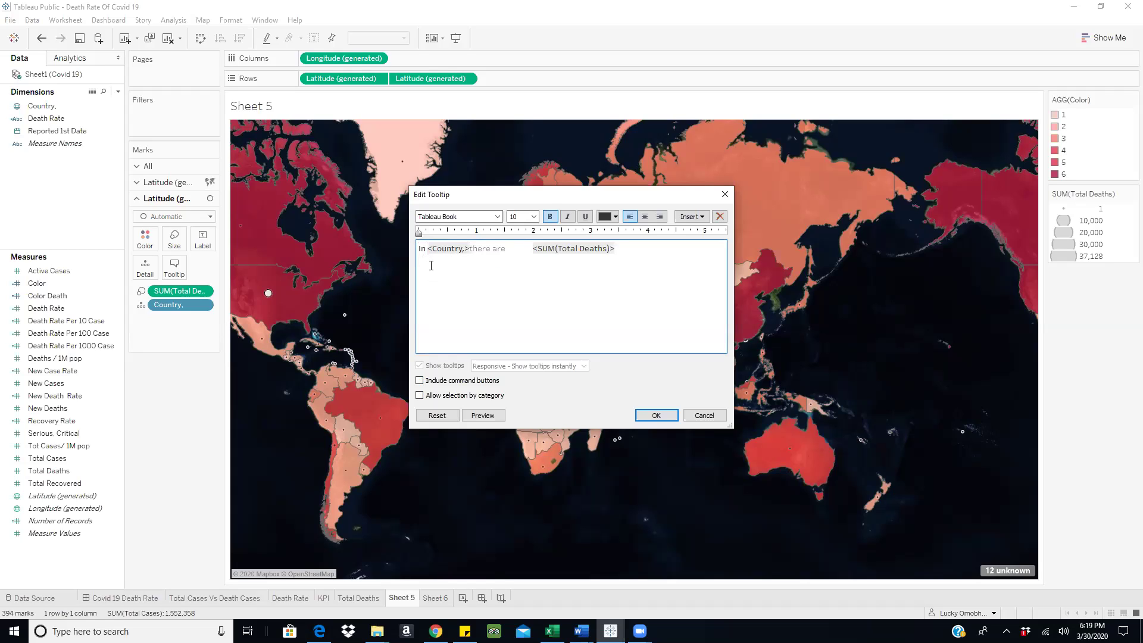
{"action": "left_click", "coordinate": [531, 250]}
{"action": "key", "text": "BackSpace"}
{"action": "key", "text": "BackSpace"}
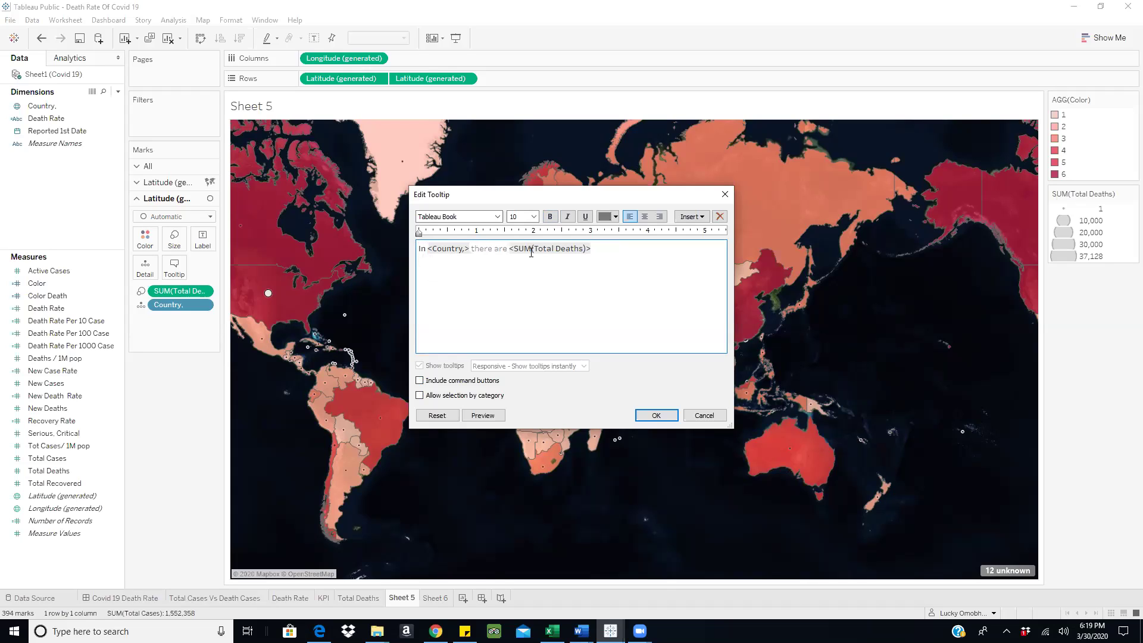
- Add the word "deaths" after the <SUM(Total Deaths)> field in the tooltip sentence and preview it
{"action": "left_click", "coordinate": [604, 250]}
{"action": "left_click", "coordinate": [484, 417]}
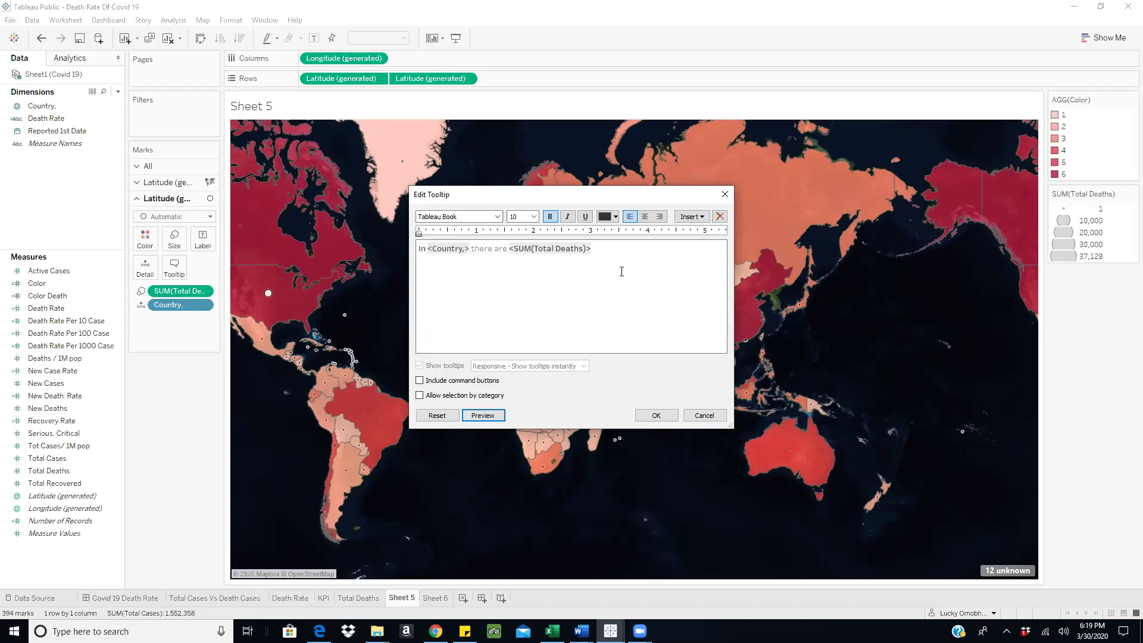
{"action": "left_click", "coordinate": [623, 257]}
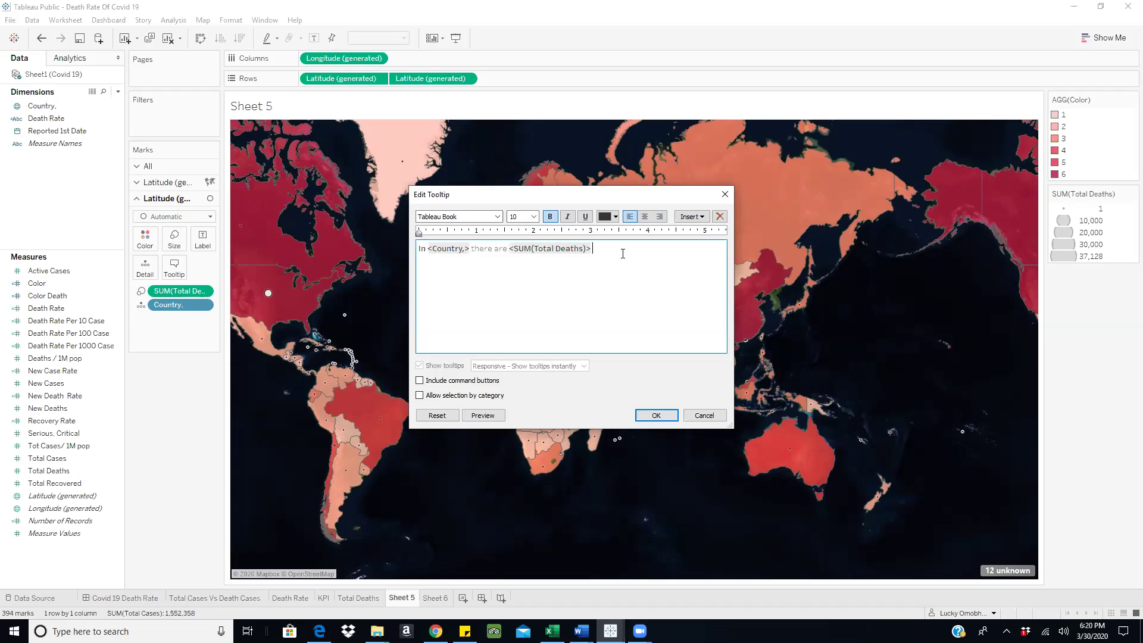
{"action": "type", "text": "deaths"}
{"action": "left_click", "coordinate": [482, 417]}
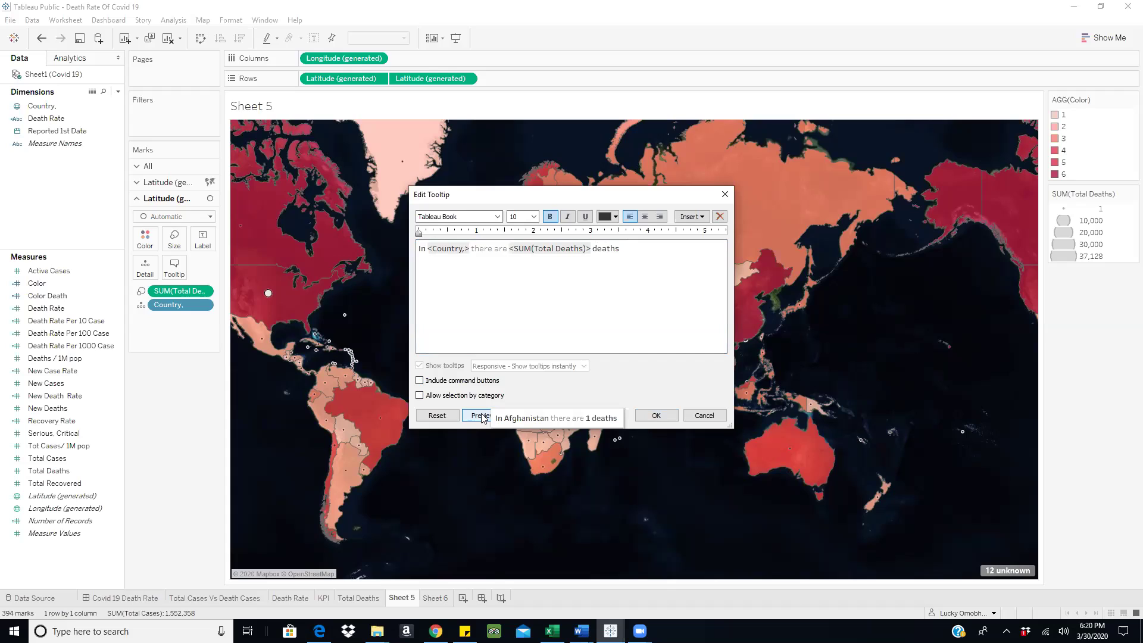
{"action": "left_click", "coordinate": [478, 301]}
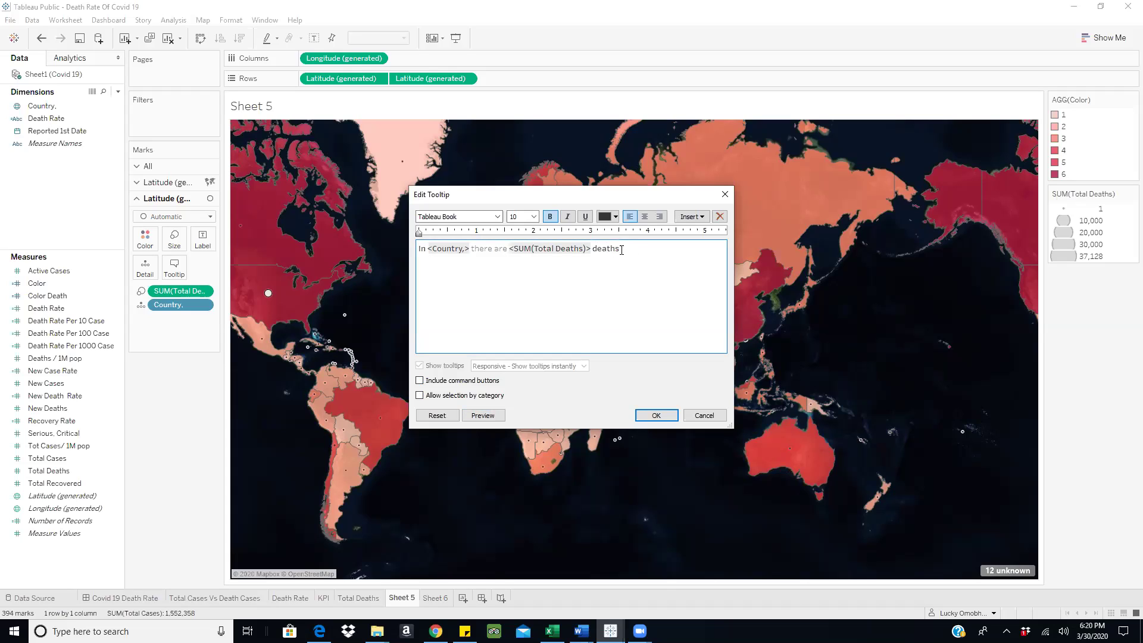
- Make the whole total deaths tooltip sentence bold and italic
{"action": "left_click_drag", "start_coordinate": [621, 250], "coordinate": [452, 241]}
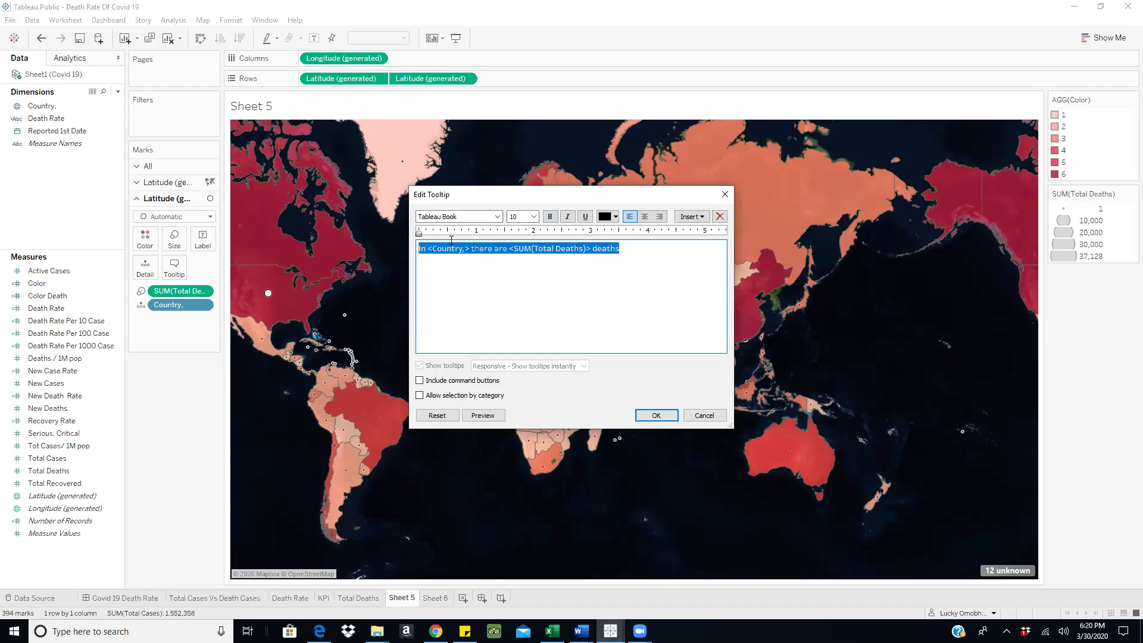
{"action": "left_click", "coordinate": [550, 218]}
{"action": "left_click", "coordinate": [534, 216]}
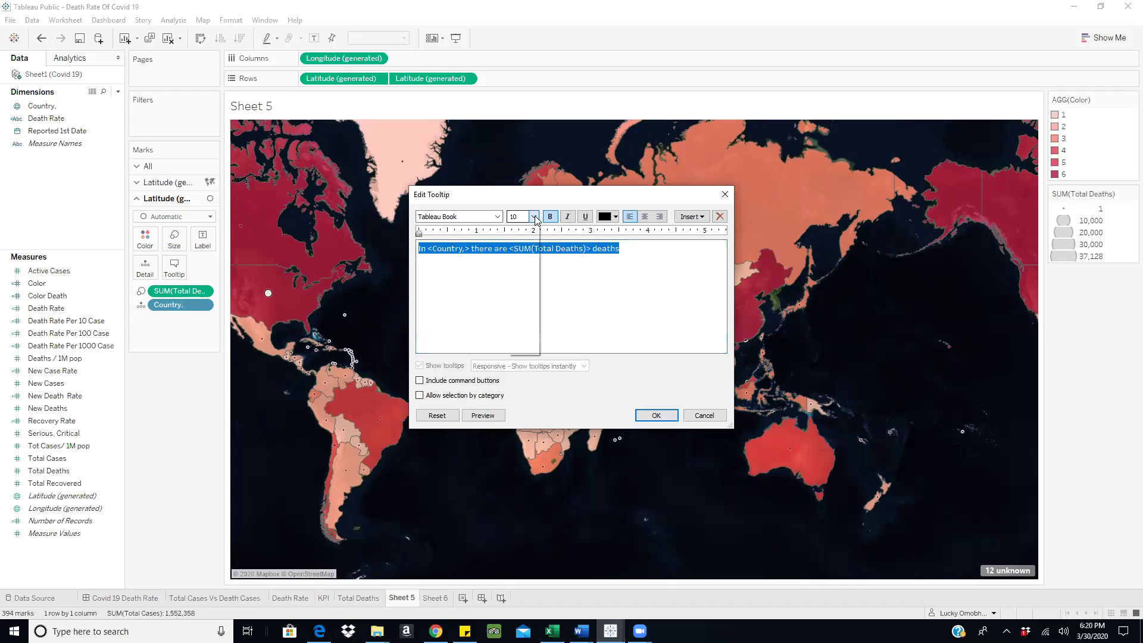
{"action": "left_click", "coordinate": [642, 298]}
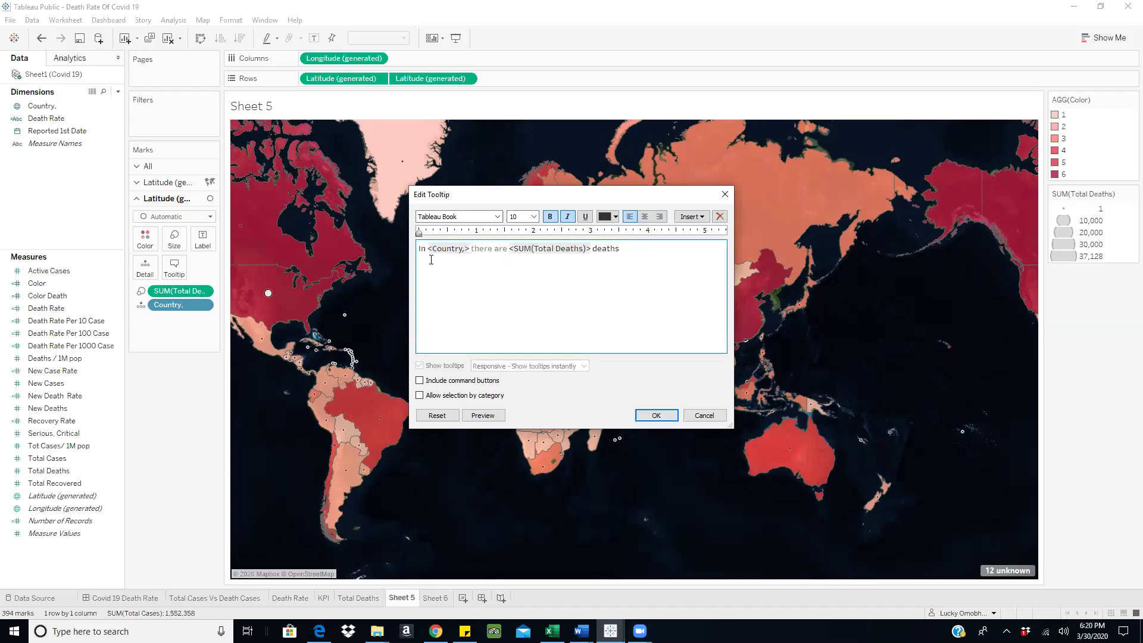
{"action": "triple_click", "coordinate": [417, 248]}
{"action": "left_click", "coordinate": [568, 219]}
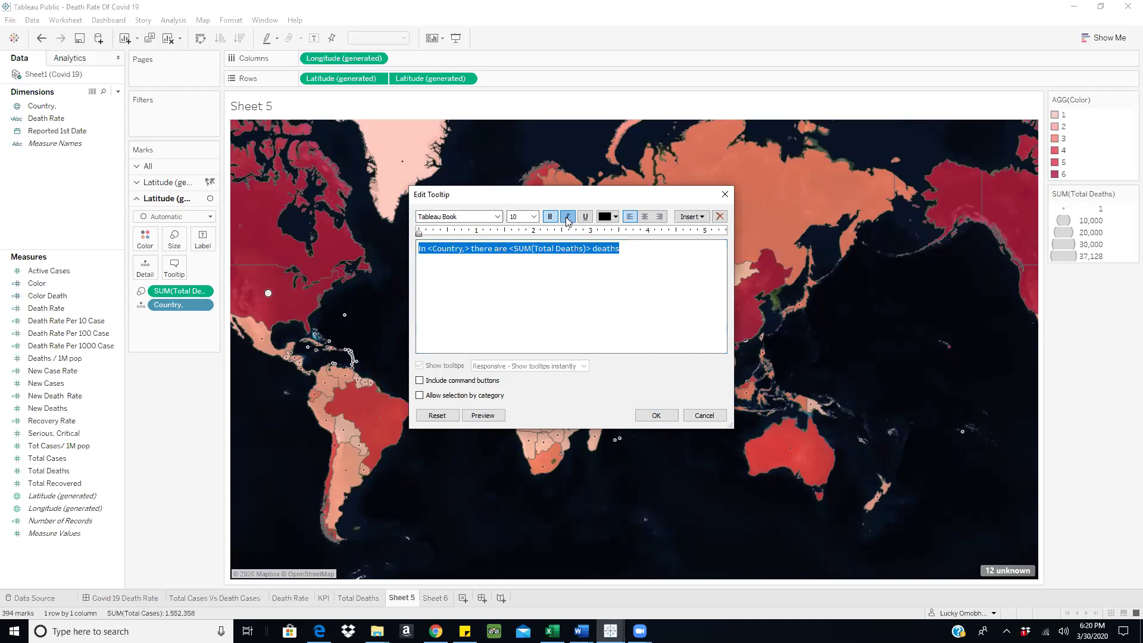
- Set the font of the total deaths tooltip sentence to MingLiU_HKSCS-ExtB and preview it
{"action": "left_click", "coordinate": [496, 217]}
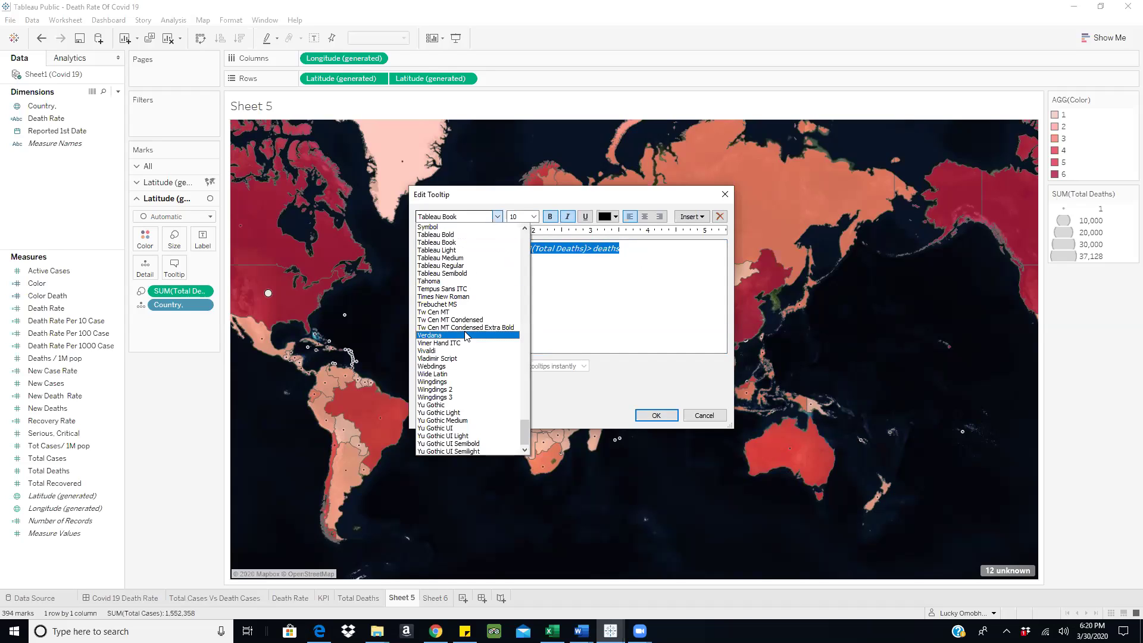
{"action": "scroll", "coordinate": [467, 337], "scroll_direction": "up", "scroll_amount": 14}
{"action": "scroll", "coordinate": [466, 337], "scroll_direction": "up", "scroll_amount": 3}
{"action": "scroll", "coordinate": [465, 333], "scroll_direction": "up", "scroll_amount": 6}
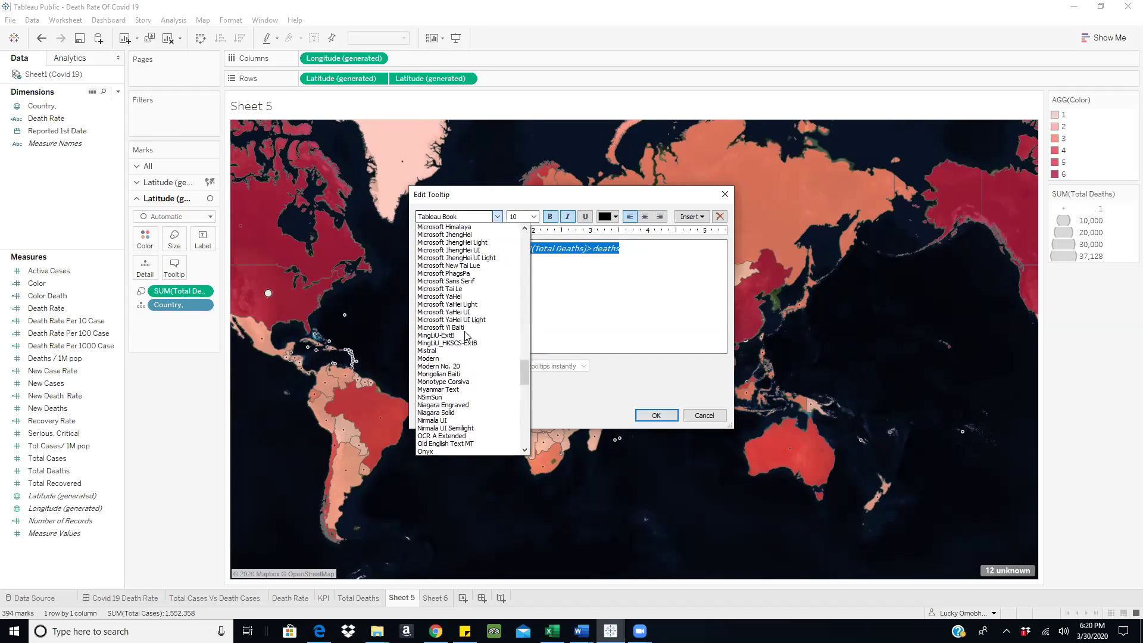
{"action": "key", "text": "Escape"}
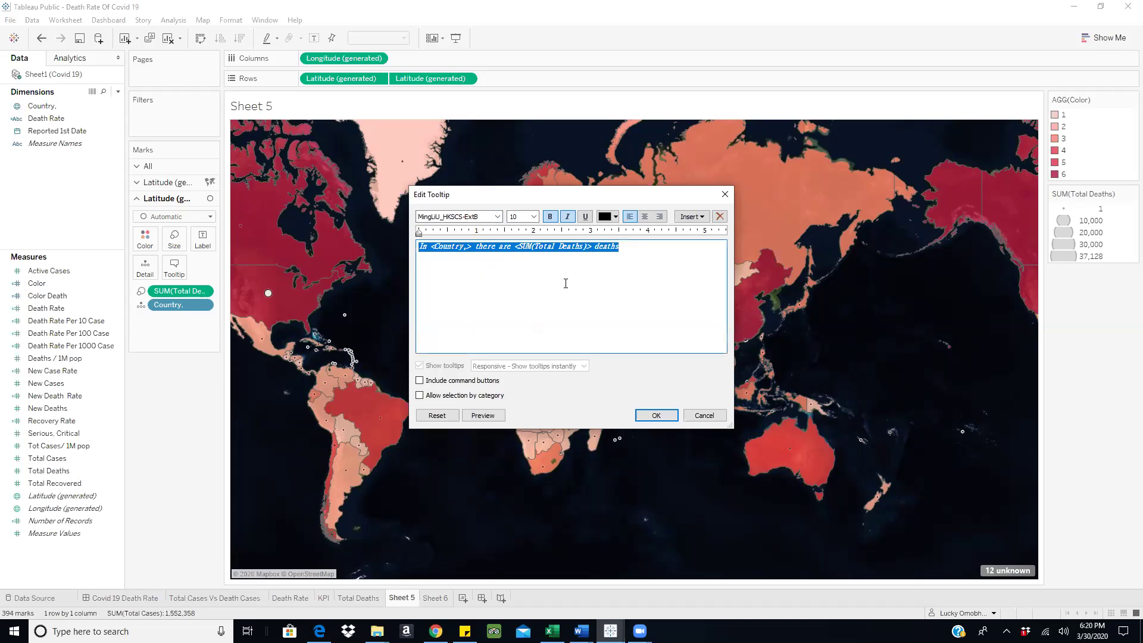
{"action": "left_click", "coordinate": [493, 417]}
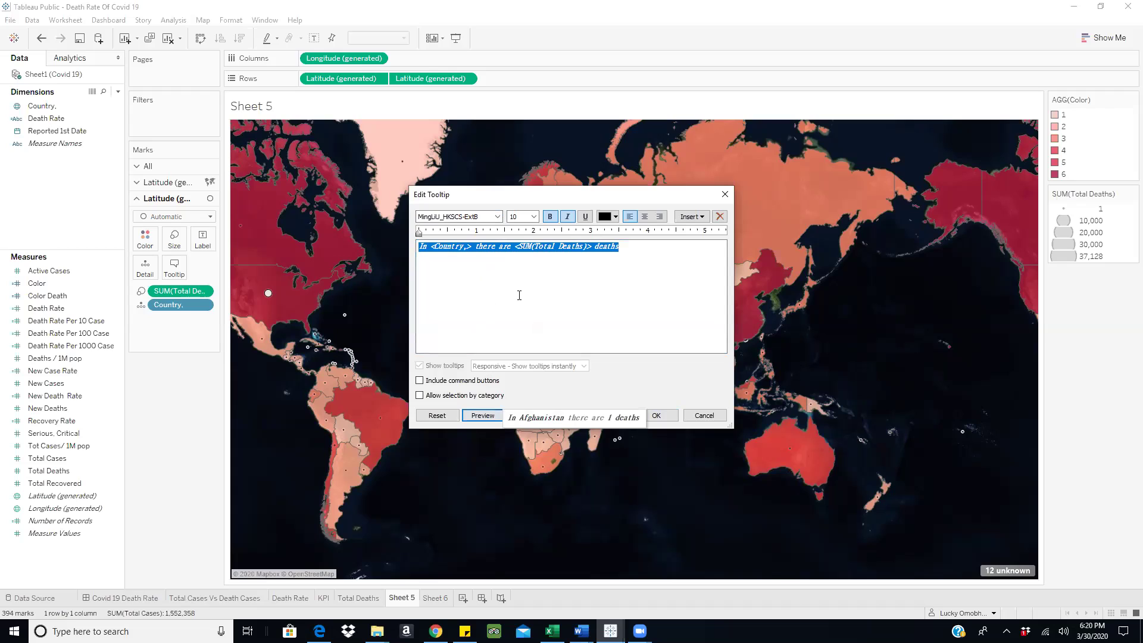
- Change the font of the total deaths tooltip sentence to Arial and preview the tooltip
{"action": "left_click", "coordinate": [498, 217]}
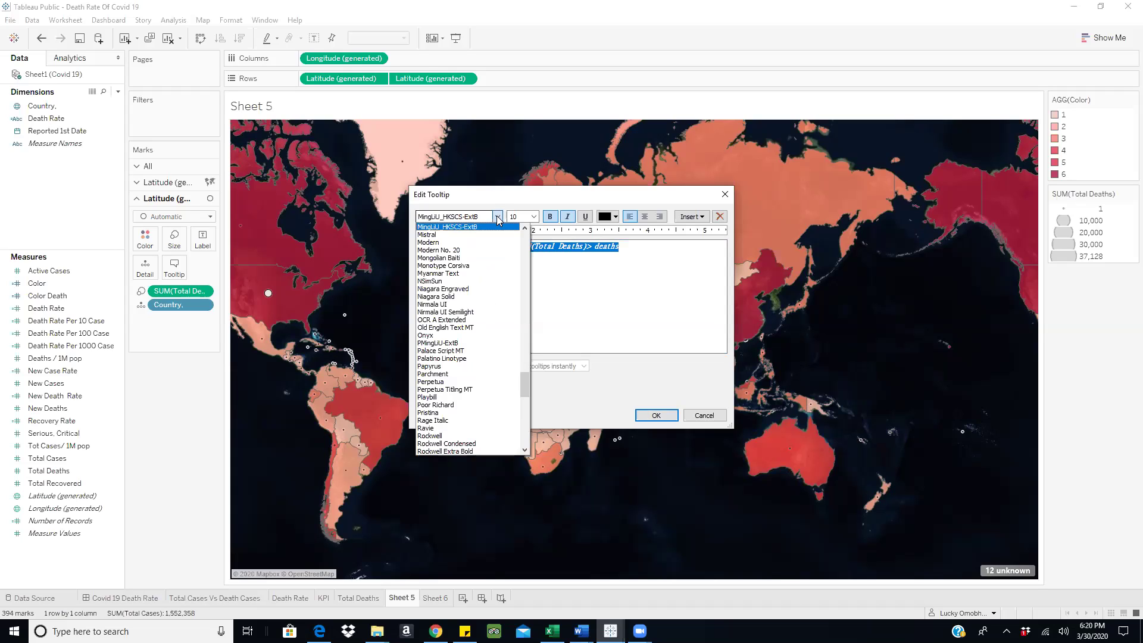
{"action": "left_click_drag", "start_coordinate": [529, 387], "coordinate": [534, 257]}
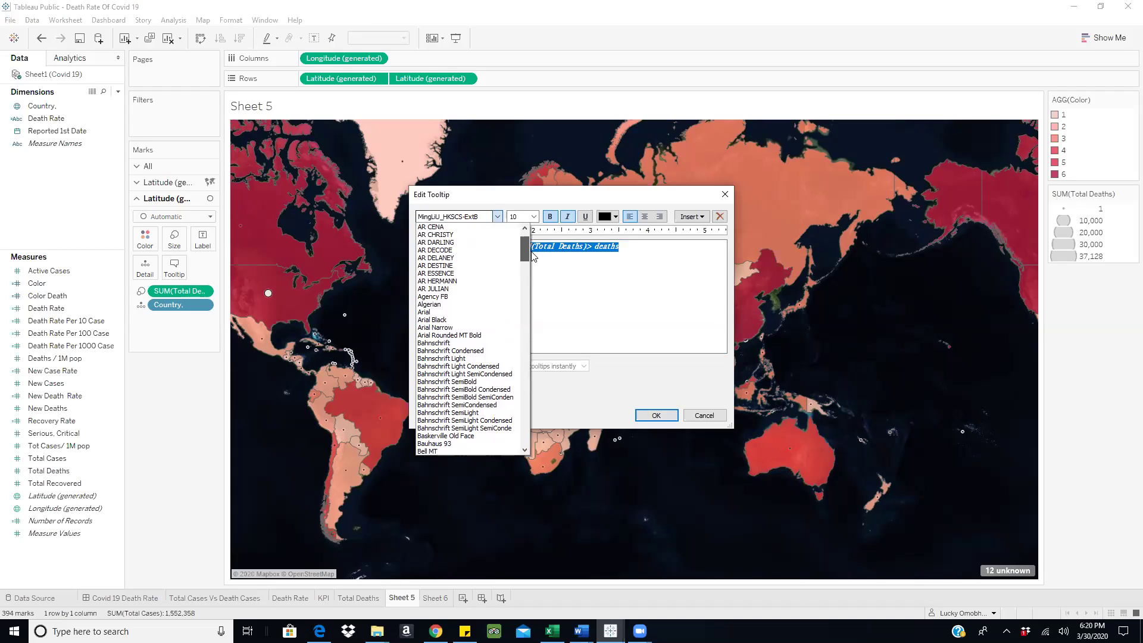
{"action": "left_click", "coordinate": [462, 313]}
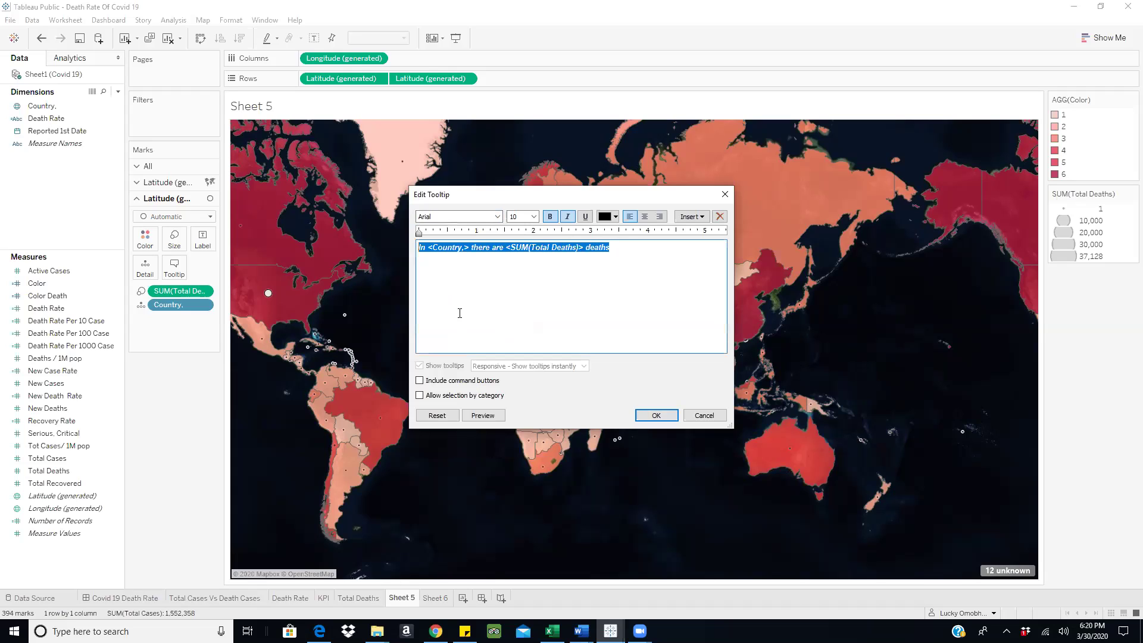
{"action": "mouse_move", "coordinate": [489, 417]}
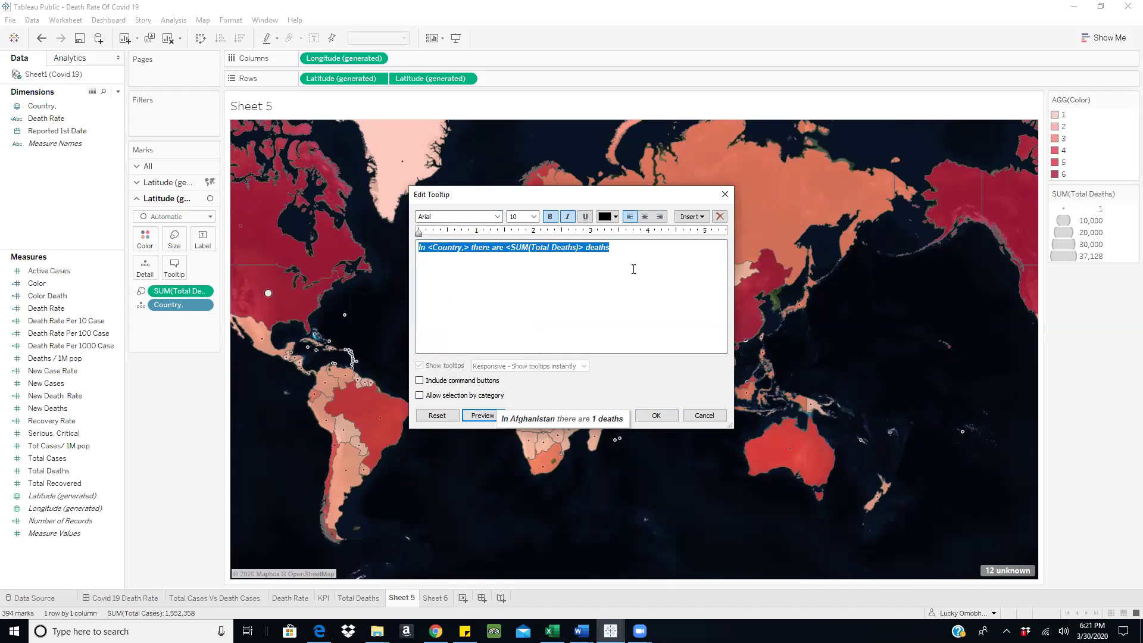
- Colour the <SUM(Total Deaths)> field in the tooltip dark red and preview the tooltip
{"action": "left_click", "coordinate": [616, 217]}
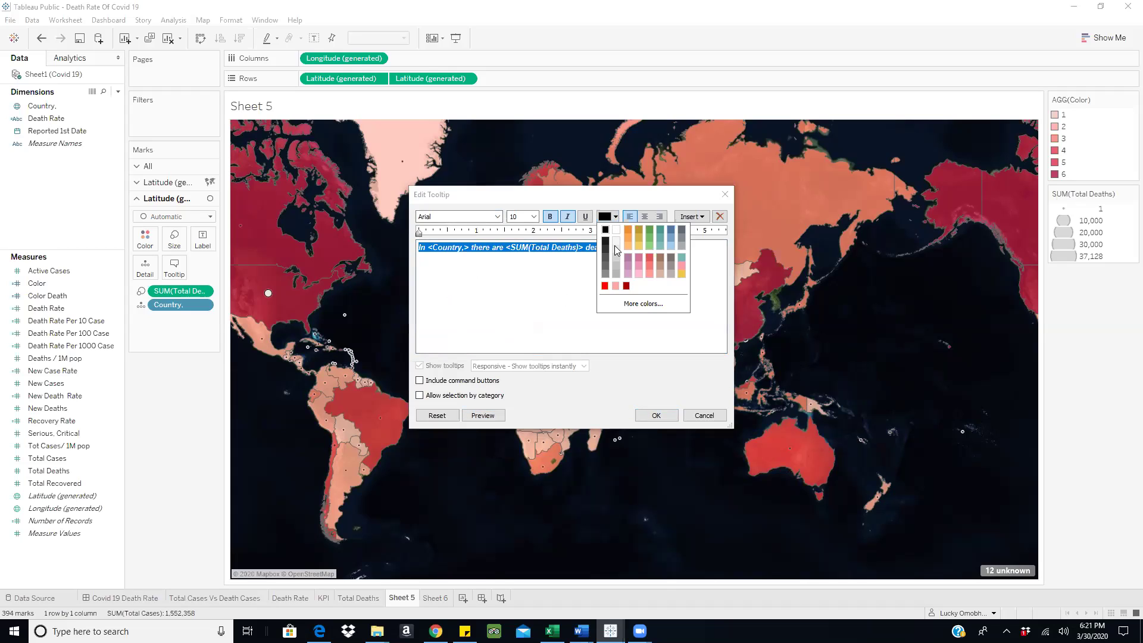
{"action": "left_click", "coordinate": [627, 286]}
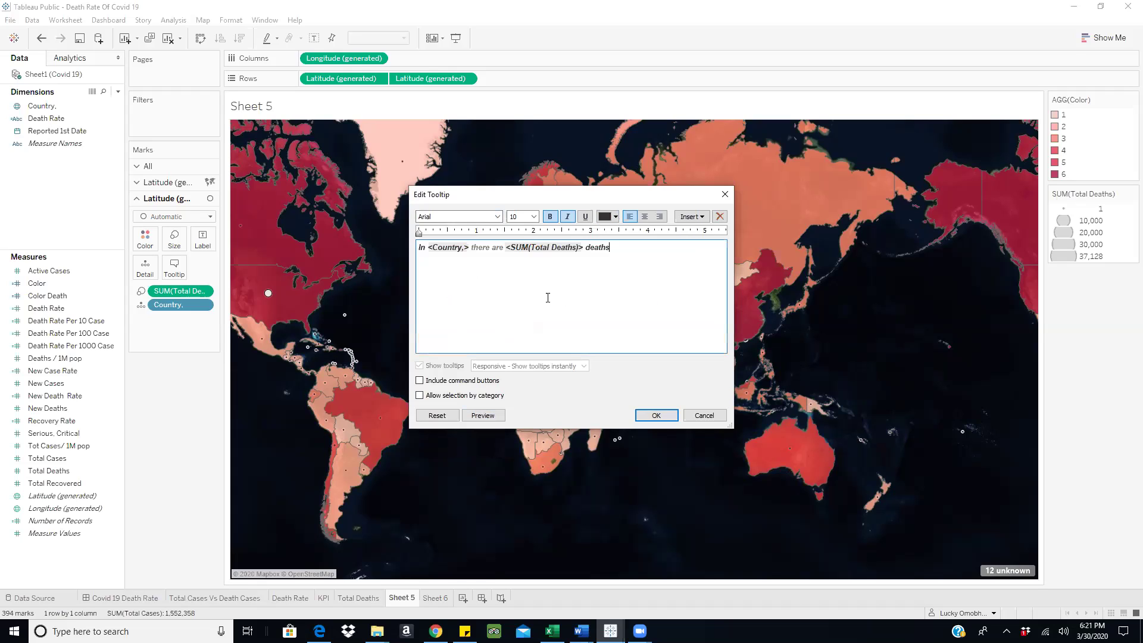
{"action": "left_click_drag", "start_coordinate": [506, 249], "coordinate": [588, 249]}
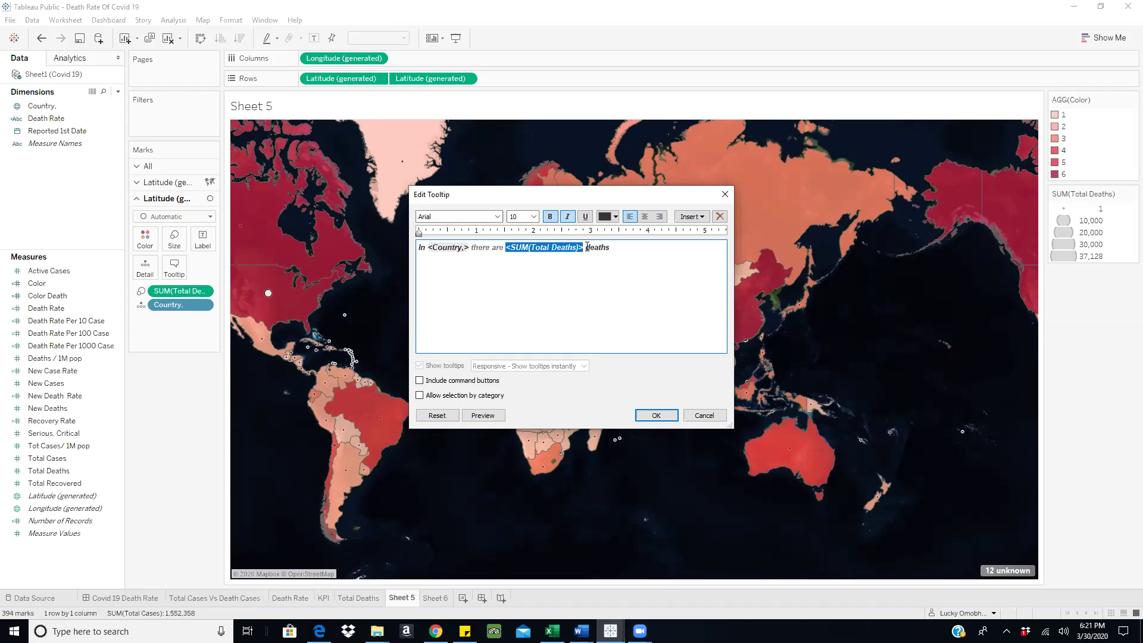
{"action": "left_click", "coordinate": [622, 218]}
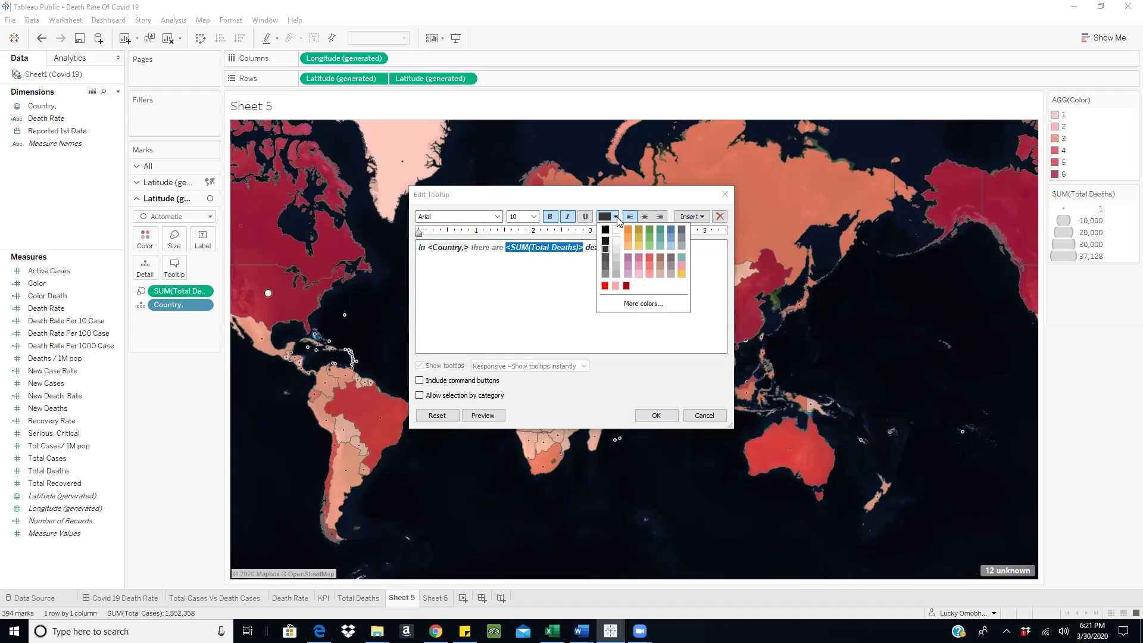
{"action": "left_click", "coordinate": [627, 286]}
{"action": "left_click", "coordinate": [605, 312]}
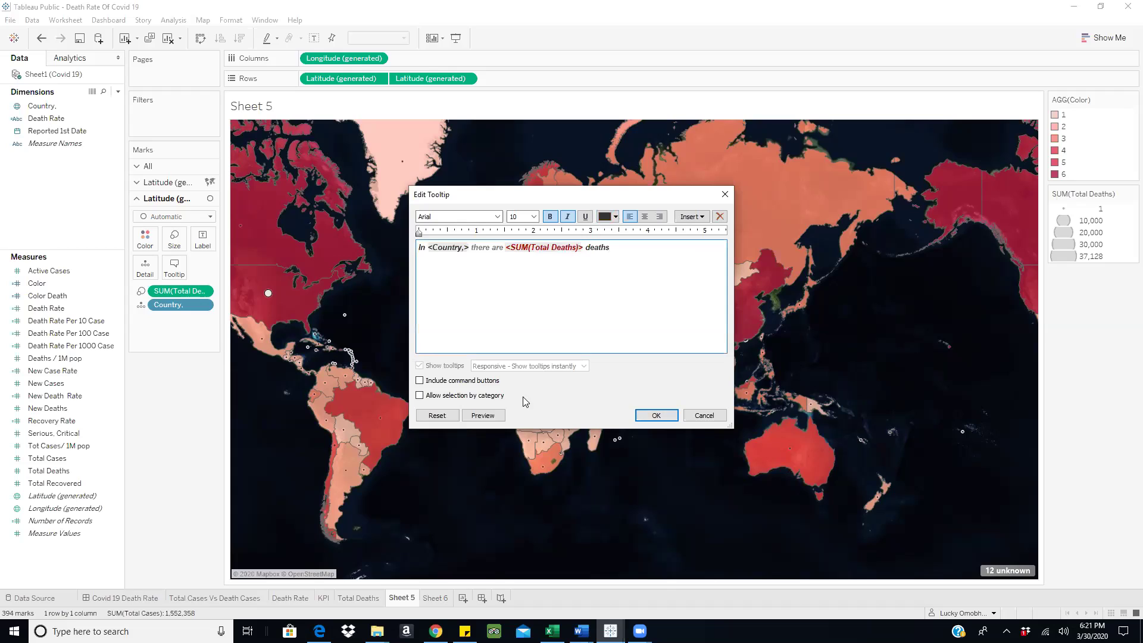
{"action": "left_click", "coordinate": [476, 417]}
- Darken the grey words "there are" to black in the total deaths tooltip, and apply the tooltip changes
{"action": "left_click_drag", "start_coordinate": [503, 247], "coordinate": [475, 248]}
{"action": "left_click", "coordinate": [615, 216]}
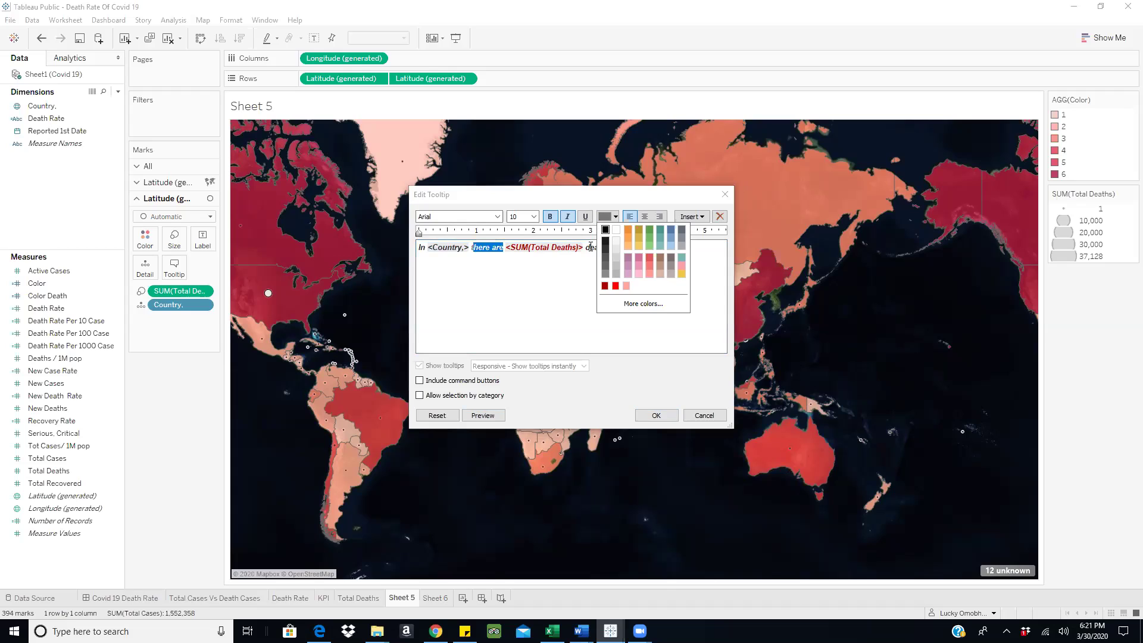
{"action": "left_click", "coordinate": [605, 230]}
{"action": "left_click", "coordinate": [574, 289]}
{"action": "left_click_drag", "start_coordinate": [486, 247], "coordinate": [470, 247]}
{"action": "left_click", "coordinate": [616, 216]}
{"action": "left_click", "coordinate": [605, 241]}
{"action": "left_click", "coordinate": [554, 293]}
{"action": "left_click", "coordinate": [658, 415]}
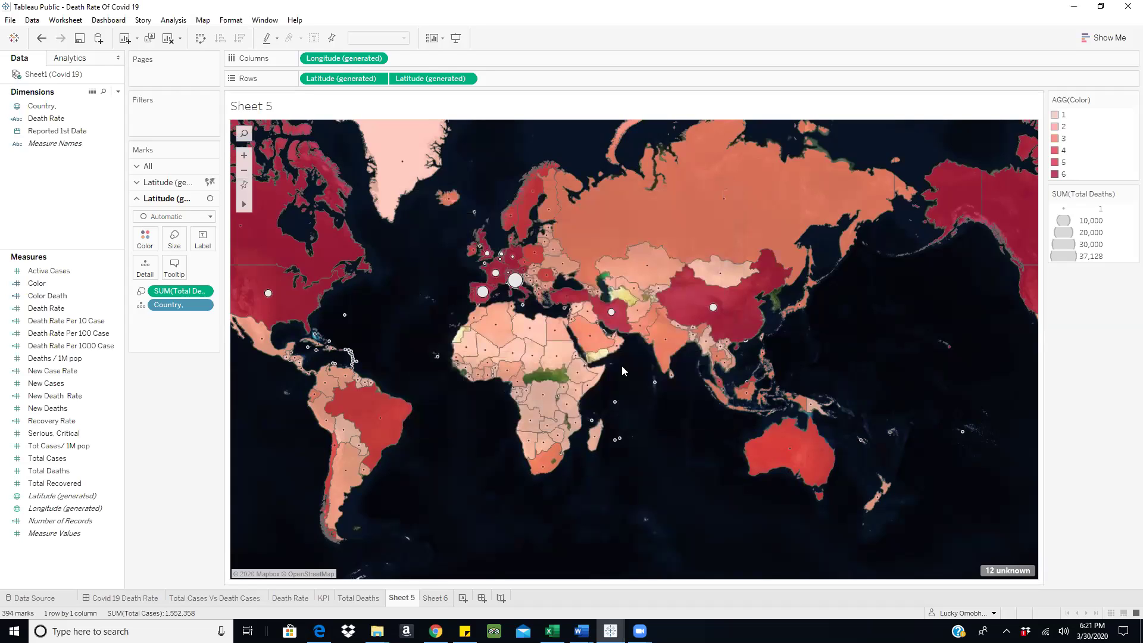
{"action": "mouse_move", "coordinate": [613, 316]}
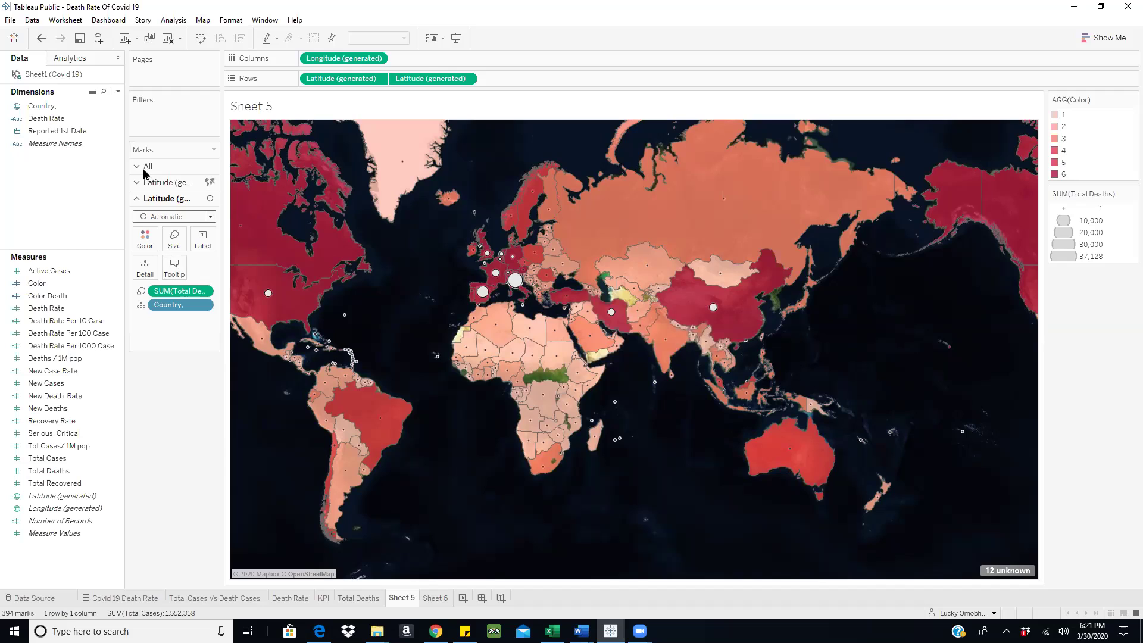
- Open the tooltip of the first Latitude layer and make its whole total cases sentence bold and italic
{"action": "left_click", "coordinate": [160, 182]}
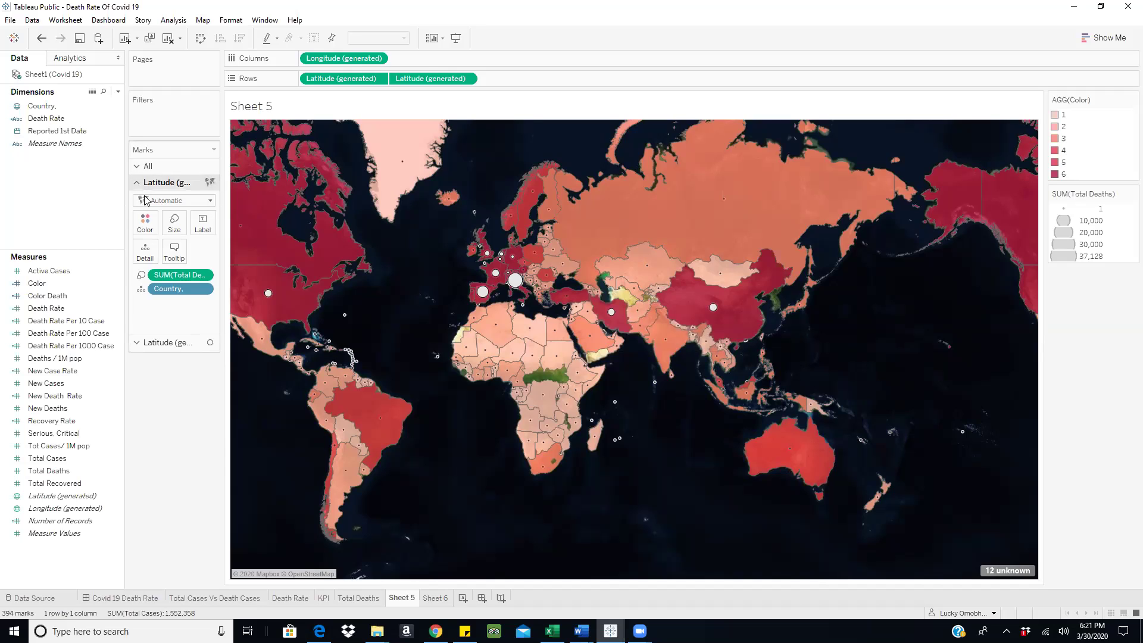
{"action": "left_click", "coordinate": [176, 253]}
{"action": "left_click_drag", "start_coordinate": [620, 248], "coordinate": [415, 249]}
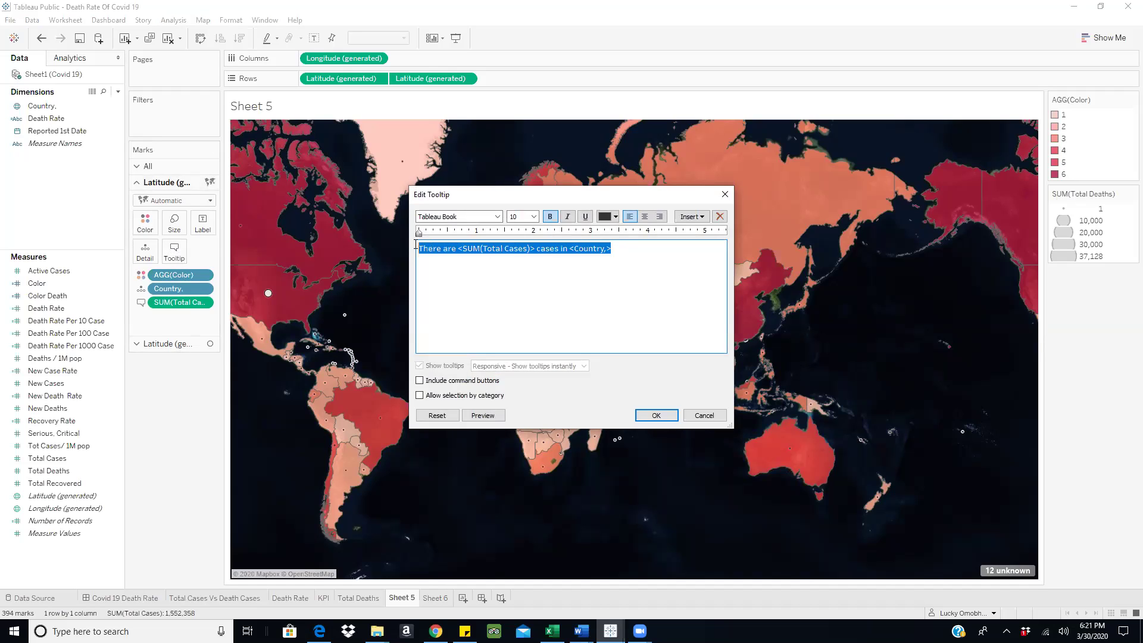
{"action": "left_click", "coordinate": [550, 218]}
{"action": "left_click", "coordinate": [568, 220]}
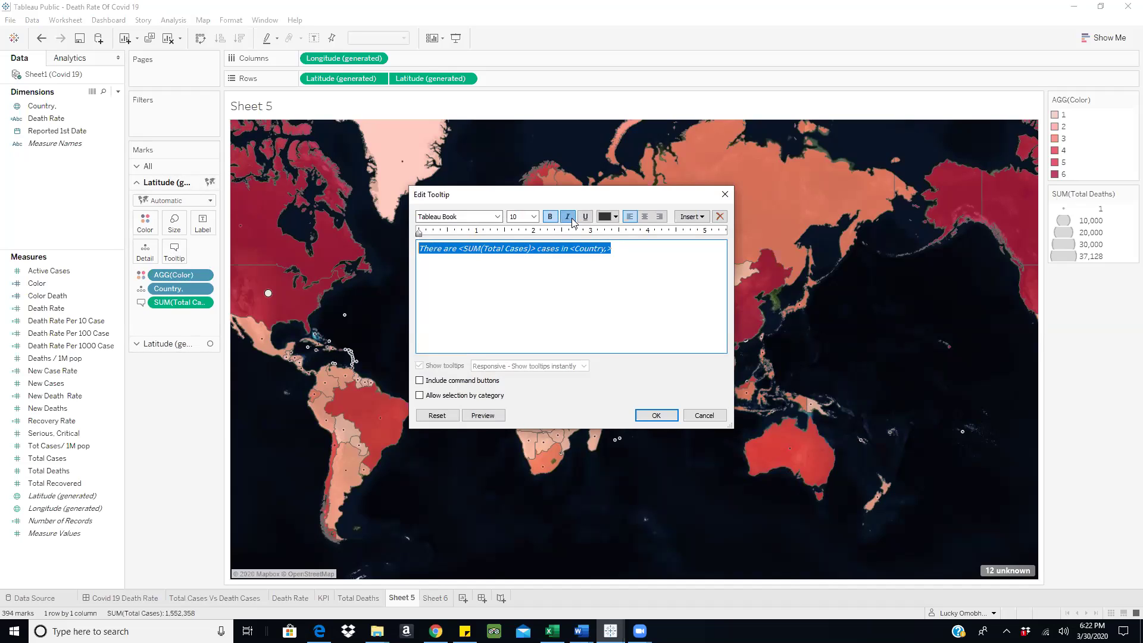
- Set the font of the total cases tooltip sentence to Arial
{"action": "left_click", "coordinate": [497, 216]}
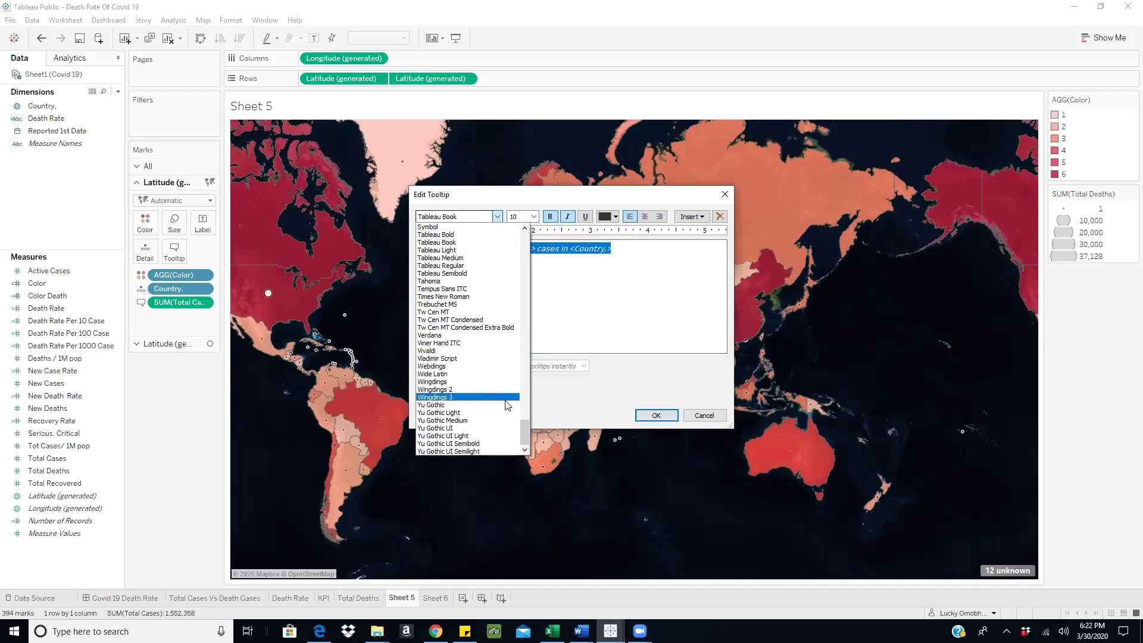
{"action": "left_click_drag", "start_coordinate": [524, 432], "coordinate": [534, 249]}
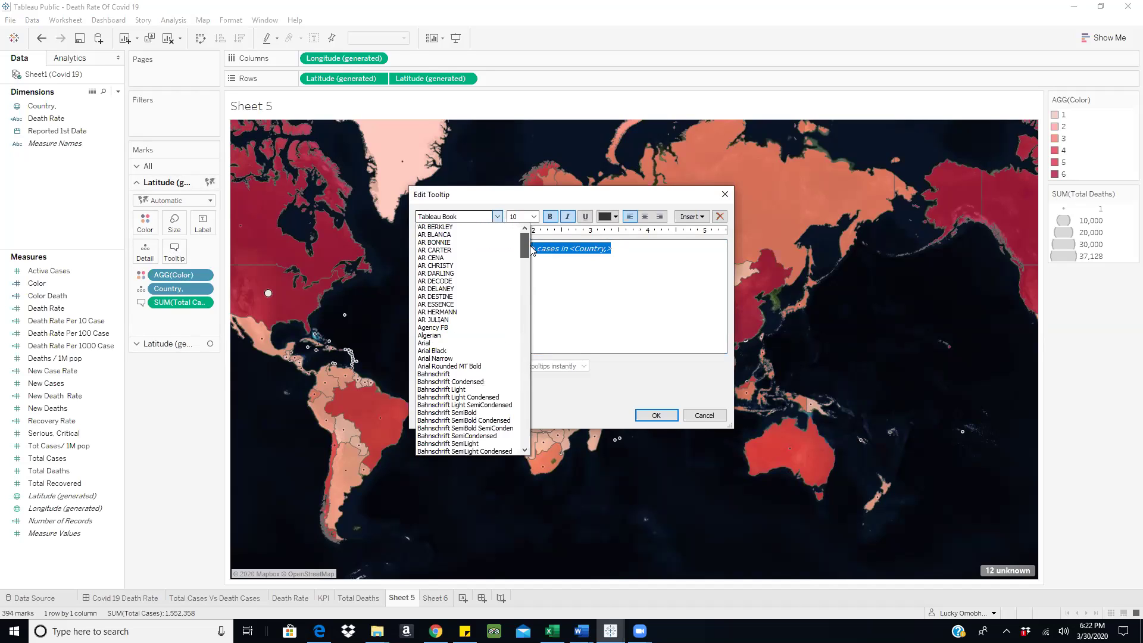
{"action": "left_click", "coordinate": [476, 343]}
{"action": "left_click", "coordinate": [587, 287]}
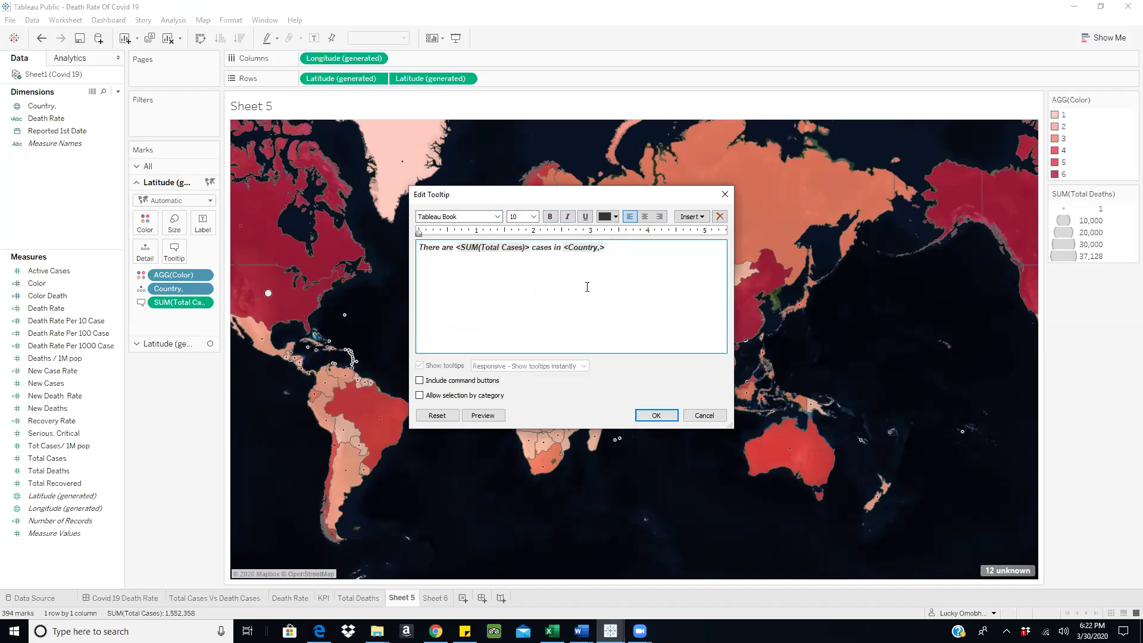
- Colour the <SUM(Total Cases)> field dark red, apply the tooltip changes and check the tooltip on the map
{"action": "left_click_drag", "start_coordinate": [528, 246], "coordinate": [457, 246]}
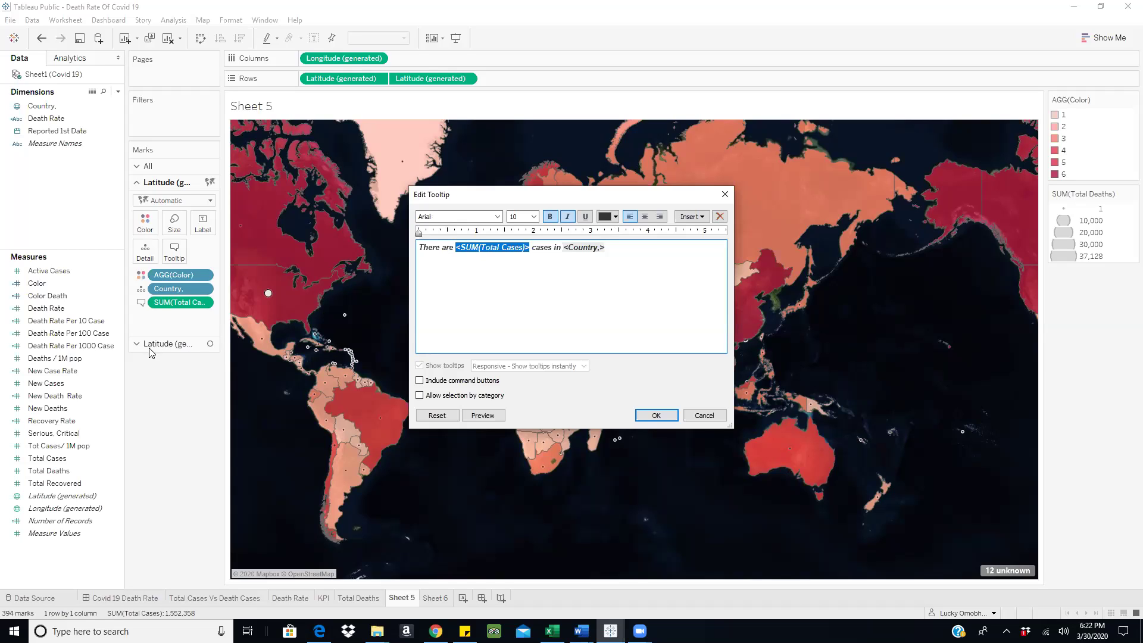
{"action": "left_click", "coordinate": [616, 217]}
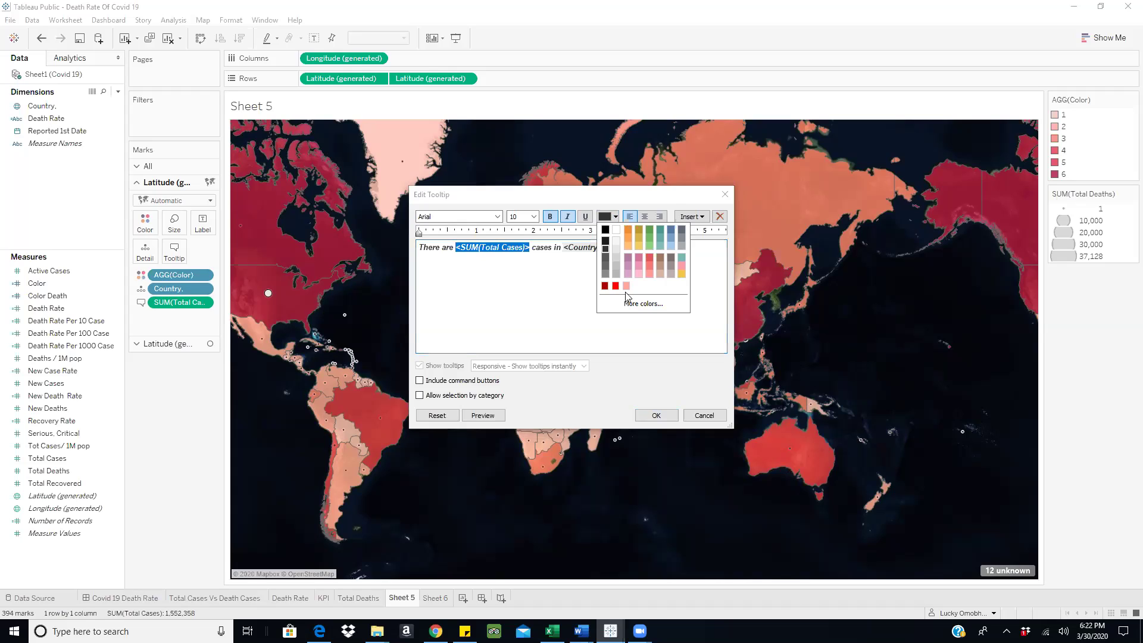
{"action": "left_click", "coordinate": [605, 286]}
{"action": "left_click", "coordinate": [599, 290]}
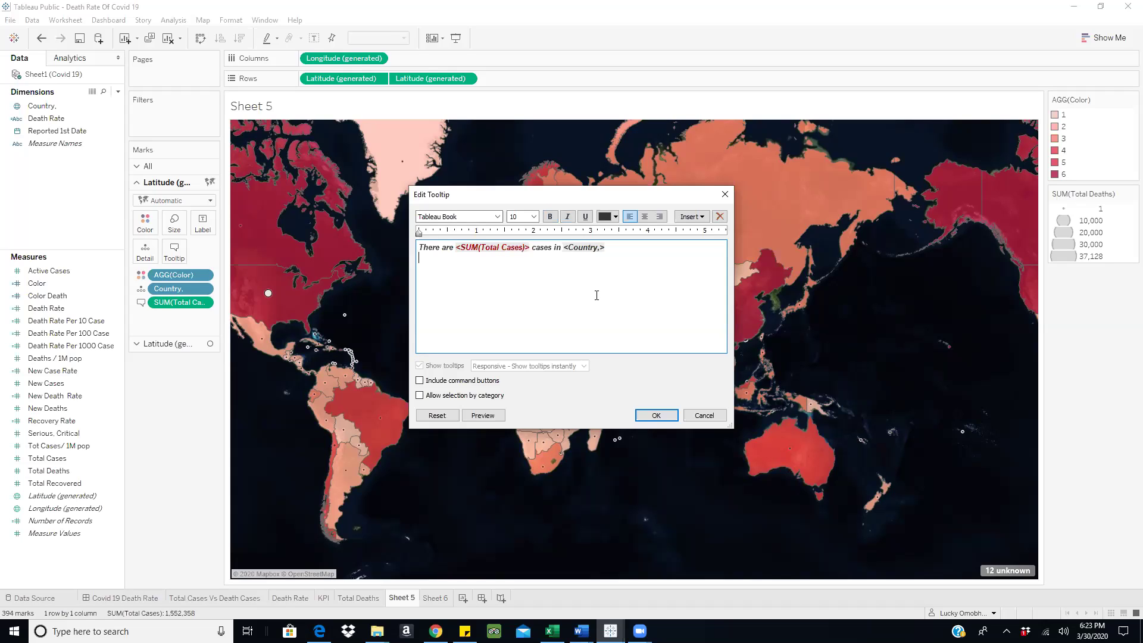
{"action": "left_click", "coordinate": [656, 416]}
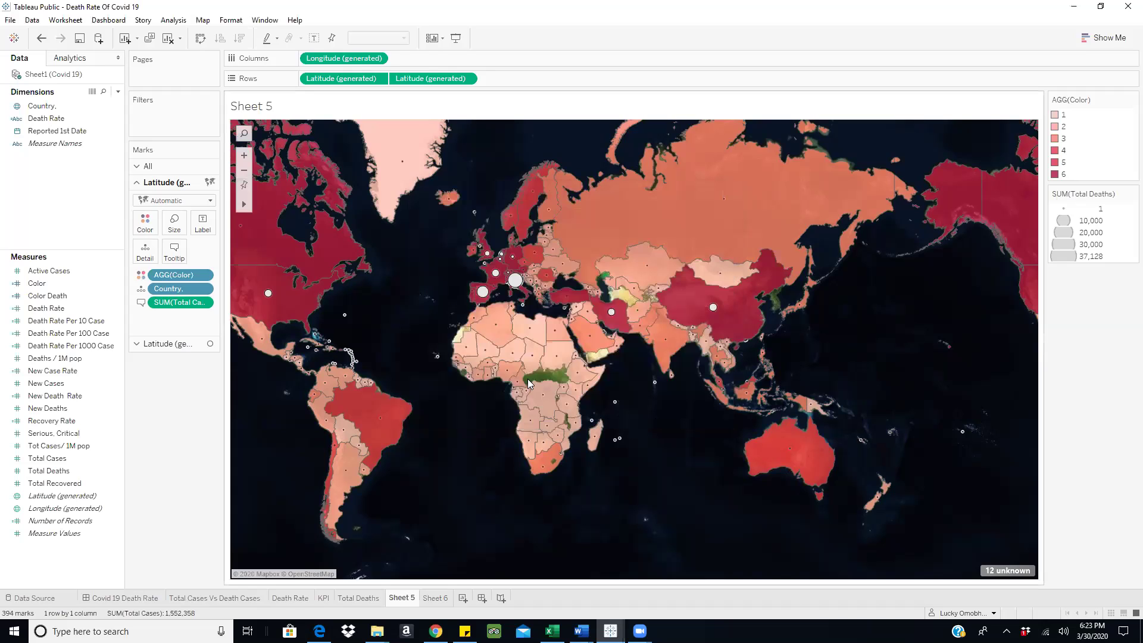
{"action": "mouse_move", "coordinate": [511, 265]}
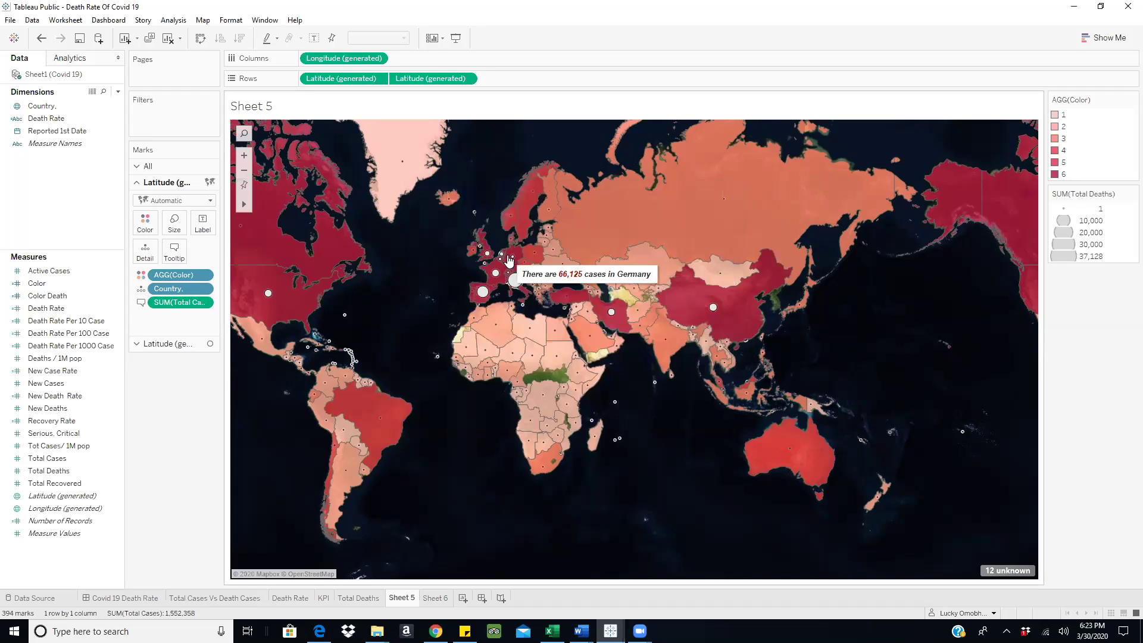
- Check the tooltips of a country and of a deaths circle on the map
{"action": "mouse_move", "coordinate": [522, 286]}
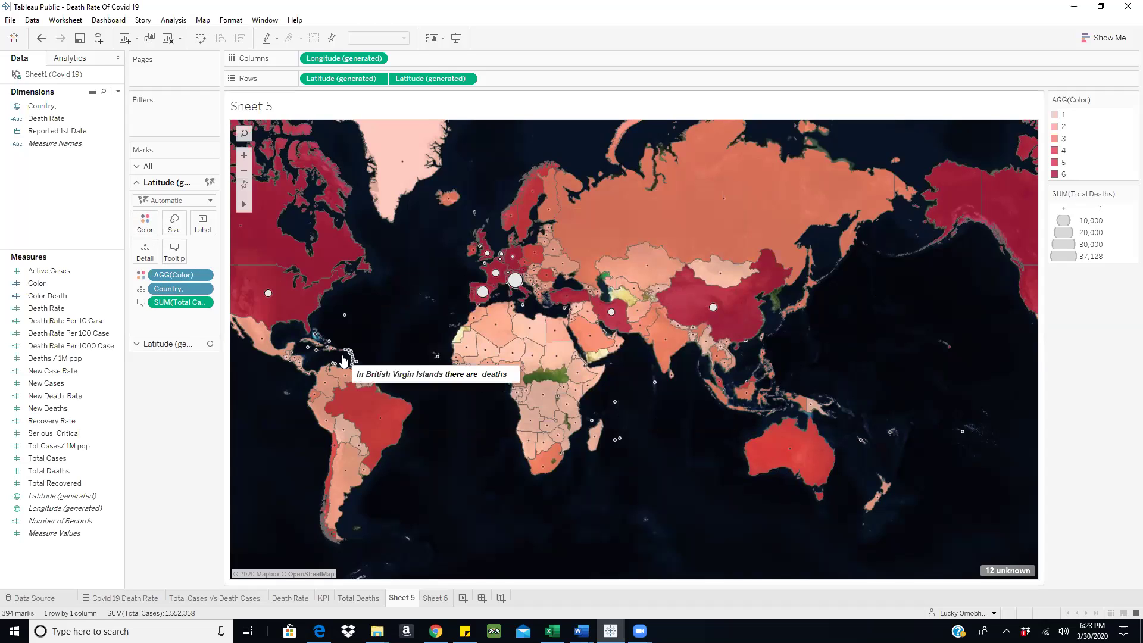
{"action": "mouse_move", "coordinate": [519, 327]}
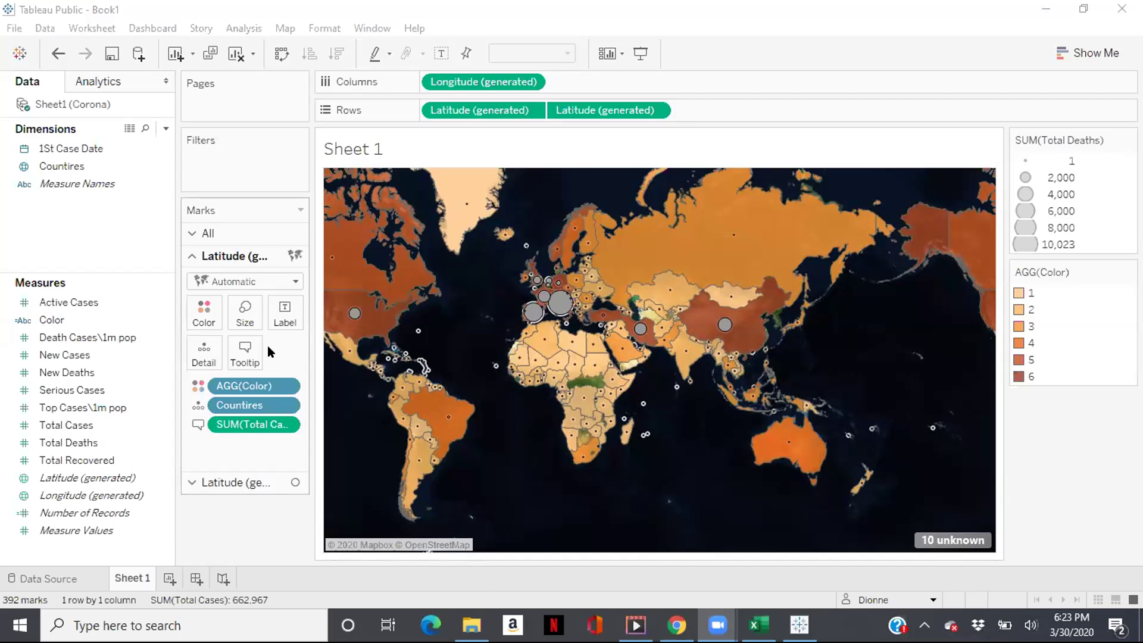
- Open the tooltip of the second Latitude layer on Sheet 1 and delete the "Countires:" label before its field
{"action": "left_click", "coordinate": [192, 259]}
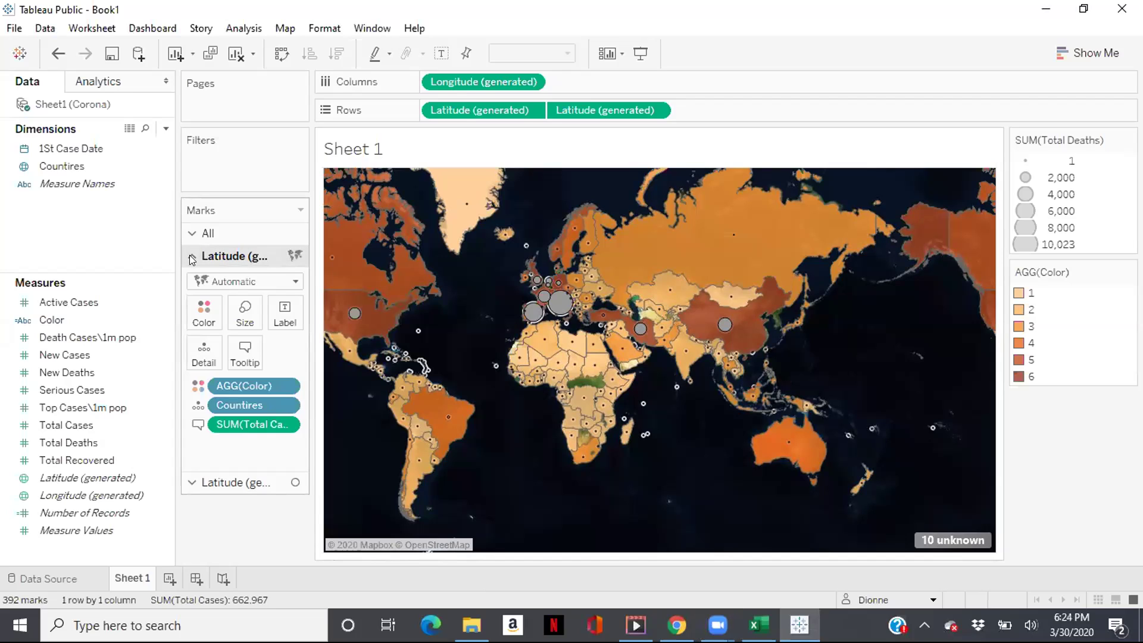
{"action": "left_click", "coordinate": [220, 482]}
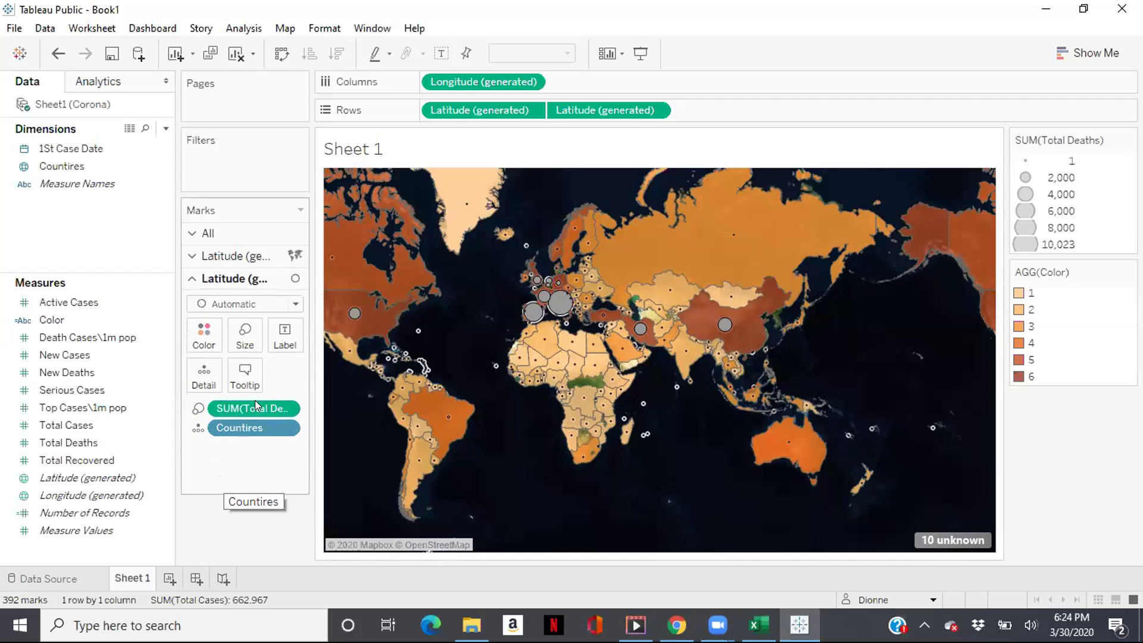
{"action": "left_click", "coordinate": [246, 370]}
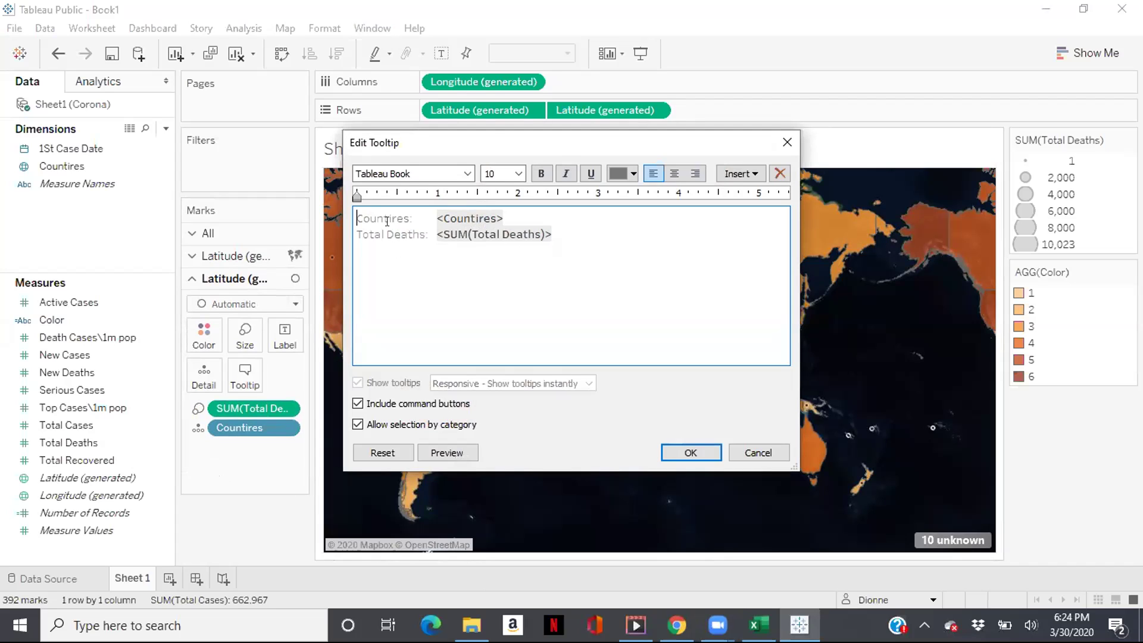
{"action": "left_click", "coordinate": [422, 213]}
{"action": "key", "text": "BackSpace"}
{"action": "key", "text": "BackSpace"}
{"action": "key", "text": "BackSpace"}
{"action": "key", "text": "BackSpace"}
{"action": "key", "text": "BackSpace"}
{"action": "key", "text": "BackSpace"}
{"action": "key", "text": "BackSpace"}
{"action": "key", "text": "BackSpace"}
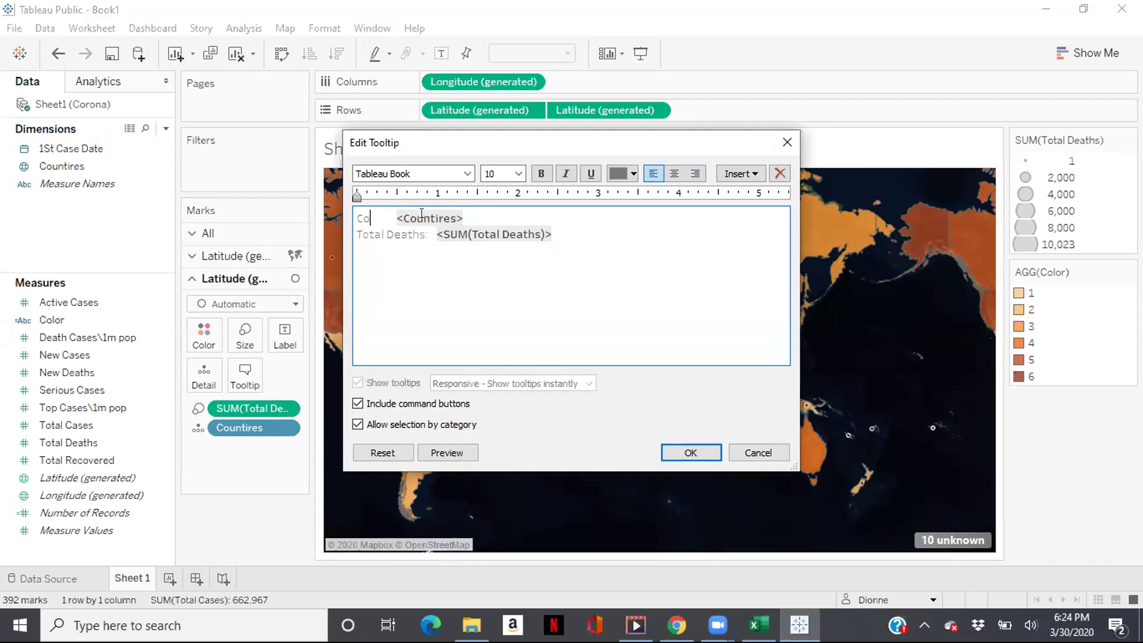
{"action": "key", "text": "BackSpace"}
- Replace the "Total Deaths:" label in front of <SUM(Total Deaths)> with the words "There are"
{"action": "left_click", "coordinate": [427, 234]}
{"action": "key", "text": "BackSpace"}
{"action": "key", "text": "BackSpace"}
{"action": "key", "text": "BackSpace"}
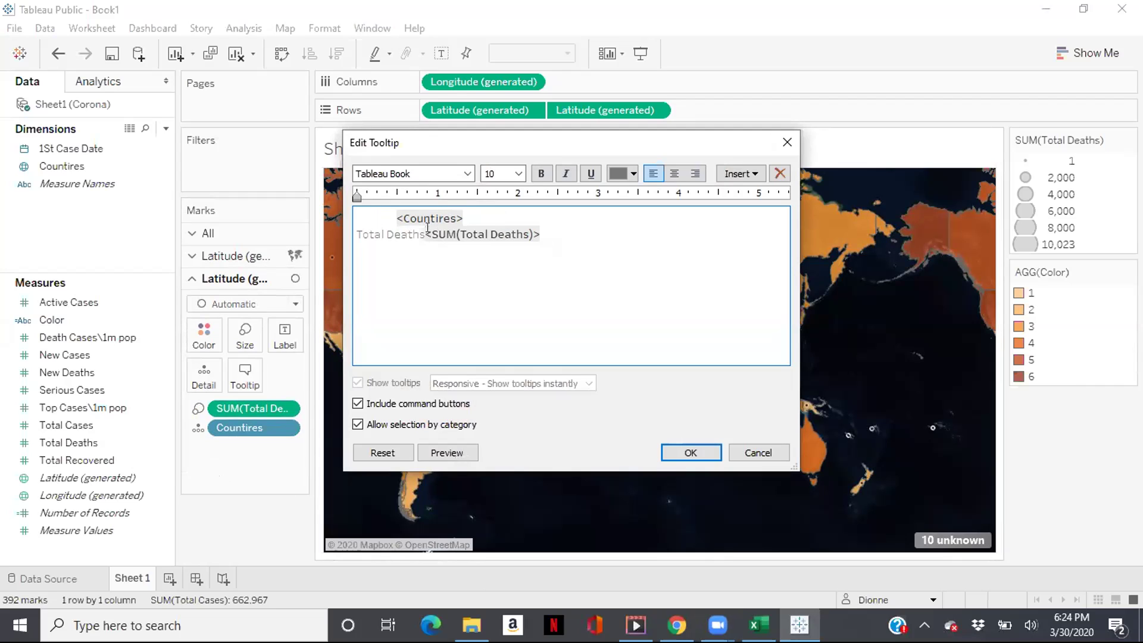
{"action": "key", "text": "BackSpace"}
{"action": "key", "text": "BackSpace"}
{"action": "key", "text": "BackSpace"}
{"action": "key", "text": "BackSpace"}
{"action": "key", "text": "BackSpace"}
{"action": "key", "text": "BackSpace"}
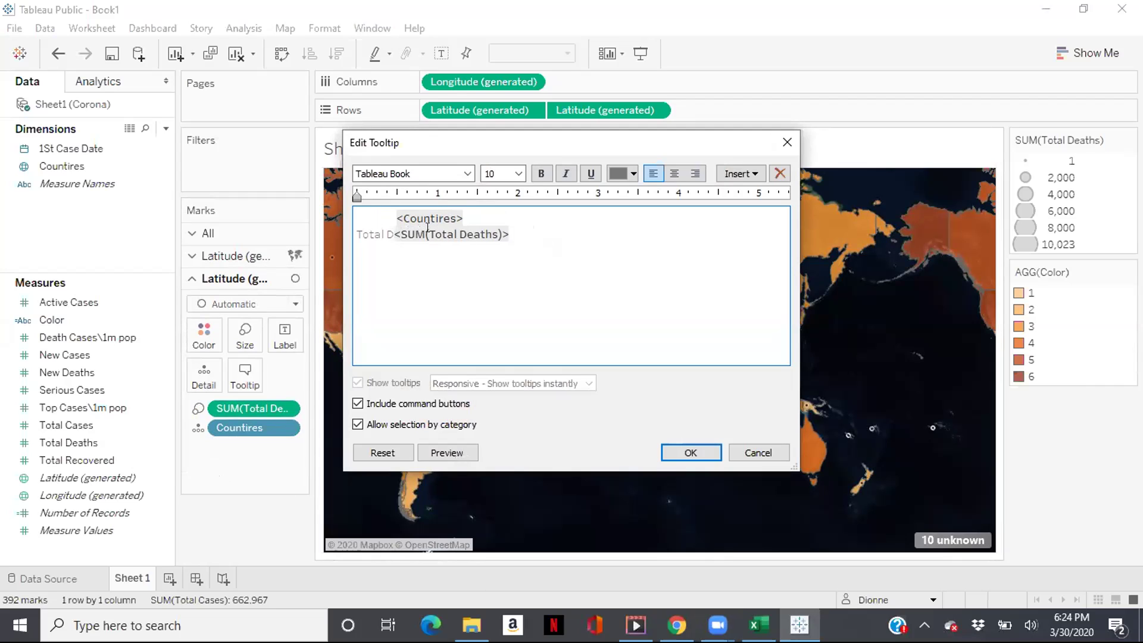
{"action": "key", "text": "BackSpace"}
{"action": "key", "text": "BackSpace"}
{"action": "key", "text": "BackSpace"}
{"action": "key", "text": "BackSpace"}
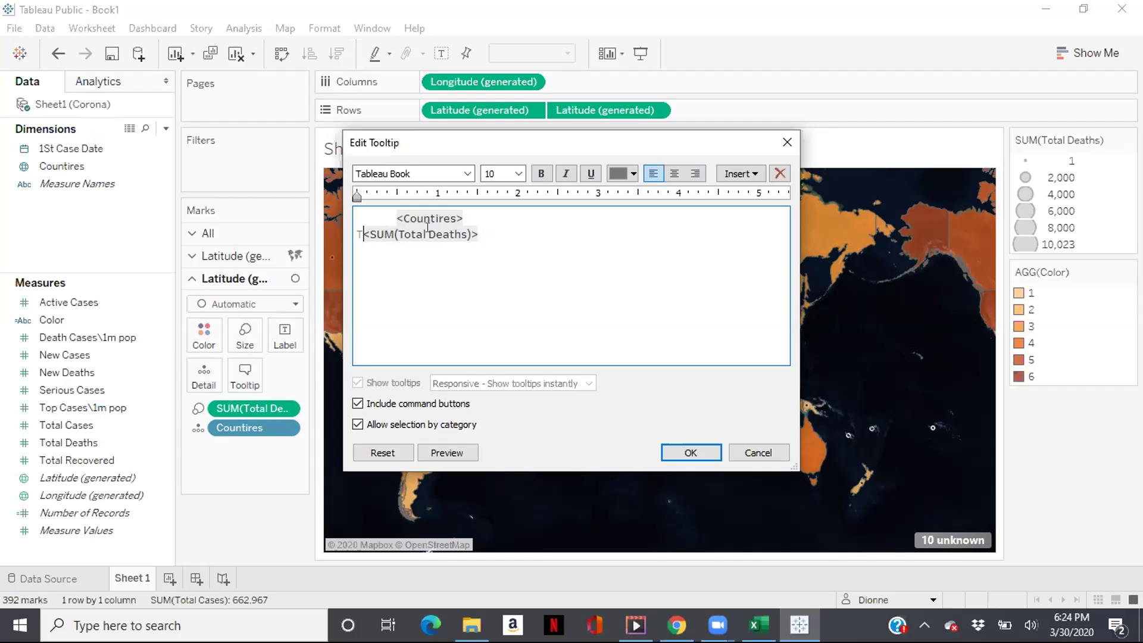
{"action": "key", "text": "BackSpace"}
{"action": "type", "text": "There"}
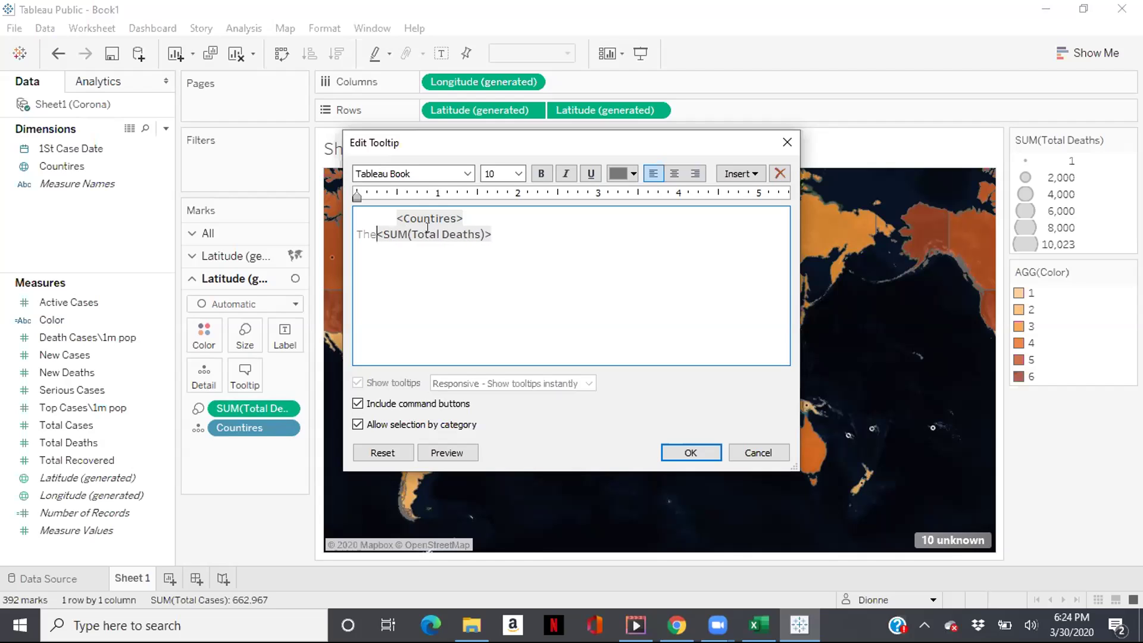
{"action": "type", "text": " are"}
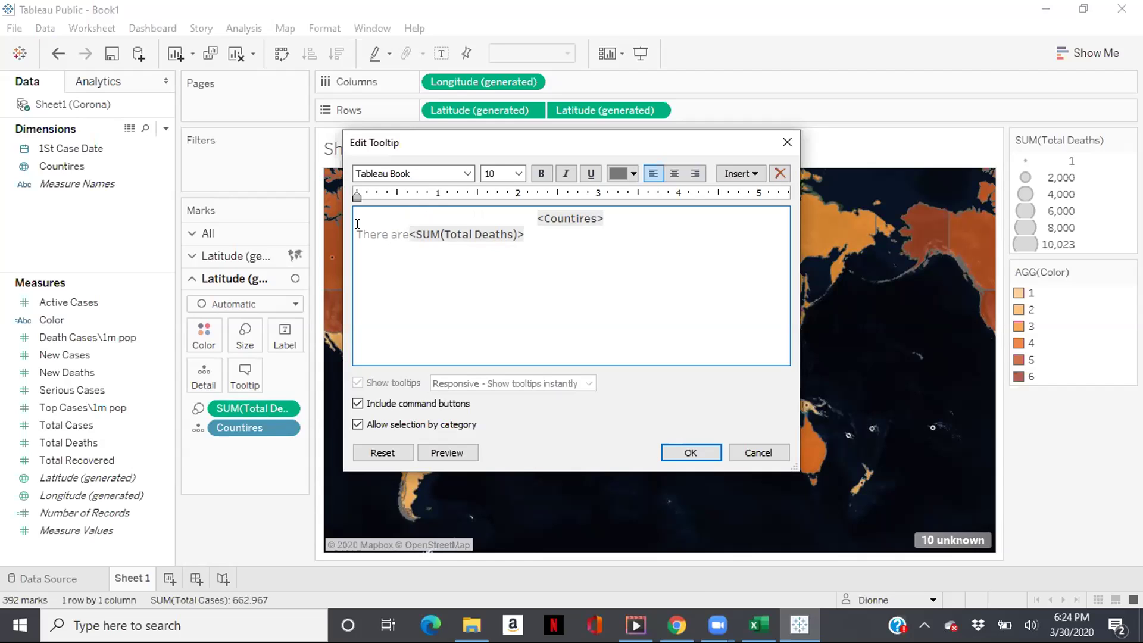
- Move the "There are<SUM(Total Deaths)>" text up to the first line, in front of <Countires>
{"action": "left_click_drag", "start_coordinate": [356, 234], "coordinate": [481, 240]}
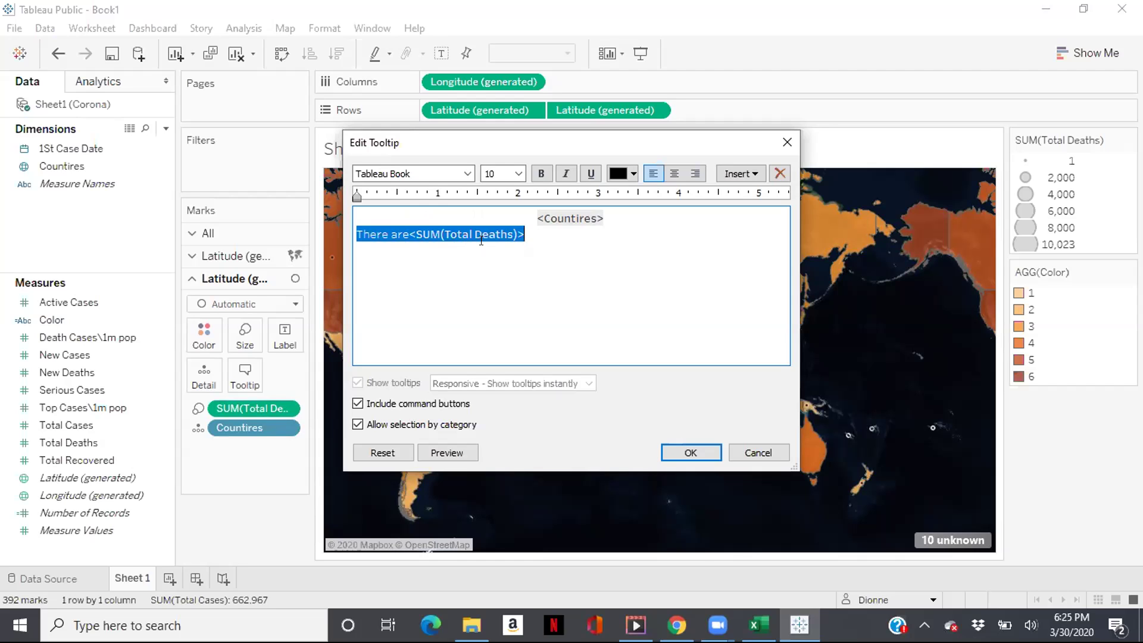
{"action": "key", "text": "BackSpace"}
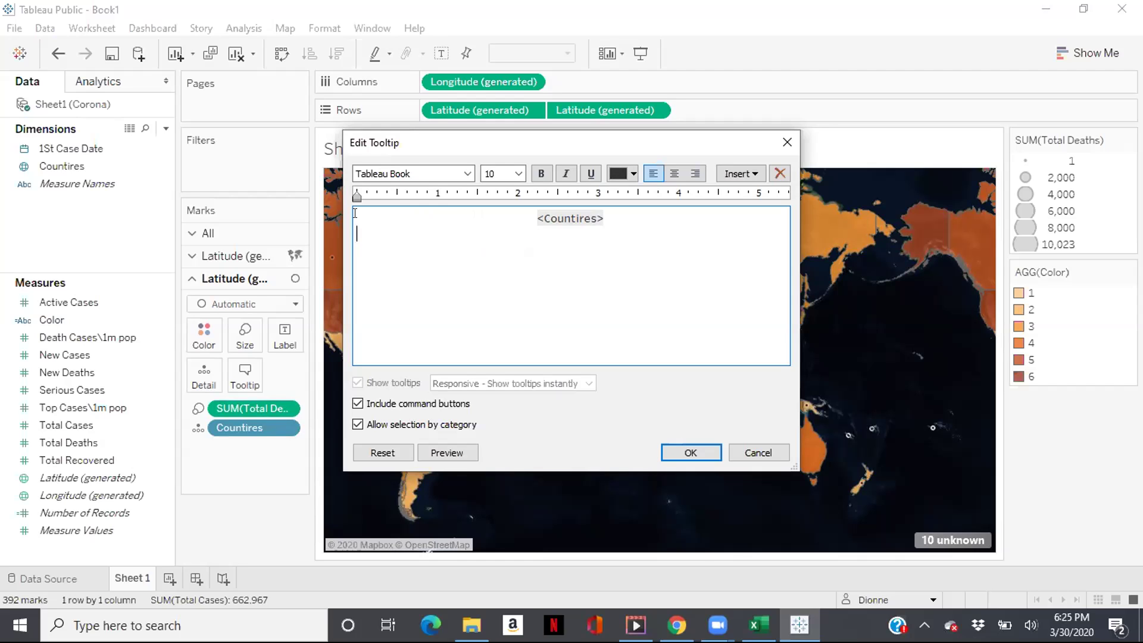
{"action": "key", "text": "ctrl+z"}
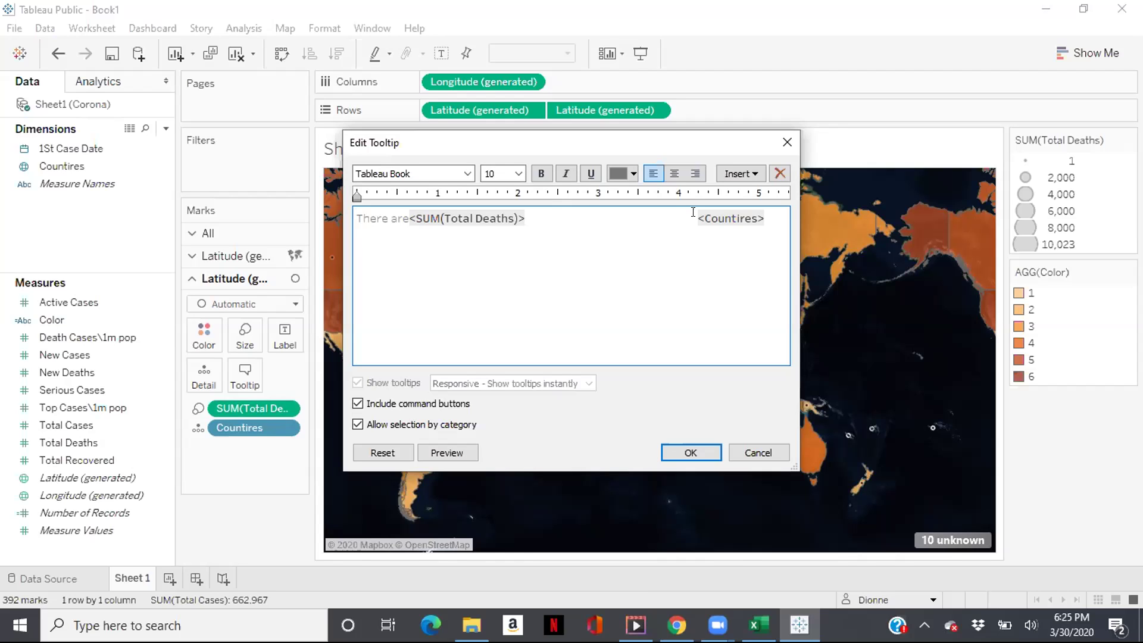
- Close the gap between <SUM(Total Deaths)> and <Countires> by removing the surplus spaces, keeping both fields intact
{"action": "key", "text": "BackSpace"}
{"action": "key", "text": "BackSpace"}
{"action": "key", "text": "BackSpace"}
{"action": "key", "text": "BackSpace"}
{"action": "key", "text": "BackSpace"}
{"action": "key", "text": "BackSpace"}
{"action": "key", "text": "BackSpace"}
{"action": "key", "text": "BackSpace"}
{"action": "key", "text": "BackSpace"}
{"action": "key", "text": "BackSpace"}
{"action": "key", "text": "BackSpace"}
{"action": "key", "text": "BackSpace"}
{"action": "key", "text": "BackSpace"}
{"action": "key", "text": "BackSpace"}
{"action": "key", "text": "BackSpace"}
{"action": "key", "text": "BackSpace"}
{"action": "key", "text": "BackSpace"}
{"action": "key", "text": "BackSpace"}
{"action": "key", "text": "BackSpace"}
{"action": "key", "text": "BackSpace"}
{"action": "key", "text": "BackSpace"}
{"action": "key", "text": "BackSpace"}
{"action": "key", "text": "BackSpace"}
{"action": "key", "text": "BackSpace"}
{"action": "key", "text": "BackSpace"}
{"action": "key", "text": "BackSpace"}
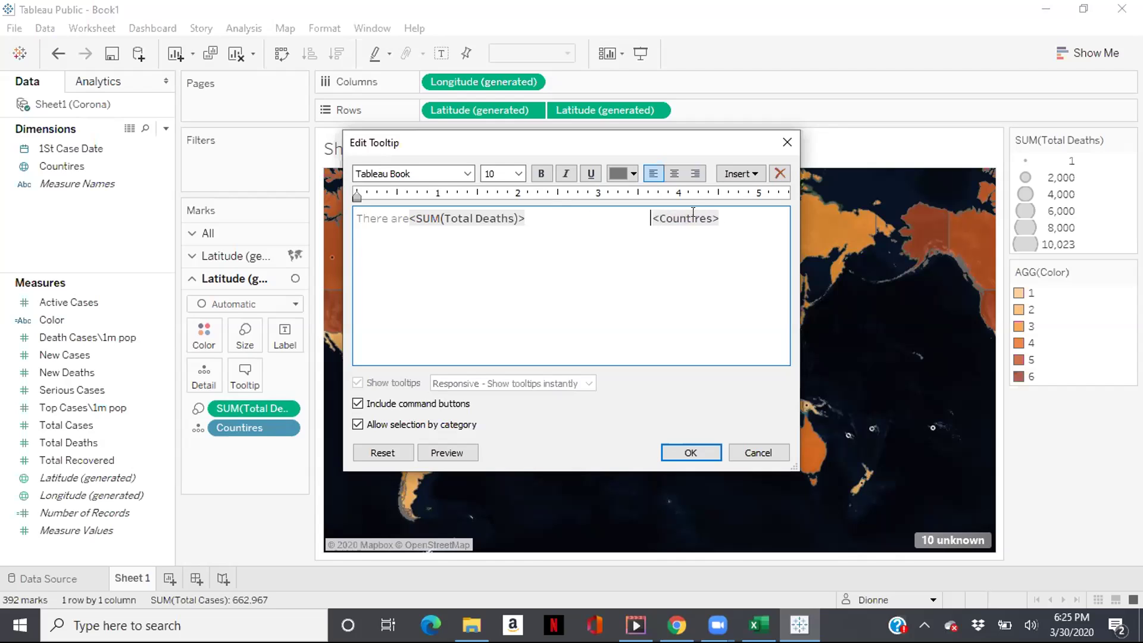
{"action": "key", "text": "BackSpace"}
{"action": "key", "text": "BackSpace"}
{"action": "key", "text": "BackSpace"}
{"action": "key", "text": "BackSpace"}
{"action": "key", "text": "BackSpace"}
{"action": "key", "text": "BackSpace"}
{"action": "key", "text": "BackSpace"}
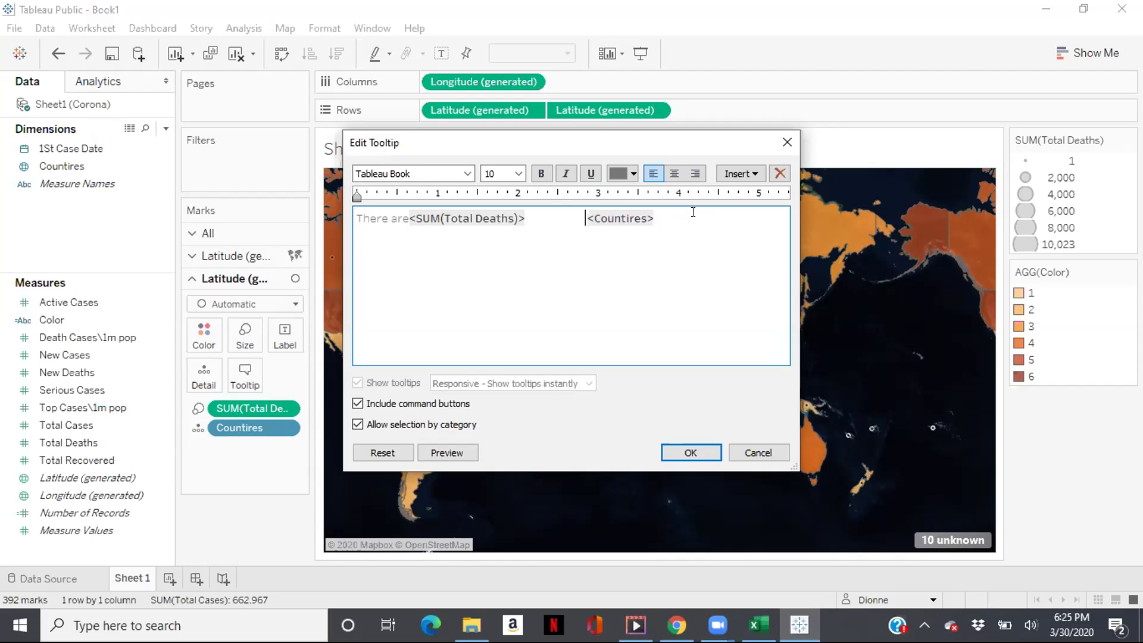
{"action": "key", "text": "BackSpace"}
{"action": "key", "text": "BackSpace"}
{"action": "key", "text": "BackSpace"}
{"action": "key", "text": "BackSpace"}
{"action": "key", "text": "BackSpace"}
{"action": "key", "text": "BackSpace"}
{"action": "key", "text": "BackSpace"}
{"action": "key", "text": "BackSpace"}
{"action": "key", "text": "BackSpace"}
{"action": "key", "text": "BackSpace"}
{"action": "key", "text": "BackSpace"}
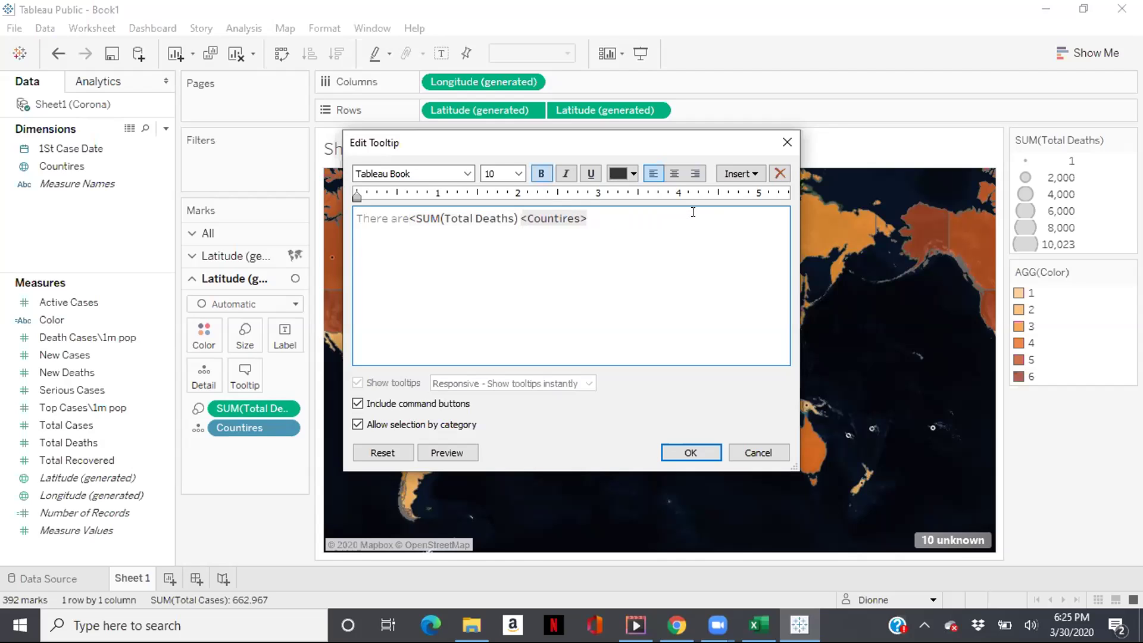
{"action": "key", "text": "ctrl+z"}
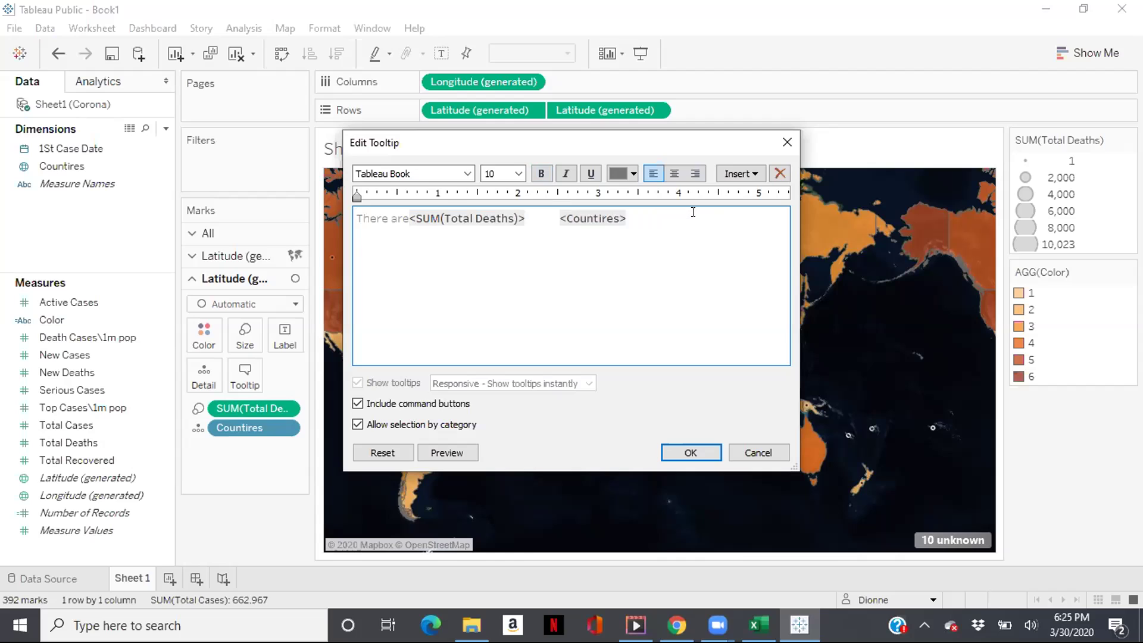
{"action": "key", "text": "ctrl+y"}
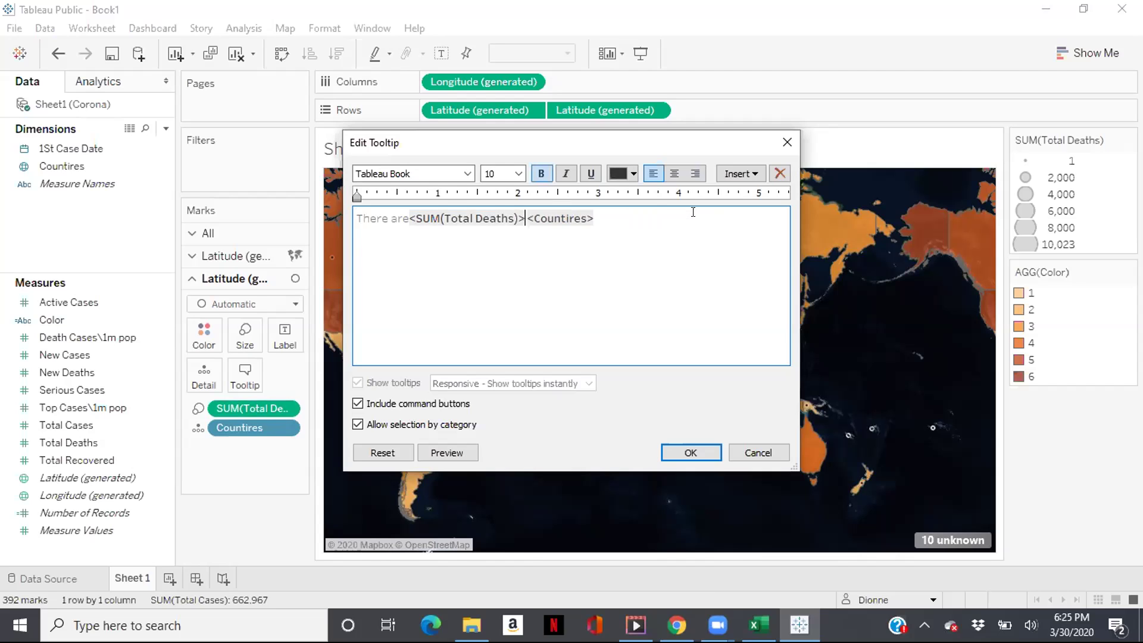
- Insert the word "in" between <SUM(Total Deaths)> and <Countires>
{"action": "left_click", "coordinate": [693, 212]}
{"action": "type", "text": "i"}
{"action": "key", "text": "BackSpace"}
{"action": "key", "text": "BackSpace"}
{"action": "left_click", "coordinate": [521, 208]}
{"action": "type", "text": "in"}
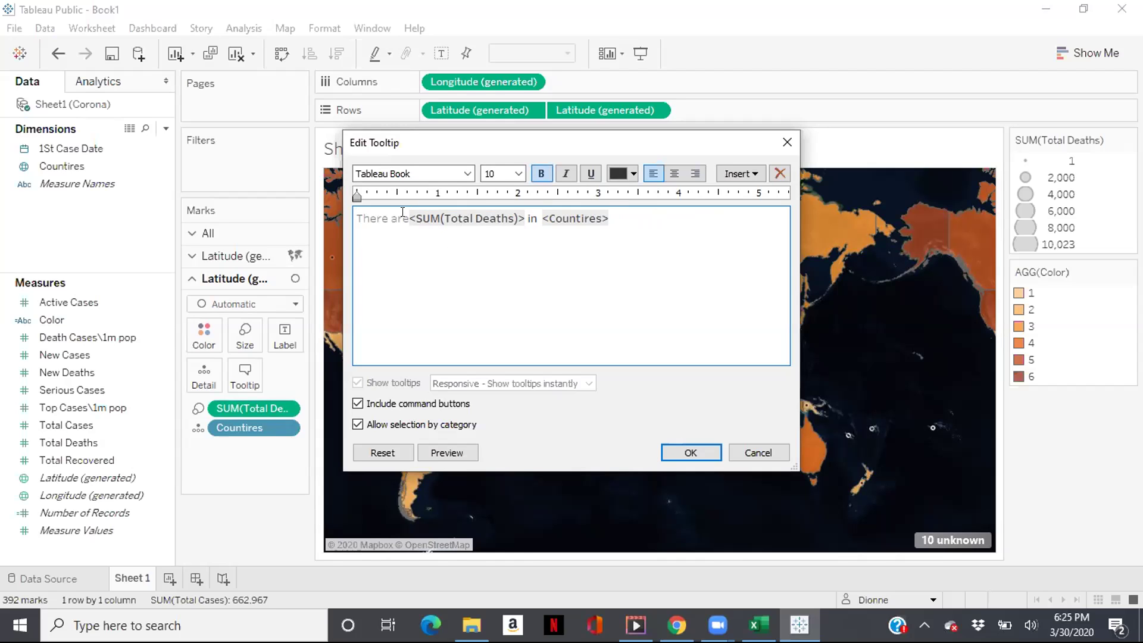
- Colour the <SUM(Total Deaths)> field red in the tooltip sentence
{"action": "left_click_drag", "start_coordinate": [409, 214], "coordinate": [521, 213]}
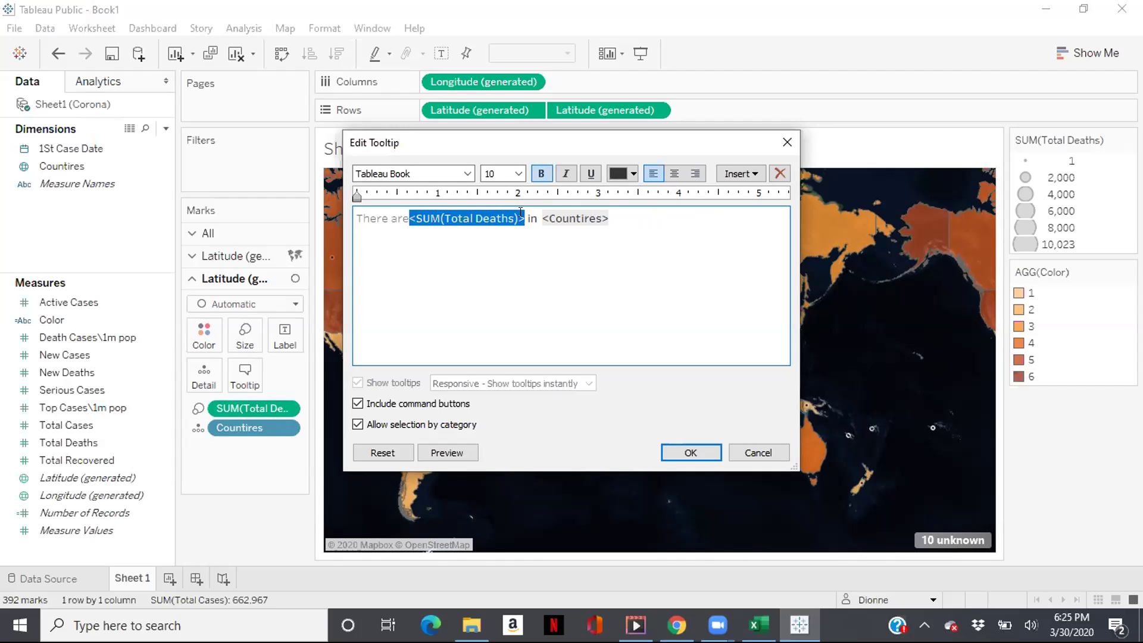
{"action": "left_click", "coordinate": [635, 174]}
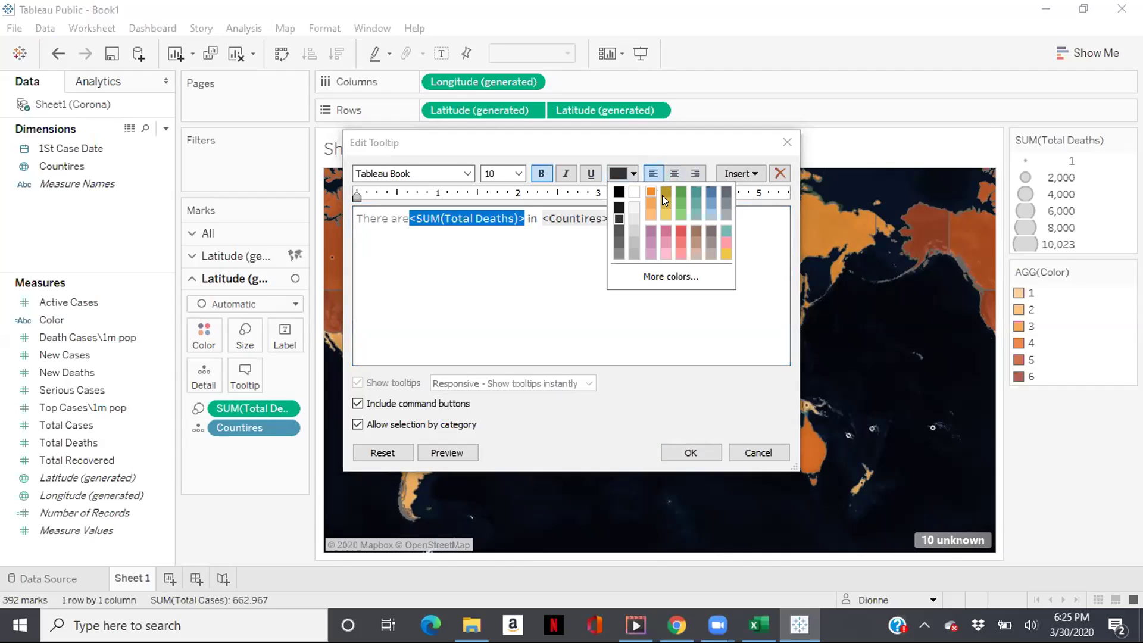
{"action": "left_click", "coordinate": [679, 230]}
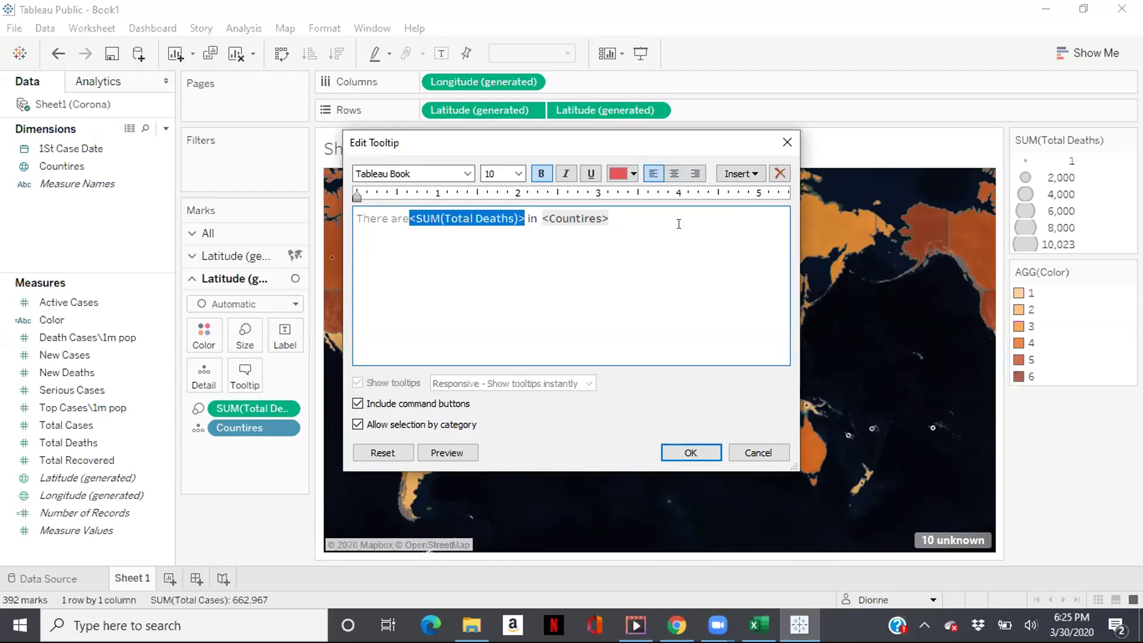
{"action": "left_click", "coordinate": [549, 279]}
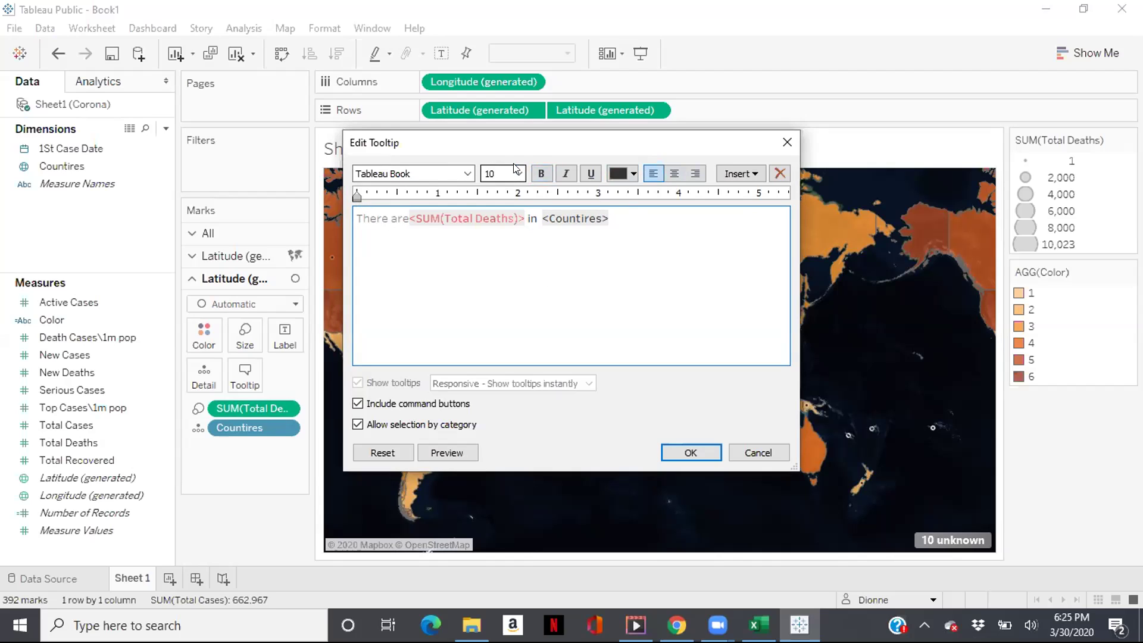
- Set the whole total deaths tooltip sentence to Arial at size 10
{"action": "left_click_drag", "start_coordinate": [355, 213], "coordinate": [577, 250]}
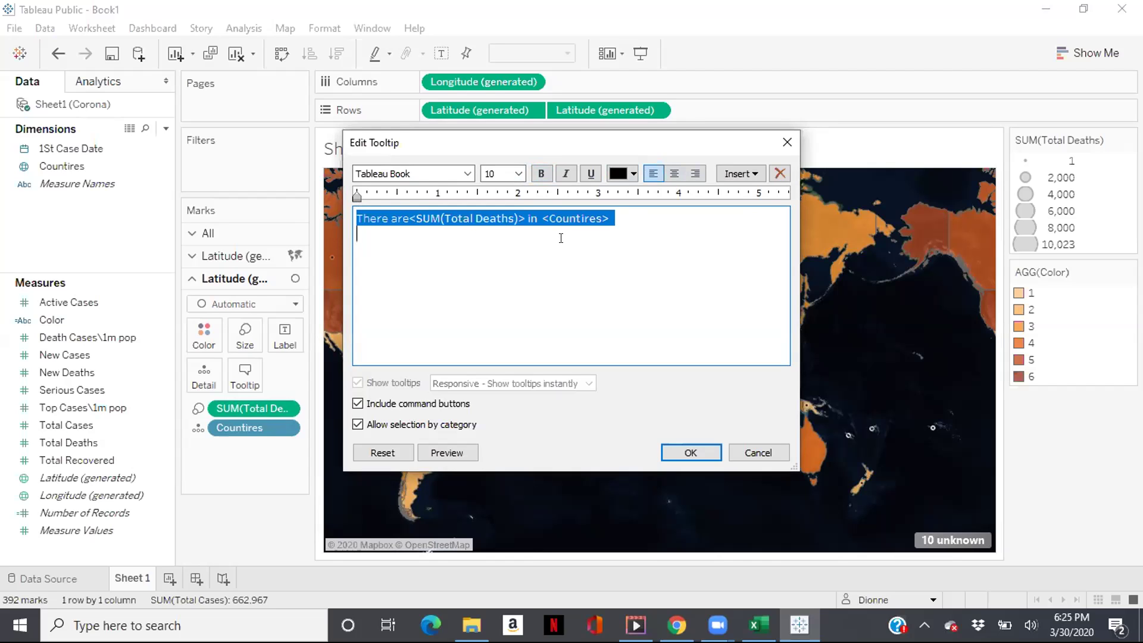
{"action": "left_click", "coordinate": [518, 173]}
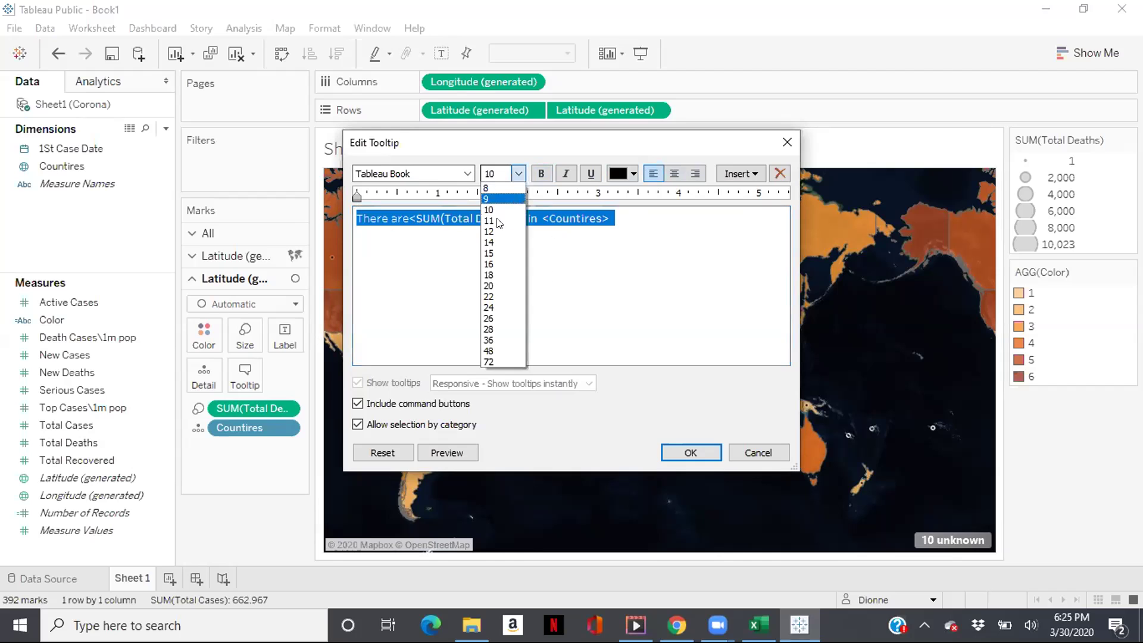
{"action": "left_click", "coordinate": [499, 232]}
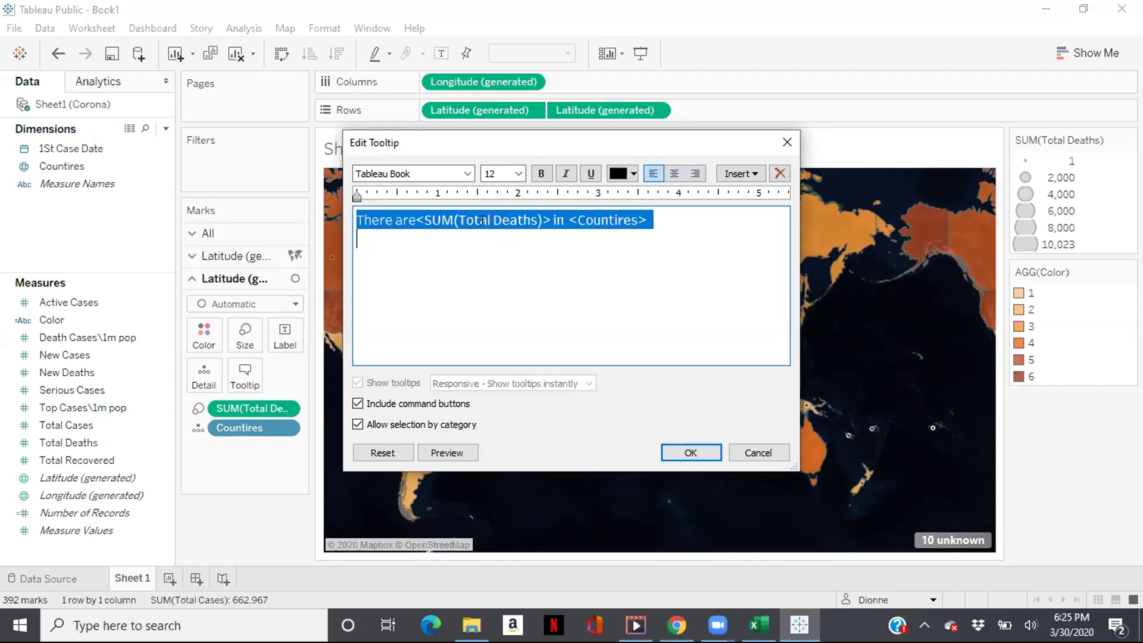
{"action": "left_click", "coordinate": [467, 174]}
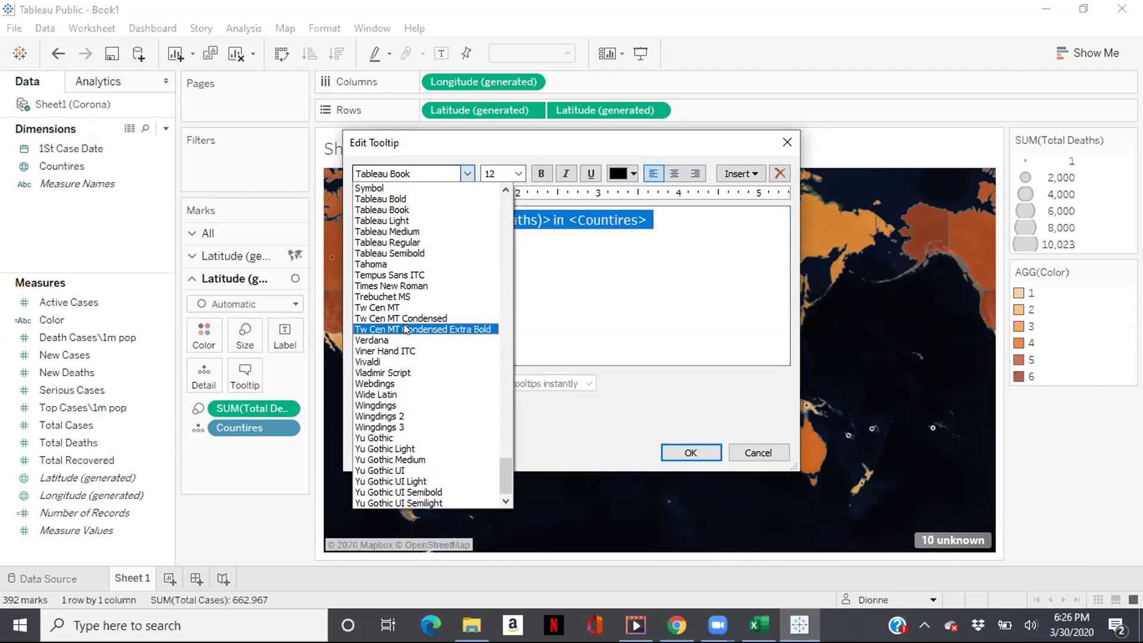
{"action": "key", "text": "Home"}
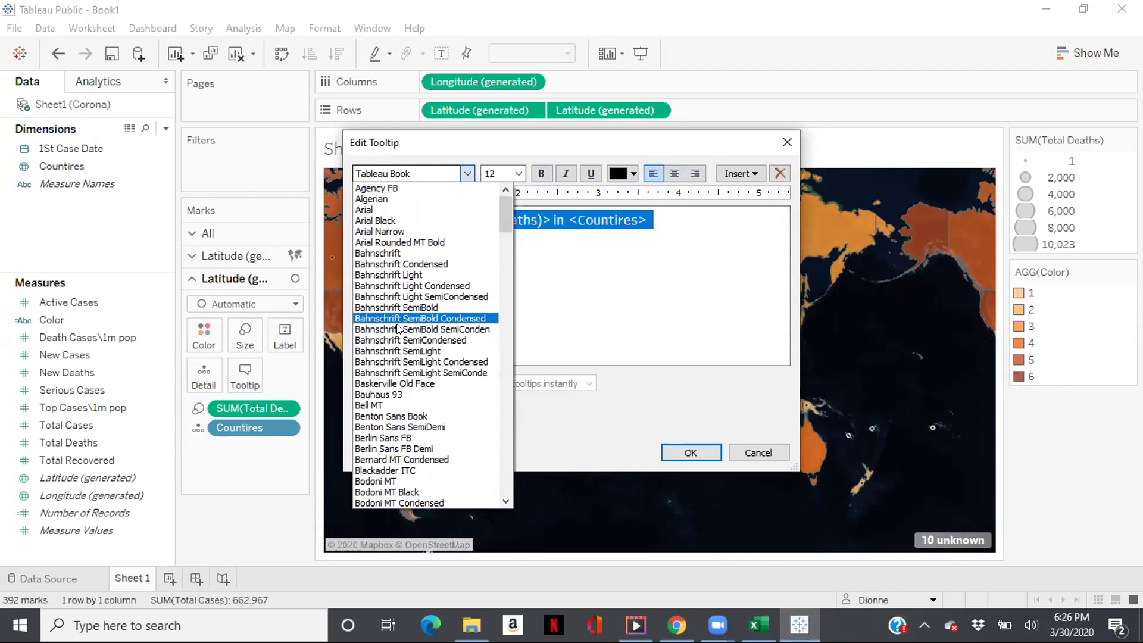
{"action": "left_click", "coordinate": [364, 211]}
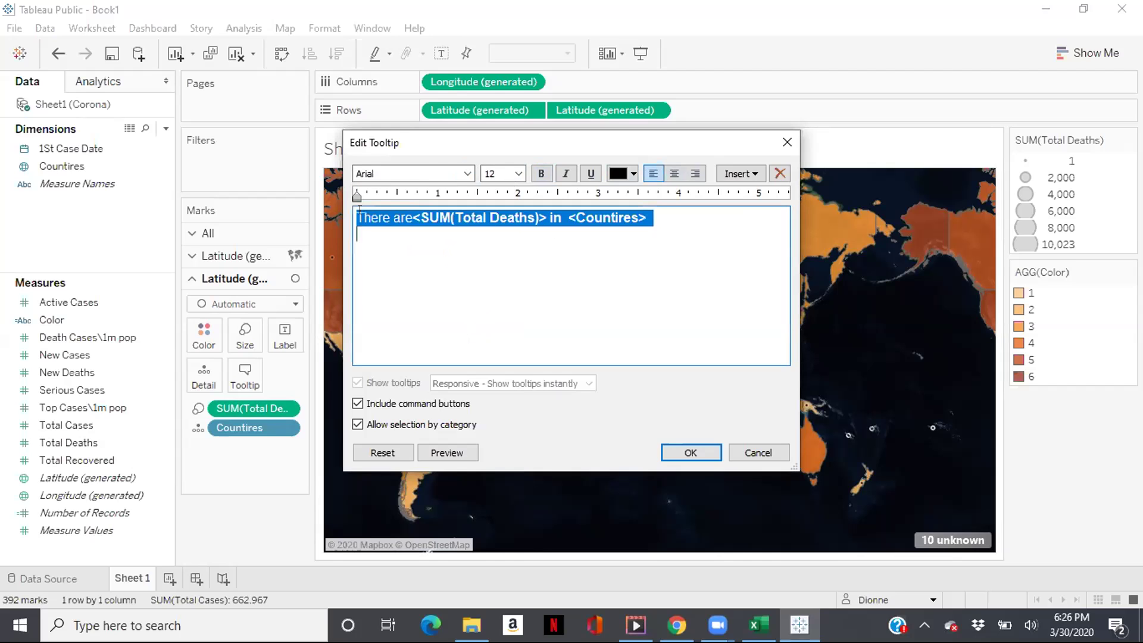
{"action": "left_click", "coordinate": [518, 174]}
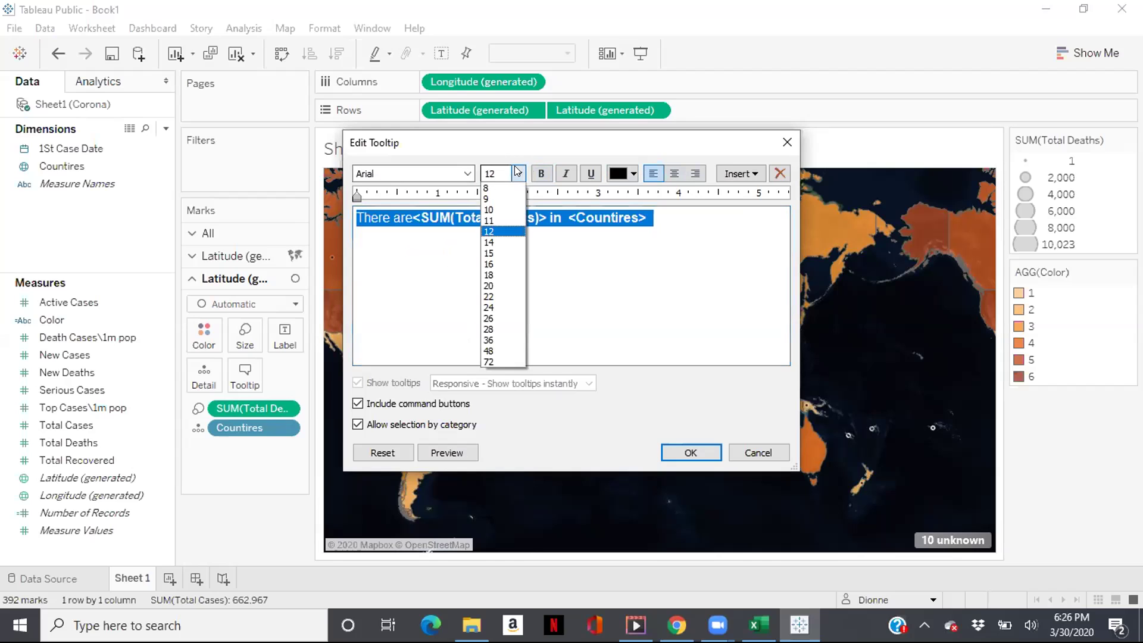
{"action": "left_click", "coordinate": [495, 211]}
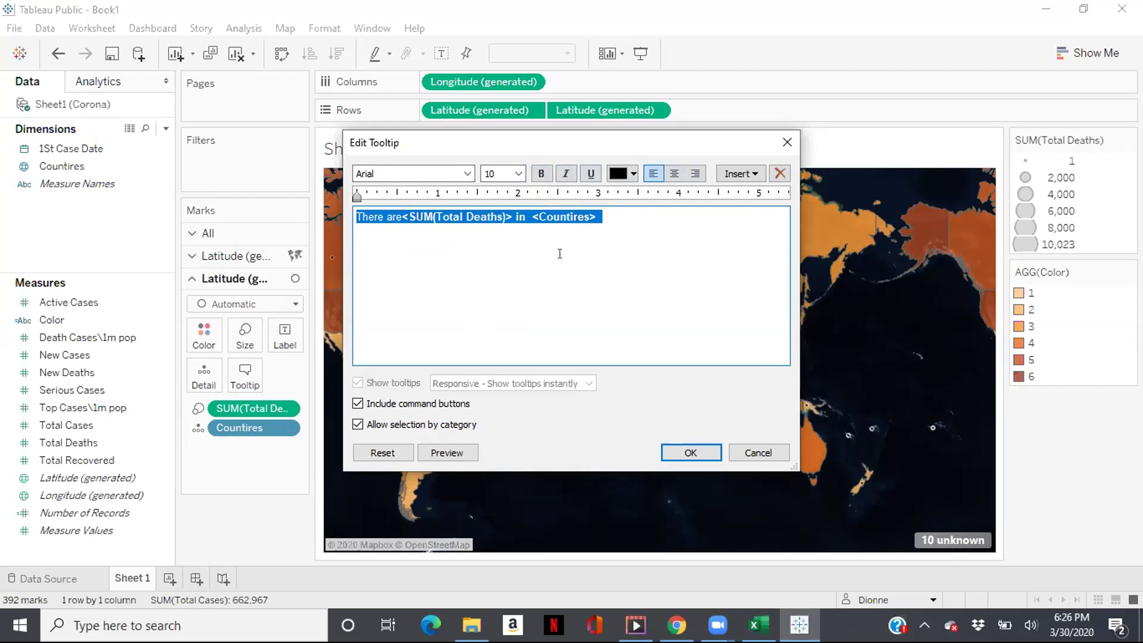
{"action": "left_click", "coordinate": [541, 292]}
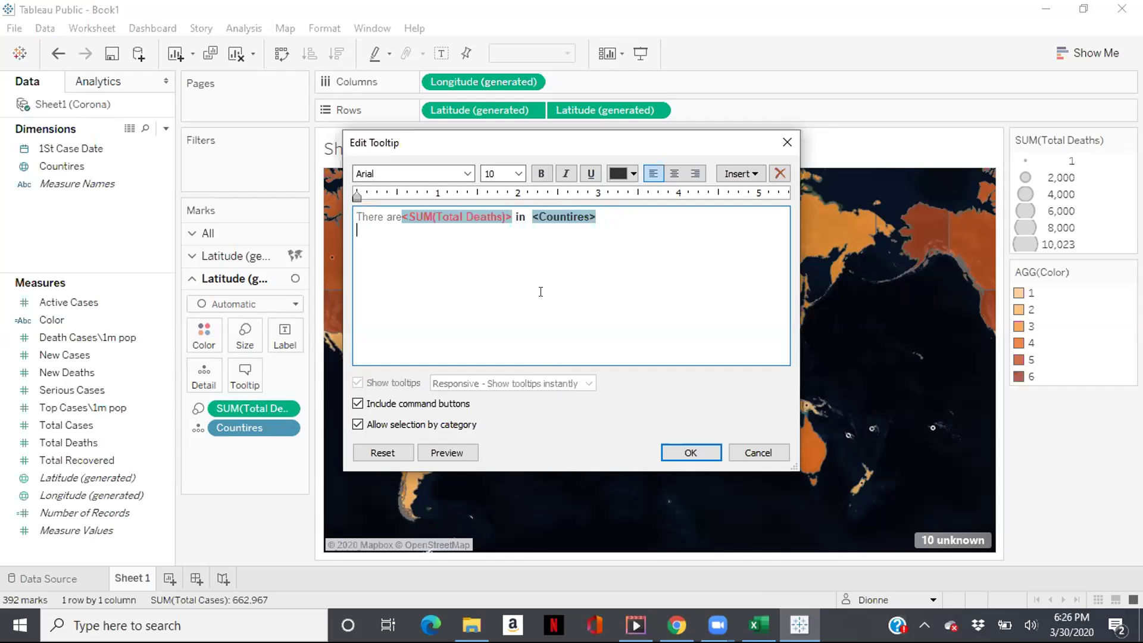
- Turn off the command buttons and selection by category for this tooltip, and preview it
{"action": "left_click", "coordinate": [358, 404]}
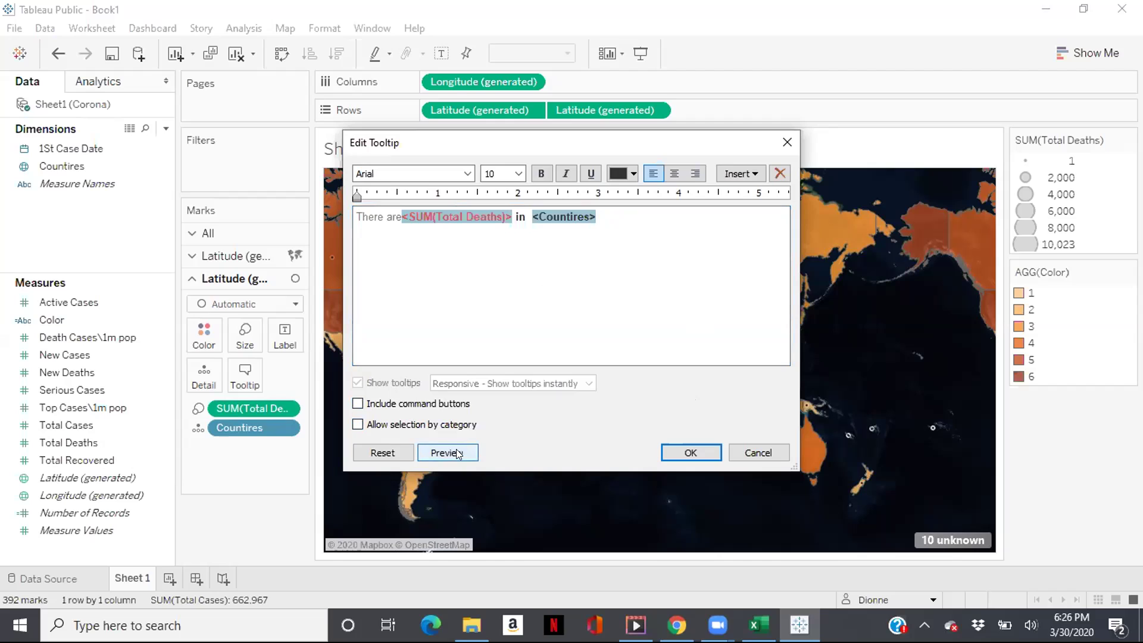
{"action": "mouse_move", "coordinate": [456, 449]}
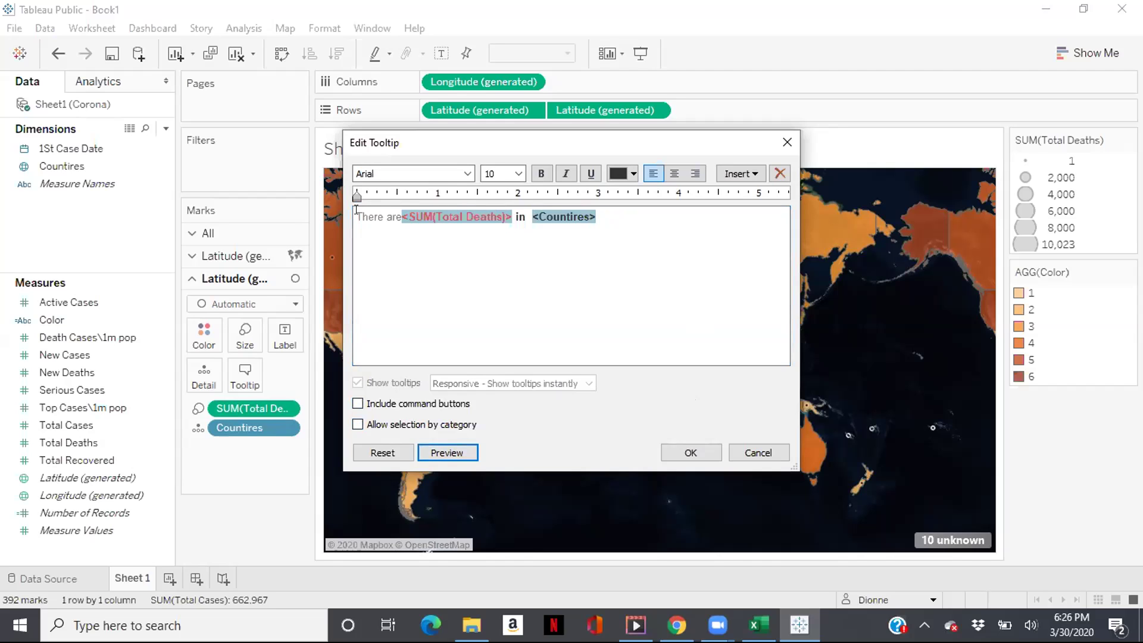
- Colour the words "There are" black in the total deaths tooltip sentence
{"action": "left_click_drag", "start_coordinate": [356, 213], "coordinate": [400, 212]}
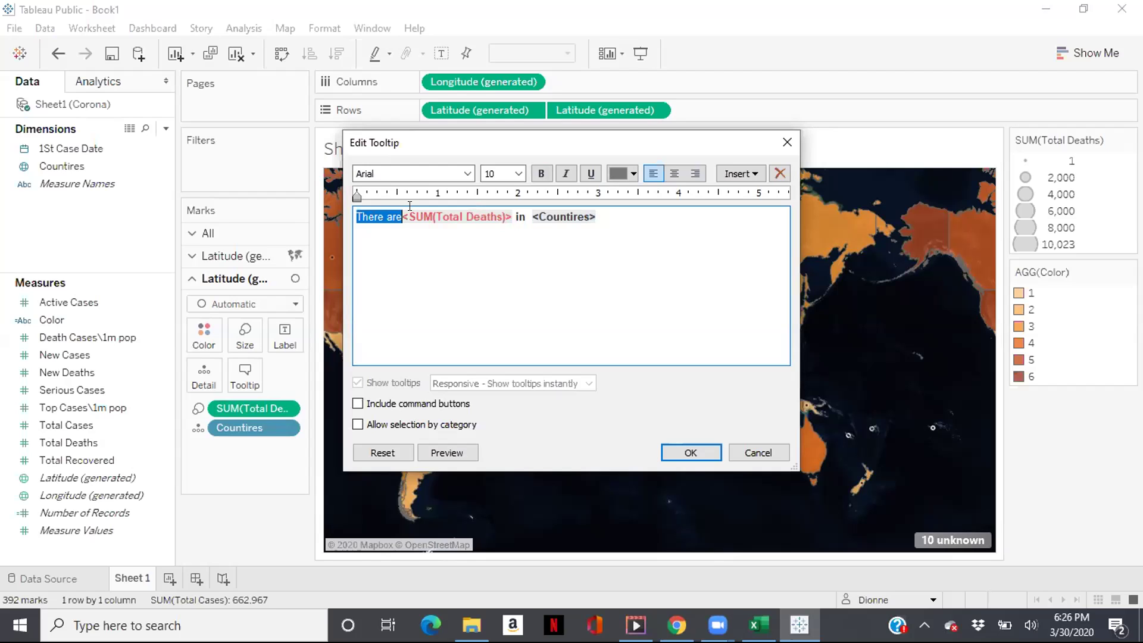
{"action": "left_click", "coordinate": [611, 173]}
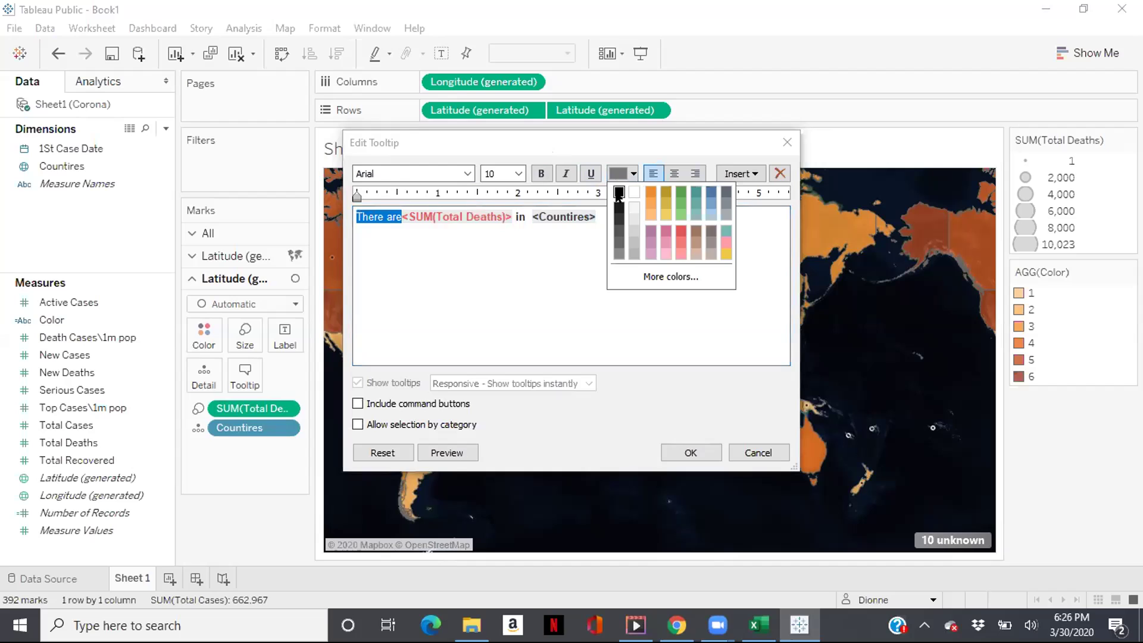
{"action": "left_click", "coordinate": [618, 194]}
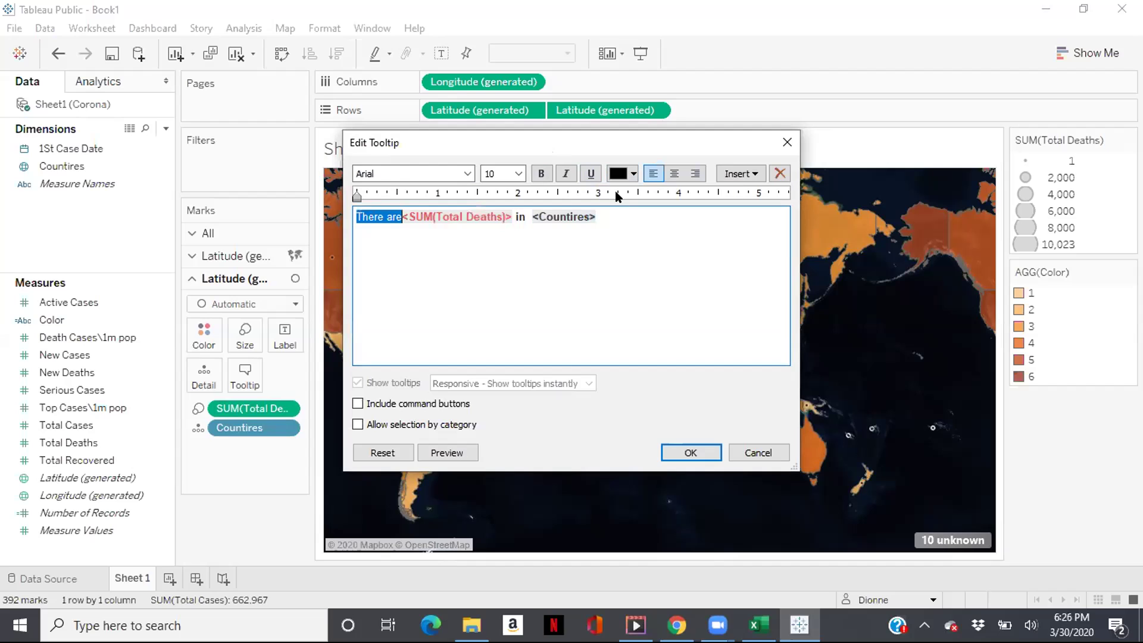
{"action": "left_click", "coordinate": [505, 248]}
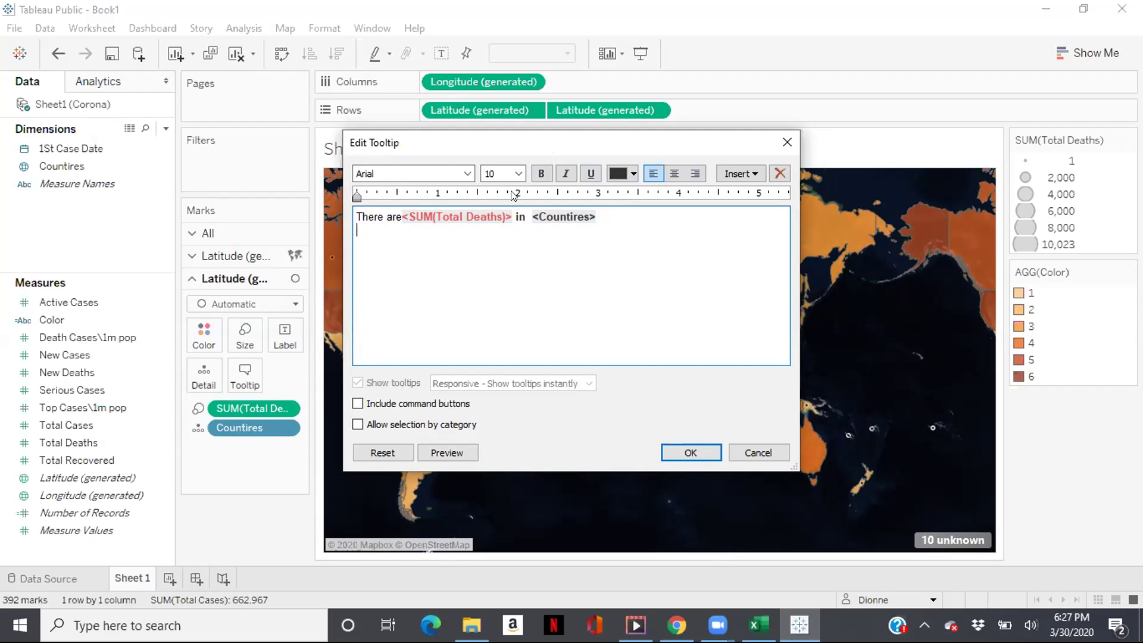
- Make the words "There are" bold and insert a space between them and <SUM(Total Deaths)>
{"action": "left_click", "coordinate": [516, 215]}
{"action": "left_click_drag", "start_coordinate": [357, 214], "coordinate": [402, 212]}
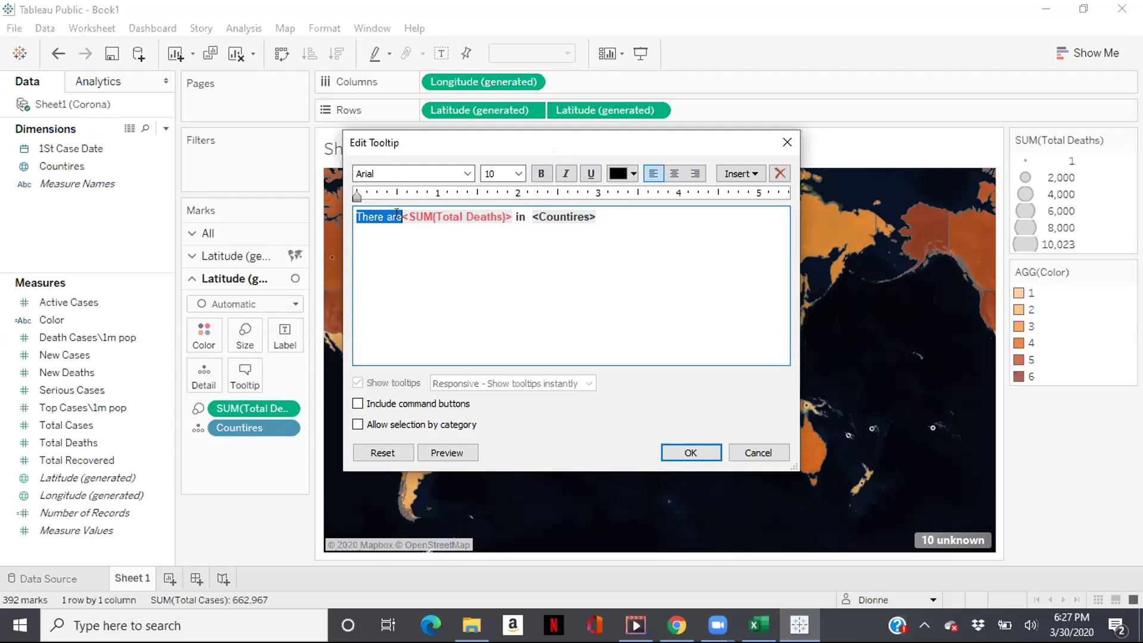
{"action": "left_click", "coordinate": [540, 175]}
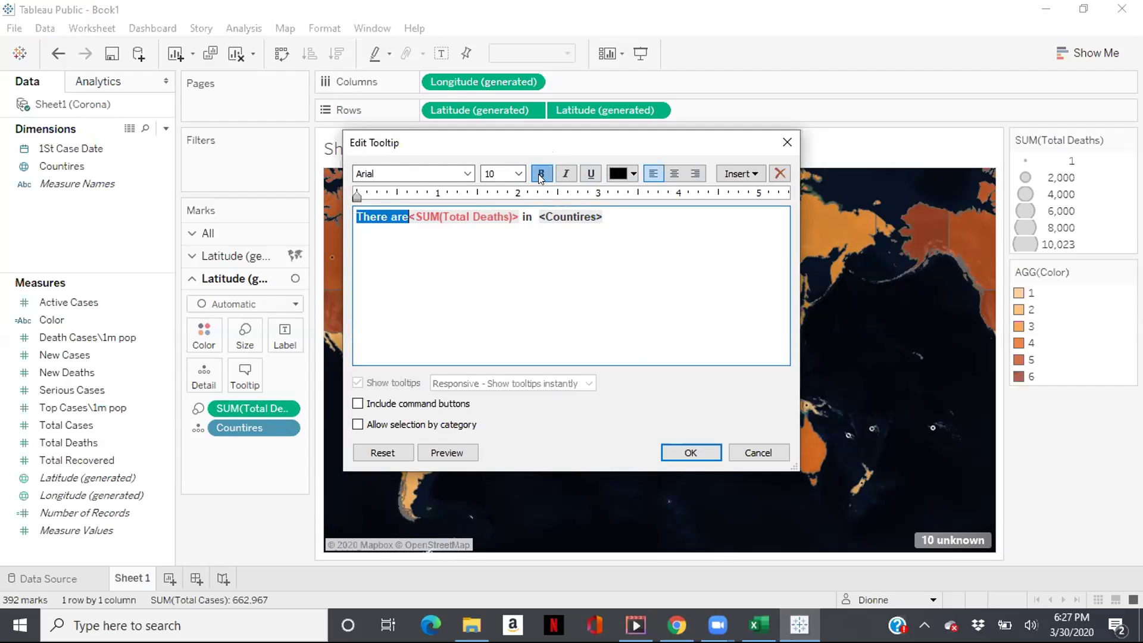
{"action": "left_click", "coordinate": [444, 449]}
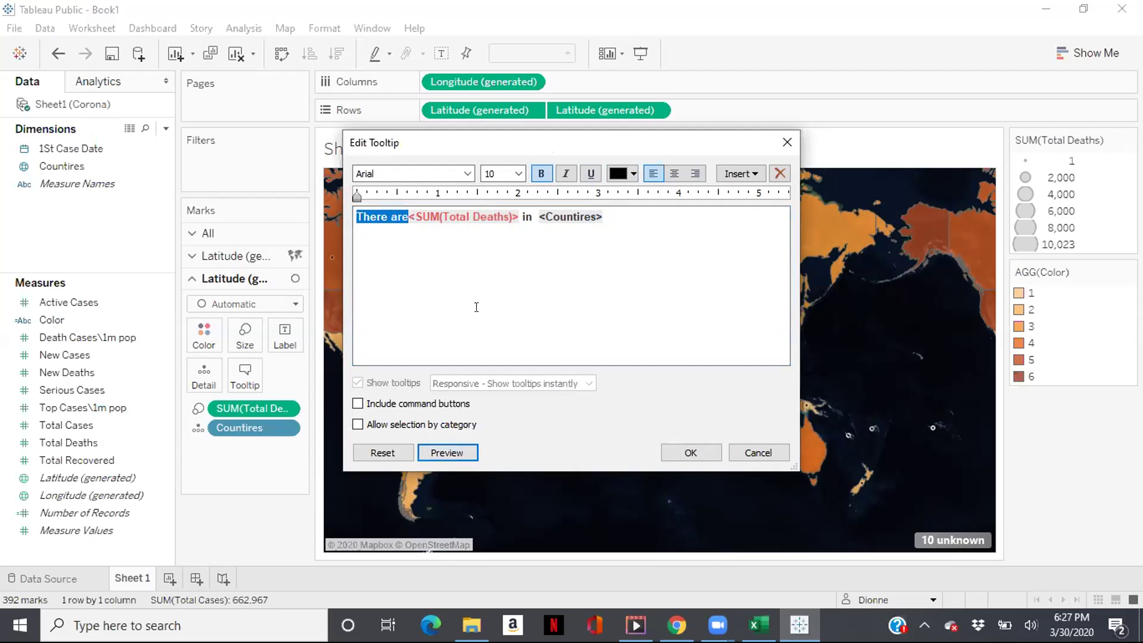
{"action": "left_click", "coordinate": [475, 306]}
{"action": "left_click", "coordinate": [402, 215]}
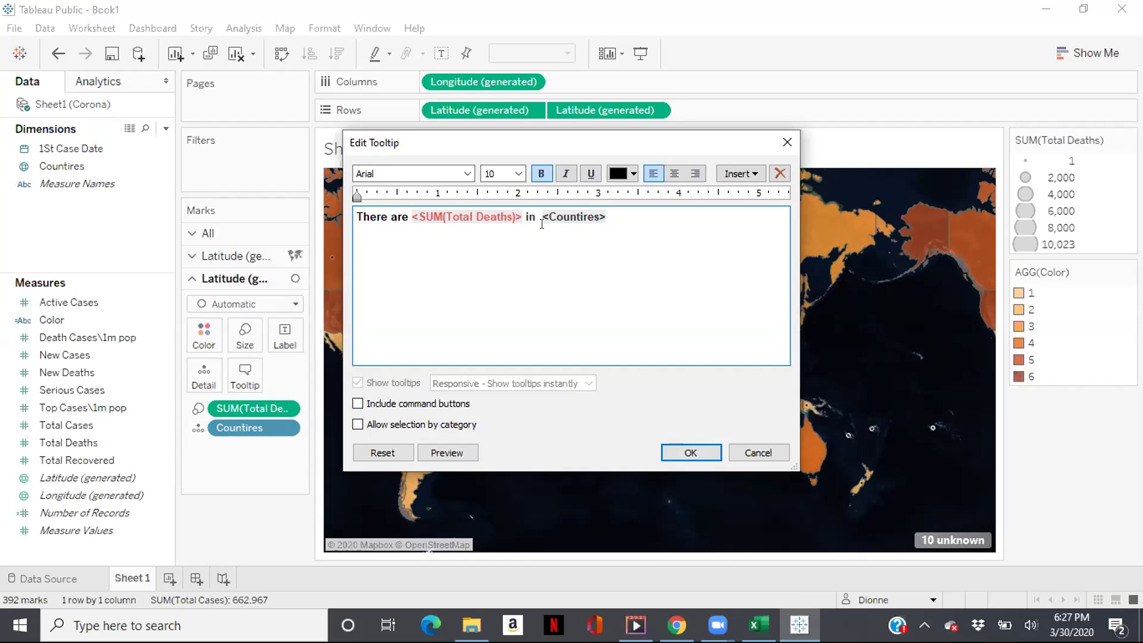
- Insert the word "death(s)" in black between <SUM(Total Deaths)> and "in"
{"action": "left_click", "coordinate": [501, 291]}
{"action": "left_click", "coordinate": [519, 209]}
{"action": "left_click", "coordinate": [633, 173]}
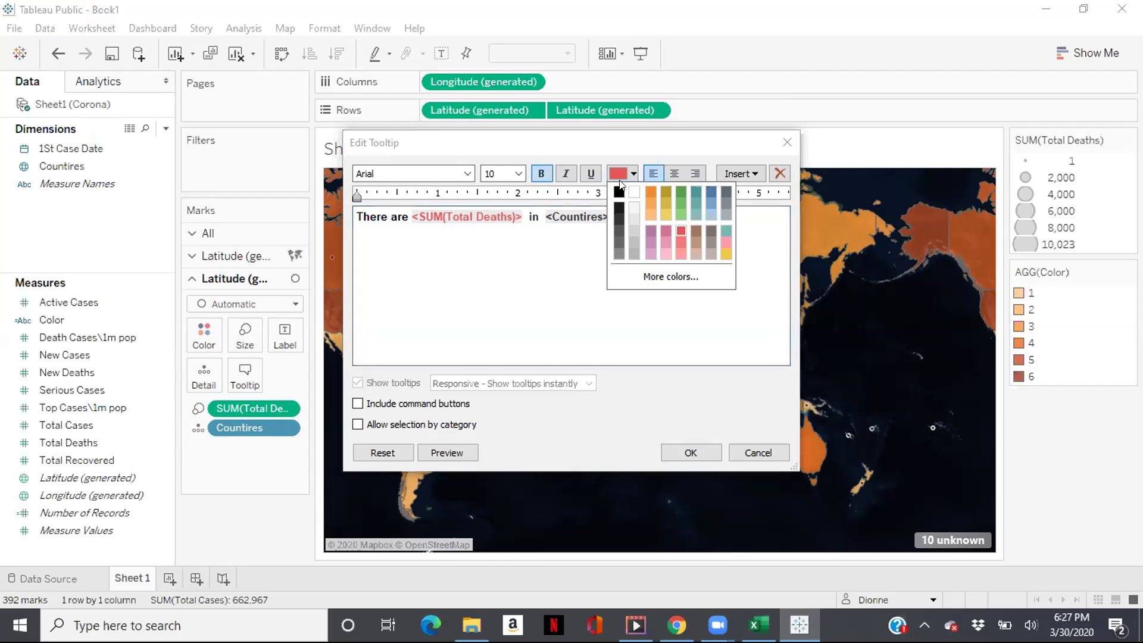
{"action": "left_click", "coordinate": [619, 191]}
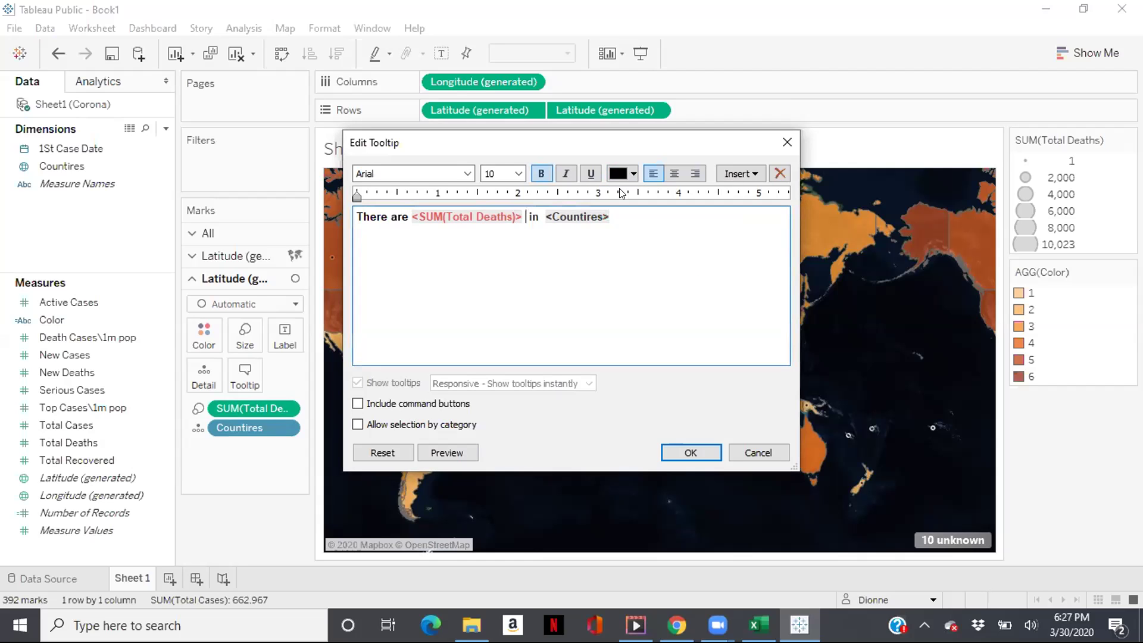
{"action": "type", "text": "death "}
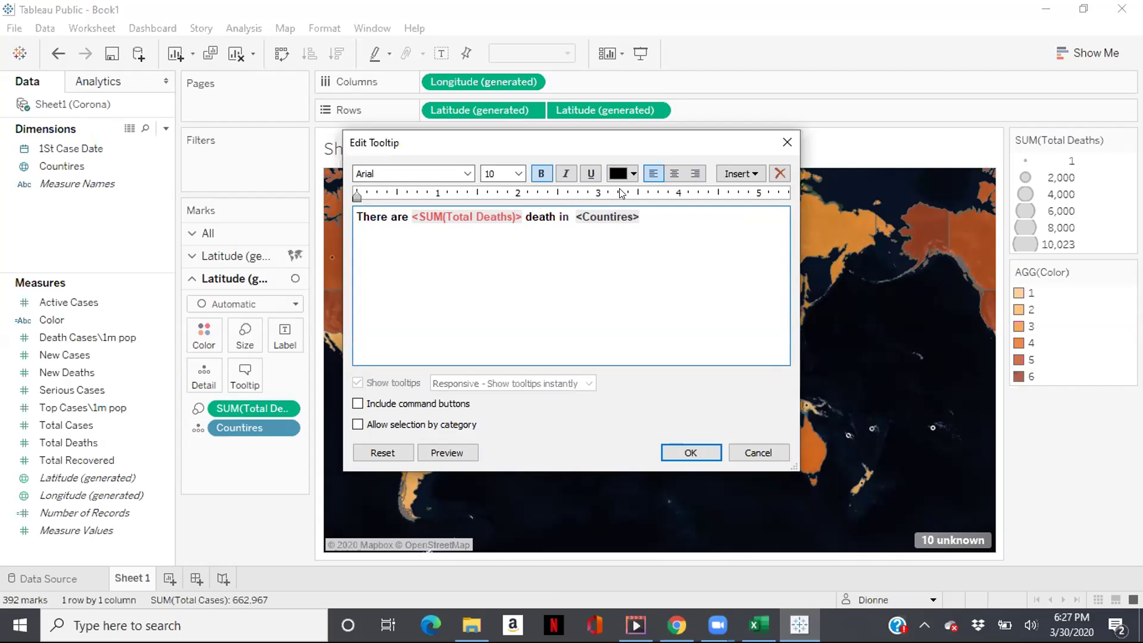
{"action": "type", "text": "s"}
{"action": "key", "text": "BackSpace"}
{"action": "type", "text": "(s)"}
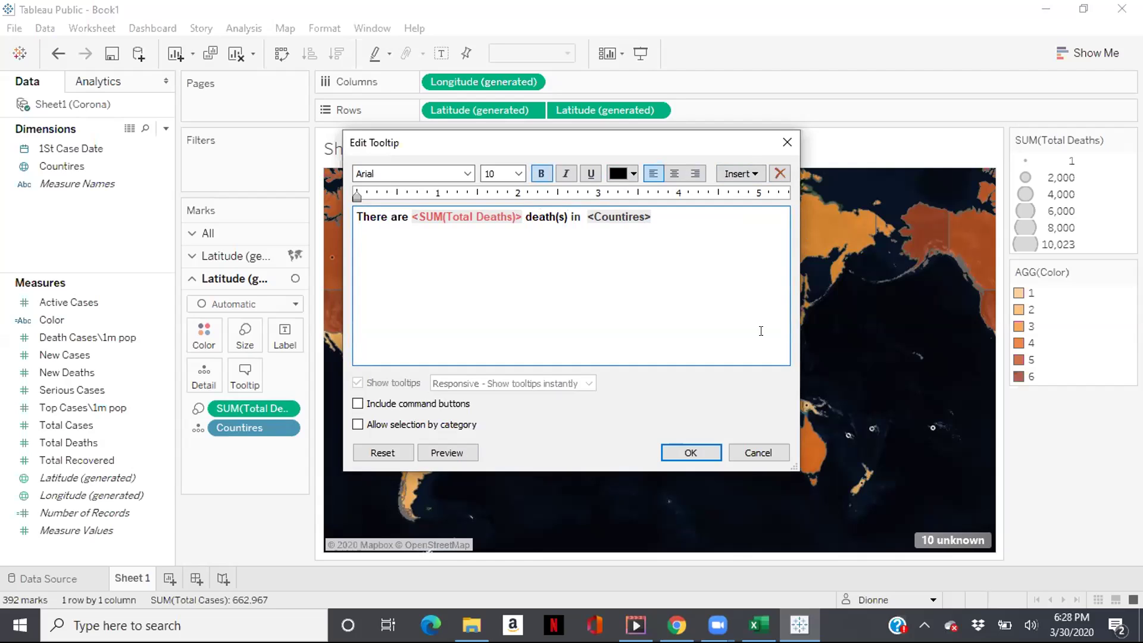
- Preview the total deaths tooltip, apply it and check the tooltips on the map
{"action": "left_click", "coordinate": [455, 461]}
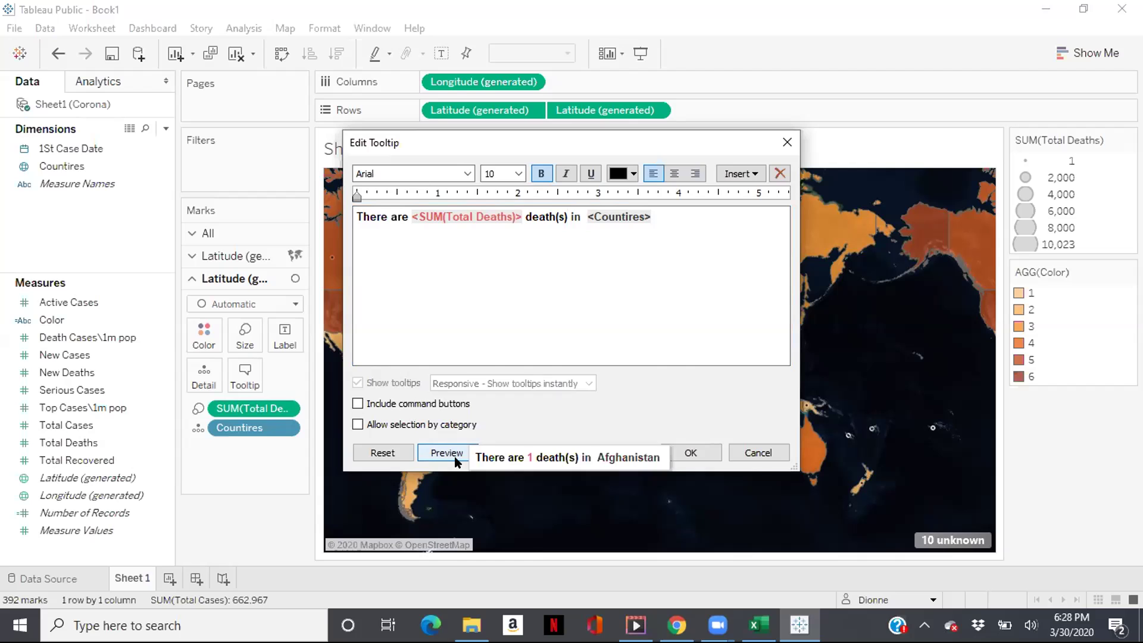
{"action": "left_click", "coordinate": [690, 452]}
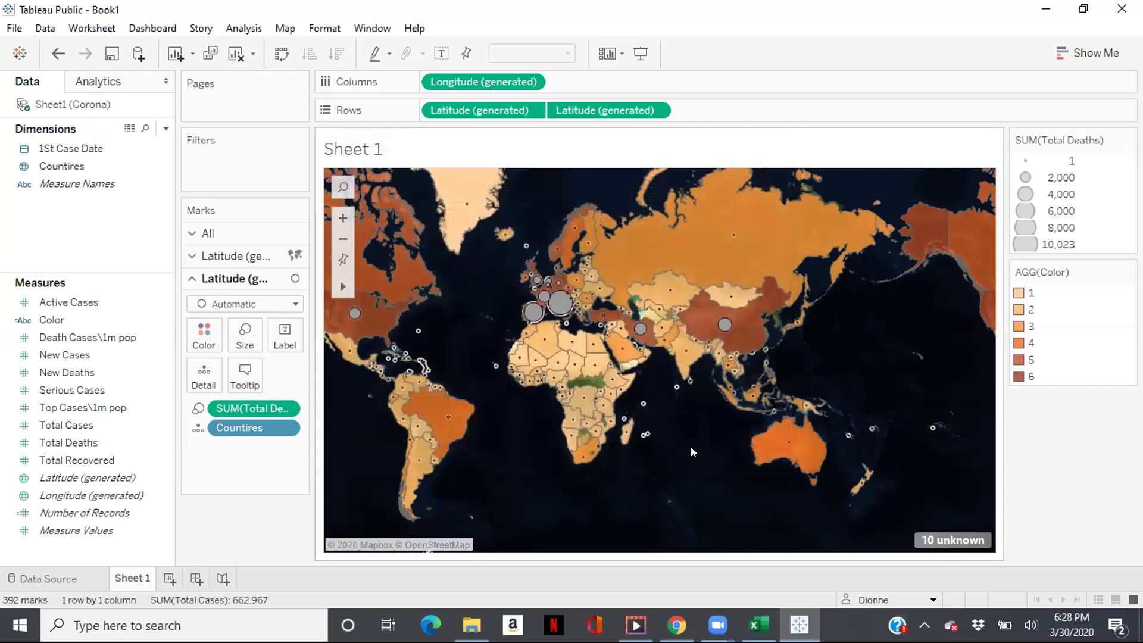
{"action": "mouse_move", "coordinate": [556, 340]}
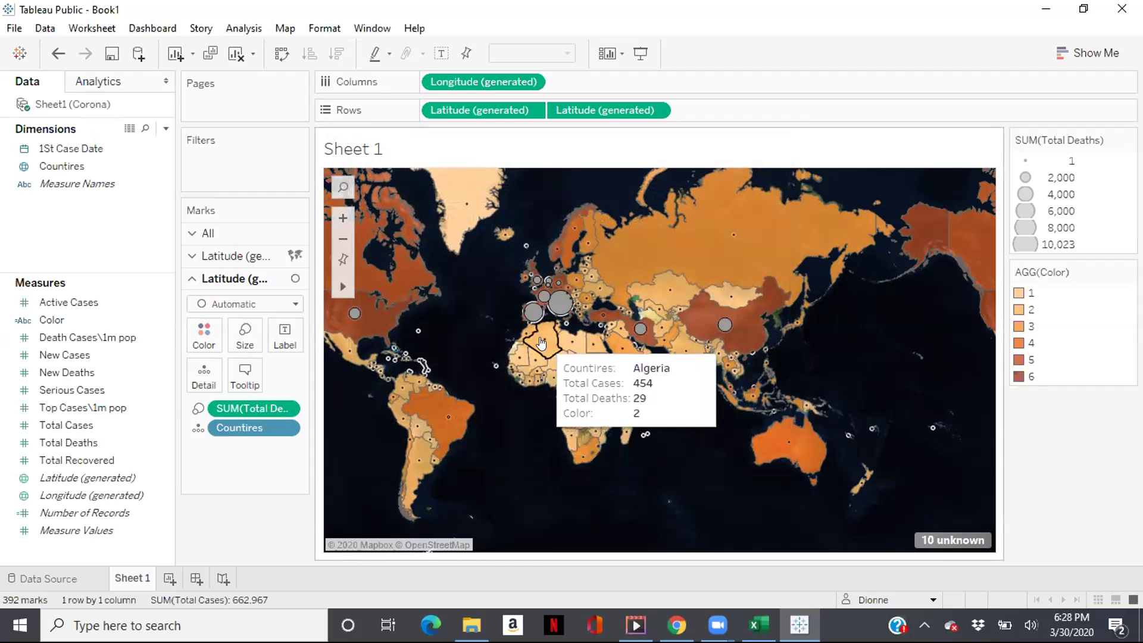
{"action": "mouse_move", "coordinate": [573, 321]}
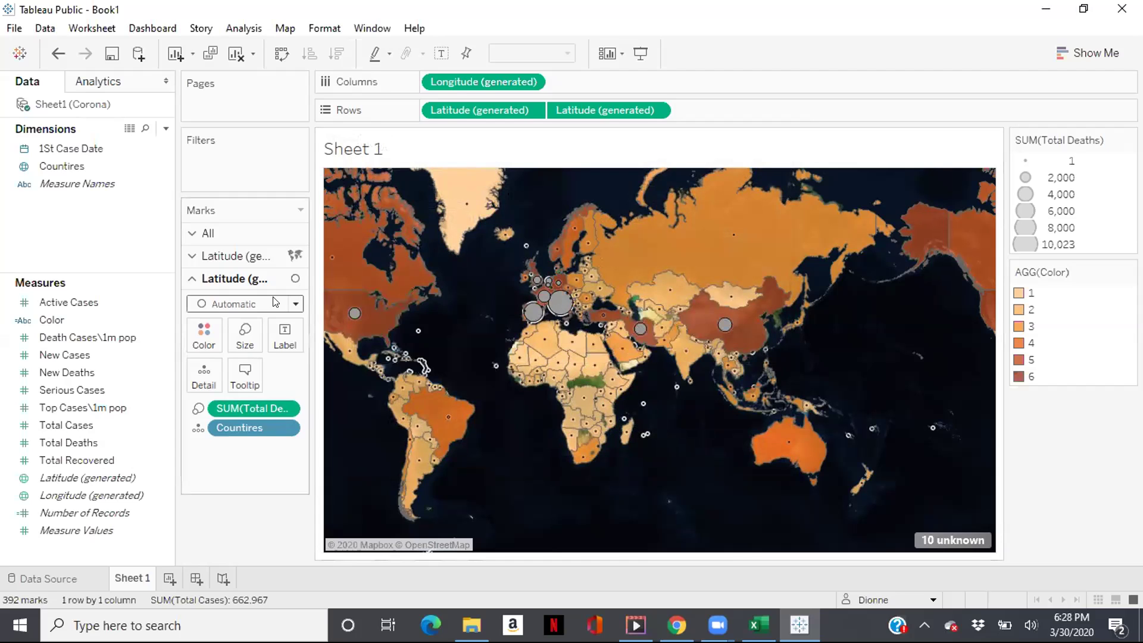
- Open the tooltip of the first Latitude layer for editing and turn off its command buttons and selection by category
{"action": "left_click", "coordinate": [192, 258]}
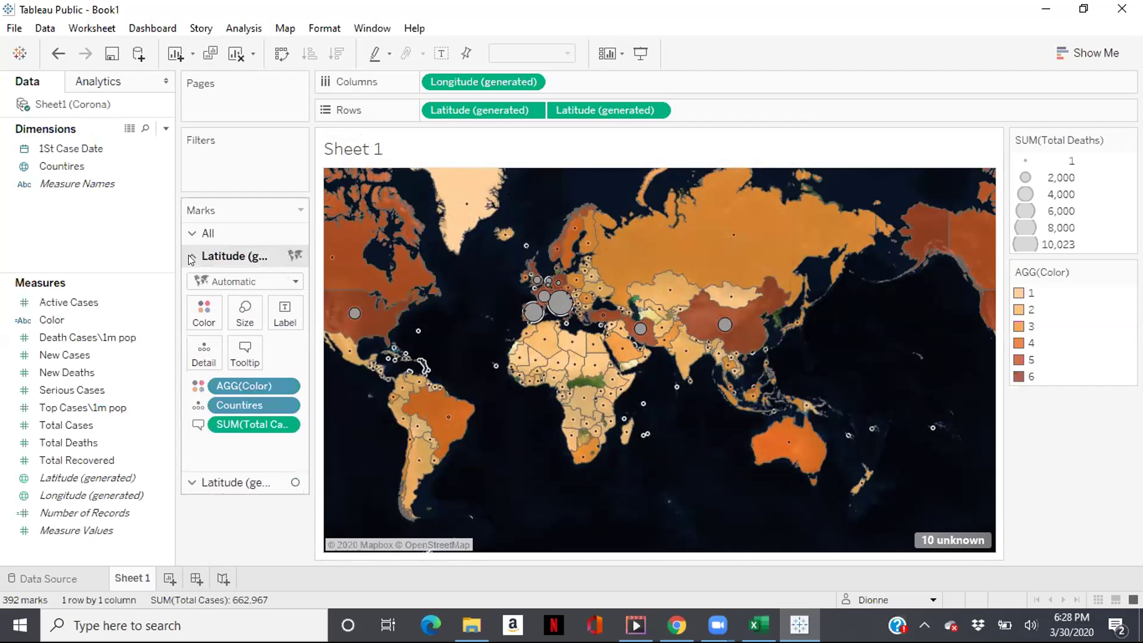
{"action": "left_click", "coordinate": [243, 354]}
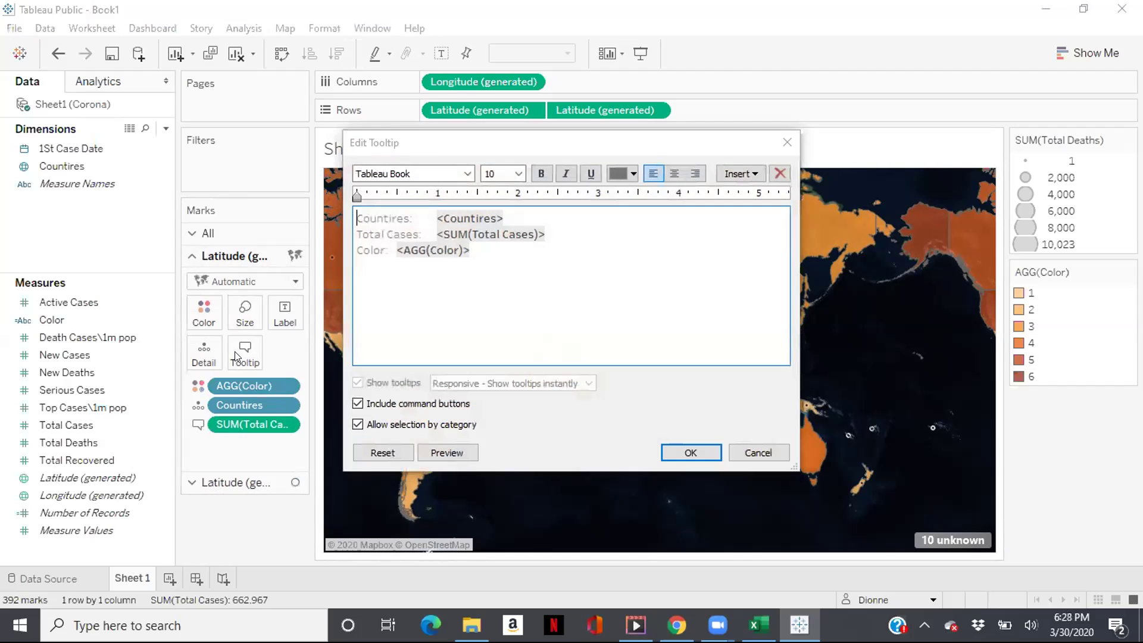
{"action": "left_click", "coordinate": [358, 405]}
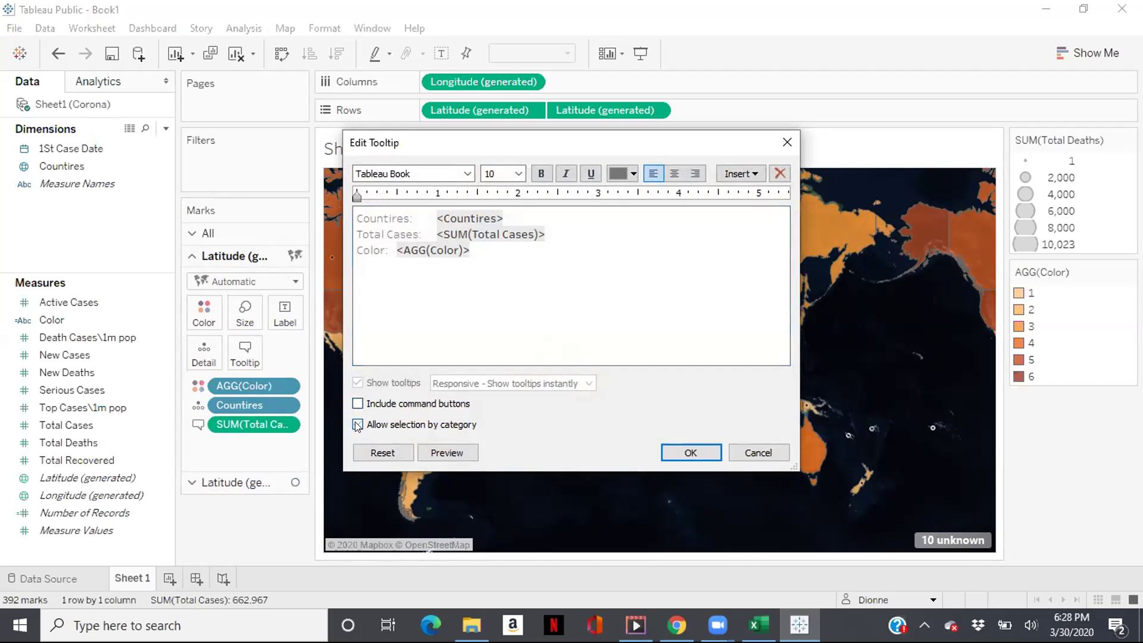
- Delete the whole Color line with its <AGG(Color)> field from the total cases tooltip
{"action": "left_click", "coordinate": [468, 248]}
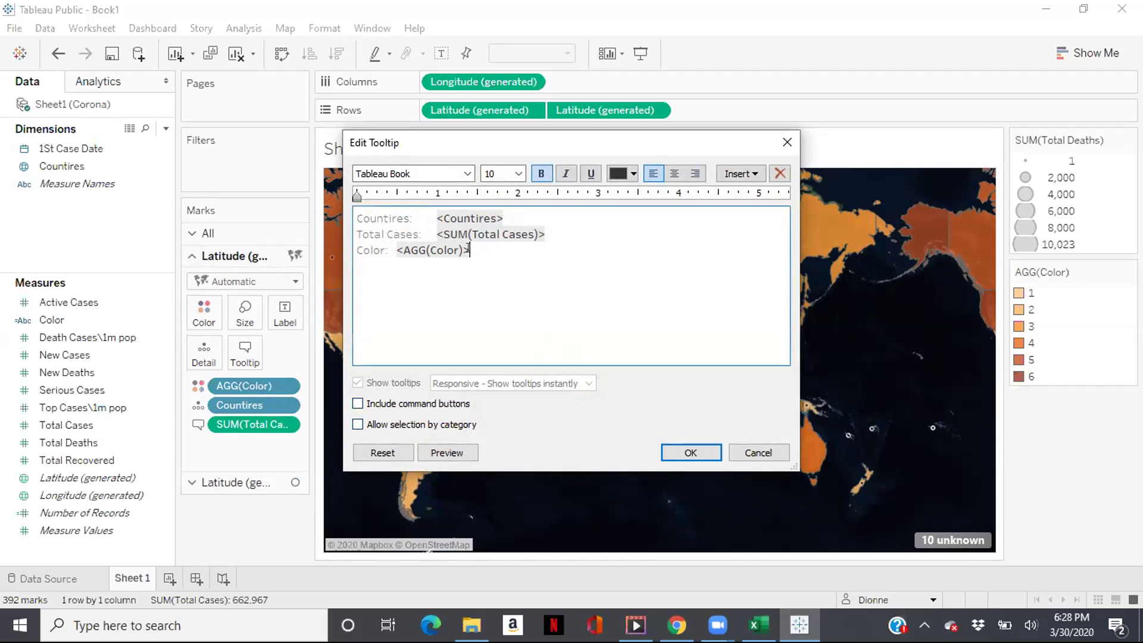
{"action": "key", "text": "BackSpace"}
{"action": "key", "text": "BackSpace"}
{"action": "key", "text": "BackSpace"}
{"action": "key", "text": "BackSpace"}
{"action": "key", "text": "BackSpace"}
{"action": "key", "text": "BackSpace"}
{"action": "key", "text": "BackSpace"}
{"action": "key", "text": "BackSpace"}
{"action": "key", "text": "BackSpace"}
{"action": "key", "text": "BackSpace"}
{"action": "key", "text": "BackSpace"}
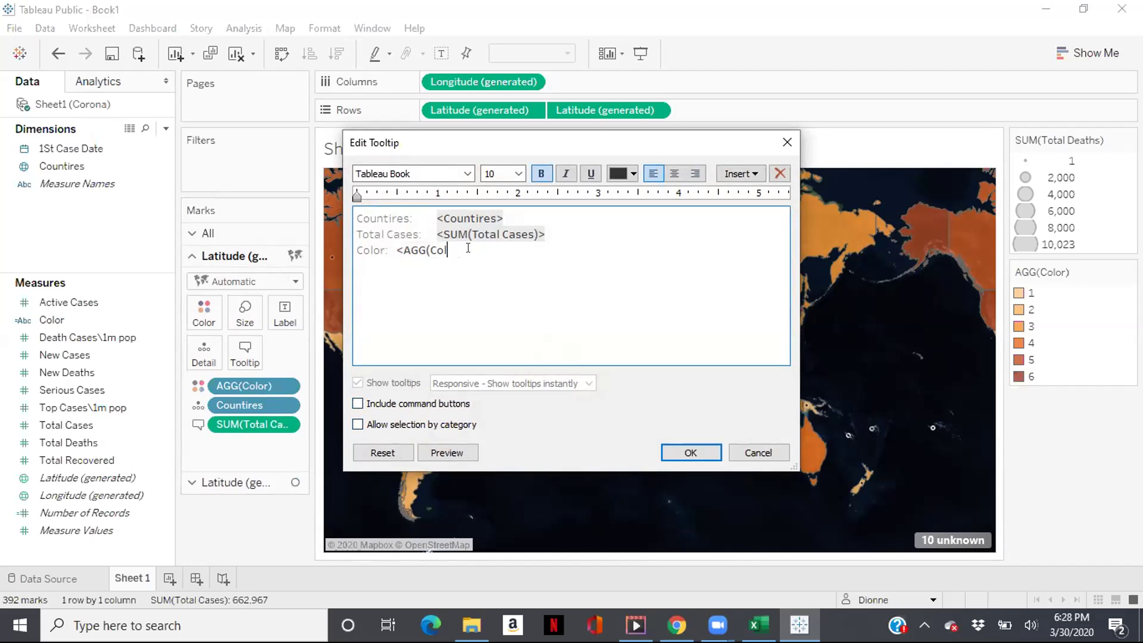
{"action": "key", "text": "BackSpace"}
{"action": "key", "text": "BackSpace"}
{"action": "key", "text": "BackSpace"}
{"action": "key", "text": "BackSpace"}
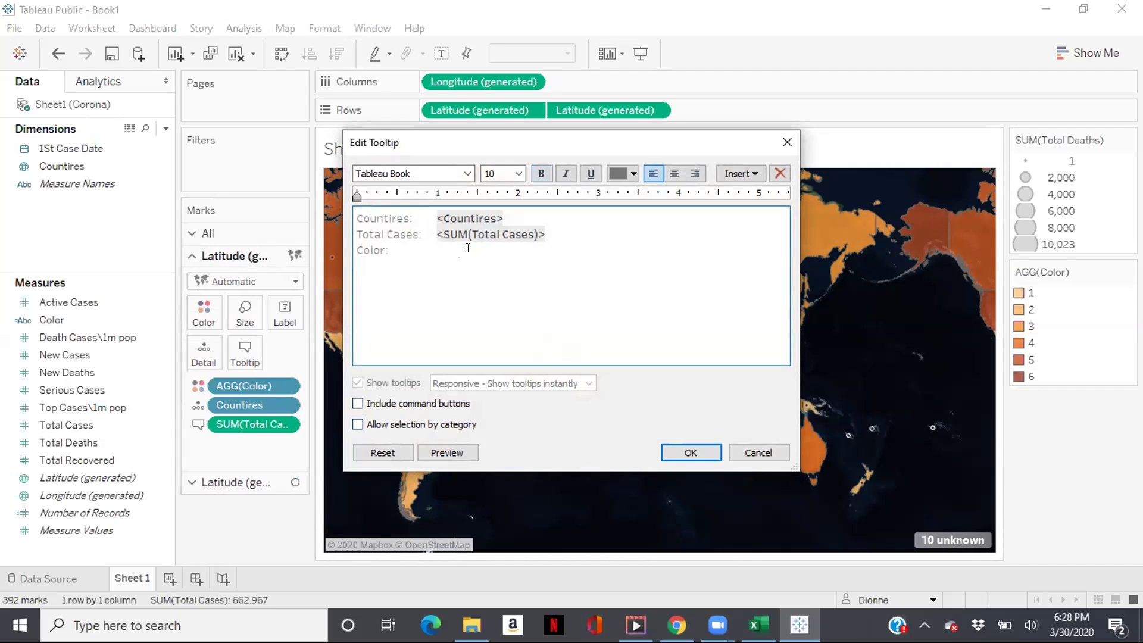
{"action": "key", "text": "BackSpace"}
{"action": "key", "text": "BackSpace"}
{"action": "key", "text": "BackSpace"}
{"action": "key", "text": "BackSpace"}
- Replace the "Countires:" label in front of the <Countires> field with the word "In"
{"action": "left_click", "coordinate": [427, 212]}
{"action": "key", "text": "BackSpace"}
{"action": "key", "text": "BackSpace"}
{"action": "key", "text": "BackSpace"}
{"action": "key", "text": "BackSpace"}
{"action": "key", "text": "BackSpace"}
{"action": "key", "text": "BackSpace"}
{"action": "key", "text": "BackSpace"}
{"action": "key", "text": "BackSpace"}
{"action": "key", "text": "BackSpace"}
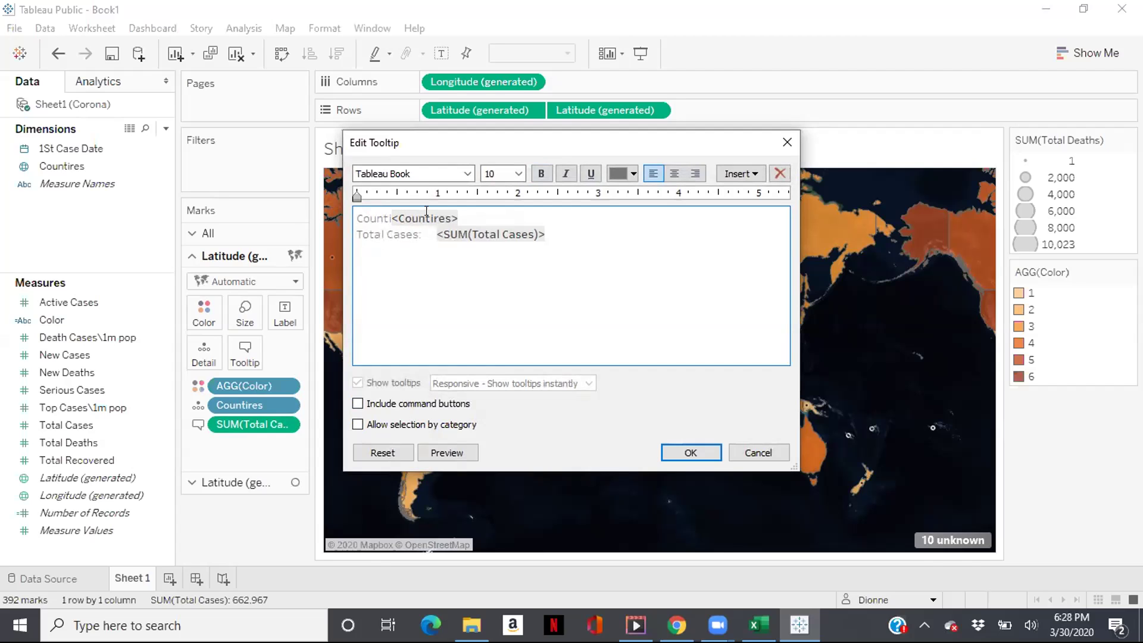
{"action": "key", "text": "BackSpace"}
{"action": "key", "text": "BackSpace"}
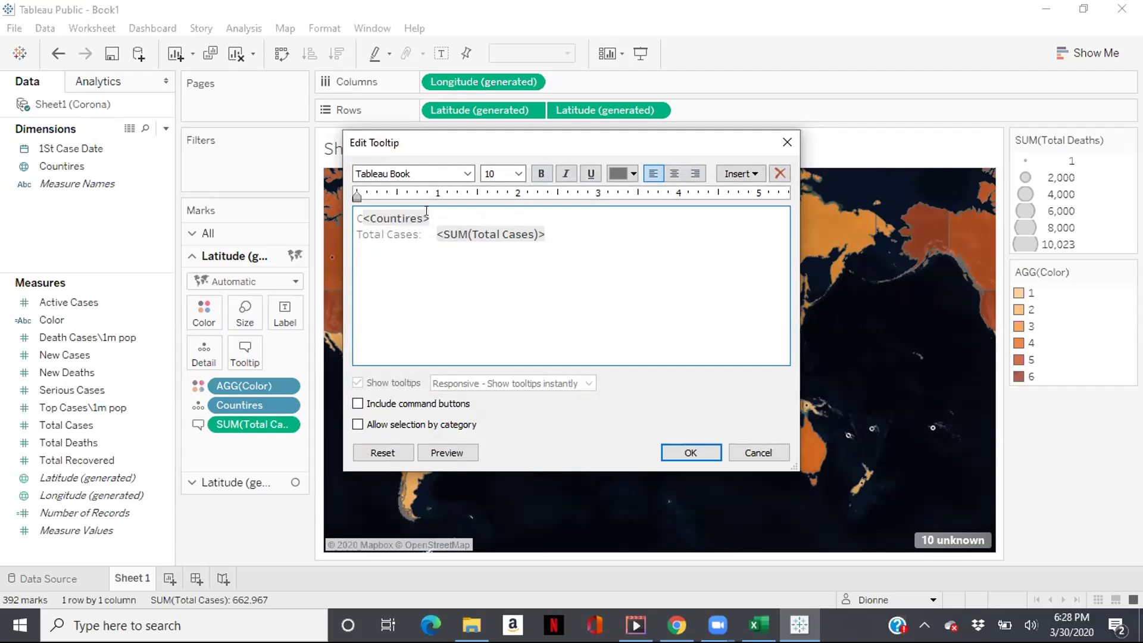
{"action": "type", "text": "In"}
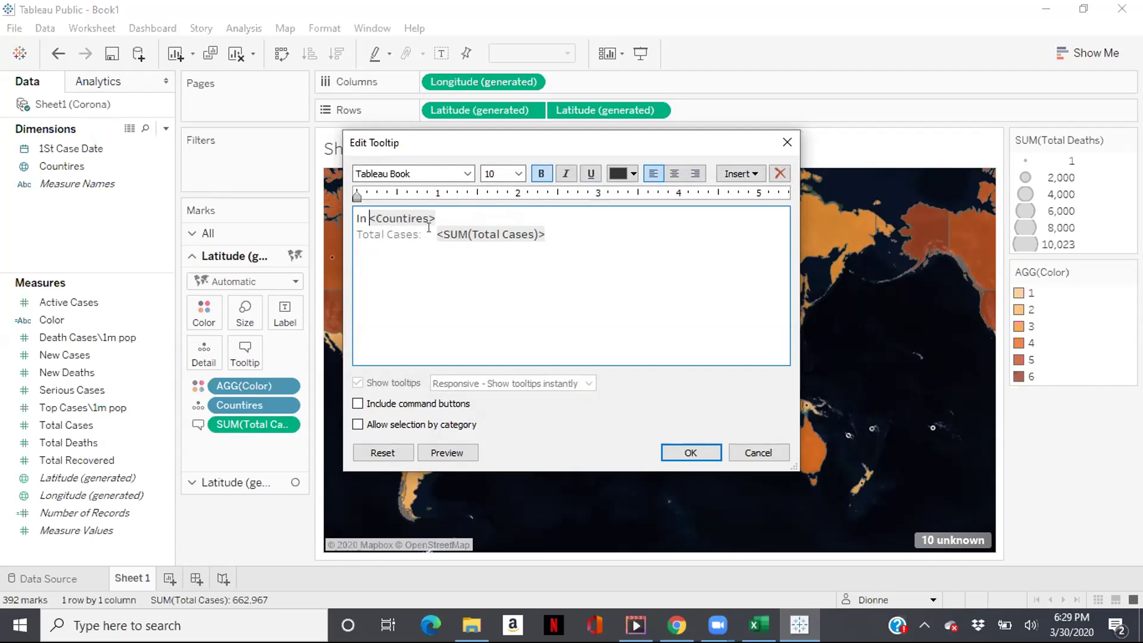
- Add "there are" after <Countires> and move the <SUM(Total Cases)> field up behind it
{"action": "left_click_drag", "start_coordinate": [438, 234], "coordinate": [543, 232]}
{"action": "key", "text": "ctrl+c"}
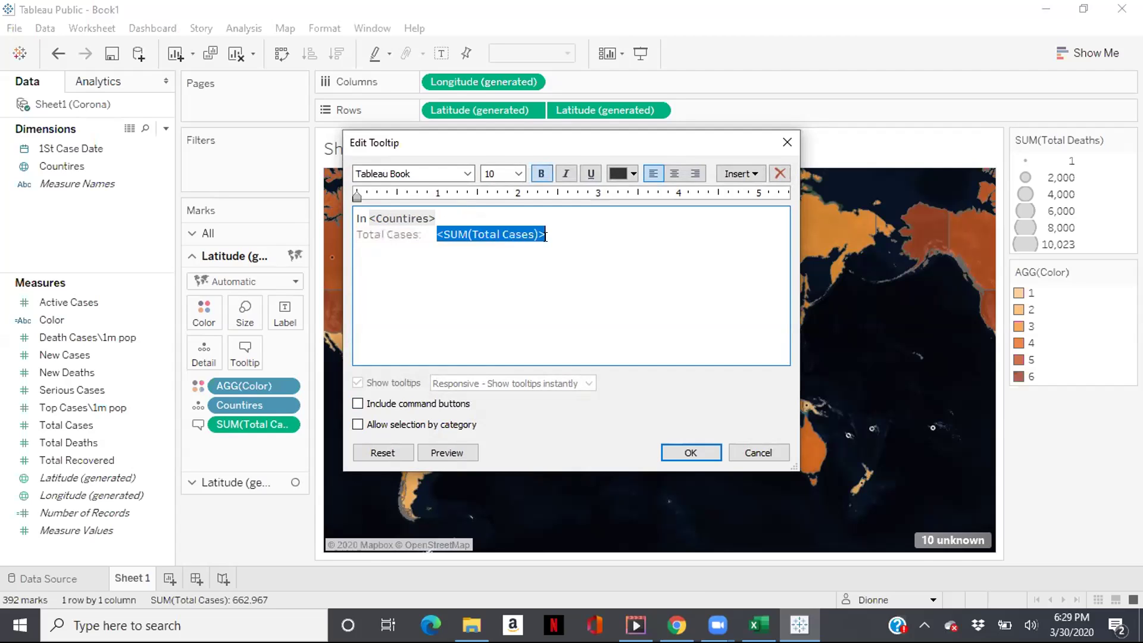
{"action": "key", "text": "BackSpace"}
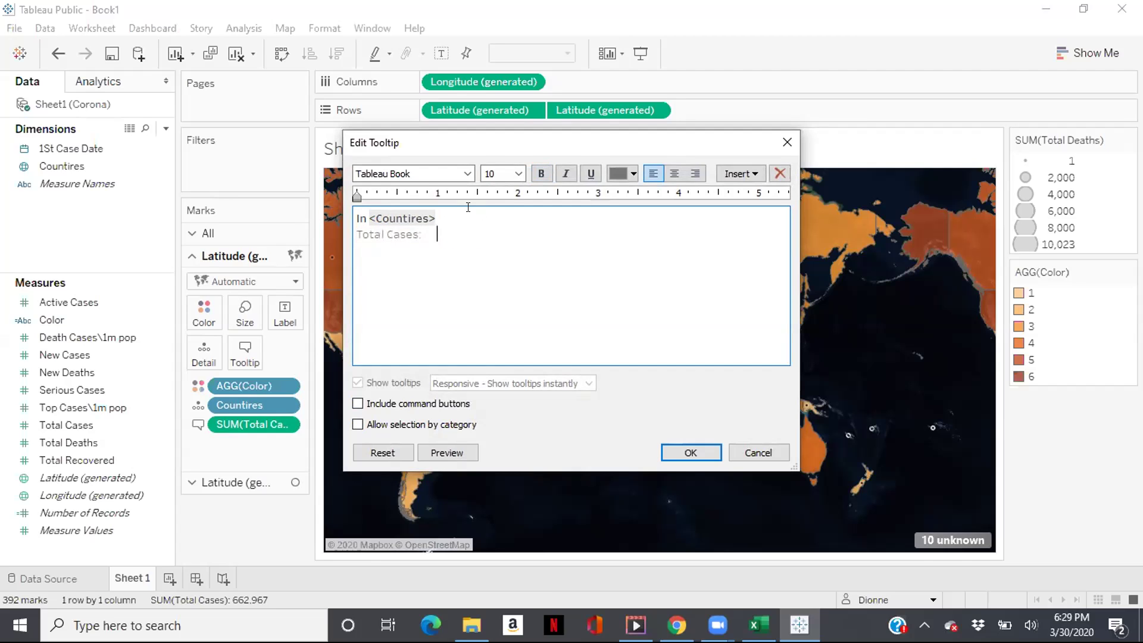
{"action": "left_click", "coordinate": [468, 208]}
{"action": "type", "text": "there are"}
{"action": "key", "text": "ctrl+v"}
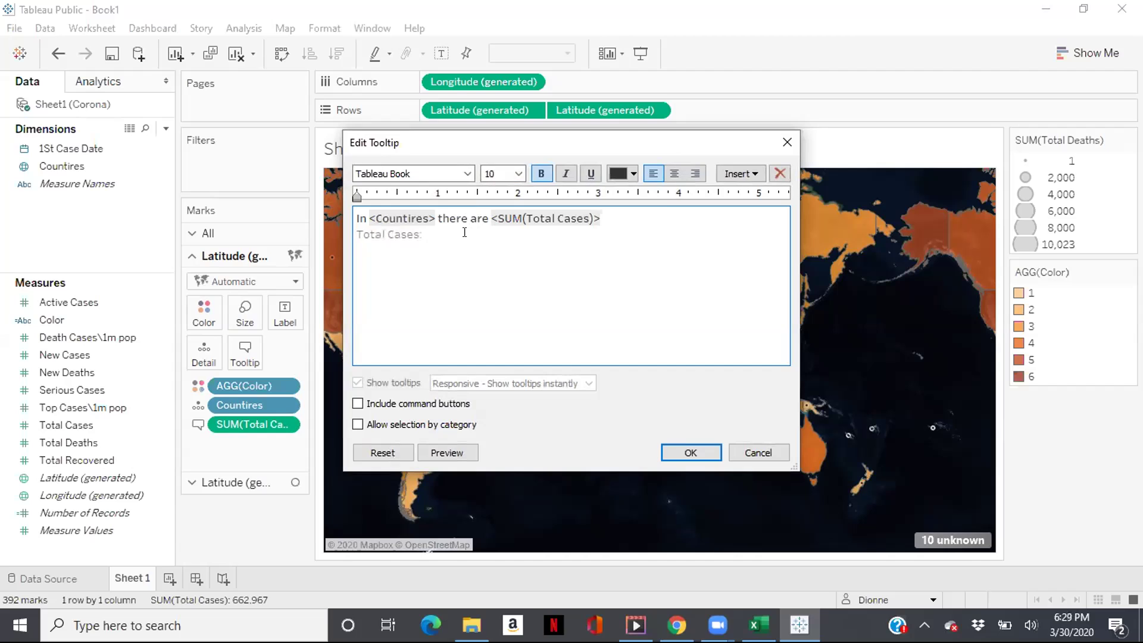
- Delete the leftover "Total Cases:" label from the second line and preview the tooltip
{"action": "left_click", "coordinate": [436, 234]}
{"action": "key", "text": "BackSpace"}
{"action": "key", "text": "BackSpace"}
{"action": "key", "text": "BackSpace"}
{"action": "key", "text": "BackSpace"}
{"action": "key", "text": "BackSpace"}
{"action": "key", "text": "BackSpace"}
{"action": "key", "text": "BackSpace"}
{"action": "key", "text": "BackSpace"}
{"action": "key", "text": "BackSpace"}
{"action": "key", "text": "BackSpace"}
{"action": "key", "text": "BackSpace"}
{"action": "key", "text": "BackSpace"}
{"action": "left_click", "coordinate": [450, 453]}
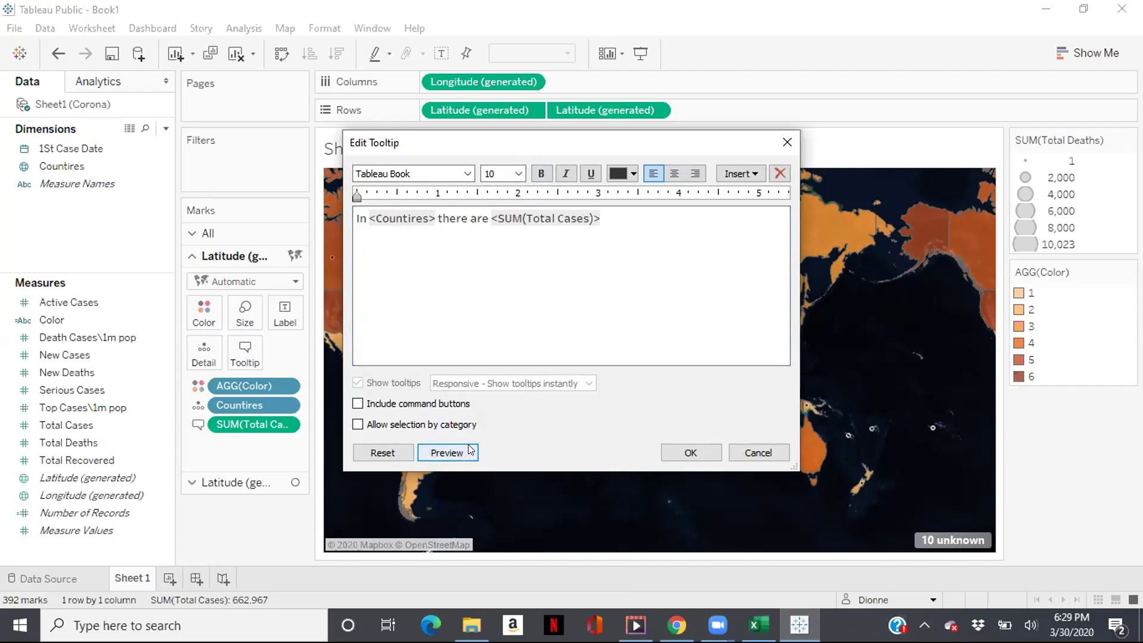
- Add "case(s)" at the end of the total cases sentence and preview the tooltip
{"action": "left_click", "coordinate": [635, 210]}
{"action": "type", "text": "case"}
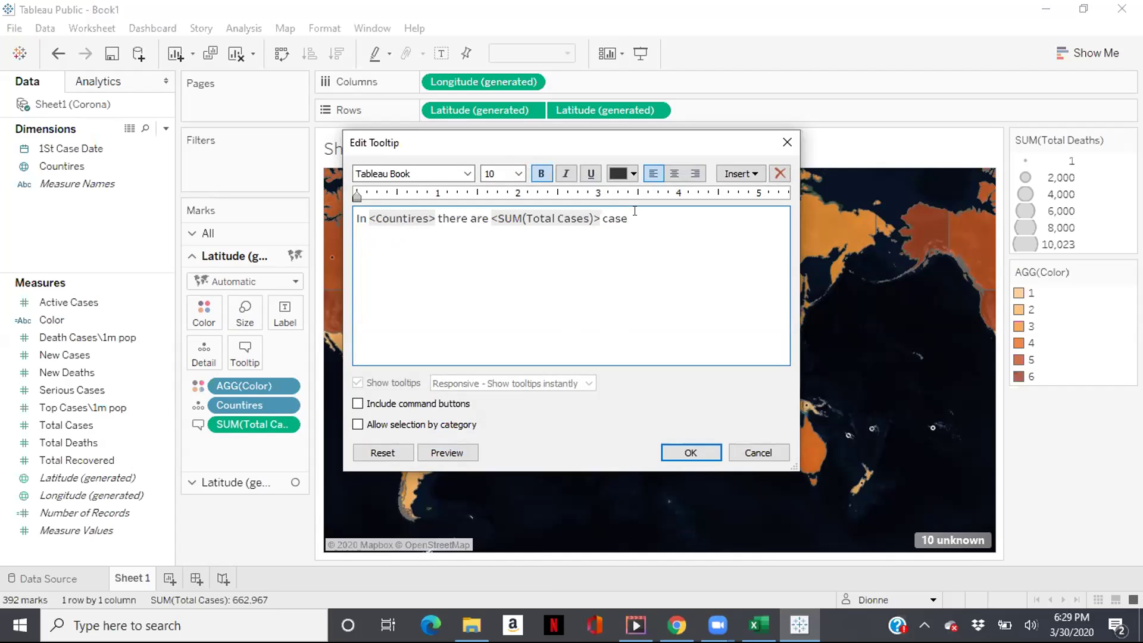
{"action": "type", "text": "(s)"}
{"action": "left_click", "coordinate": [459, 451]}
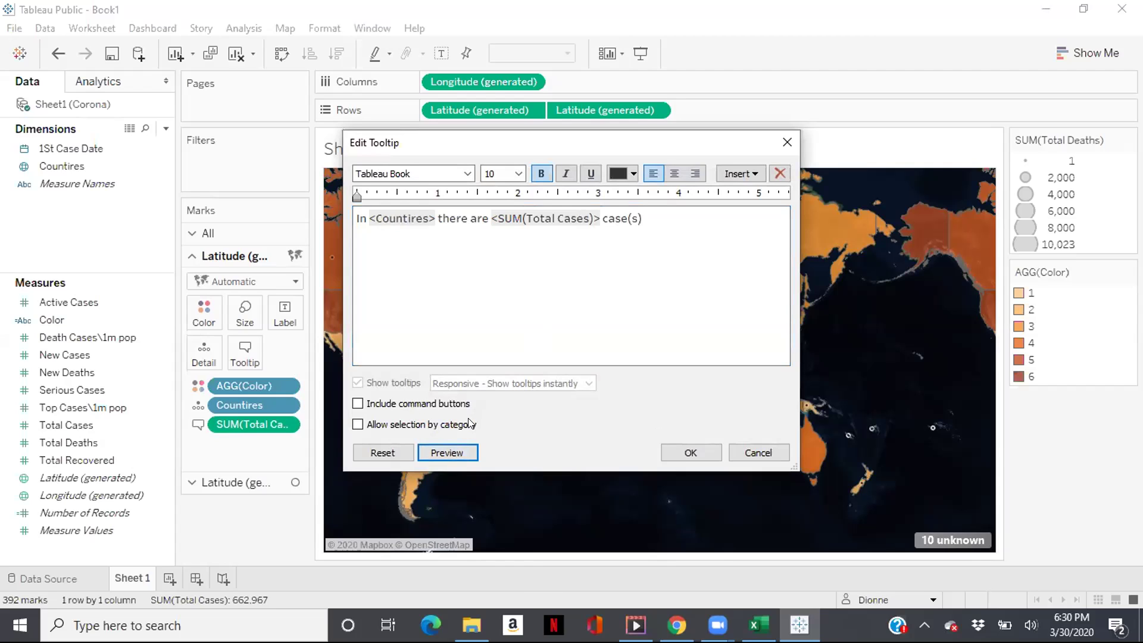
{"action": "left_click", "coordinate": [448, 451]}
- Set the whole total cases tooltip sentence to the Arial font
{"action": "left_click_drag", "start_coordinate": [355, 218], "coordinate": [692, 218]}
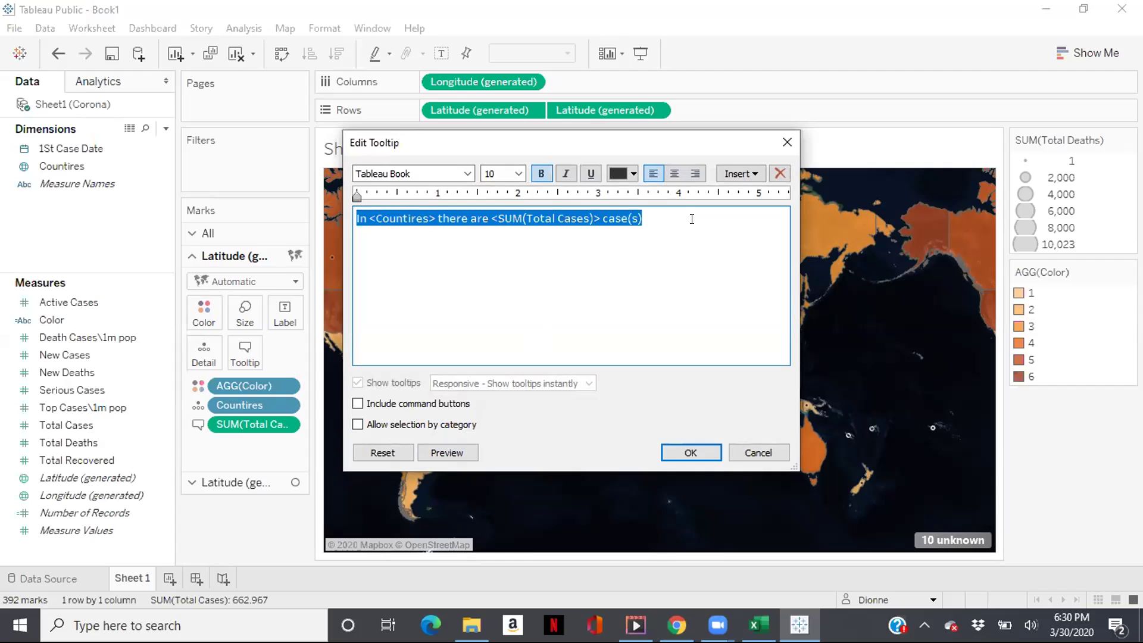
{"action": "left_click", "coordinate": [462, 173]}
{"action": "key", "text": "Home"}
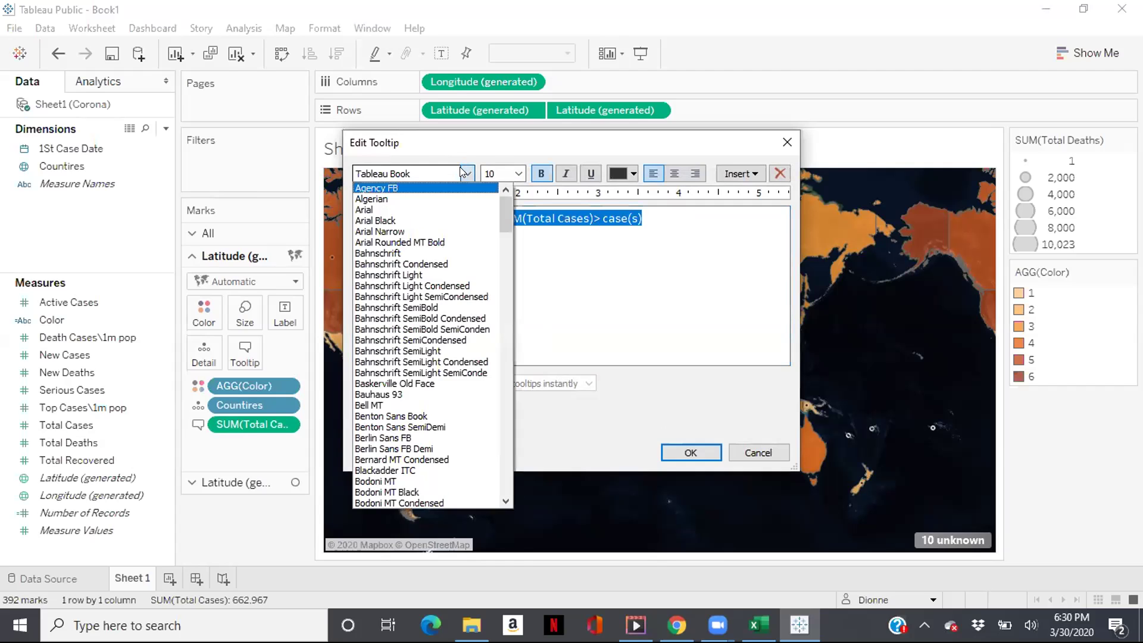
{"action": "left_click", "coordinate": [381, 208]}
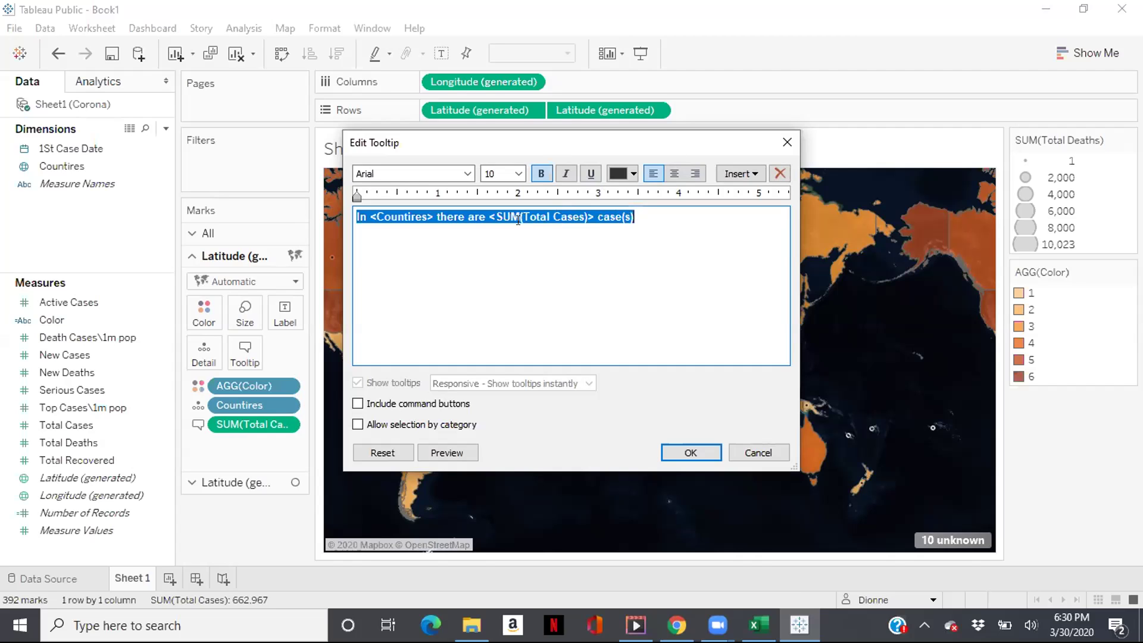
{"action": "left_click", "coordinate": [492, 235]}
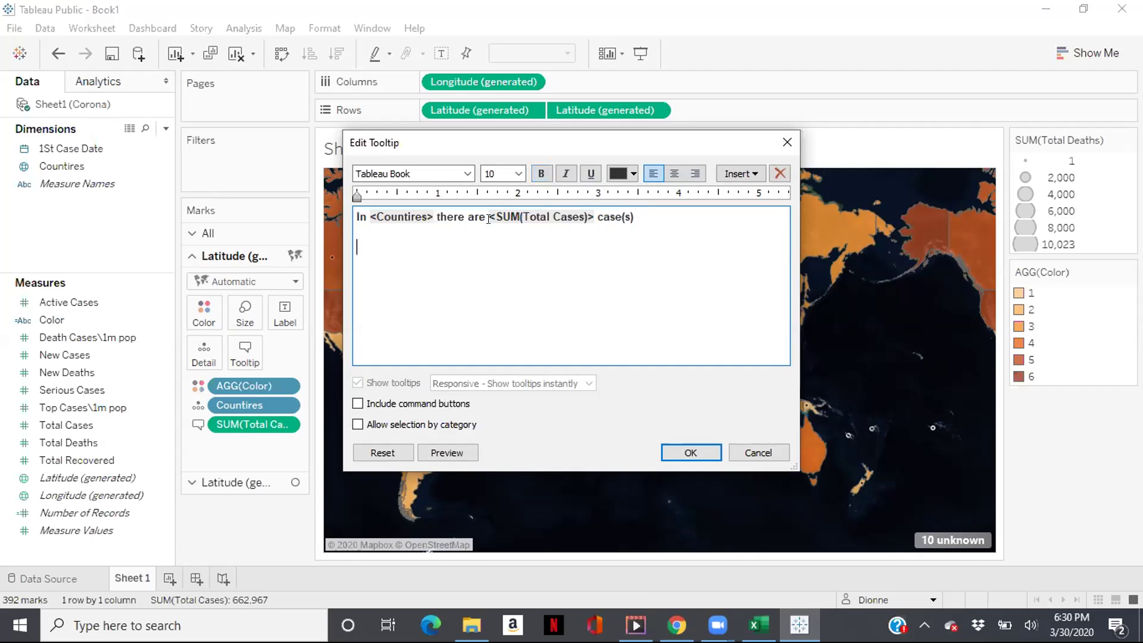
- Colour the <SUM(Total Cases)> field red in the tooltip sentence, preview it and apply the tooltip changes
{"action": "left_click_drag", "start_coordinate": [484, 216], "coordinate": [596, 215]}
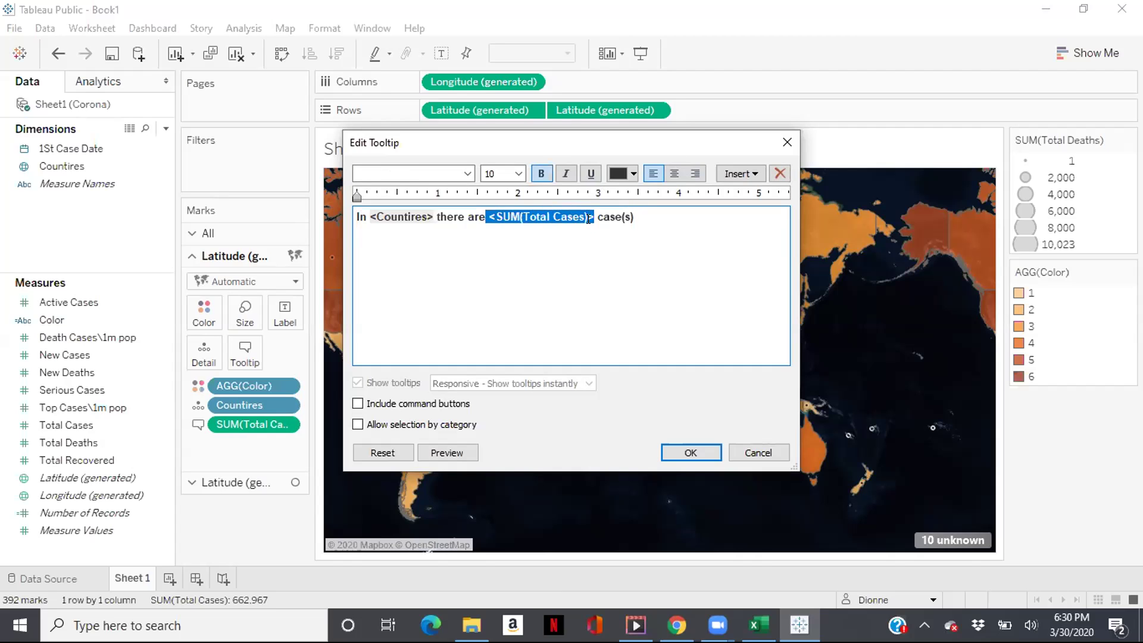
{"action": "left_click", "coordinate": [634, 173]}
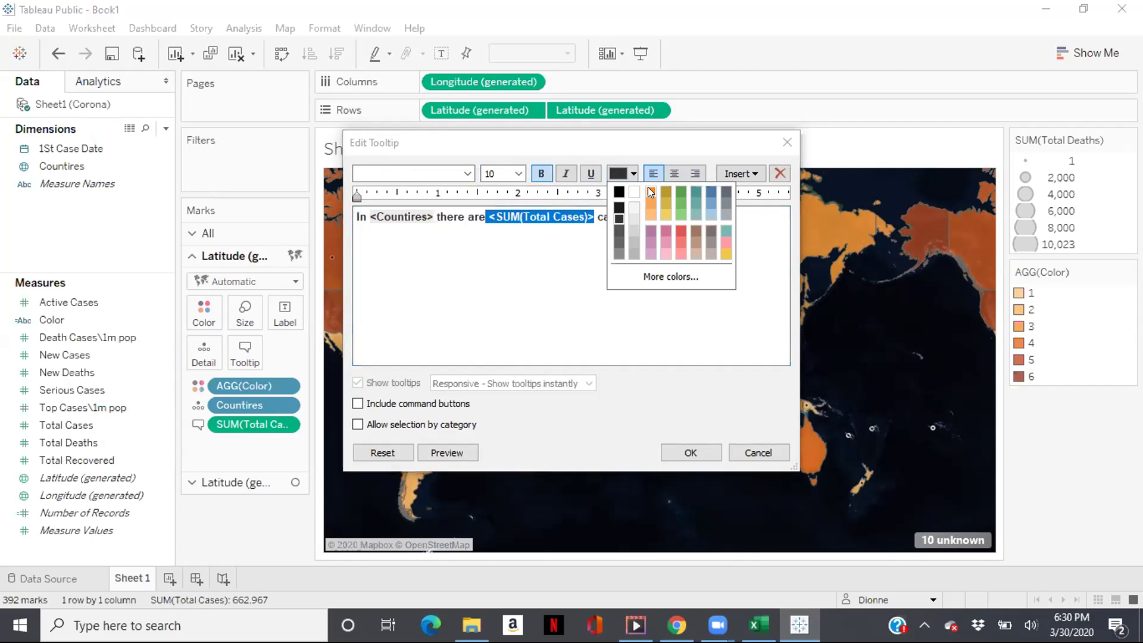
{"action": "left_click", "coordinate": [677, 229]}
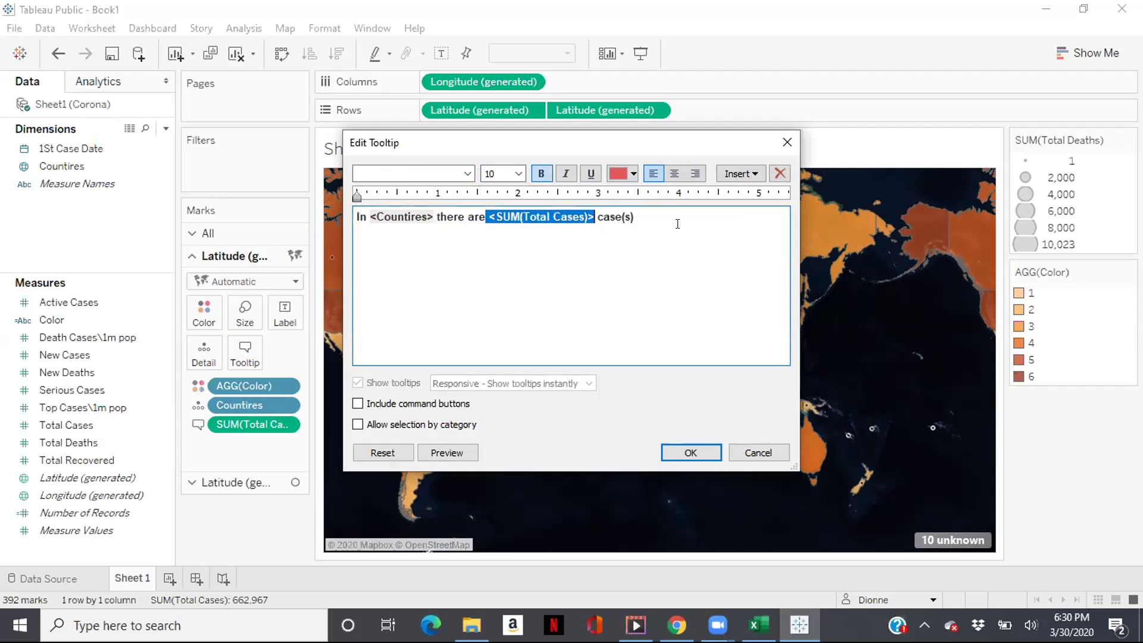
{"action": "left_click", "coordinate": [627, 252]}
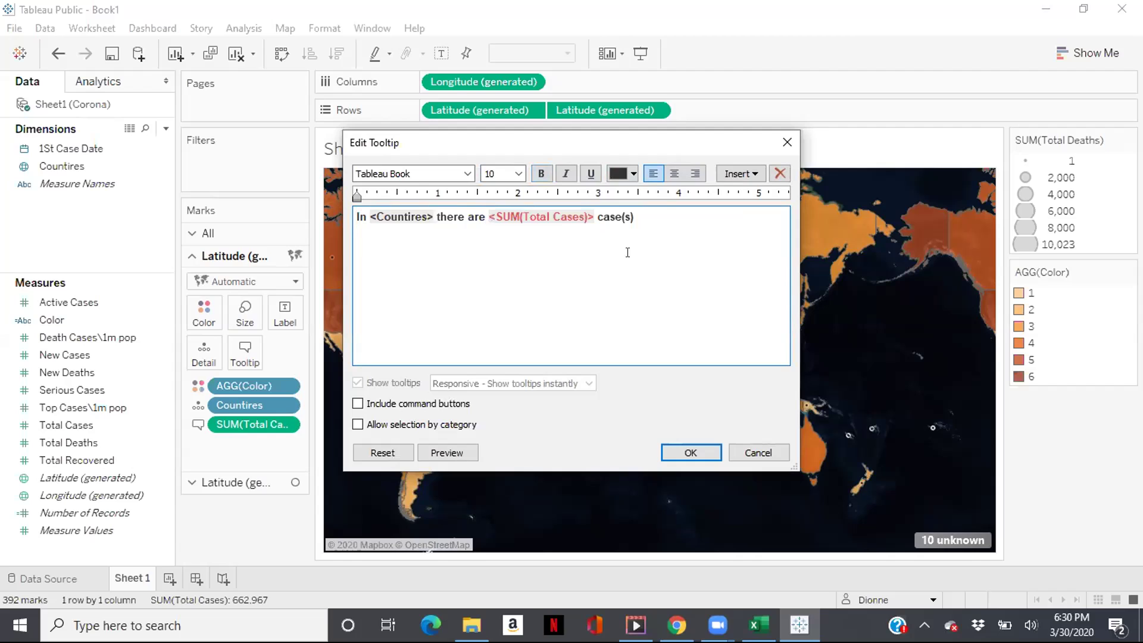
{"action": "left_click", "coordinate": [441, 453]}
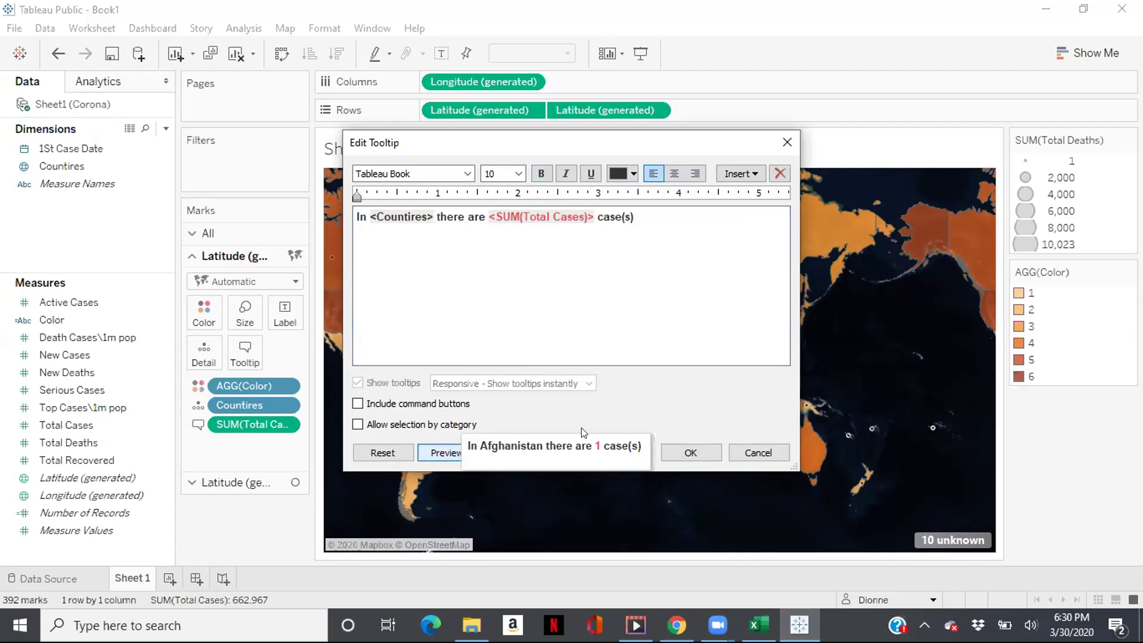
{"action": "left_click", "coordinate": [700, 453]}
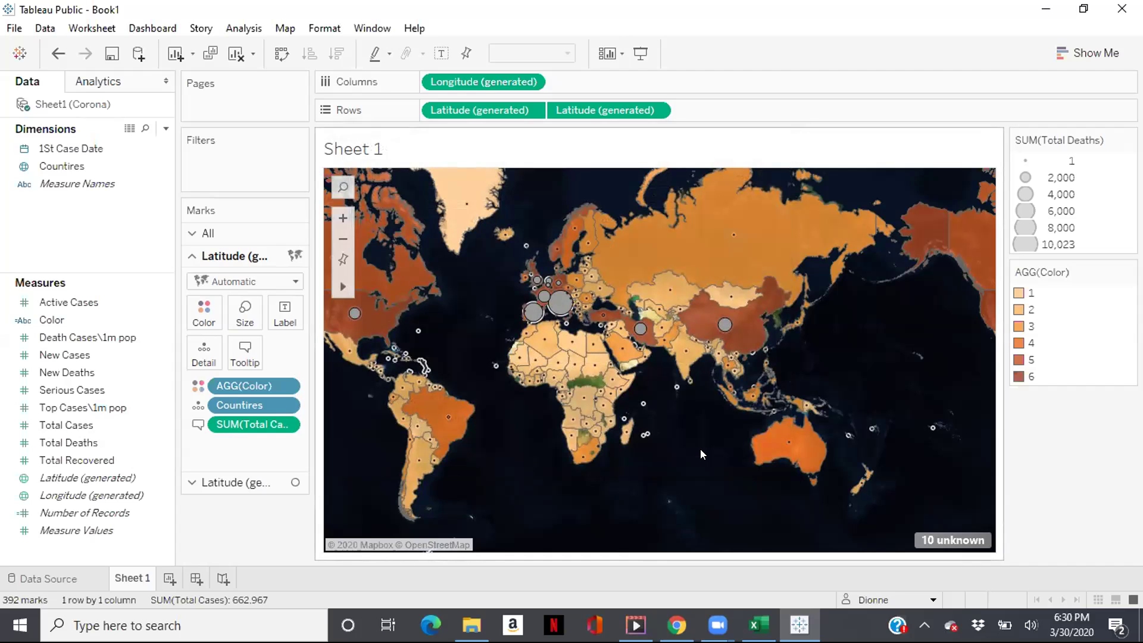
- Examine the case and death tooltips of several countries in Europe, Africa and the Middle East, and reset the map view
{"action": "mouse_move", "coordinate": [613, 358]}
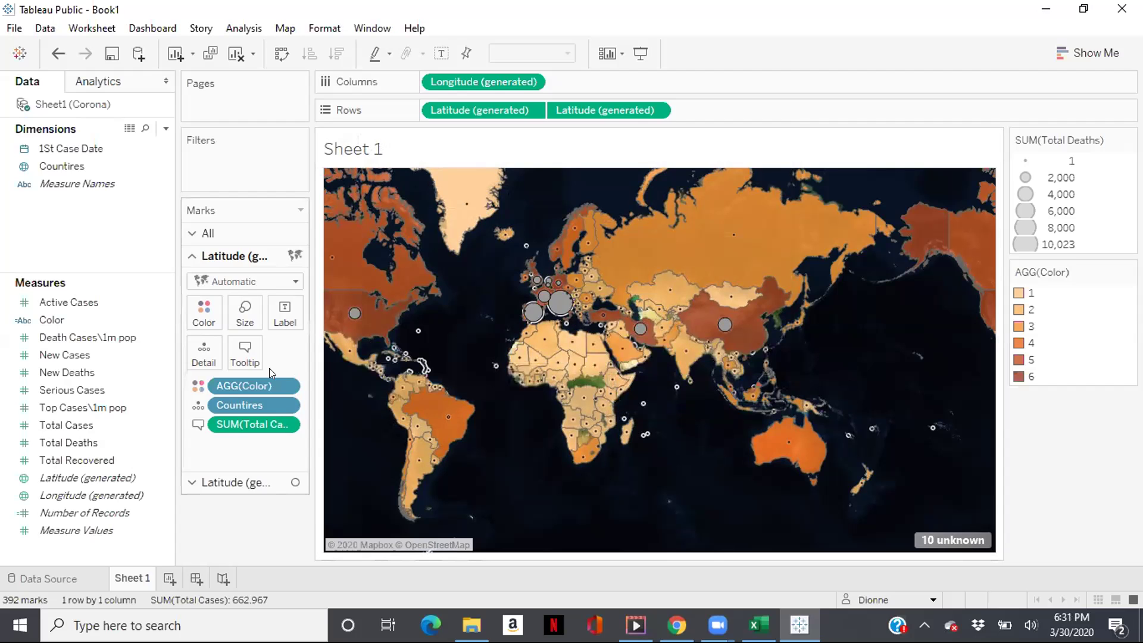
{"action": "double_click", "coordinate": [597, 315]}
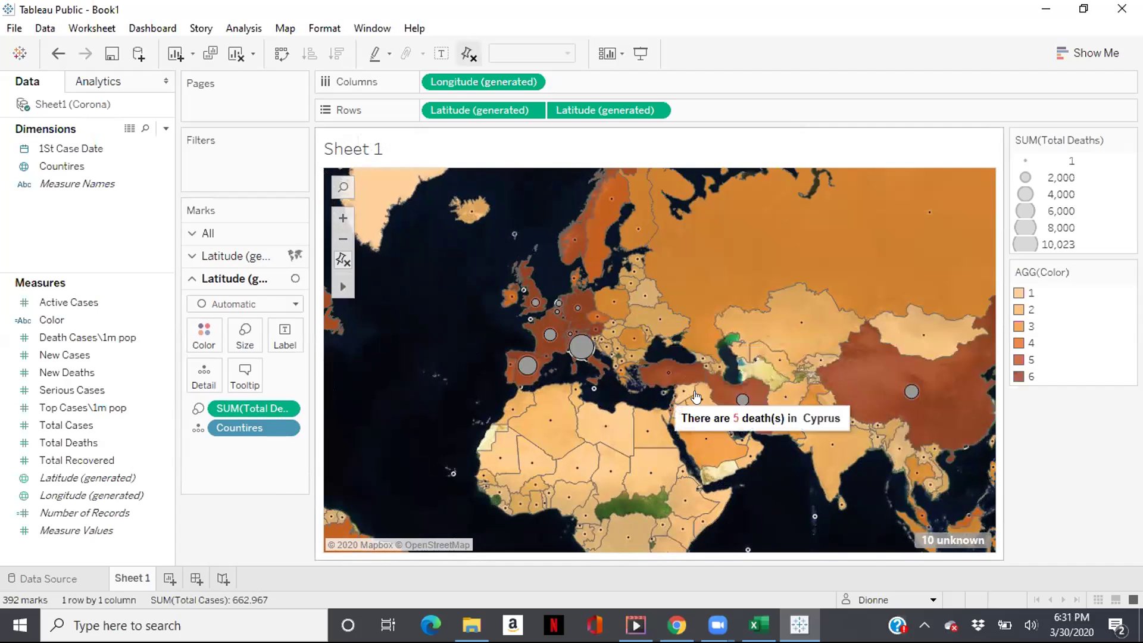
{"action": "mouse_move", "coordinate": [742, 400]}
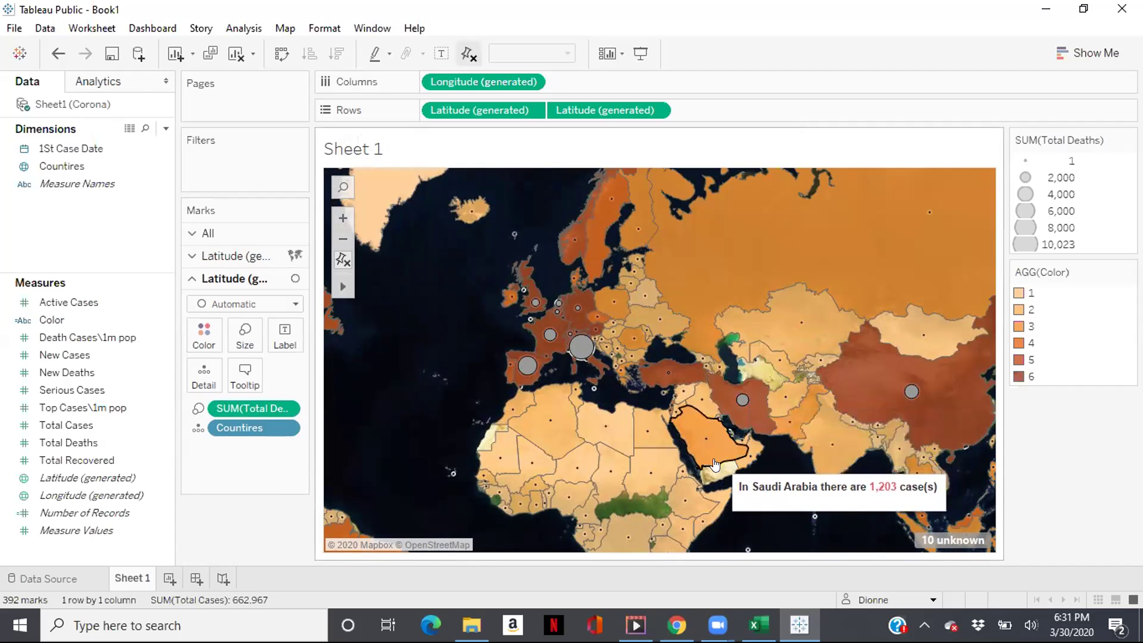
{"action": "mouse_move", "coordinate": [658, 475]}
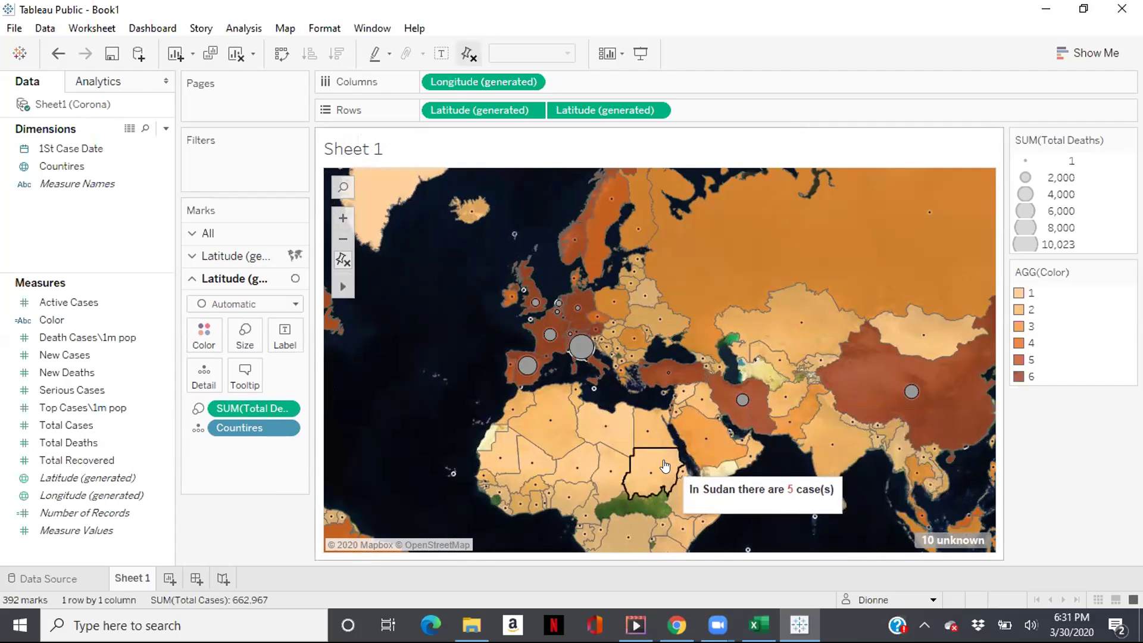
{"action": "mouse_move", "coordinate": [588, 488]}
{"action": "mouse_move", "coordinate": [553, 460]}
{"action": "mouse_move", "coordinate": [763, 314]}
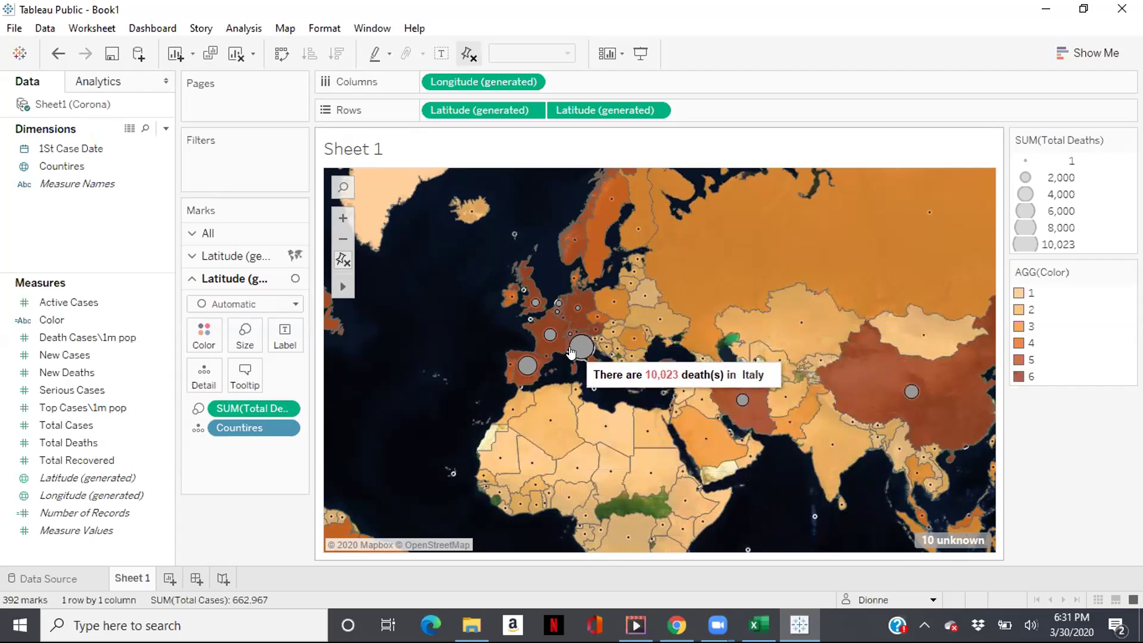
{"action": "mouse_move", "coordinate": [520, 358]}
{"action": "mouse_move", "coordinate": [540, 325]}
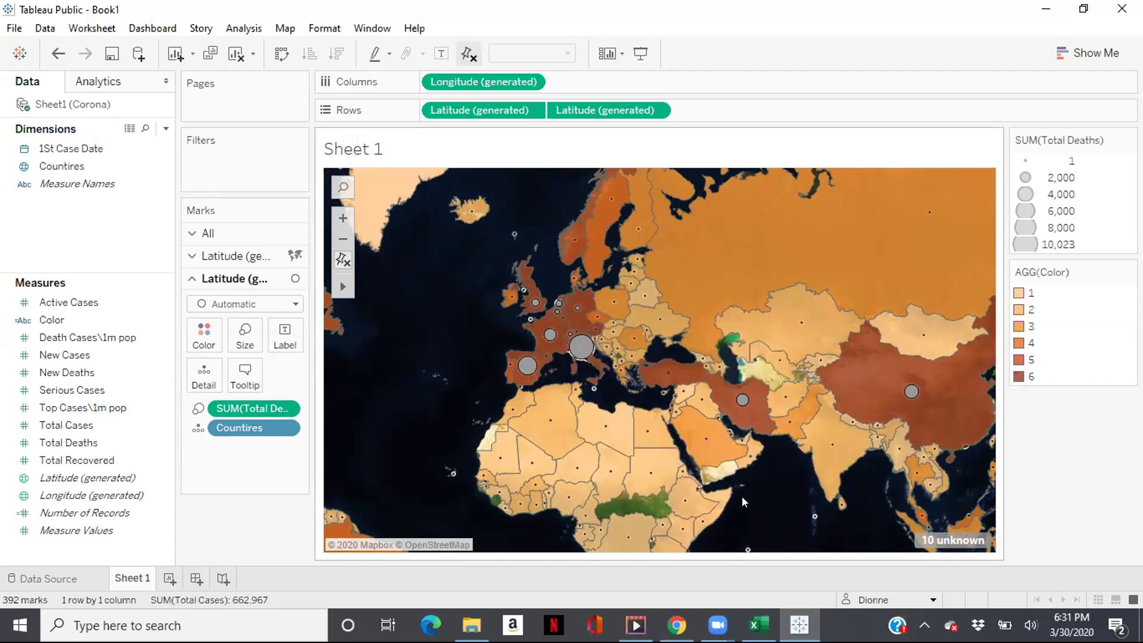
{"action": "mouse_move", "coordinate": [735, 465]}
{"action": "mouse_move", "coordinate": [916, 529]}
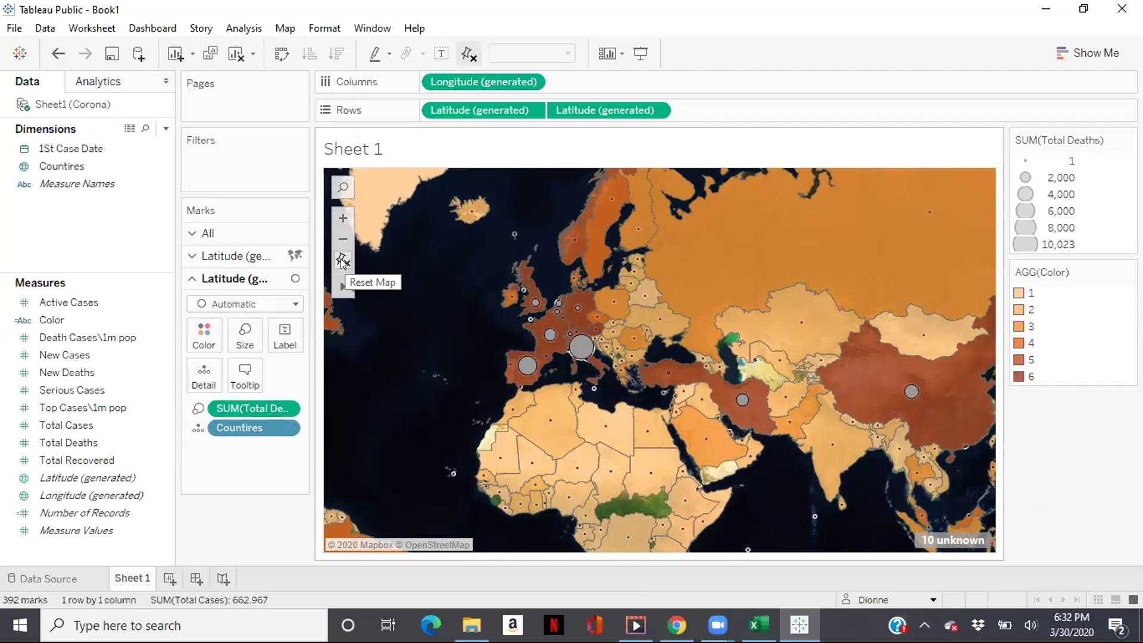
{"action": "left_click", "coordinate": [344, 261]}
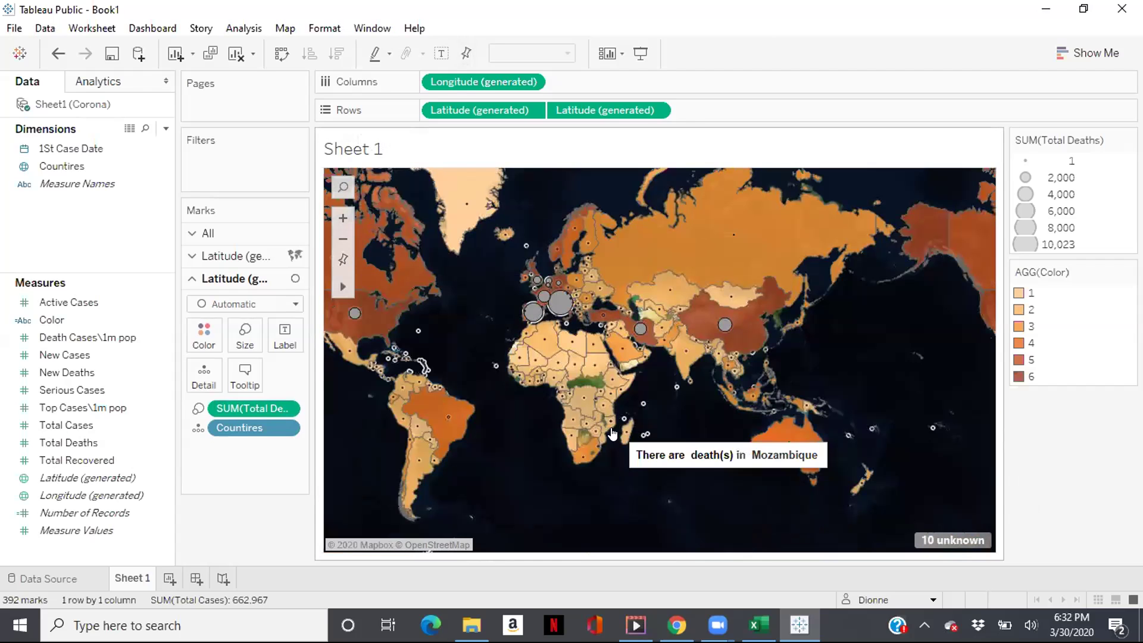
- Open the location editing for the map's unknown values and match CAR to Central African Republic
{"action": "left_click", "coordinate": [931, 540]}
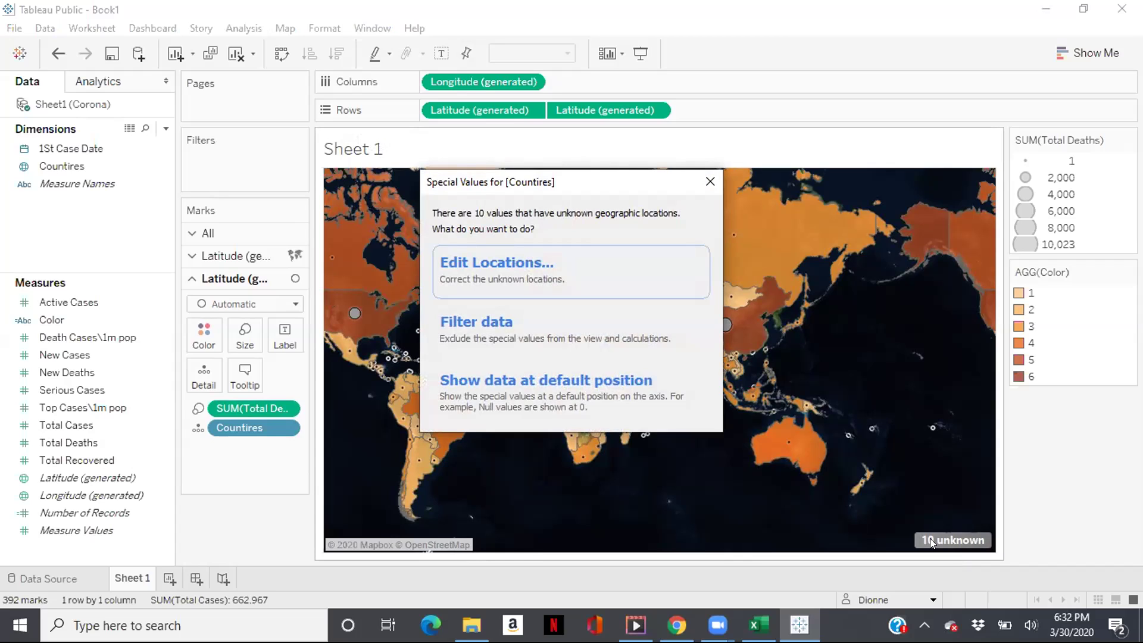
{"action": "left_click", "coordinate": [583, 274]}
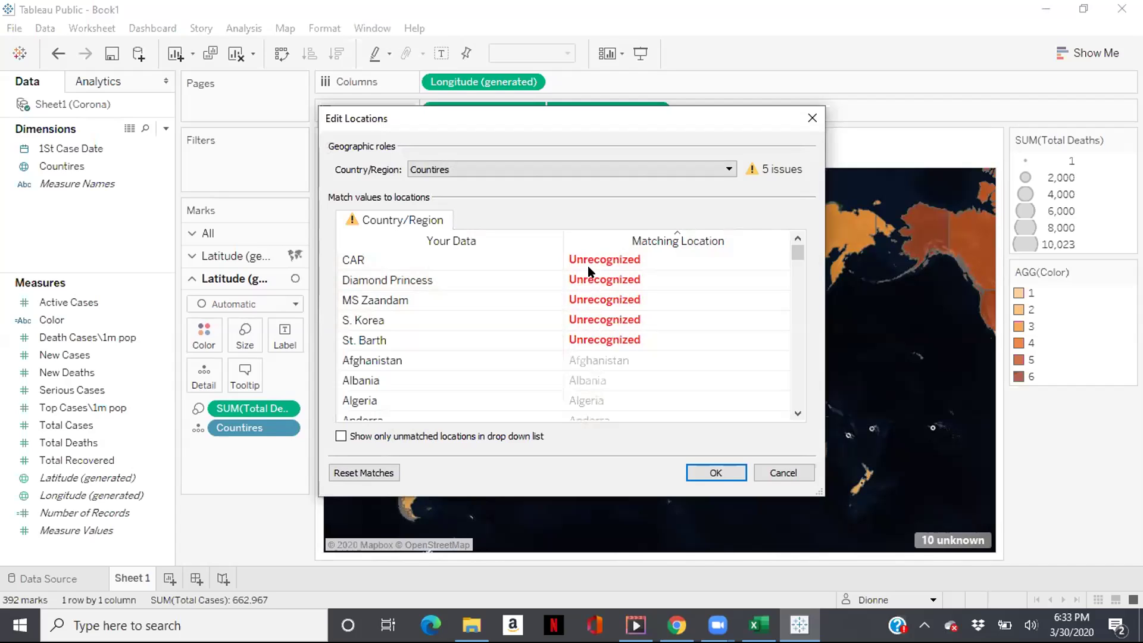
{"action": "left_click", "coordinate": [588, 266]}
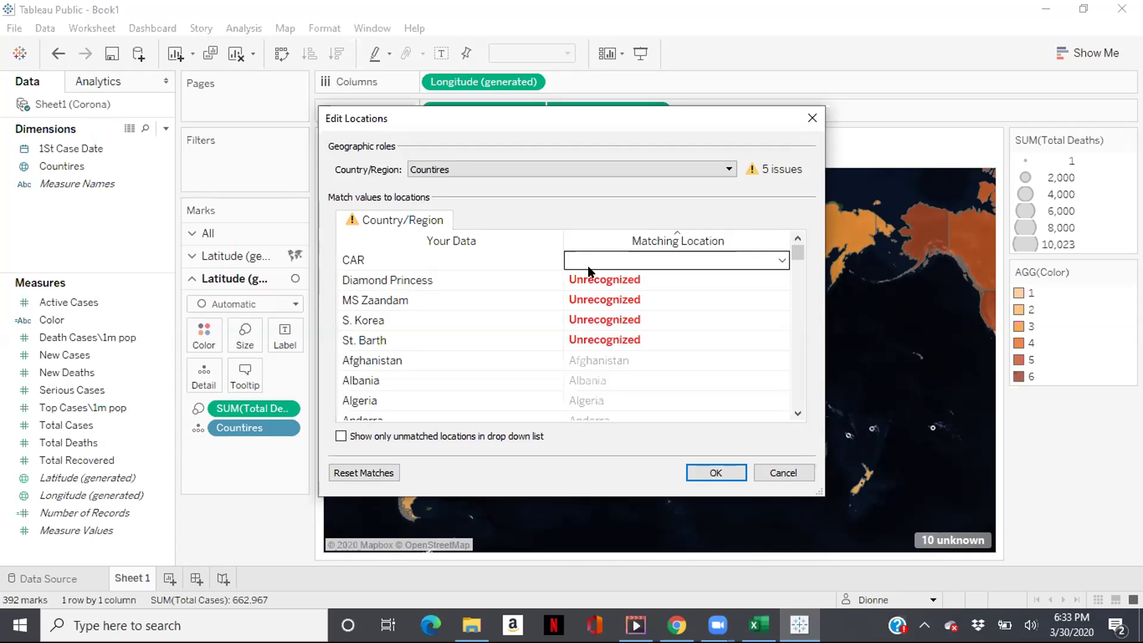
{"action": "type", "text": "Central"}
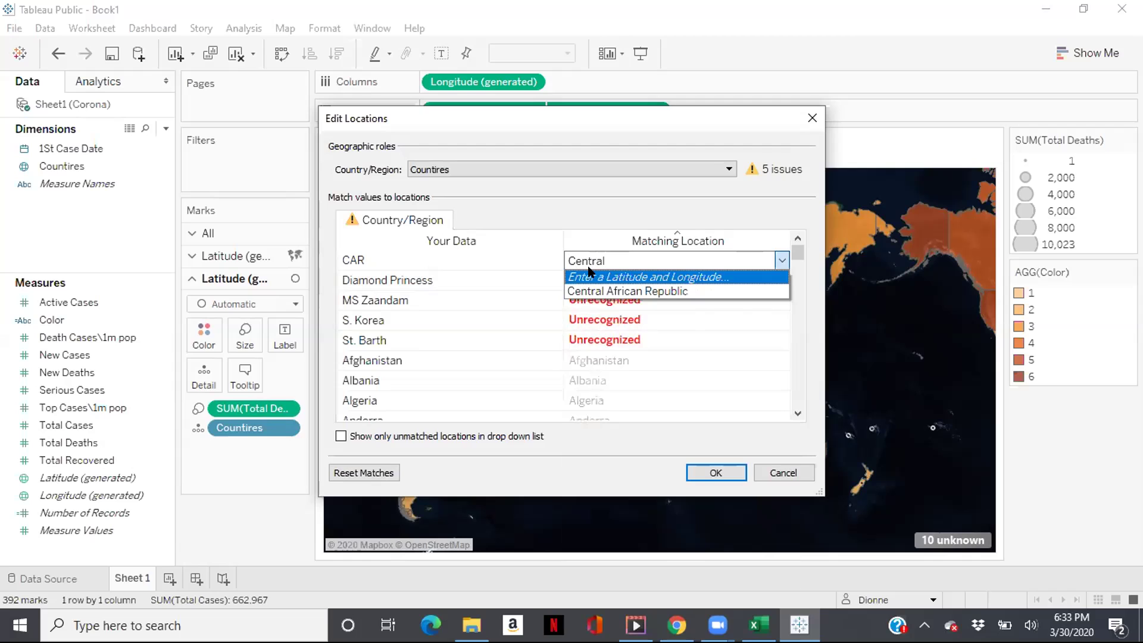
{"action": "left_click", "coordinate": [596, 286]}
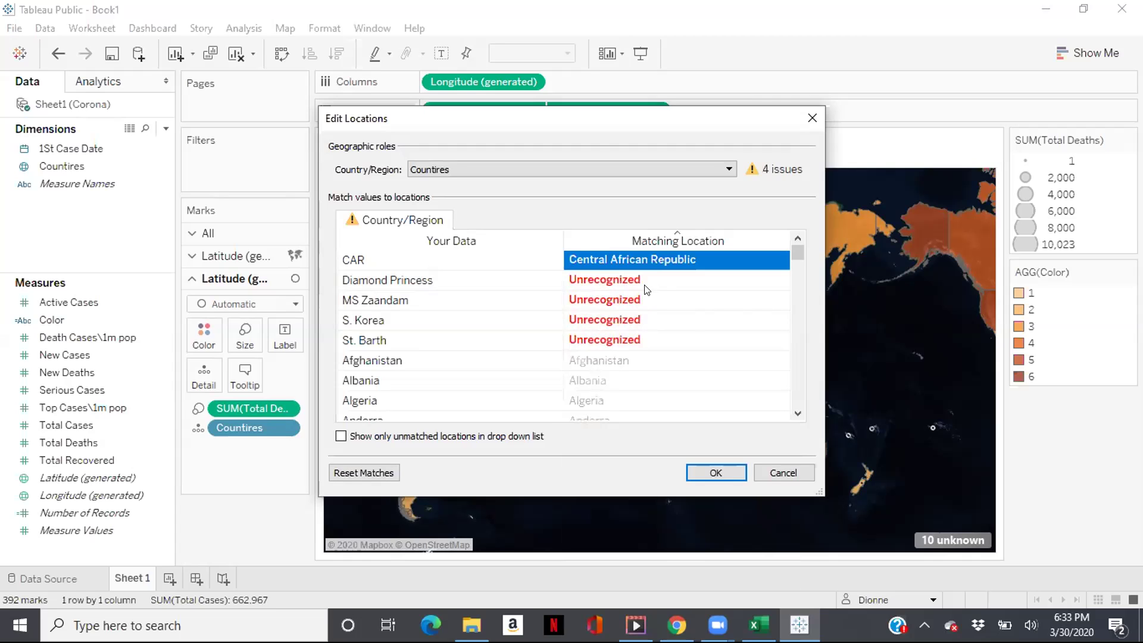
- Match the unrecognized S. Korea entry to the location South Korea
{"action": "left_click", "coordinate": [604, 321]}
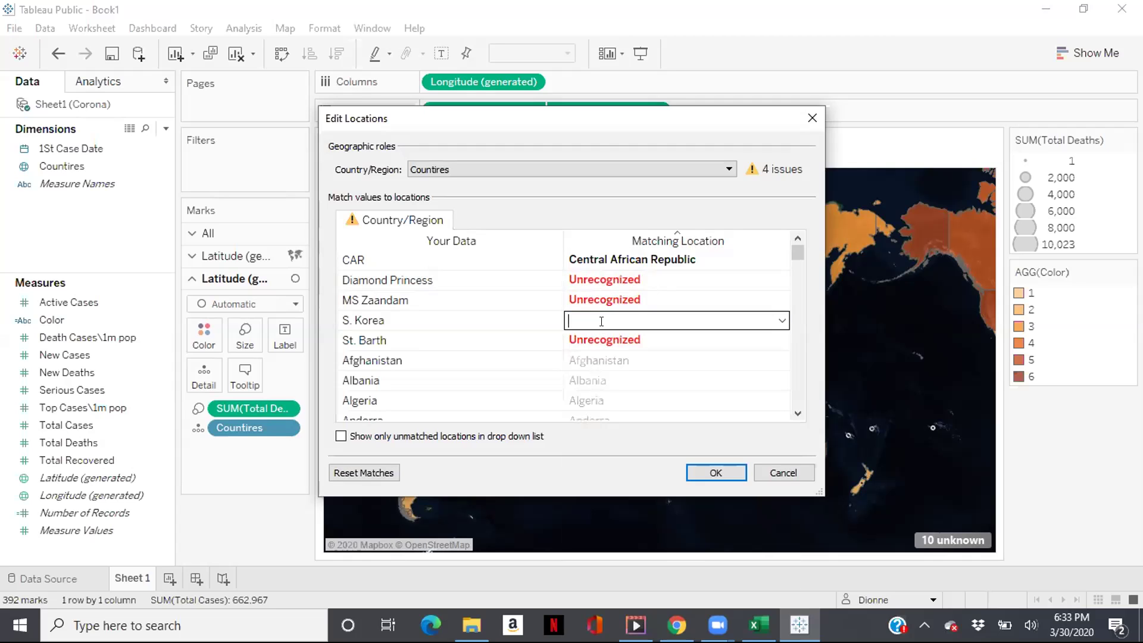
{"action": "type", "text": "S"}
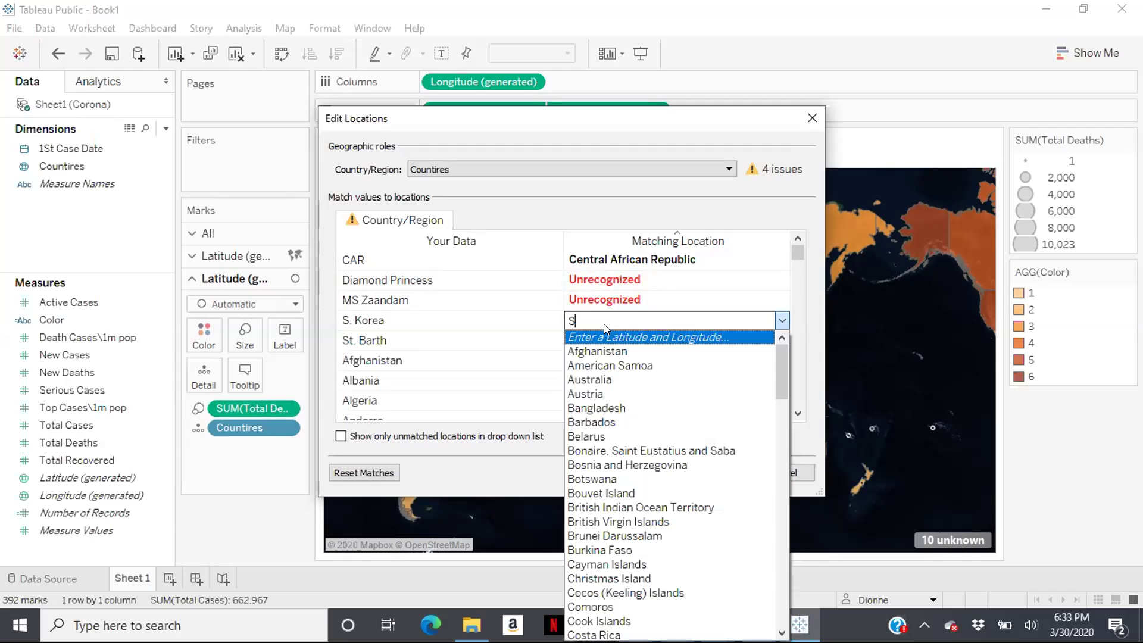
{"action": "type", "text": "ou"}
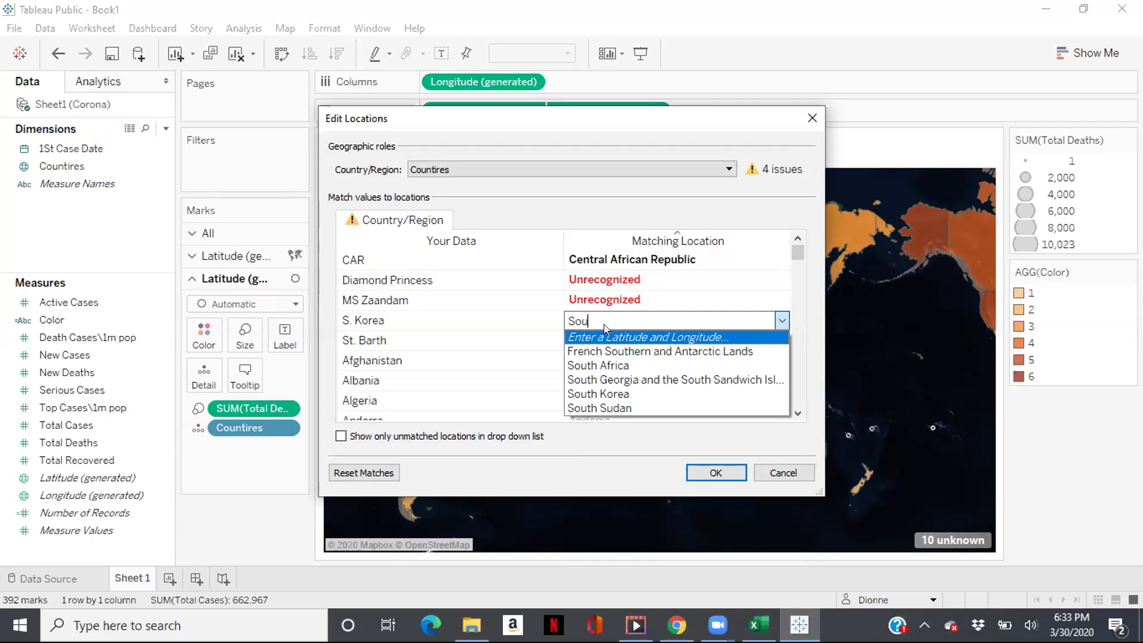
{"action": "left_click", "coordinate": [605, 394]}
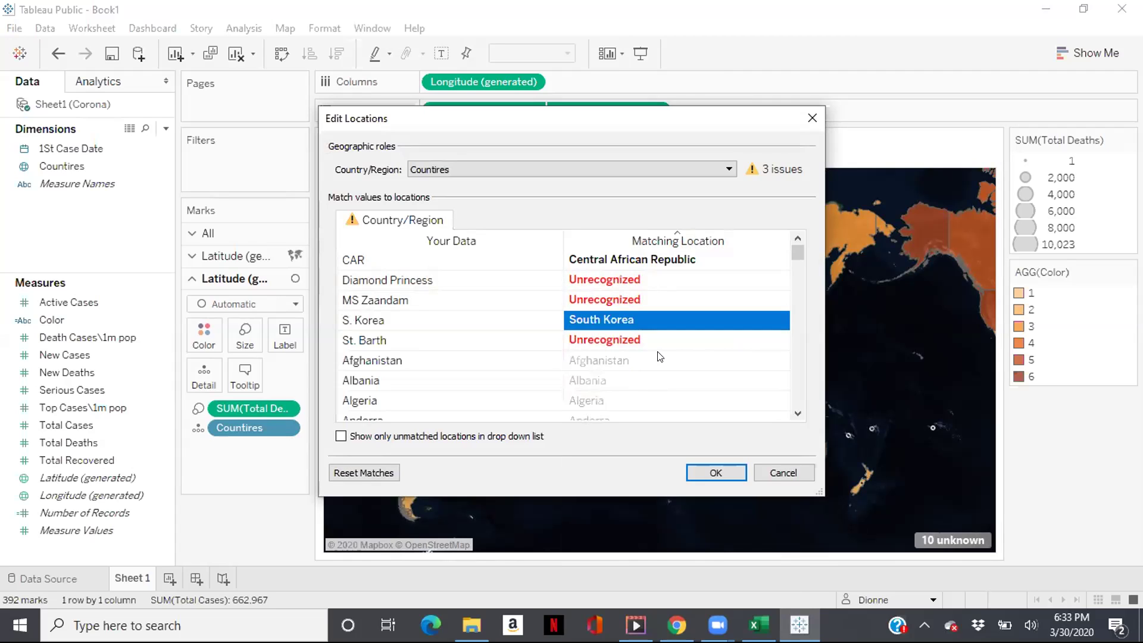
- Leave Diamond Princess, MS Zaandam and St. Barth unmatched and apply the edited locations
{"action": "left_click", "coordinate": [671, 340]}
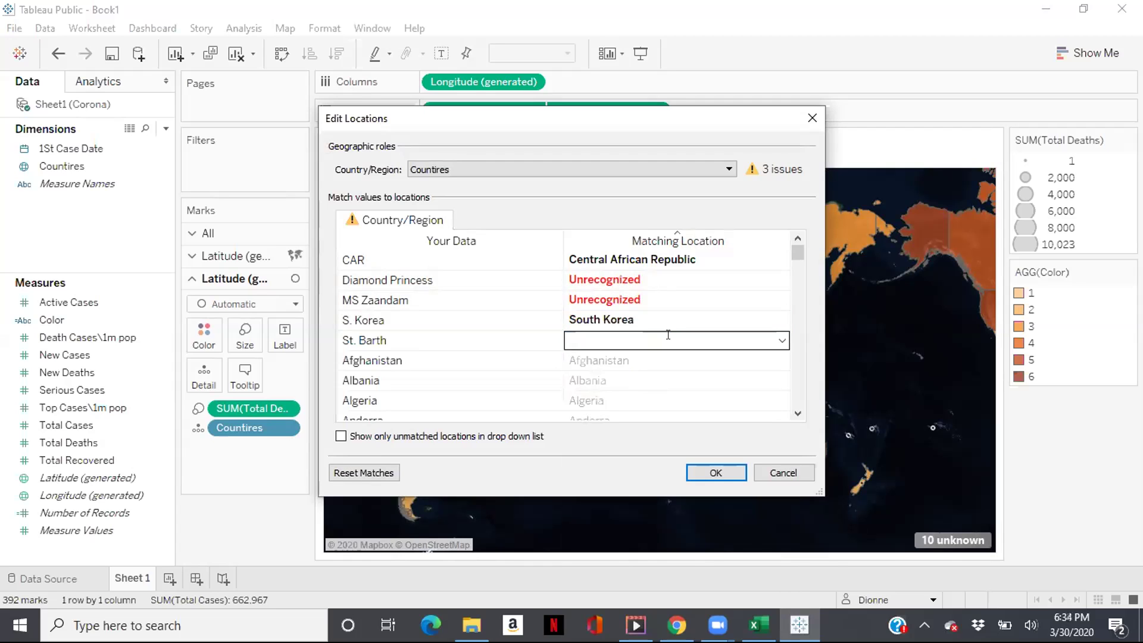
{"action": "left_click", "coordinate": [724, 299]}
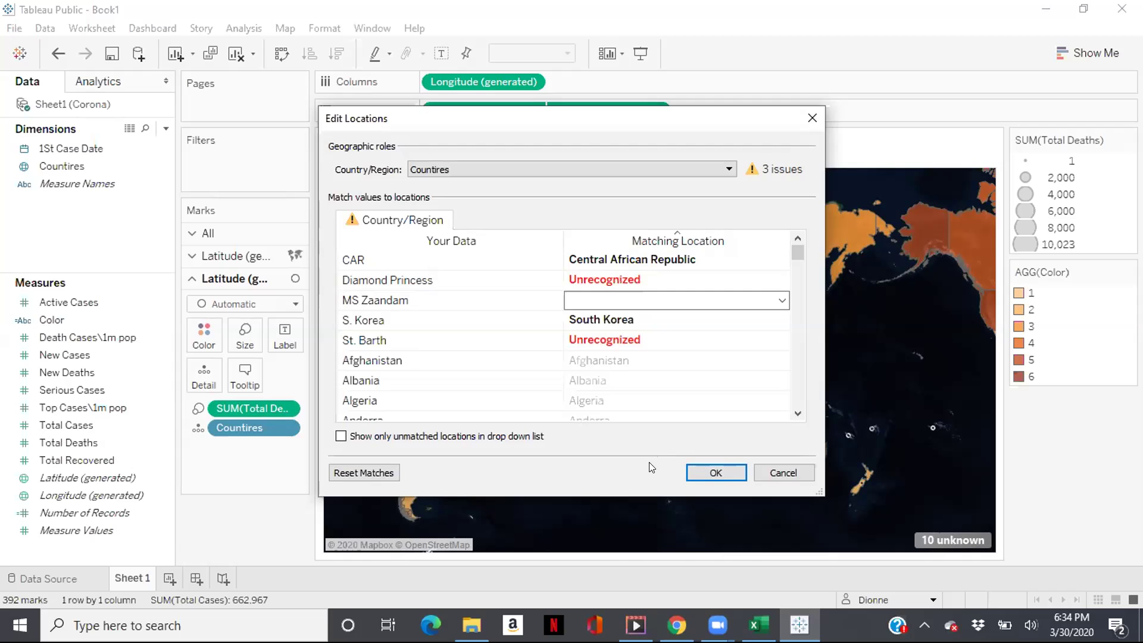
{"action": "left_click", "coordinate": [703, 372]}
{"action": "left_click", "coordinate": [703, 371]}
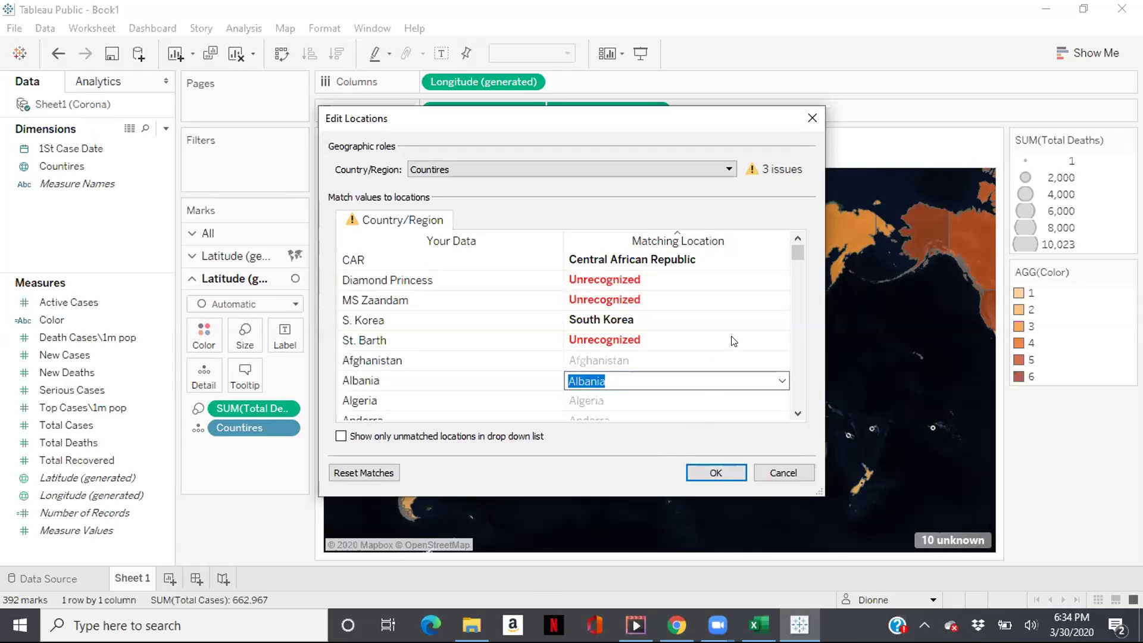
{"action": "double_click", "coordinate": [748, 298]}
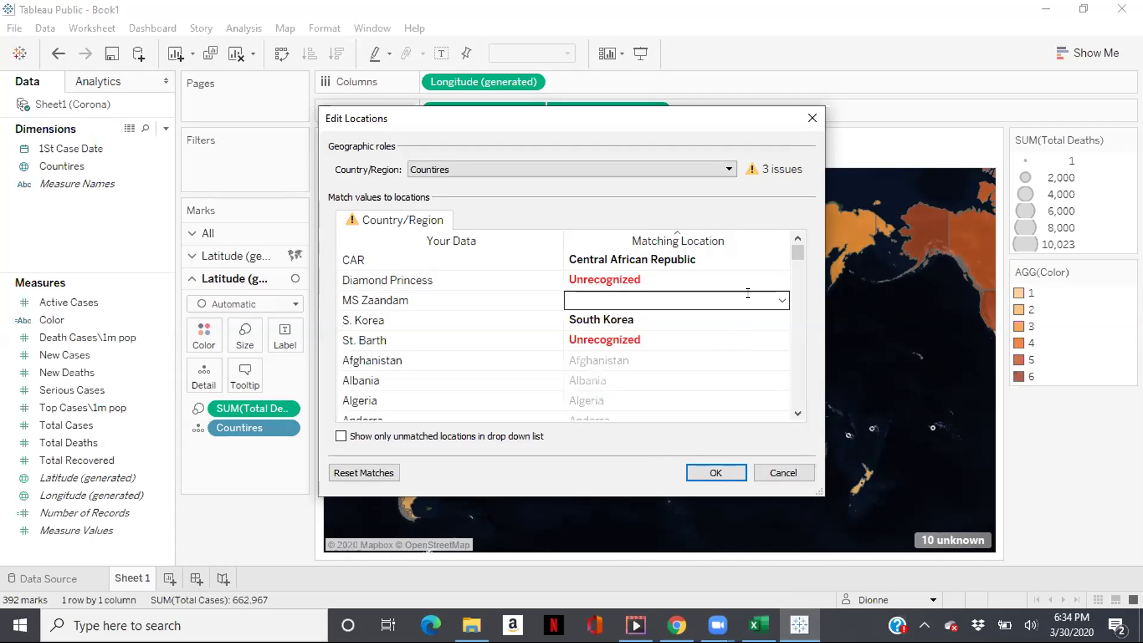
{"action": "left_click", "coordinate": [717, 355]}
{"action": "left_click", "coordinate": [717, 354]}
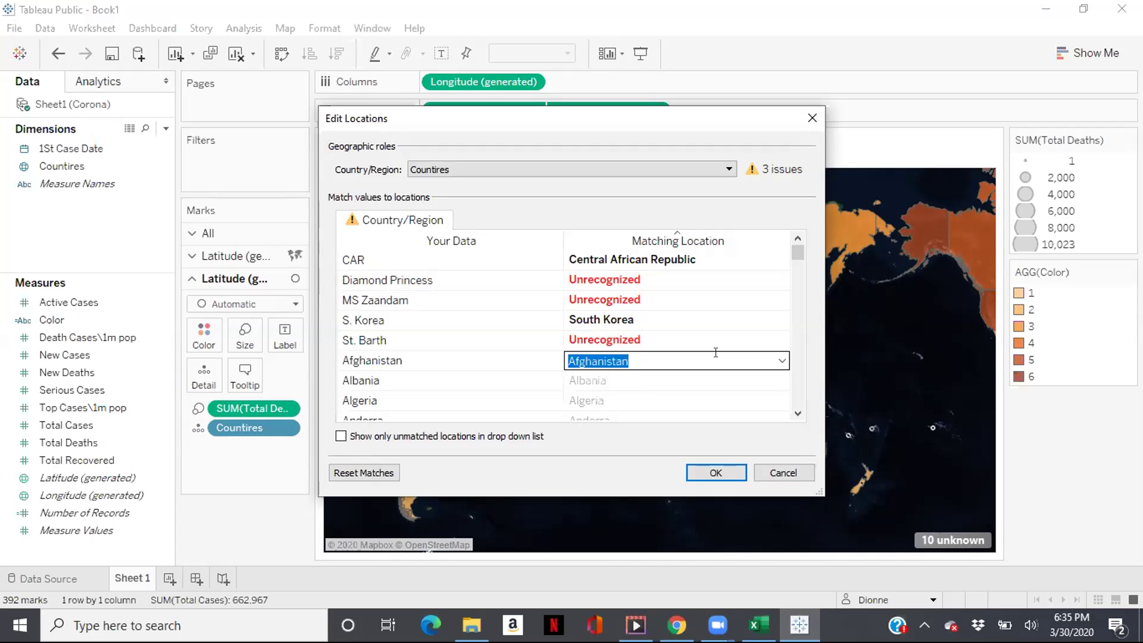
{"action": "left_click", "coordinate": [703, 469]}
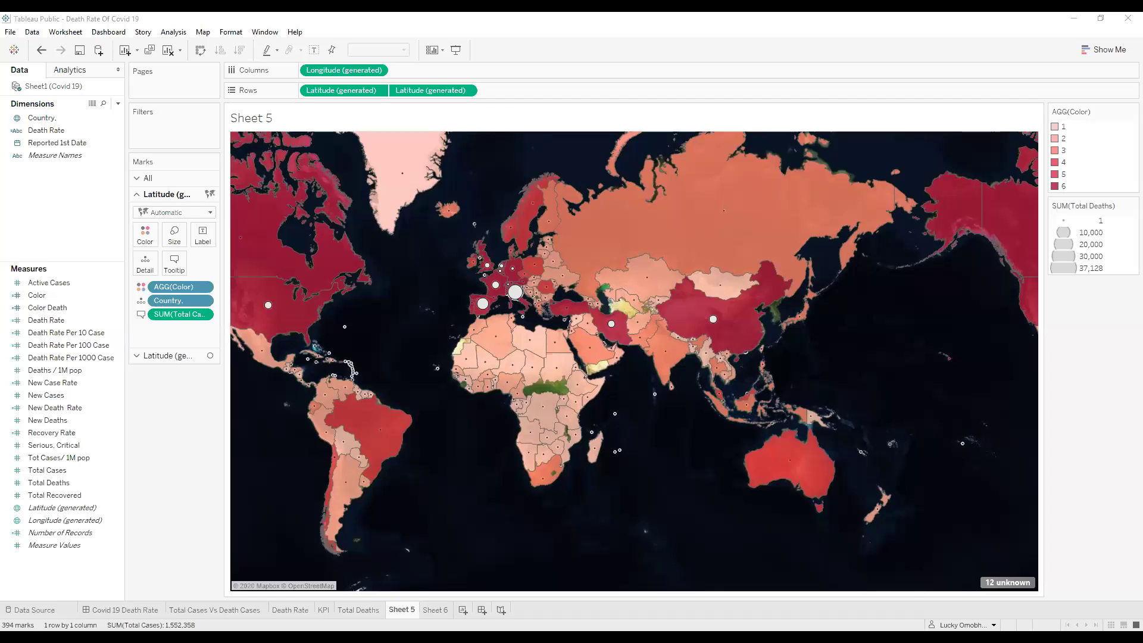
- Rename Sheet 5 of the Death Rate Of Covid 19 workbook as "Case | Death By Country"
{"action": "double_click", "coordinate": [398, 609]}
{"action": "type", "text": "Case"}
{"action": "type", "text": " I"}
{"action": "type", "text": " Dea"}
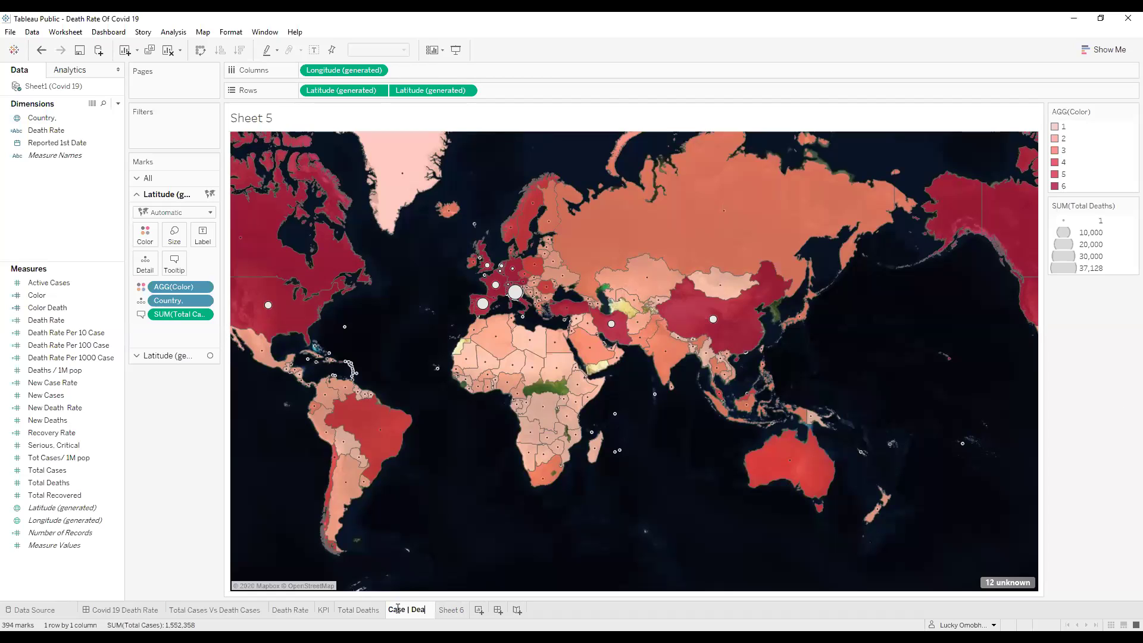
{"action": "type", "text": "th"}
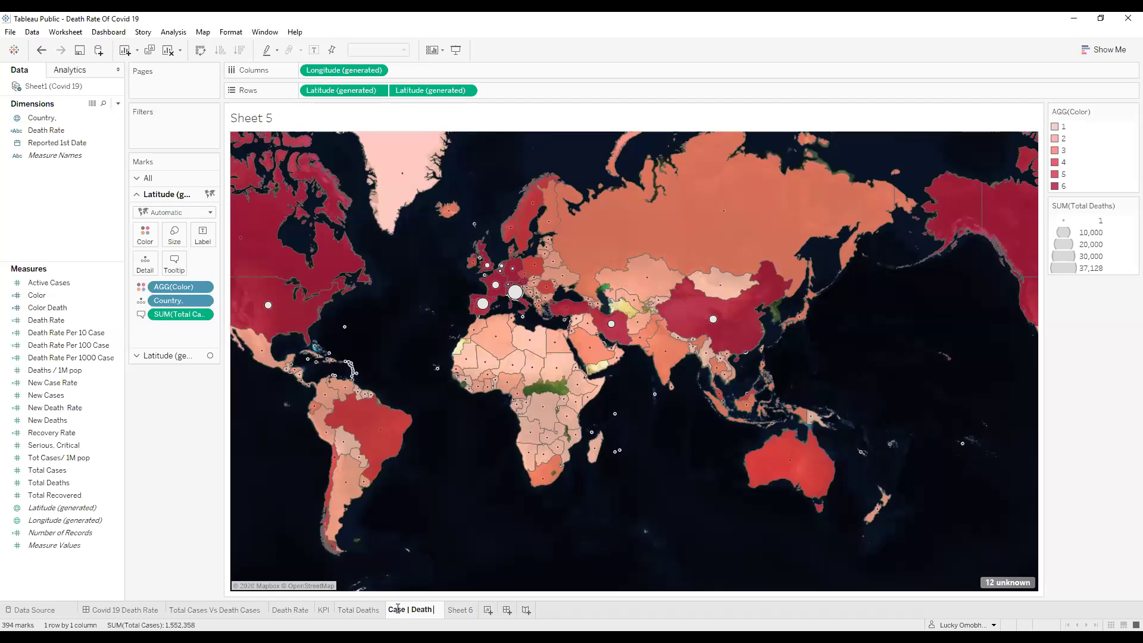
{"action": "type", "text": " By Country"}
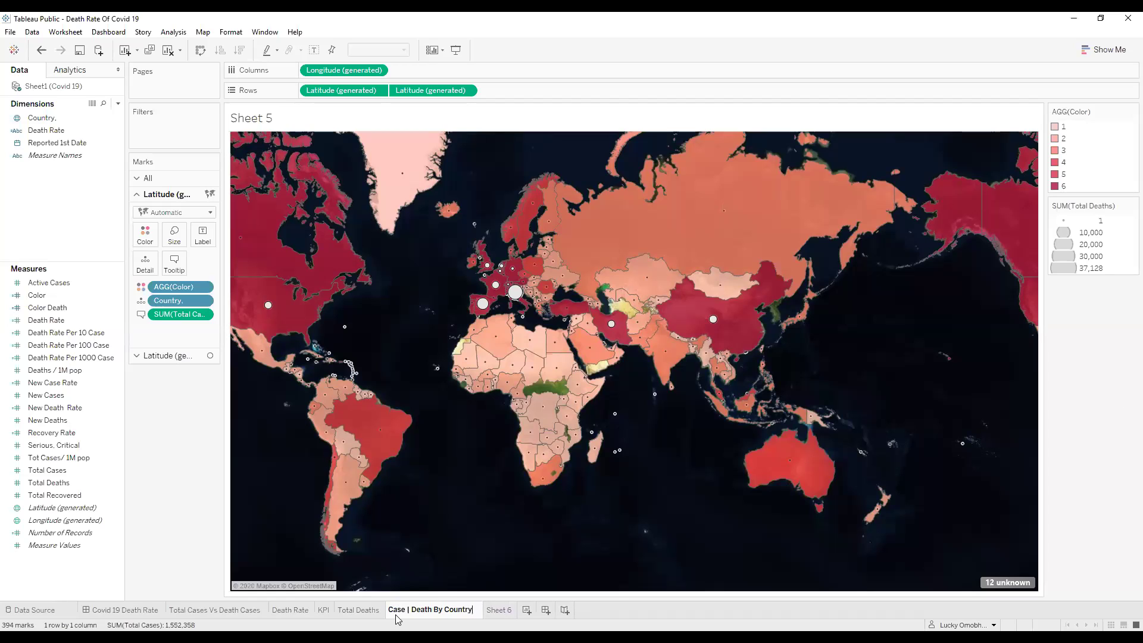
{"action": "key", "text": "Return"}
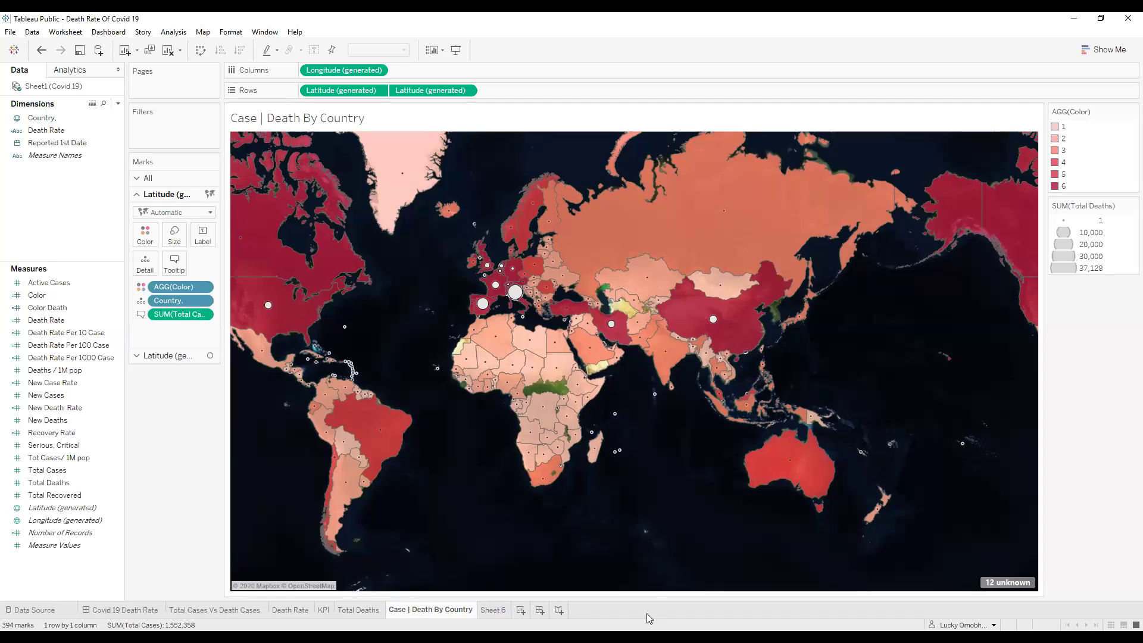
- Open Sheet 6 of the workbook
{"action": "right_click", "coordinate": [495, 611]}
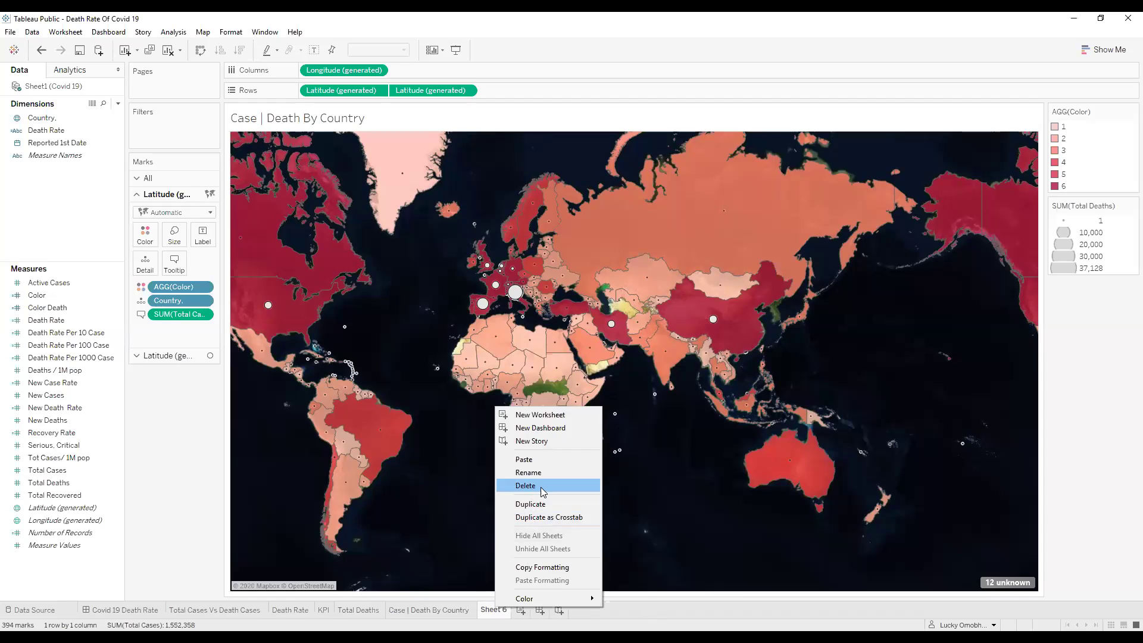
{"action": "left_click", "coordinate": [476, 420]}
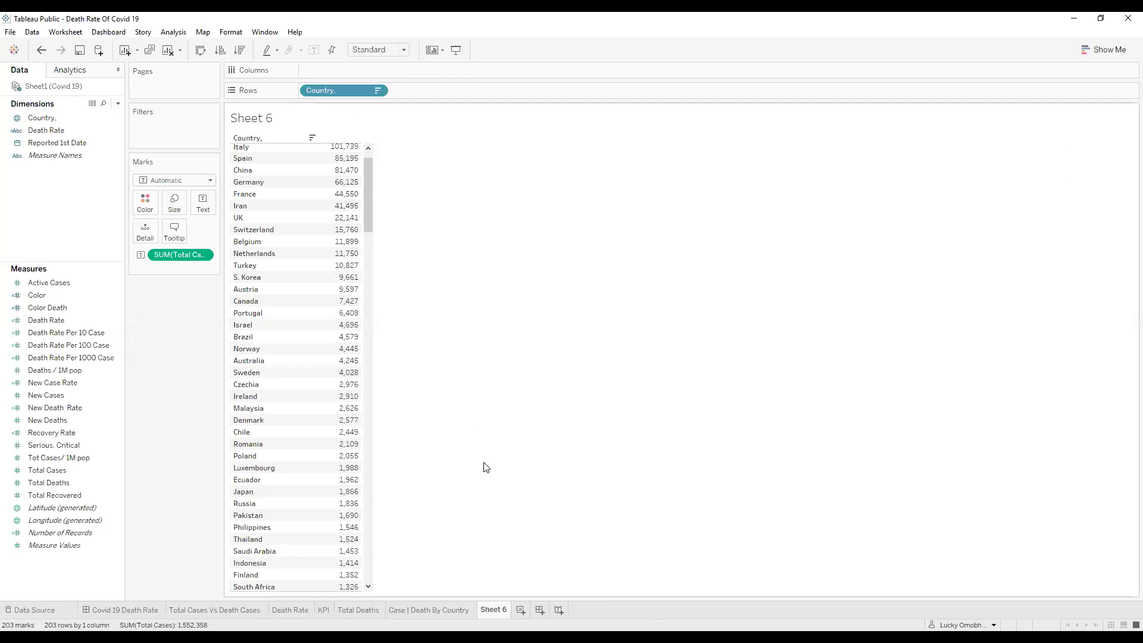
- Delete Sheet 6 and add a new blank worksheet in its place
{"action": "right_click", "coordinate": [488, 615]}
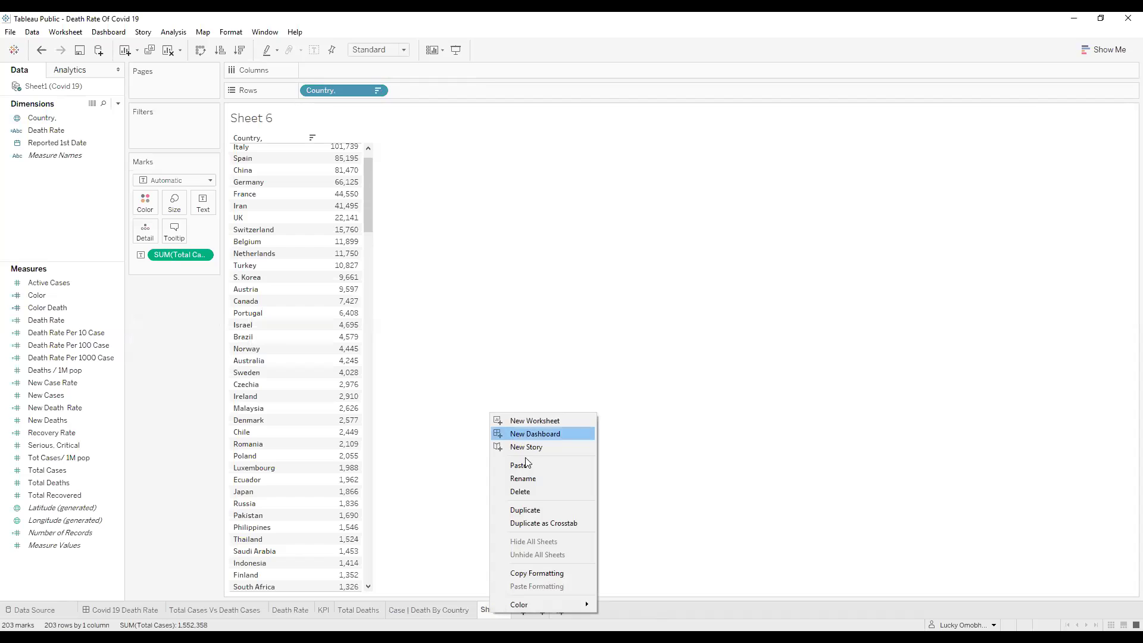
{"action": "left_click", "coordinate": [530, 493]}
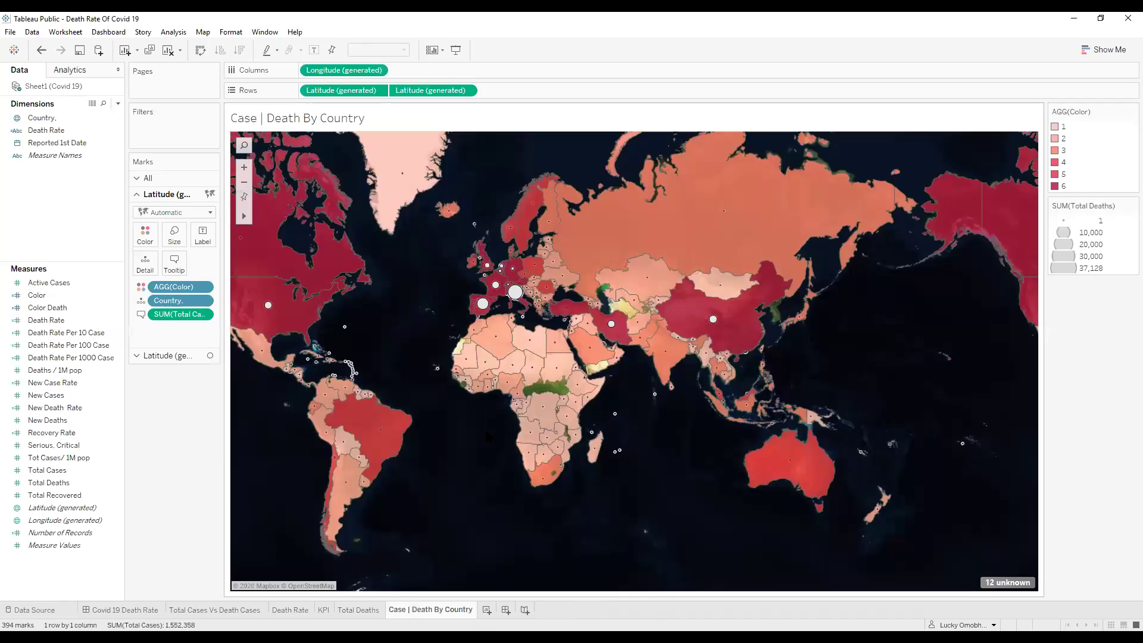
{"action": "left_click", "coordinate": [486, 609]}
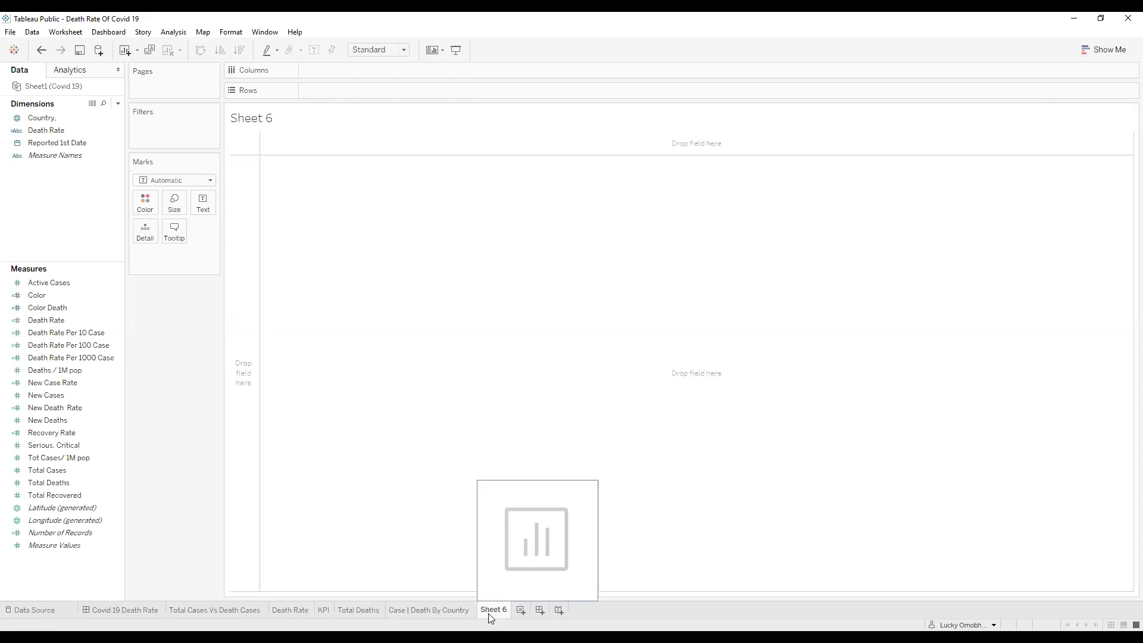
{"action": "left_click", "coordinate": [130, 609]}
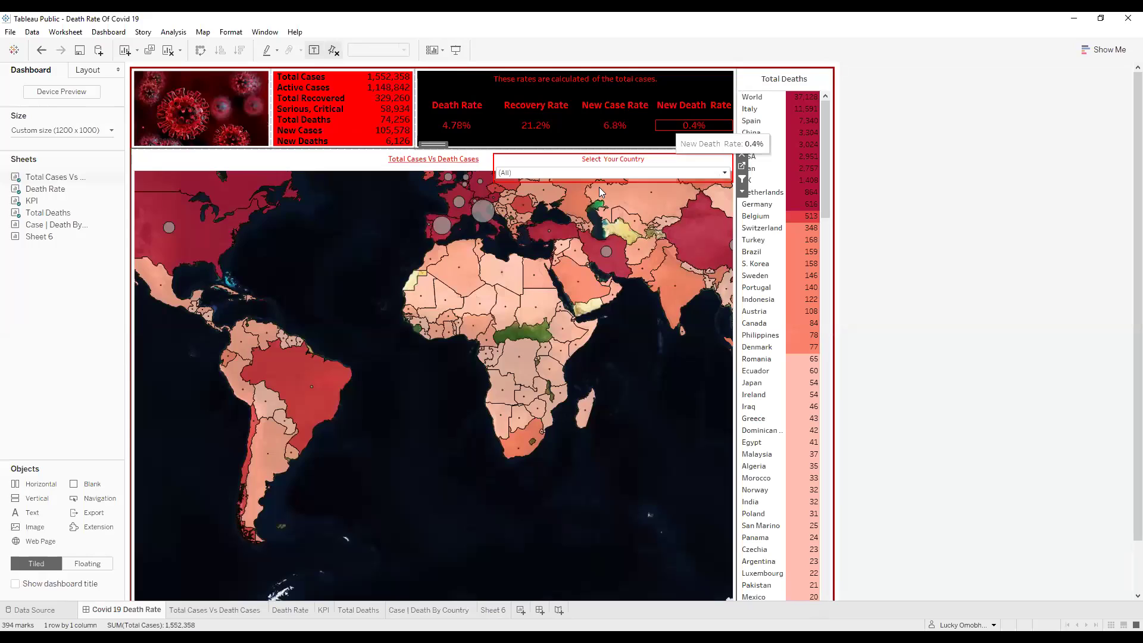
{"action": "left_click", "coordinate": [496, 614]}
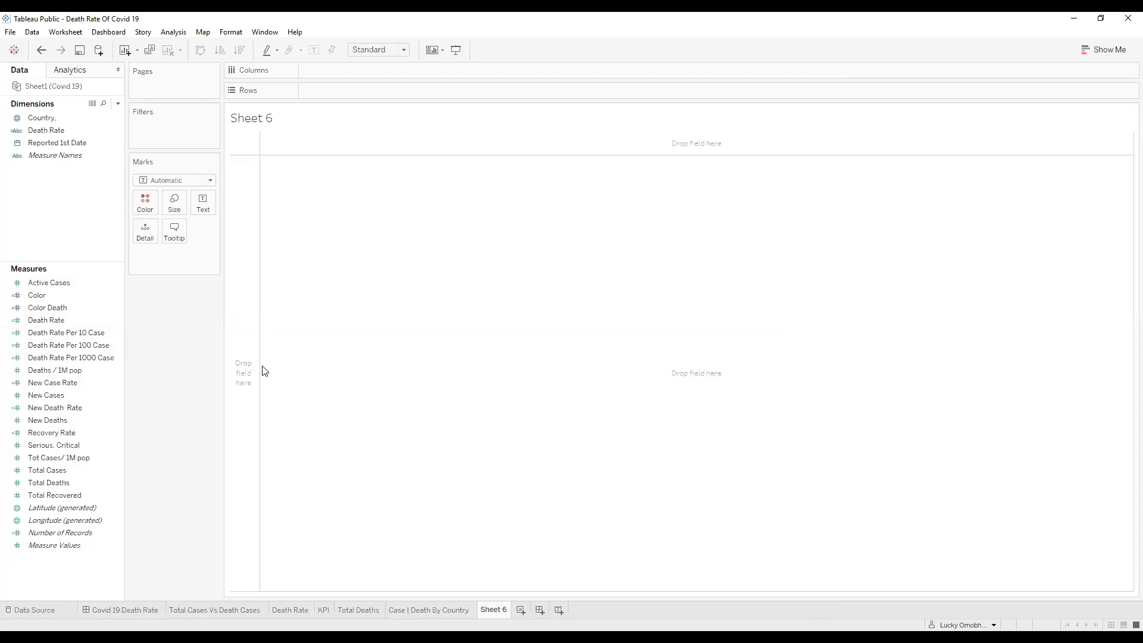
- Lay out Reported 1st Date as exact dates across the columns of the blank Sheet 6
{"action": "left_click", "coordinate": [71, 145]}
{"action": "left_click", "coordinate": [49, 133]}
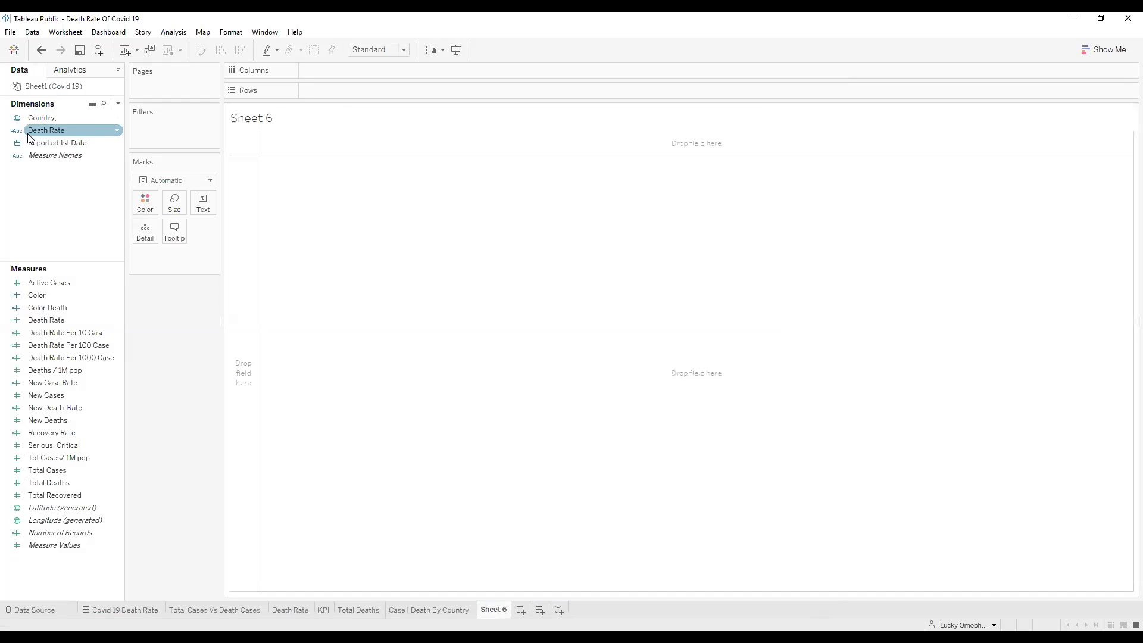
{"action": "left_click", "coordinate": [103, 145]}
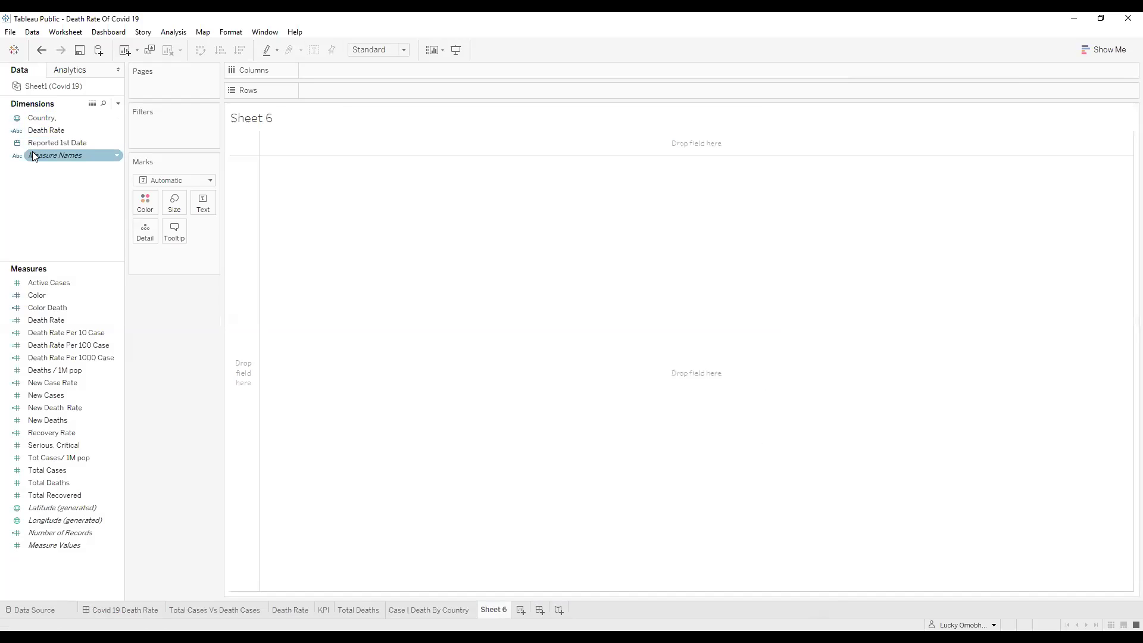
{"action": "left_click_drag", "start_coordinate": [42, 148], "coordinate": [323, 91]}
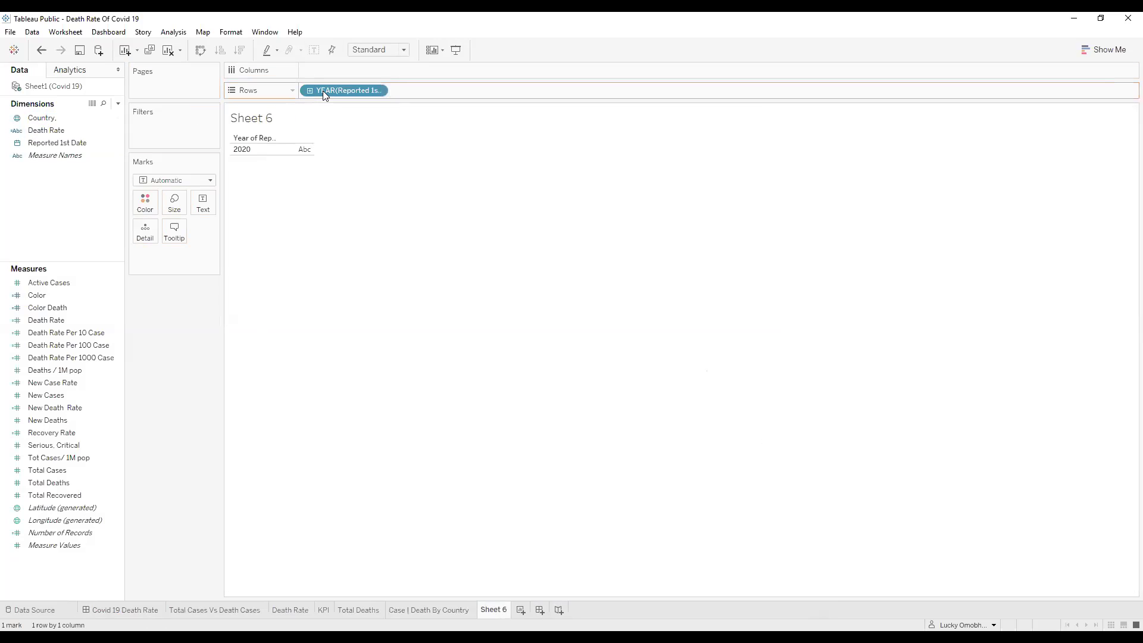
{"action": "left_click", "coordinate": [380, 91]}
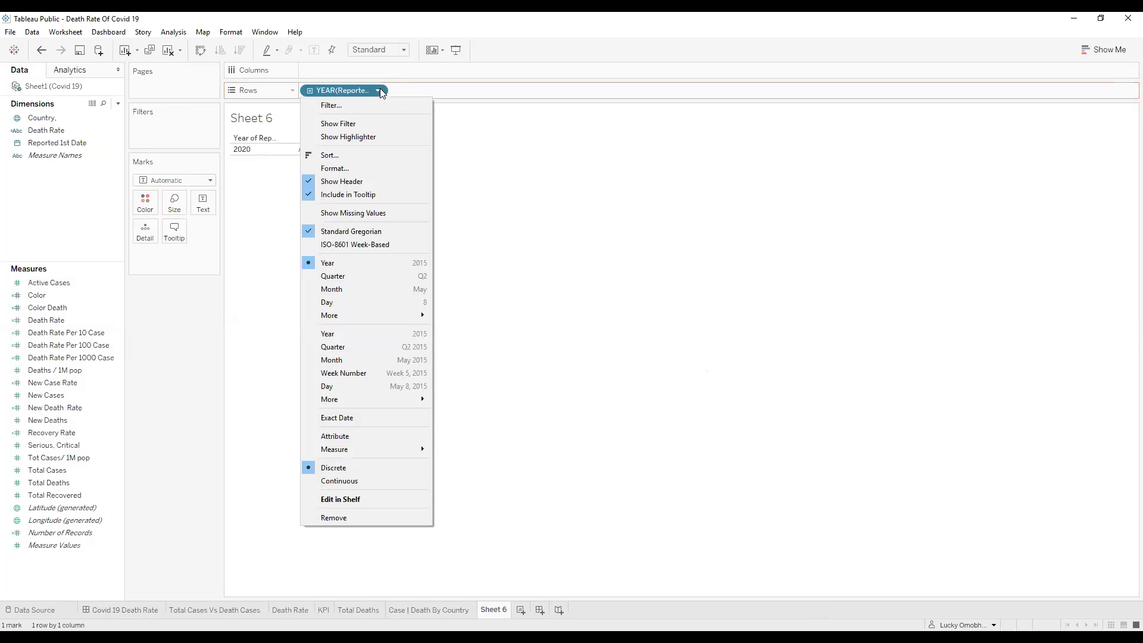
{"action": "left_click", "coordinate": [339, 419]}
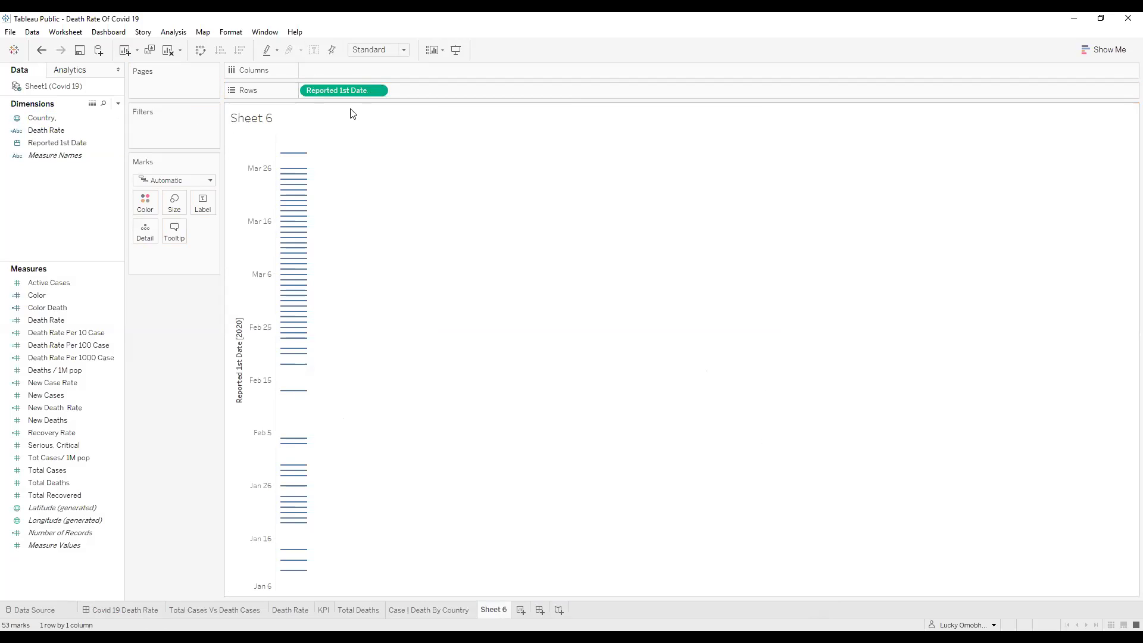
{"action": "left_click_drag", "start_coordinate": [341, 90], "coordinate": [340, 73]}
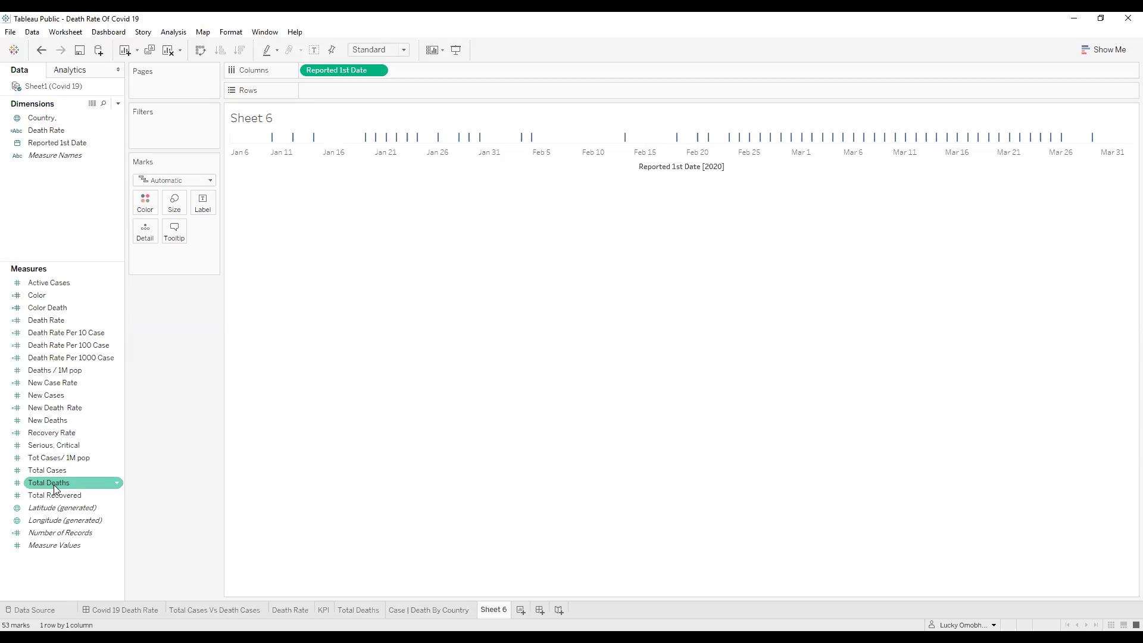
- Plot Total Deaths against Reported 1st Date and inspect the values along the line
{"action": "mouse_move", "coordinate": [54, 484]}
{"action": "left_mouse_down"}
{"action": "mouse_move", "coordinate": [185, 262]}
{"action": "mouse_move", "coordinate": [280, 136]}
{"action": "mouse_move", "coordinate": [344, 98]}
{"action": "mouse_move", "coordinate": [336, 92]}
{"action": "left_mouse_up"}
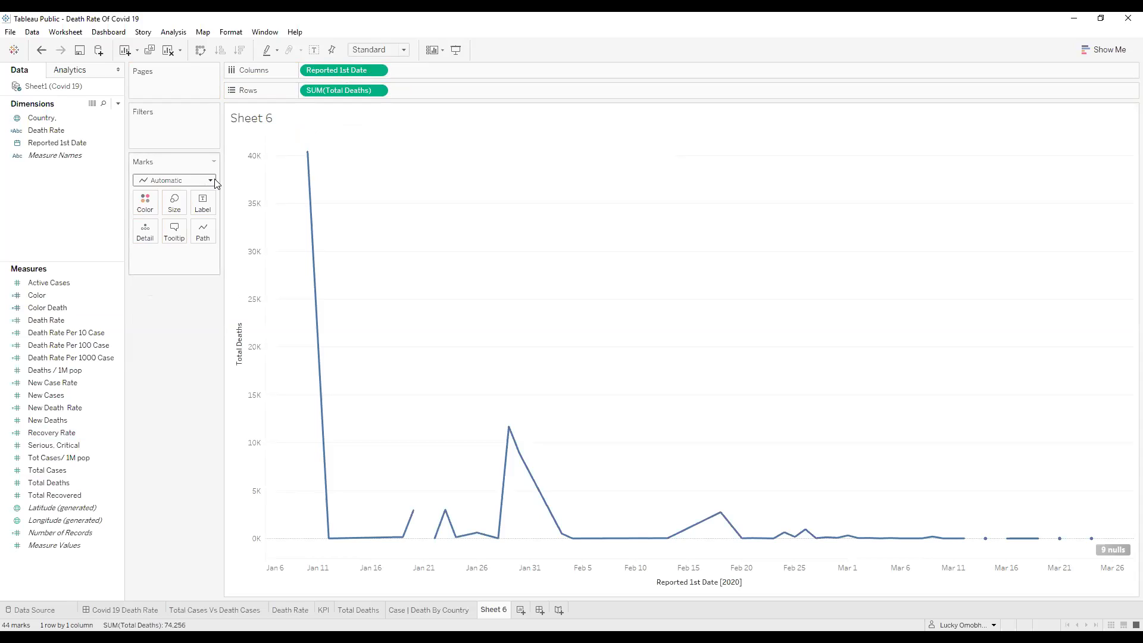
{"action": "mouse_move", "coordinate": [309, 158]}
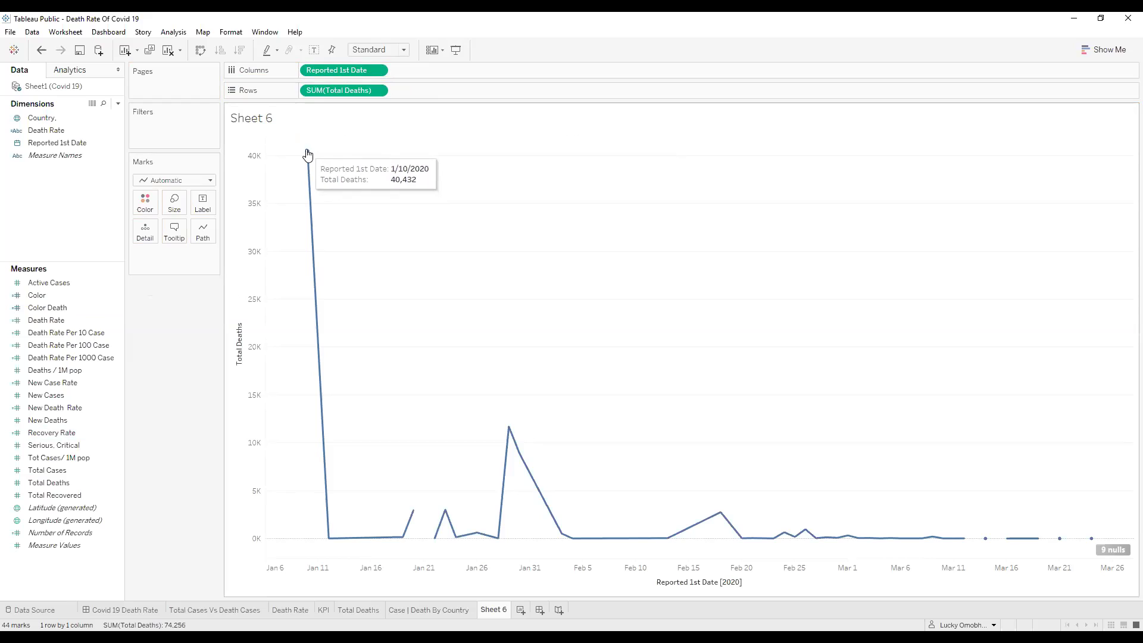
{"action": "mouse_move", "coordinate": [333, 542]}
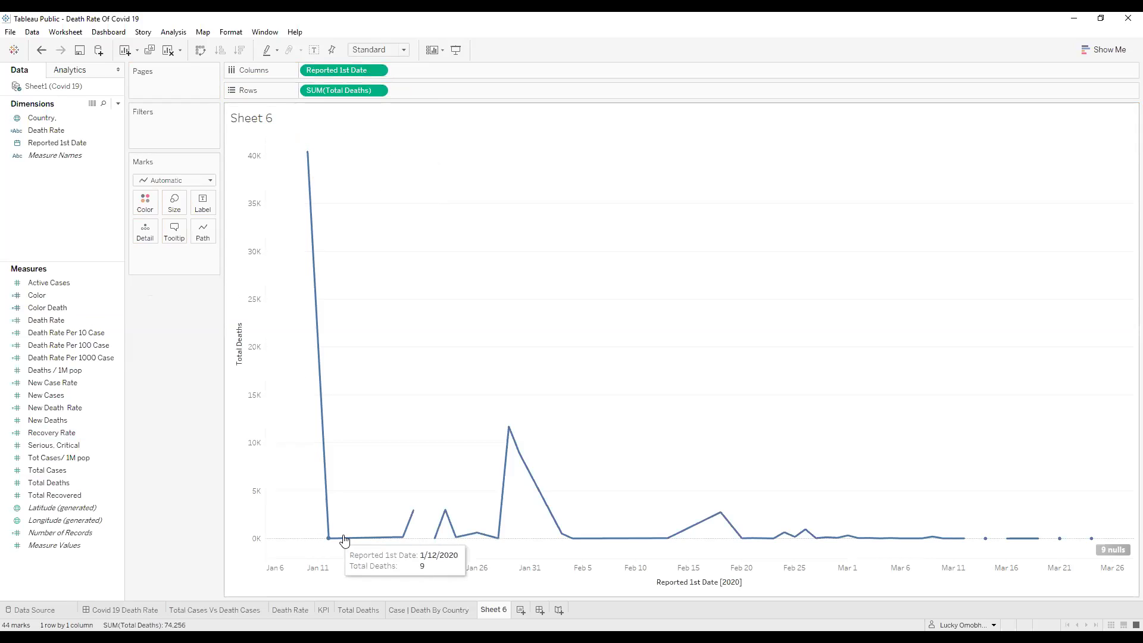
{"action": "mouse_move", "coordinate": [410, 526]}
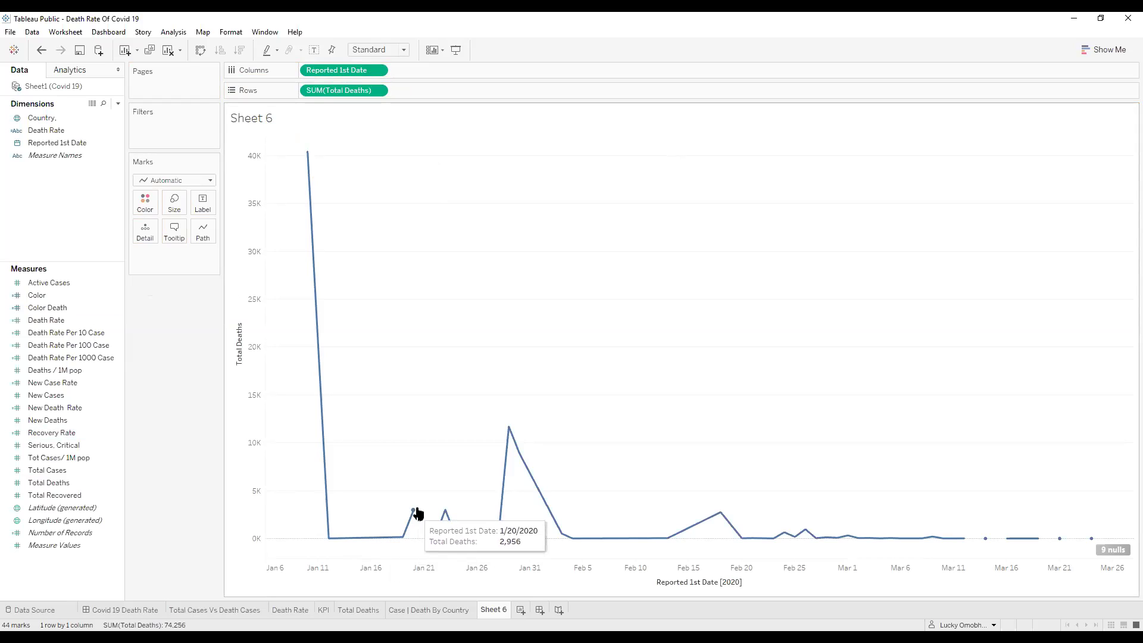
{"action": "mouse_move", "coordinate": [496, 543]}
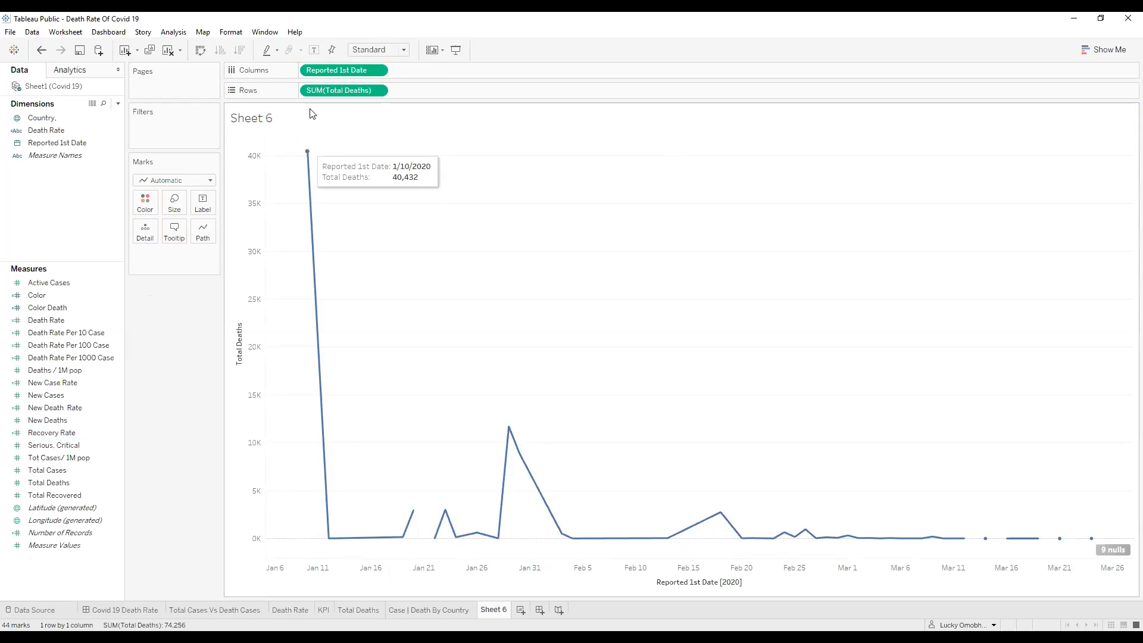
- Replace Total Deaths with Total Cases as the row measure of the line chart
{"action": "left_click_drag", "start_coordinate": [60, 156], "coordinate": [306, 154]}
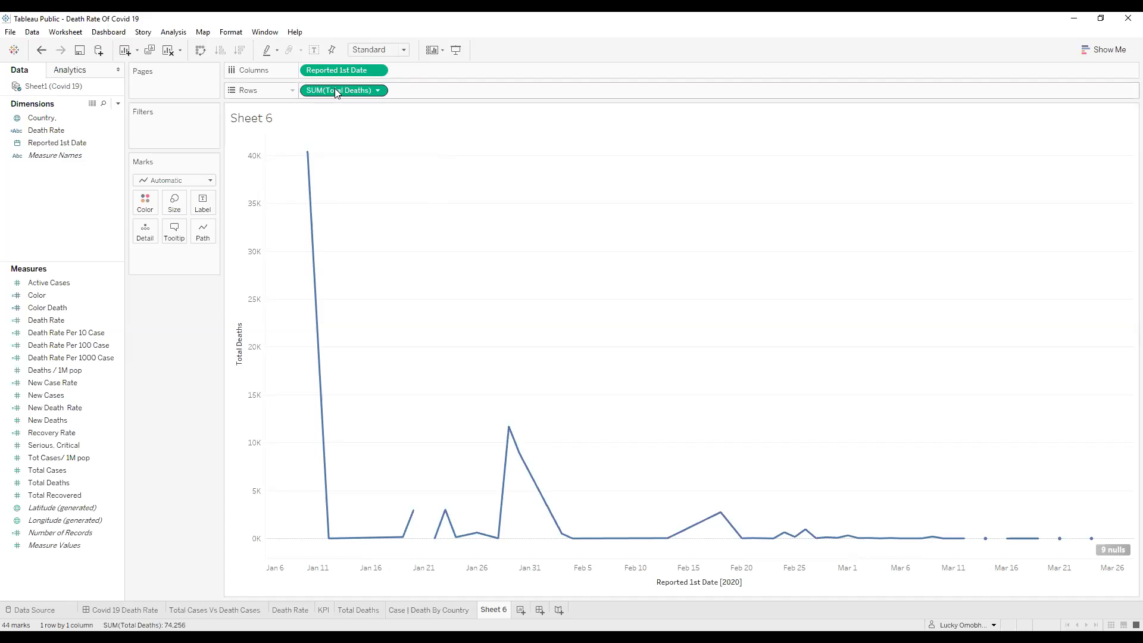
{"action": "left_click_drag", "start_coordinate": [337, 92], "coordinate": [181, 361]}
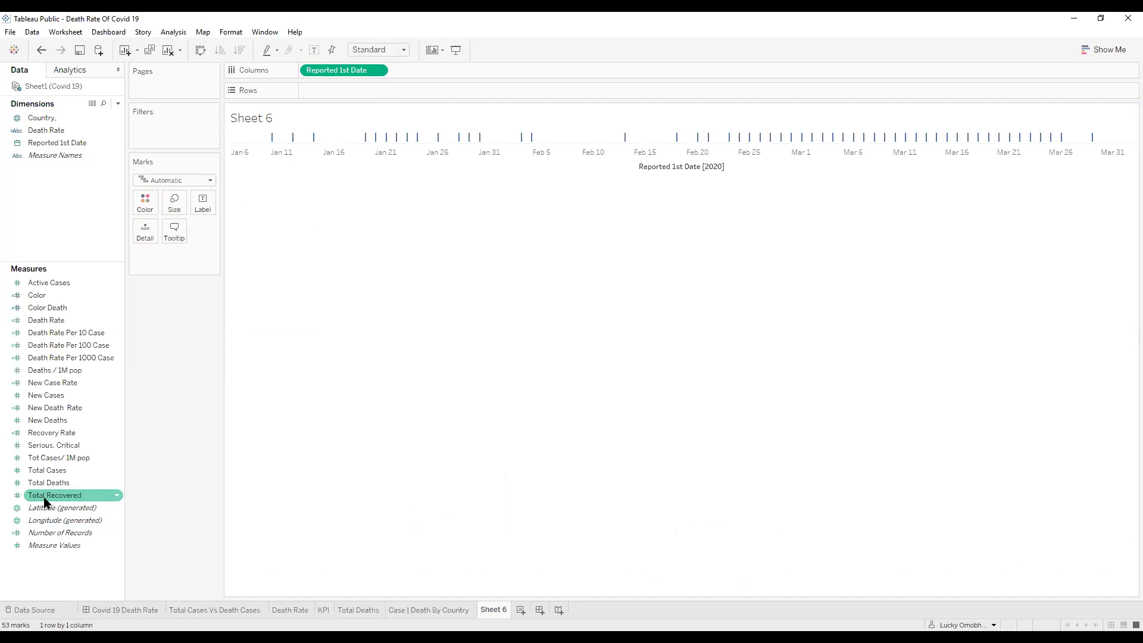
{"action": "left_click_drag", "start_coordinate": [52, 470], "coordinate": [332, 90]}
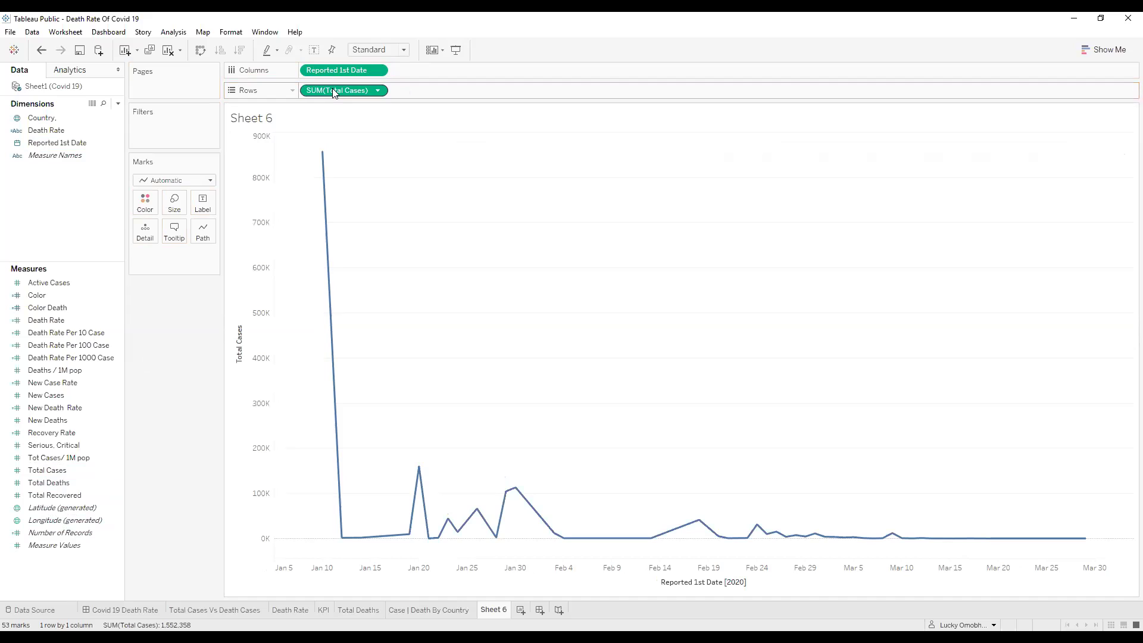
- Examine the total cases for individual report dates along the line, from January to March
{"action": "mouse_move", "coordinate": [323, 154]}
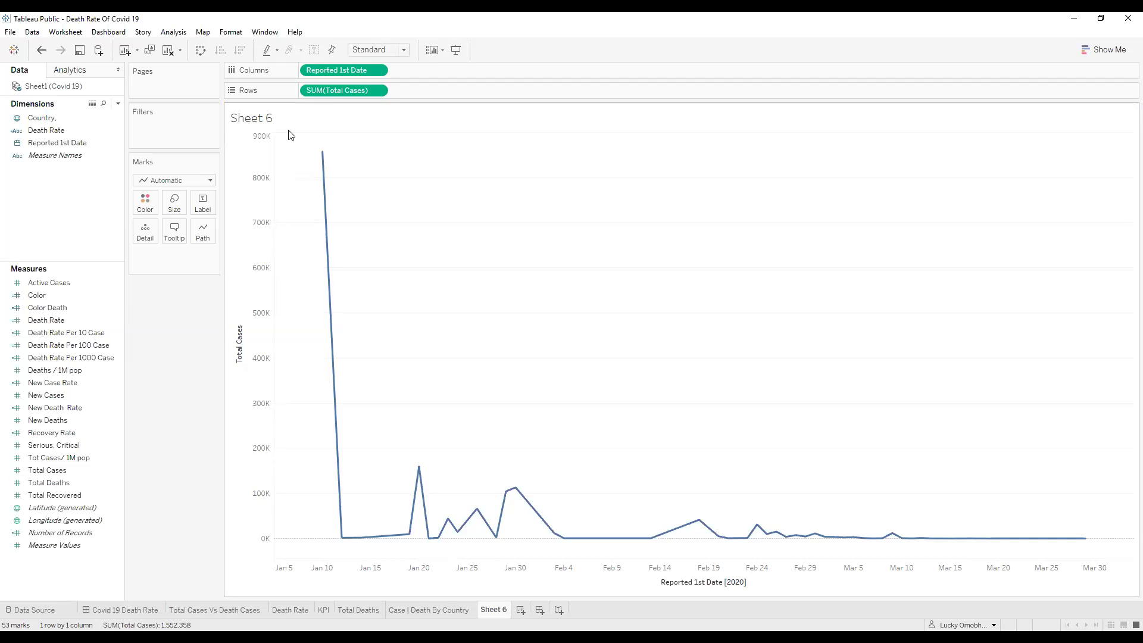
{"action": "left_click", "coordinate": [247, 192]}
{"action": "mouse_move", "coordinate": [323, 158]}
{"action": "mouse_move", "coordinate": [380, 541]}
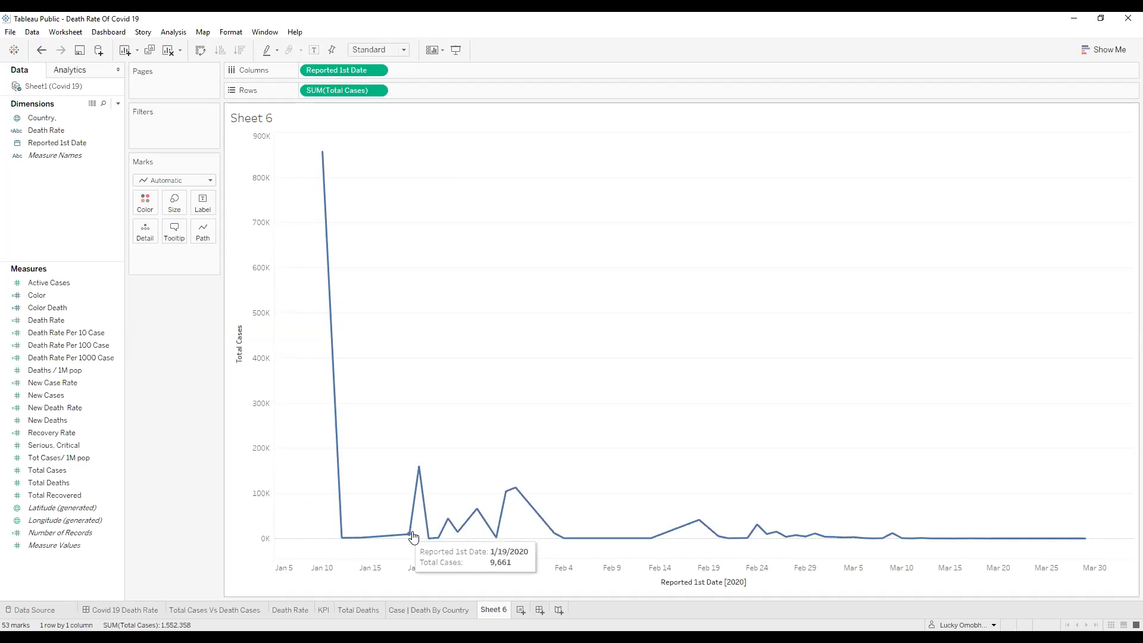
{"action": "mouse_move", "coordinate": [420, 471]}
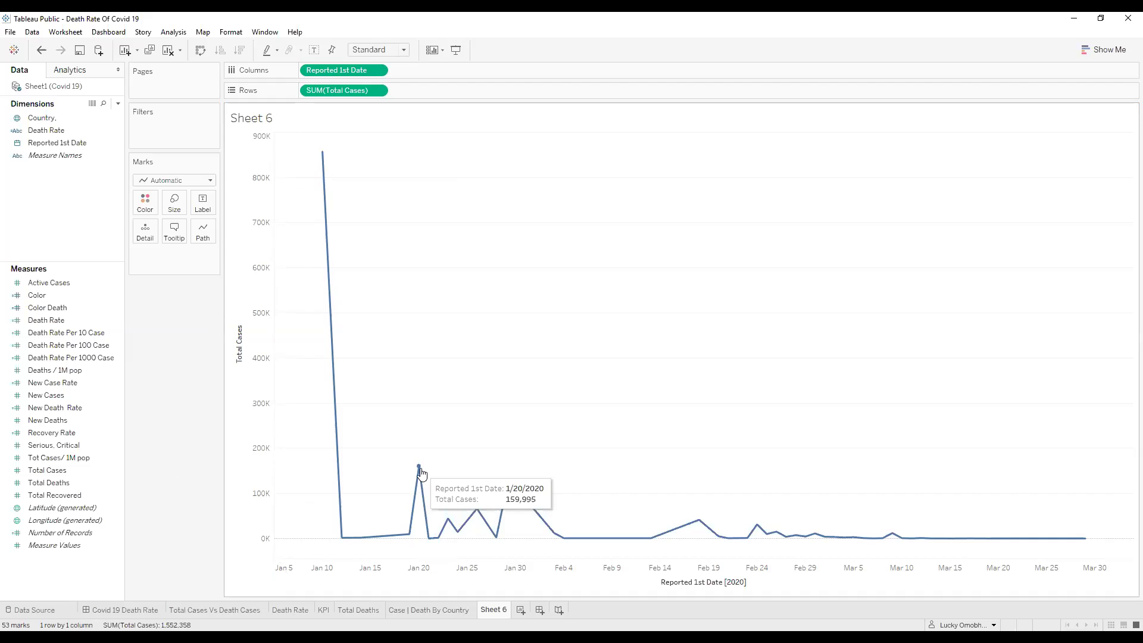
{"action": "mouse_move", "coordinate": [461, 522]}
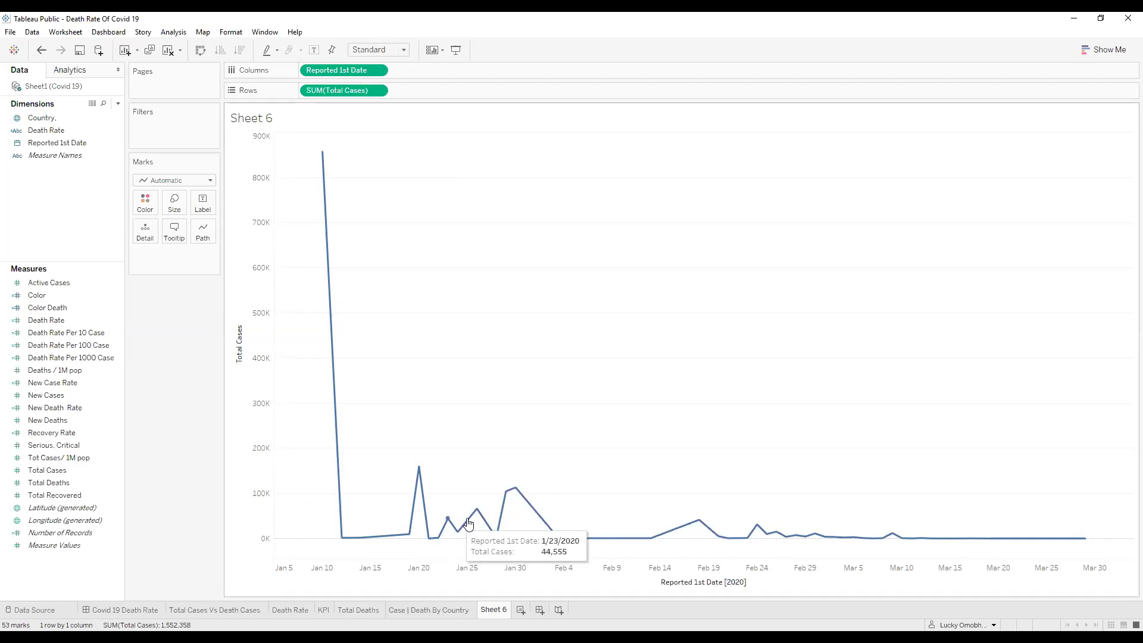
{"action": "mouse_move", "coordinate": [674, 530]}
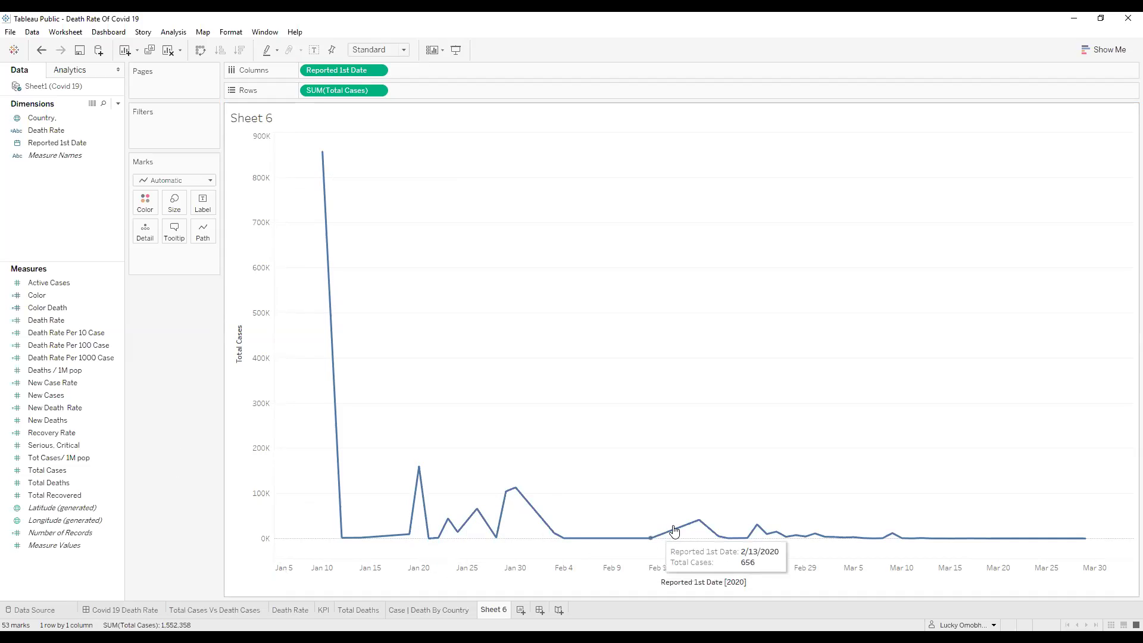
{"action": "mouse_move", "coordinate": [860, 545]}
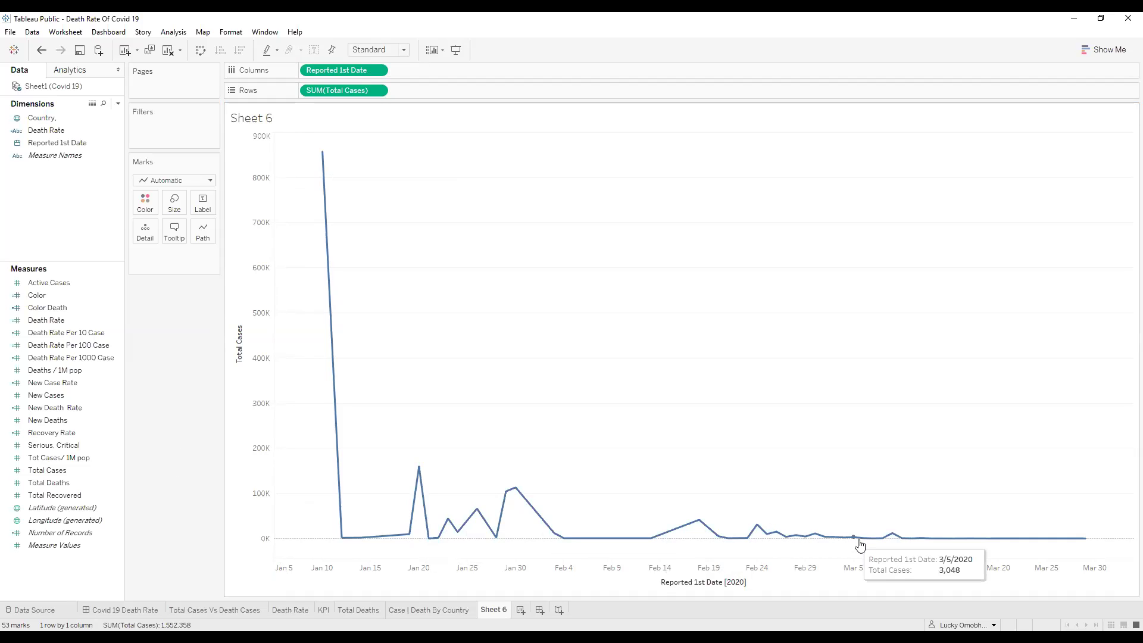
- Group Reported 1st Date by month and change the chart's marks to bars
{"action": "left_click", "coordinate": [378, 70]}
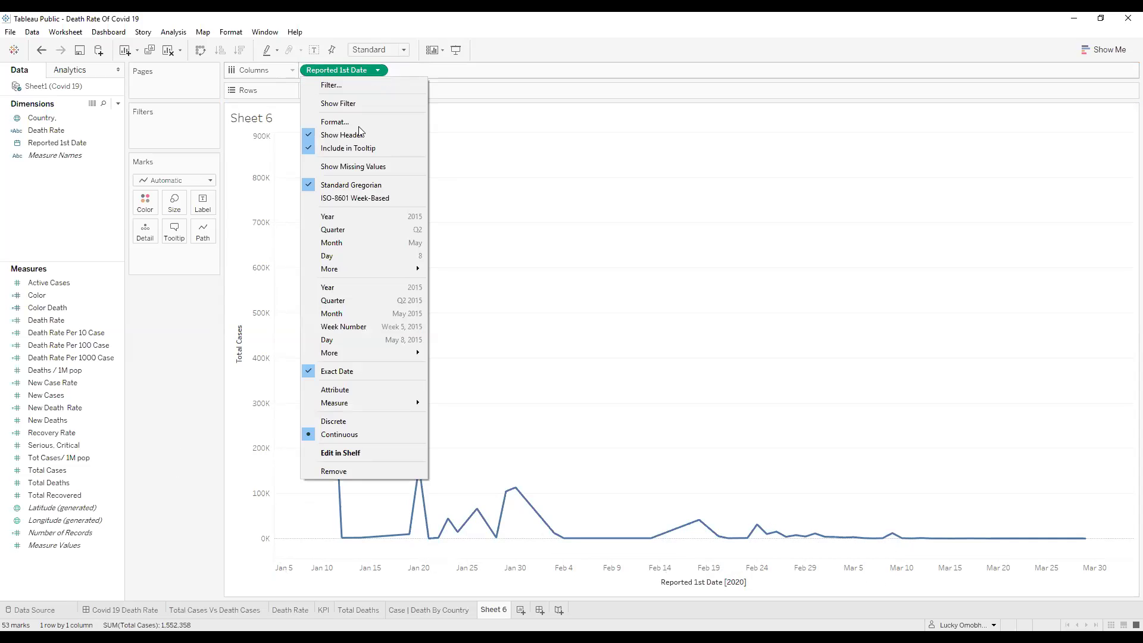
{"action": "left_click", "coordinate": [331, 243]}
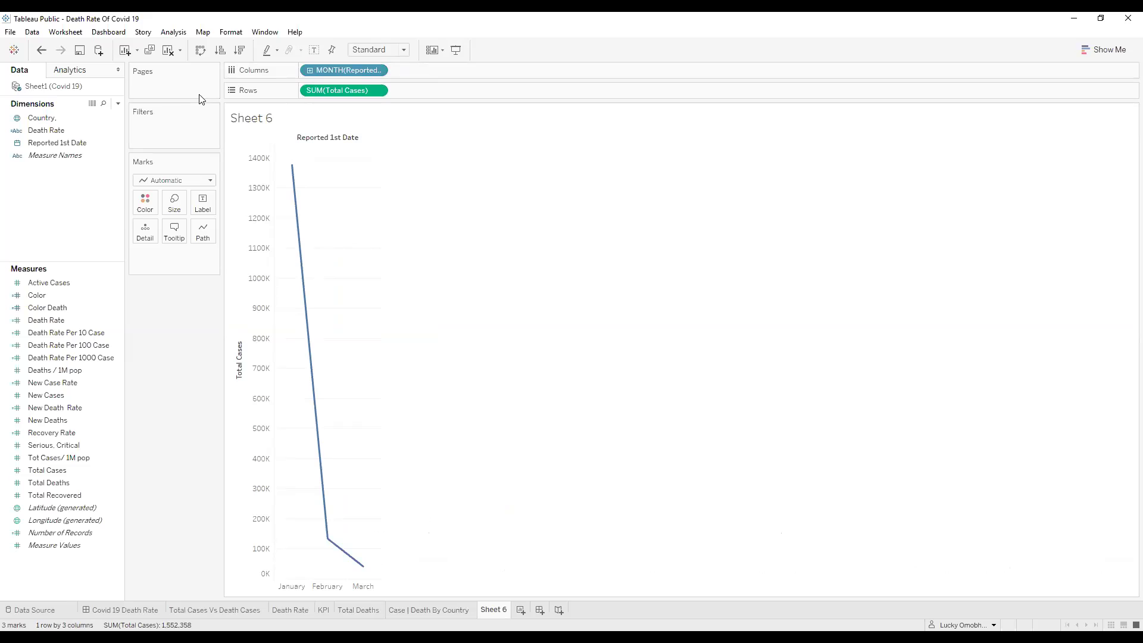
{"action": "left_click", "coordinate": [210, 180]}
{"action": "left_click", "coordinate": [181, 211]}
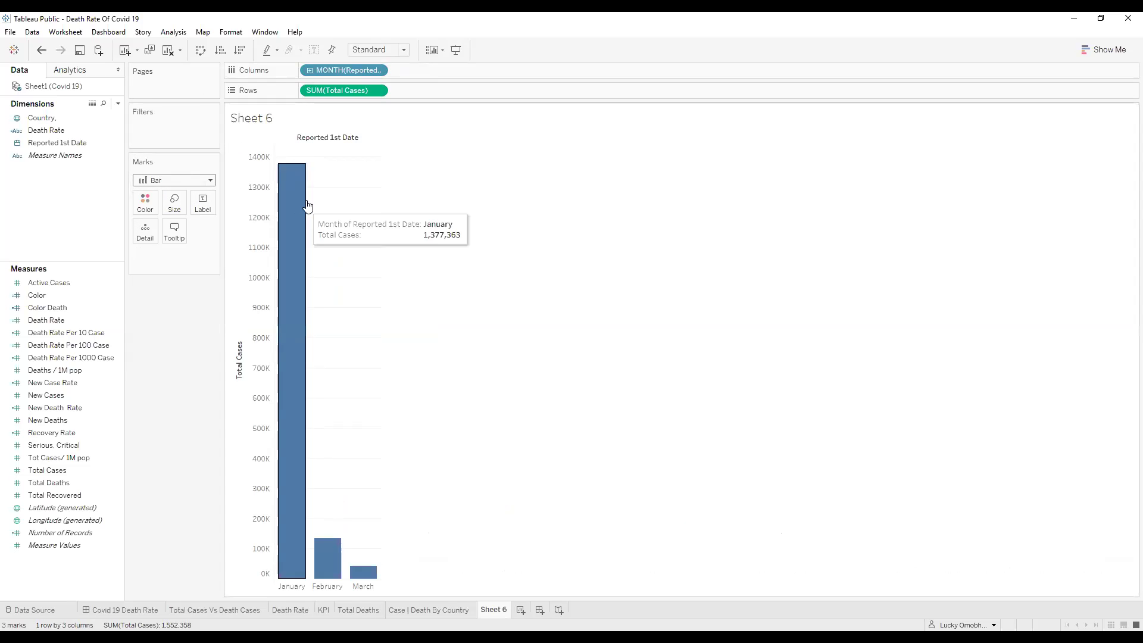
{"action": "mouse_move", "coordinate": [294, 179]}
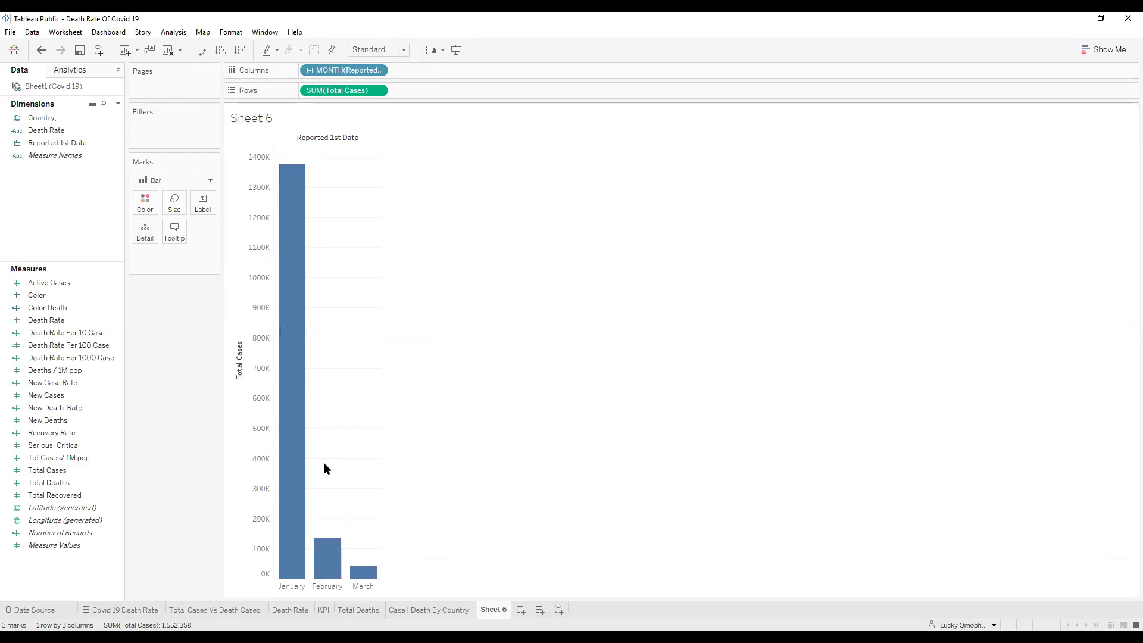
{"action": "mouse_move", "coordinate": [362, 581]}
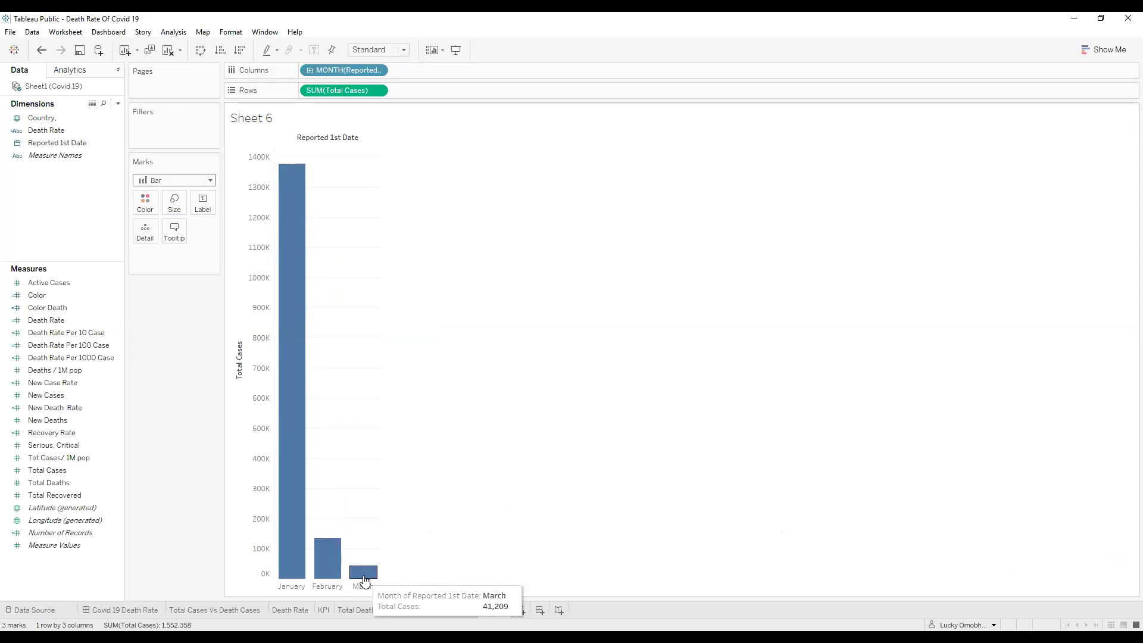
{"action": "mouse_move", "coordinate": [326, 569]}
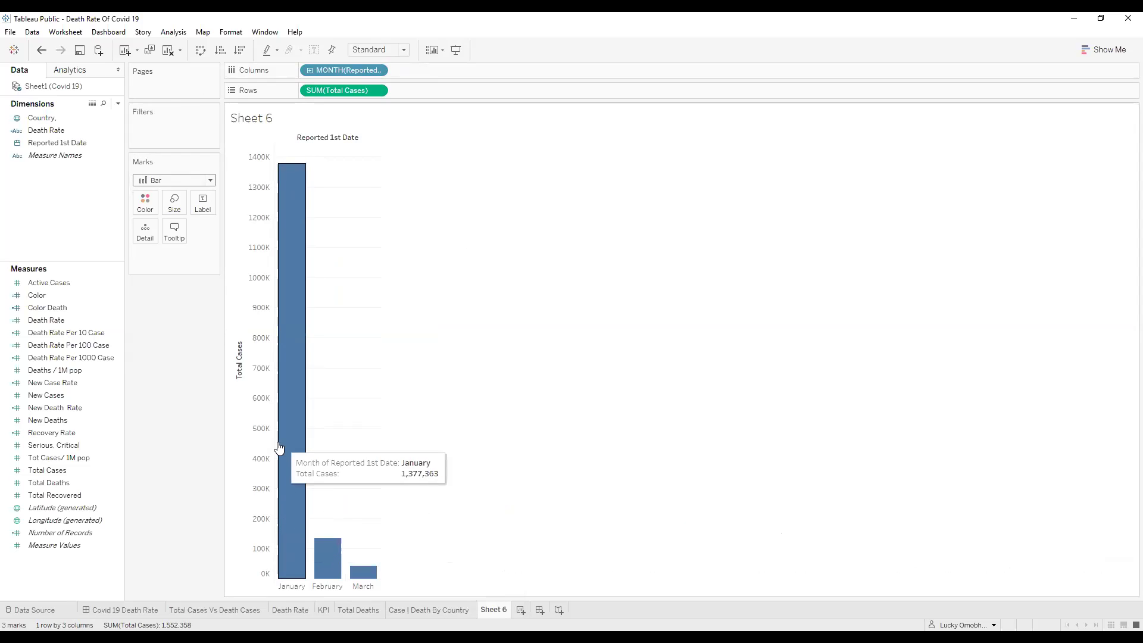
{"action": "mouse_move", "coordinate": [279, 482]}
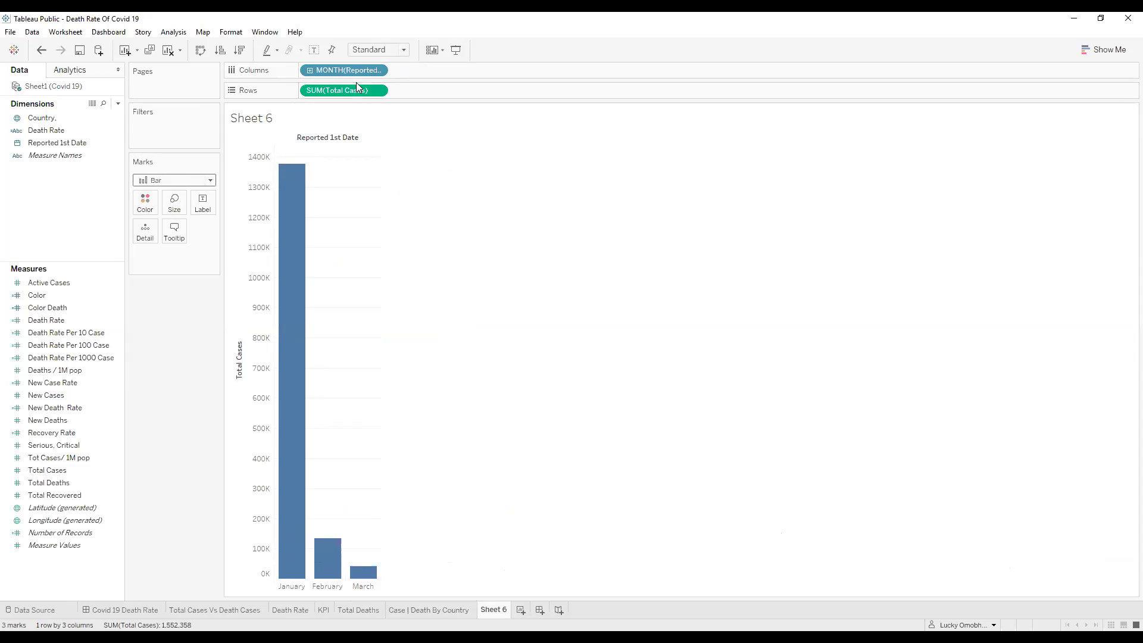
- Replace Total Cases with Number of Records as the row measure and inspect the monthly bars
{"action": "left_click_drag", "start_coordinate": [339, 89], "coordinate": [181, 335]}
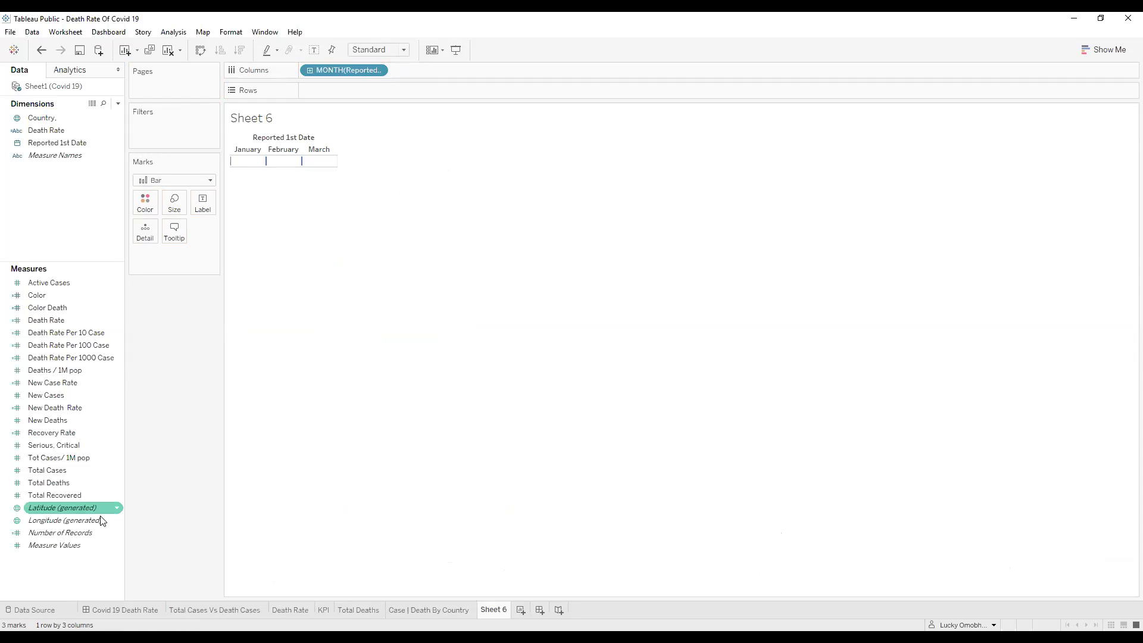
{"action": "mouse_move", "coordinate": [54, 533]}
{"action": "left_mouse_down"}
{"action": "mouse_move", "coordinate": [343, 164]}
{"action": "mouse_move", "coordinate": [337, 97]}
{"action": "left_mouse_up"}
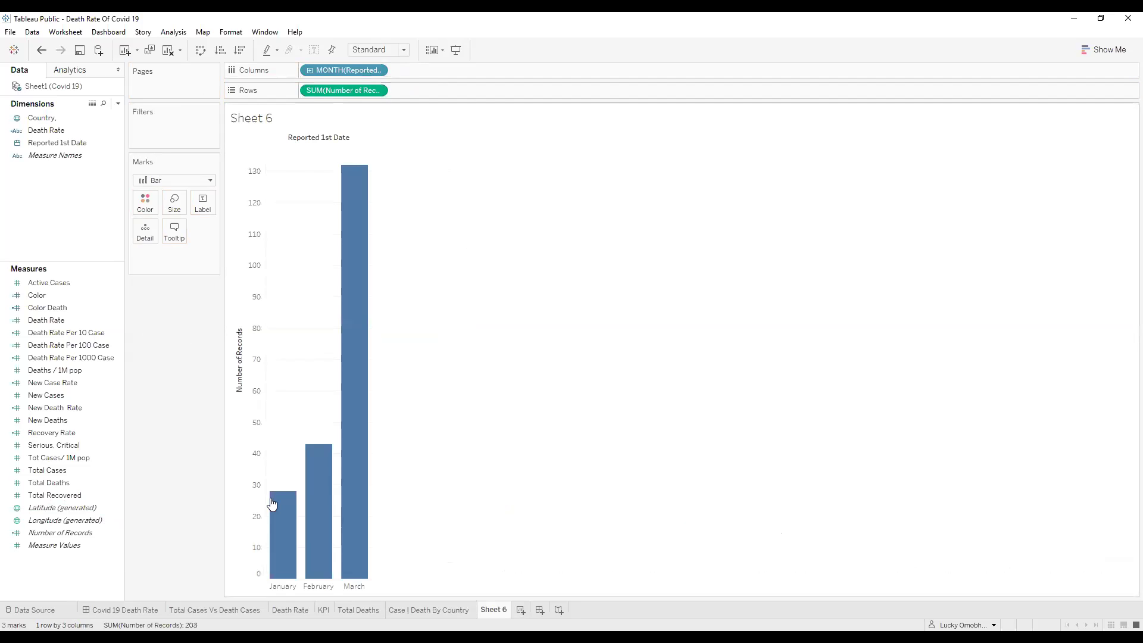
{"action": "mouse_move", "coordinate": [275, 505]}
{"action": "mouse_move", "coordinate": [319, 485]}
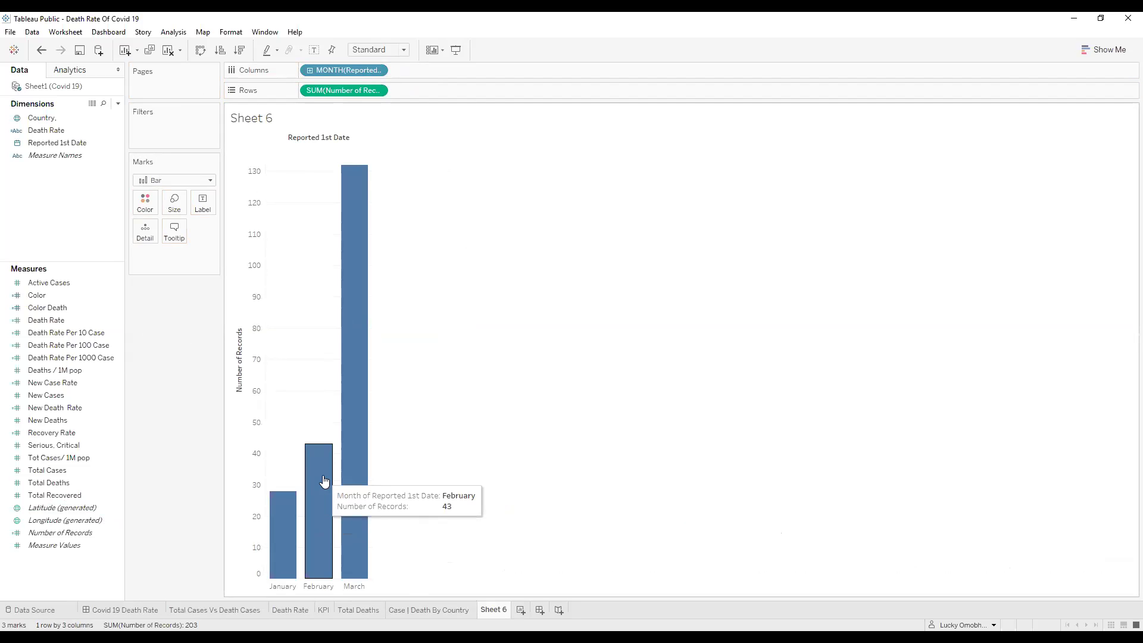
- Remove Number of Records from the rows of the monthly bar chart and look through the available measures
{"action": "mouse_move", "coordinate": [364, 439]}
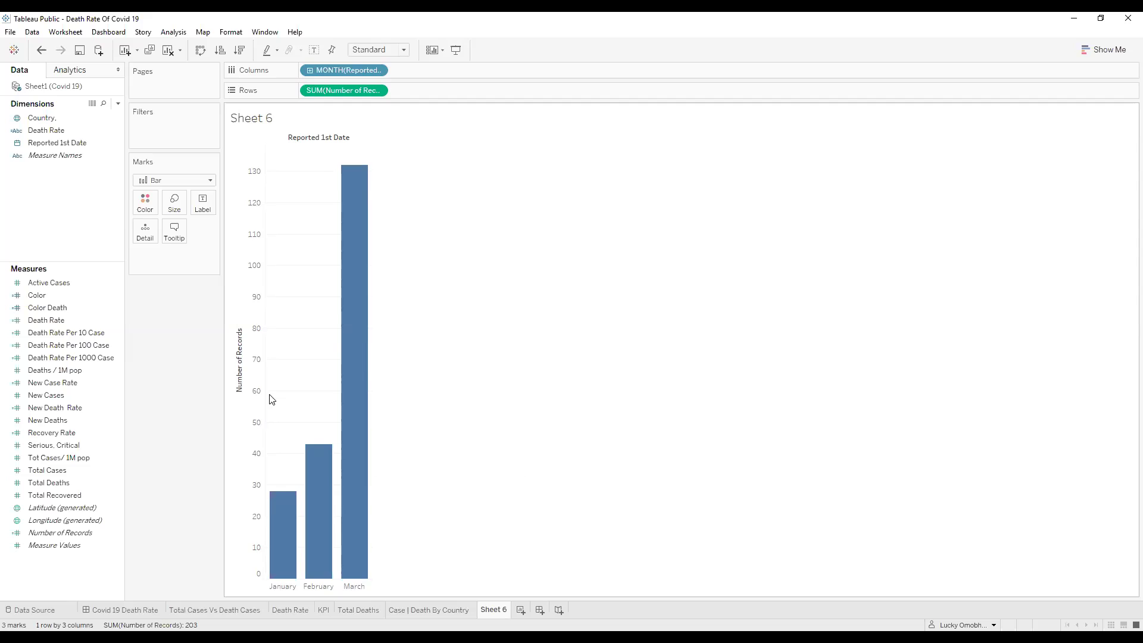
{"action": "mouse_move", "coordinate": [365, 197]}
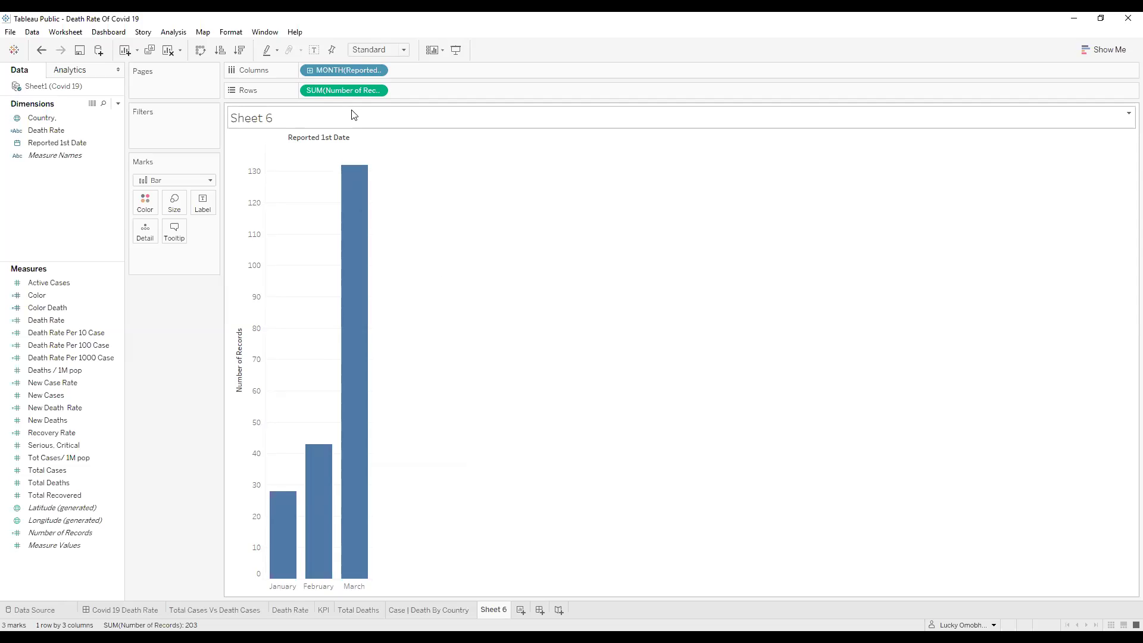
{"action": "left_click_drag", "start_coordinate": [344, 90], "coordinate": [141, 334]}
{"action": "left_click", "coordinate": [65, 472]}
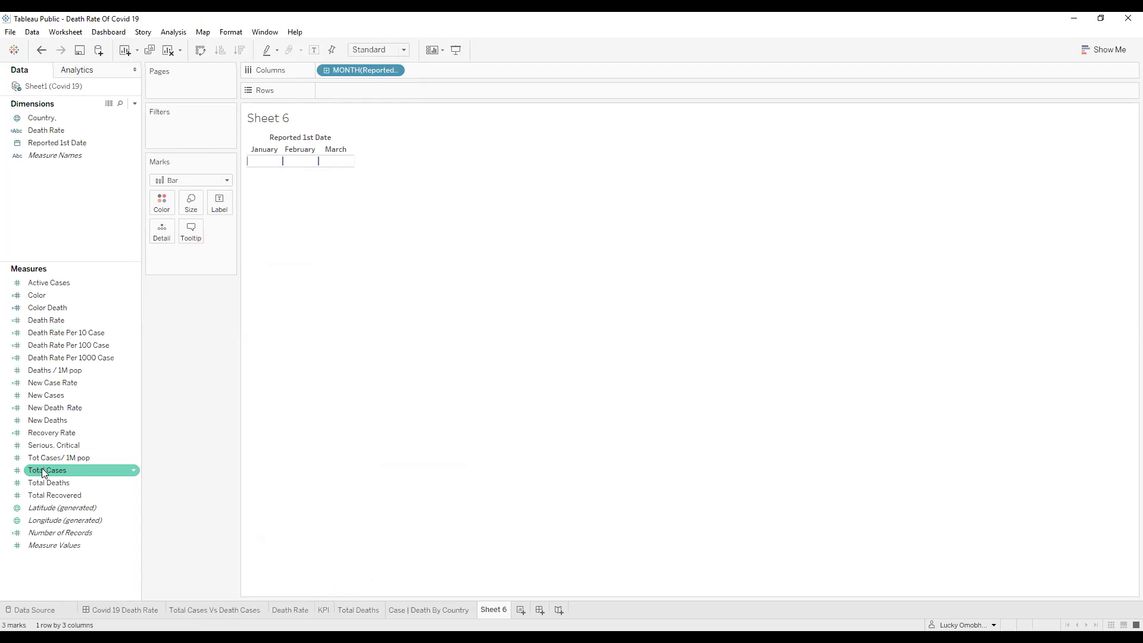
{"action": "left_click", "coordinate": [51, 435]}
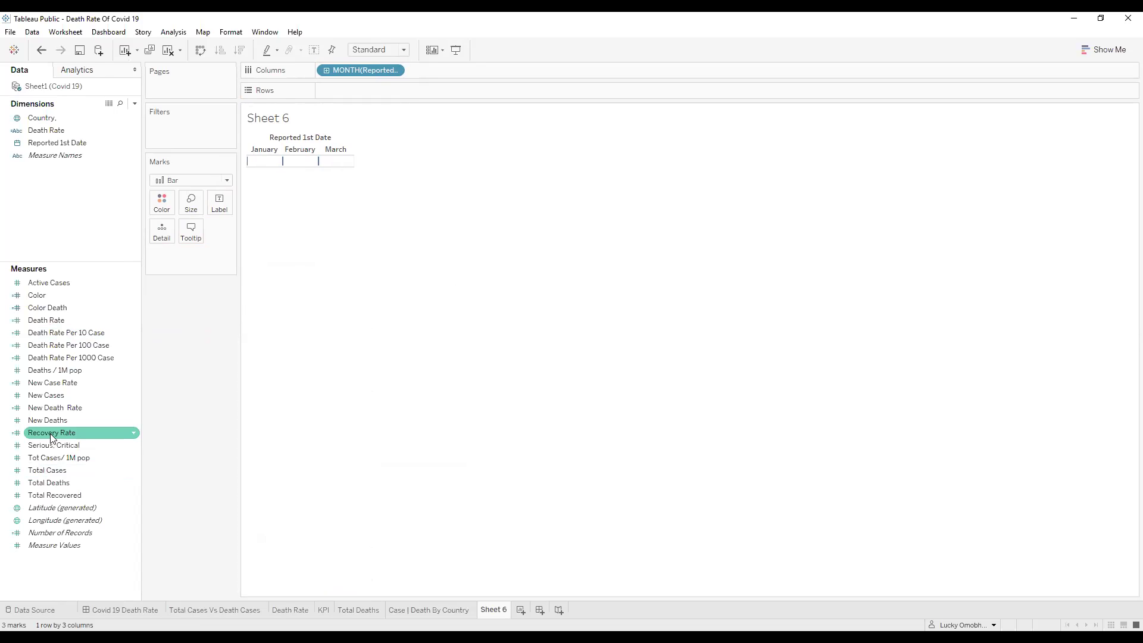
{"action": "left_click", "coordinate": [51, 471]}
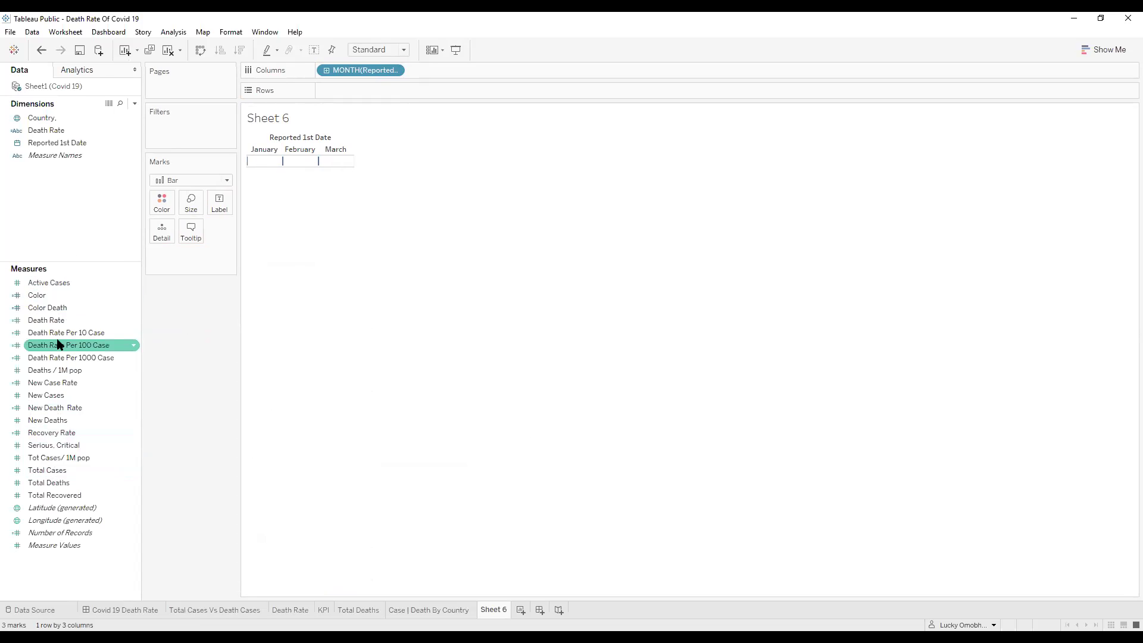
{"action": "left_click", "coordinate": [69, 308]}
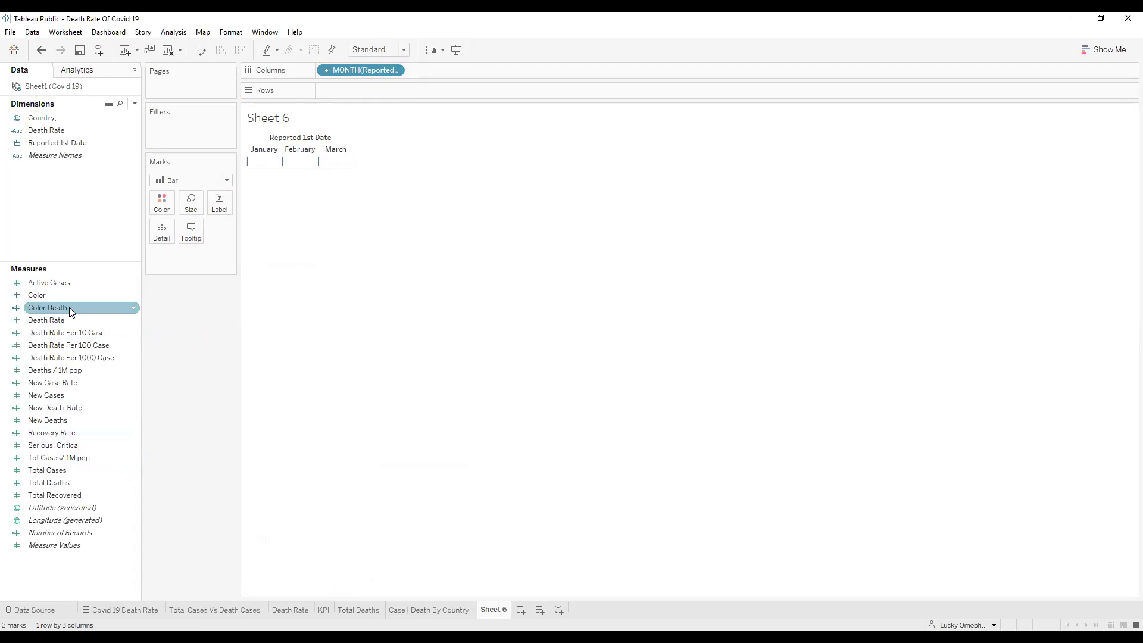
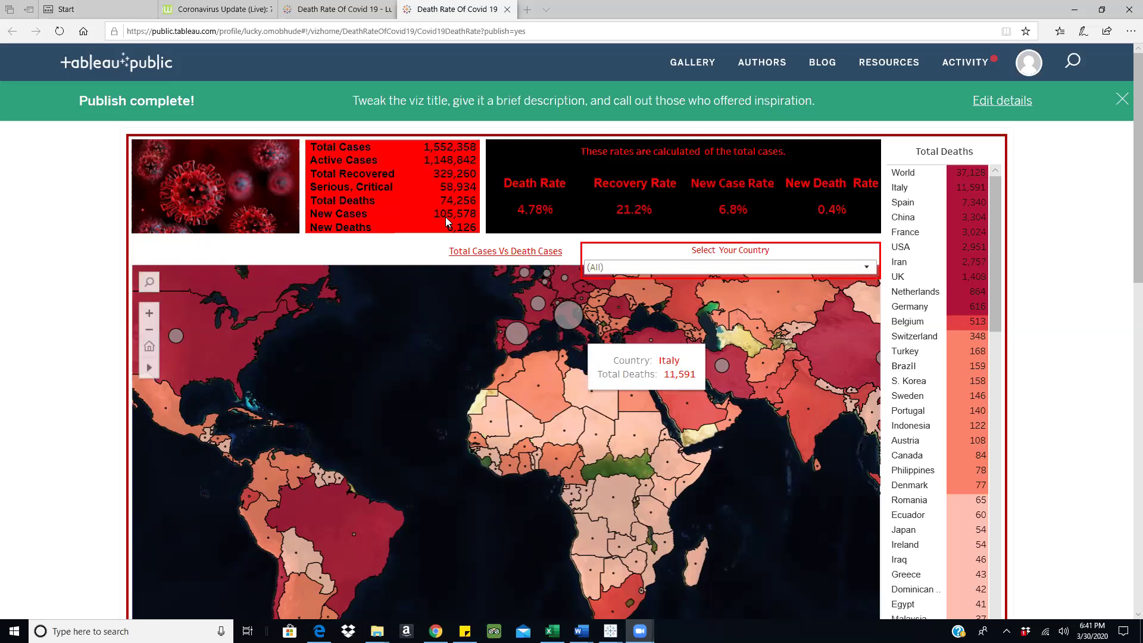
- Switch to the browser, open the Worldometer coronavirus page and reload it to refresh the country table
{"action": "left_click", "coordinate": [219, 9]}
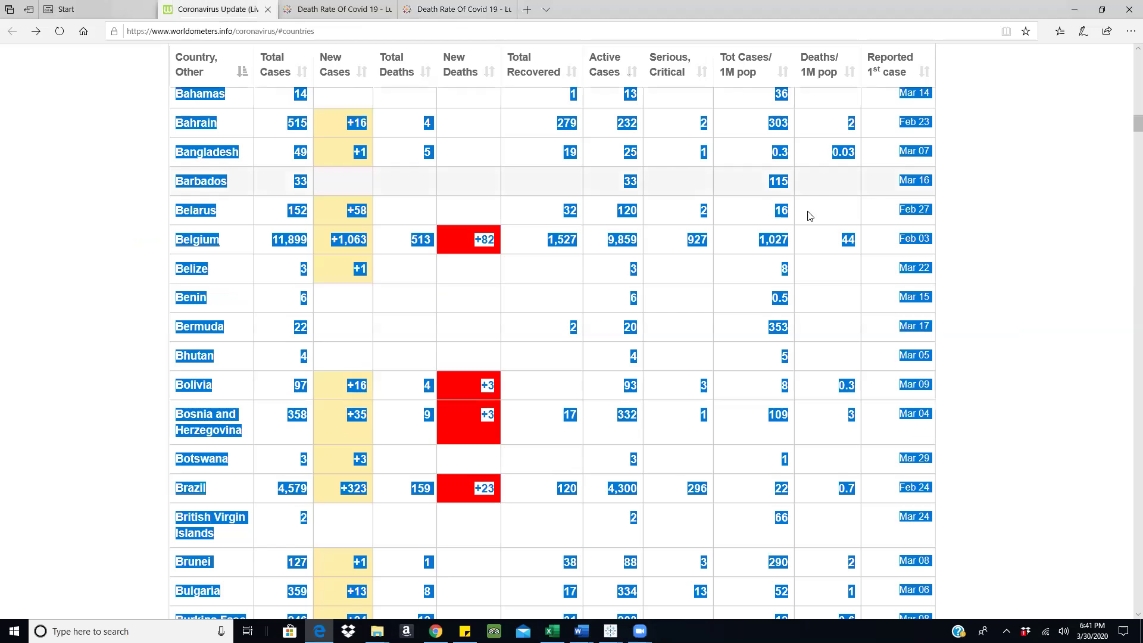
{"action": "left_click", "coordinate": [1122, 150]}
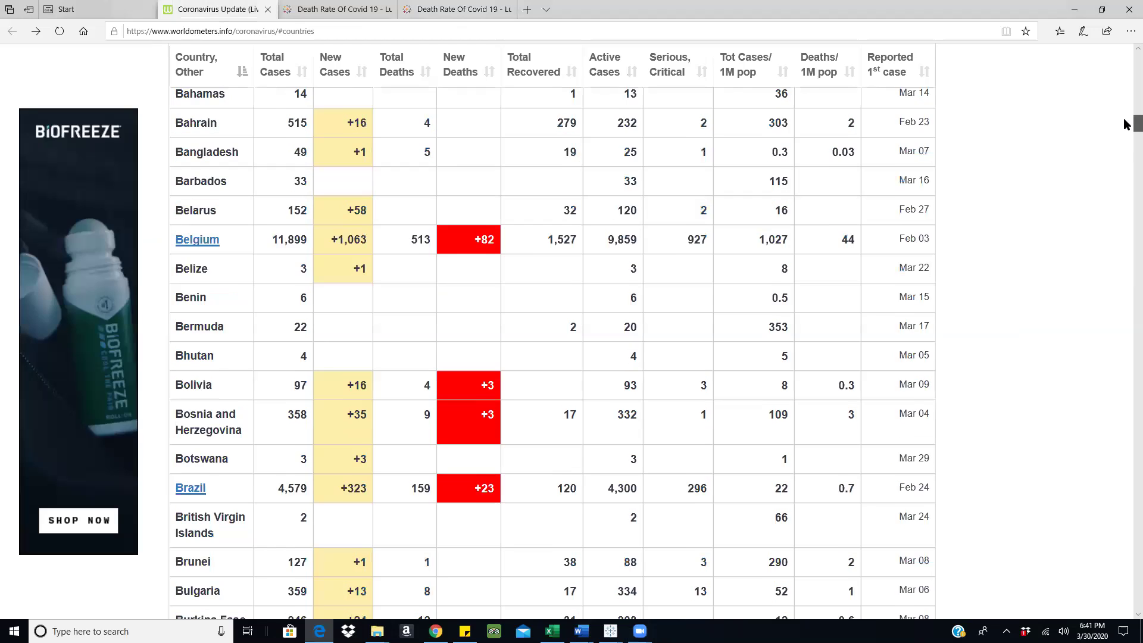
{"action": "scroll", "coordinate": [1125, 122], "scroll_direction": "up", "scroll_amount": 3}
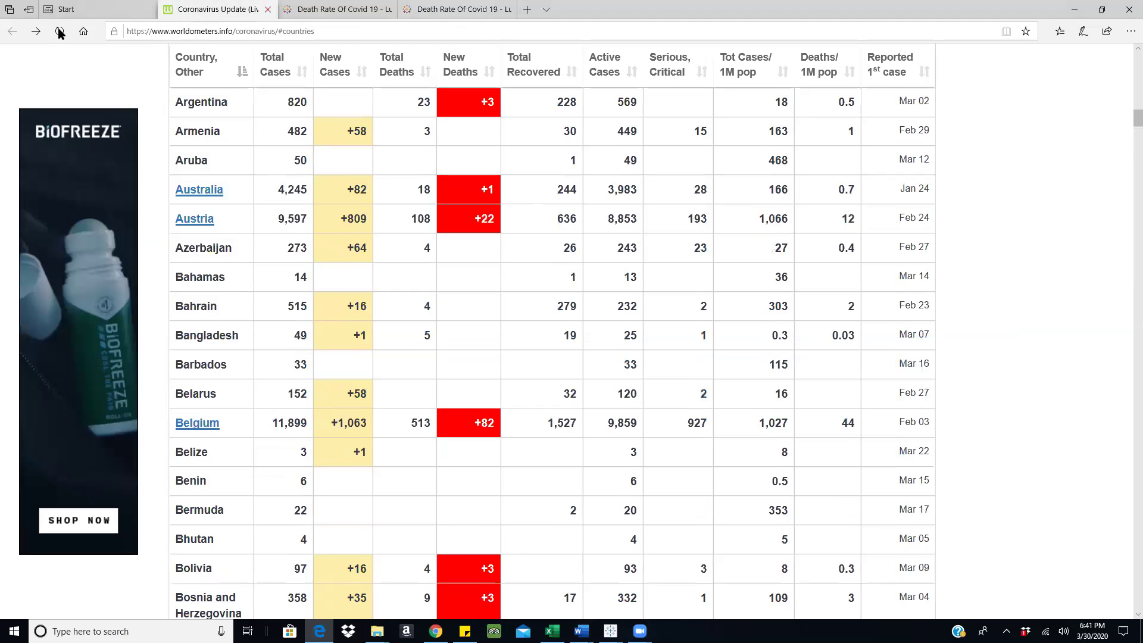
{"action": "left_click", "coordinate": [59, 31]}
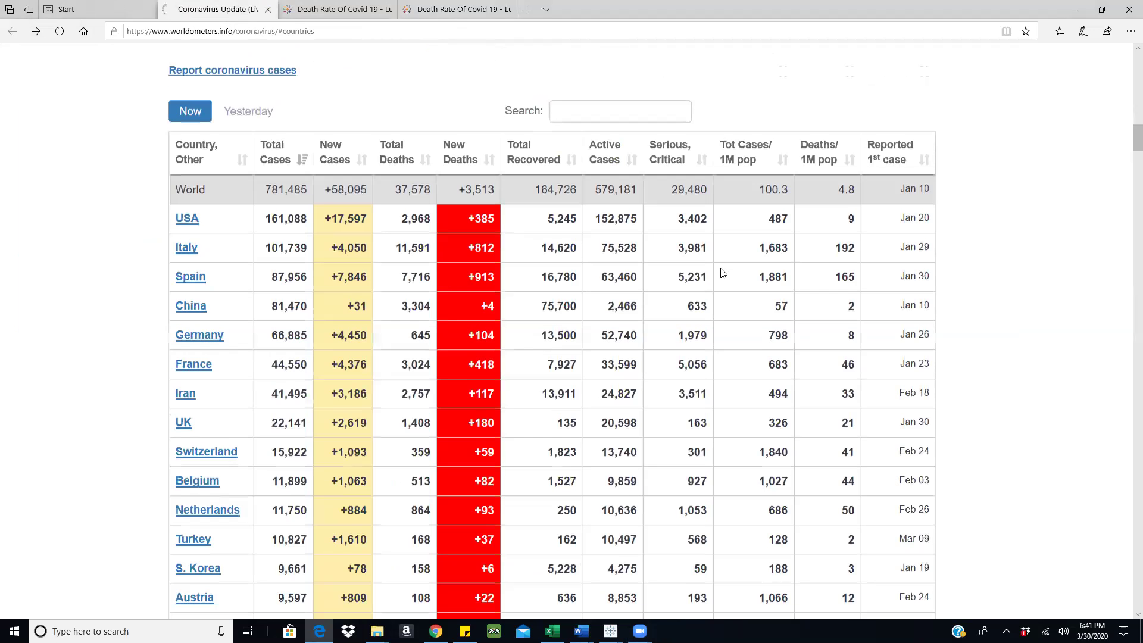
{"action": "scroll", "coordinate": [904, 194], "scroll_direction": "up", "scroll_amount": 1}
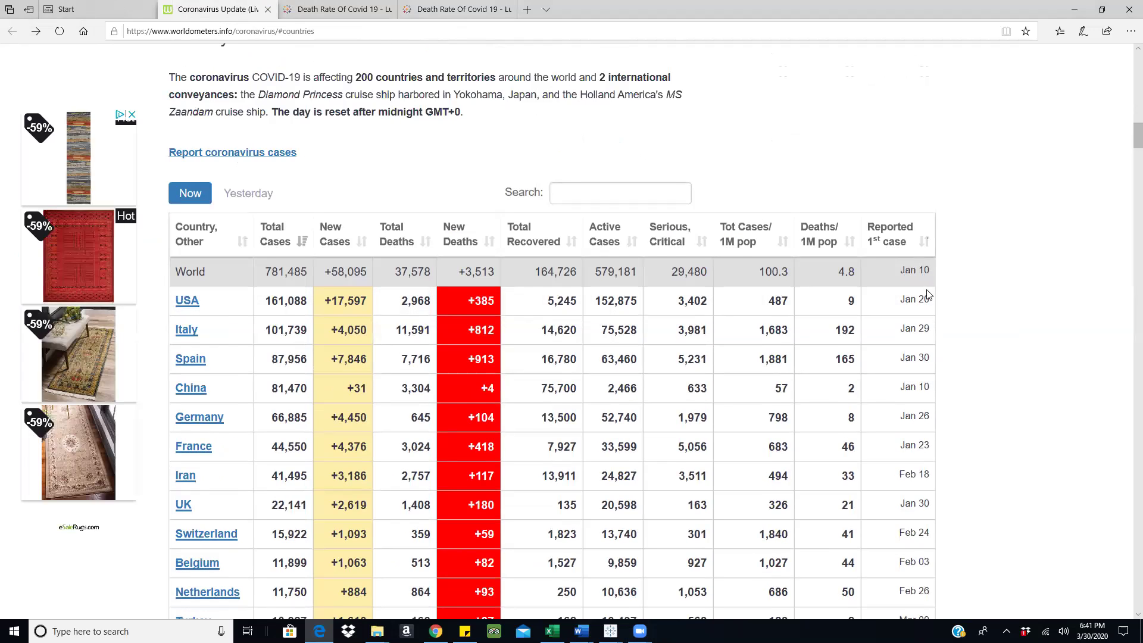
- Sort the country table by reported first case, earliest first, and examine the dates from January into February
{"action": "left_click", "coordinate": [924, 249]}
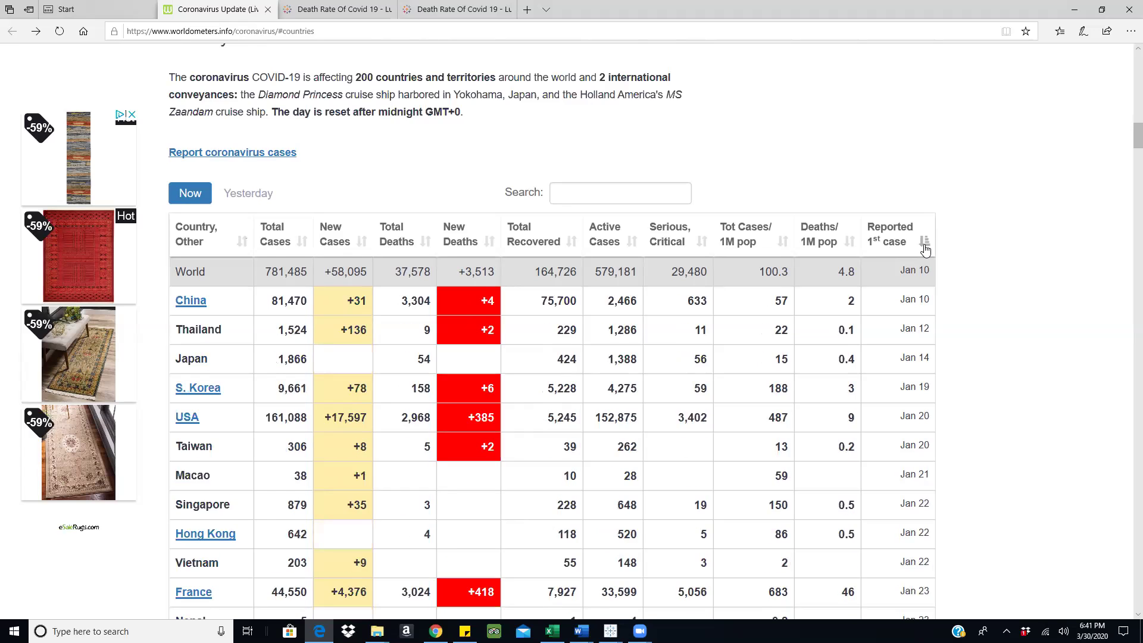
{"action": "left_click", "coordinate": [926, 241]}
{"action": "left_click", "coordinate": [926, 241]}
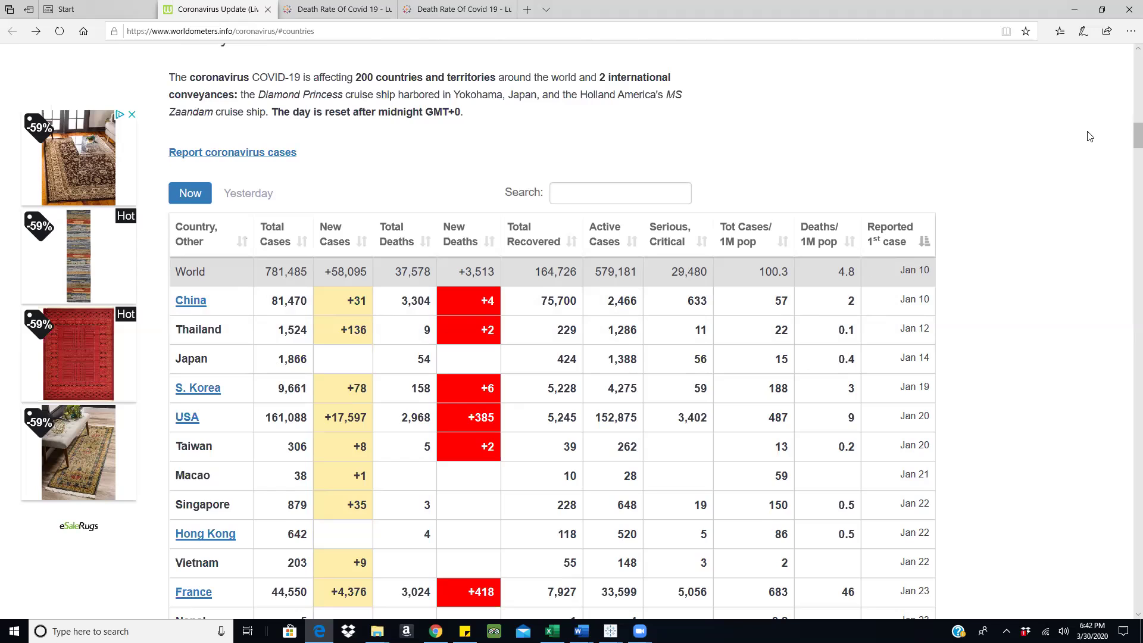
{"action": "left_click_drag", "start_coordinate": [1125, 140], "coordinate": [960, 214]}
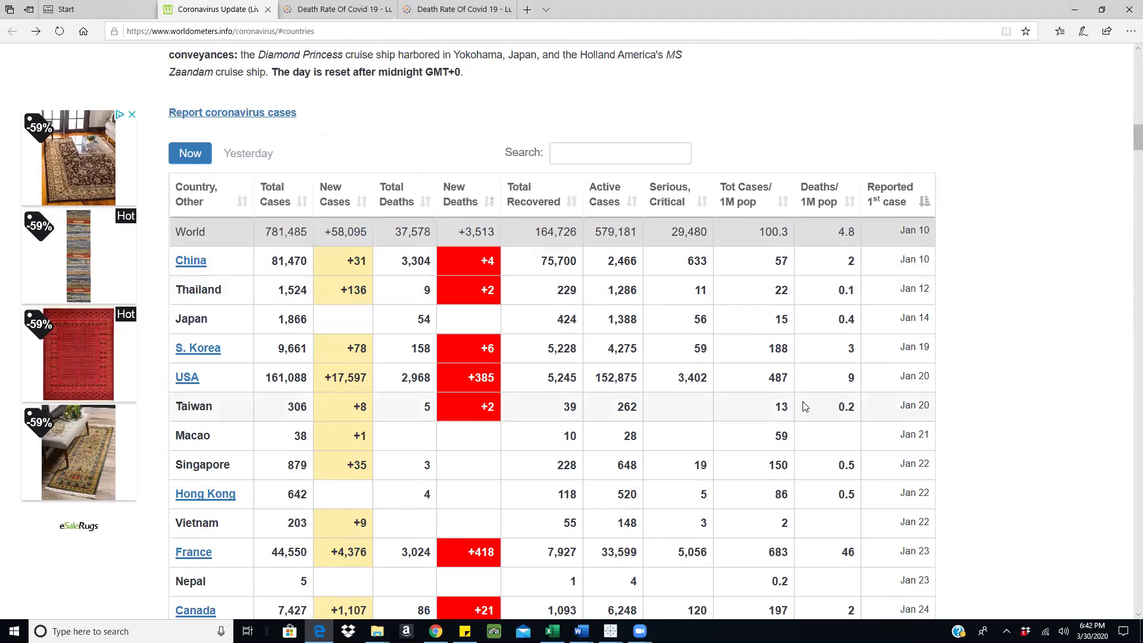
{"action": "scroll", "coordinate": [867, 428], "scroll_direction": "down", "scroll_amount": 9}
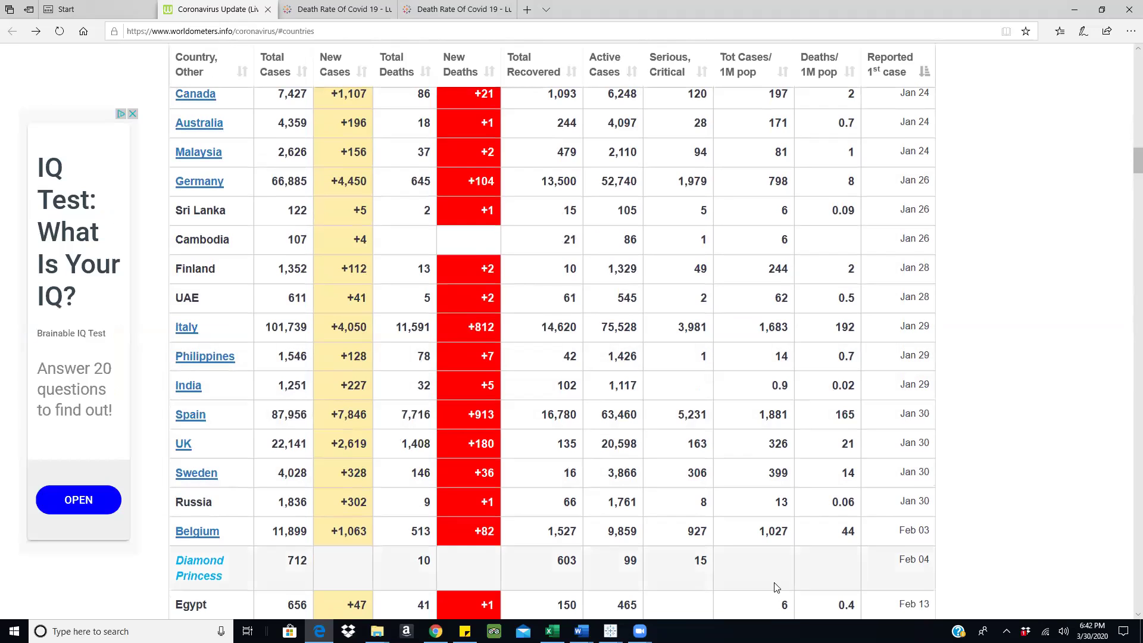
- Switch back to the Death Rate Of Covid 19 workbook in Tableau Public and set Reported 1st Date to exact date
{"action": "left_click", "coordinate": [610, 631]}
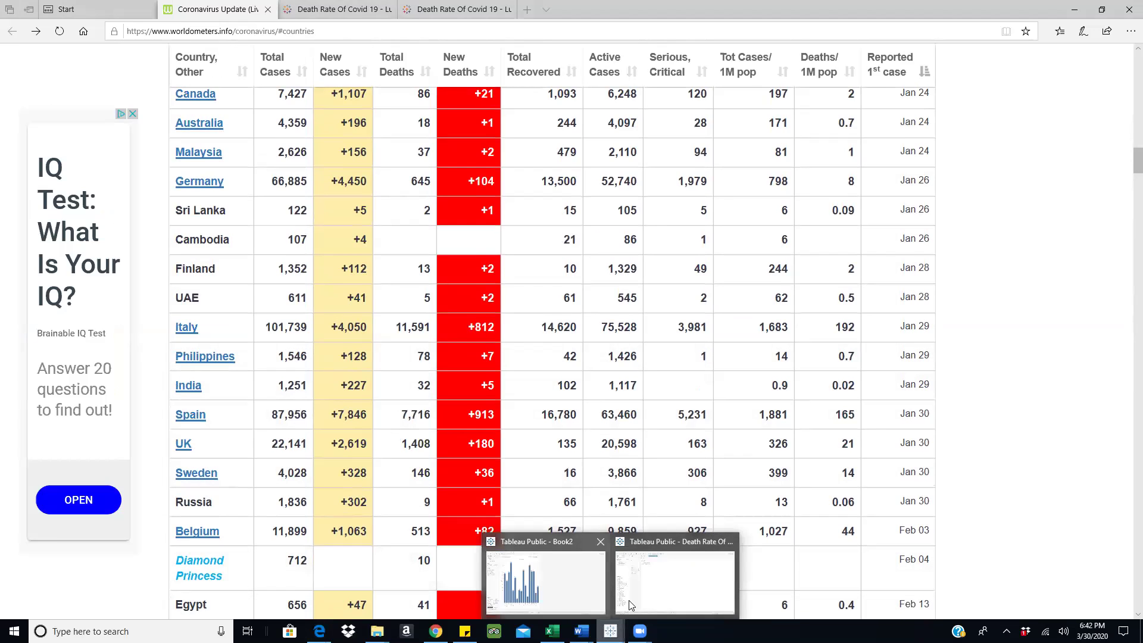
{"action": "left_click", "coordinate": [652, 588]}
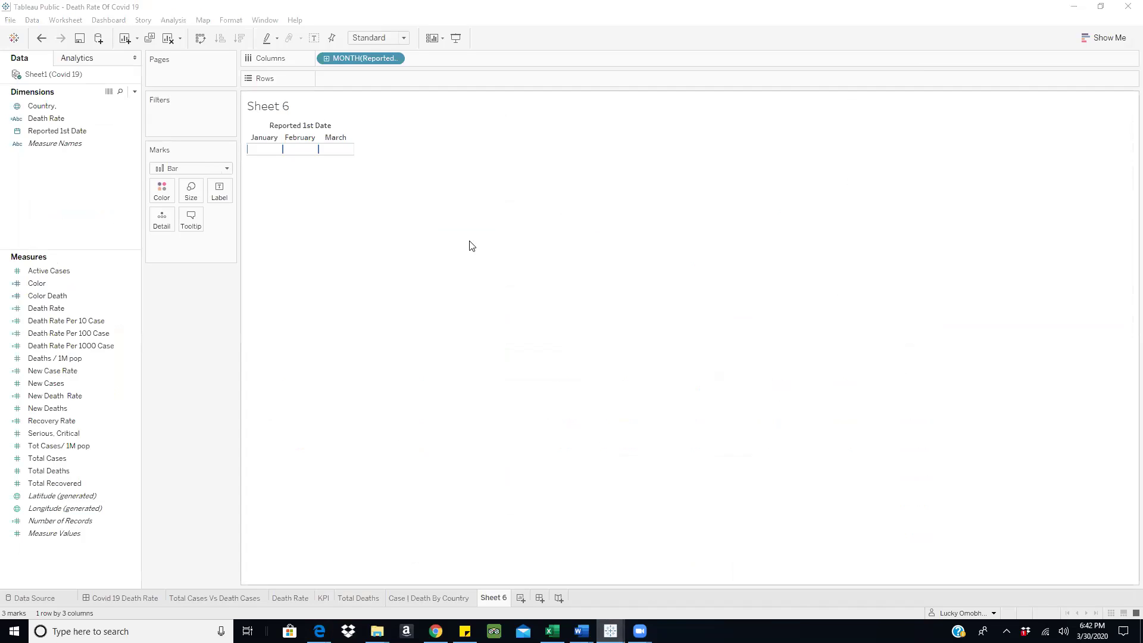
{"action": "left_click", "coordinate": [394, 57]}
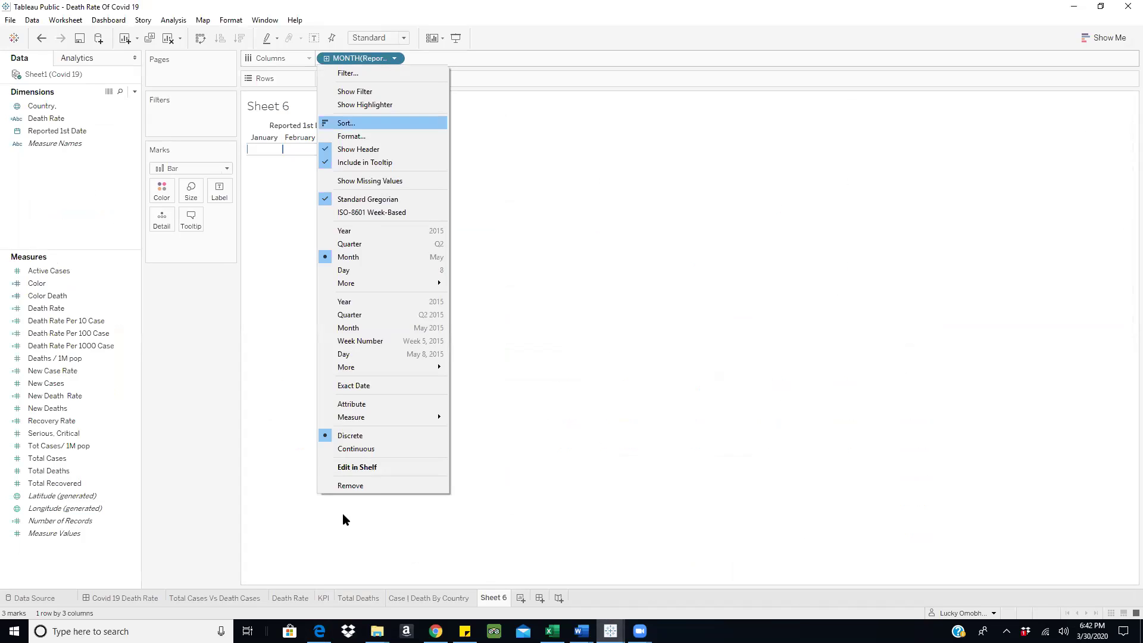
{"action": "left_click", "coordinate": [352, 385]}
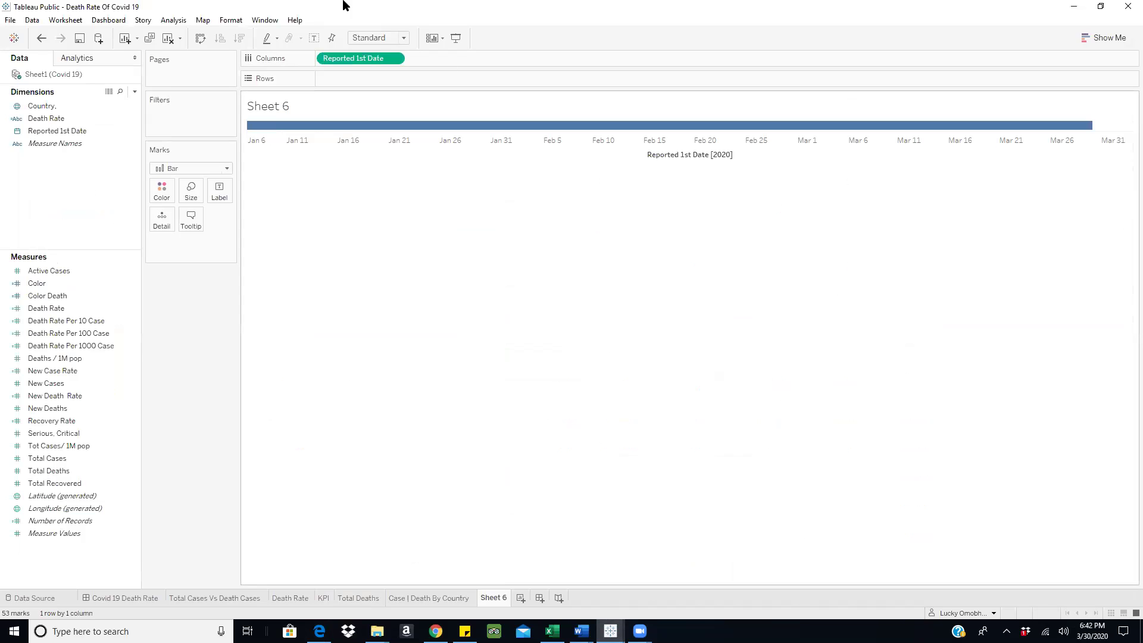
- Switch to the browser and review the case figures and reported first-case dates in the Worldometer country table
{"action": "left_click", "coordinate": [37, 119]}
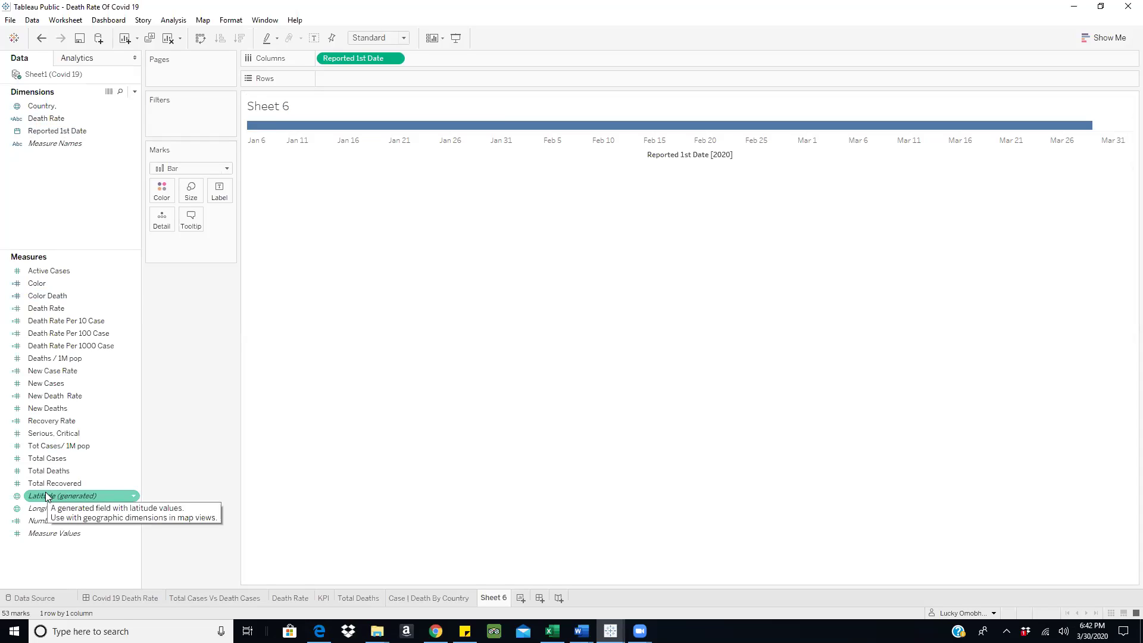
{"action": "mouse_move", "coordinate": [253, 131]}
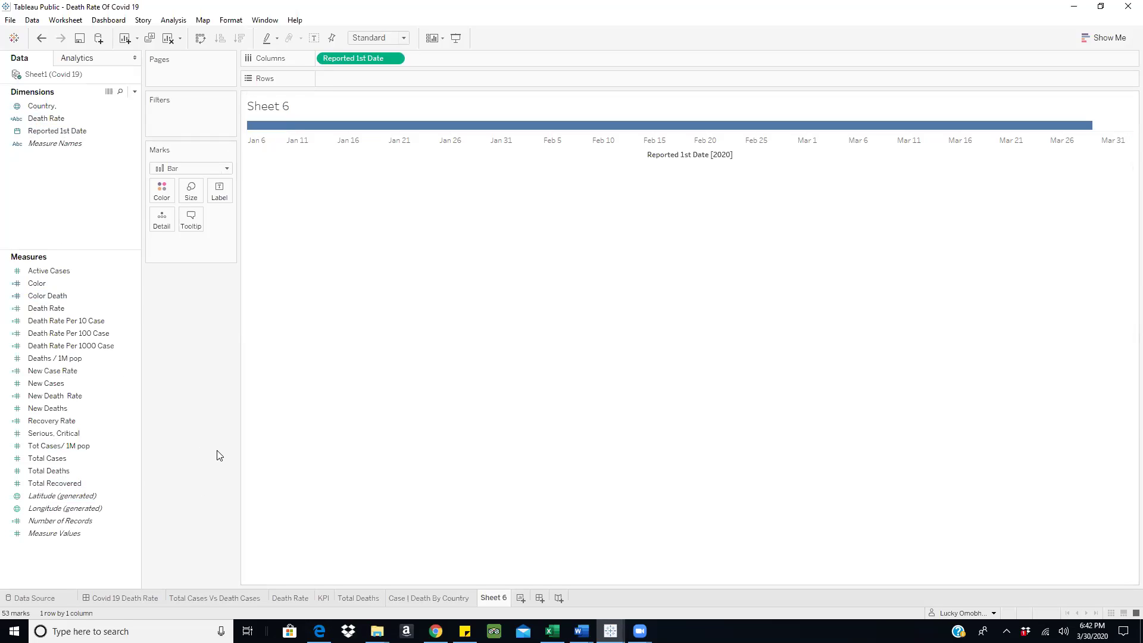
{"action": "left_click", "coordinate": [320, 631]}
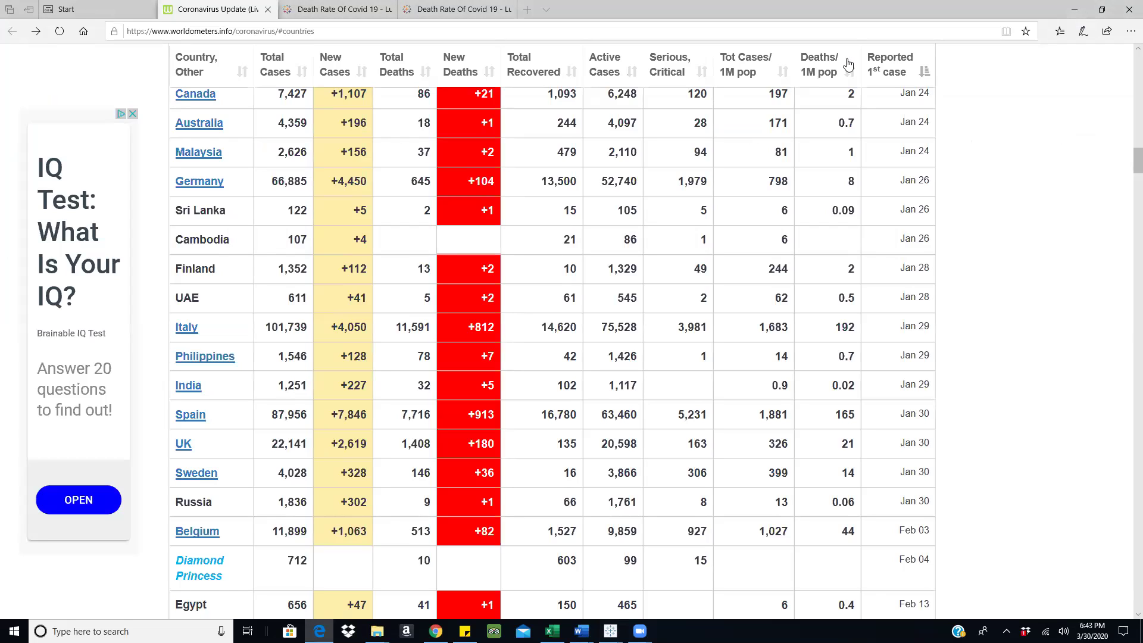
{"action": "mouse_move", "coordinate": [1129, 162]}
{"action": "left_mouse_down"}
{"action": "mouse_move", "coordinate": [1125, 466]}
{"action": "mouse_move", "coordinate": [1126, 134]}
{"action": "mouse_move", "coordinate": [1128, 145]}
{"action": "left_mouse_up"}
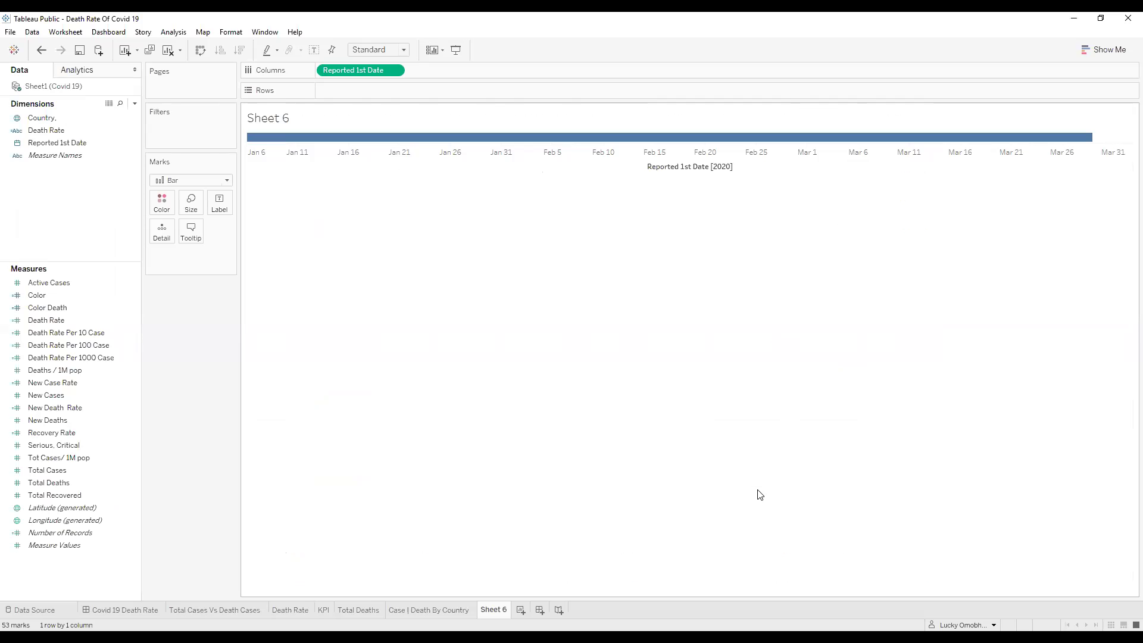
- In the Tableau Public workbook, add Total Cases as the row measure and change the chart's marks to a line
{"action": "left_click", "coordinate": [50, 296]}
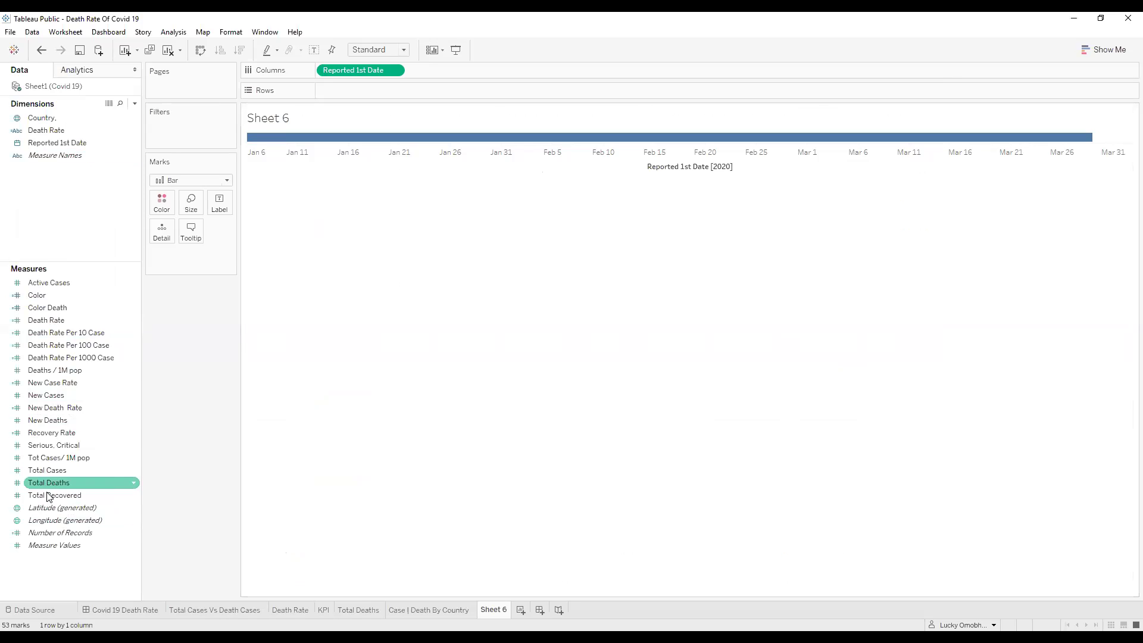
{"action": "left_click_drag", "start_coordinate": [46, 474], "coordinate": [349, 93]}
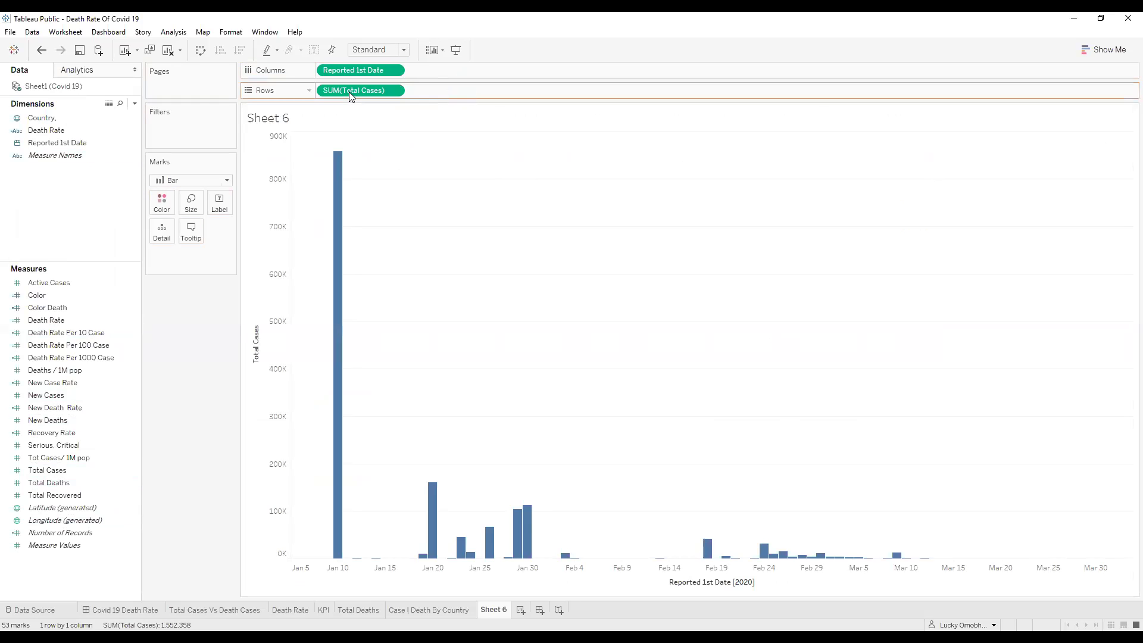
{"action": "left_click", "coordinate": [226, 180]}
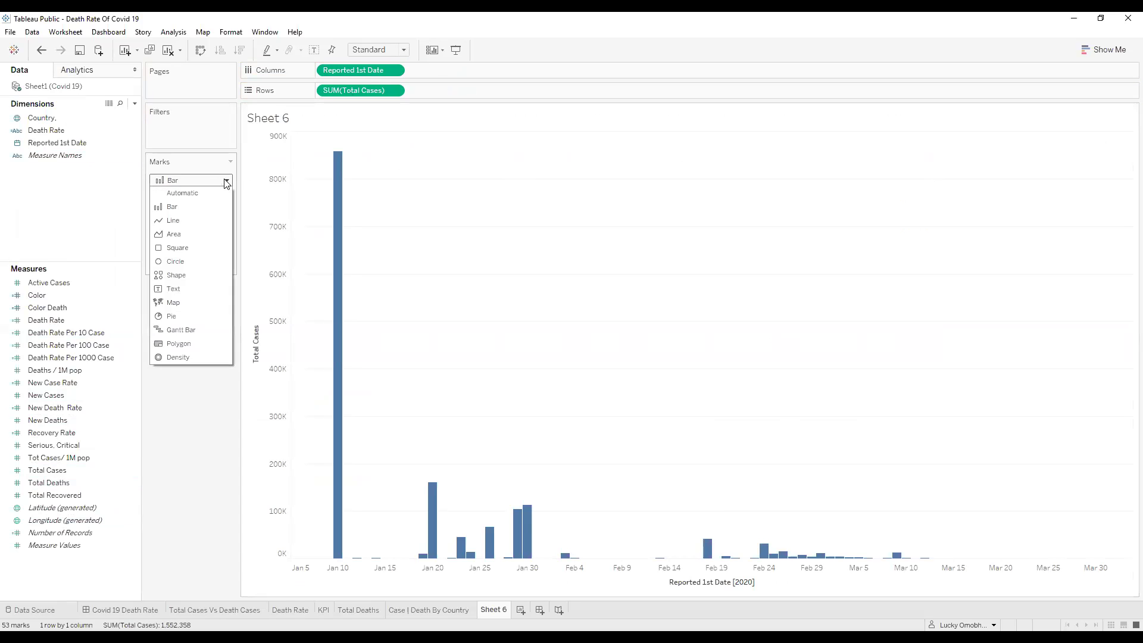
{"action": "left_click", "coordinate": [184, 225]}
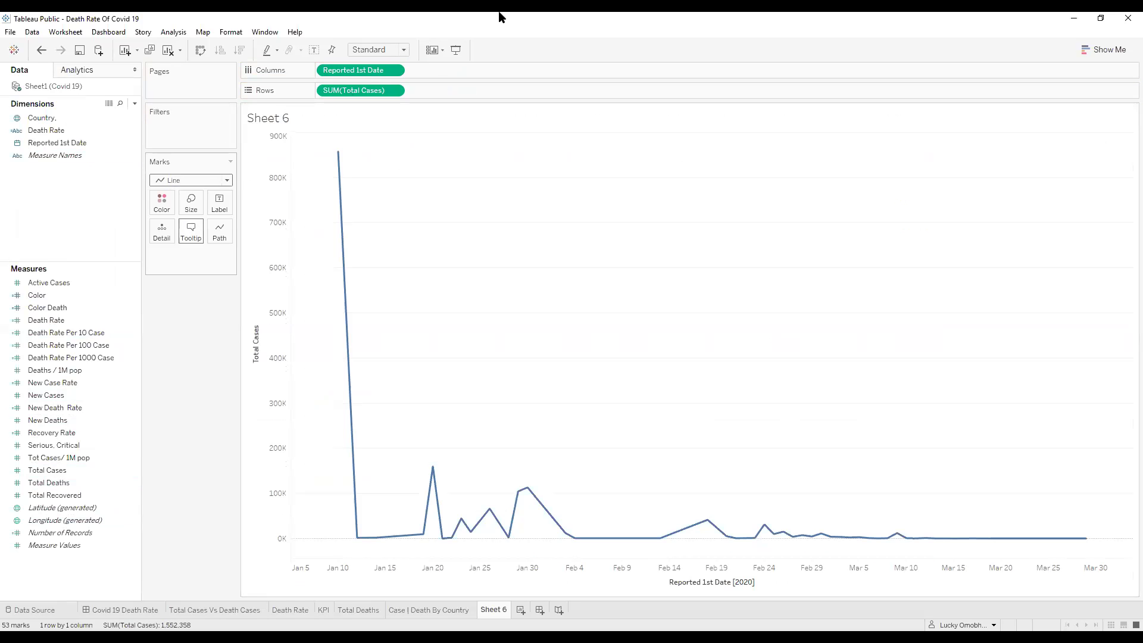
- Show a filter for Country as a multiple-values dropdown with an Apply button
{"action": "left_click", "coordinate": [135, 117]}
{"action": "left_click", "coordinate": [167, 138]}
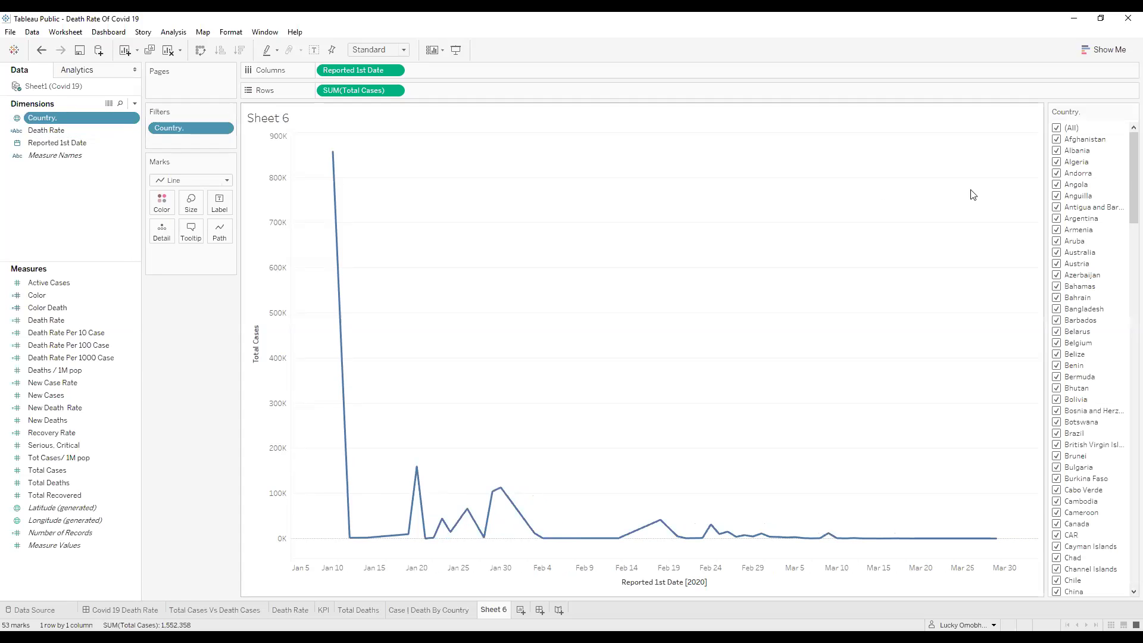
{"action": "left_click", "coordinate": [1133, 111]}
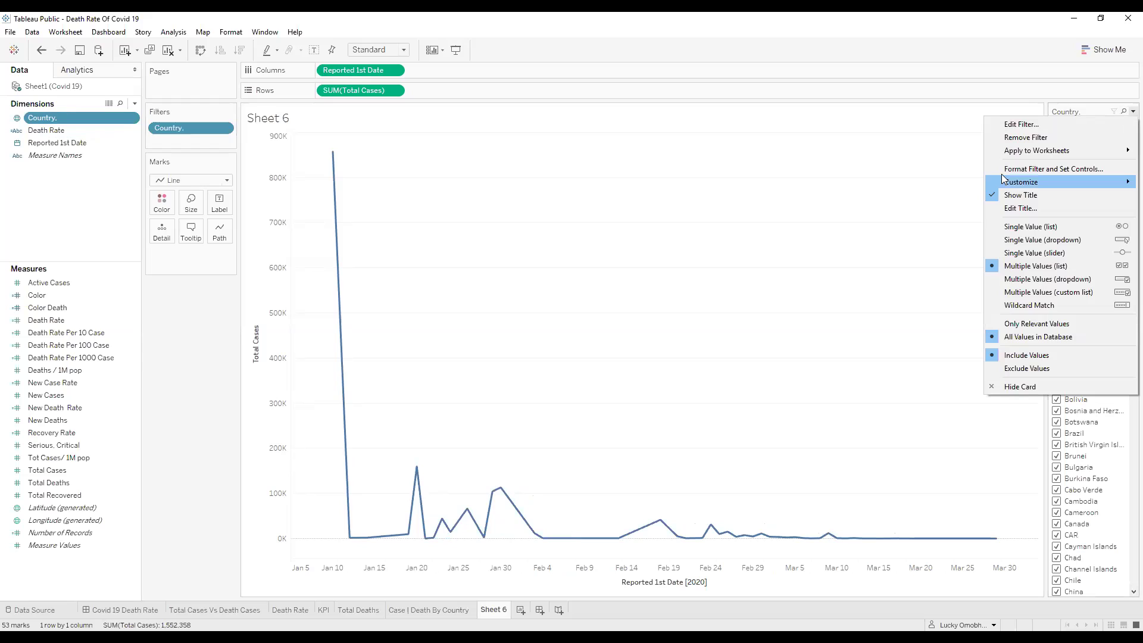
{"action": "mouse_move", "coordinate": [1006, 182]}
{"action": "left_click", "coordinate": [930, 268]}
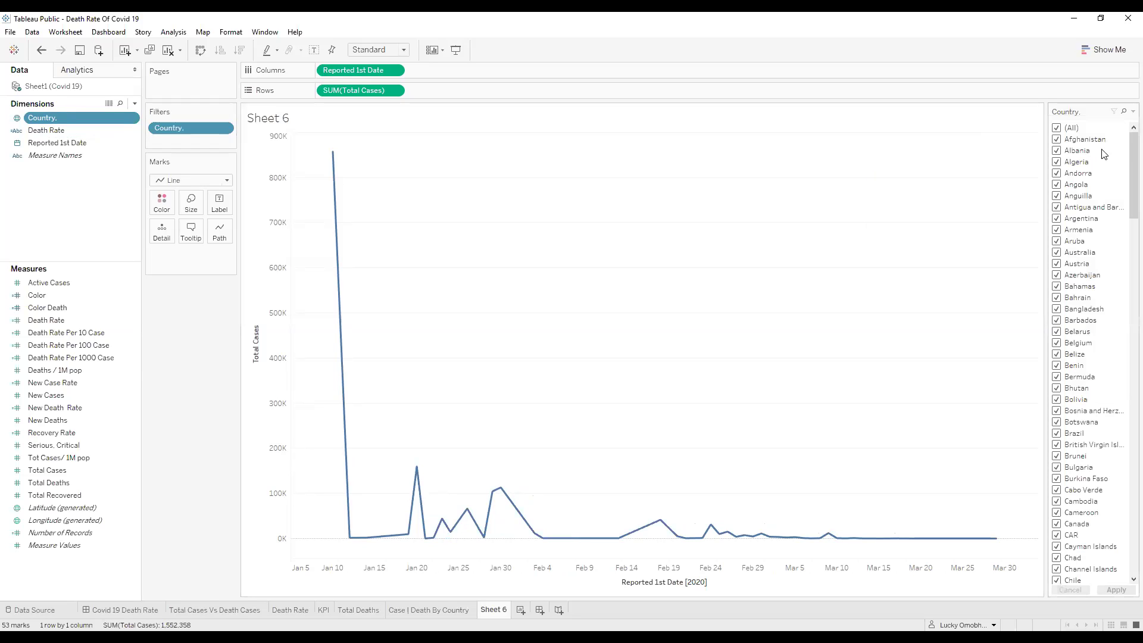
{"action": "left_click", "coordinate": [1133, 112]}
{"action": "left_click", "coordinate": [1033, 285]}
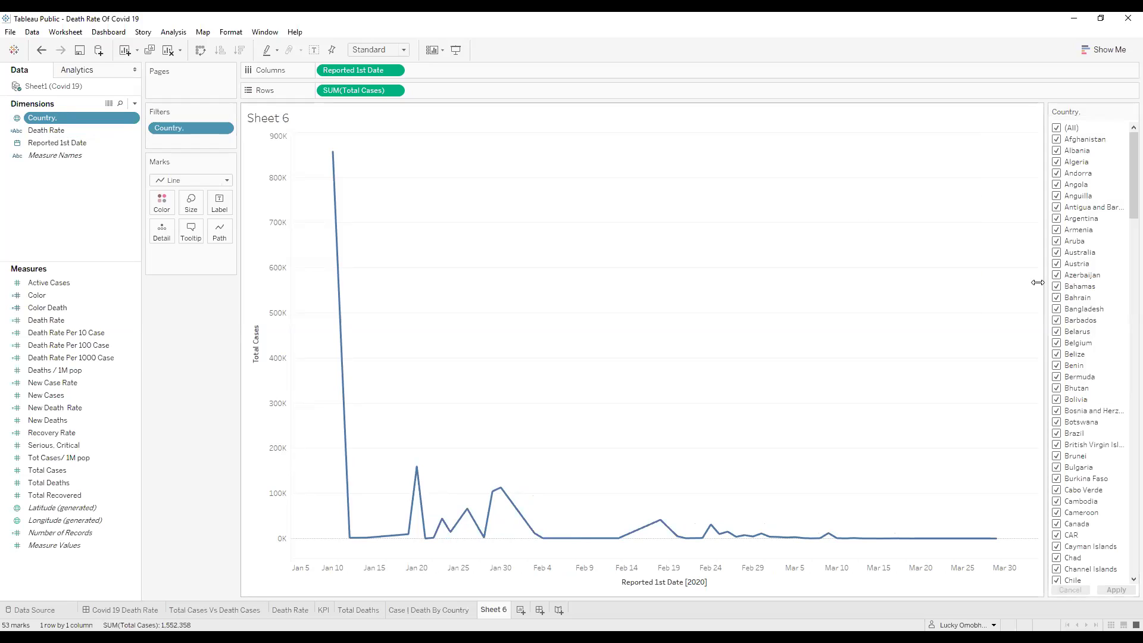
- Find China in the Country filter, apply it as the only selected country and inspect its point on the chart
{"action": "left_click", "coordinate": [1123, 127]}
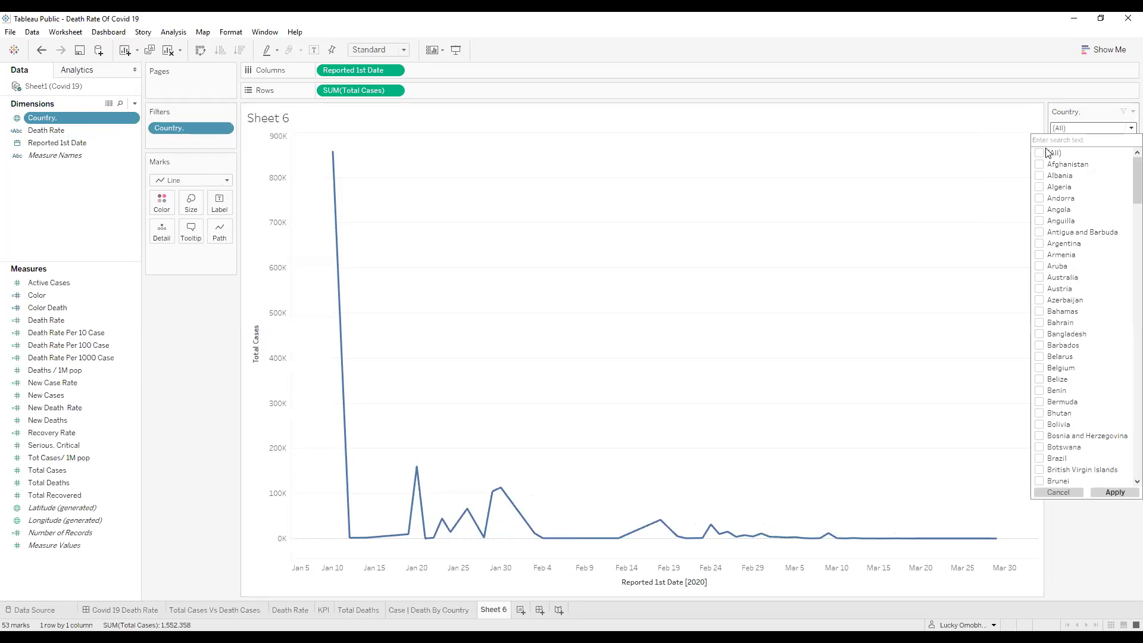
{"action": "left_click", "coordinate": [1051, 141]}
{"action": "type", "text": "chi"}
{"action": "left_click", "coordinate": [1042, 165]}
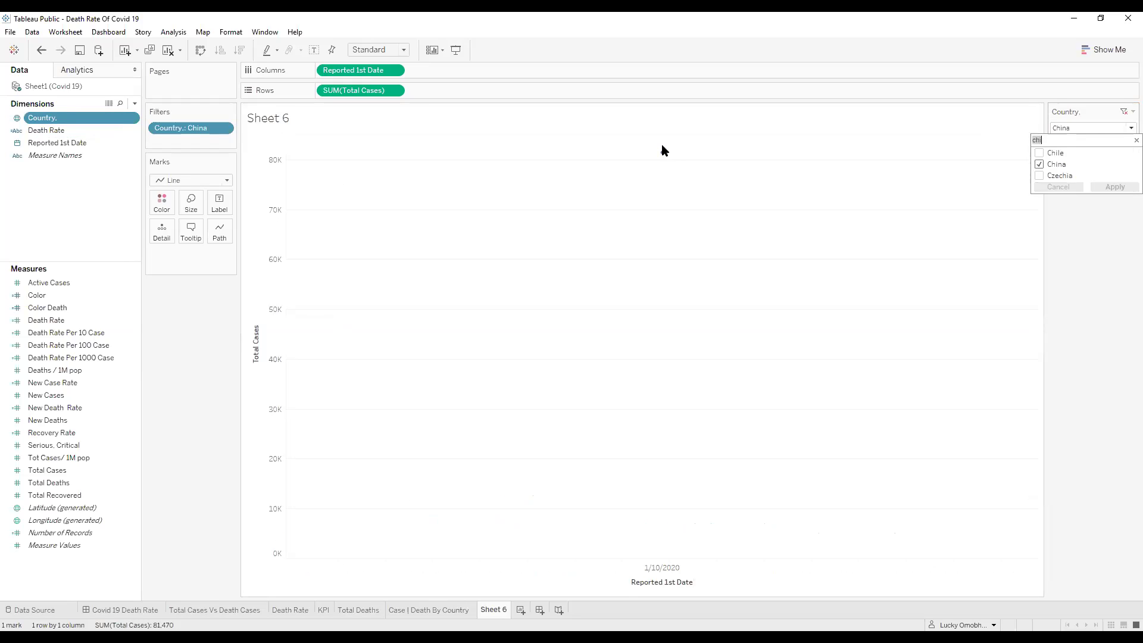
{"action": "left_click", "coordinate": [1125, 256]}
{"action": "mouse_move", "coordinate": [663, 158]}
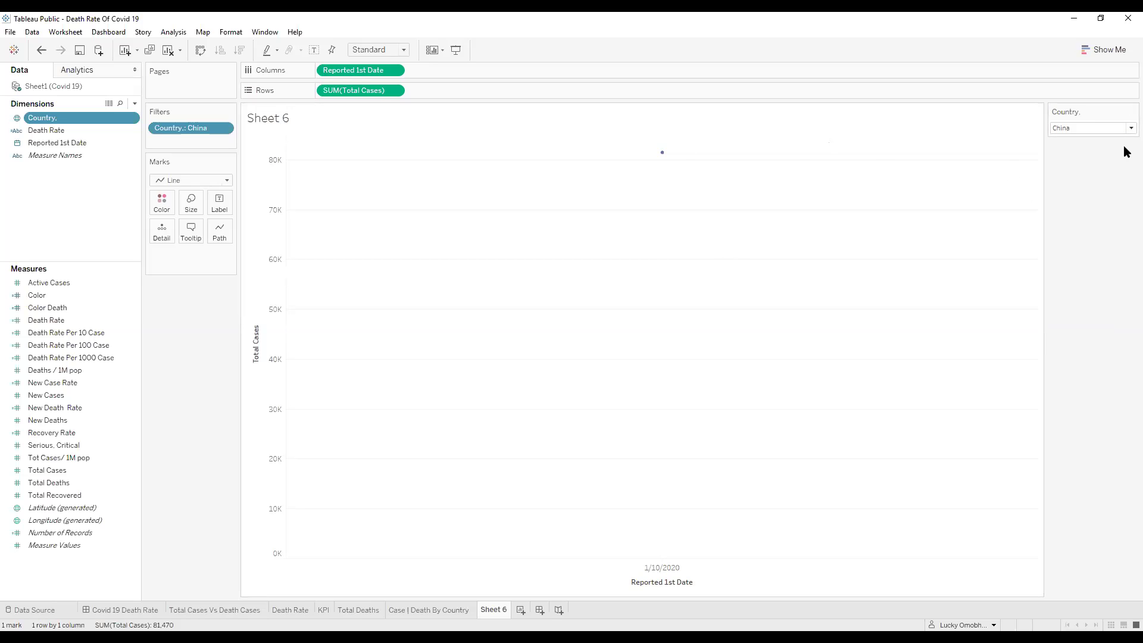
- Apply Nigeria as the only selected country in the Country filter, and restore the filter to all countries
{"action": "left_click", "coordinate": [1127, 128]}
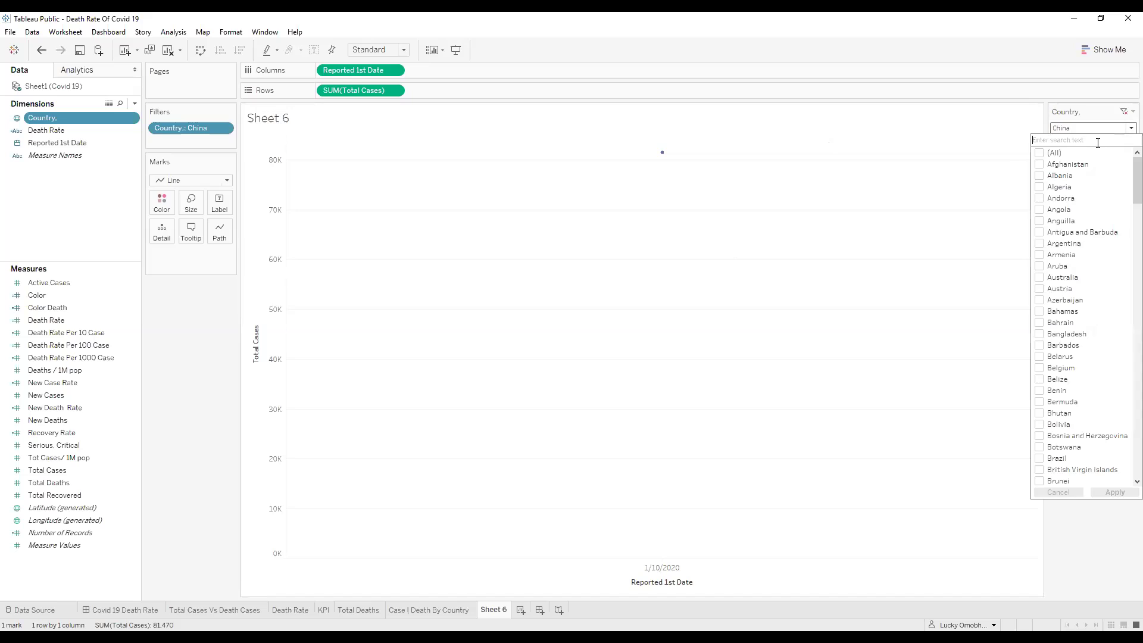
{"action": "left_click", "coordinate": [1041, 154]}
{"action": "left_click", "coordinate": [1041, 153]}
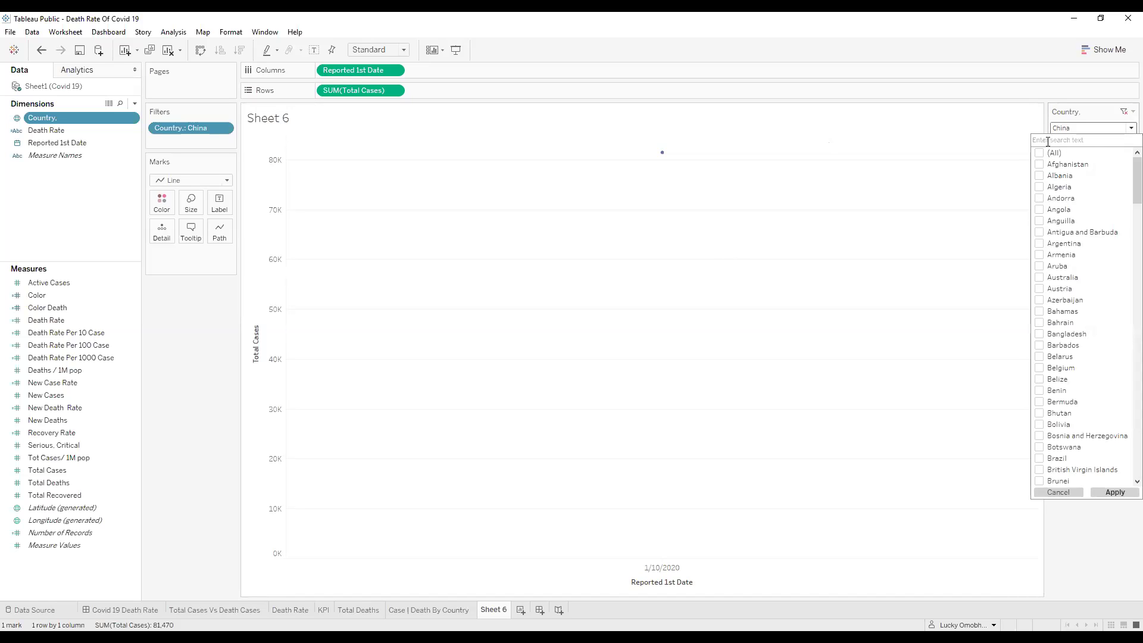
{"action": "left_click", "coordinate": [1052, 140]}
{"action": "type", "text": "nig"}
{"action": "left_click", "coordinate": [1040, 164]}
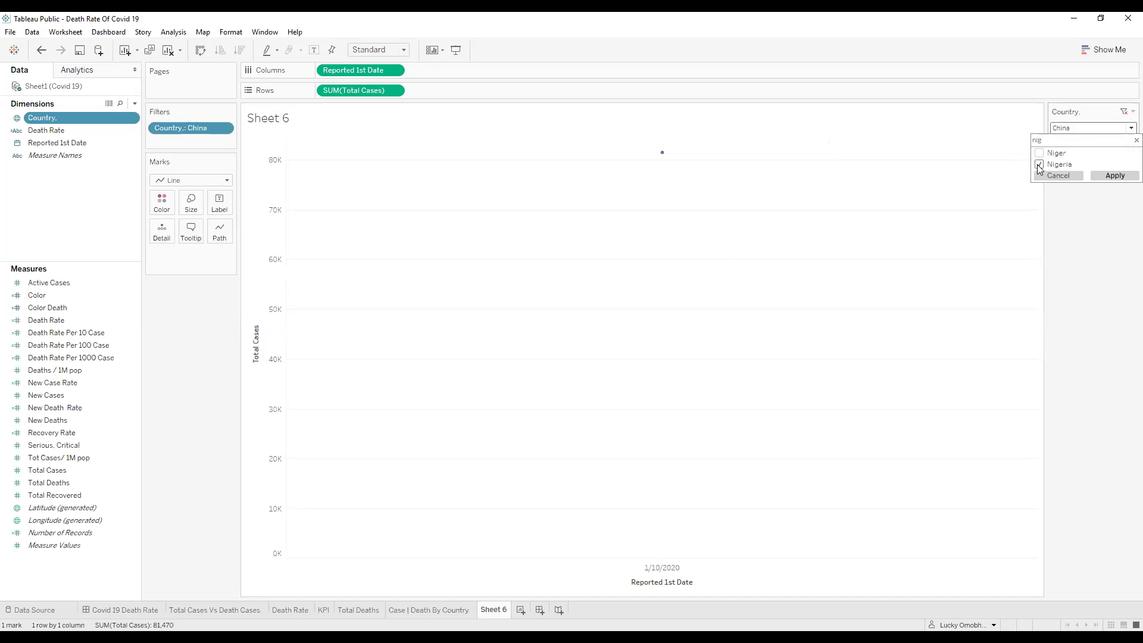
{"action": "left_click", "coordinate": [1115, 176]}
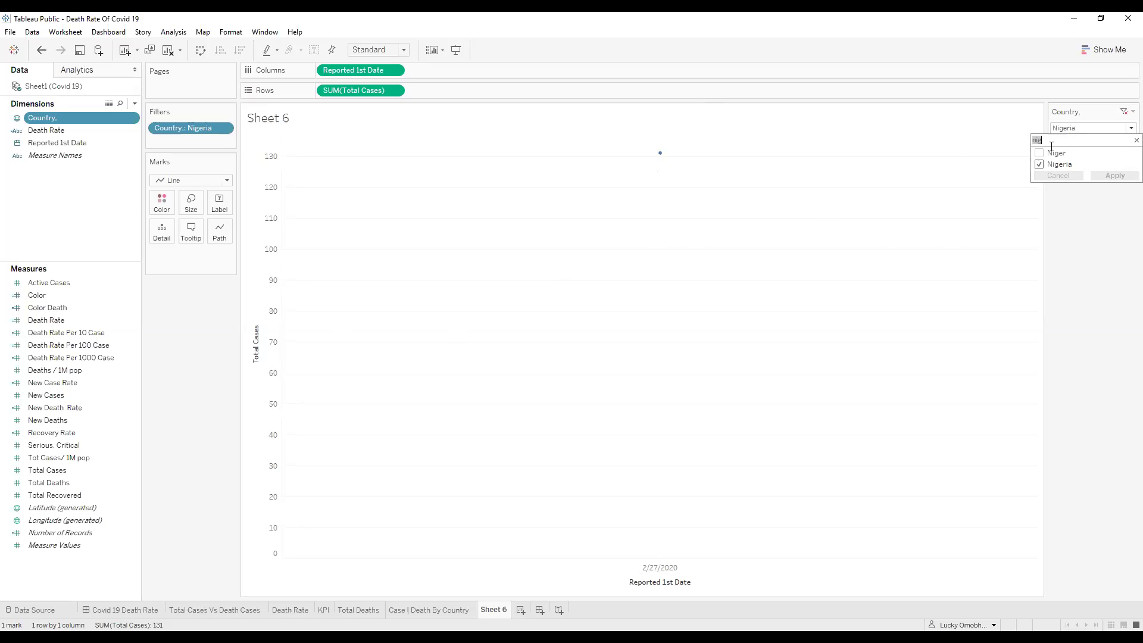
{"action": "left_click", "coordinate": [1126, 113]}
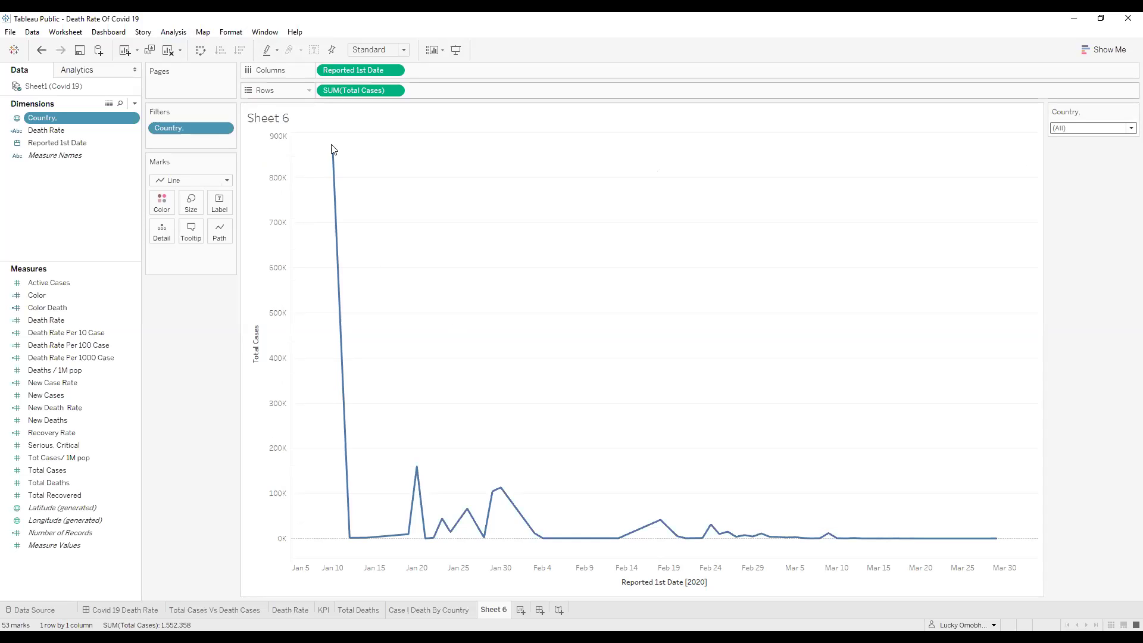
- Delete the Sheet 6 line chart worksheet and add a new blank worksheet
{"action": "right_click", "coordinate": [496, 610]}
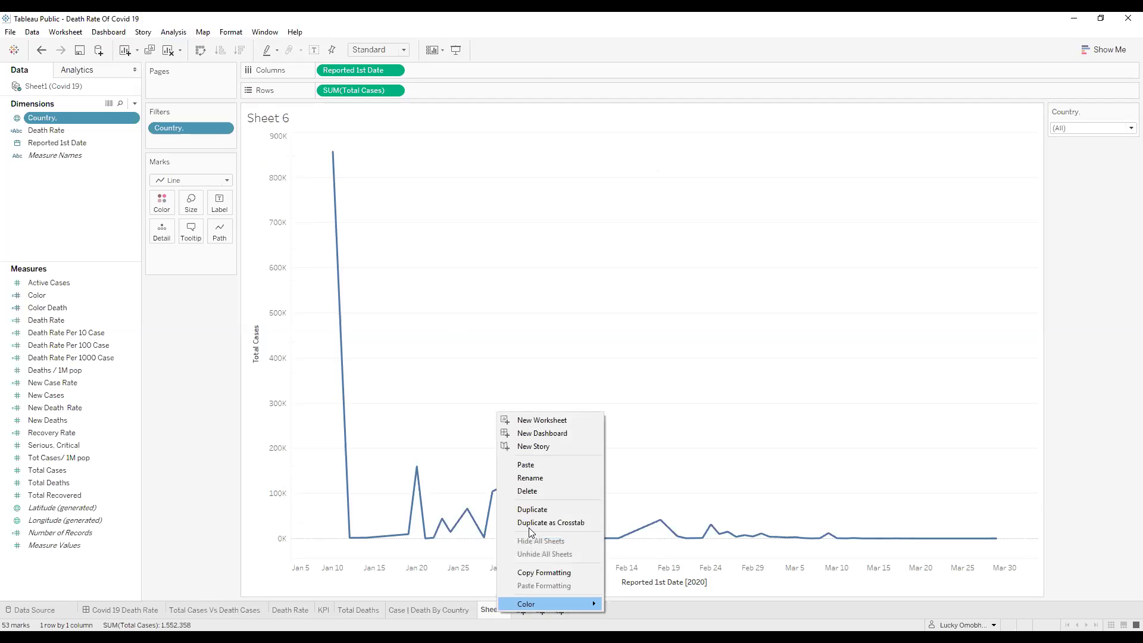
{"action": "left_click", "coordinate": [536, 494]}
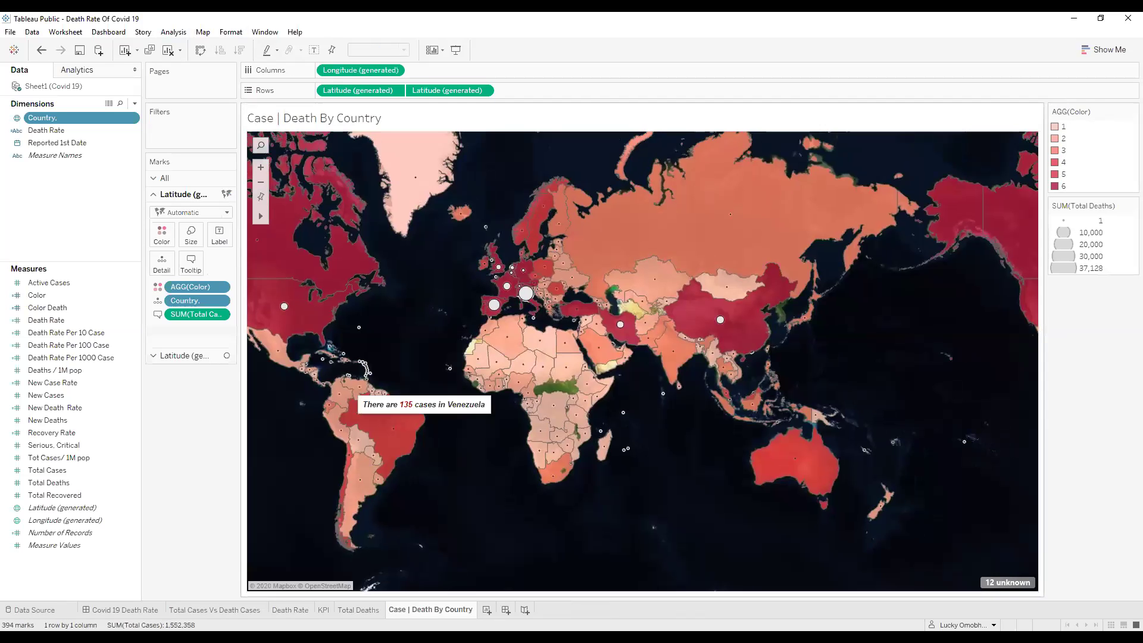
{"action": "left_click", "coordinate": [487, 610]}
- List every Country in rows with its Reported 1st Date as text, shown as the exact date
{"action": "left_click_drag", "start_coordinate": [45, 118], "coordinate": [337, 88]}
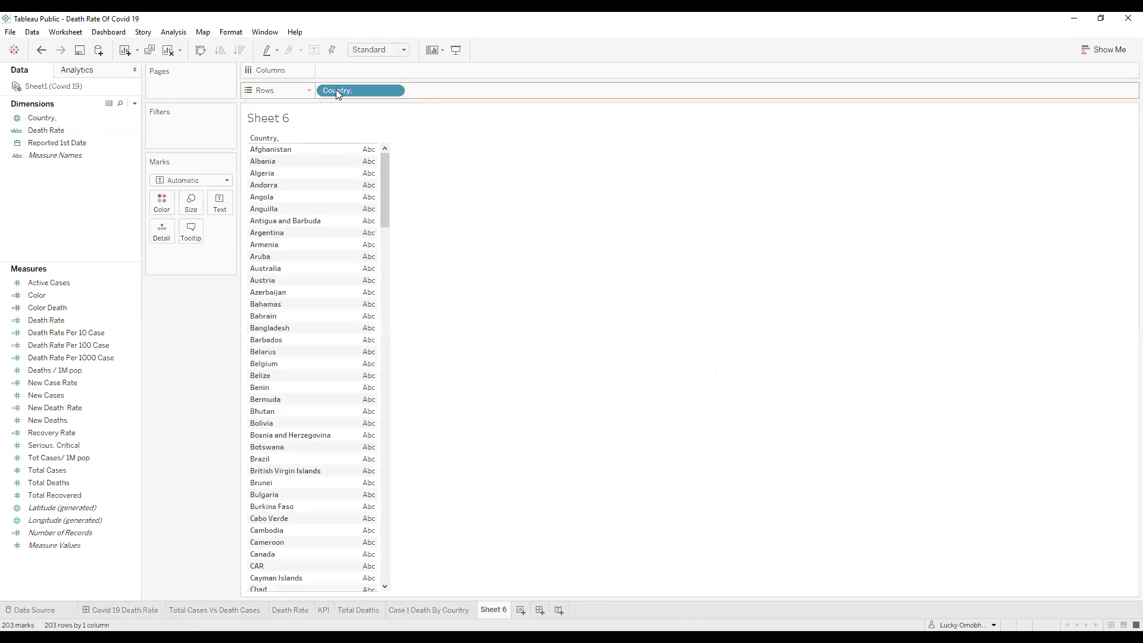
{"action": "left_click", "coordinate": [37, 146]}
{"action": "left_click", "coordinate": [35, 131]}
{"action": "left_click_drag", "start_coordinate": [38, 142], "coordinate": [220, 203]}
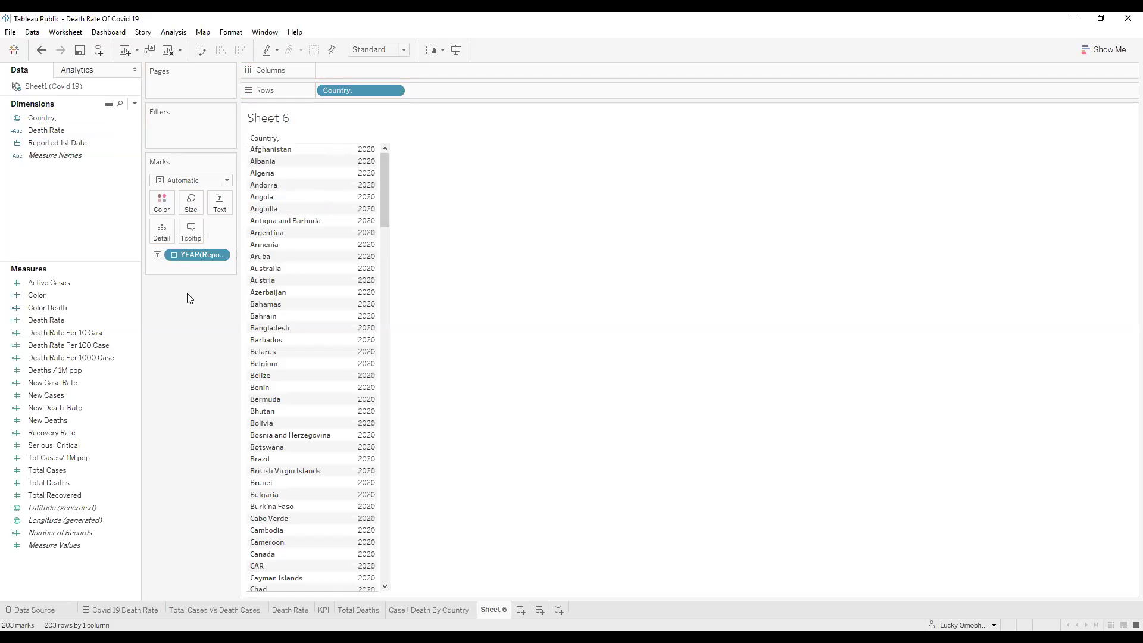
{"action": "left_click", "coordinate": [221, 256]}
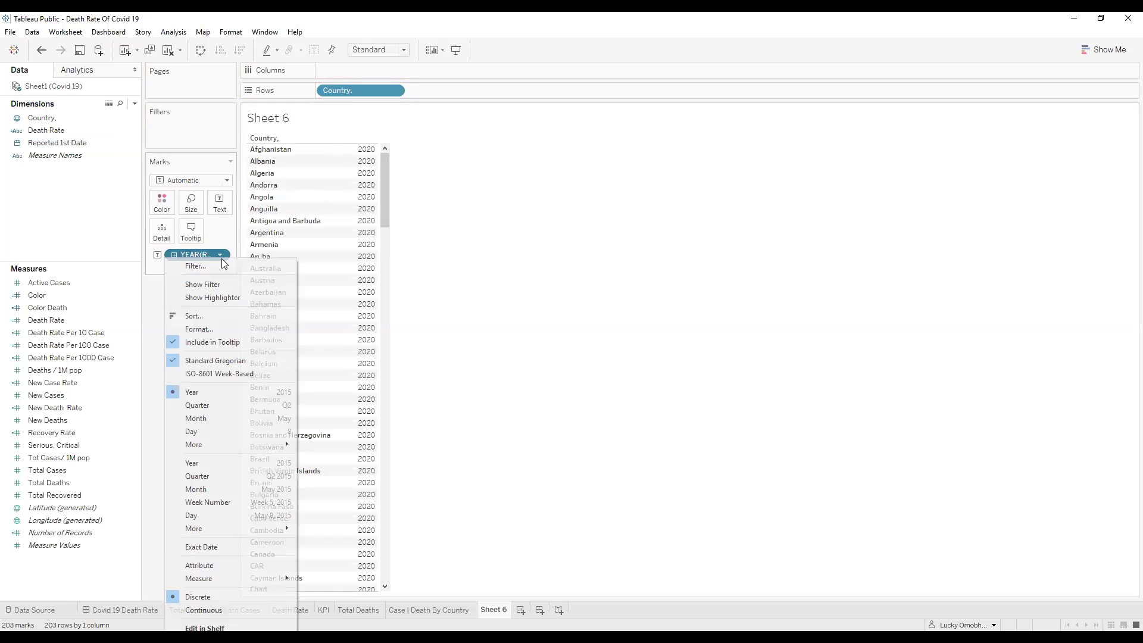
{"action": "left_click", "coordinate": [201, 547]}
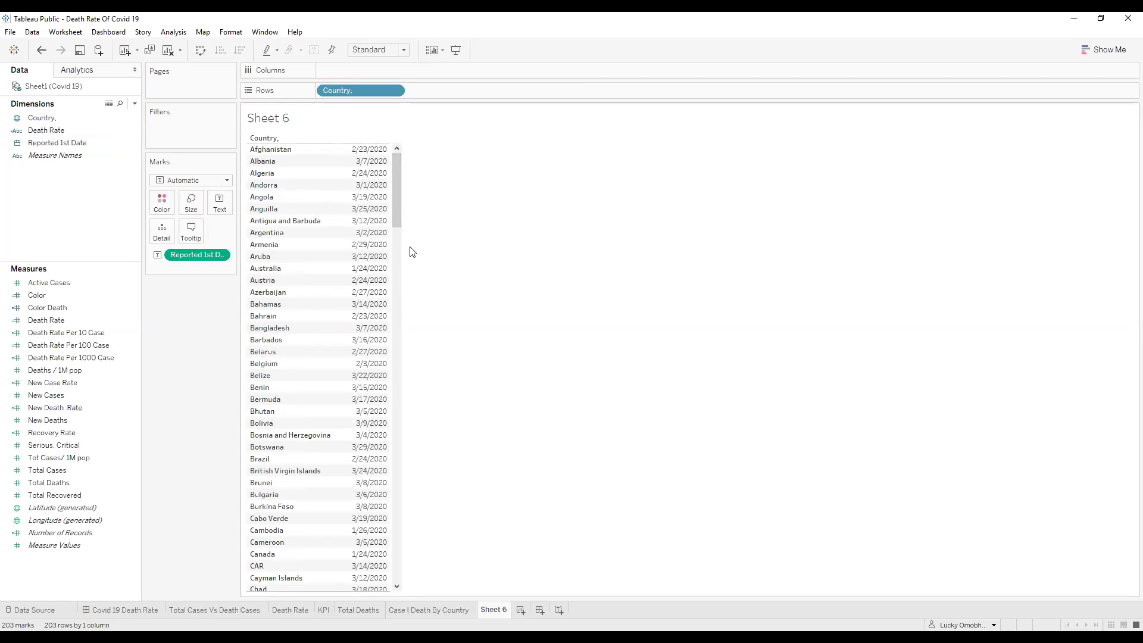
{"action": "left_click_drag", "start_coordinate": [395, 203], "coordinate": [416, 181]}
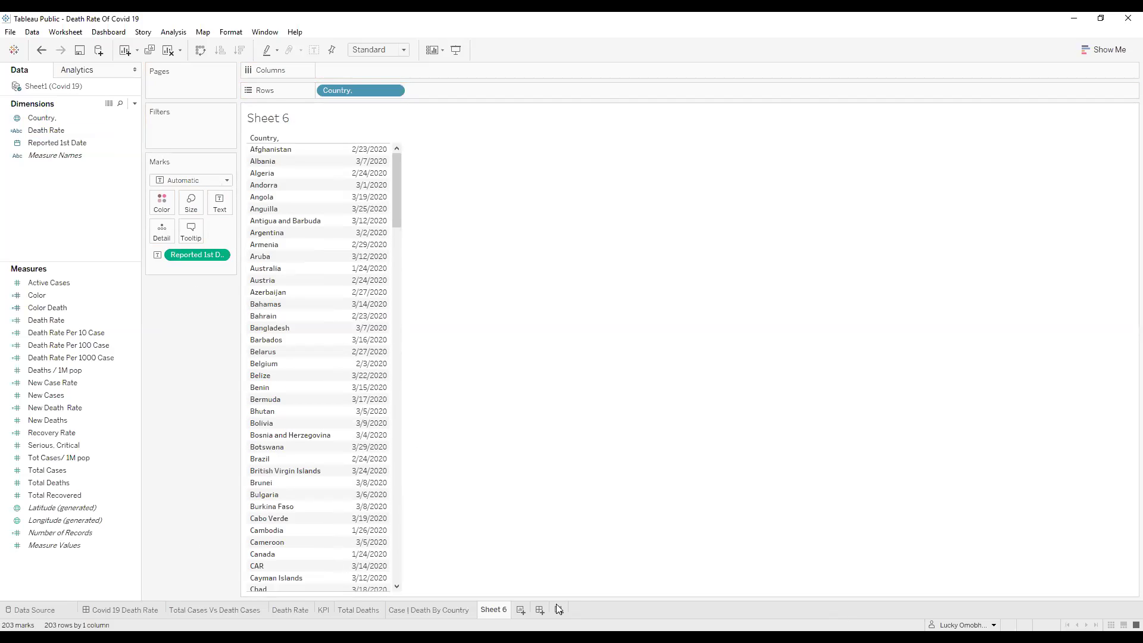
- On the Case | Death By Country sheet, add Reported 1st Date to the first map layer's tooltip and check the country tooltips
{"action": "left_click", "coordinate": [428, 609]}
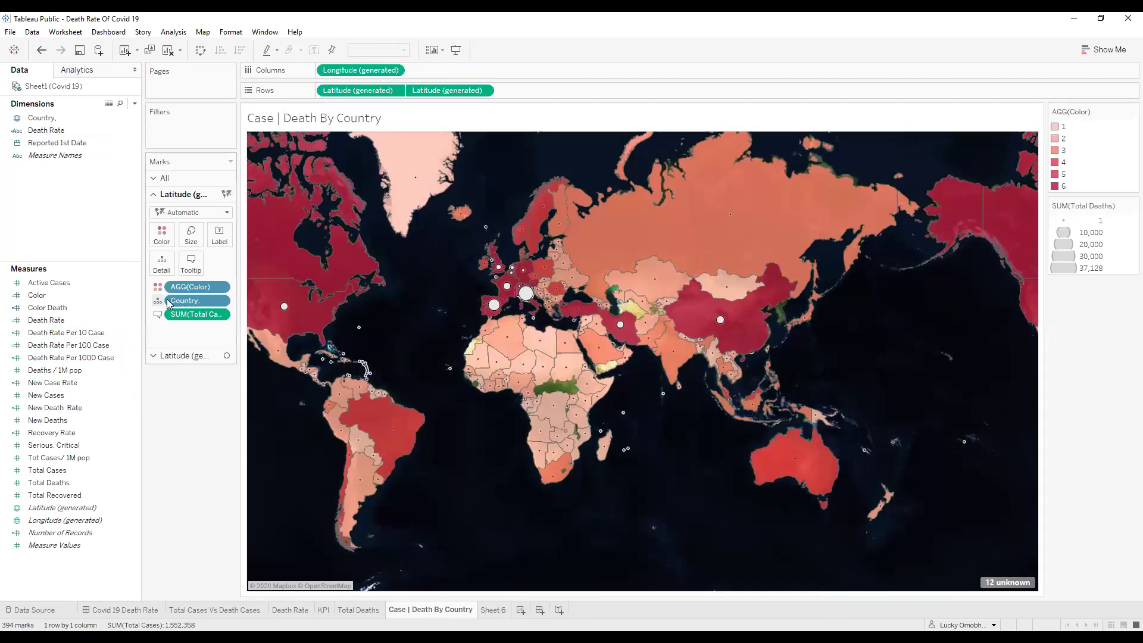
{"action": "left_click_drag", "start_coordinate": [37, 148], "coordinate": [190, 268]}
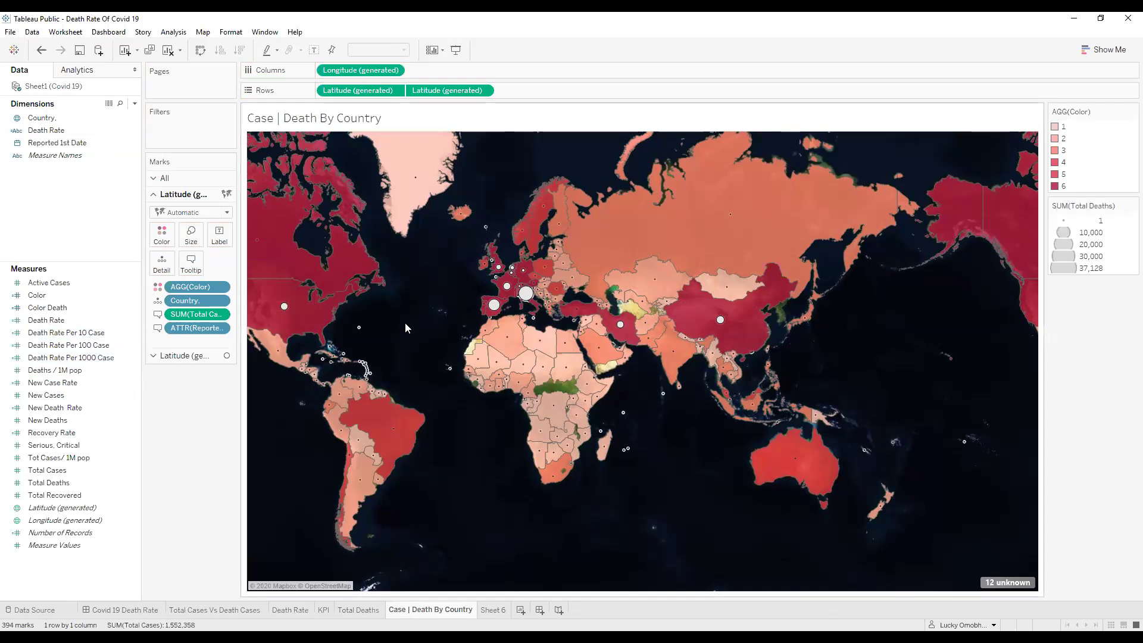
{"action": "mouse_move", "coordinate": [291, 318]}
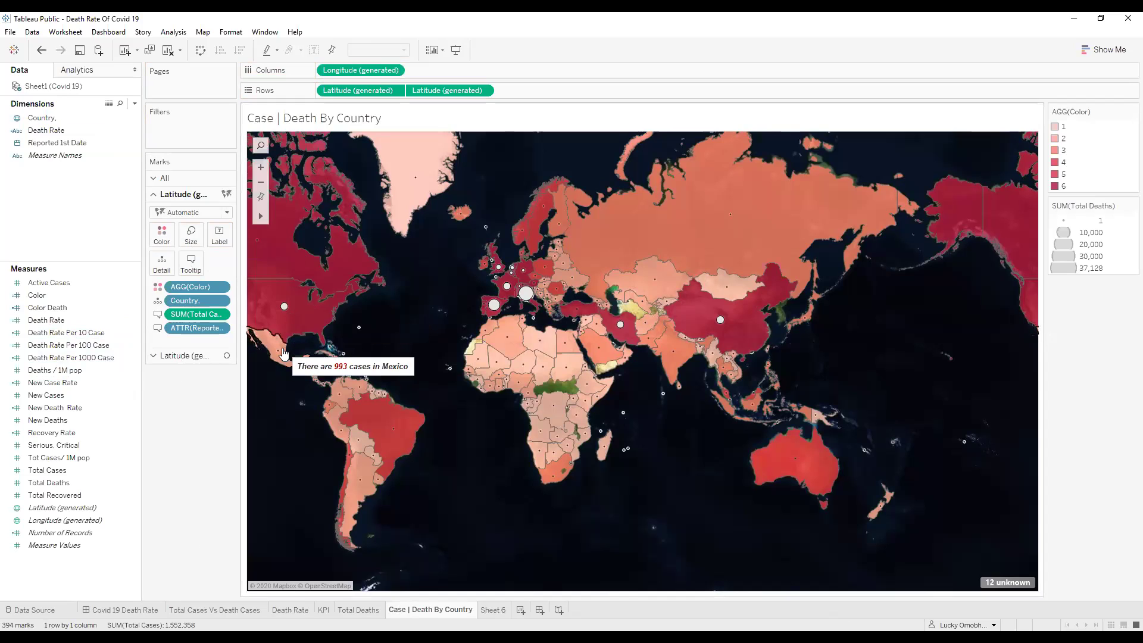
{"action": "mouse_move", "coordinate": [501, 367]}
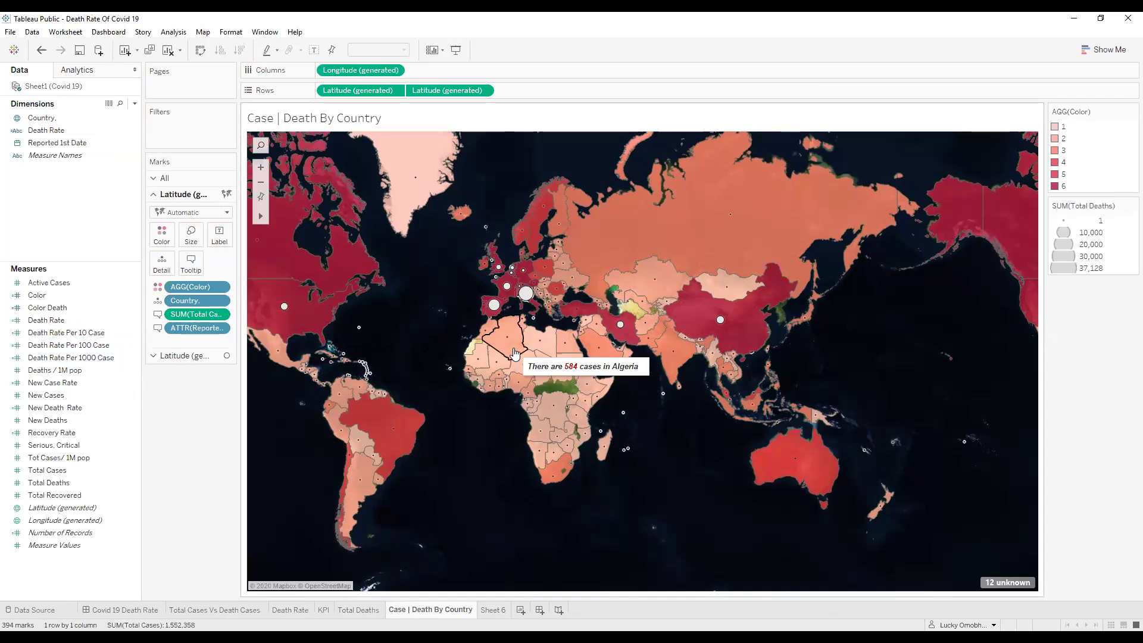
- Copy the custom case-count sentence from the map layer's tooltip and reset the tooltip to its default content
{"action": "left_click", "coordinate": [192, 271]}
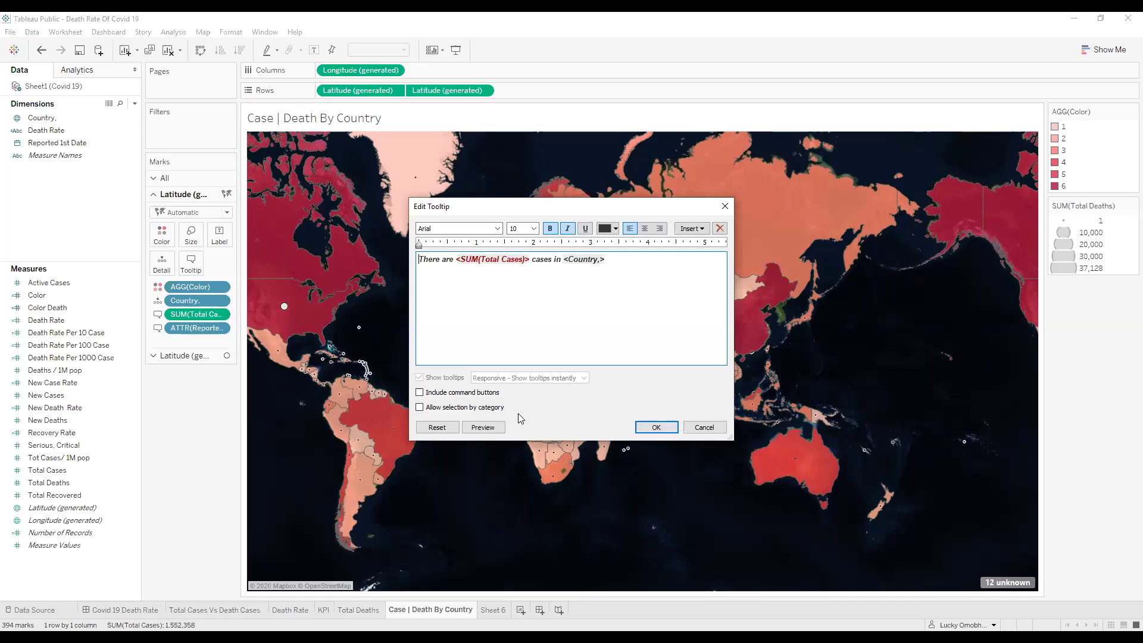
{"action": "left_click_drag", "start_coordinate": [608, 260], "coordinate": [406, 257]}
{"action": "key", "text": "ctrl+c"}
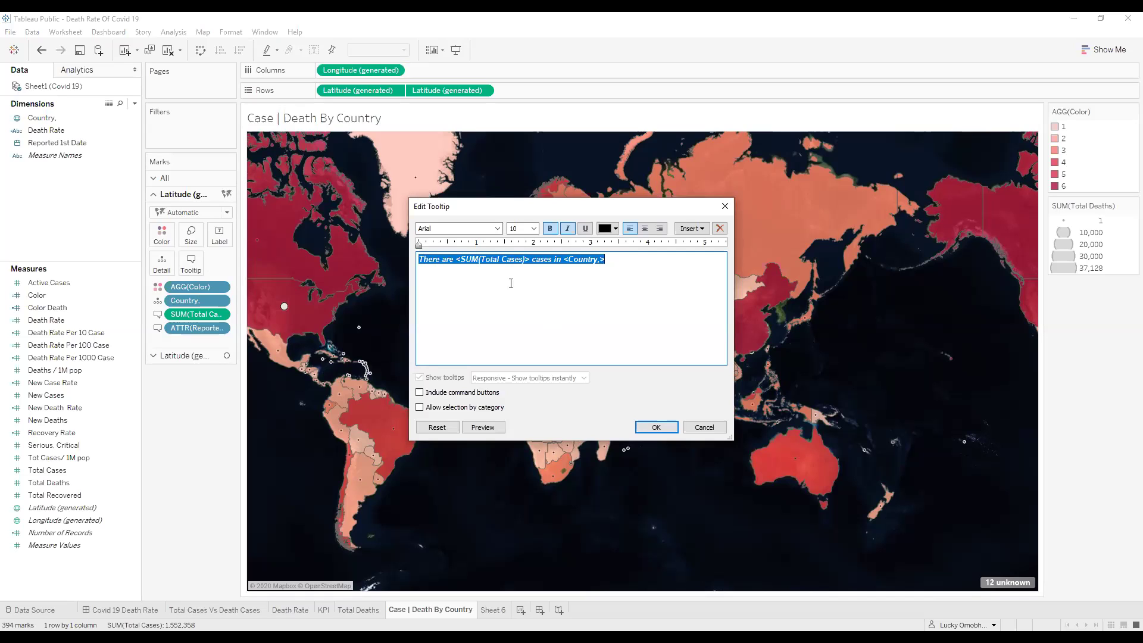
{"action": "left_click", "coordinate": [439, 429]}
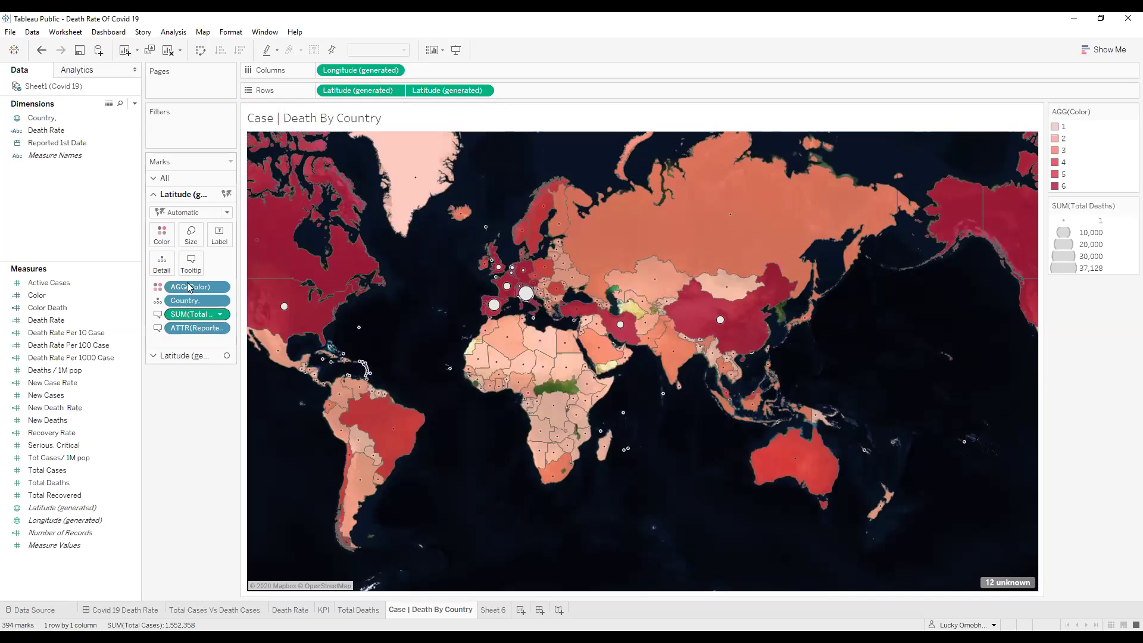
- Disable the tooltip's command buttons and selection by category, and paste the copied case-count sentence below the default fields
{"action": "left_click", "coordinate": [191, 269]}
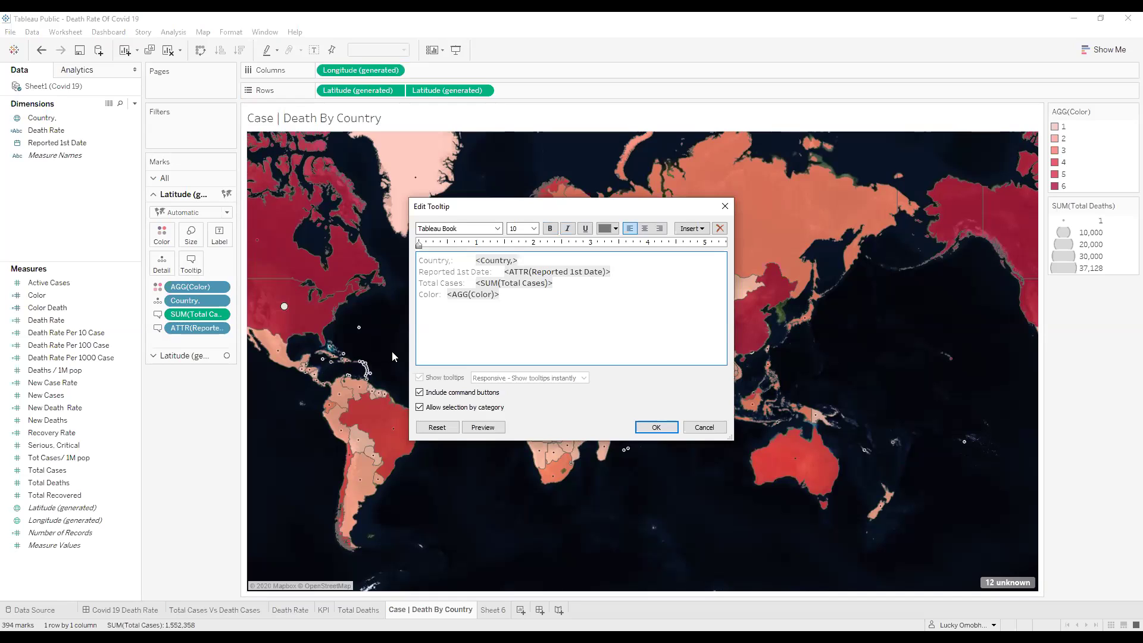
{"action": "left_click", "coordinate": [420, 393]}
{"action": "left_click", "coordinate": [420, 407]}
{"action": "left_click", "coordinate": [437, 327]}
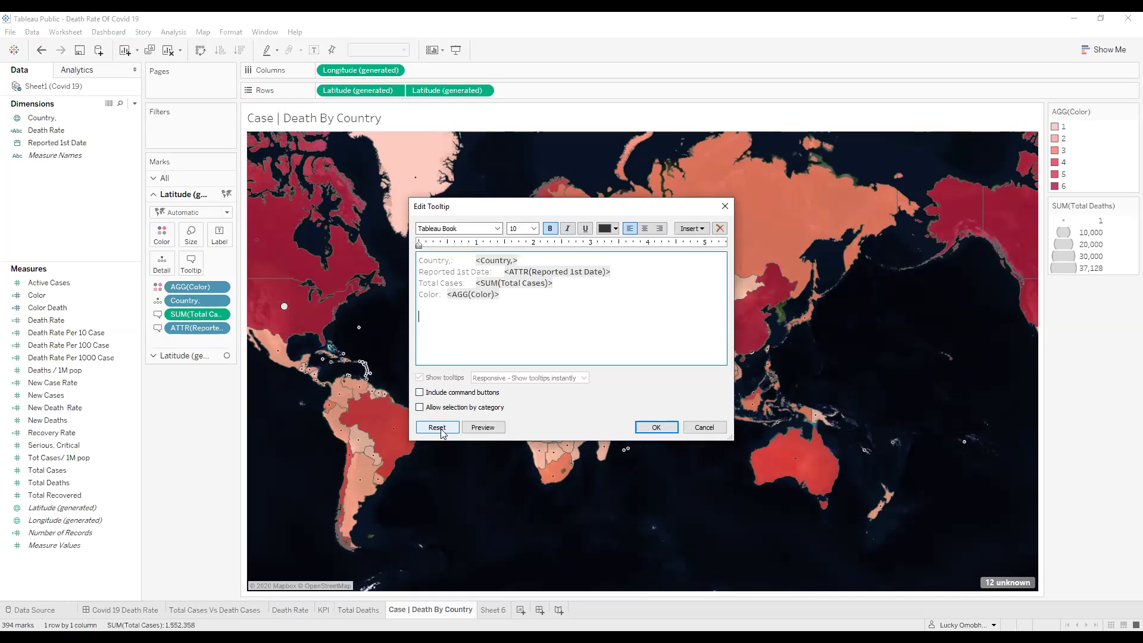
{"action": "left_click", "coordinate": [447, 324]}
{"action": "key", "text": "ctrl+v"}
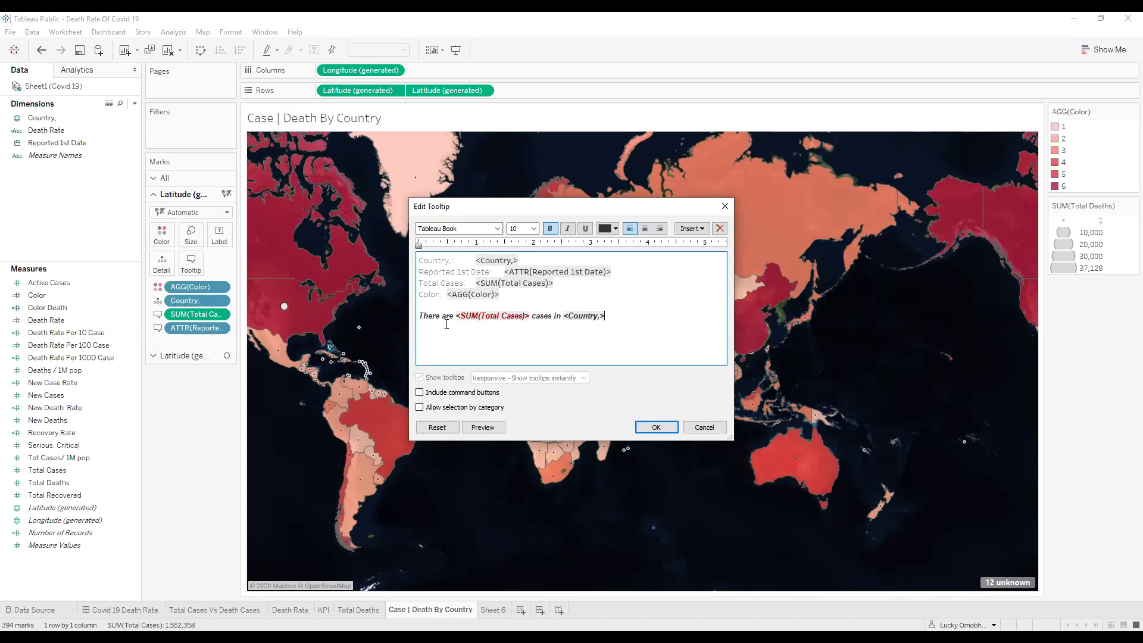
- Delete the default Color, Total Cases and Country lines from the tooltip text
{"action": "left_click_drag", "start_coordinate": [501, 295], "coordinate": [412, 295]}
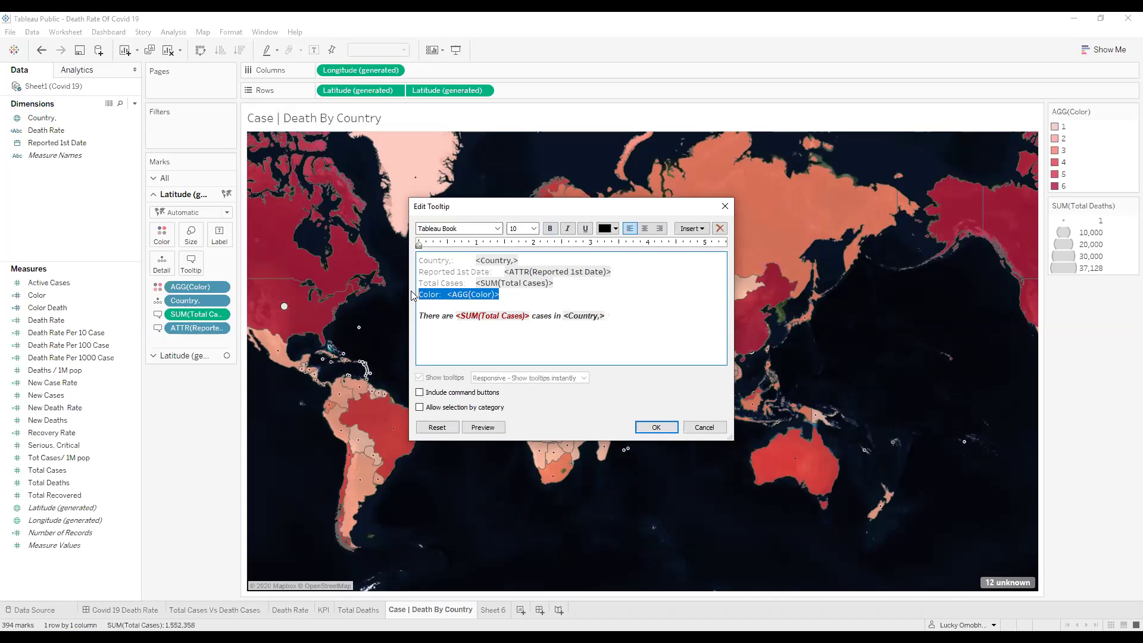
{"action": "key", "text": "Delete"}
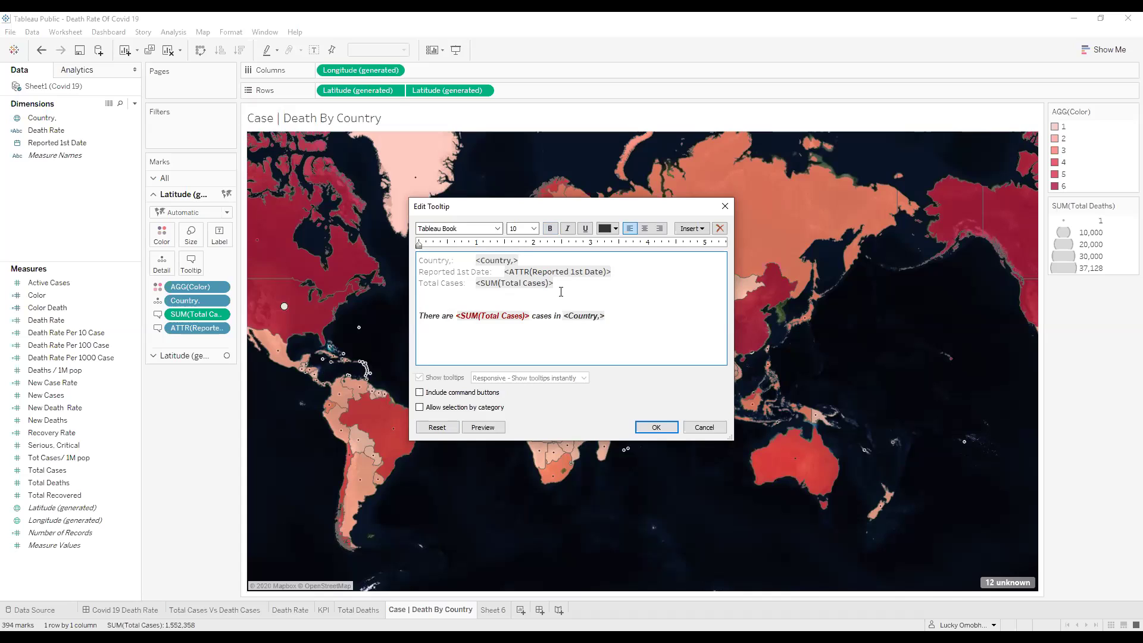
{"action": "left_click_drag", "start_coordinate": [562, 286], "coordinate": [415, 289]}
{"action": "key", "text": "Delete"}
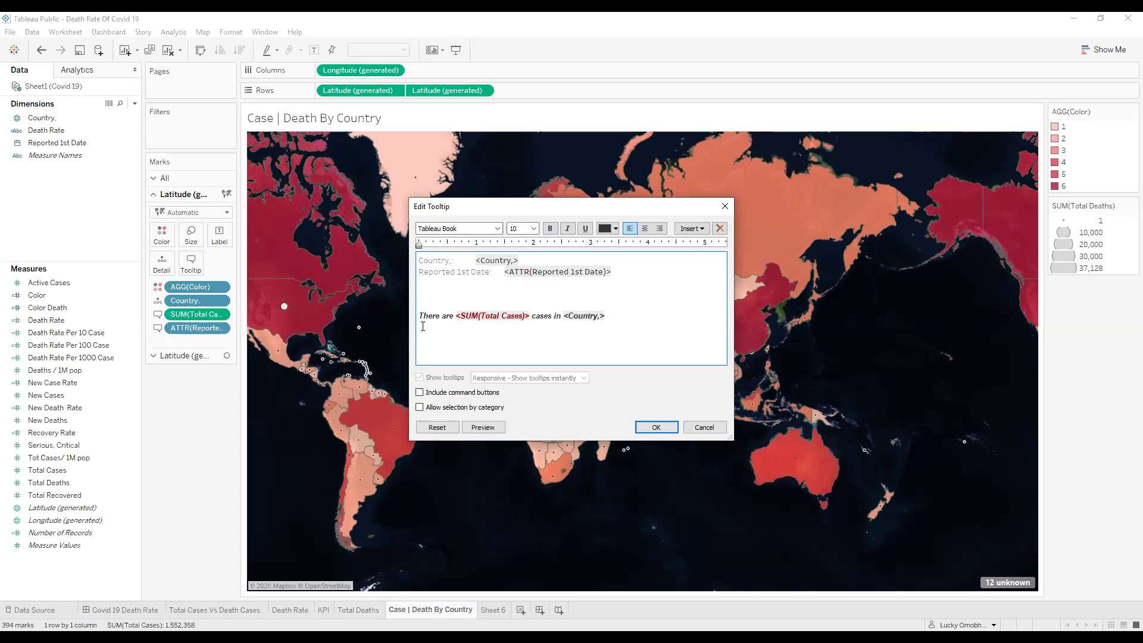
{"action": "left_click_drag", "start_coordinate": [545, 260], "coordinate": [412, 266]}
{"action": "key", "text": "Delete"}
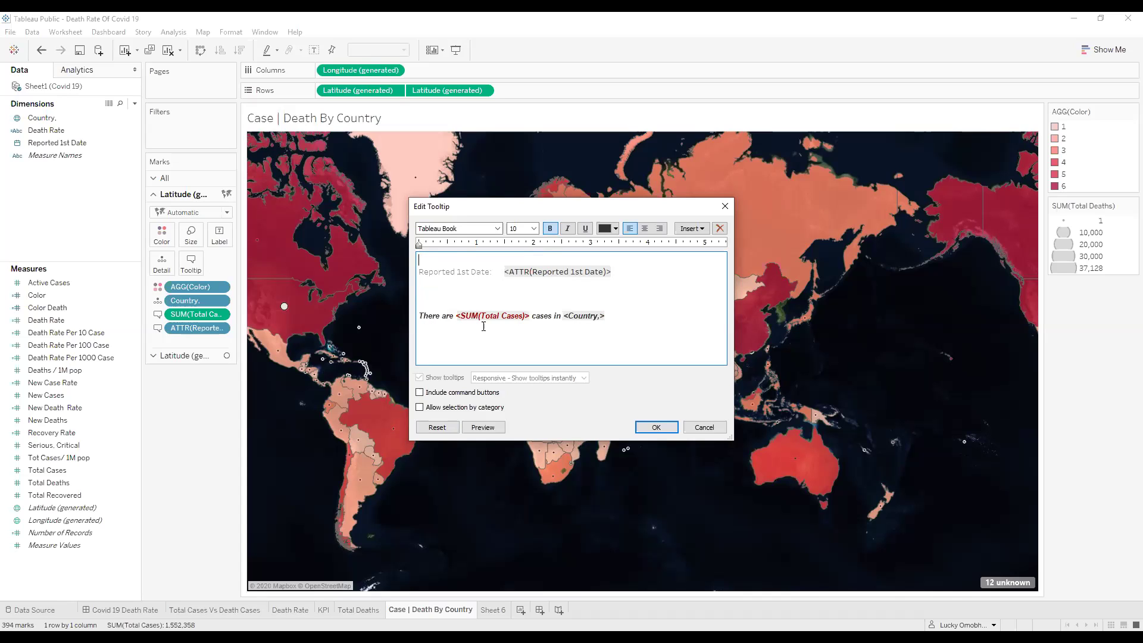
- Extend the tooltip sentence with "and first case was reported on" and move the ATTR(Reported 1st Date) field to its end
{"action": "left_click", "coordinate": [629, 317]}
{"action": "type", "text": "and"}
{"action": "type", "text": "st case was repor"}
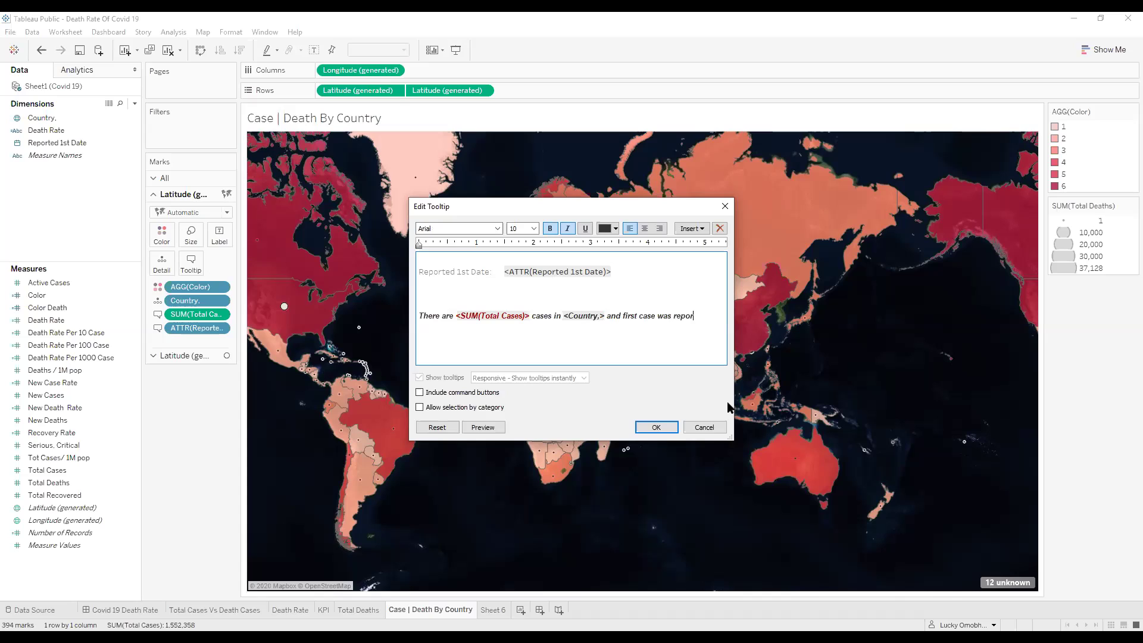
{"action": "type", "text": "ted on"}
{"action": "left_click_drag", "start_coordinate": [504, 271], "coordinate": [614, 271]}
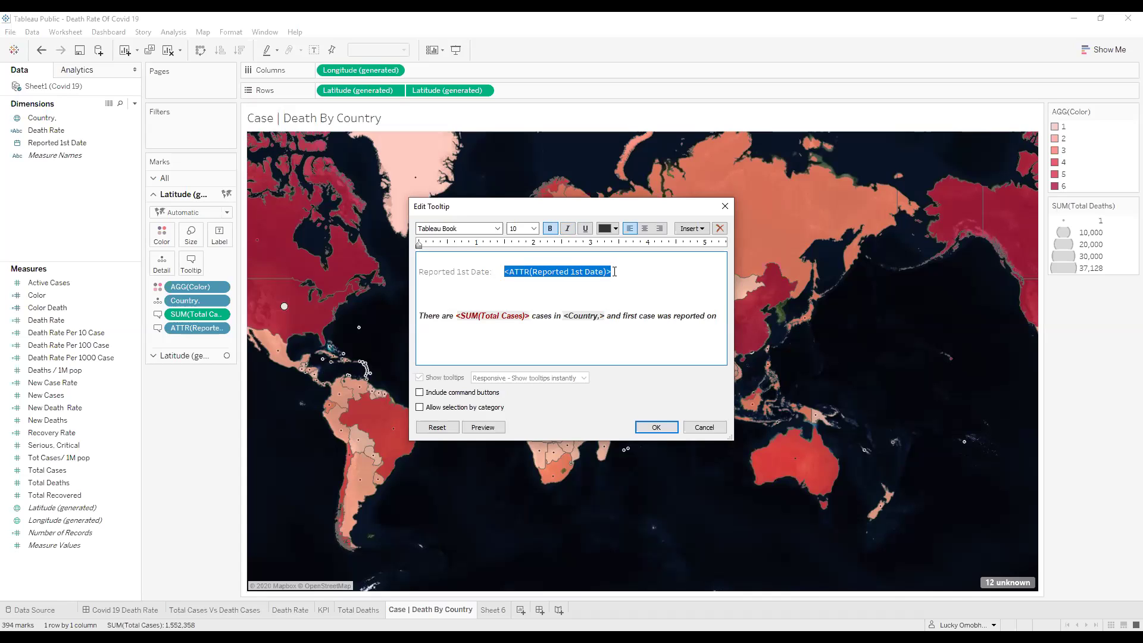
{"action": "key", "text": "ctrl+x"}
{"action": "left_click", "coordinate": [721, 317]}
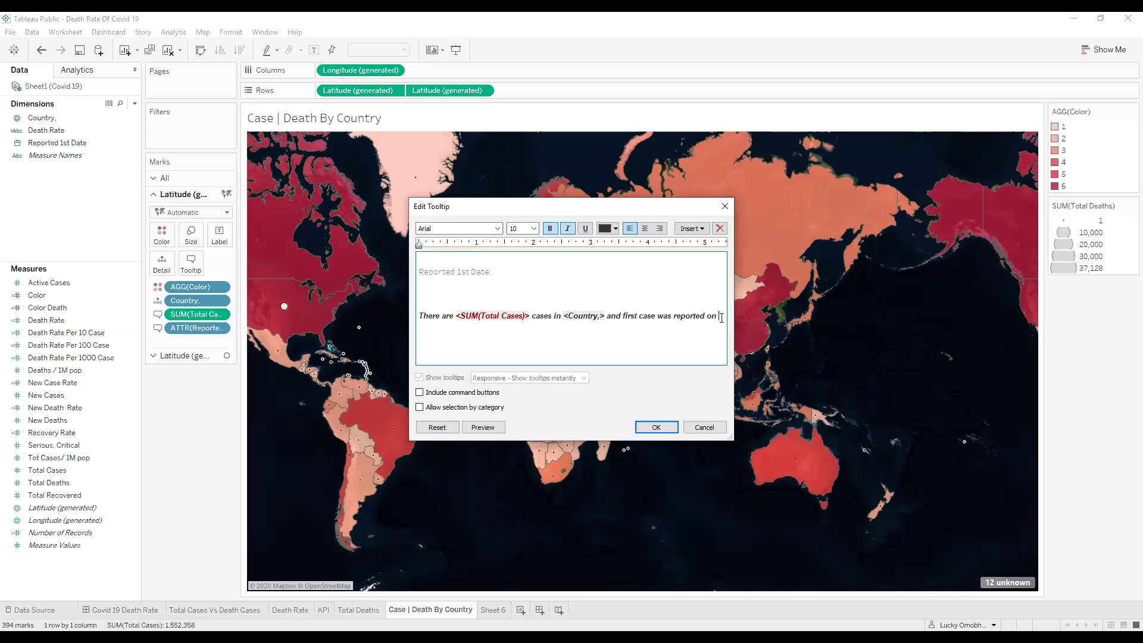
{"action": "key", "text": "ctrl+v"}
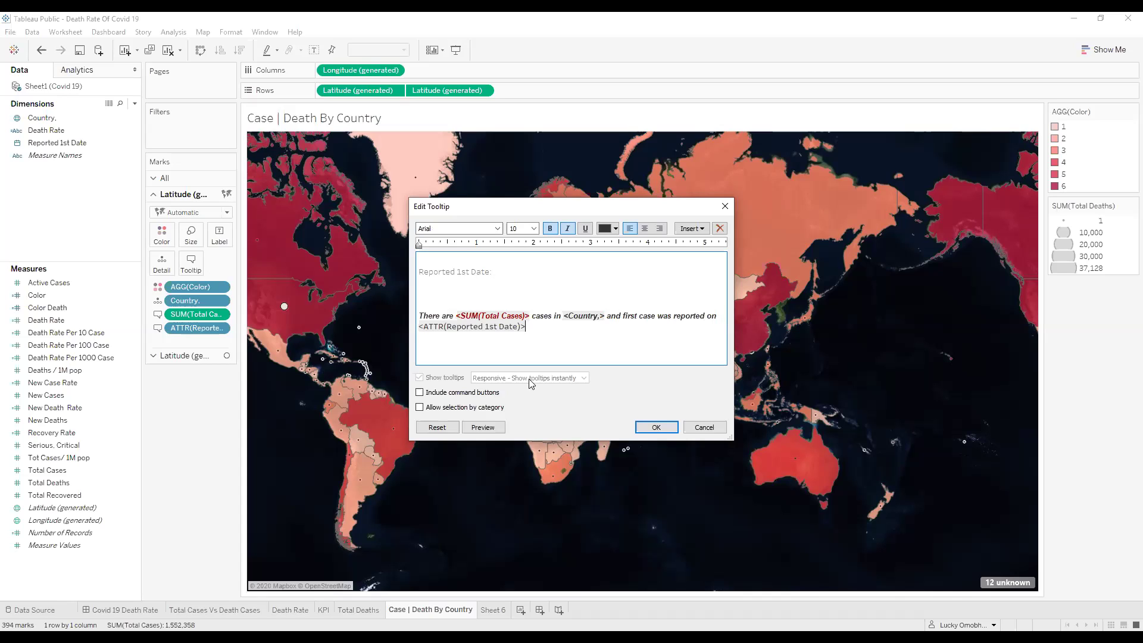
- Format the Reported 1st Date field in the tooltip sentence as bold Arial in black
{"action": "left_click_drag", "start_coordinate": [526, 327], "coordinate": [417, 331]}
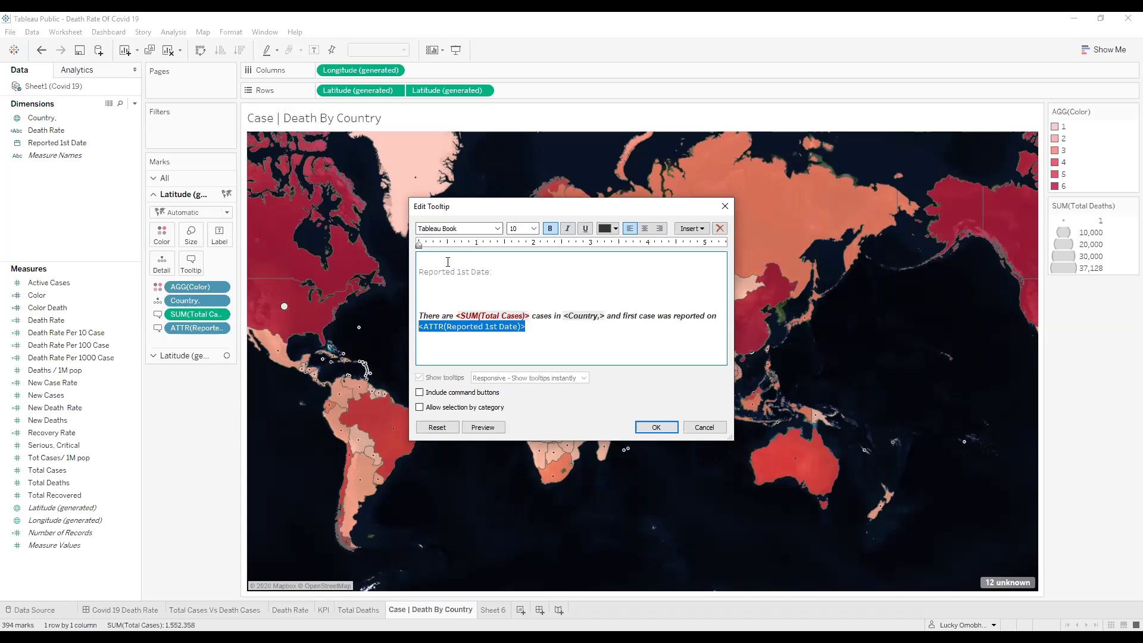
{"action": "left_click", "coordinate": [497, 228]}
{"action": "left_click_drag", "start_coordinate": [524, 442], "coordinate": [551, 270]}
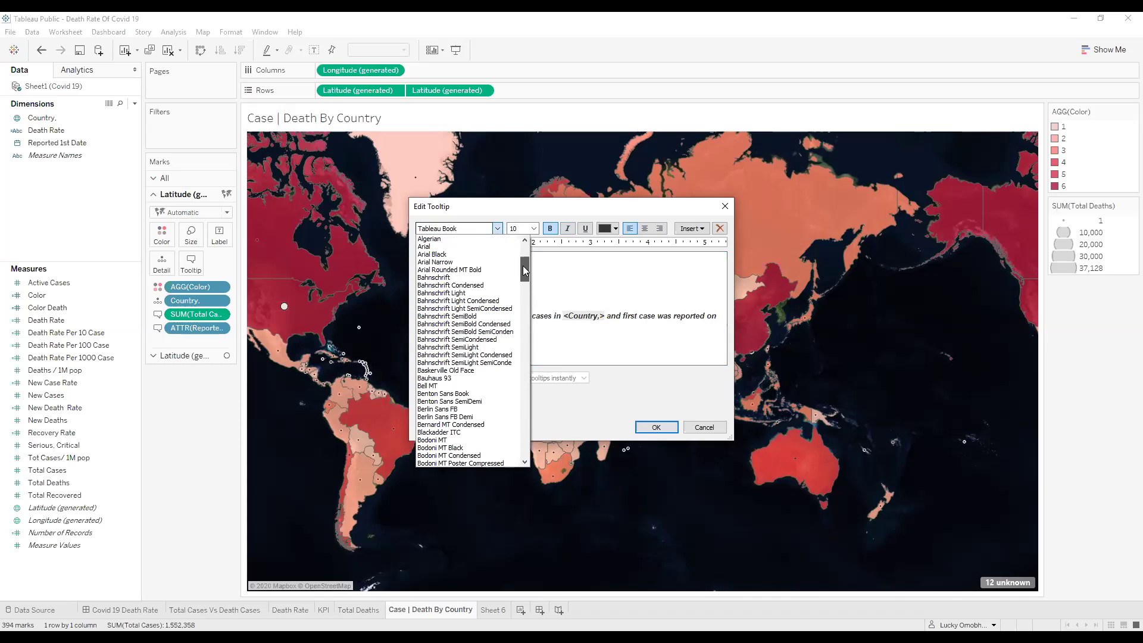
{"action": "left_click", "coordinate": [453, 246]}
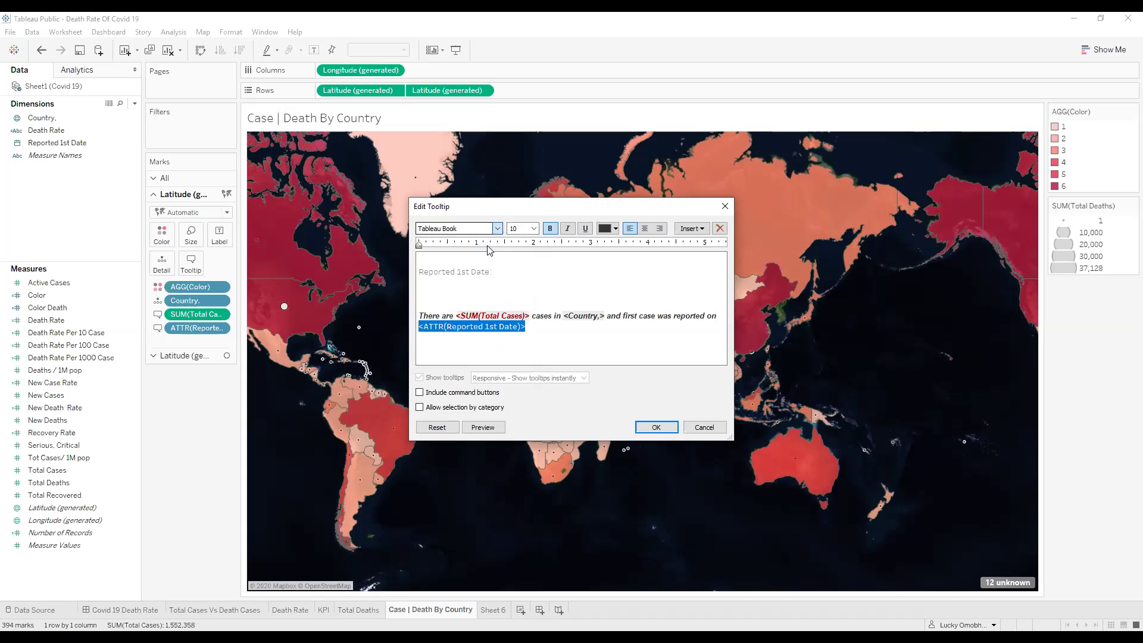
{"action": "left_click", "coordinate": [549, 231]}
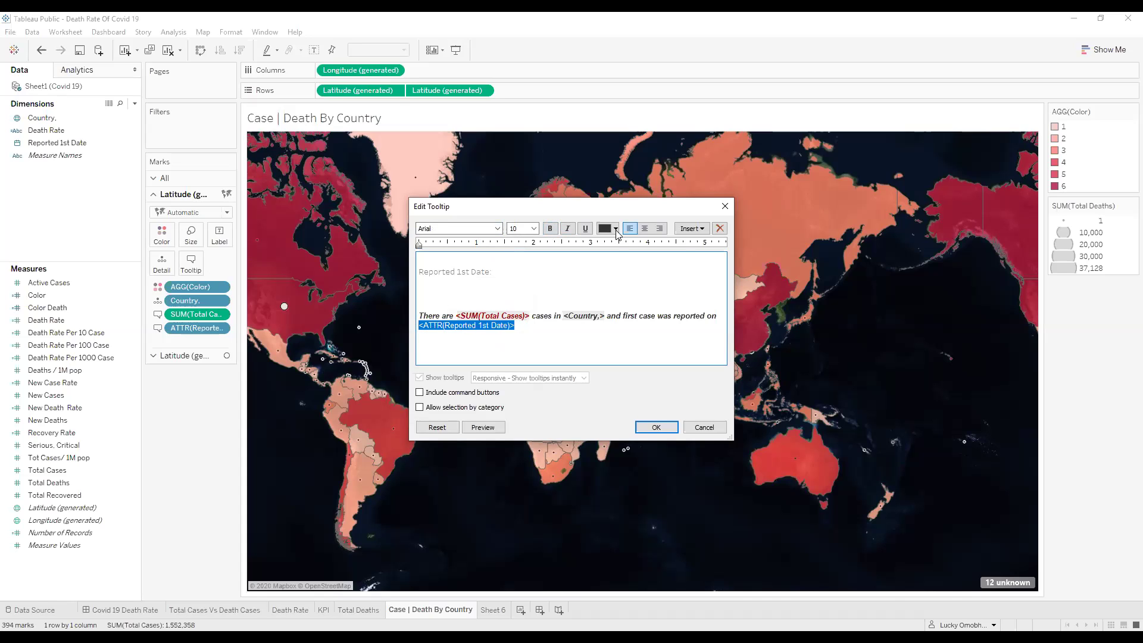
{"action": "left_click", "coordinate": [614, 228]}
{"action": "left_click", "coordinate": [605, 242]}
{"action": "left_click", "coordinate": [550, 229]}
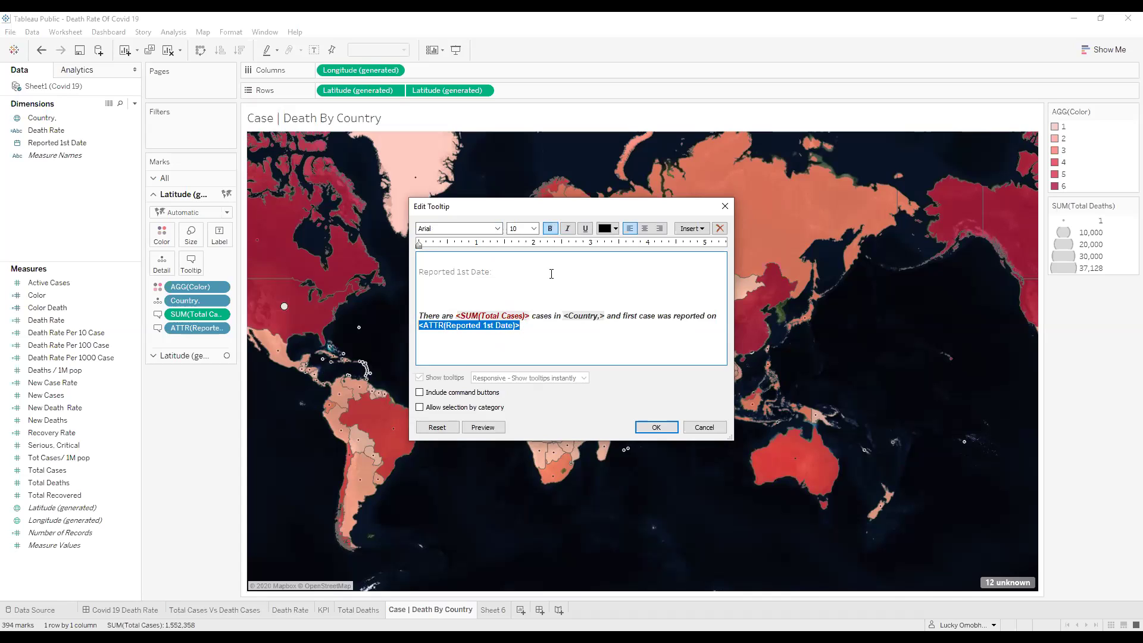
- Italicize the Reported 1st Date field in the tooltip sentence and preview the tooltip
{"action": "left_click", "coordinate": [568, 233]}
{"action": "left_click", "coordinate": [484, 427]}
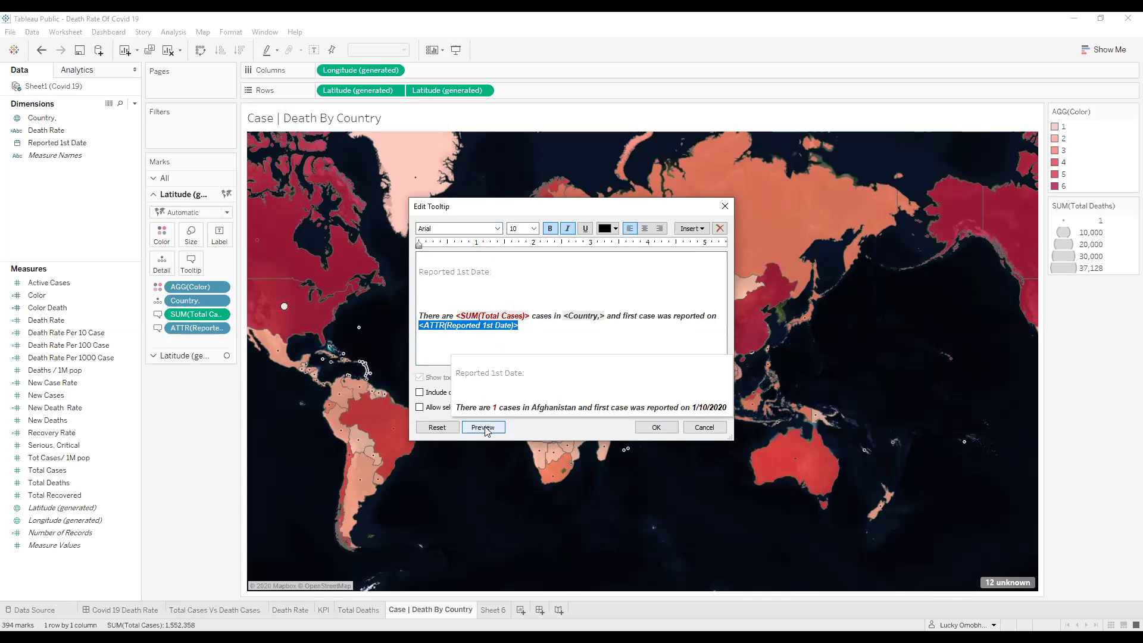
- Delete the leftover Reported 1st Date label and the blank lines above the tooltip sentence, and apply the tooltip
{"action": "left_click", "coordinate": [499, 269]}
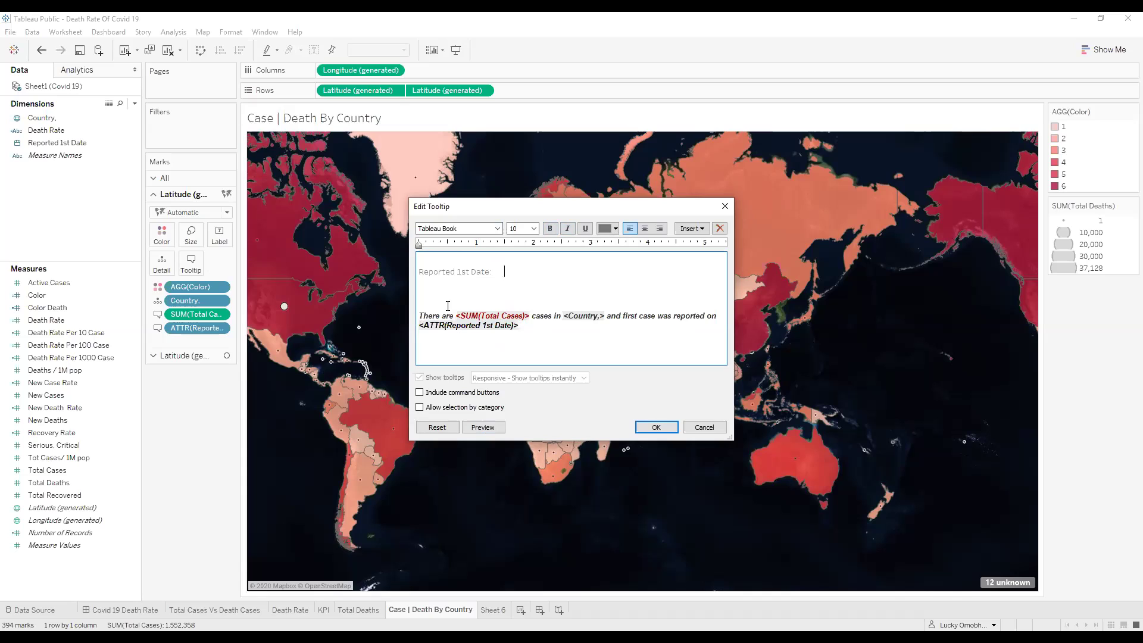
{"action": "key", "text": "Delete"}
{"action": "key", "text": "Delete"}
{"action": "key", "text": "Delete"}
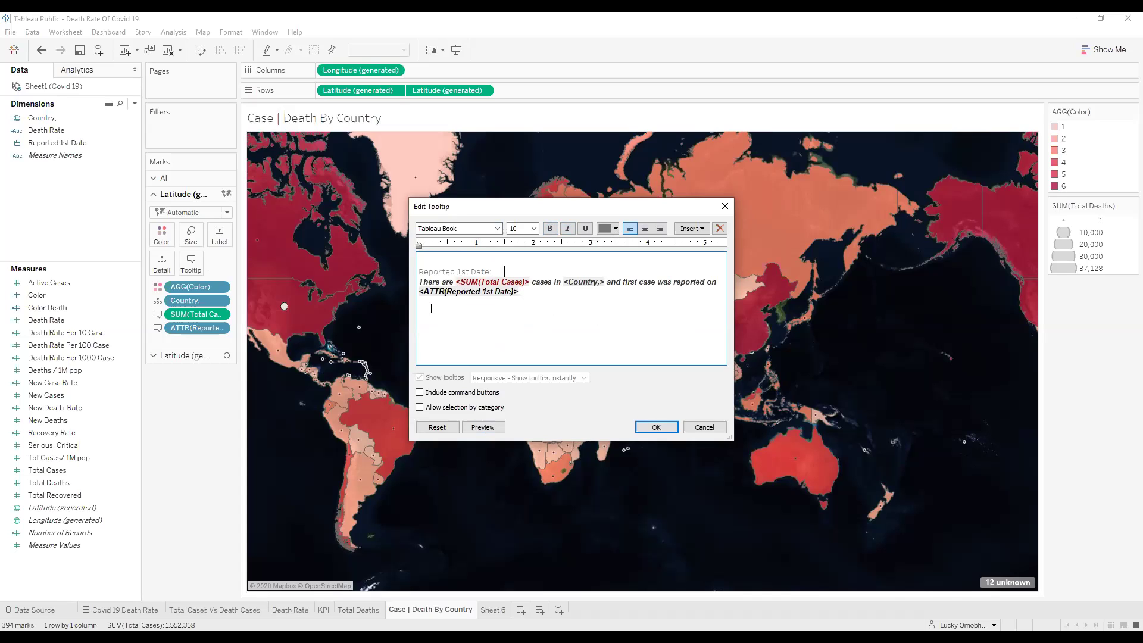
{"action": "key", "text": "BackSpace"}
{"action": "key", "text": "BackSpace"}
{"action": "key", "text": "BackSpace"}
{"action": "key", "text": "BackSpace"}
{"action": "key", "text": "BackSpace"}
{"action": "key", "text": "BackSpace"}
{"action": "key", "text": "BackSpace"}
{"action": "key", "text": "BackSpace"}
{"action": "key", "text": "BackSpace"}
{"action": "key", "text": "BackSpace"}
{"action": "key", "text": "BackSpace"}
{"action": "key", "text": "BackSpace"}
{"action": "key", "text": "BackSpace"}
{"action": "key", "text": "BackSpace"}
{"action": "key", "text": "BackSpace"}
{"action": "key", "text": "BackSpace"}
{"action": "key", "text": "BackSpace"}
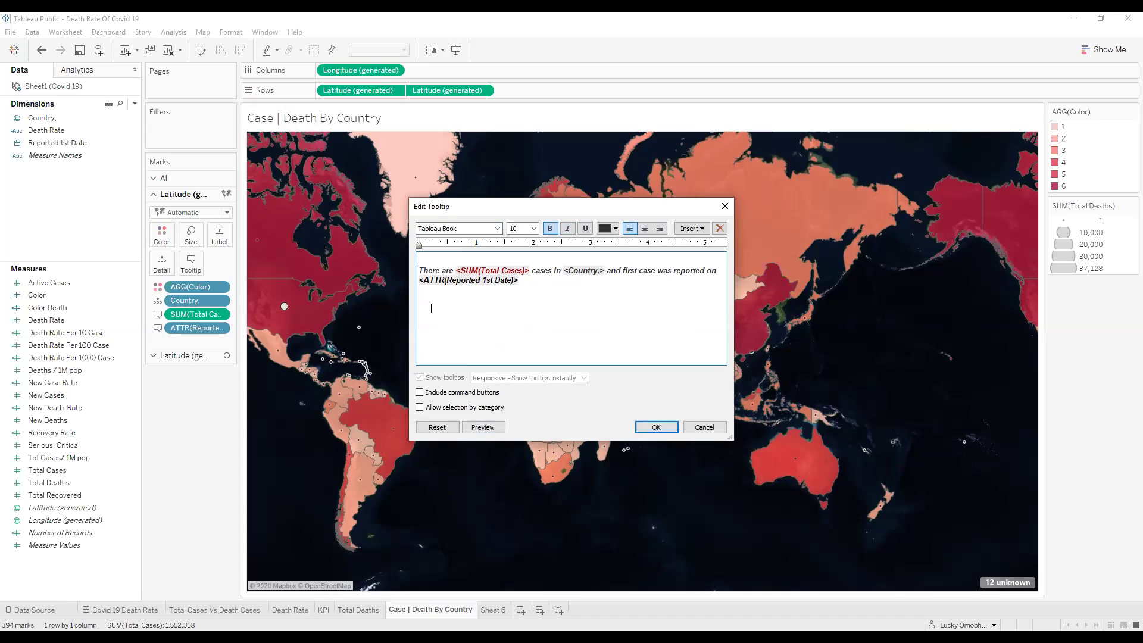
{"action": "key", "text": "Down"}
{"action": "key", "text": "BackSpace"}
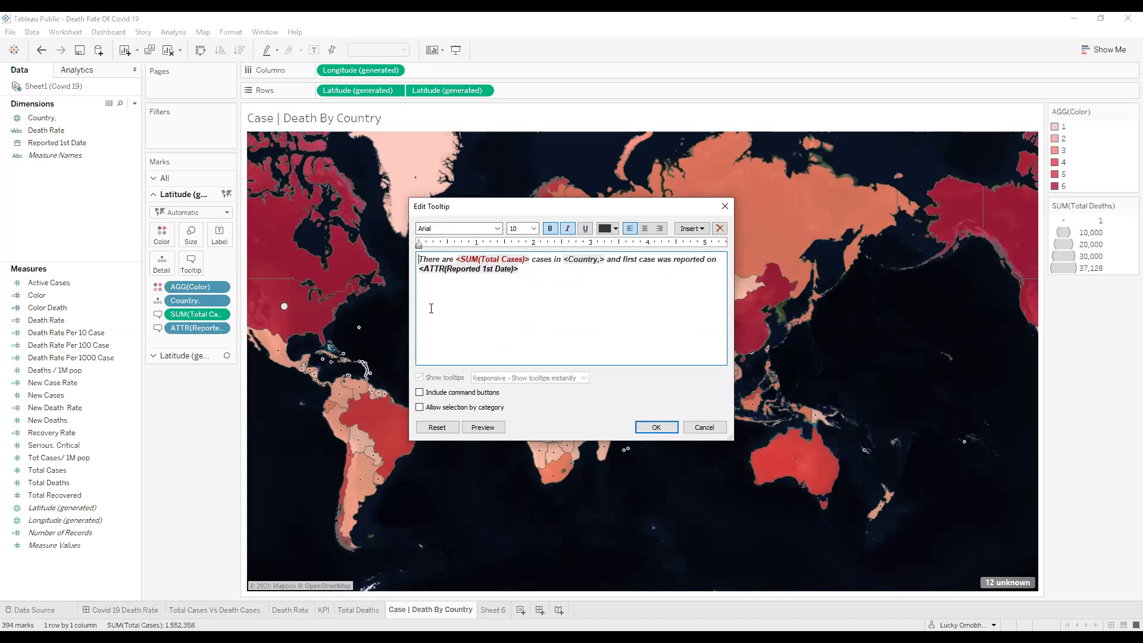
{"action": "left_click", "coordinate": [649, 428]}
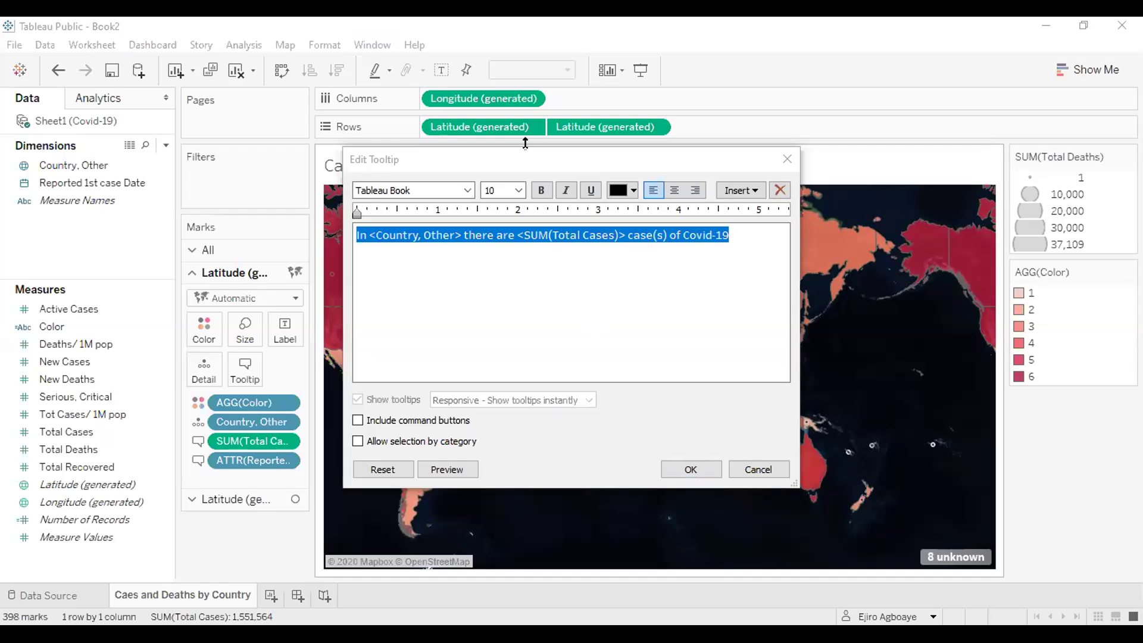
- Copy the case-count sentence in Book2's tooltip, reset the tooltip to its default fields, and paste the sentence below them
{"action": "left_click", "coordinate": [616, 331]}
{"action": "triple_click", "coordinate": [730, 231]}
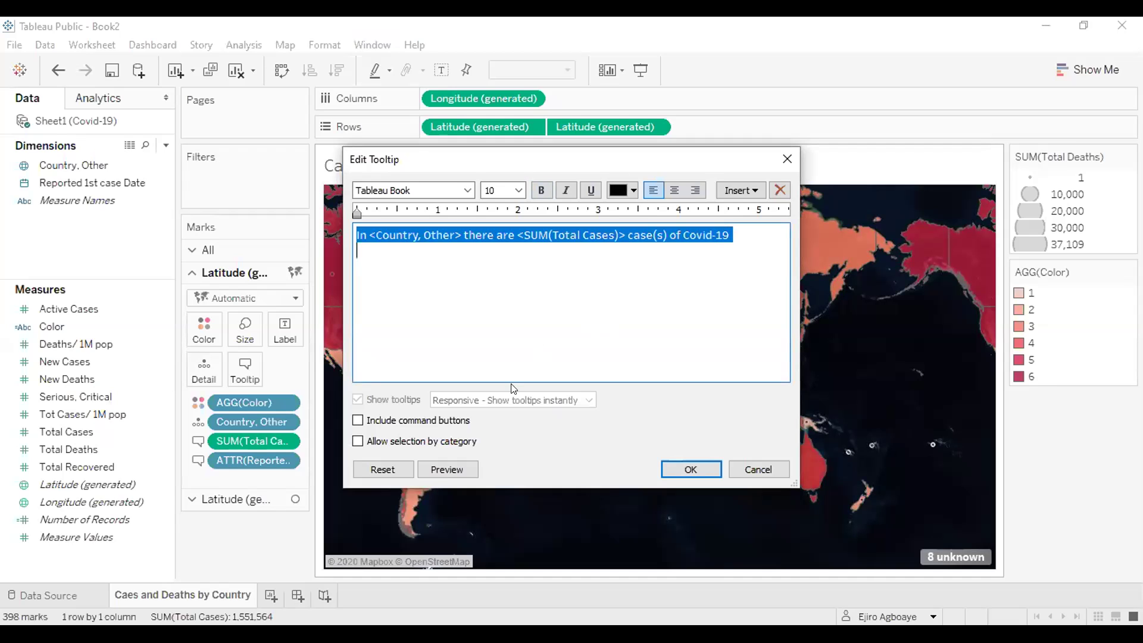
{"action": "left_click", "coordinate": [383, 469]}
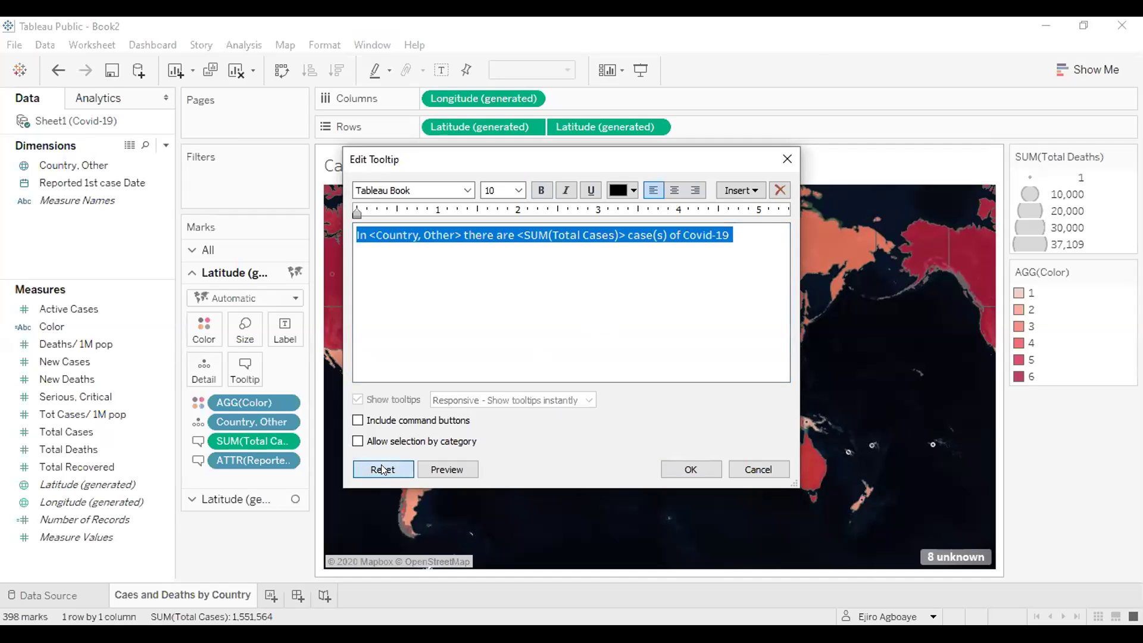
{"action": "left_click", "coordinate": [245, 370]}
{"action": "left_click", "coordinate": [355, 345]}
{"action": "key", "text": "Return"}
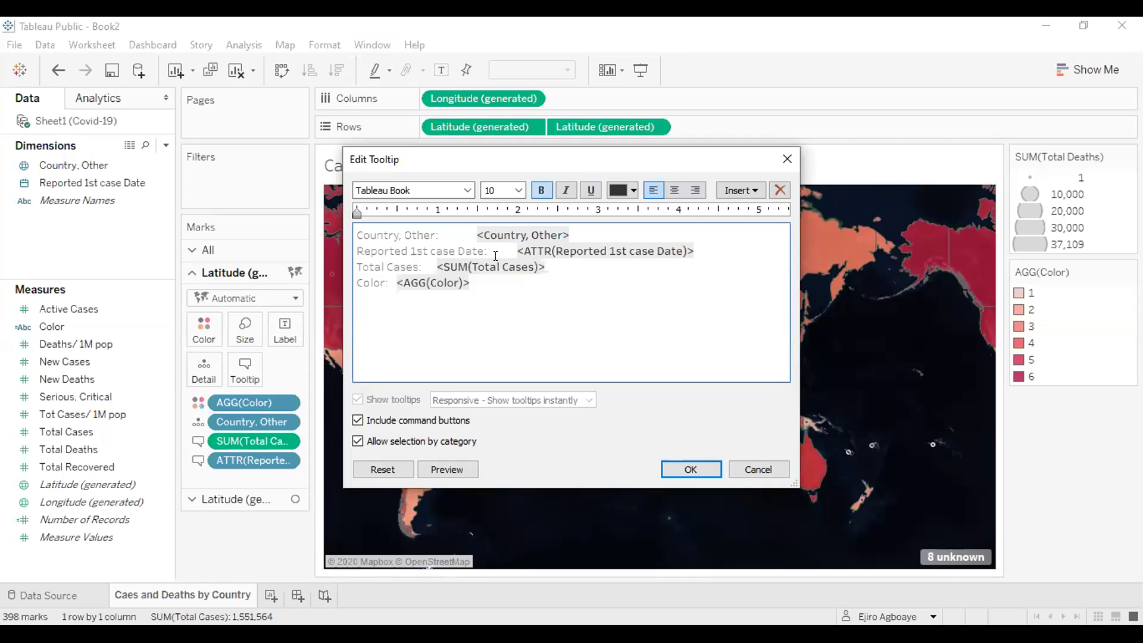
{"action": "key", "text": "ctrl+v"}
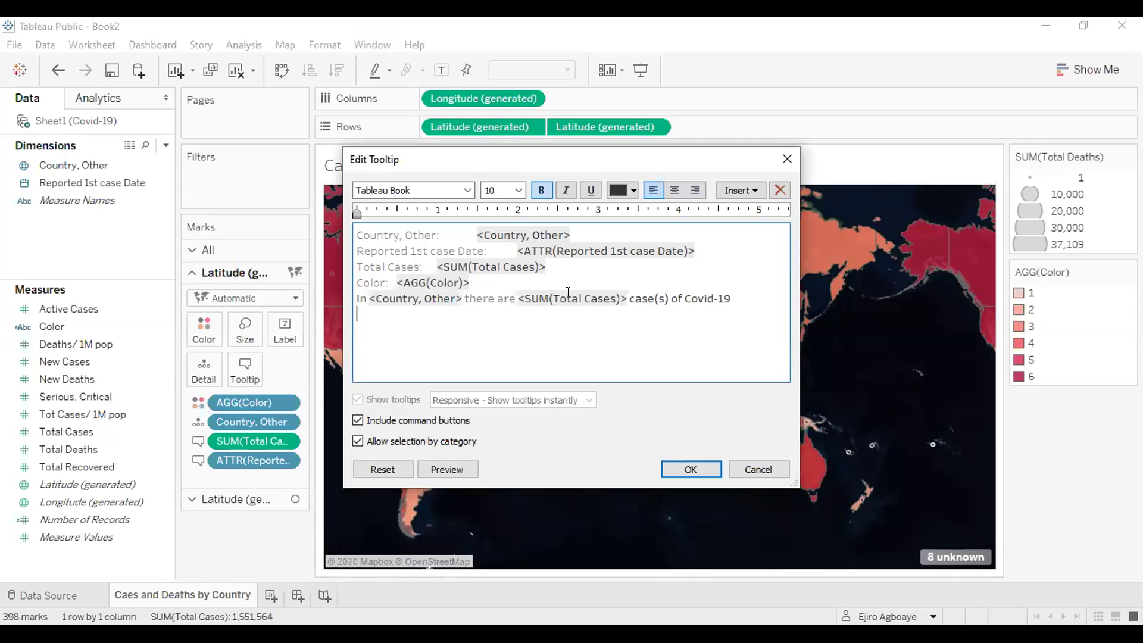
- Extend the tooltip sentence with "and the first date reported was"
{"action": "left_click", "coordinate": [737, 295]}
{"action": "type", "text": "and the"}
{"action": "type", "text": "first date reported was"}
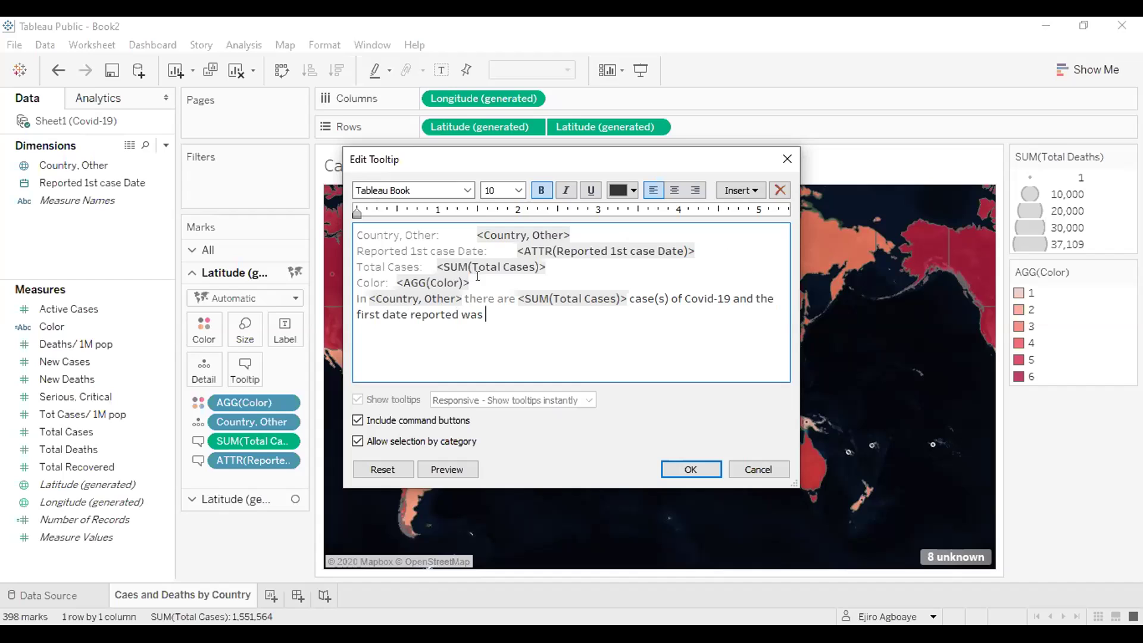
- Delete the default Color and Total Cases lines from the tooltip text
{"action": "left_click_drag", "start_coordinate": [544, 264], "coordinate": [470, 280]}
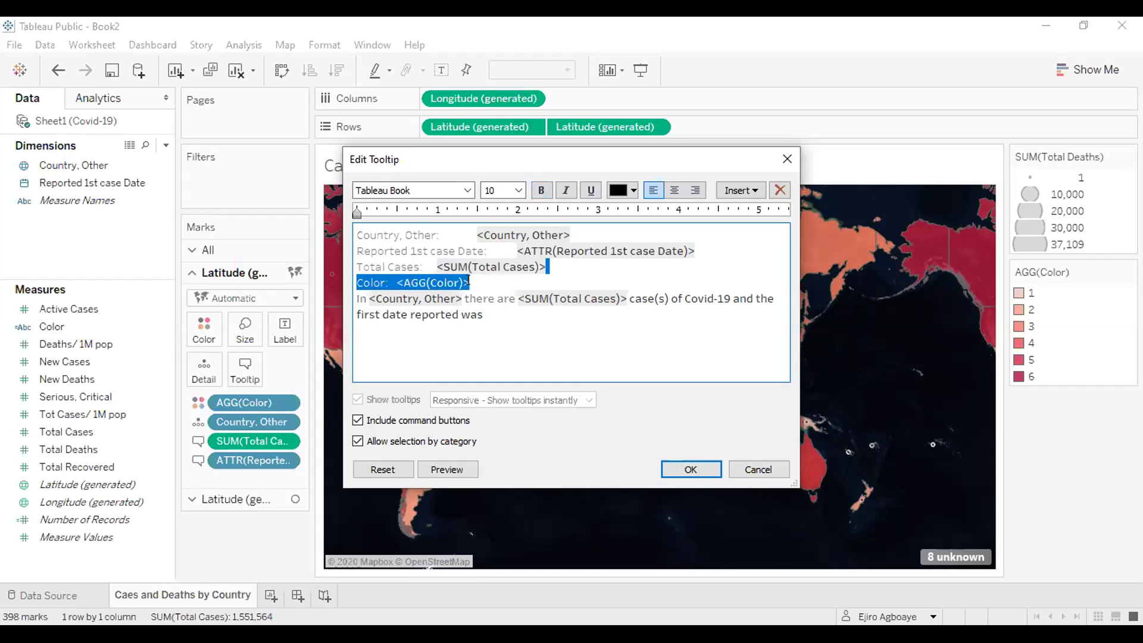
{"action": "key", "text": "BackSpace"}
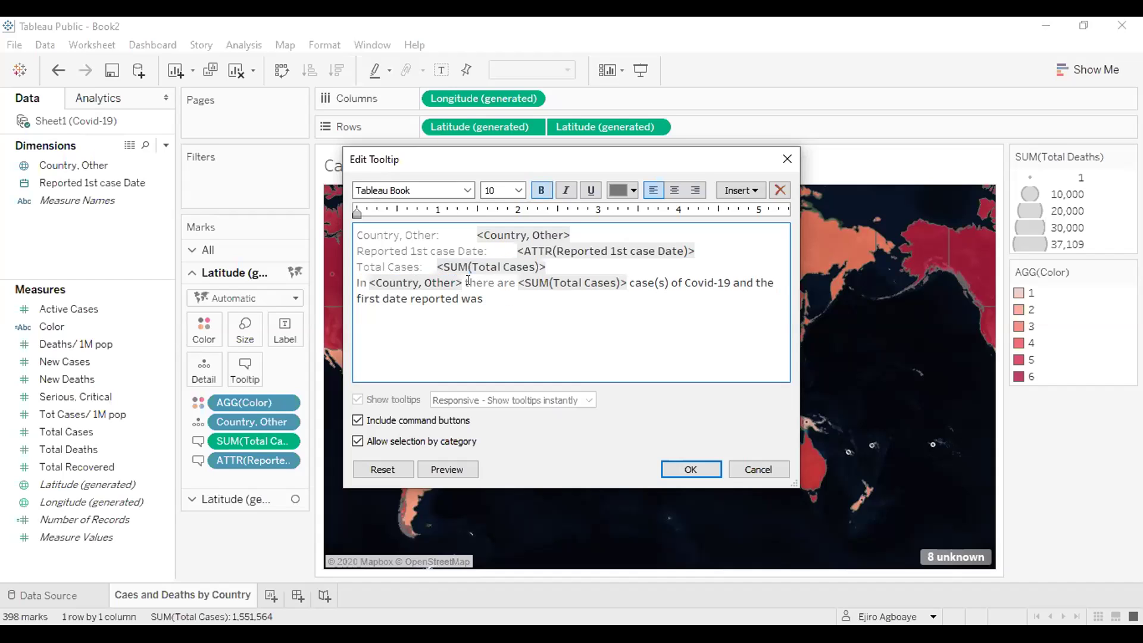
{"action": "left_click_drag", "start_coordinate": [547, 267], "coordinate": [357, 266]}
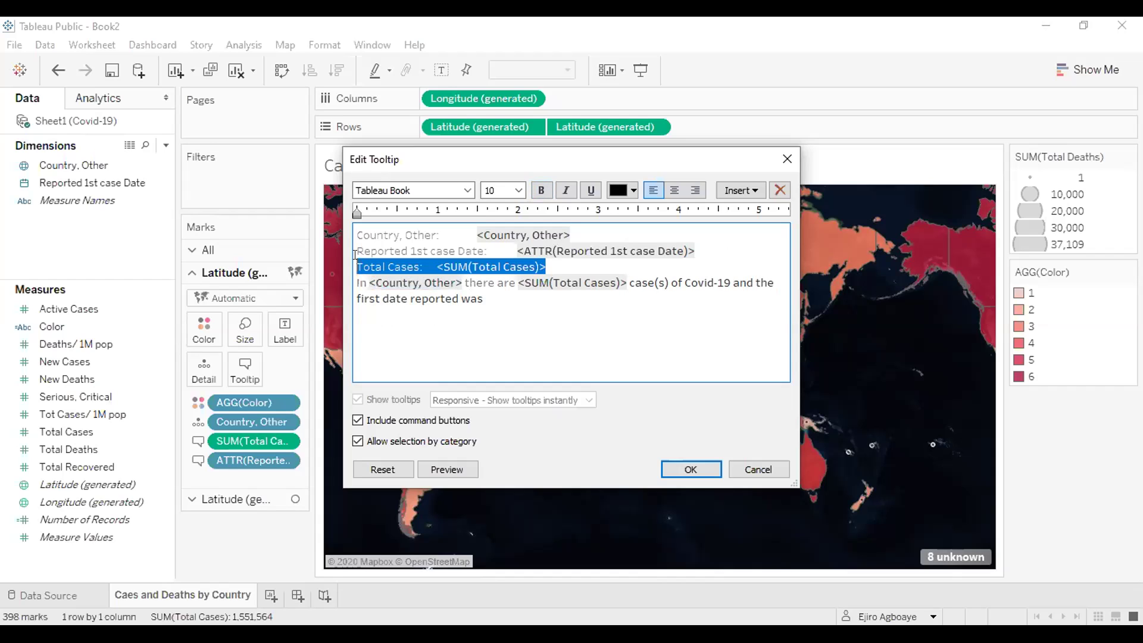
{"action": "key", "text": "Delete"}
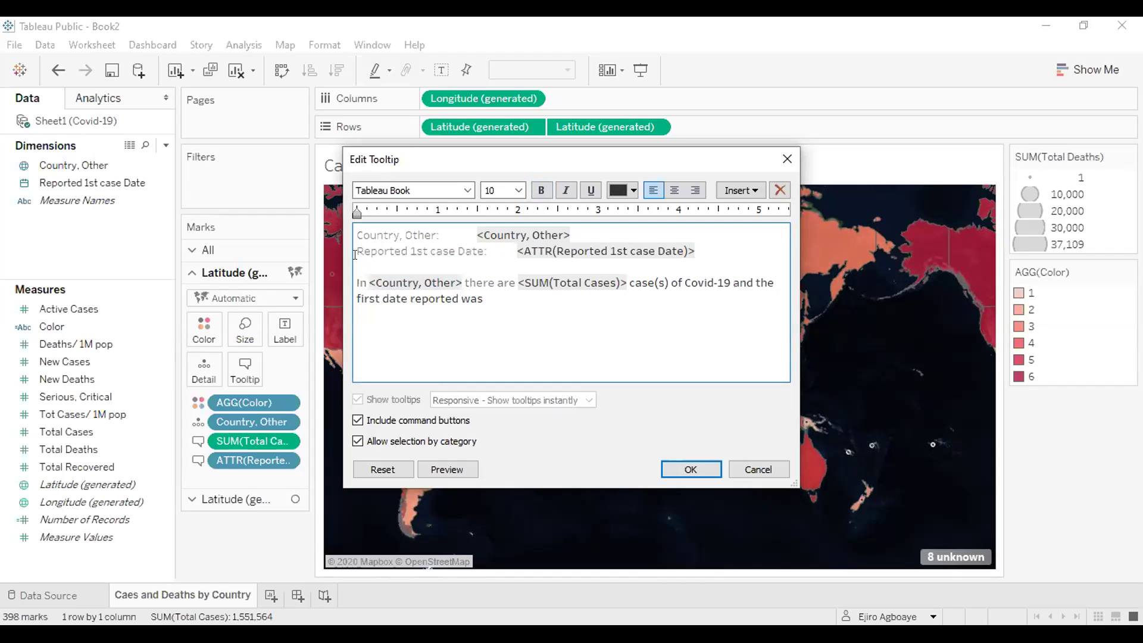
- Move the ATTR(Reported 1st case Date) field from its default line to the end of the tooltip sentence
{"action": "left_click", "coordinate": [516, 243]}
{"action": "left_click_drag", "start_coordinate": [516, 241], "coordinate": [695, 250]}
{"action": "key", "text": "ctrl+c"}
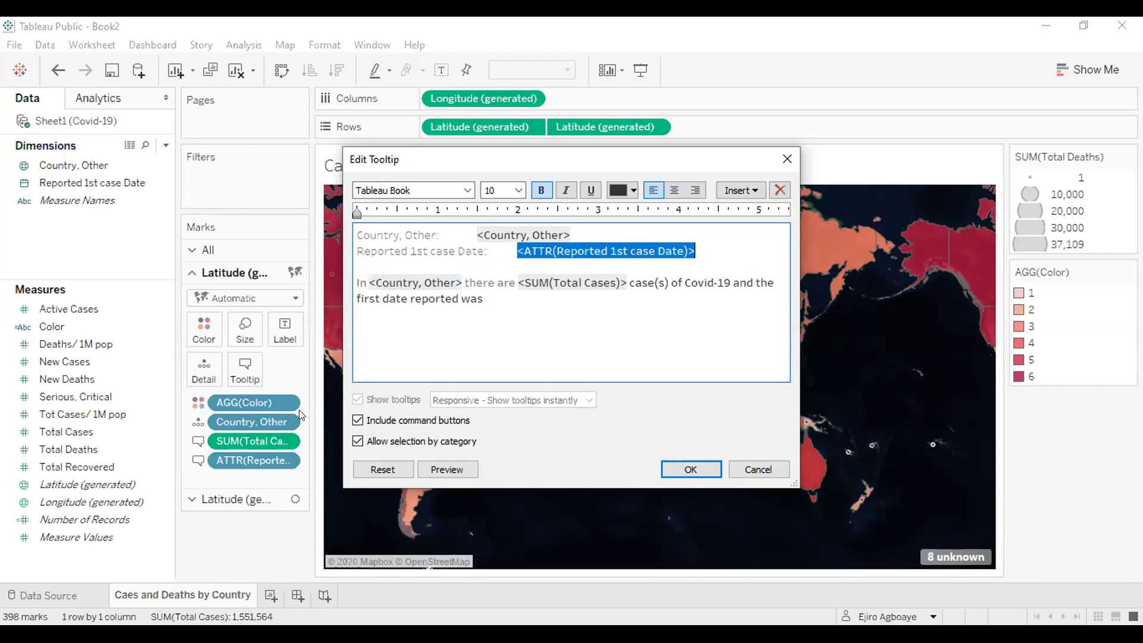
{"action": "key", "text": "Delete"}
{"action": "left_click", "coordinate": [492, 298]}
{"action": "key", "text": "ctrl+v"}
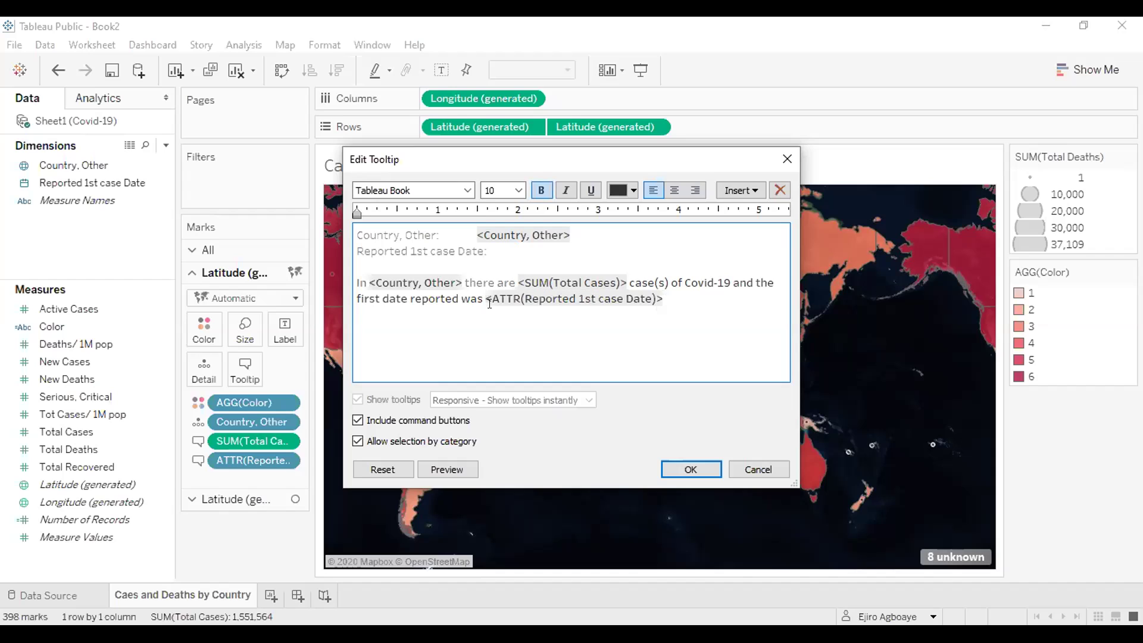
- Delete the remaining Country, Other and Reported 1st case Date lines and the blank line above the sentence
{"action": "left_click", "coordinate": [495, 258]}
{"action": "left_click", "coordinate": [369, 233], "text": "shift"}
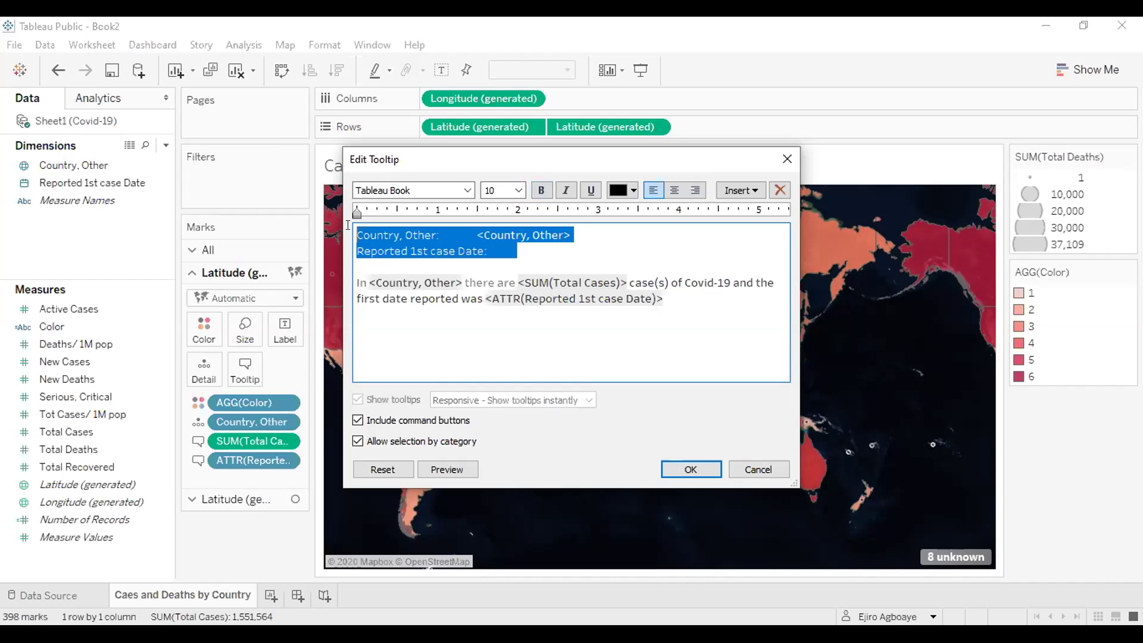
{"action": "key", "text": "Delete"}
{"action": "key", "text": "Delete"}
{"action": "key", "text": "Delete"}
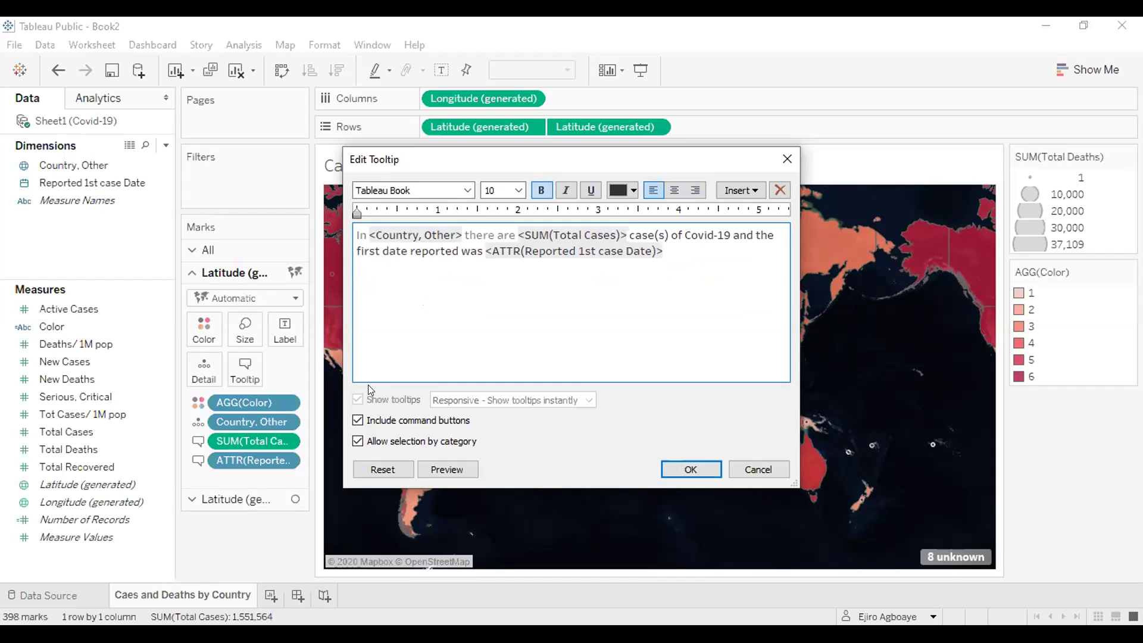
- Preview the tooltip, disable its command buttons and selection by category, and apply it
{"action": "left_click", "coordinate": [443, 471]}
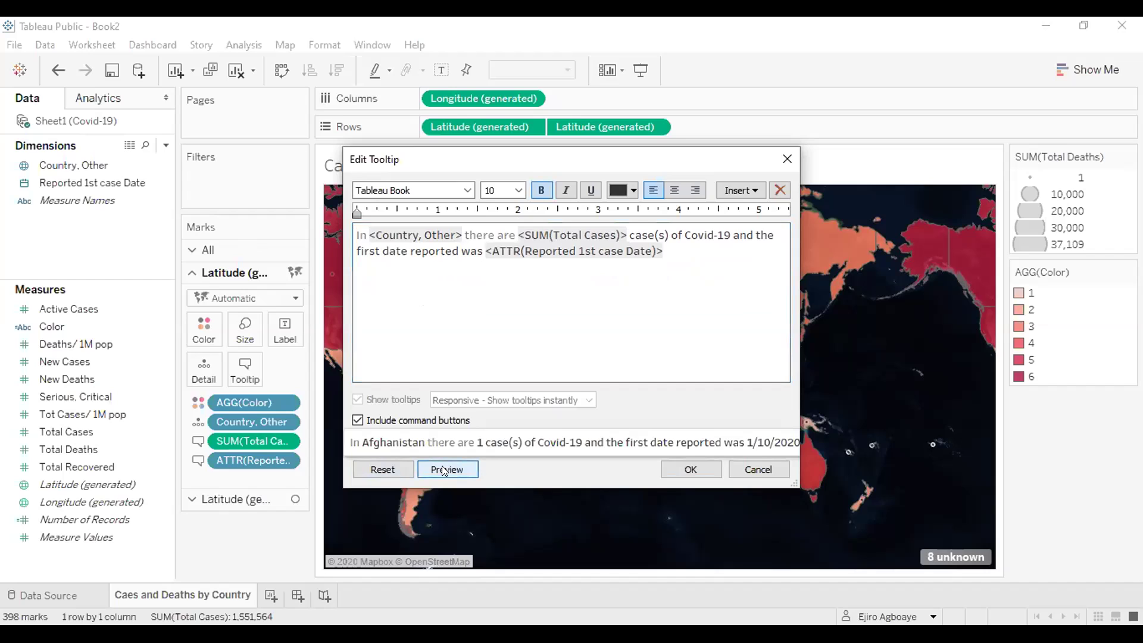
{"action": "left_click", "coordinate": [357, 422]}
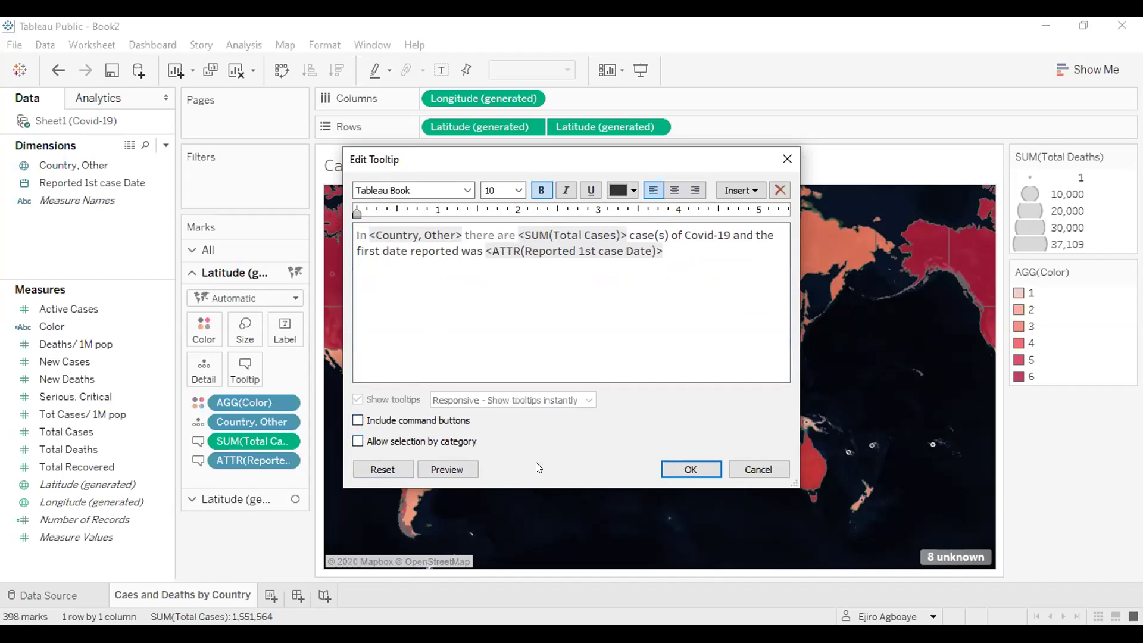
{"action": "key", "text": "Return"}
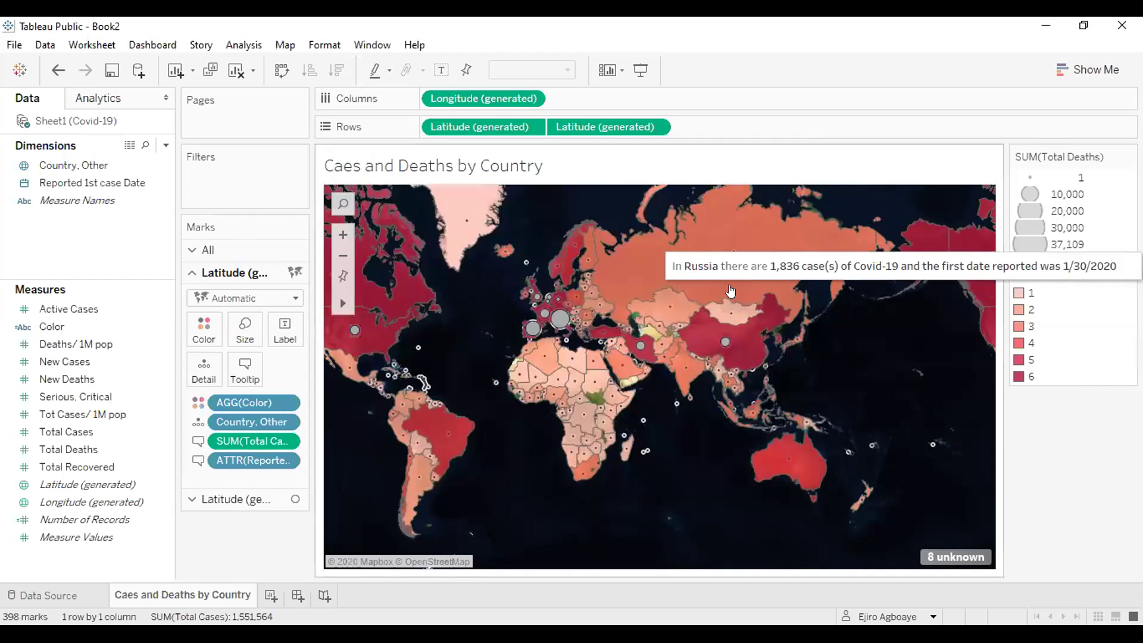
- Check the tooltip sentence on Russia, Chad and Canada, and reset the map view
{"action": "mouse_move", "coordinate": [679, 256]}
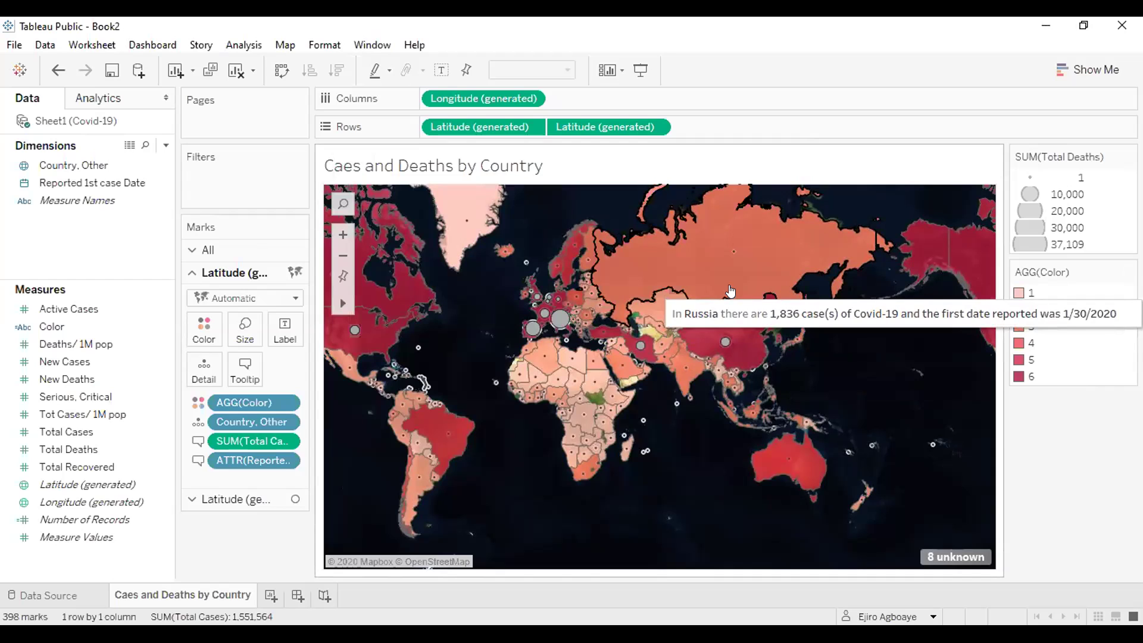
{"action": "mouse_move", "coordinate": [586, 386]}
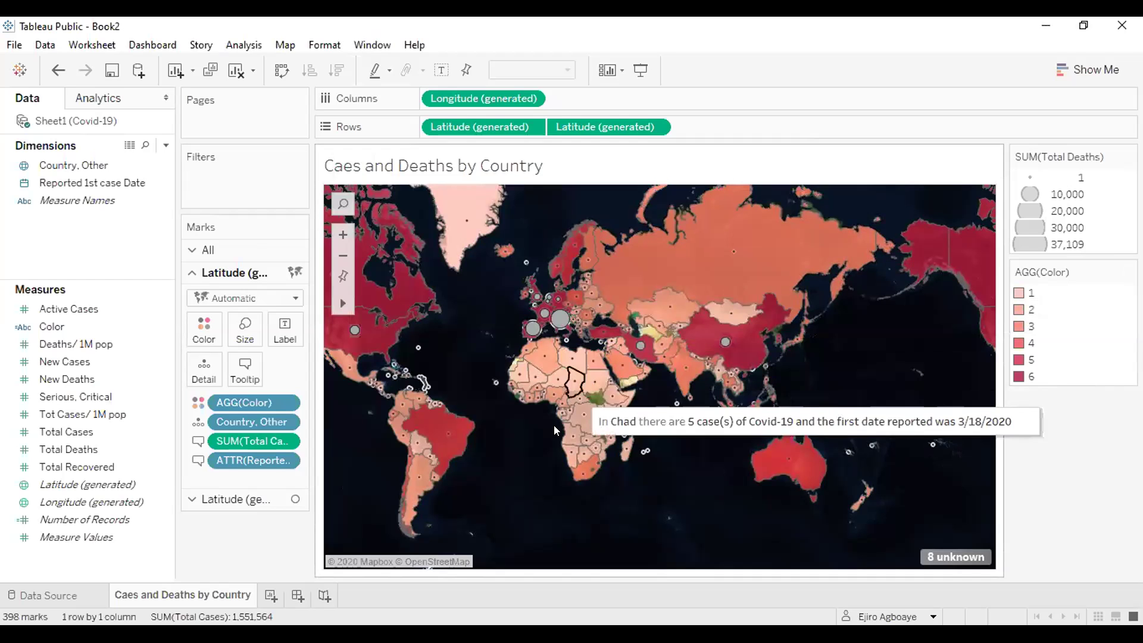
{"action": "mouse_move", "coordinate": [386, 320]}
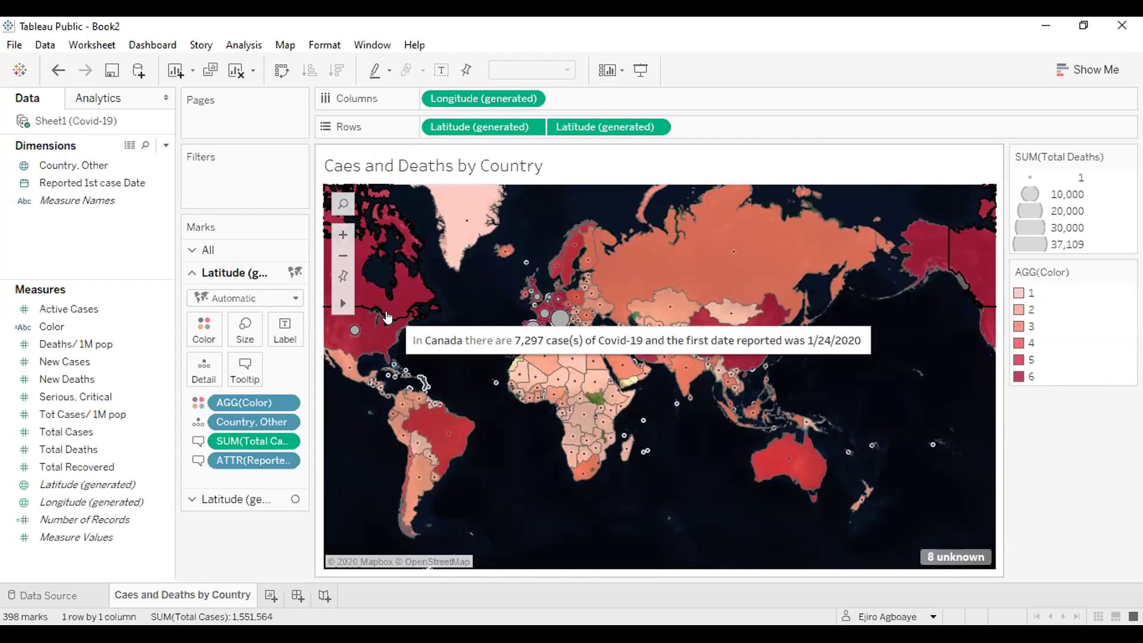
{"action": "mouse_move", "coordinate": [613, 273]}
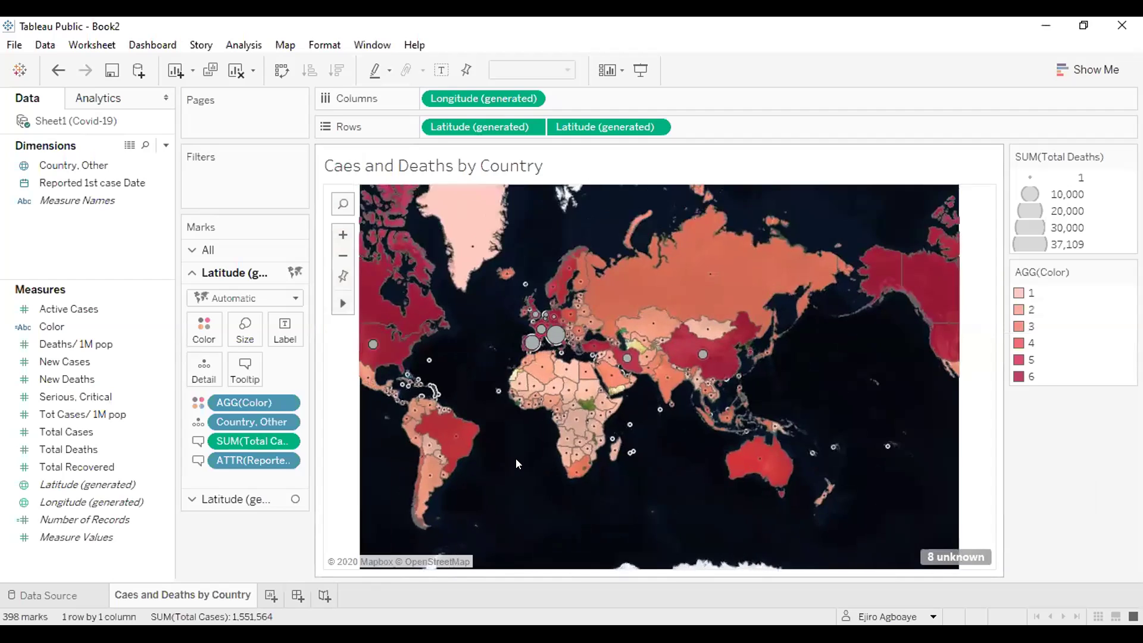
{"action": "left_click", "coordinate": [343, 276]}
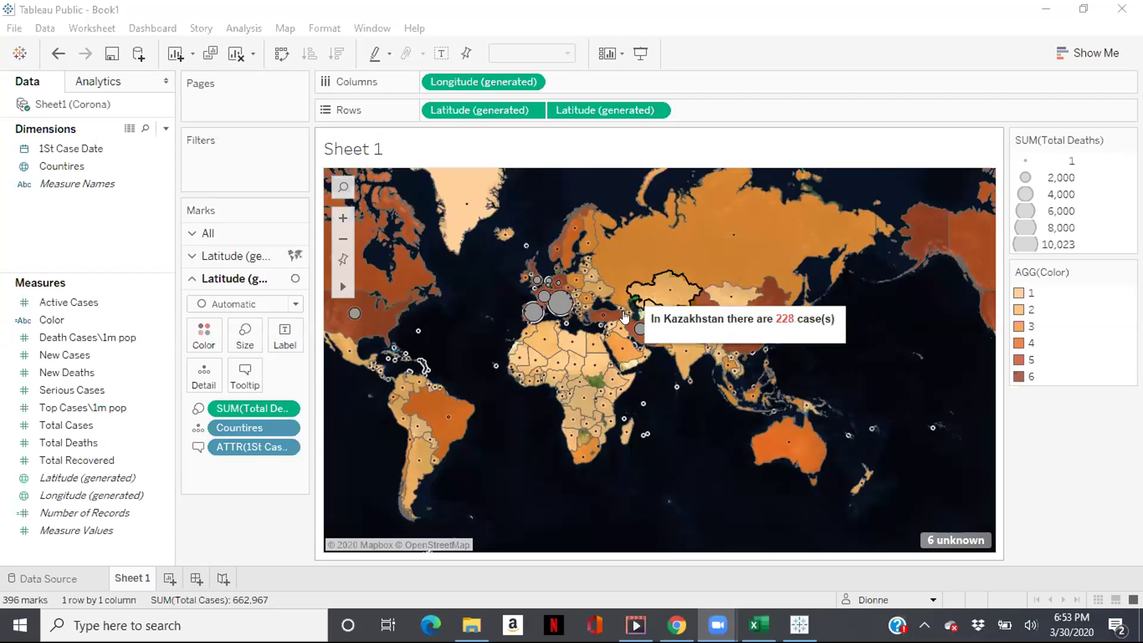
- Examine the case and death tooltips of several countries on Book1's Sheet 1 map, including Egypt, Nigeria, China and South Africa
{"action": "mouse_move", "coordinate": [625, 318]}
{"action": "mouse_move", "coordinate": [599, 339]}
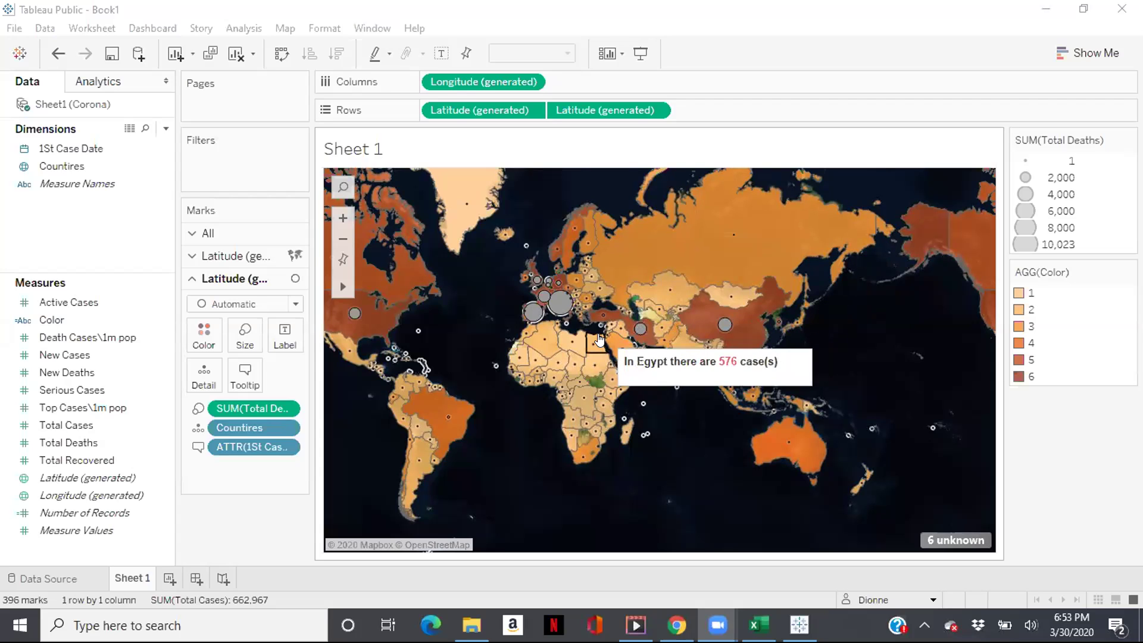
{"action": "mouse_move", "coordinate": [571, 365]}
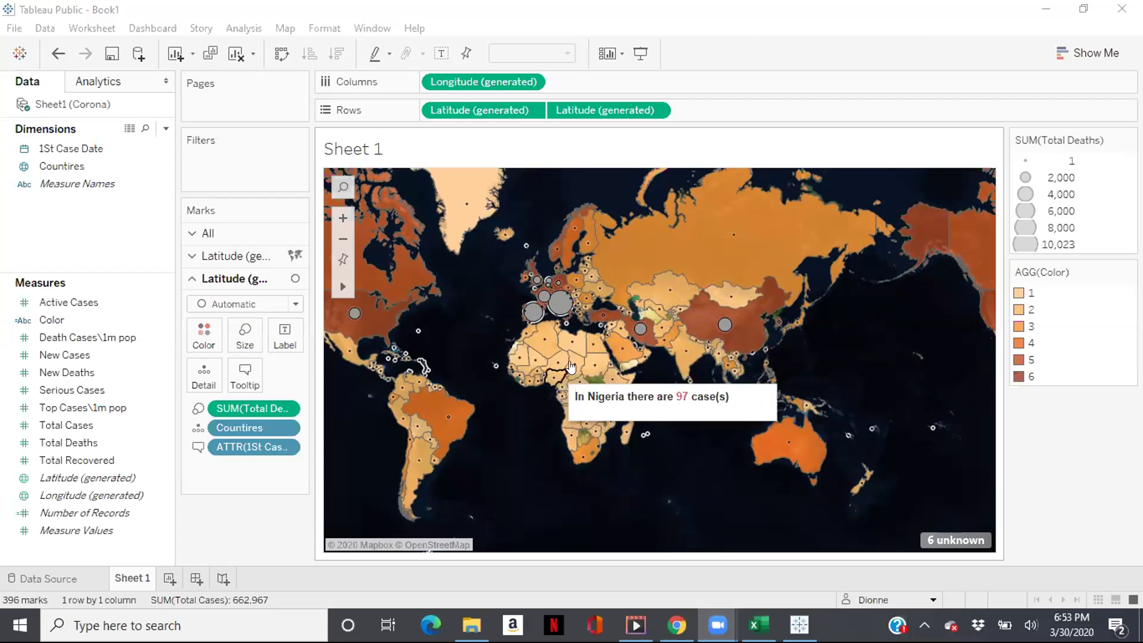
{"action": "left_click", "coordinate": [696, 328]}
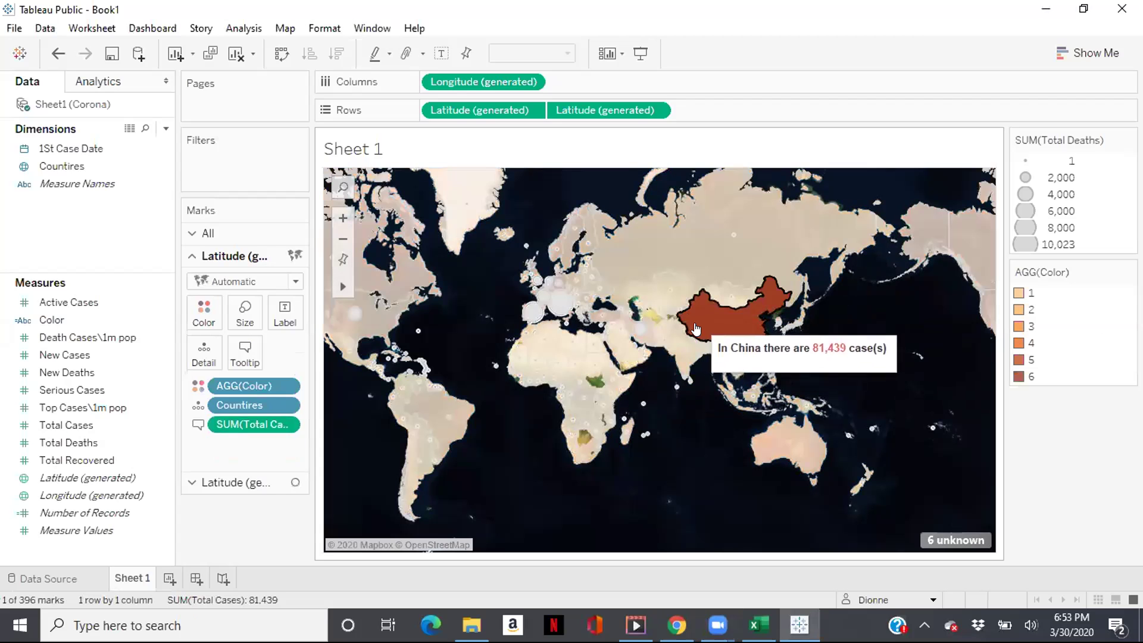
{"action": "mouse_move", "coordinate": [643, 408]}
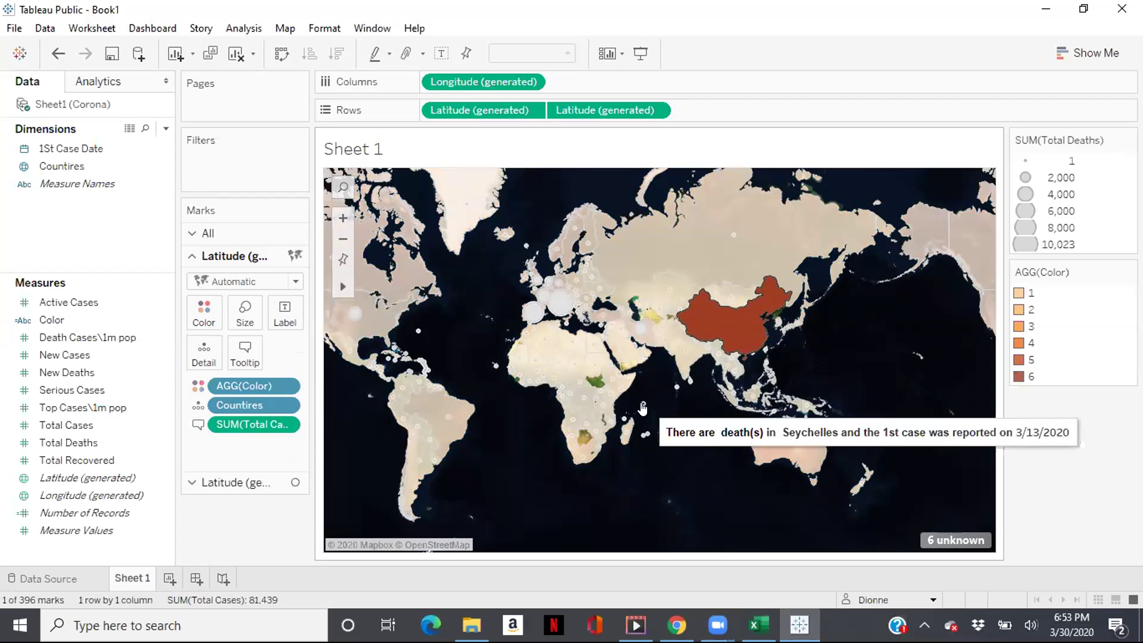
{"action": "left_click", "coordinate": [594, 449]}
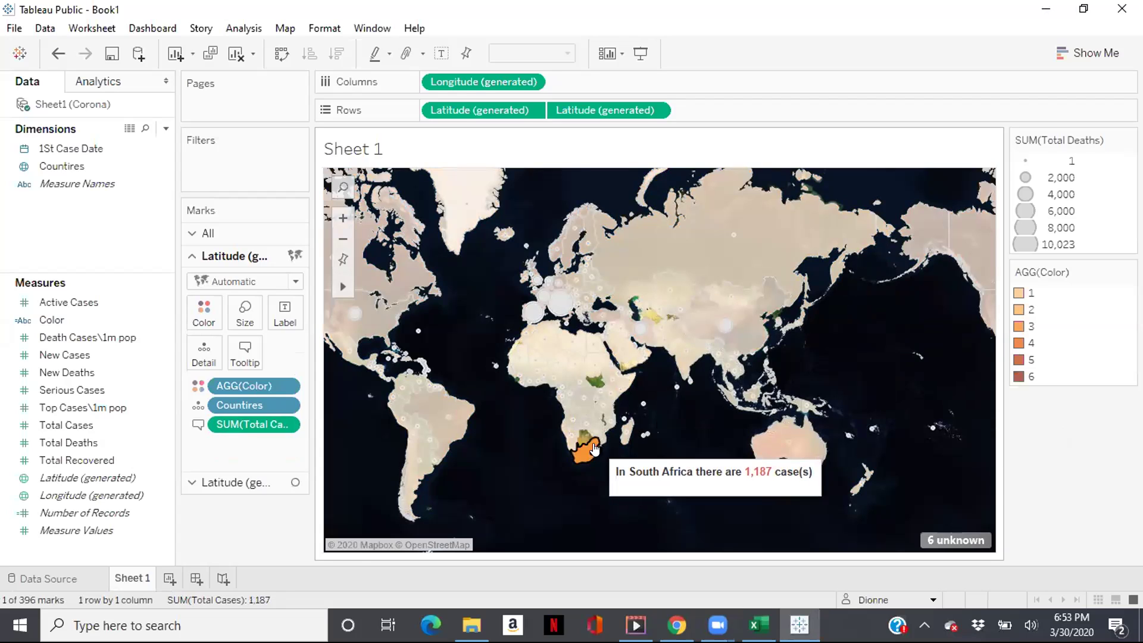
{"action": "left_click", "coordinate": [500, 475]}
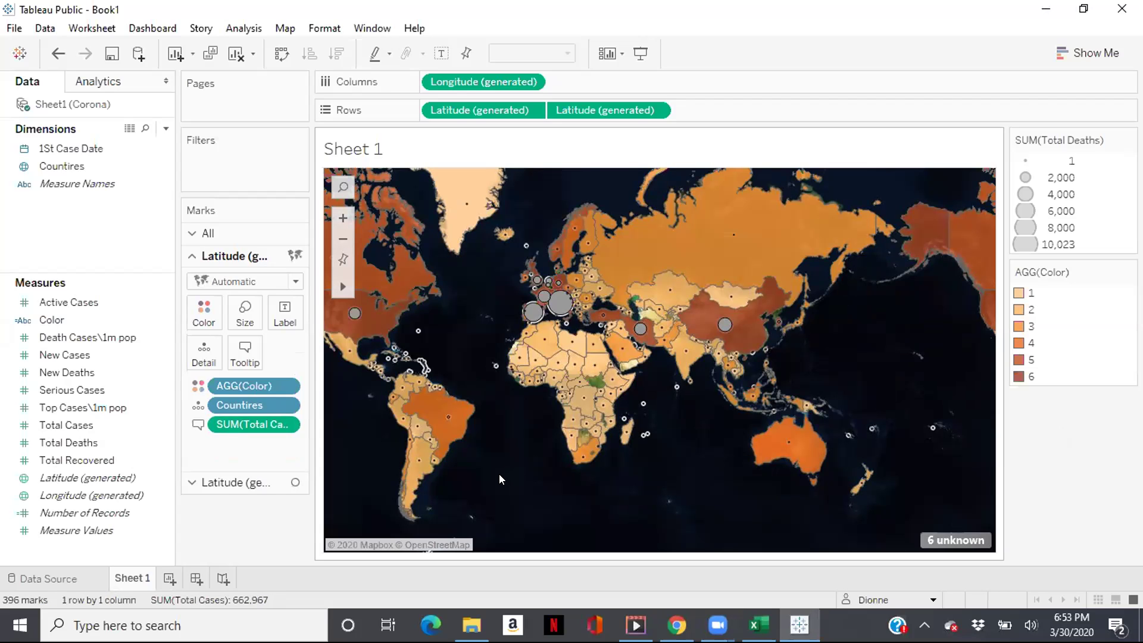
{"action": "mouse_move", "coordinate": [561, 317]}
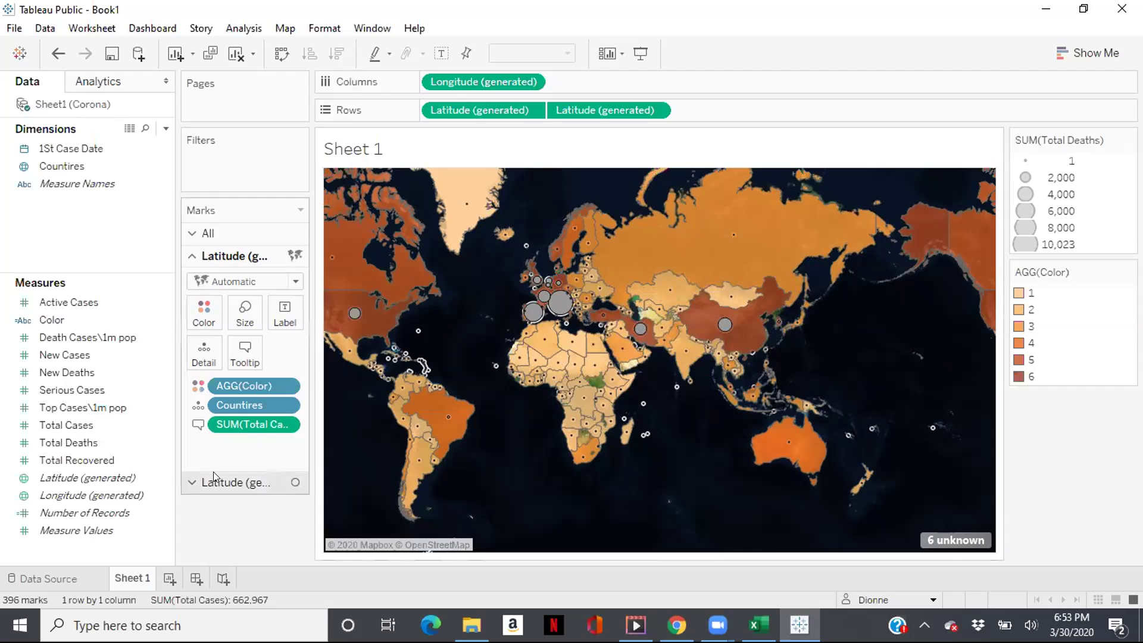
- Rename the Sheet 1 worksheet as Cases/death WIP
{"action": "double_click", "coordinate": [131, 579]}
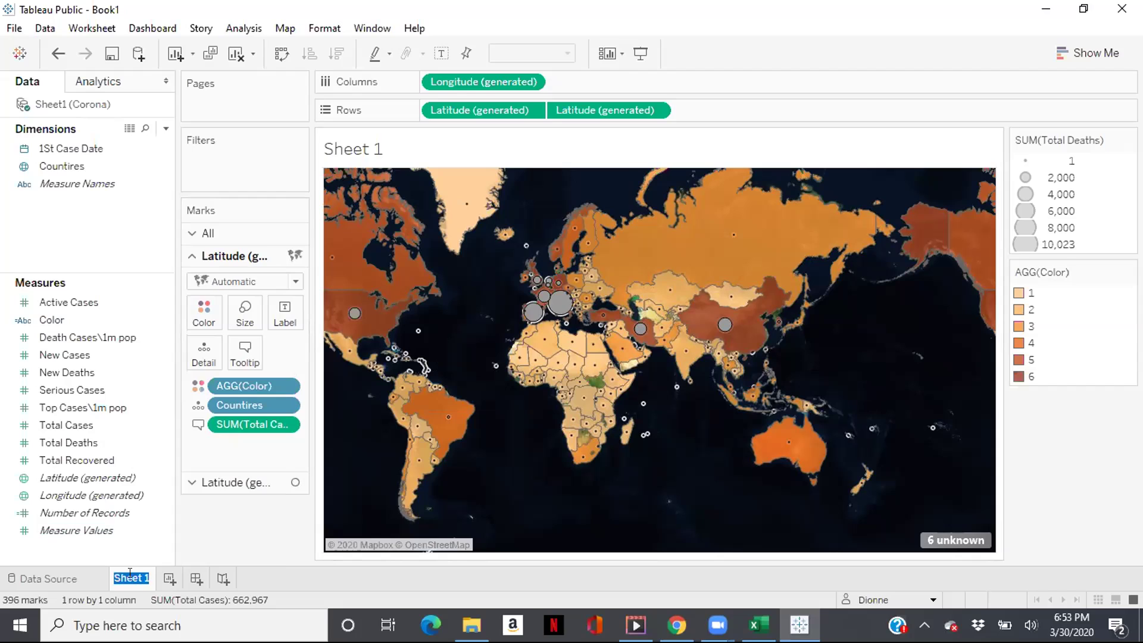
{"action": "type", "text": "Cases/death"}
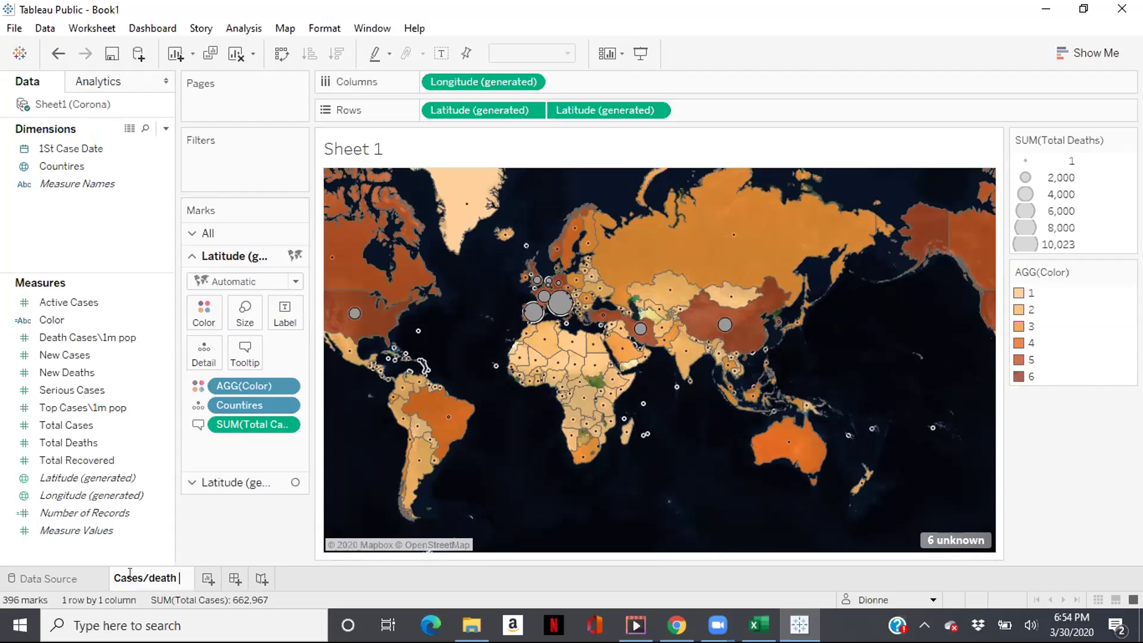
{"action": "type", "text": " WIP"}
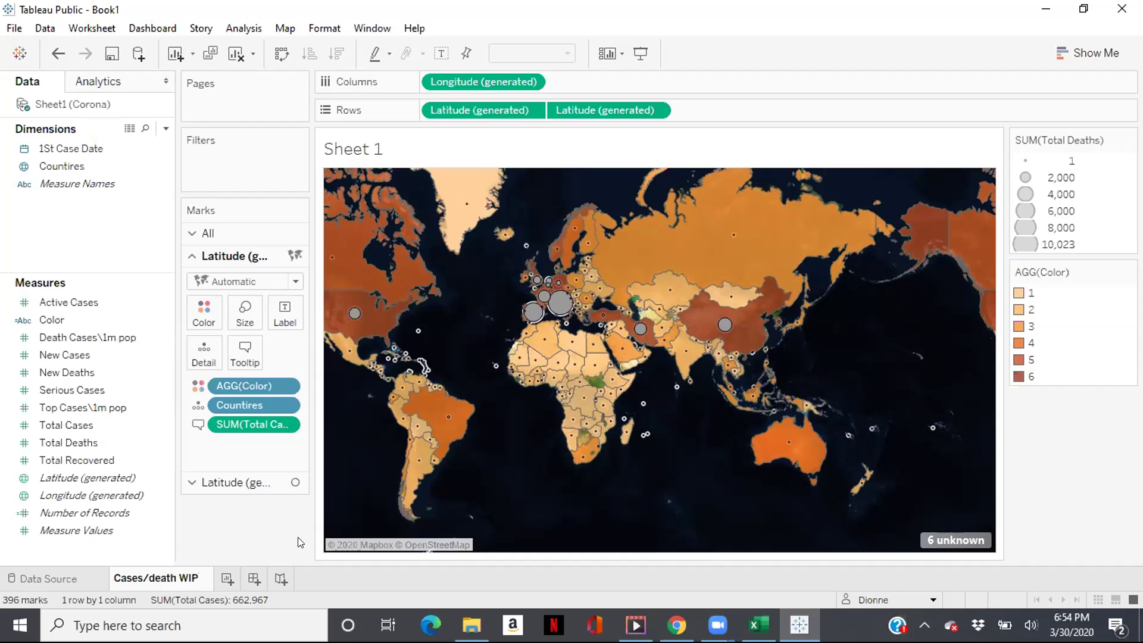
{"action": "key", "text": "Return"}
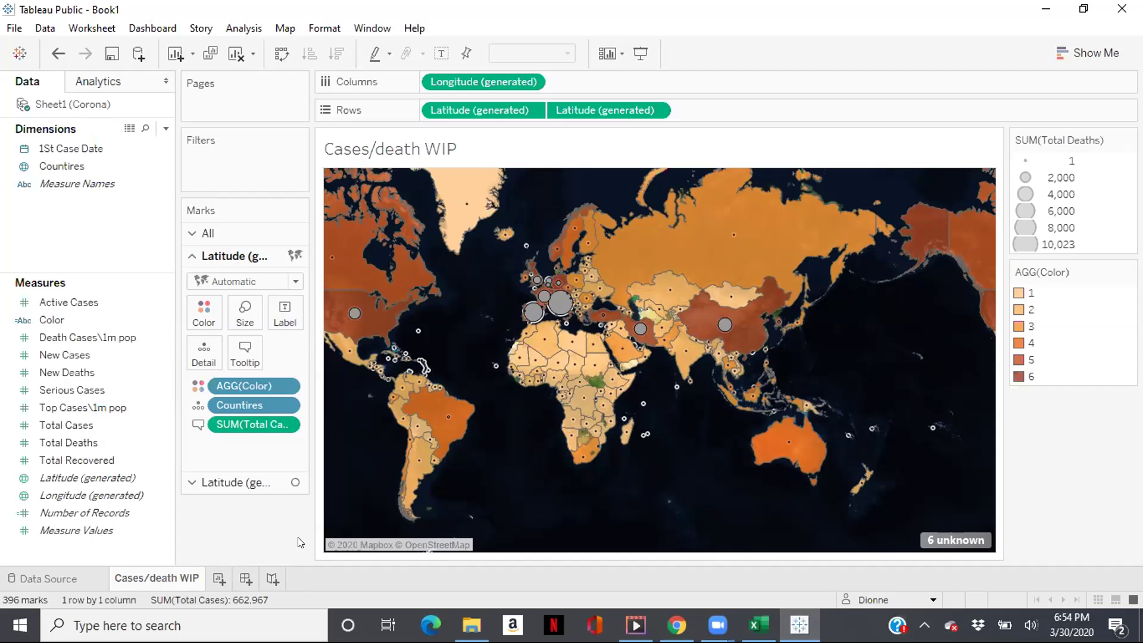
{"action": "mouse_move", "coordinate": [531, 369]}
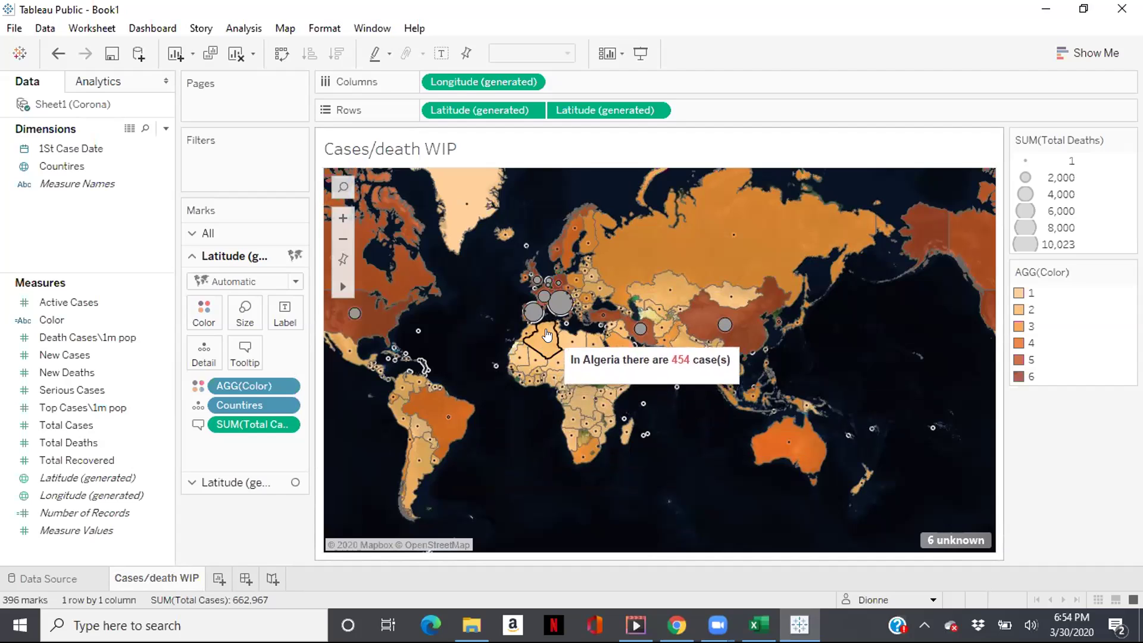
{"action": "mouse_move", "coordinate": [558, 317]}
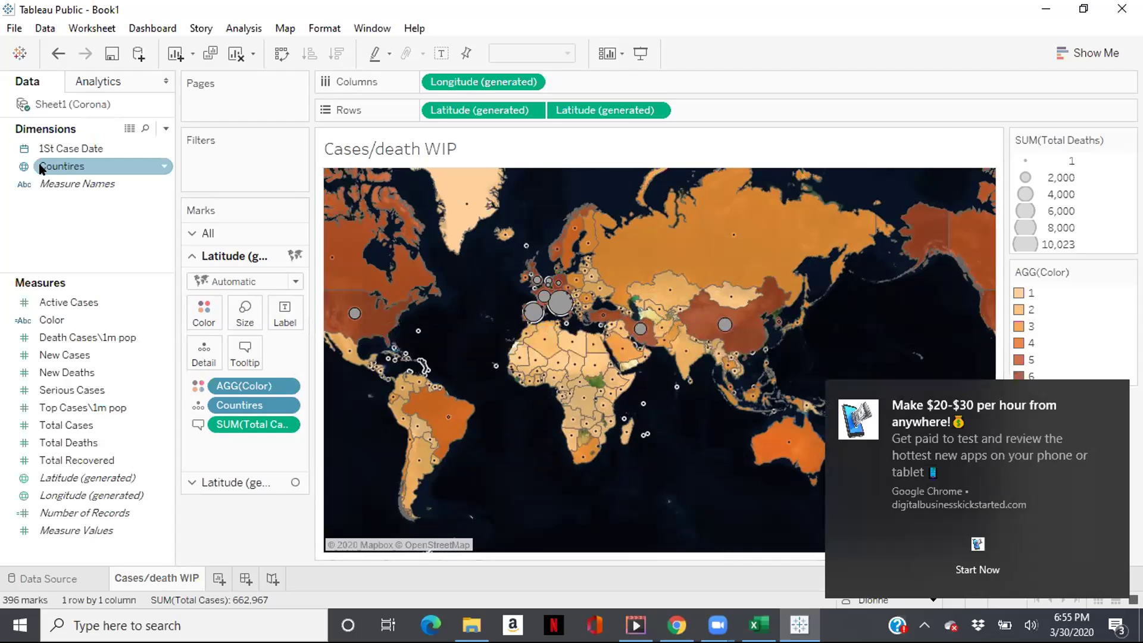
{"action": "left_click", "coordinate": [15, 30]}
{"action": "key", "text": "Right"}
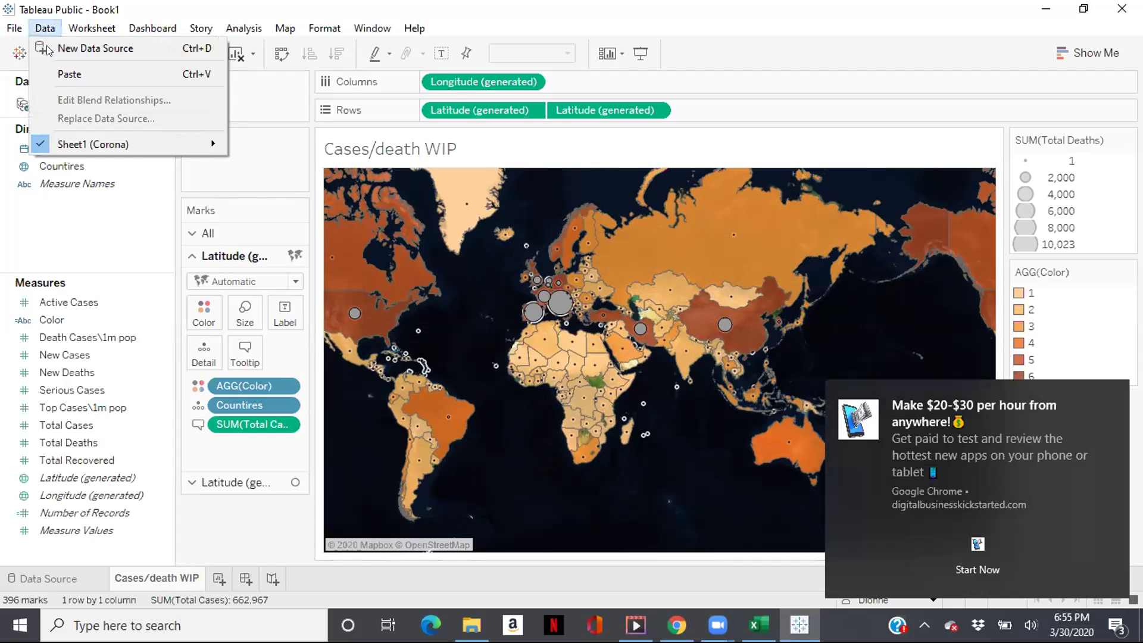
{"action": "left_click", "coordinate": [9, 29]}
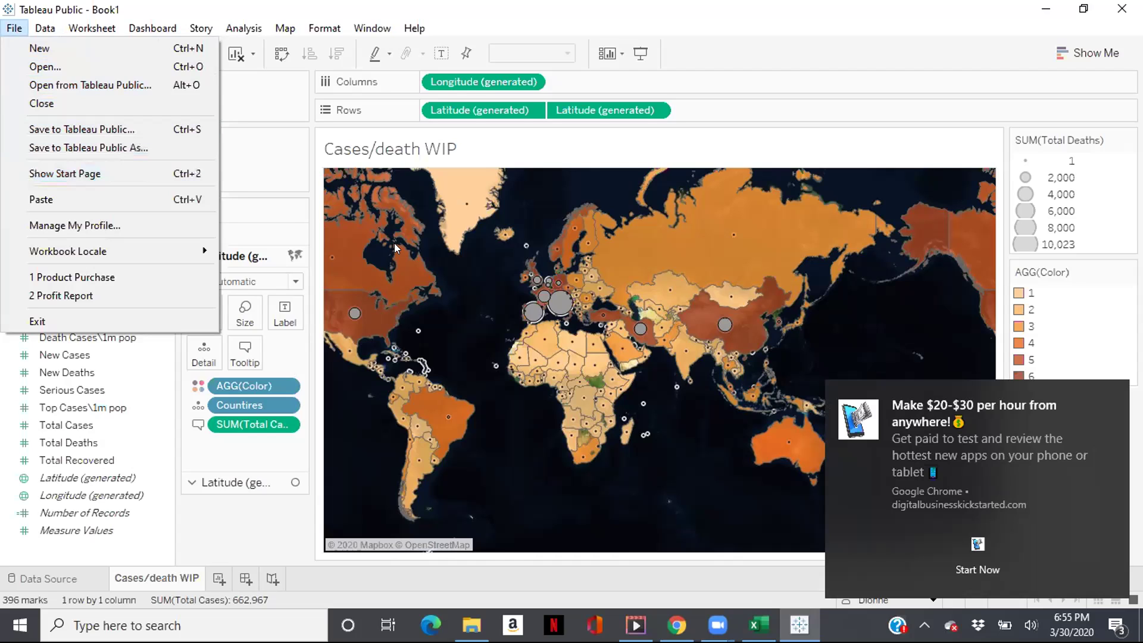
{"action": "left_click", "coordinate": [518, 152]}
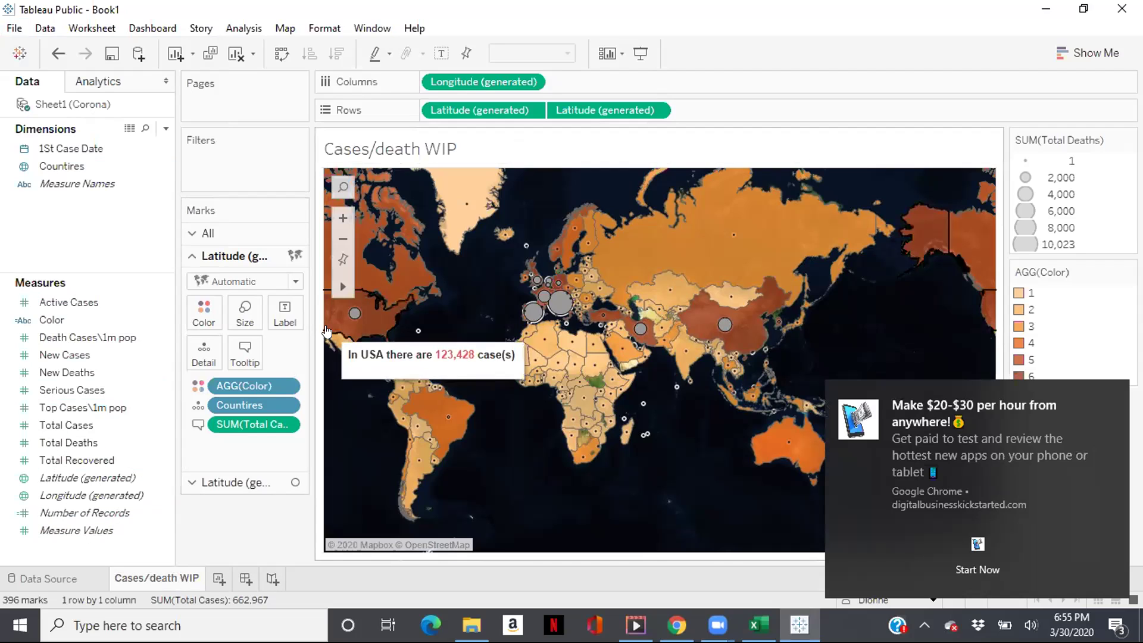
- Save the workbook to Tableau Public with the title Covid 19 WIP
{"action": "left_click", "coordinate": [110, 55]}
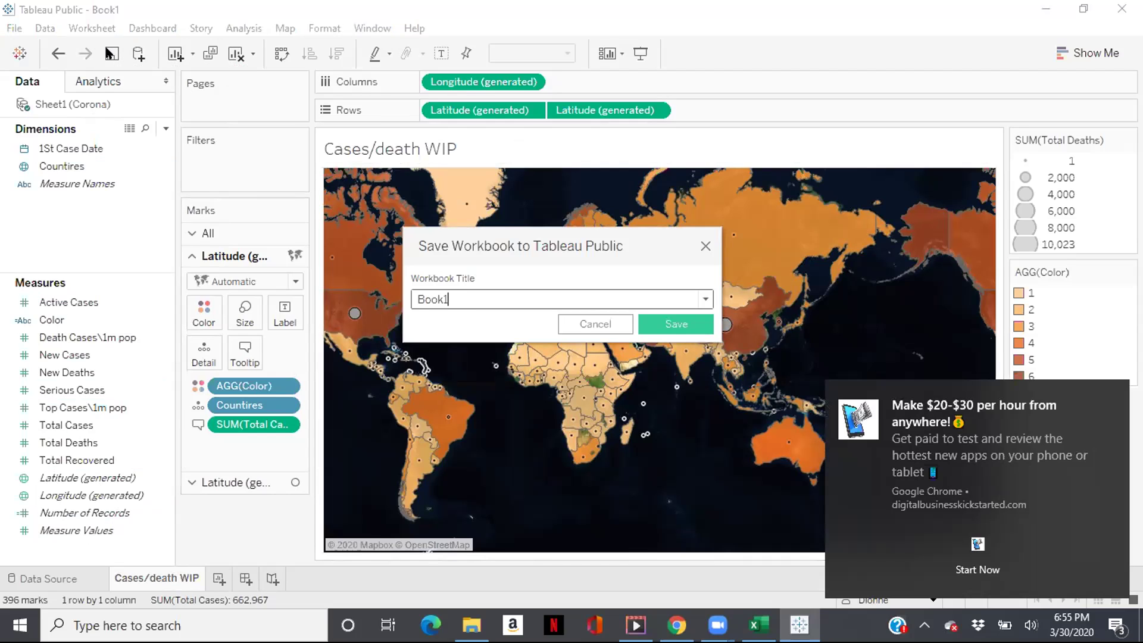
{"action": "key", "text": "BackSpace"}
{"action": "key", "text": "BackSpace"}
{"action": "key", "text": "BackSpace"}
{"action": "key", "text": "BackSpace"}
{"action": "key", "text": "BackSpace"}
{"action": "type", "text": "Covid 19mWIP"}
{"action": "left_click", "coordinate": [464, 293]}
{"action": "key", "text": "BackSpace"}
{"action": "left_click", "coordinate": [658, 324]}
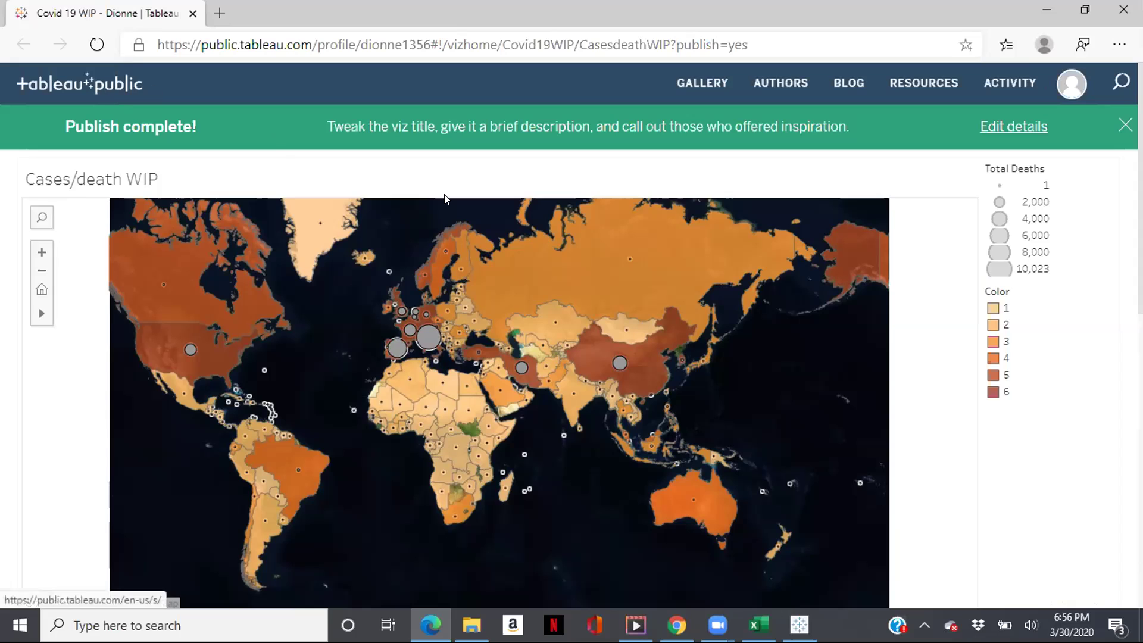
- View the Tableau Public gallery and the profile's published vizzes, and switch back to the workbook in the Tableau Public desktop app
{"action": "left_click", "coordinate": [681, 86]}
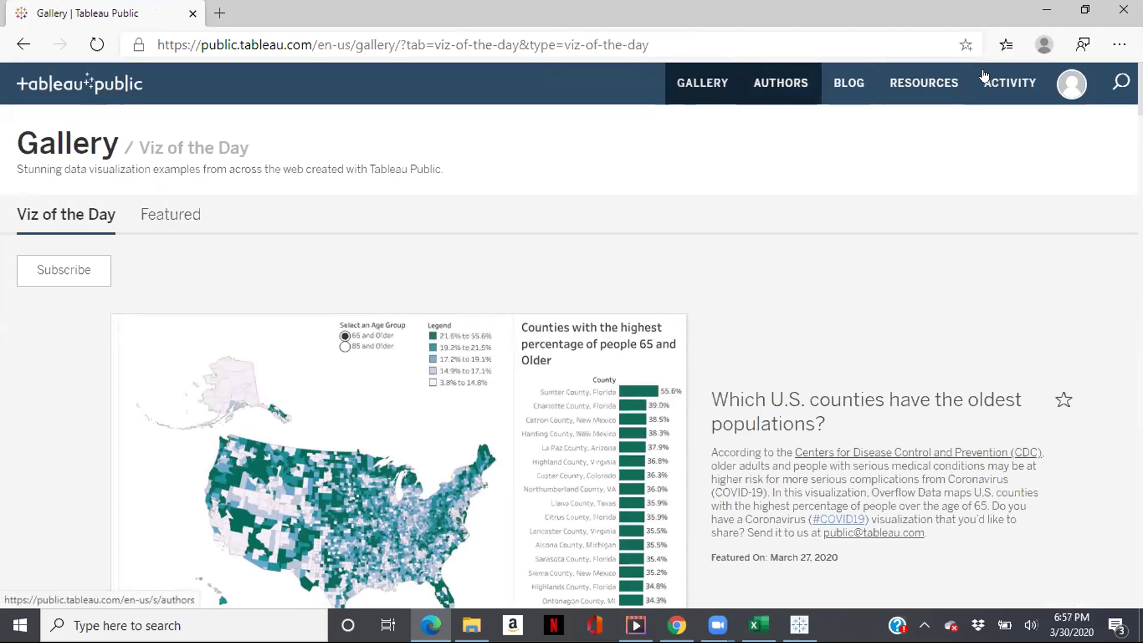
{"action": "mouse_move", "coordinate": [1057, 86]}
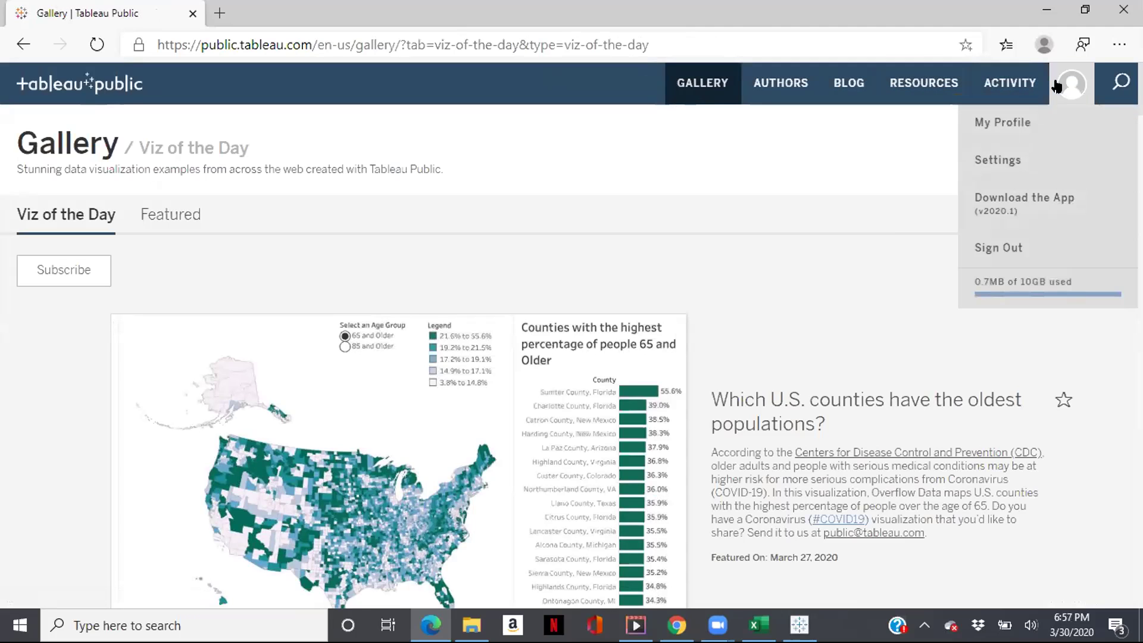
{"action": "left_click", "coordinate": [1026, 121]}
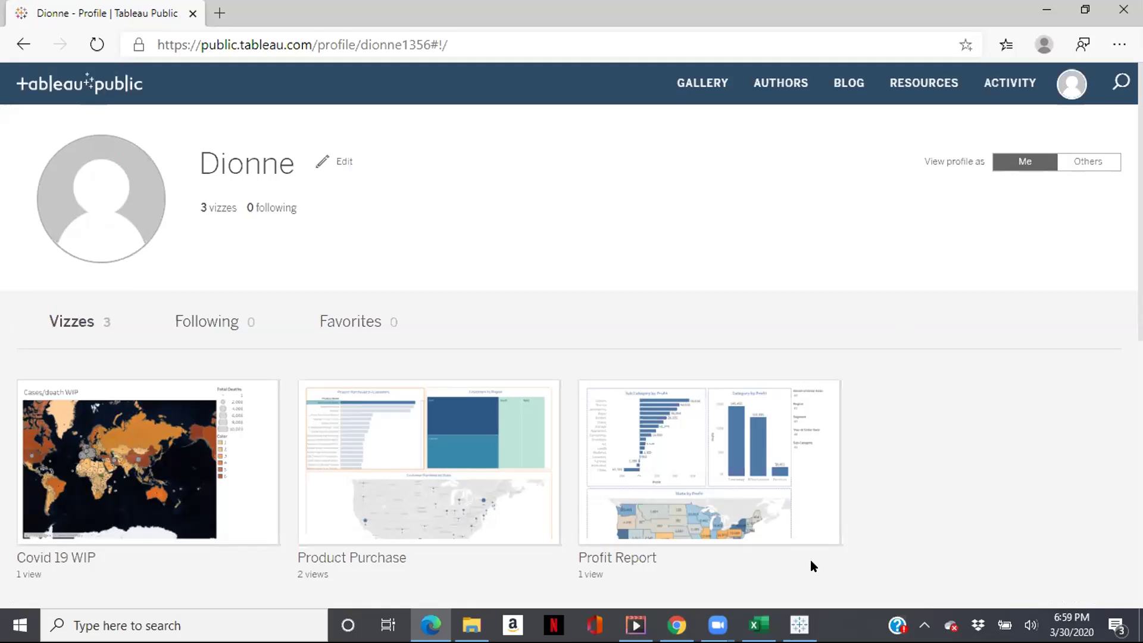
{"action": "left_click", "coordinate": [799, 623]}
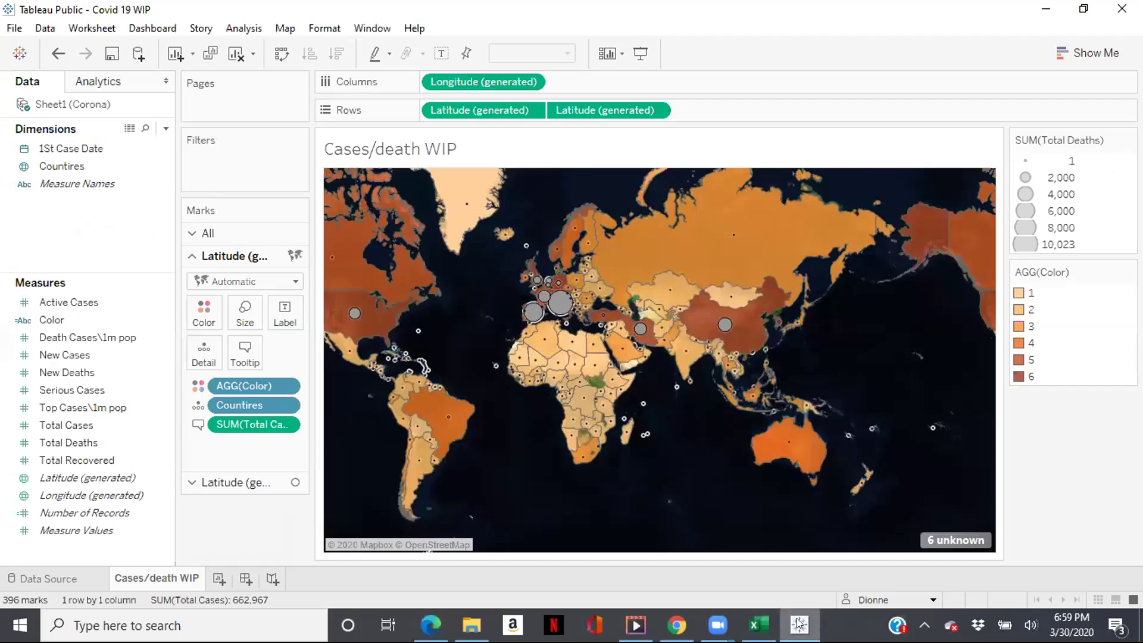